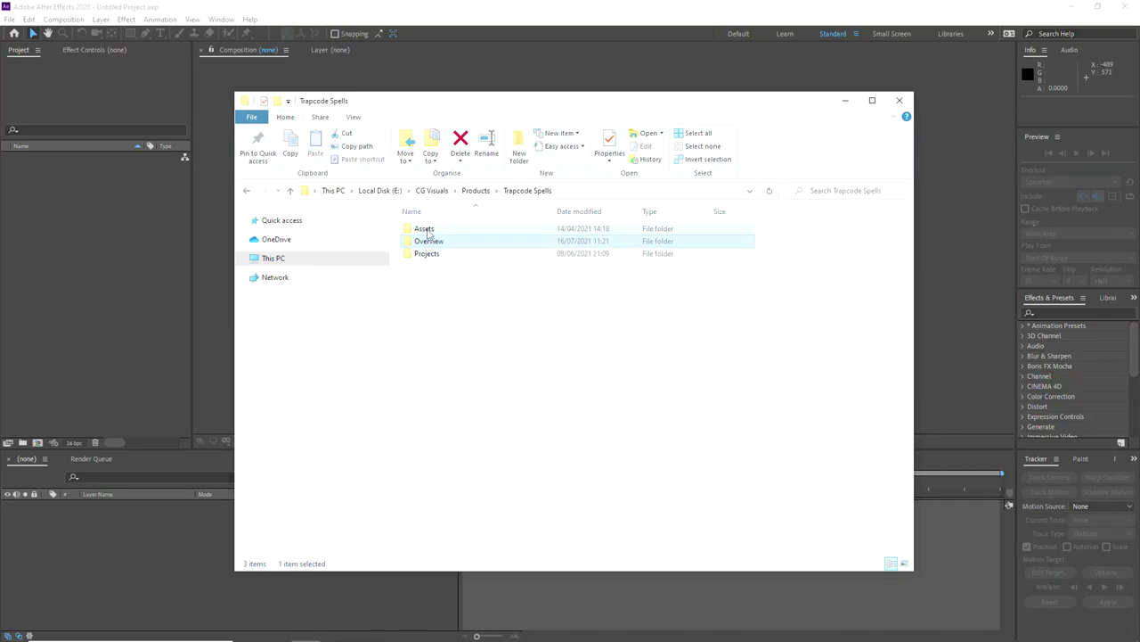
# - Browse the Assets folder down to the Protego clips inside the Renders folder
pyautogui.doubleClick(426, 229)
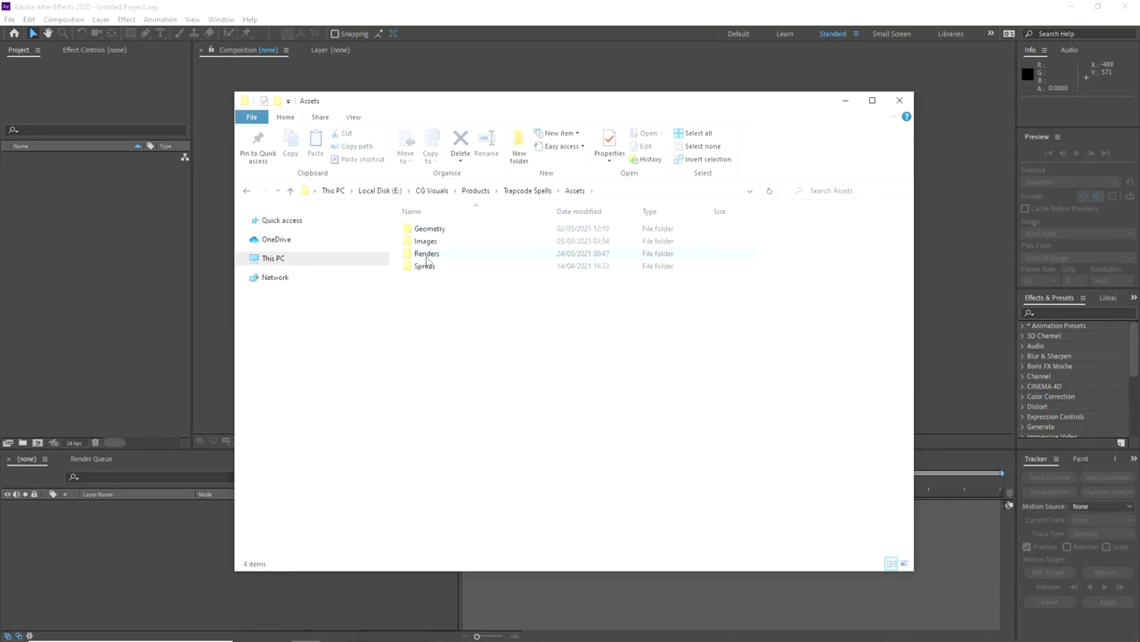
pyautogui.doubleClick(427, 255)
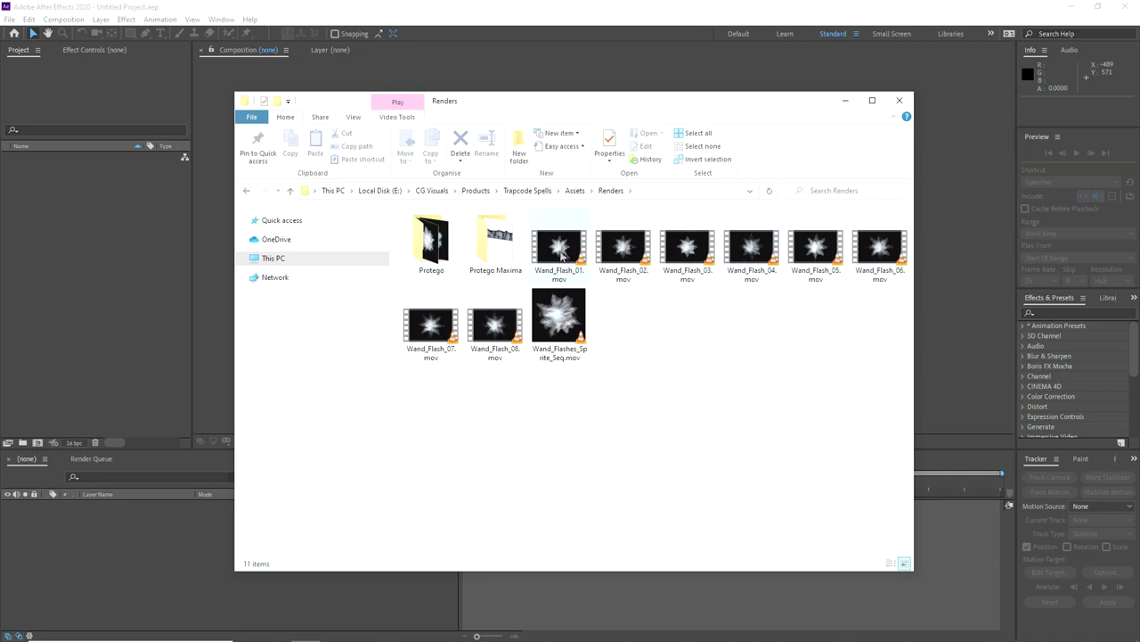
pyautogui.click(437, 236)
pyautogui.doubleClick(437, 235)
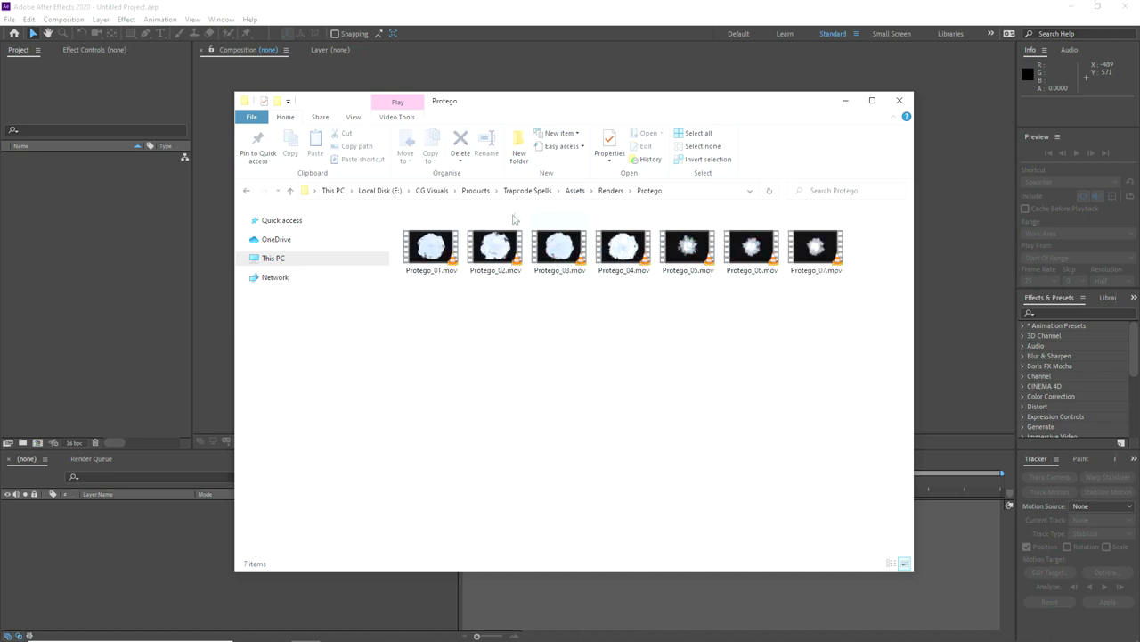
# - Return to Trapcode Spells, view the contents of its Overview folder, and go into the Projects folder
pyautogui.click(575, 191)
pyautogui.click(527, 191)
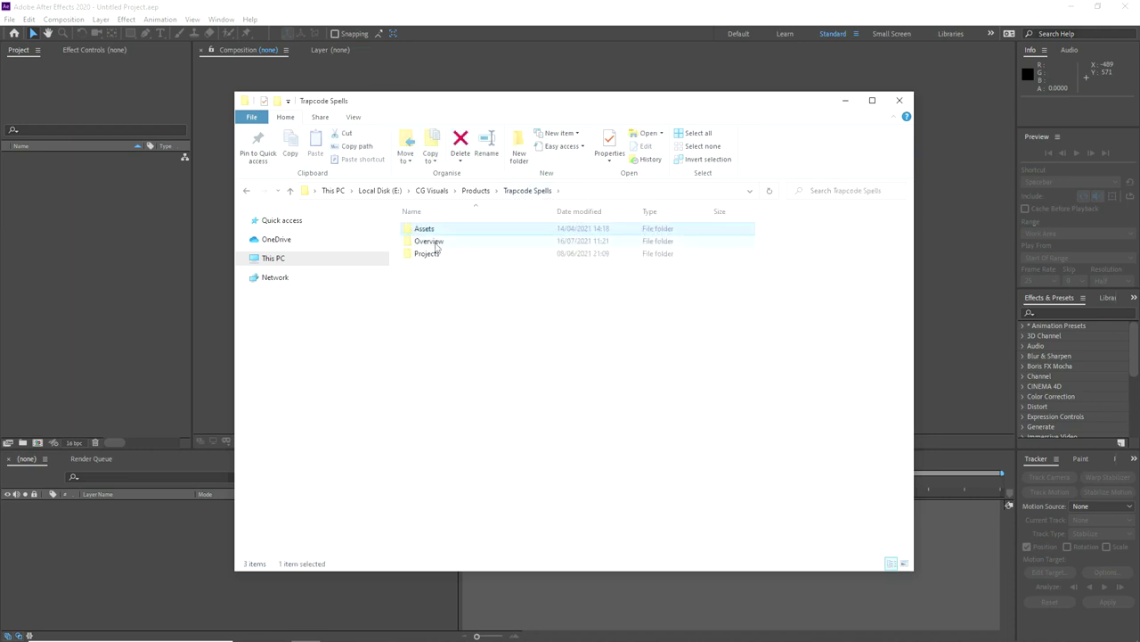
pyautogui.doubleClick(436, 242)
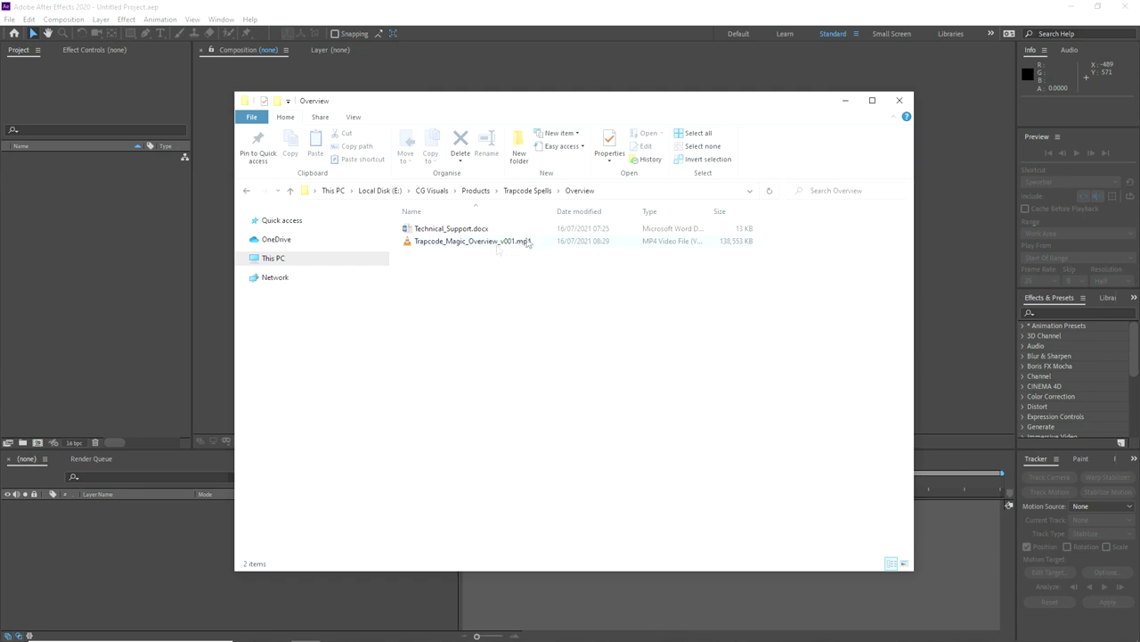
pyautogui.click(528, 190)
pyautogui.doubleClick(439, 258)
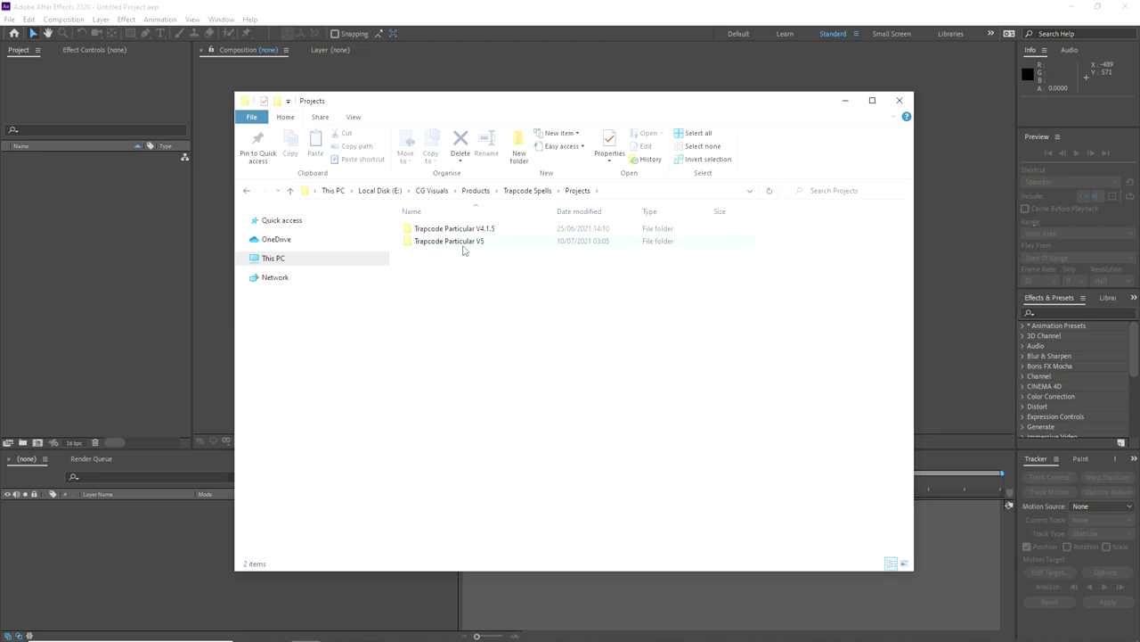
# - Switch to the Red Giant Application Manager, check the version of Particular, and move the window off the screen
pyautogui.click(829, 630)
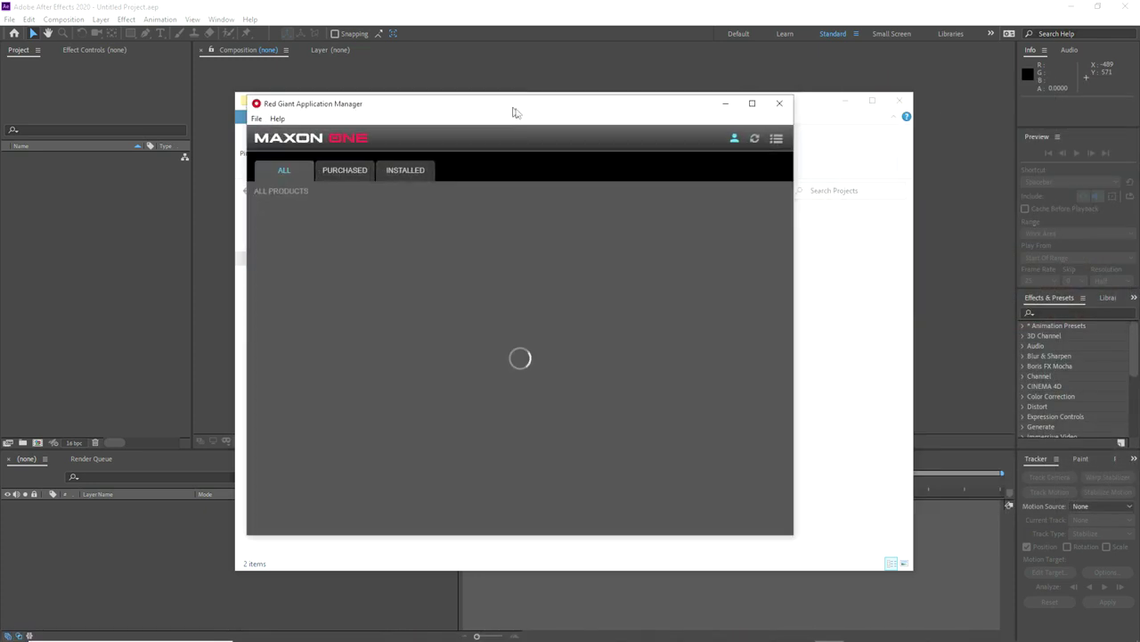
pyautogui.moveTo(514, 112); pyautogui.dragTo(542, 115)
pyautogui.scroll(-10, 588, 312)
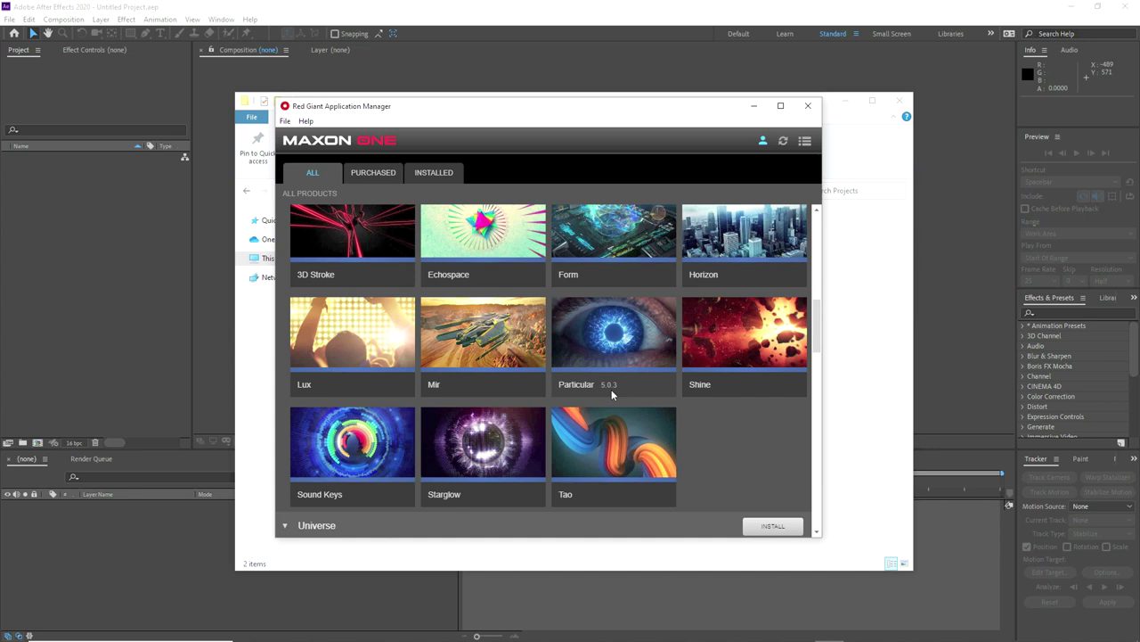
pyautogui.scroll(1, 613, 392)
pyautogui.moveTo(572, 110); pyautogui.dragTo(1139, 120)
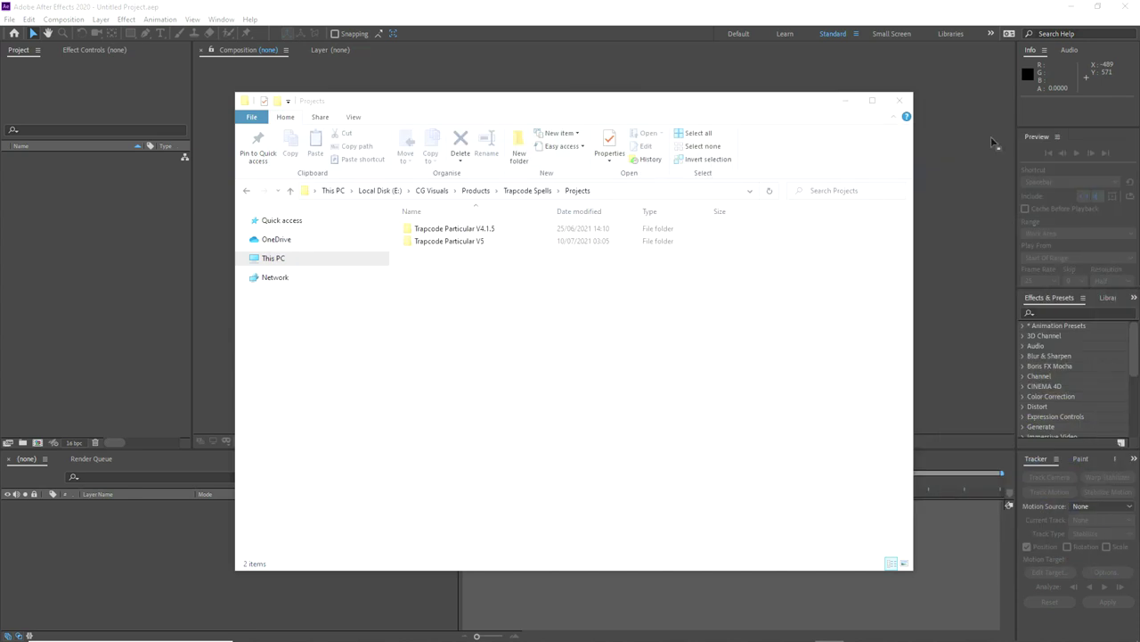
# - Find the Flipendo_(CC_2020).aep project in the Stunning Charms folder of Trapcode Particular V5
pyautogui.doubleClick(457, 242)
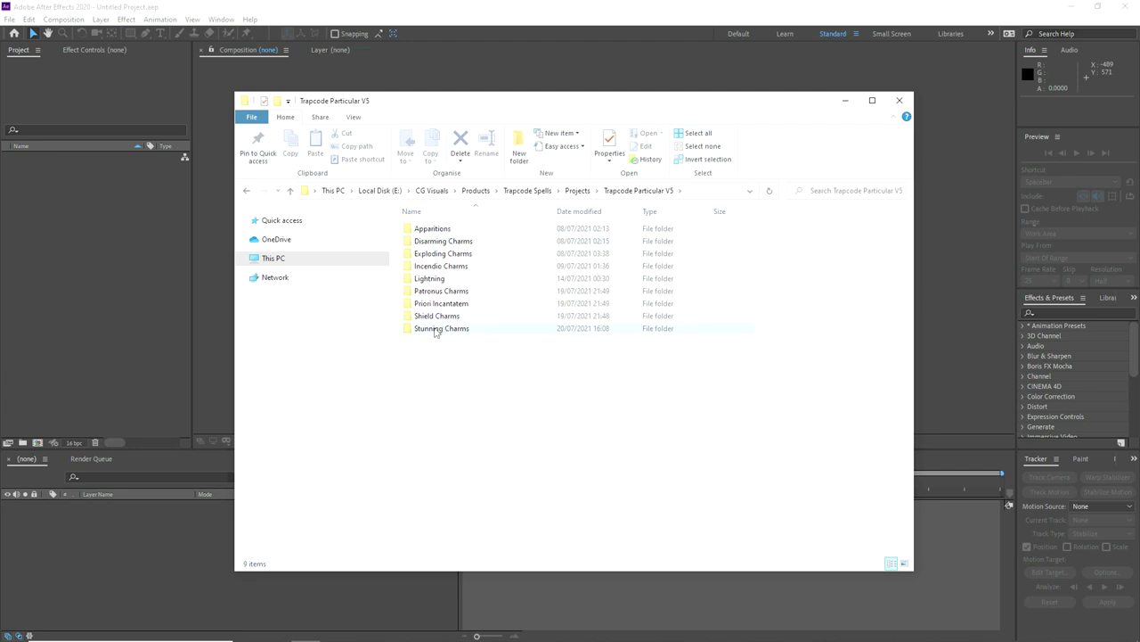
pyautogui.doubleClick(436, 328)
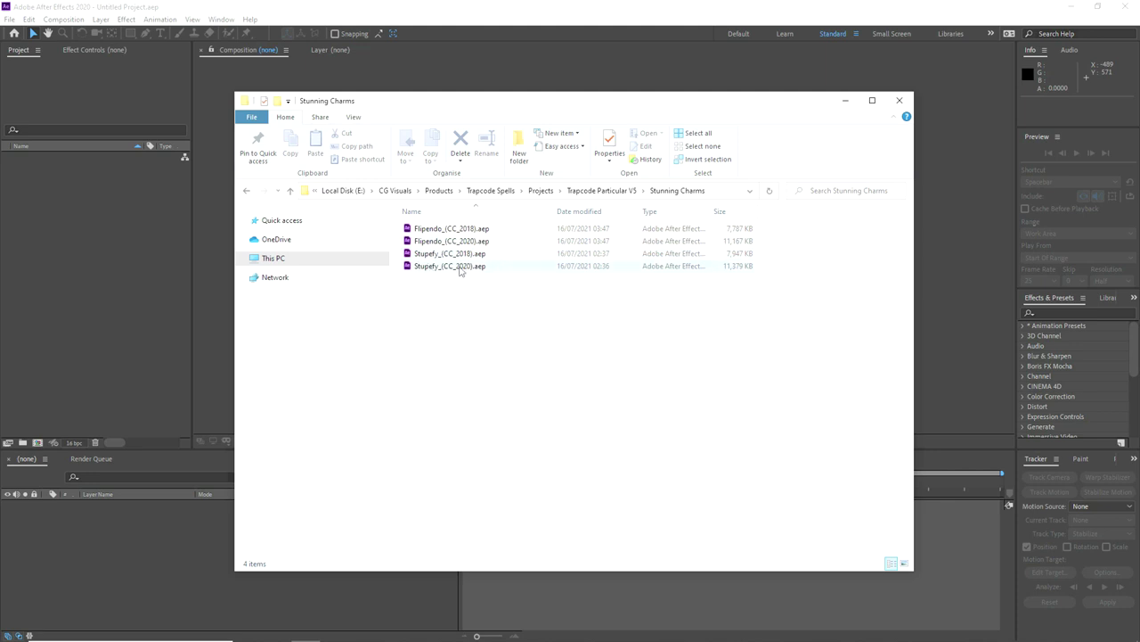
pyautogui.click(435, 243)
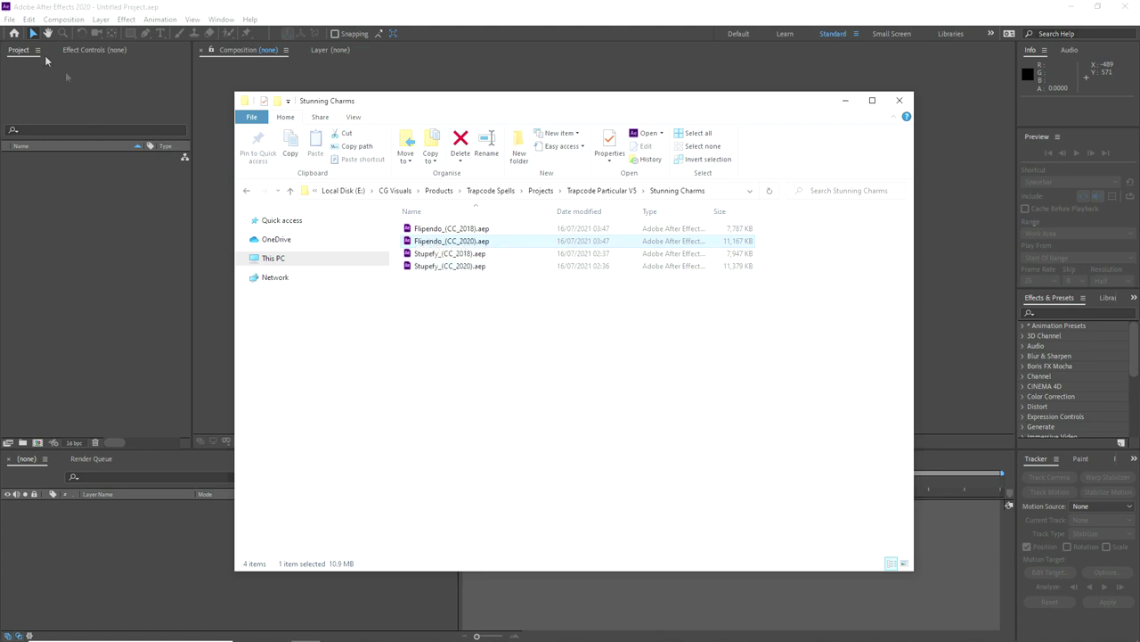
# - Open the project Flipendo_(CC_2020).aep from the Stunning Charms folder in After Effects
pyautogui.click(9, 18)
pyautogui.click(29, 45)
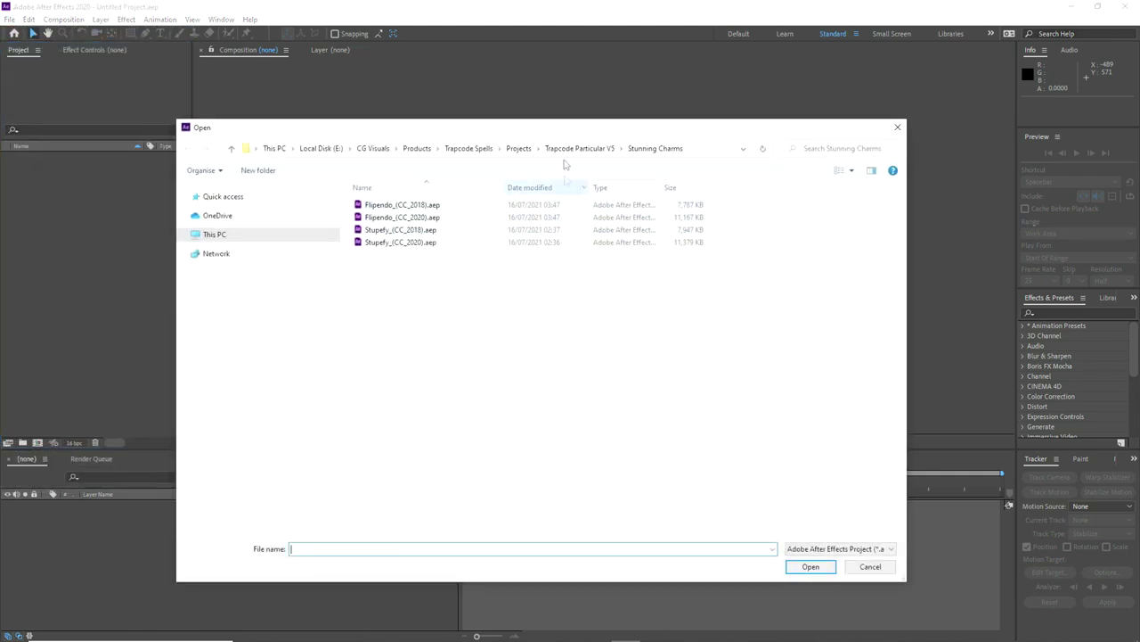
pyautogui.click(580, 148)
pyautogui.doubleClick(395, 303)
pyautogui.click(402, 217)
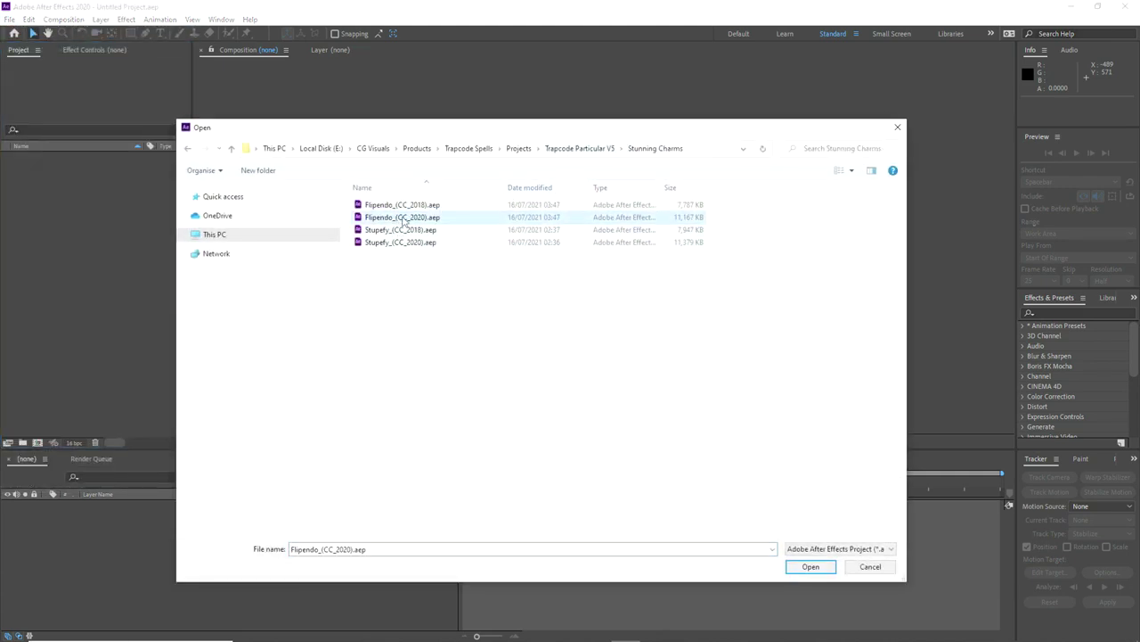
pyautogui.click(813, 569)
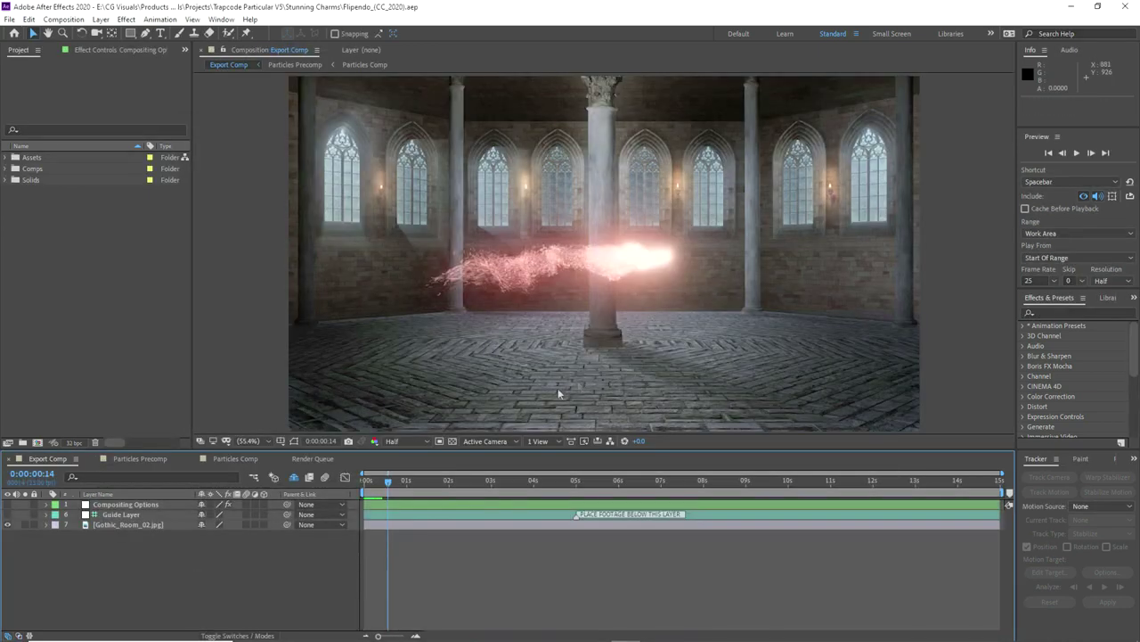
# - Preview the Export Comp and show the effect controls of the Compositing Options layer
pyautogui.click(1076, 155)
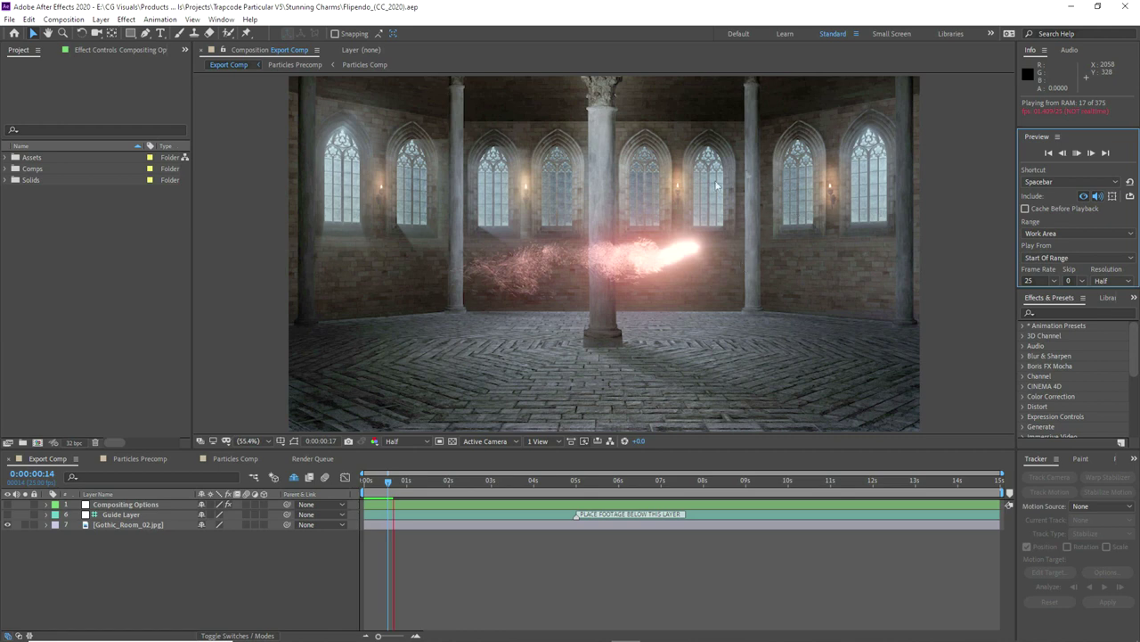
pyautogui.click(167, 505)
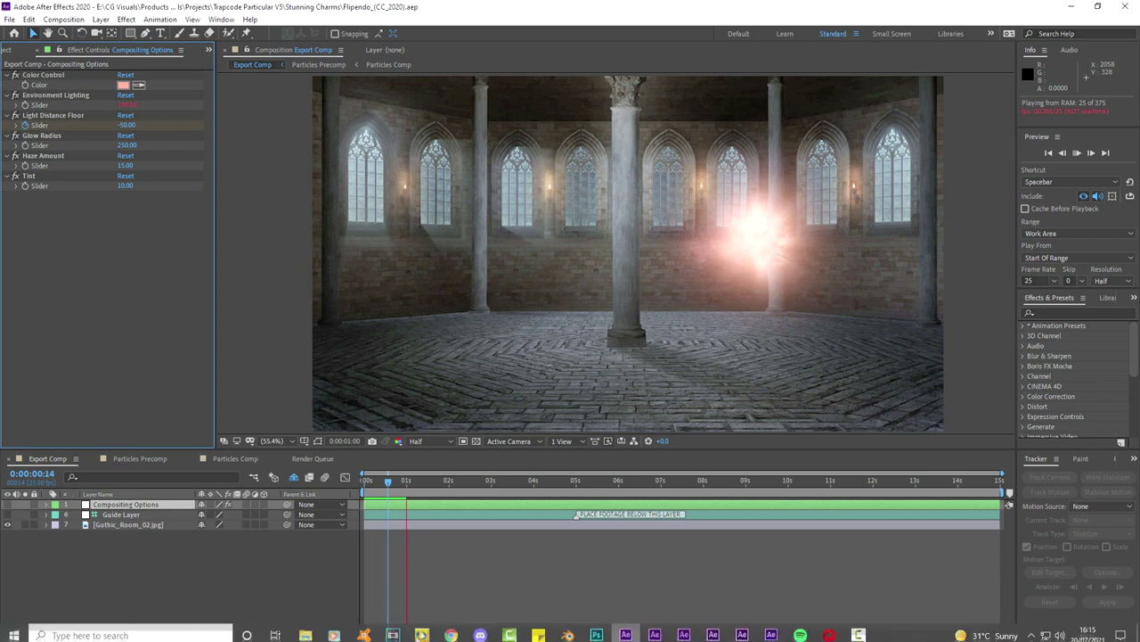
# - Switch to File Explorer and review the Protego projects in the Shield Charms folder of Trapcode Particular V5
pyautogui.click(306, 633)
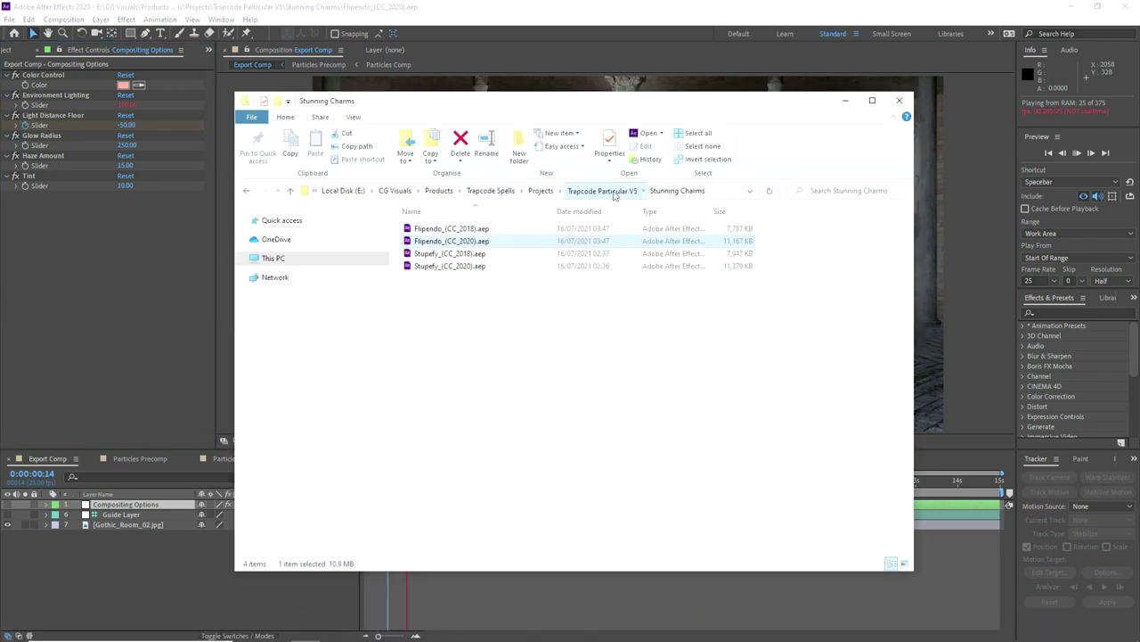
pyautogui.click(602, 190)
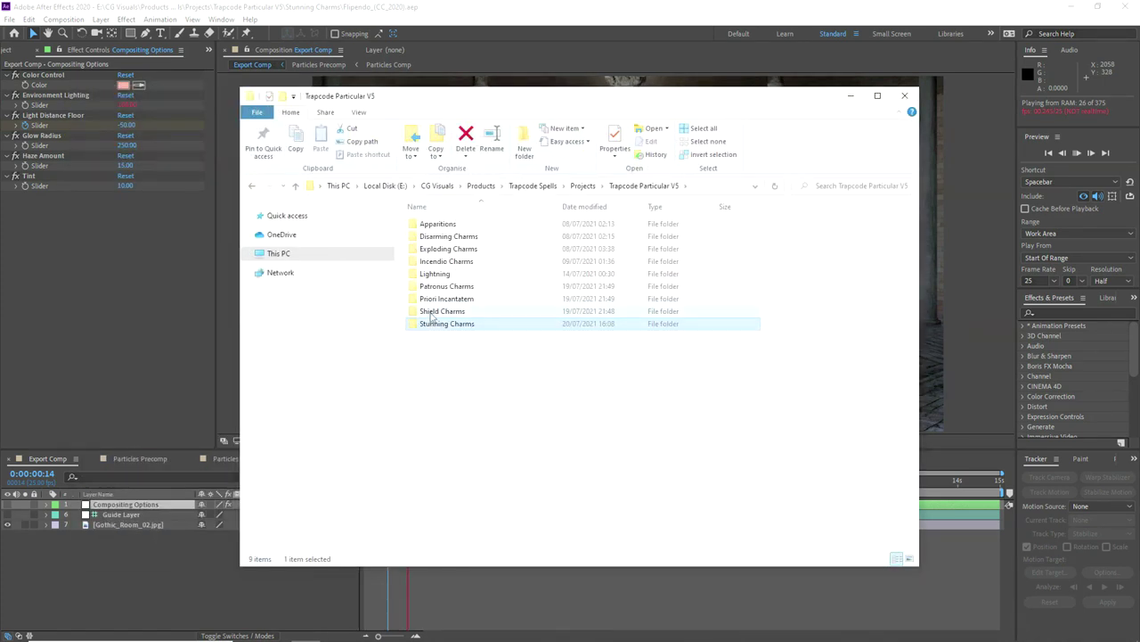
pyautogui.doubleClick(431, 312)
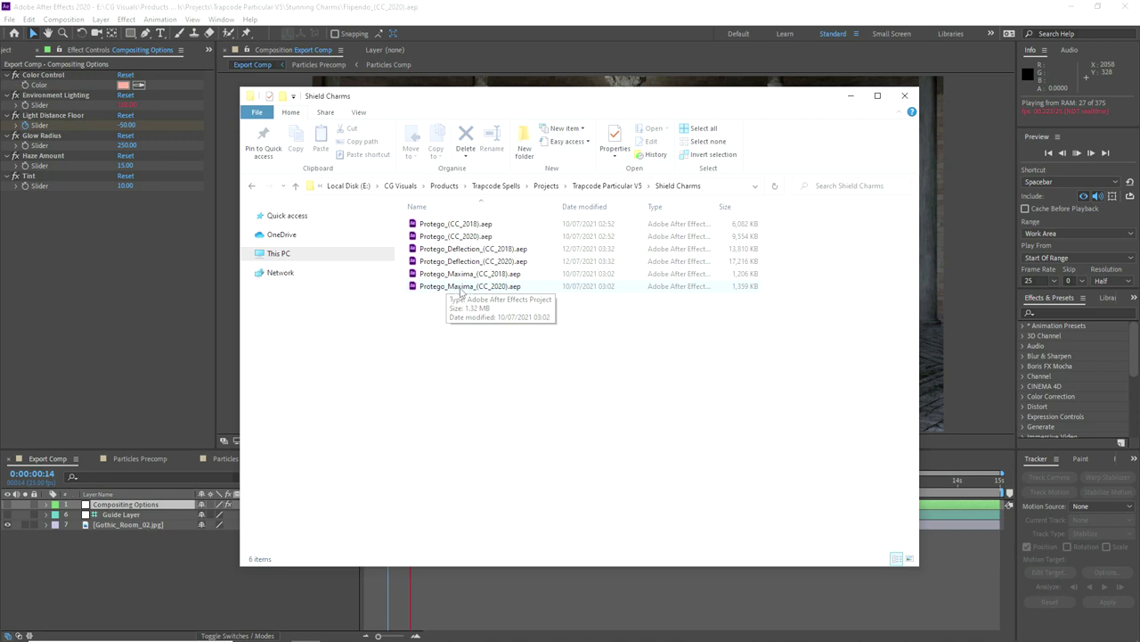
pyautogui.hotkey('alt', 'Up')
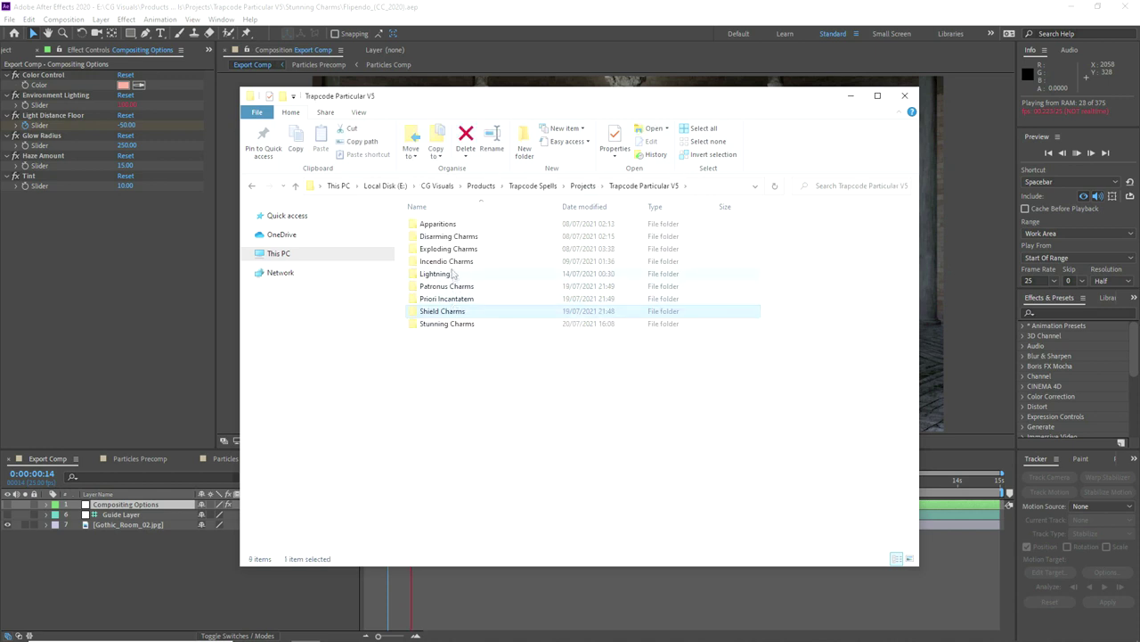
# - Review the project files in the Disarming Charms, Apparitions and Exploding Charms folders
pyautogui.doubleClick(450, 236)
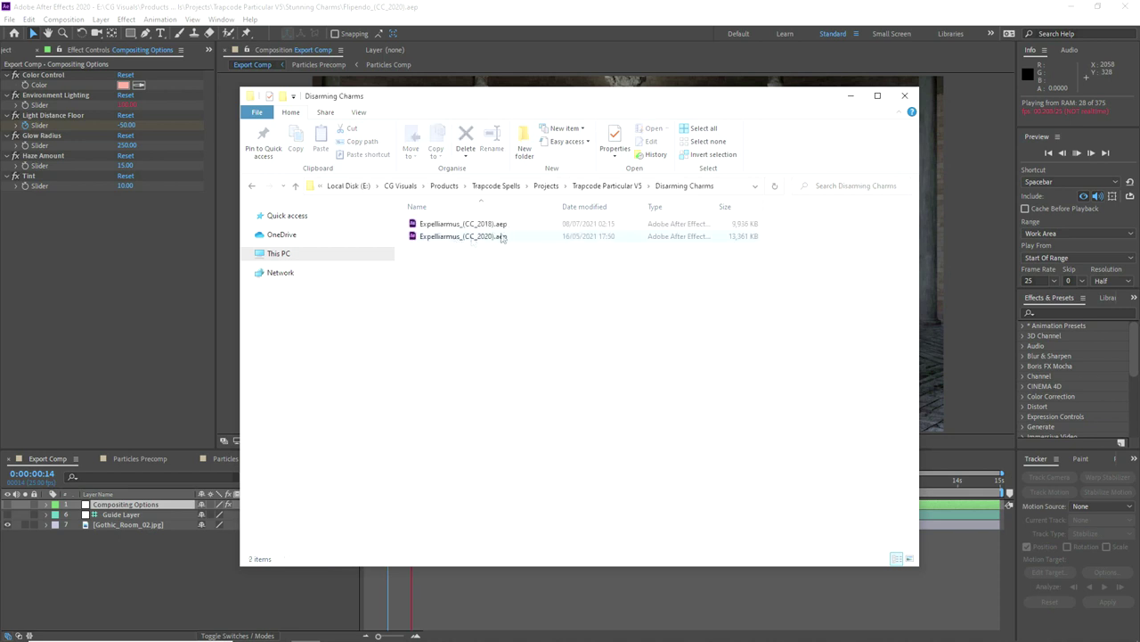
pyautogui.click(624, 186)
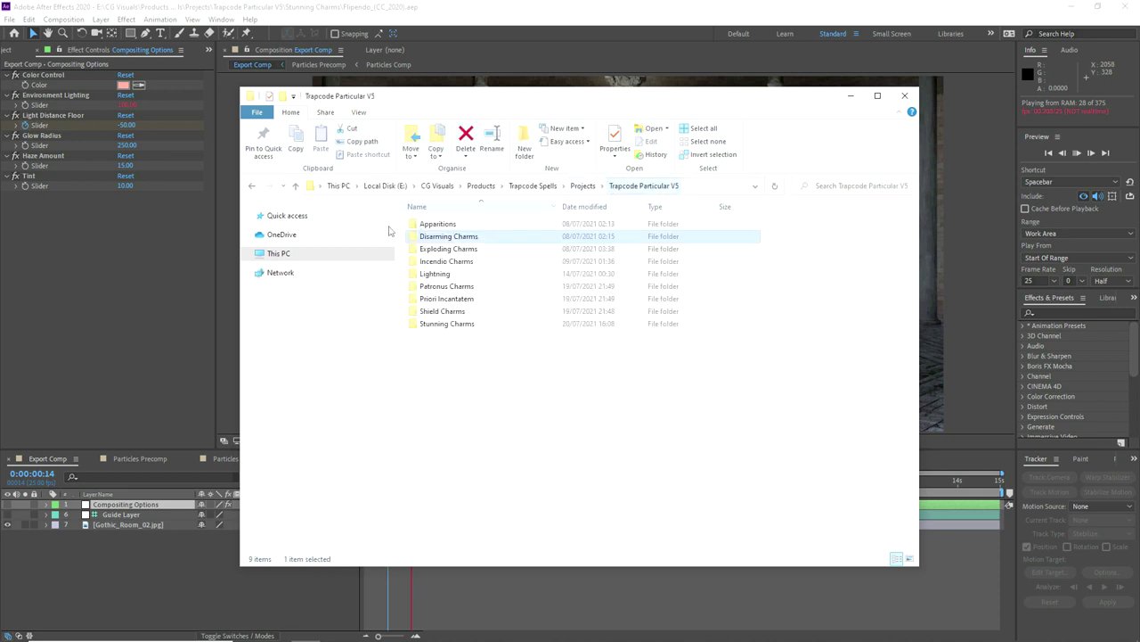
pyautogui.doubleClick(445, 225)
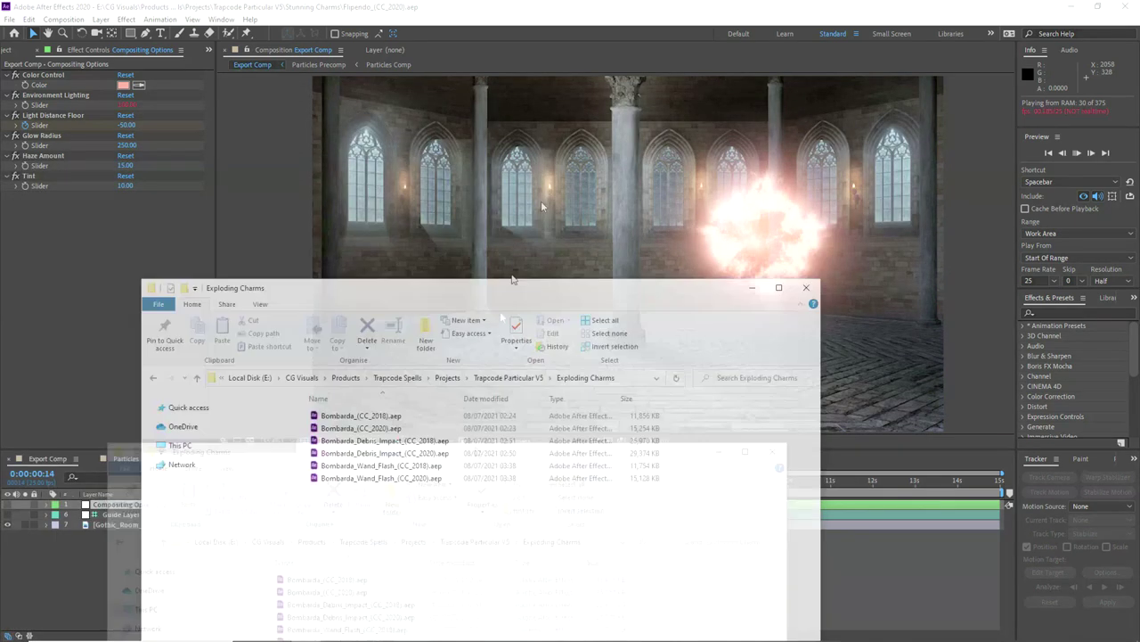
pyautogui.moveTo(570, 132); pyautogui.dragTo(588, 139)
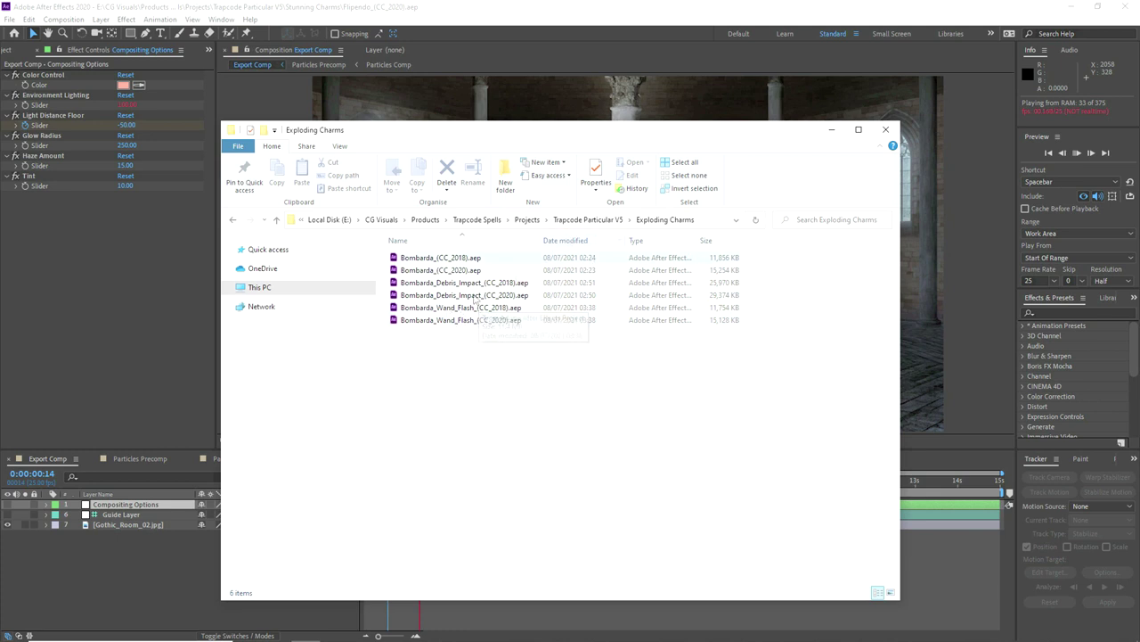
pyautogui.click(583, 220)
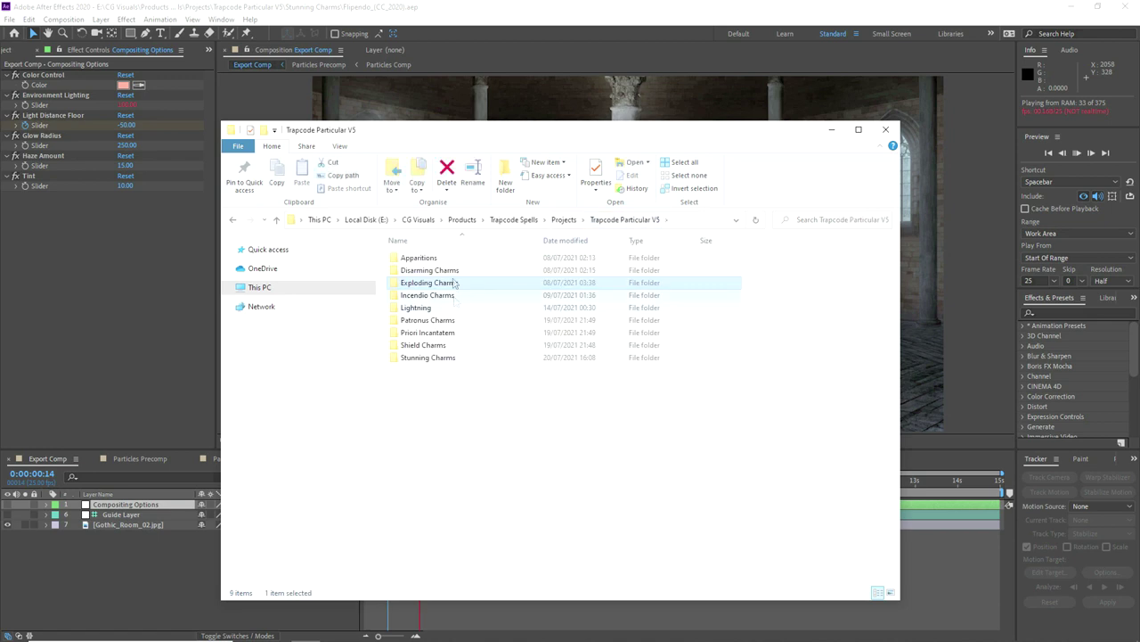
# - Review the project files in the Incendio Charms folder and the Protego variants in Shield Charms
pyautogui.doubleClick(432, 297)
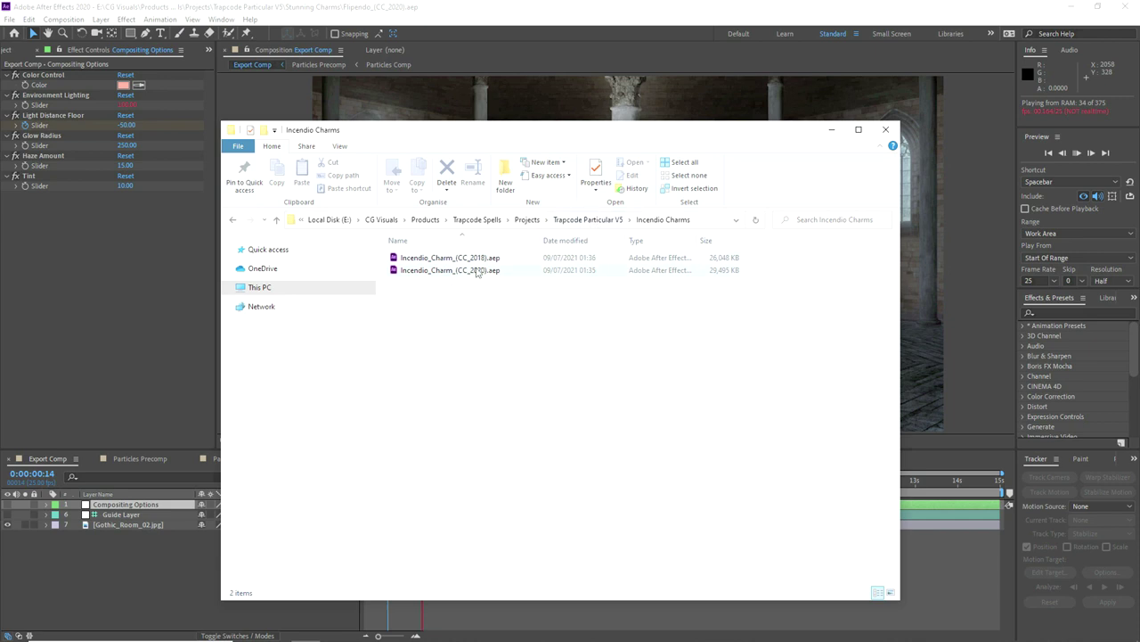
pyautogui.click(584, 220)
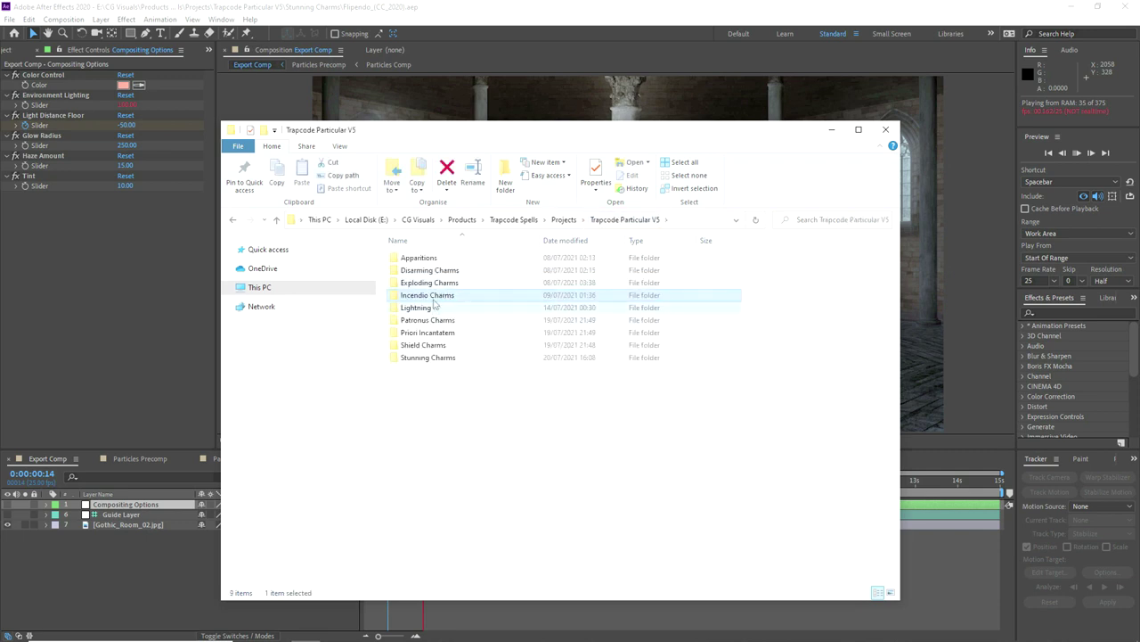
pyautogui.doubleClick(421, 345)
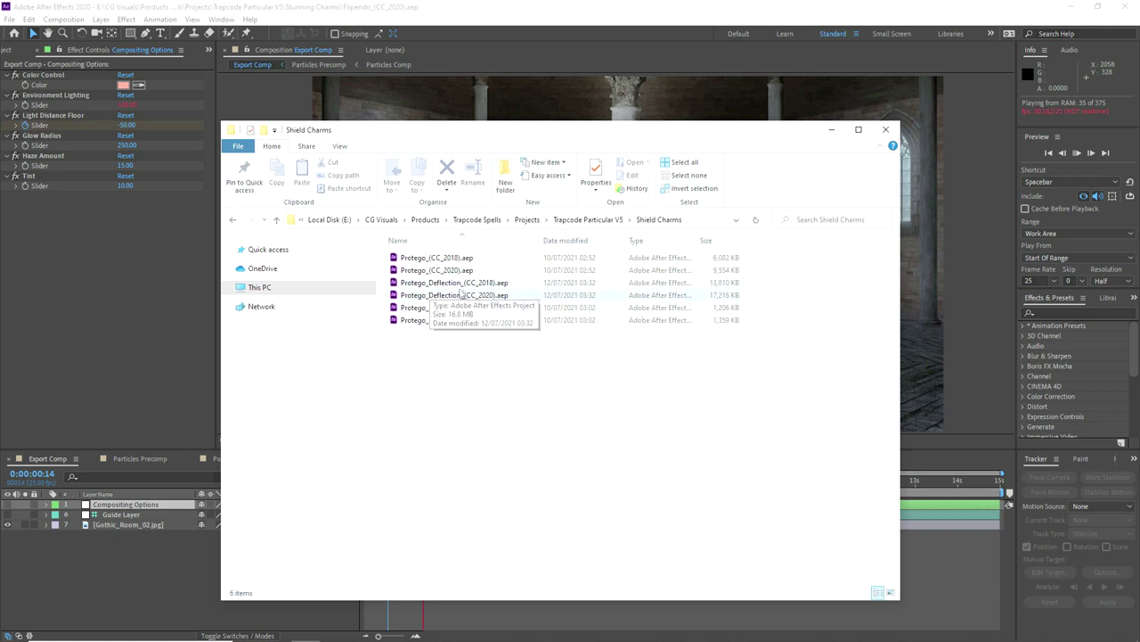
pyautogui.click(598, 222)
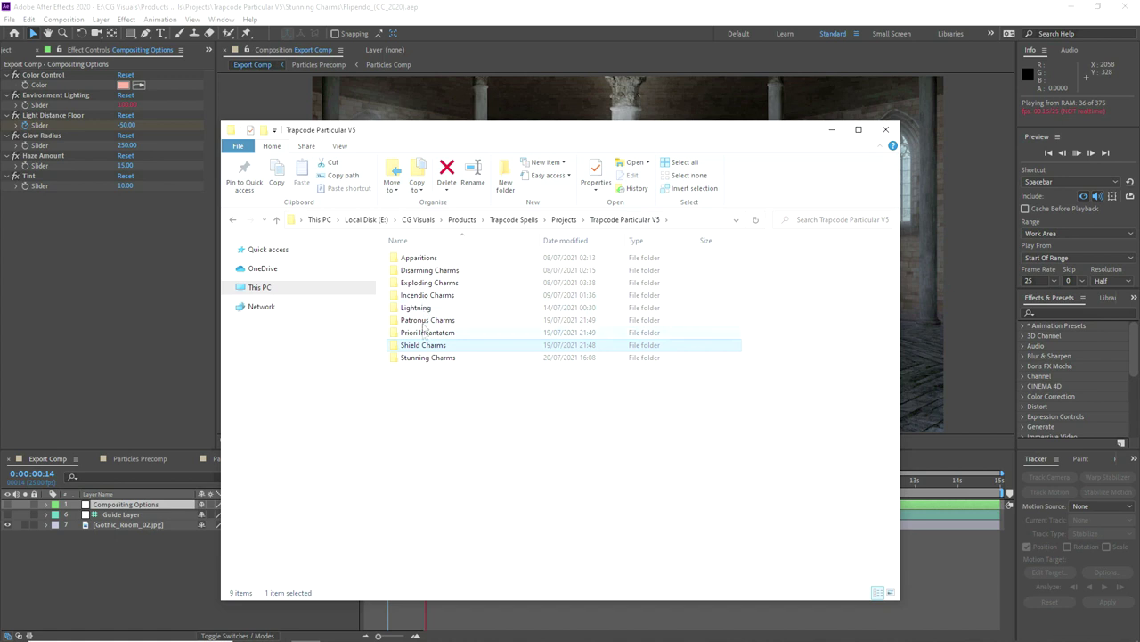
# - Review the project files in the Lightning folder and the Patronus Charms folder
pyautogui.doubleClick(421, 308)
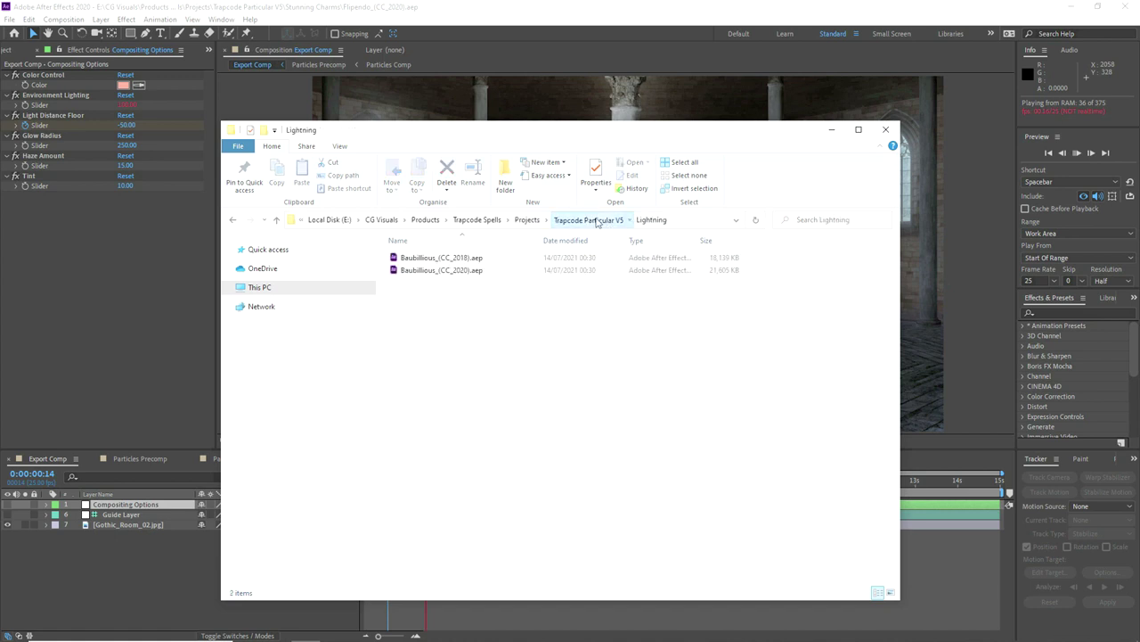
pyautogui.click(597, 222)
pyautogui.moveTo(534, 130)
pyautogui.mouseDown()
pyautogui.moveTo(527, 333)
pyautogui.moveTo(526, 109)
pyautogui.mouseUp()
pyautogui.doubleClick(412, 300)
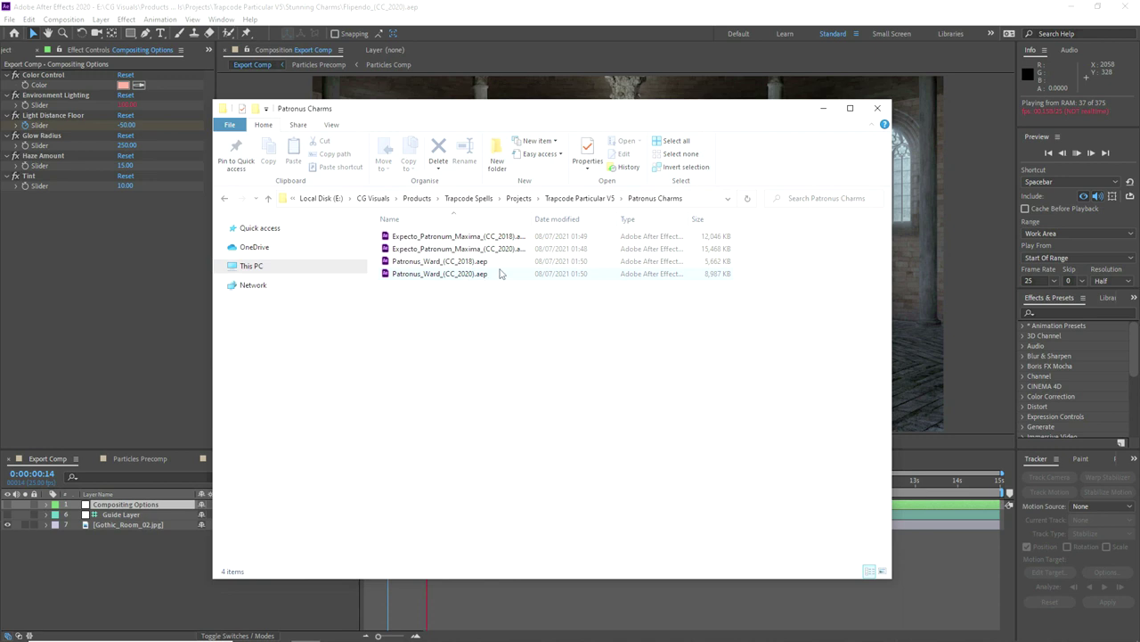
# - Review the project files in the Priori Incantatem folder and return to the After Effects composition
pyautogui.click(580, 199)
pyautogui.doubleClick(419, 312)
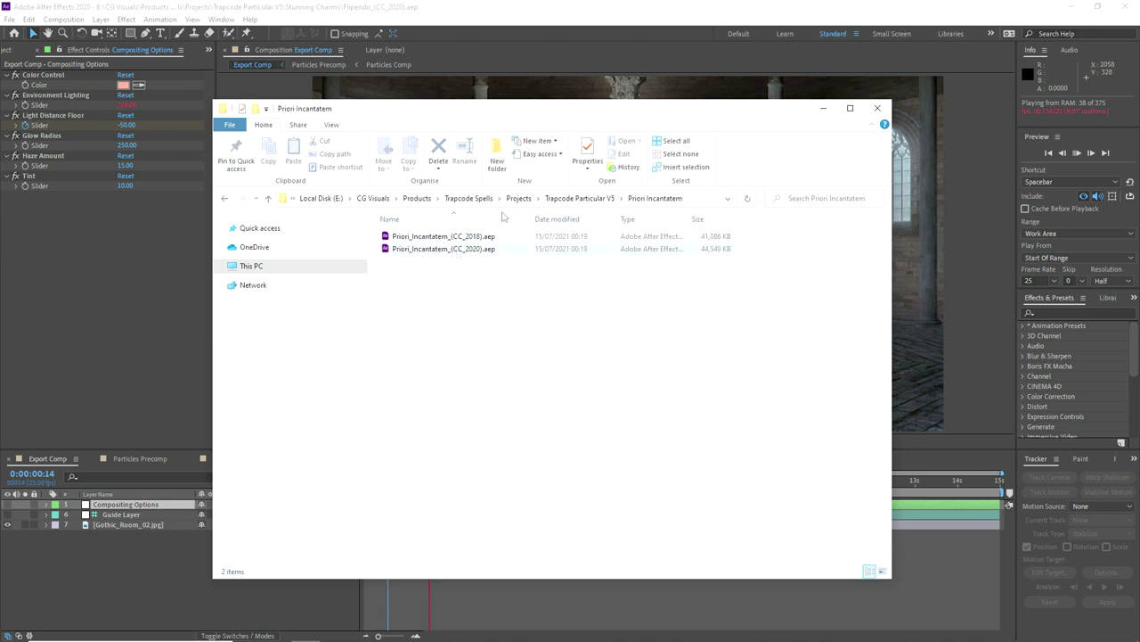
pyautogui.click(580, 199)
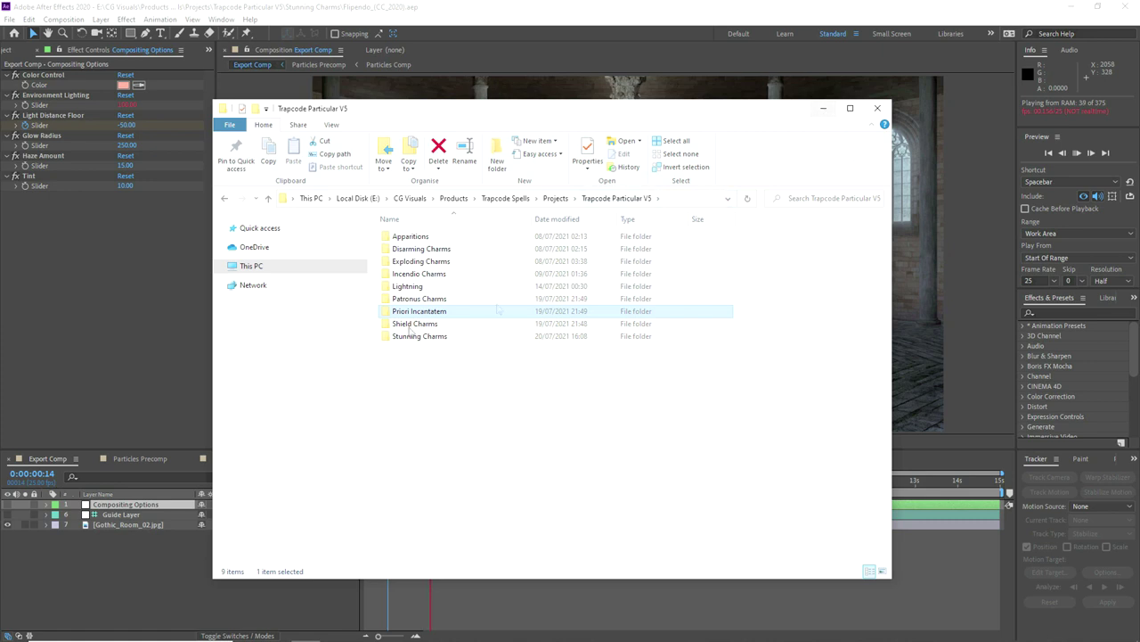
pyautogui.click(823, 108)
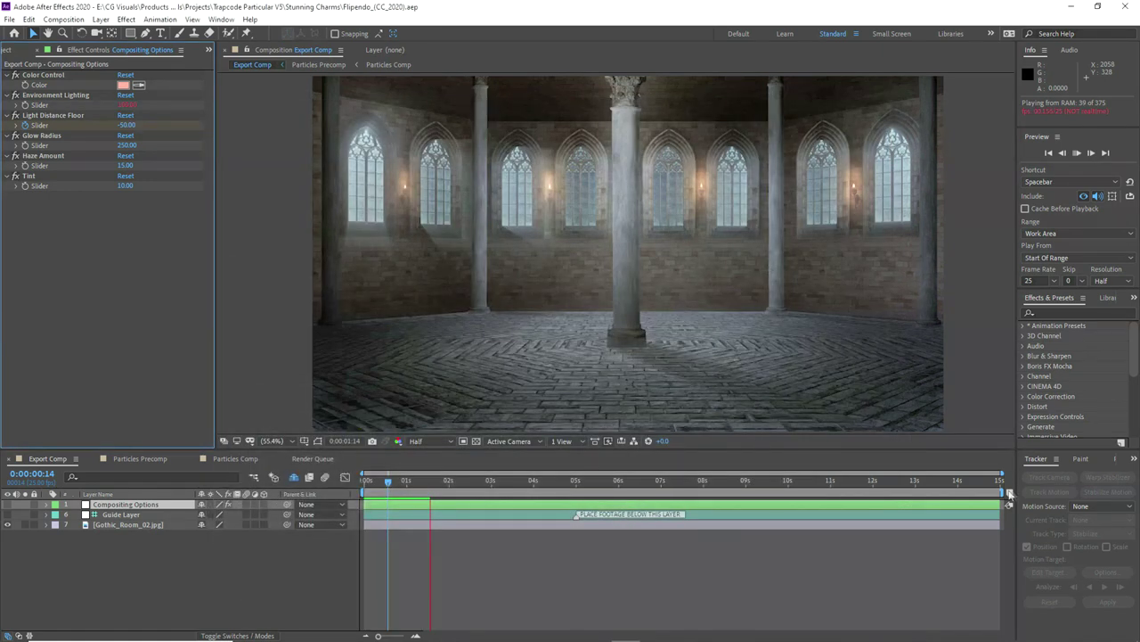
# - End the Export Comp's work area at about 1.5 seconds and preview the spell in that range
pyautogui.moveTo(1008, 491); pyautogui.dragTo(431, 493)
pyautogui.click(1077, 154)
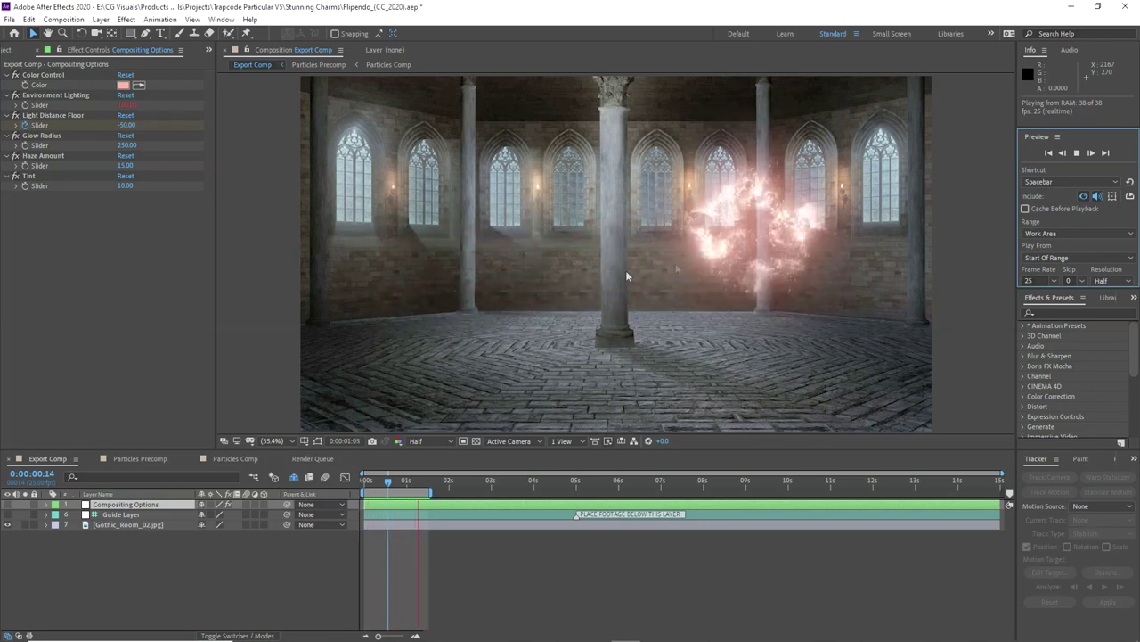
# - Scrub the Export Comp to frame 17 and open the Particles Comp to check the projectile around that frame
pyautogui.click(372, 481)
pyautogui.moveTo(372, 481)
pyautogui.mouseDown()
pyautogui.moveTo(420, 486)
pyautogui.moveTo(375, 481)
pyautogui.moveTo(394, 483)
pyautogui.mouseUp()
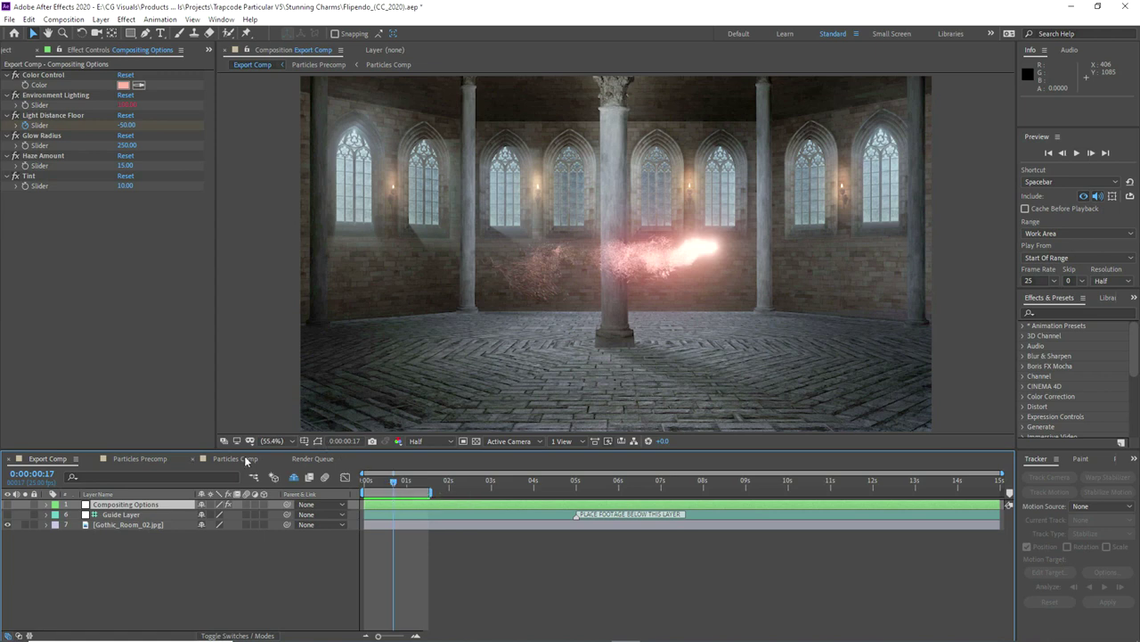
pyautogui.click(237, 458)
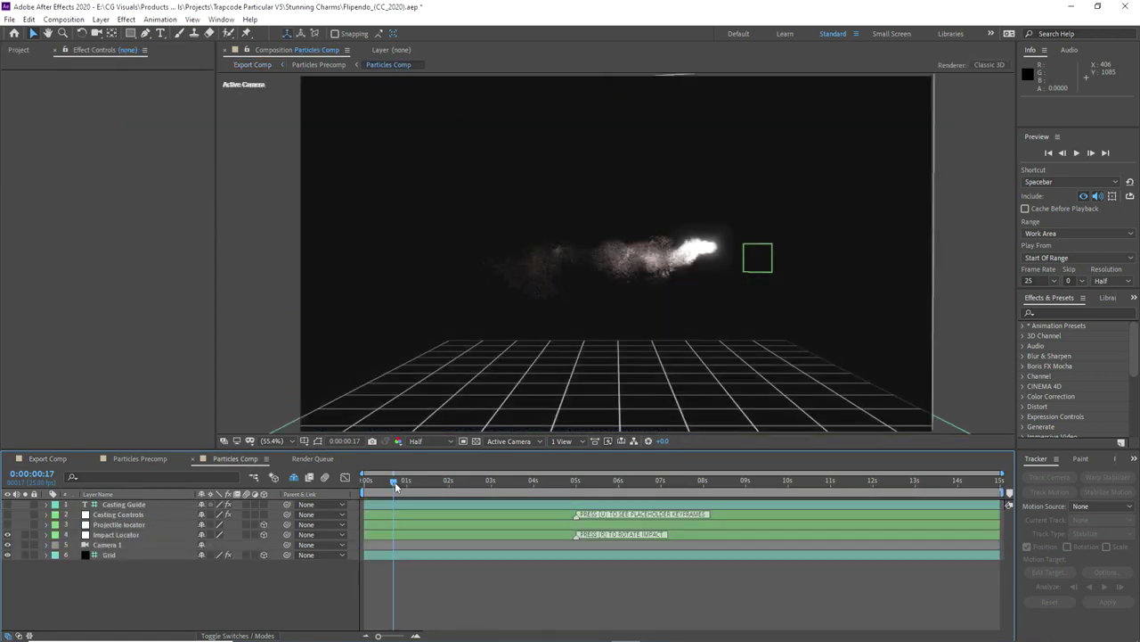
pyautogui.moveTo(395, 481); pyautogui.dragTo(392, 482)
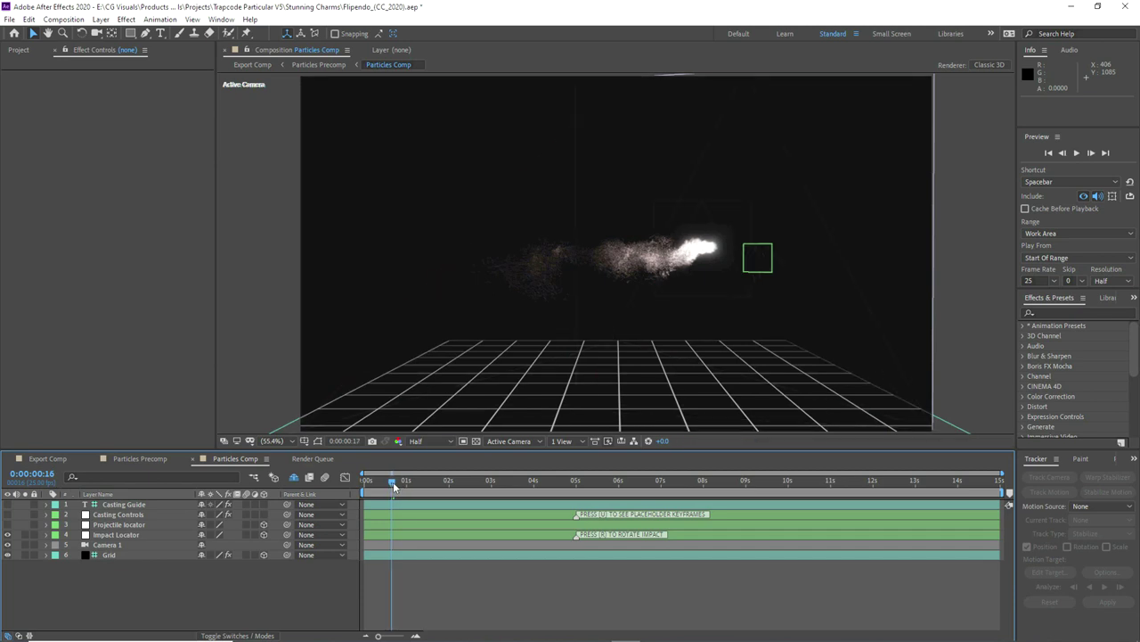
# - Orbit Camera 1 around the projectile trail in the Particles Comp, and undo the camera adjustments
pyautogui.click(105, 545)
pyautogui.moveTo(96, 33); pyautogui.dragTo(116, 49)
pyautogui.moveTo(624, 267)
pyautogui.mouseDown()
pyautogui.moveTo(640, 248)
pyautogui.moveTo(629, 248)
pyautogui.mouseUp()
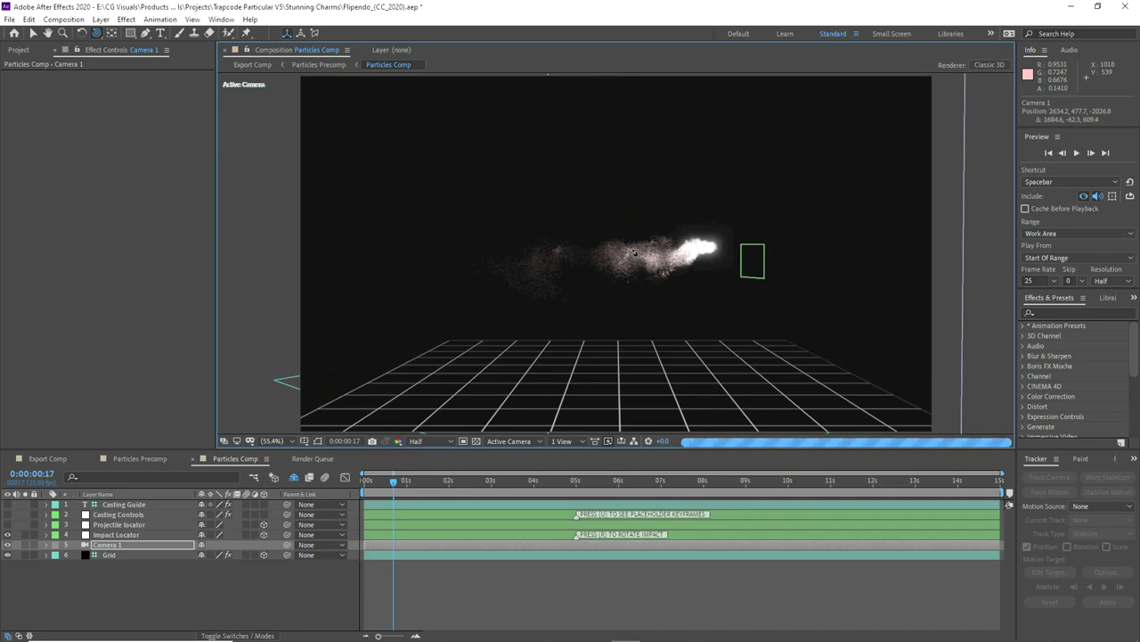
pyautogui.moveTo(635, 253); pyautogui.dragTo(635, 253)
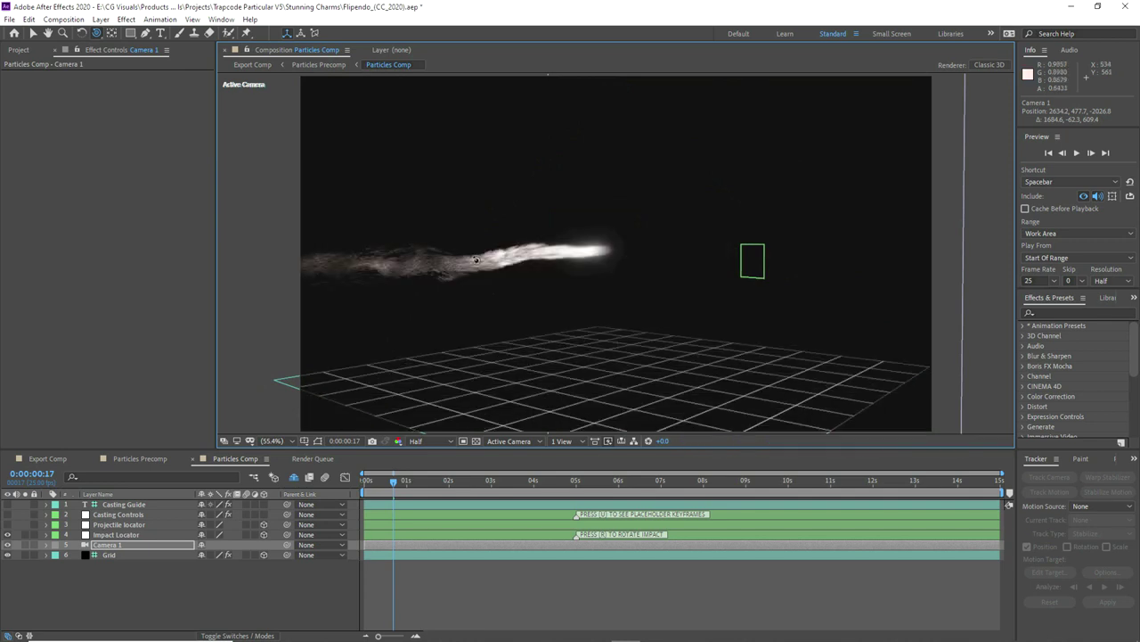
pyautogui.moveTo(479, 260); pyautogui.dragTo(519, 258)
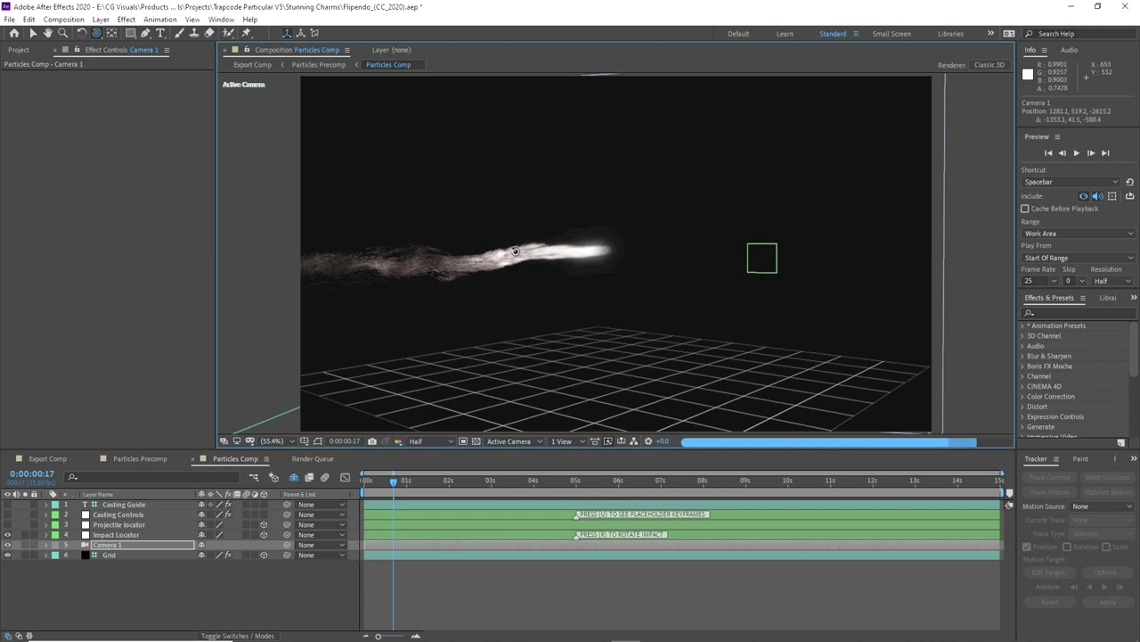
pyautogui.click(33, 33)
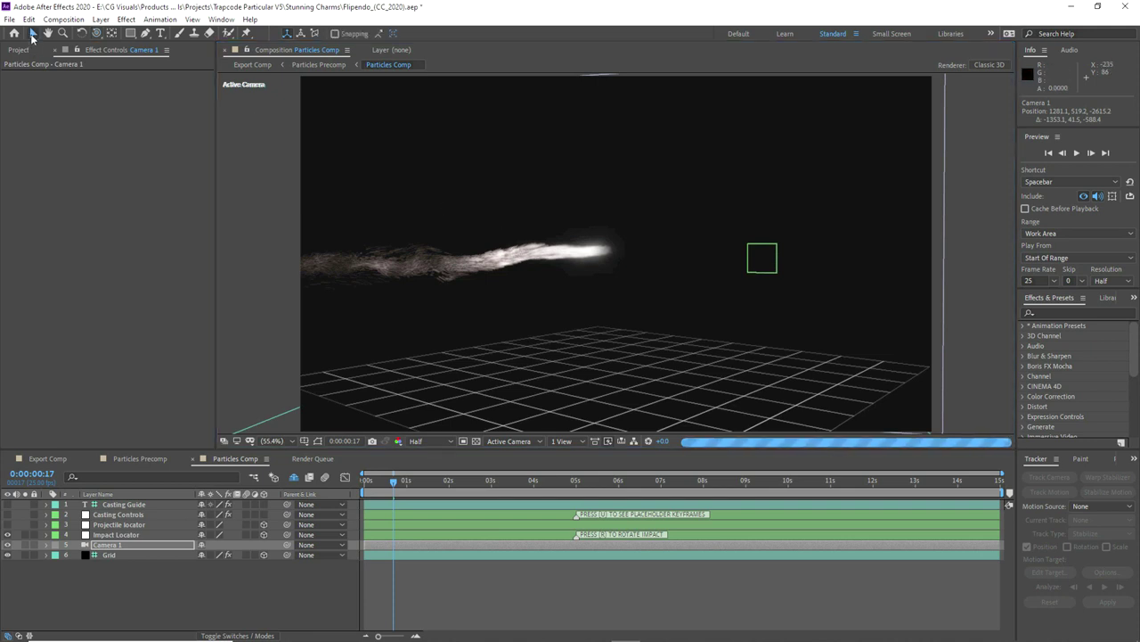
pyautogui.hotkey('ctrl', 'z')
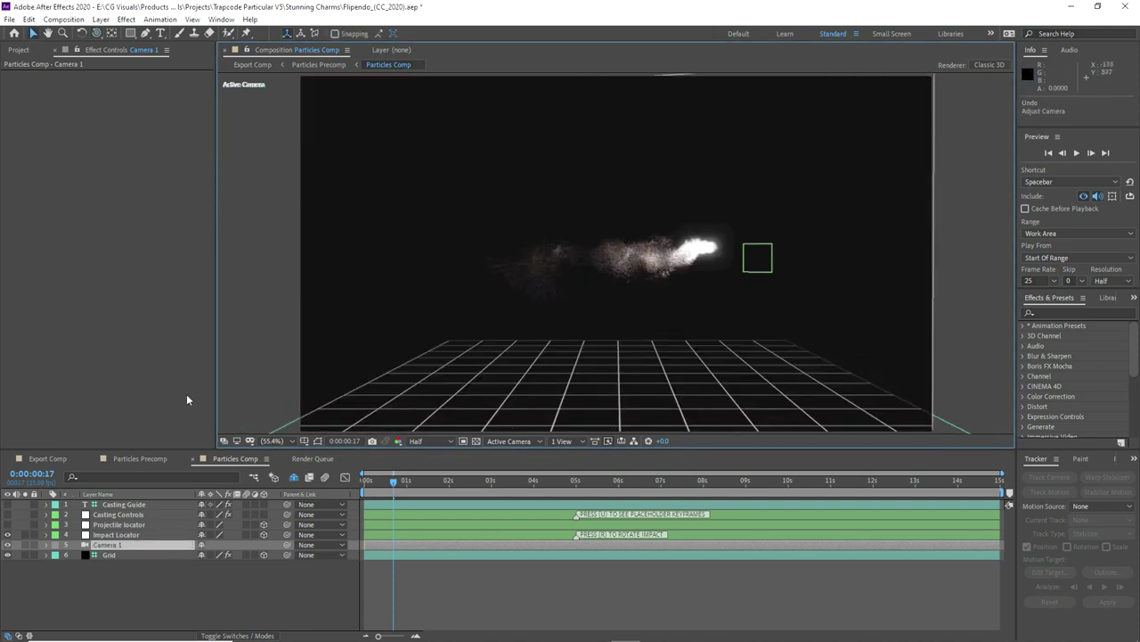
# - Examine the Casting Guide, Impact Locator and Projectile locator layers, briefly showing the Projectile locator's motion path
pyautogui.click(111, 504)
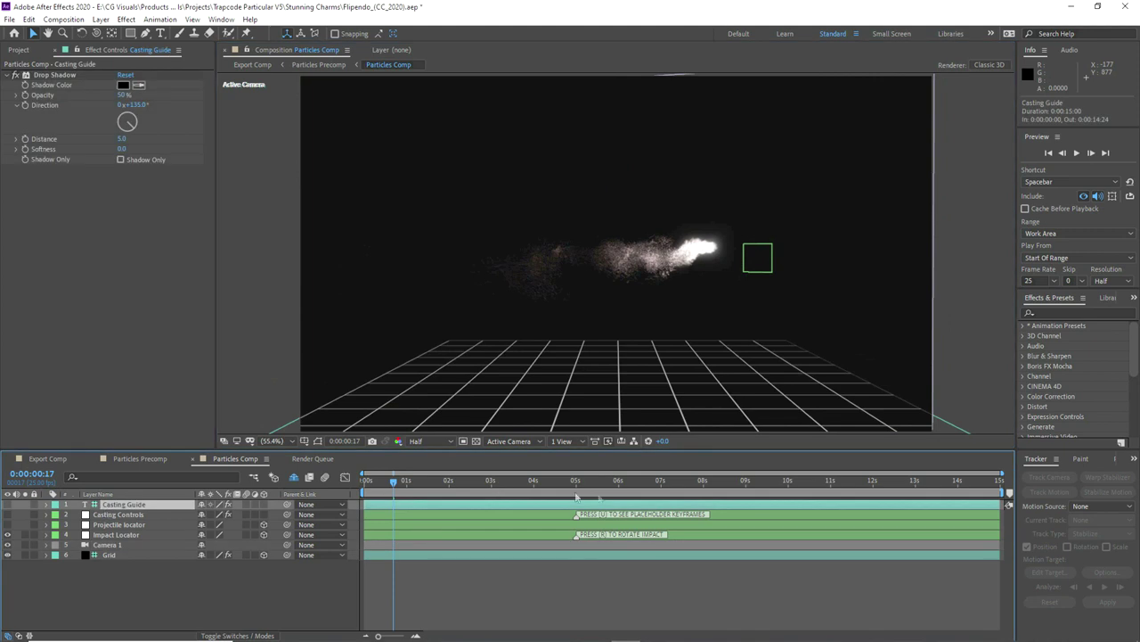
pyautogui.click(107, 525)
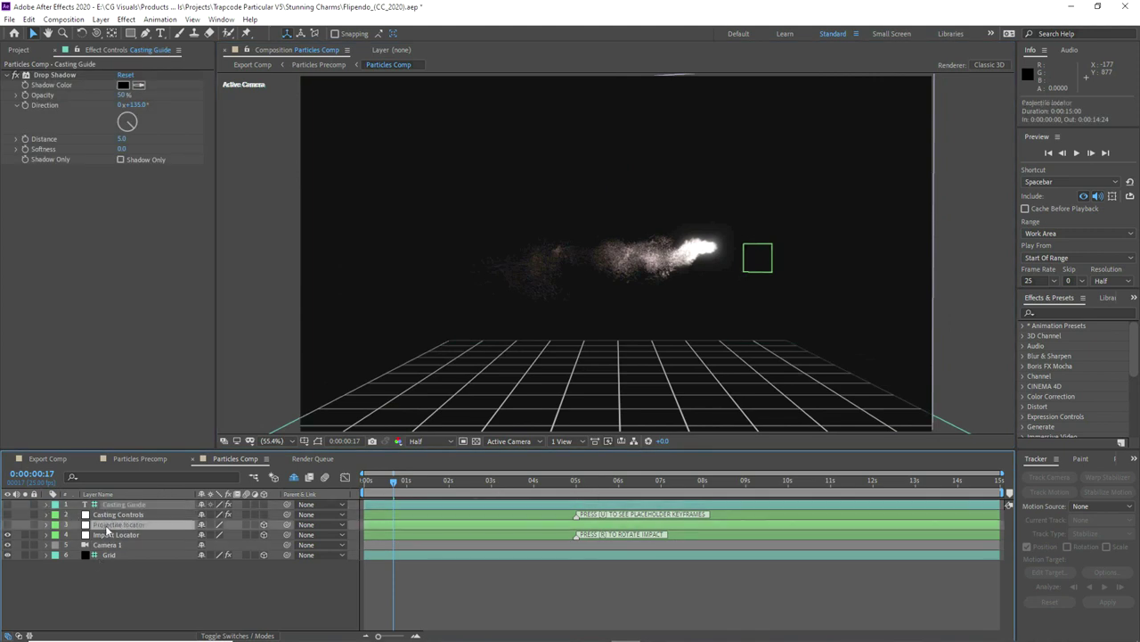
pyautogui.click(123, 535)
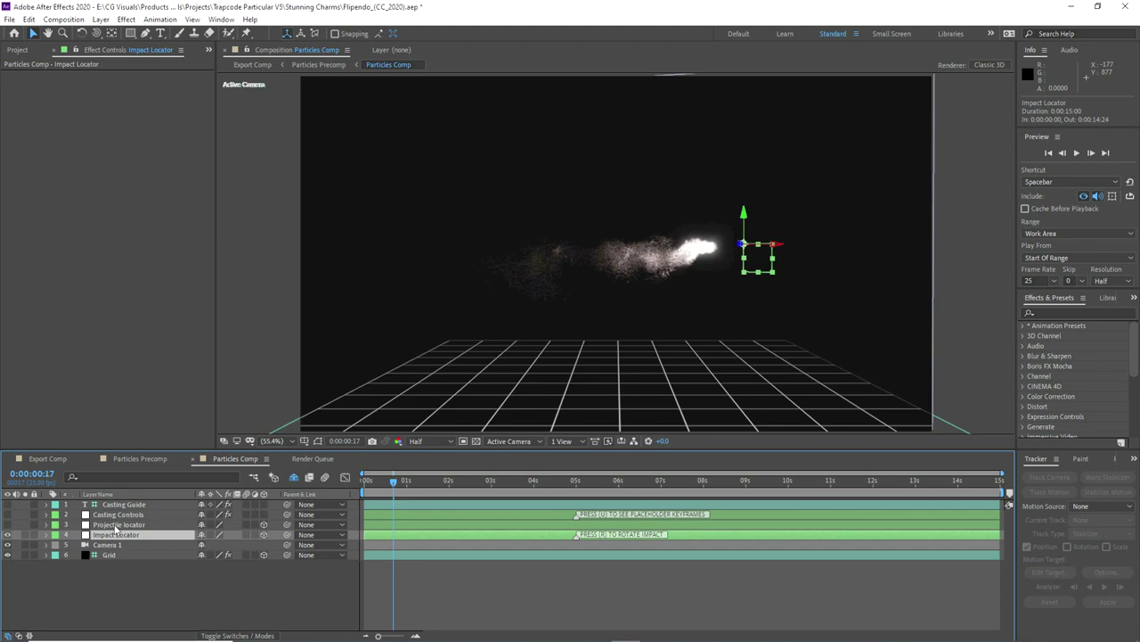
pyautogui.click(116, 525)
pyautogui.click(8, 524)
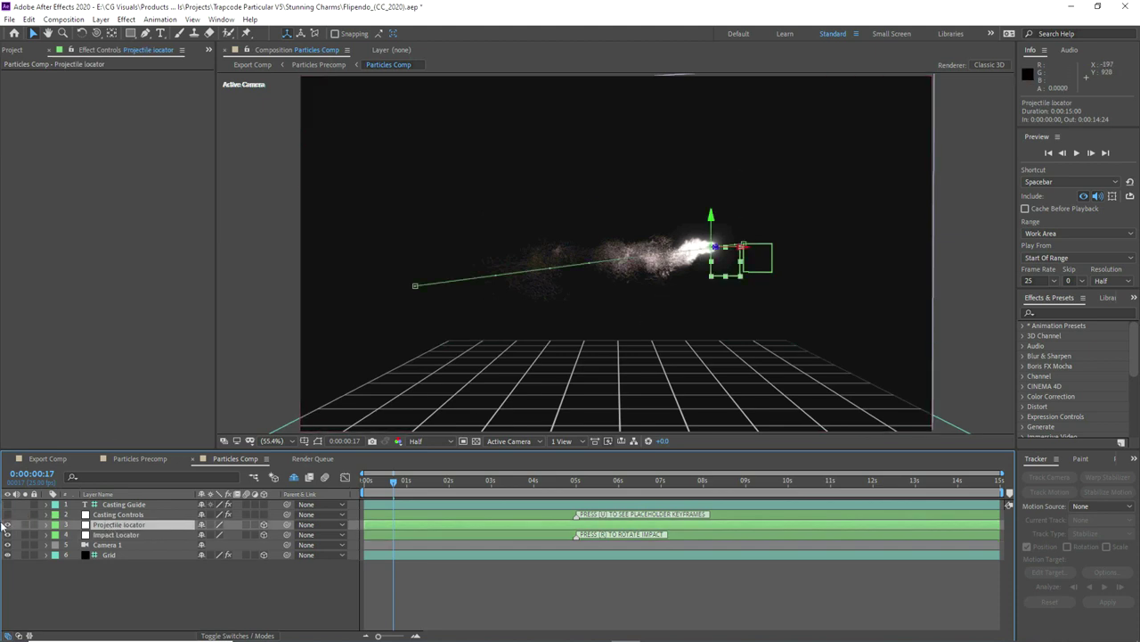
pyautogui.click(8, 525)
# - Review the Casting Controls sliders and the layer's placeholder keyframes
pyautogui.click(107, 515)
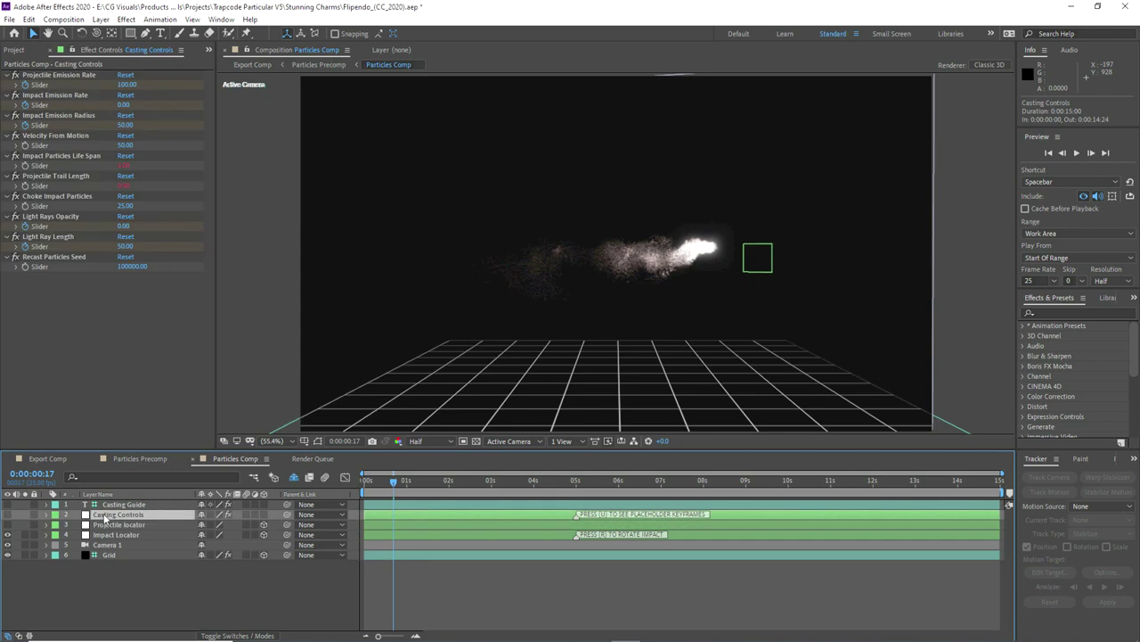
pyautogui.press('u')
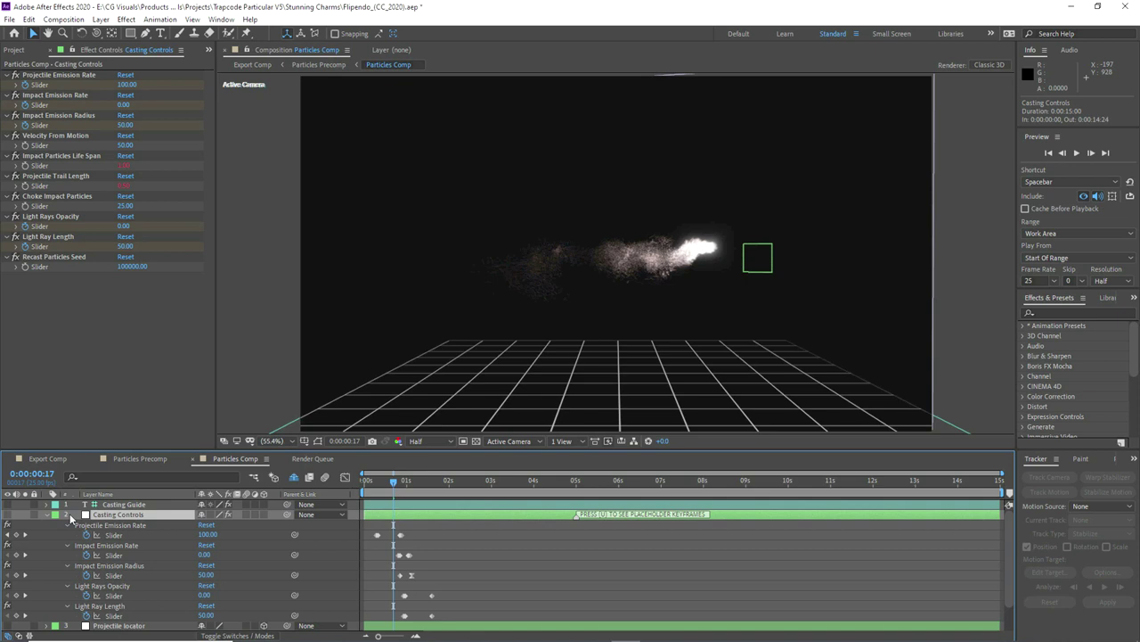
pyautogui.click(69, 515)
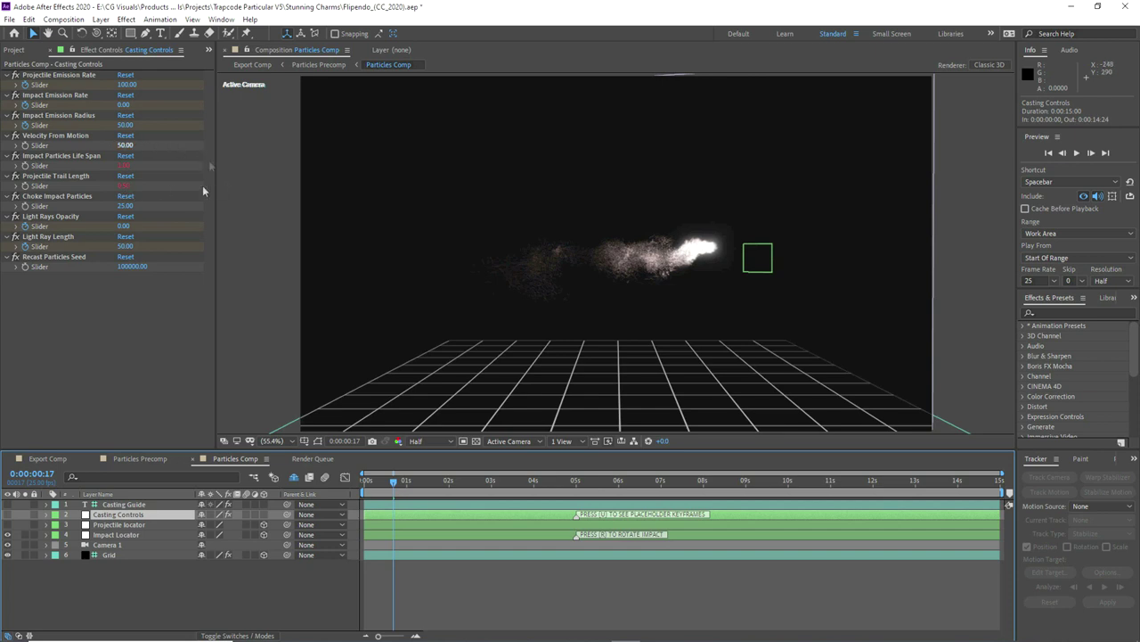
# - Set the Velocity From Motion slider of Casting Controls to 25
pyautogui.click(126, 145)
pyautogui.write('25')
pyautogui.press('Return')
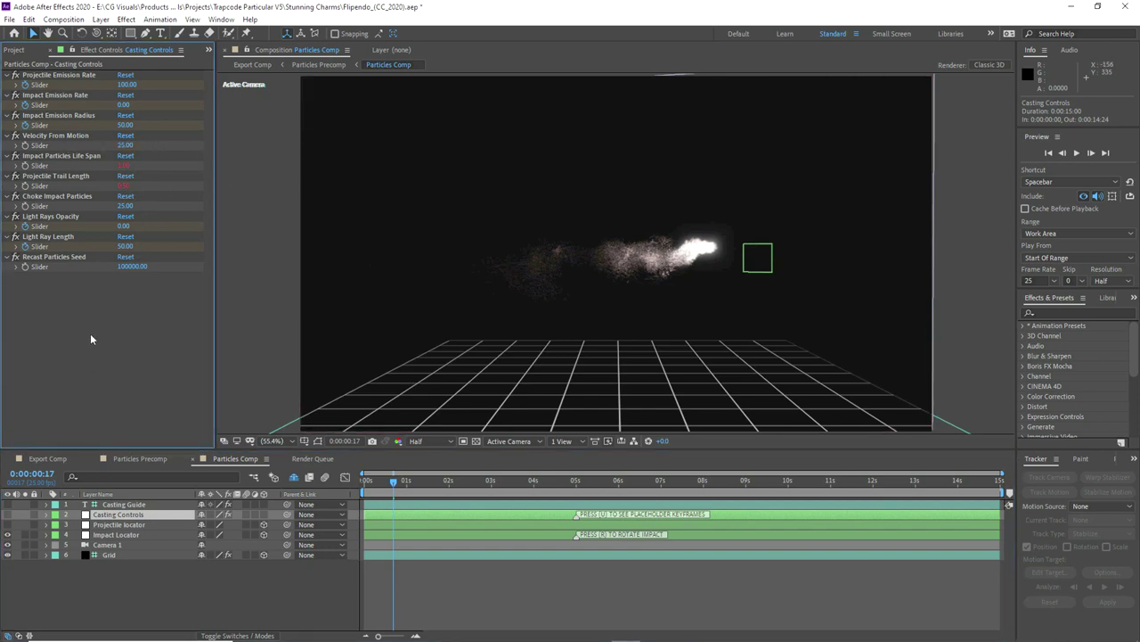
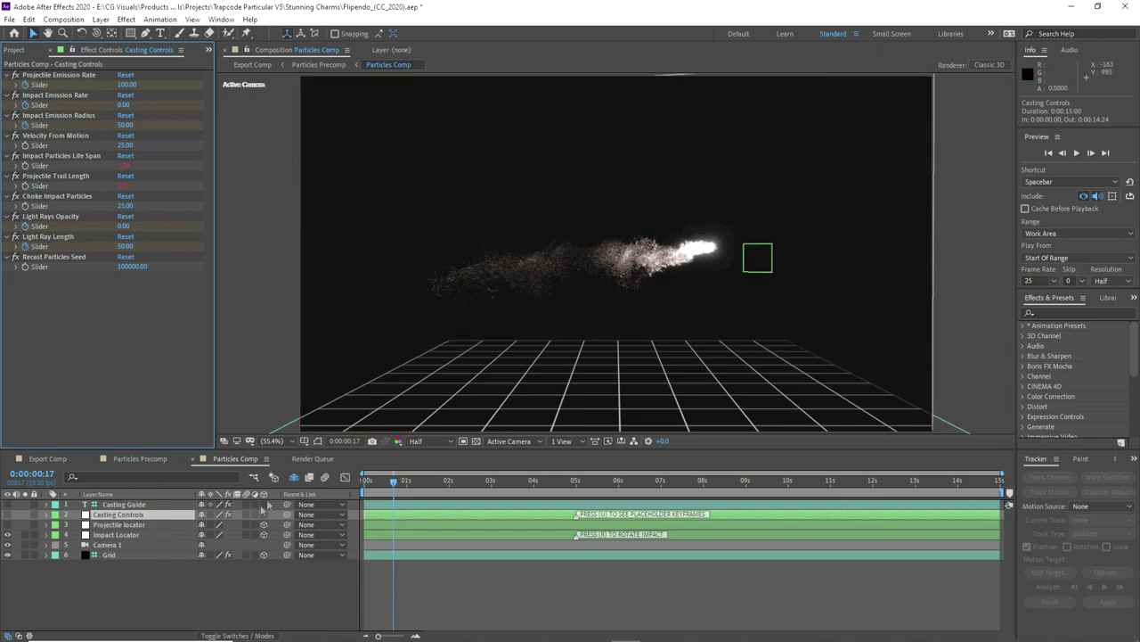
# - Reveal the shy layers in an enlarged timeline and inspect the Particles Projectile, Impact Particles and Impact Sparks layers
pyautogui.click(294, 478)
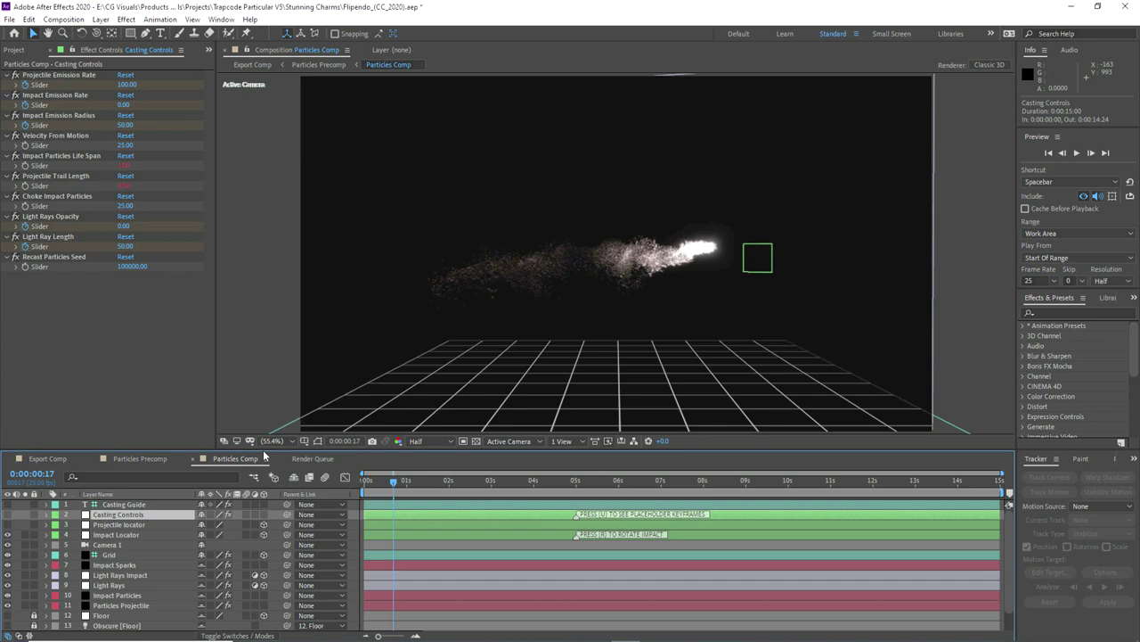
pyautogui.moveTo(265, 448); pyautogui.dragTo(268, 401)
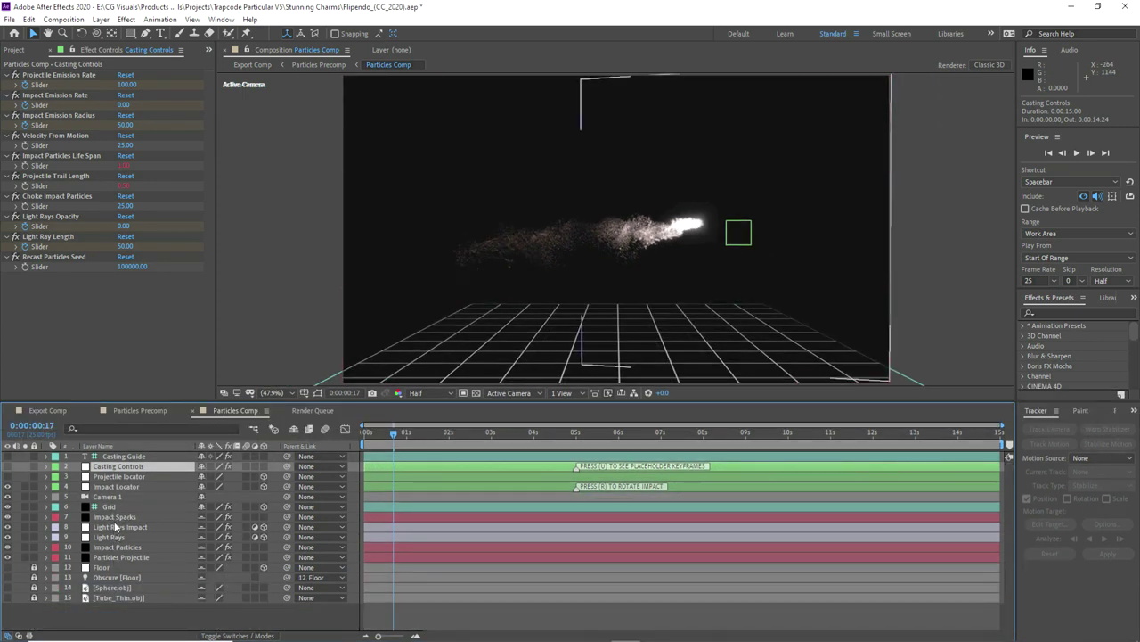
pyautogui.click(104, 558)
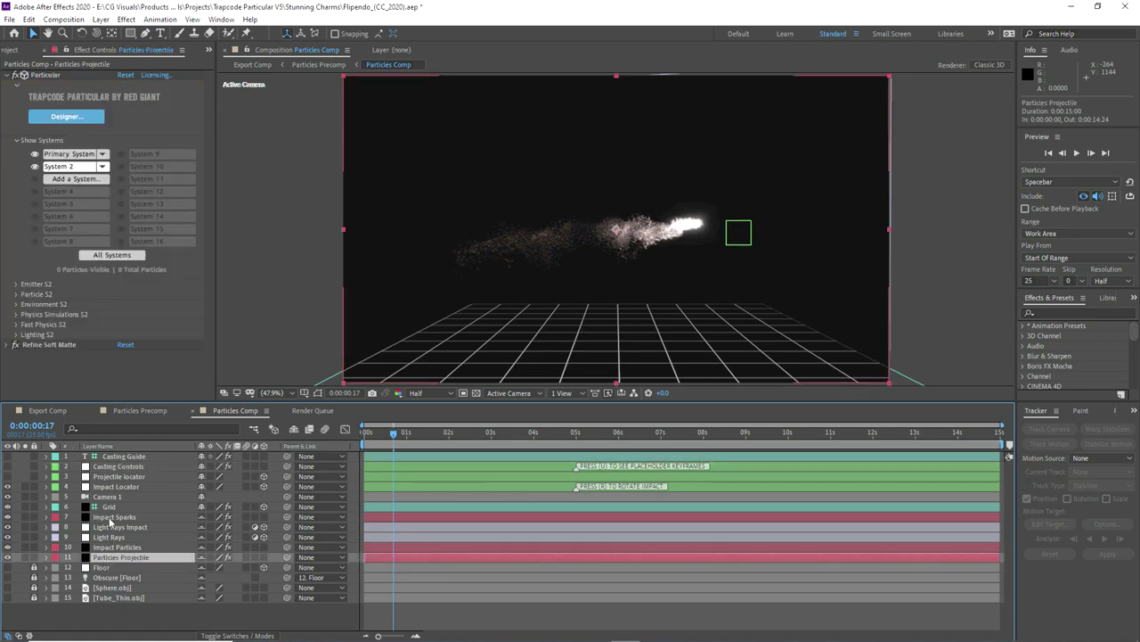
pyautogui.click(108, 517)
pyautogui.click(107, 547)
pyautogui.click(104, 557)
pyautogui.click(104, 518)
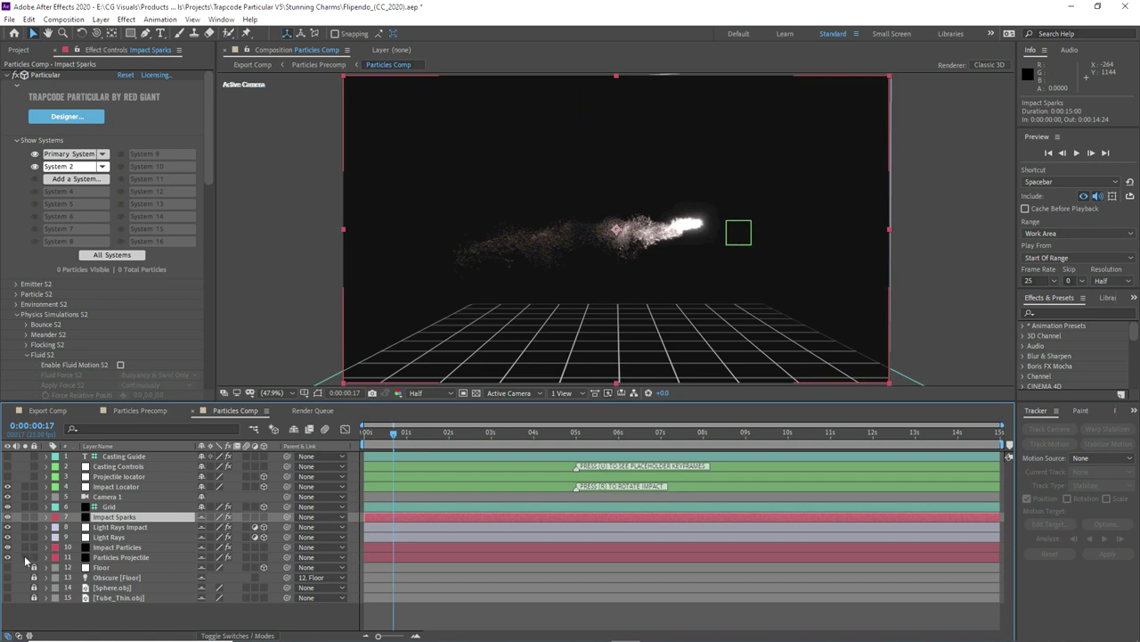
# - Hide the Impact Sparks, Light Rays Impact, Light Rays and Impact Particles layers, and view Particles Projectile at frame 13
pyautogui.click(8, 527)
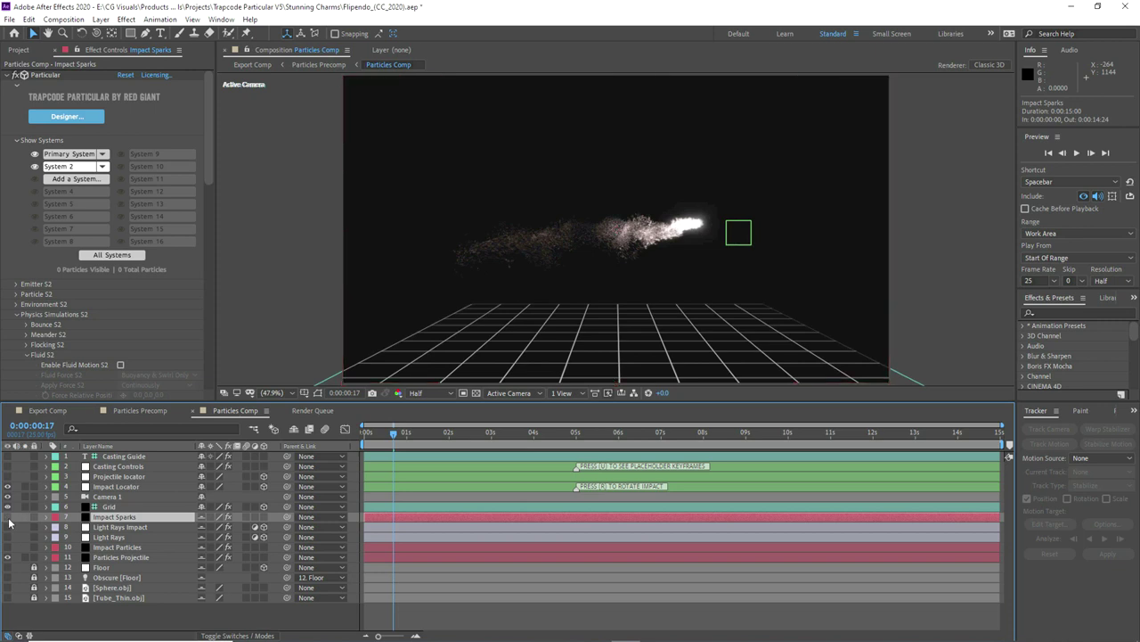
pyautogui.click(114, 557)
pyautogui.moveTo(393, 434); pyautogui.dragTo(386, 435)
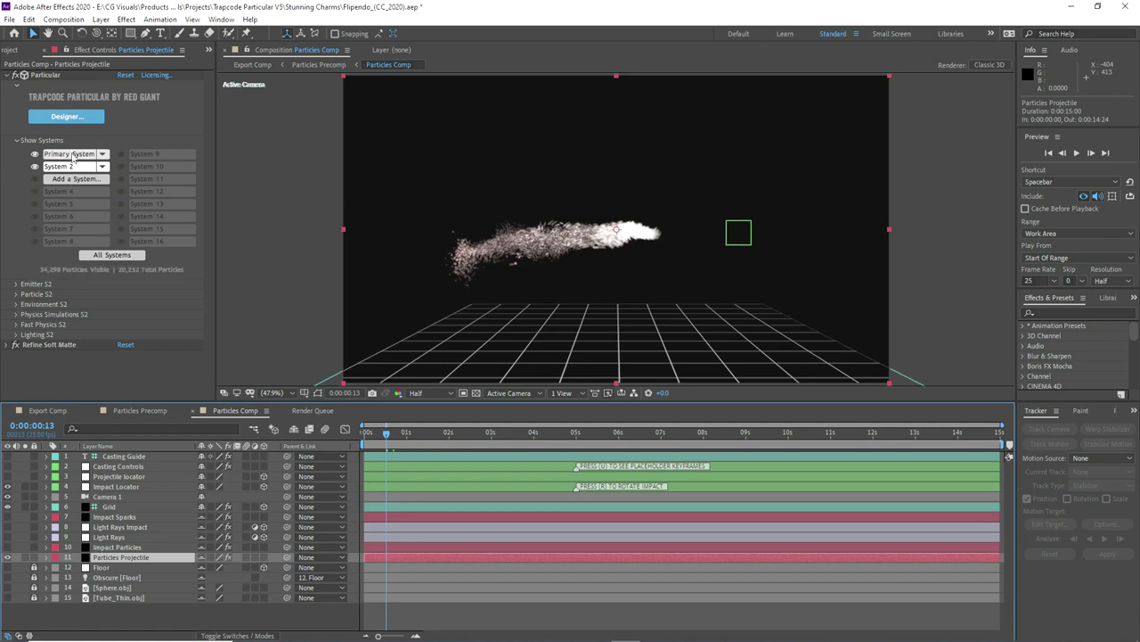
# - Turn off Motion Blur and set Particle Amount to 10% in the Particular rendering settings of Particles Projectile
pyautogui.click(16, 294)
pyautogui.click(16, 294)
pyautogui.click(15, 334)
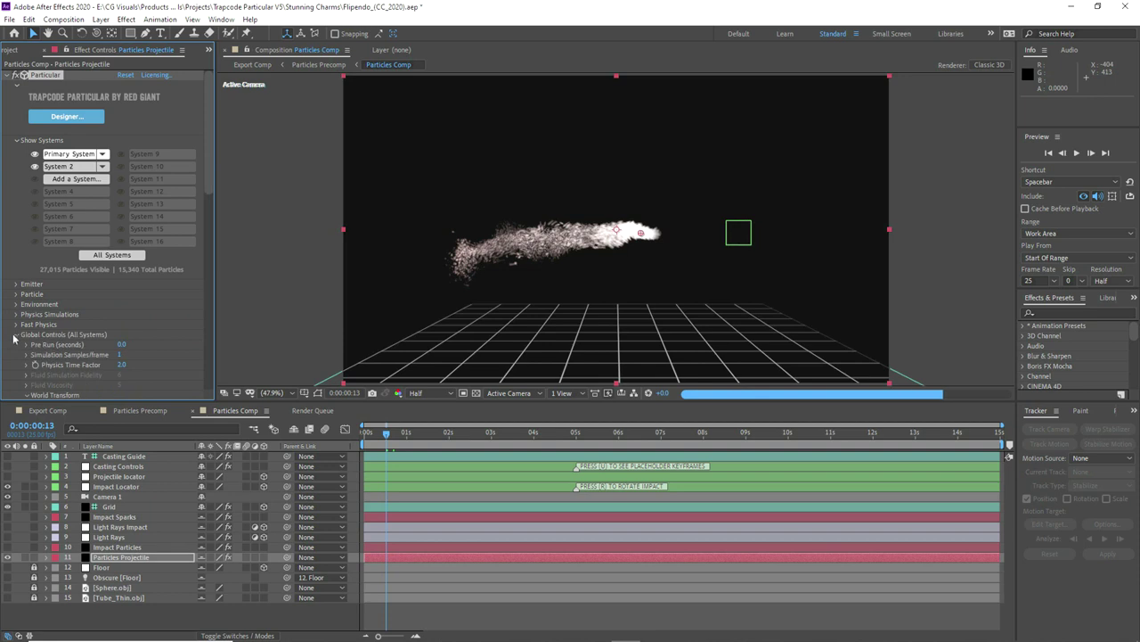
pyautogui.click(14, 334)
pyautogui.click(18, 318)
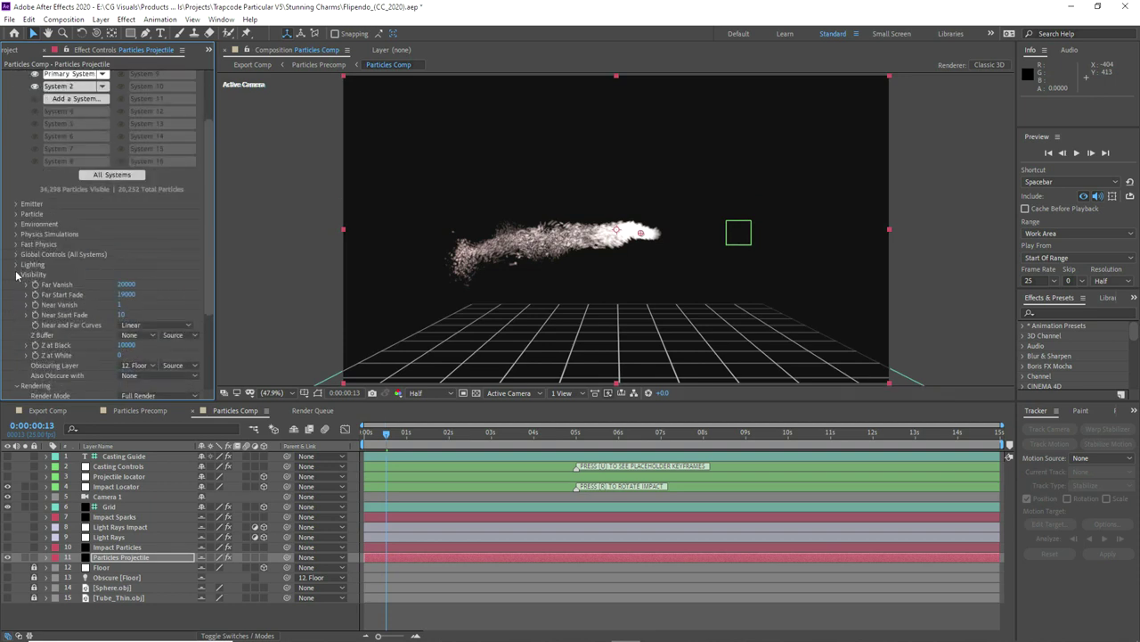
pyautogui.click(17, 274)
pyautogui.scroll(-1, 54, 294)
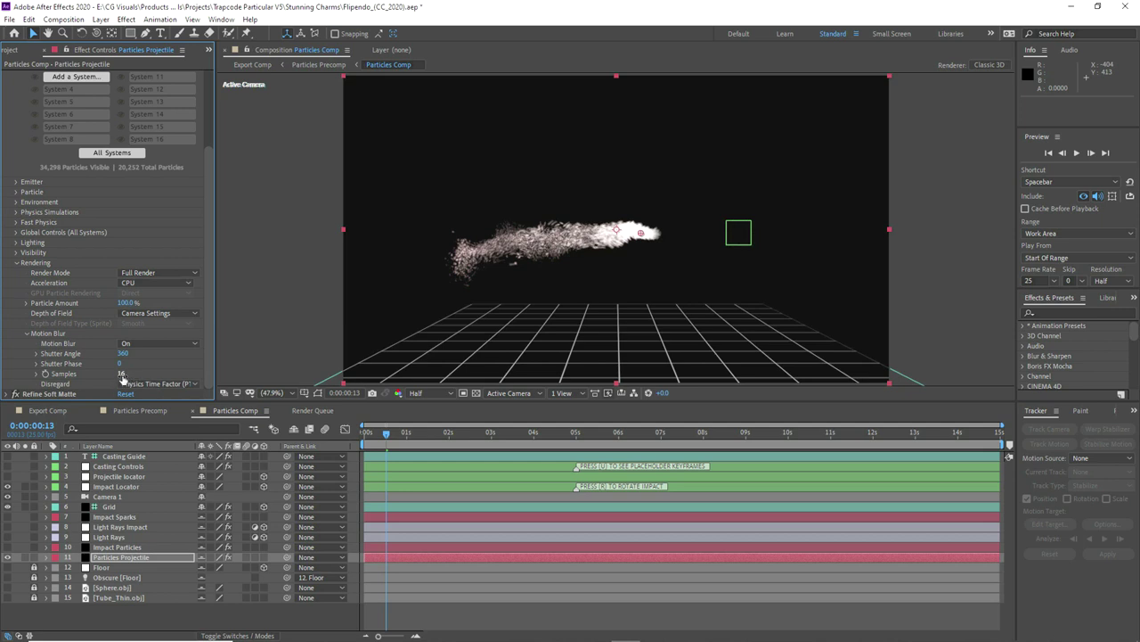
pyautogui.click(139, 345)
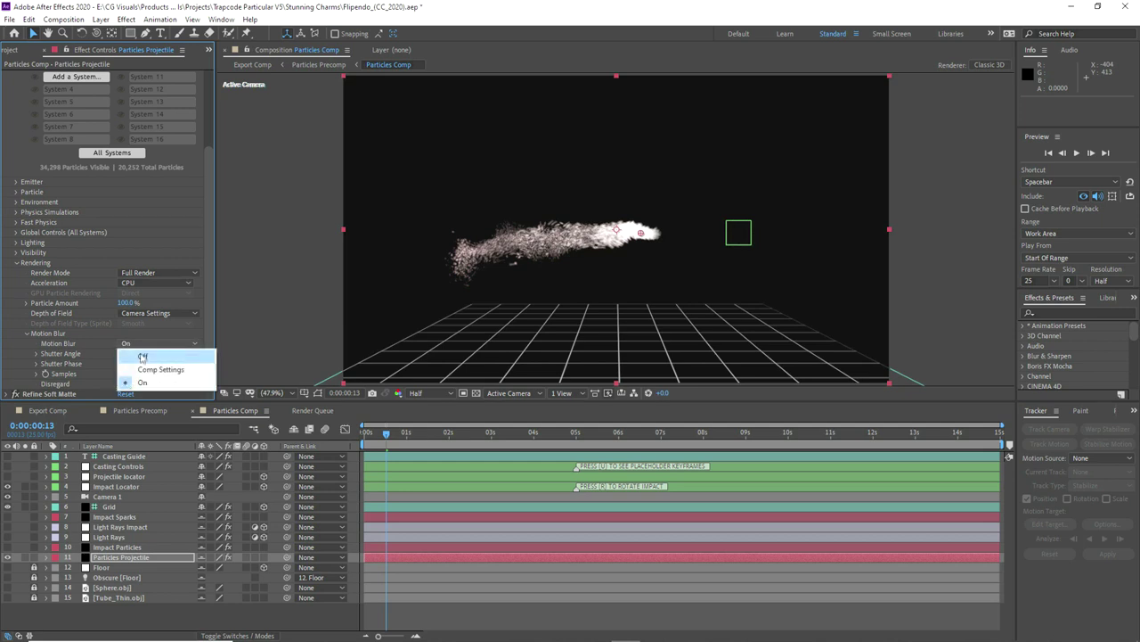
pyautogui.click(142, 357)
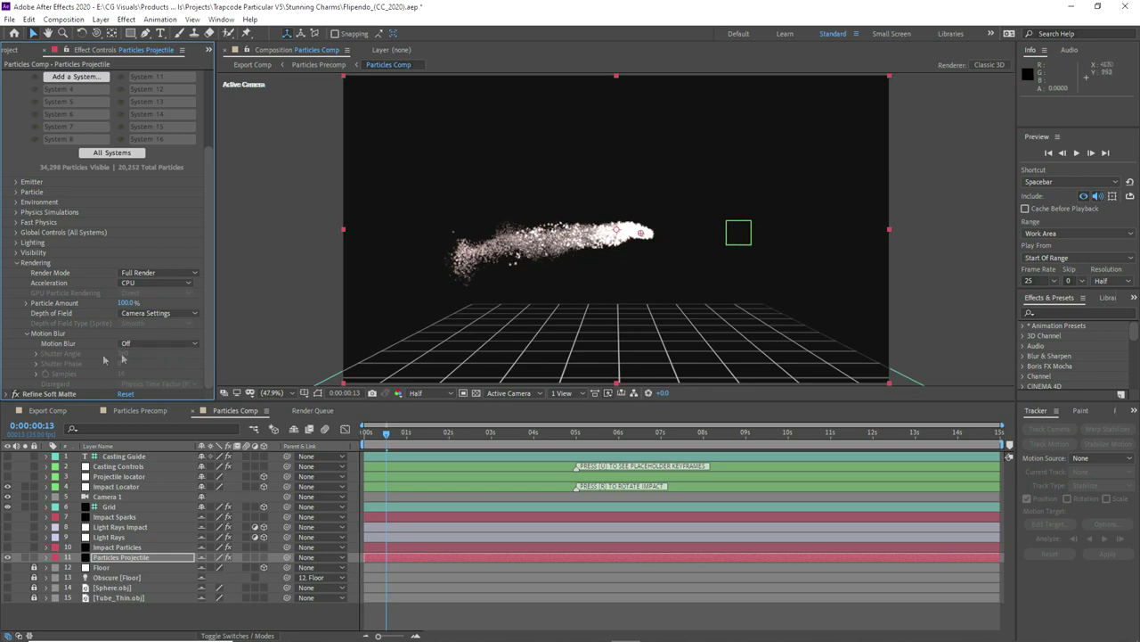
pyautogui.click(127, 303)
pyautogui.press('Return')
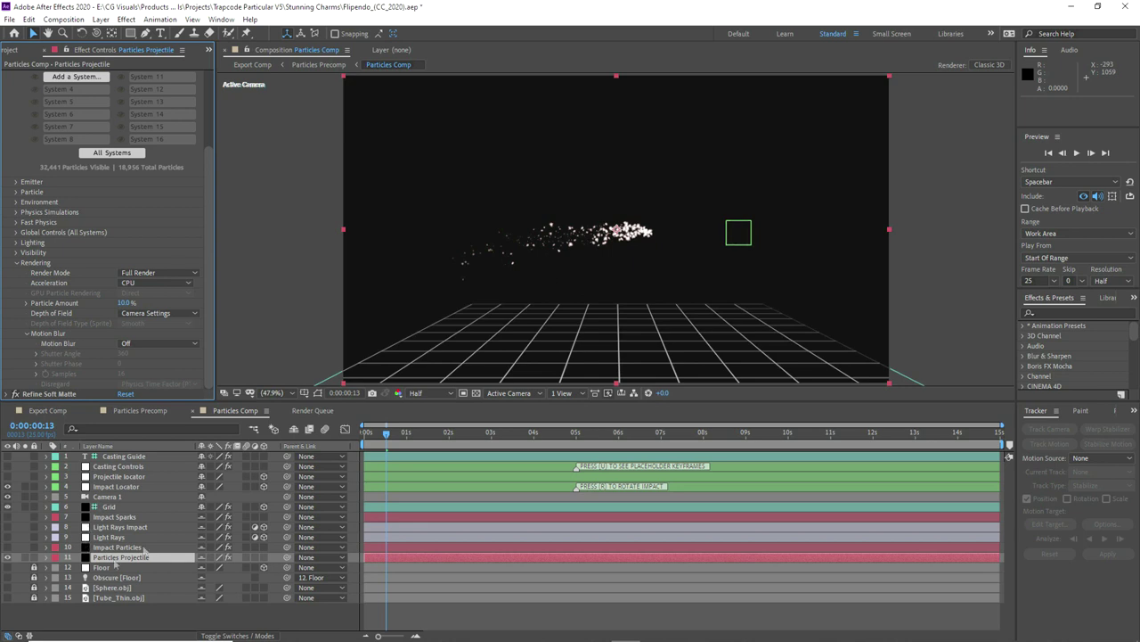
# - Review the Refine Soft Matte settings on Particles Projectile, disable that effect and scrub through the projectile's motion
pyautogui.click(7, 394)
pyautogui.scroll(-3, 86, 319)
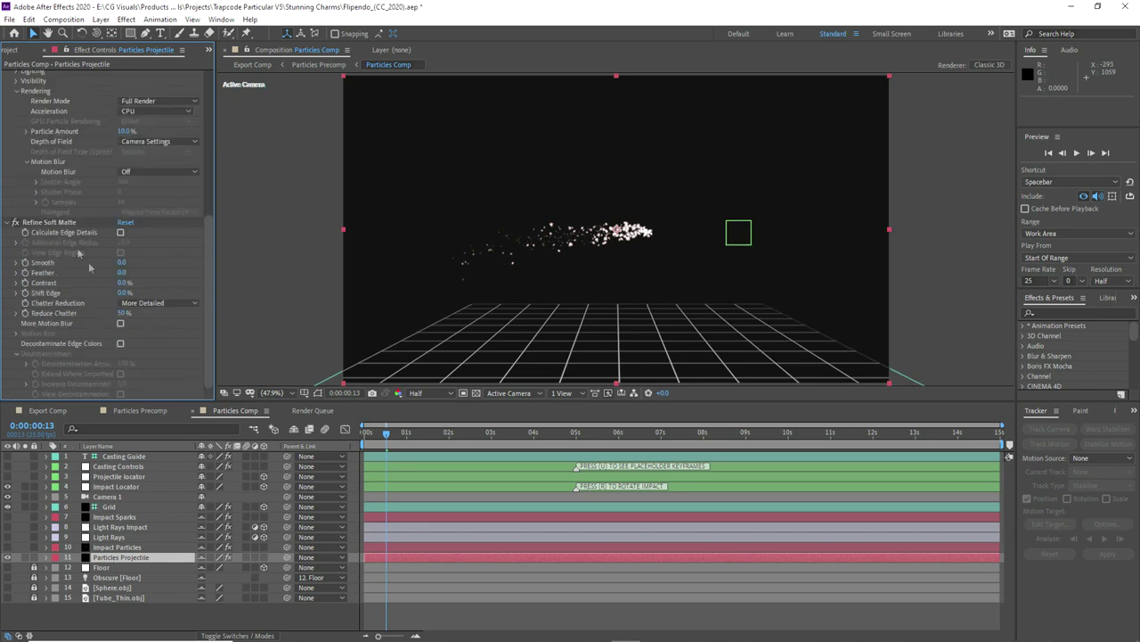
pyautogui.click(6, 223)
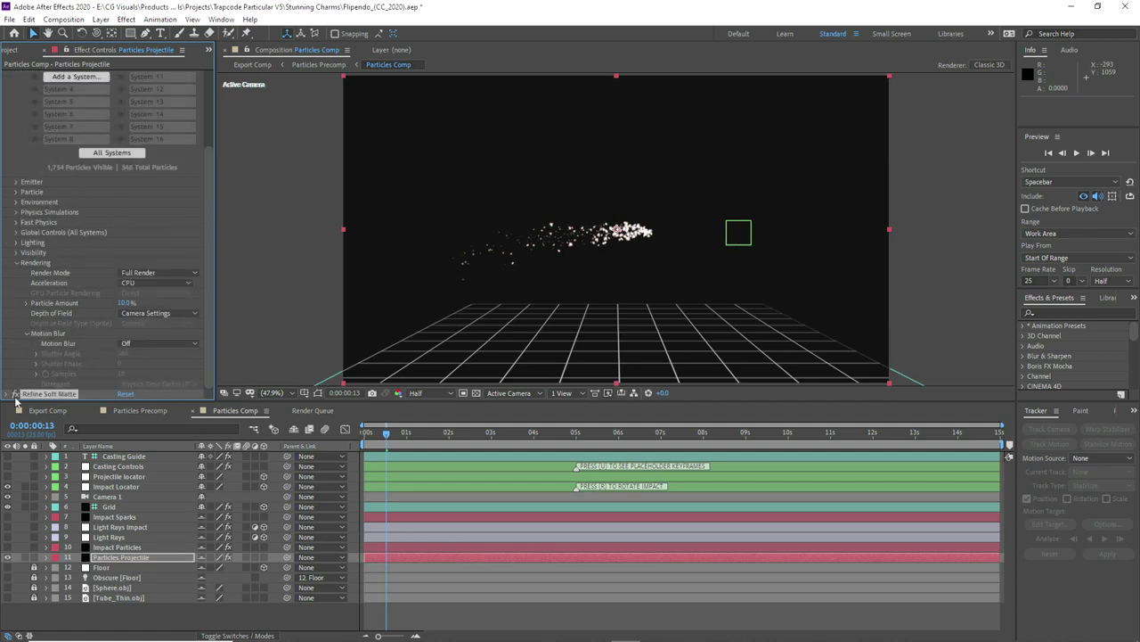
pyautogui.moveTo(386, 435)
pyautogui.mouseDown()
pyautogui.moveTo(366, 435)
pyautogui.moveTo(450, 436)
pyautogui.moveTo(365, 437)
pyautogui.moveTo(401, 436)
pyautogui.moveTo(376, 448)
pyautogui.moveTo(389, 450)
pyautogui.mouseUp()
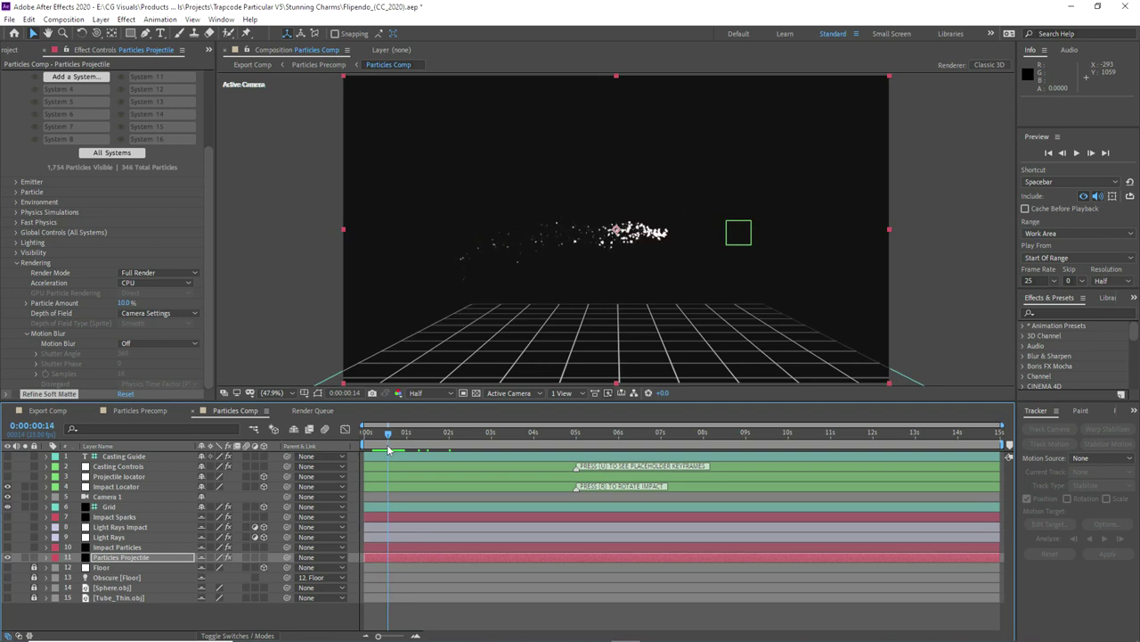
# - Orbit Camera 1 around the projectile and grid, and undo that camera move
pyautogui.click(105, 498)
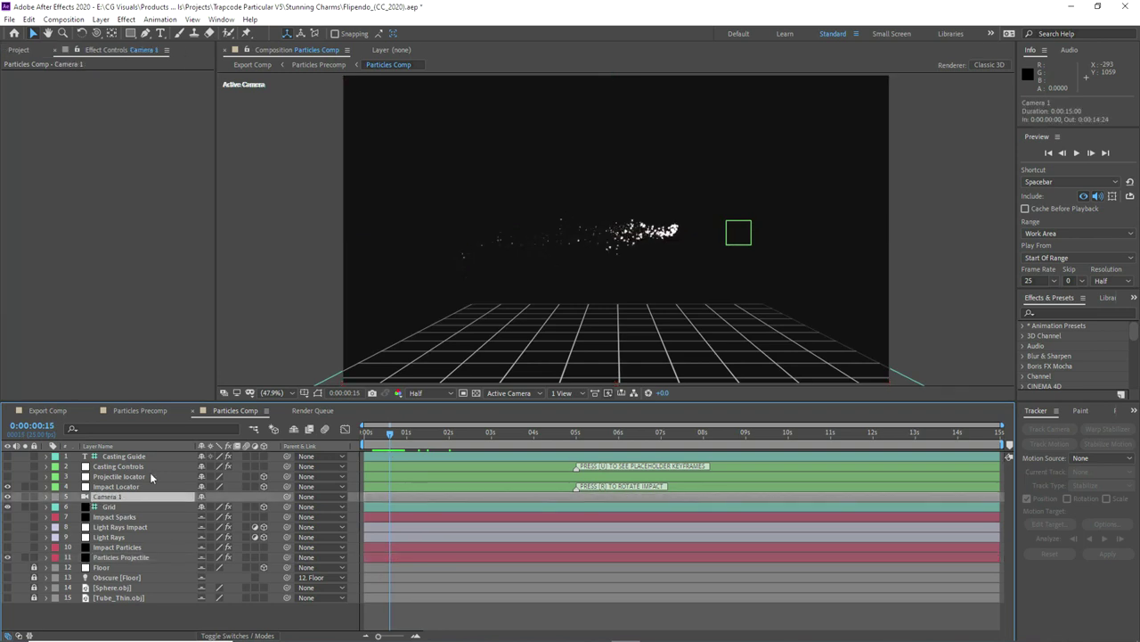
pyautogui.press('c')
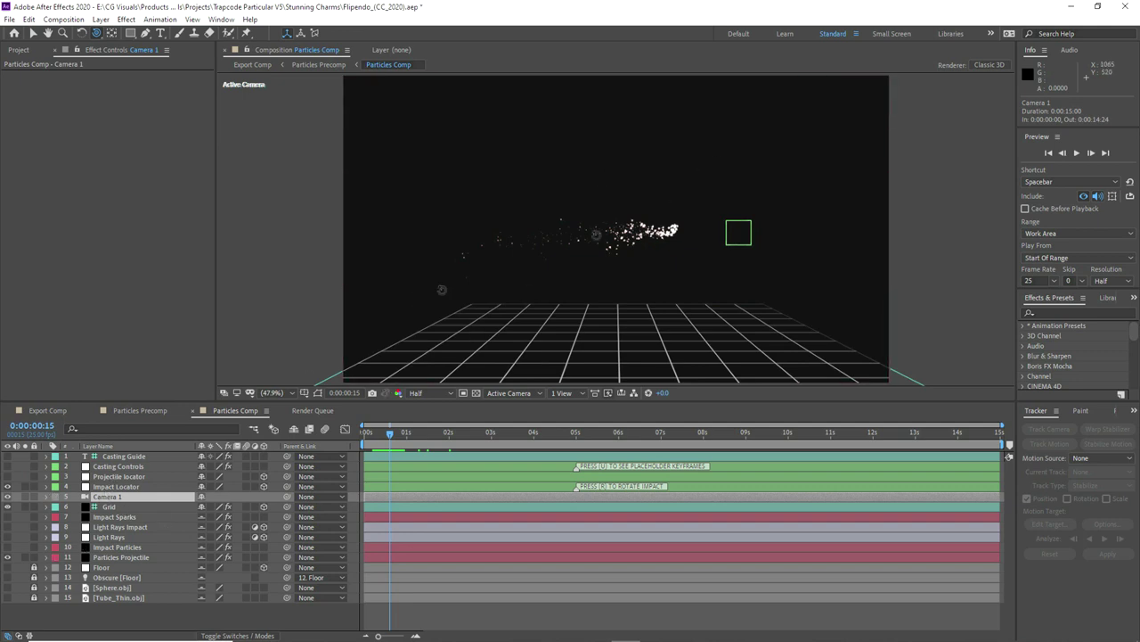
pyautogui.moveTo(660, 253); pyautogui.dragTo(498, 254)
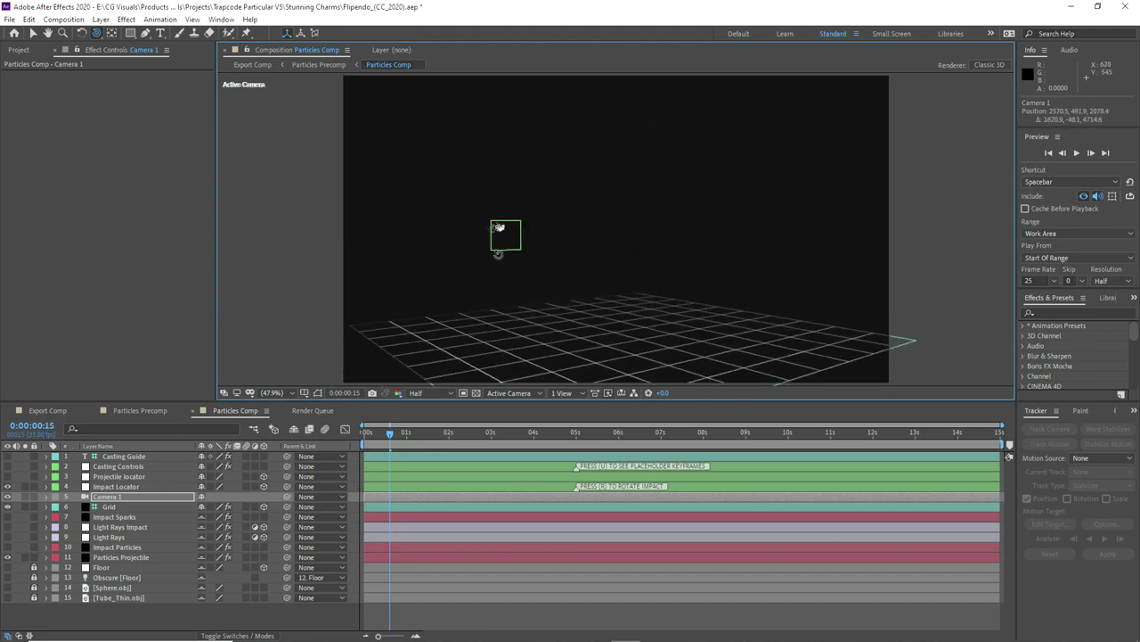
pyautogui.hotkey('ctrl', 'z')
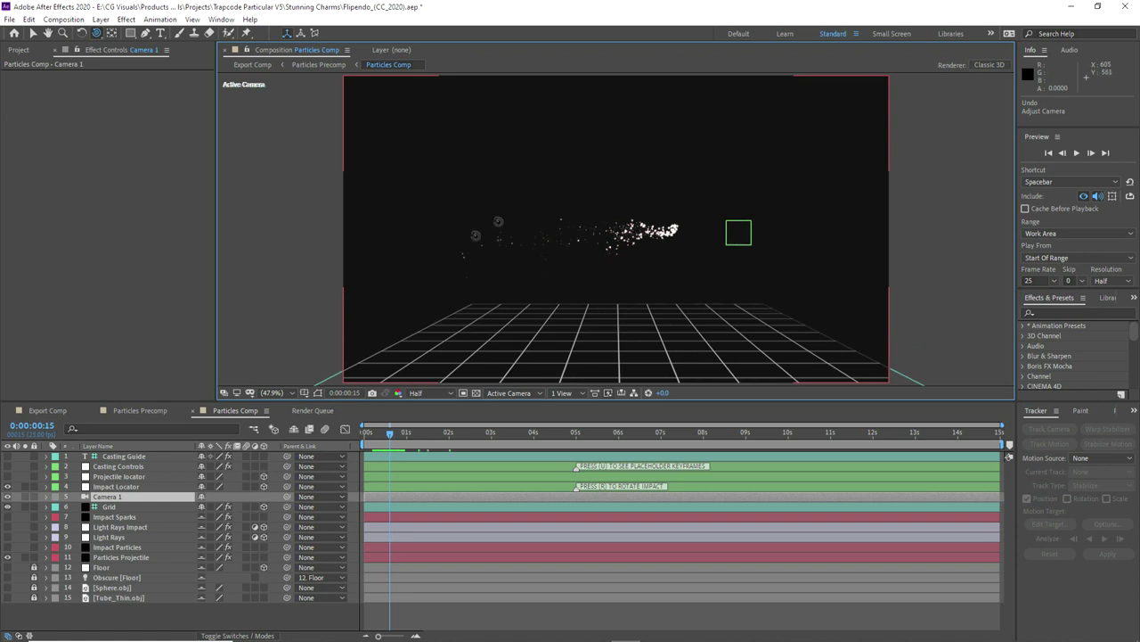
# - Make the Projectile locator layer visible and reveal its animated Position property
pyautogui.click(114, 486)
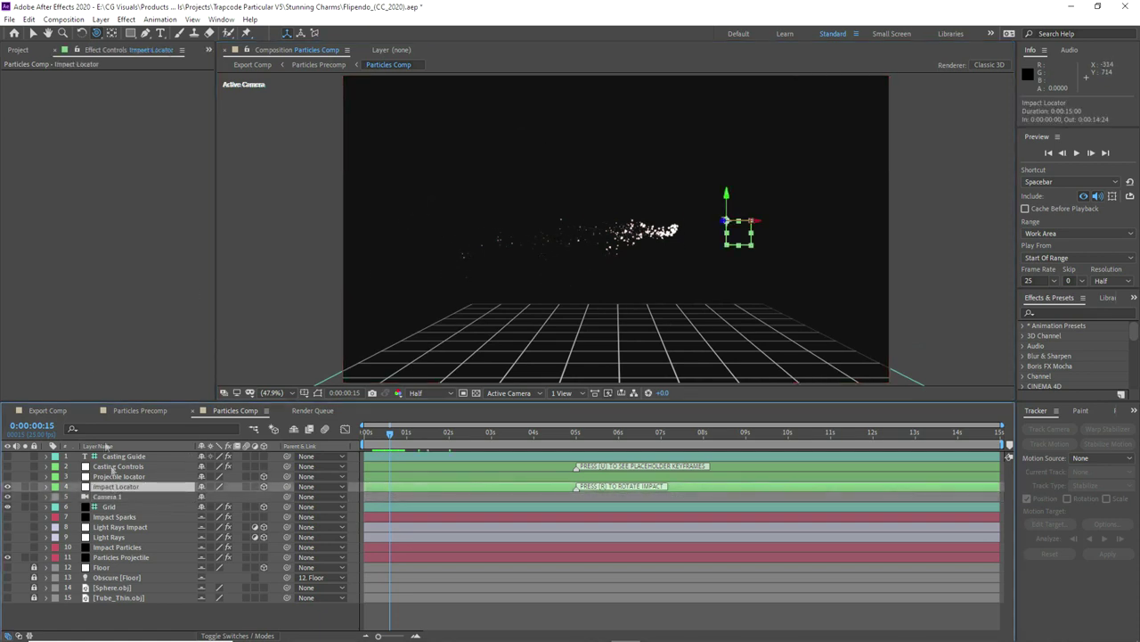
pyautogui.click(105, 476)
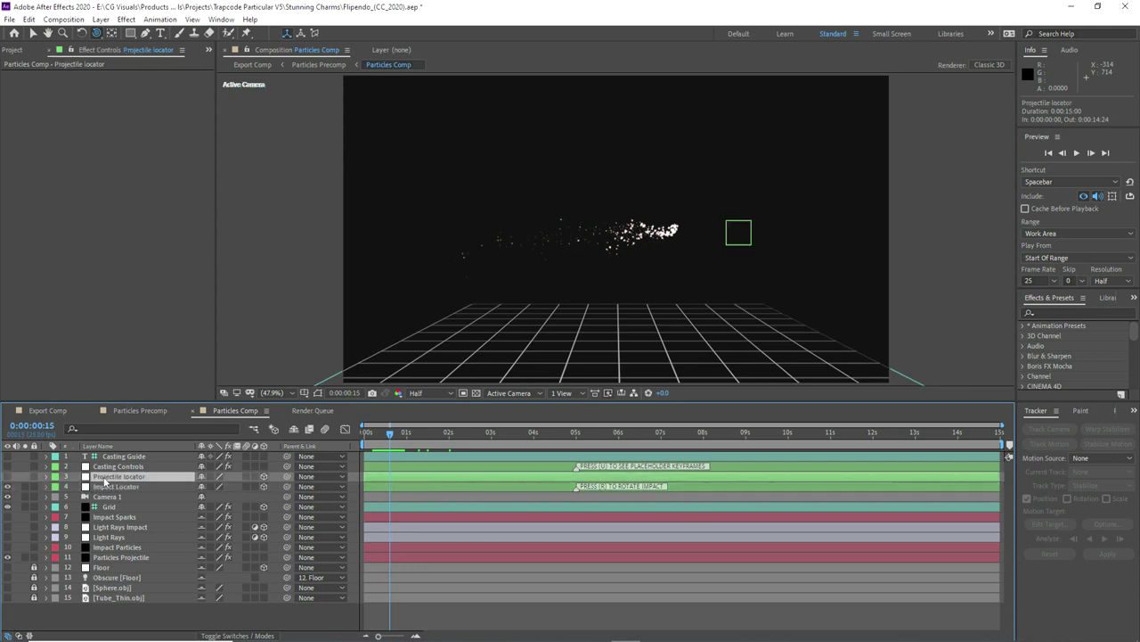
pyautogui.click(8, 476)
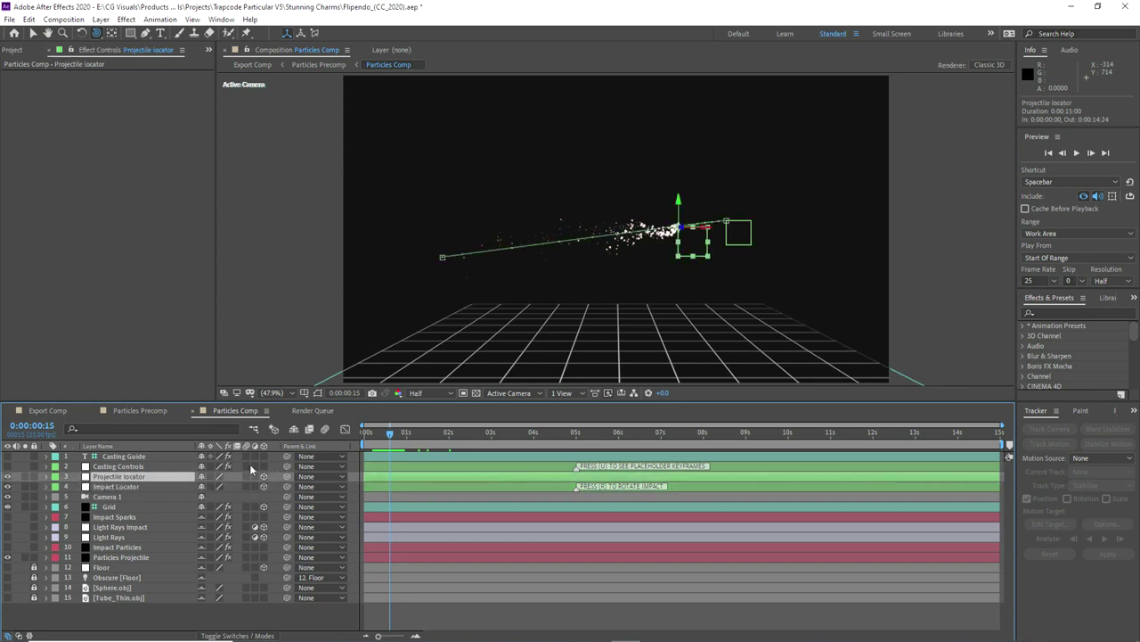
pyautogui.press('u')
# - At frame 7, move the Projectile locator's starting point to about 173.5, 505.5, -34.6
pyautogui.moveTo(389, 436); pyautogui.dragTo(379, 436)
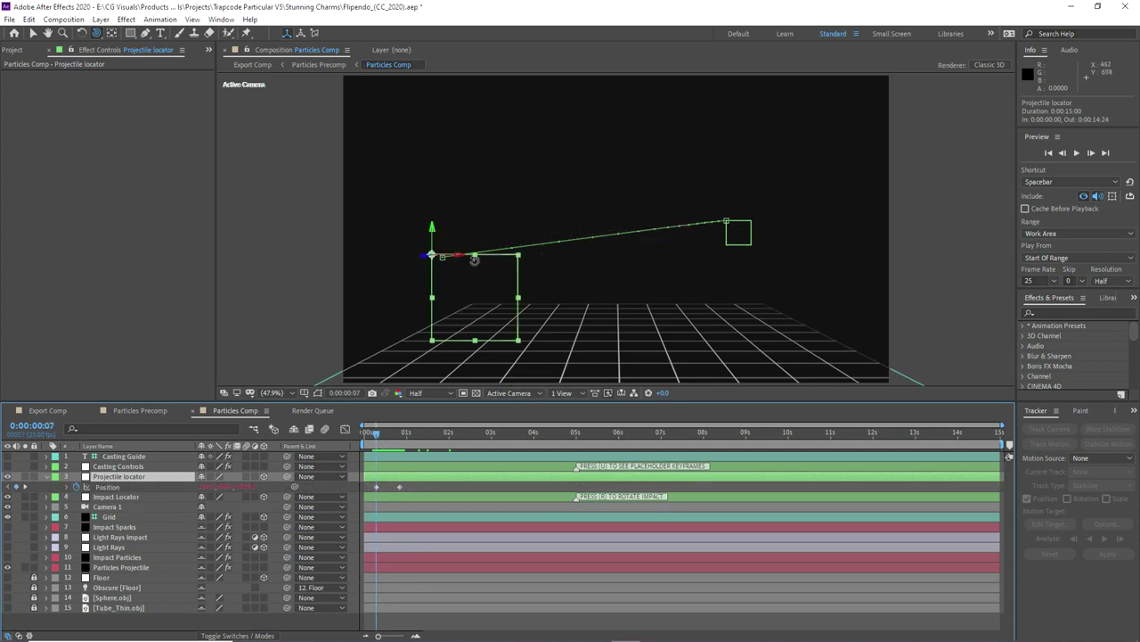
pyautogui.click(33, 33)
pyautogui.click(431, 255)
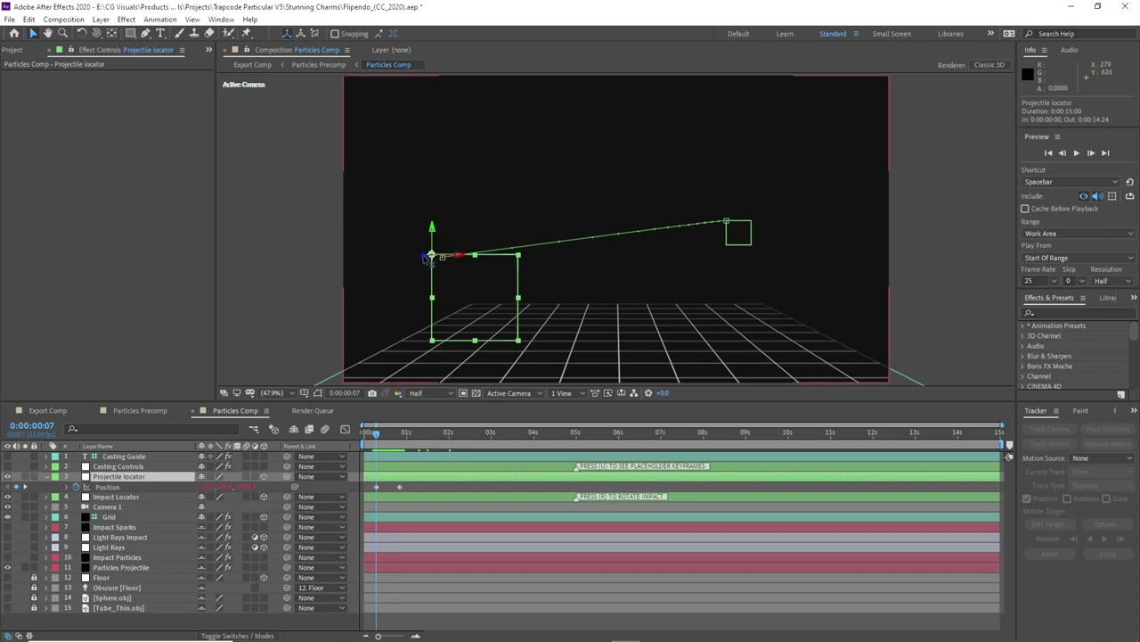
pyautogui.moveTo(431, 255); pyautogui.dragTo(460, 232)
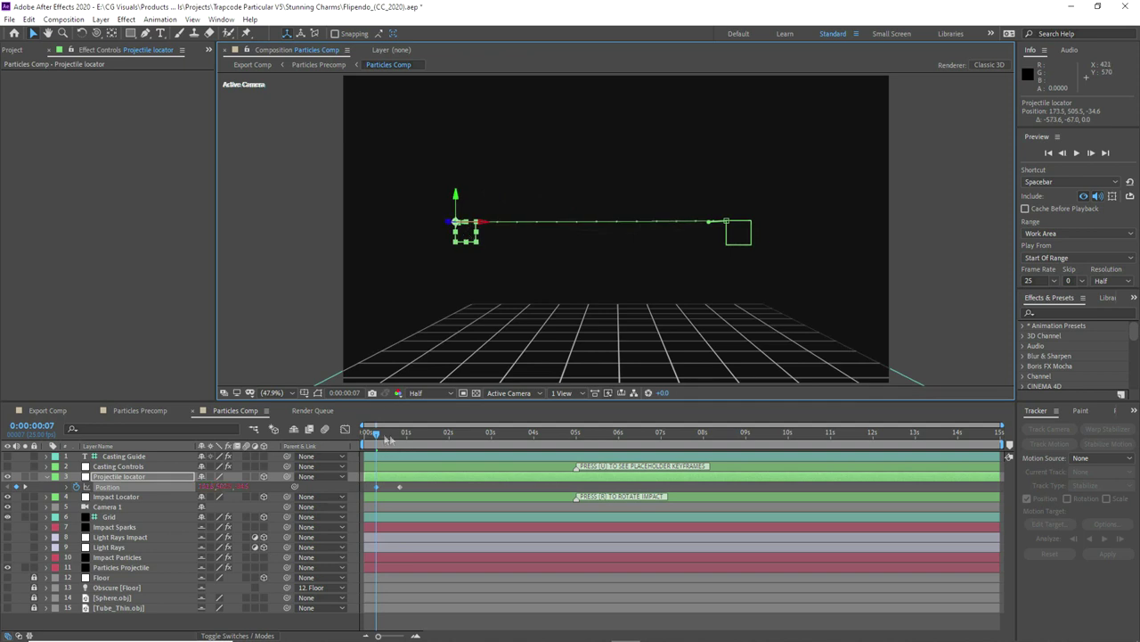
# - At frame 21, move the Projectile locator's end point toward the camera and past the Impact Locator, to about 1010.6, 543.0, -2445.1
pyautogui.moveTo(388, 439); pyautogui.dragTo(400, 434)
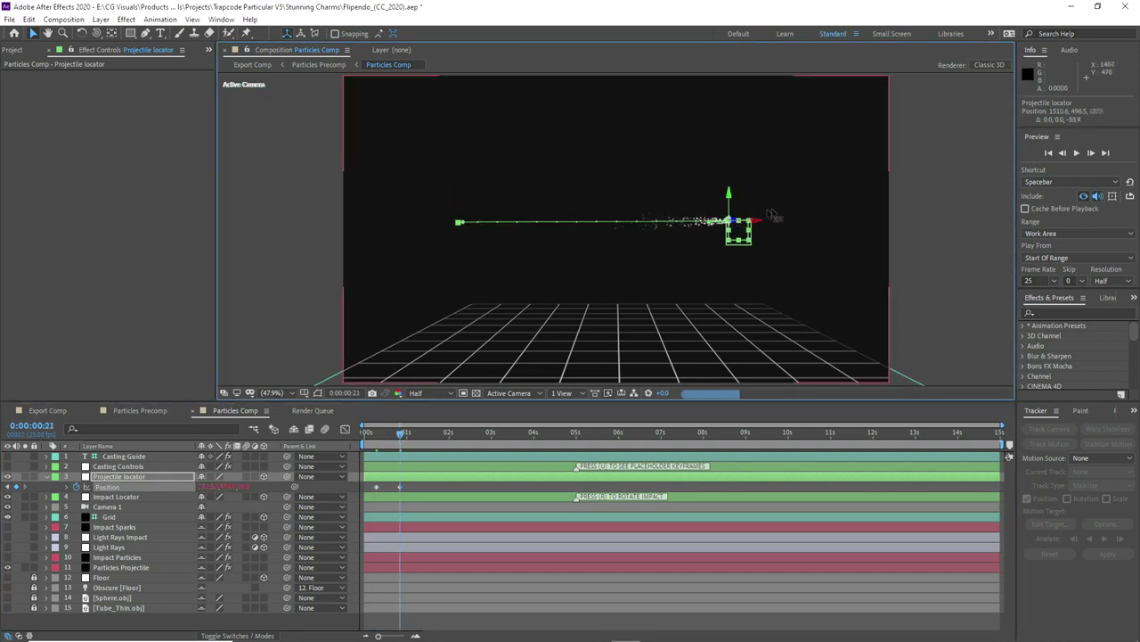
pyautogui.moveTo(772, 214); pyautogui.dragTo(1069, 124)
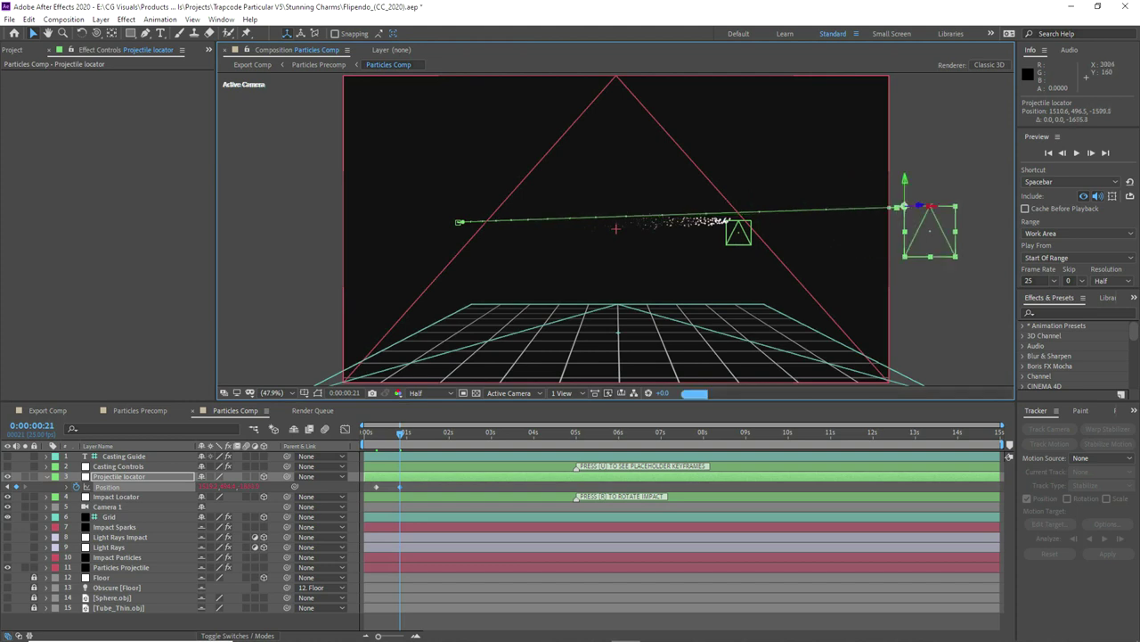
pyautogui.moveTo(905, 207); pyautogui.dragTo(320, 319)
pyautogui.moveTo(564, 258); pyautogui.dragTo(820, 279)
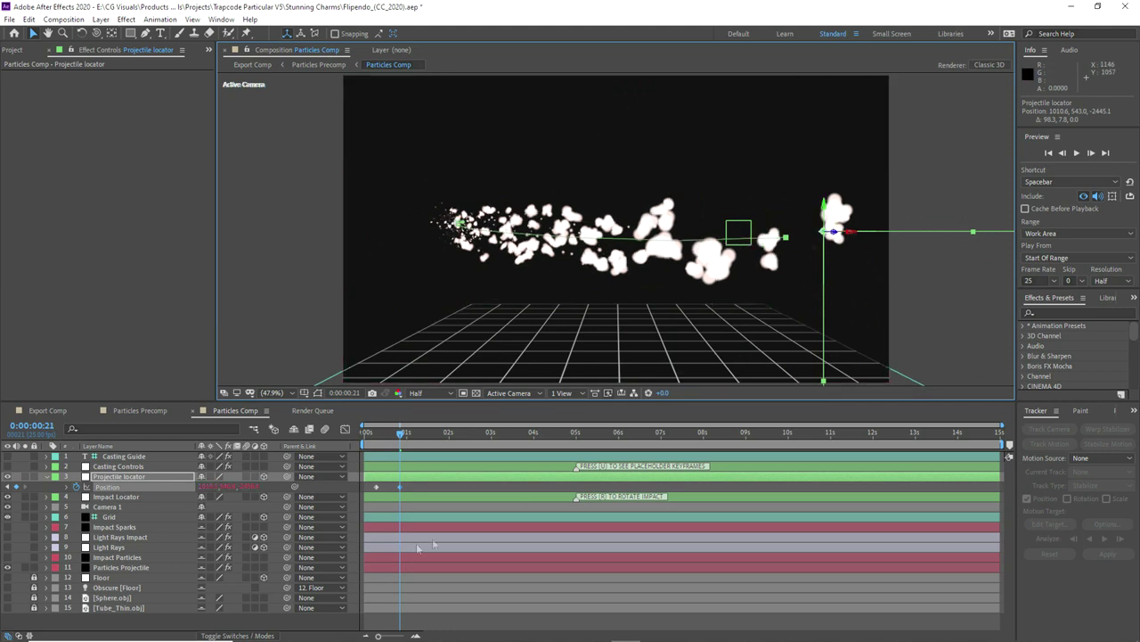
# - Bend the Projectile locator's motion path into a high arc by pulling the start point's tangent handle upward
pyautogui.click(401, 487)
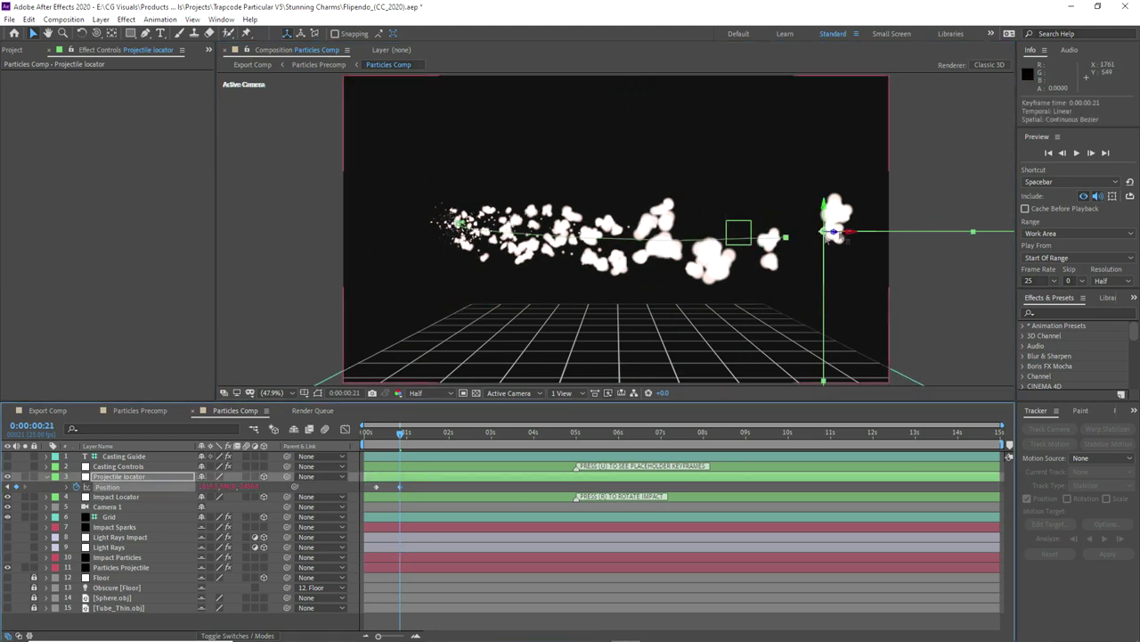
pyautogui.moveTo(463, 222); pyautogui.dragTo(545, 130)
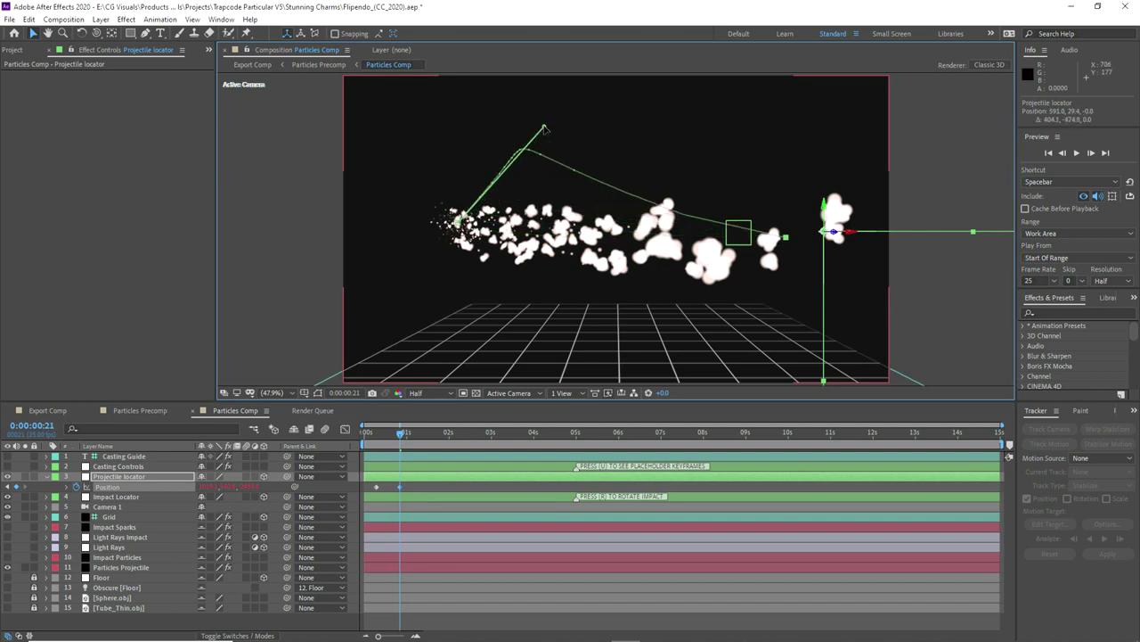
pyautogui.moveTo(544, 128); pyautogui.dragTo(589, 75)
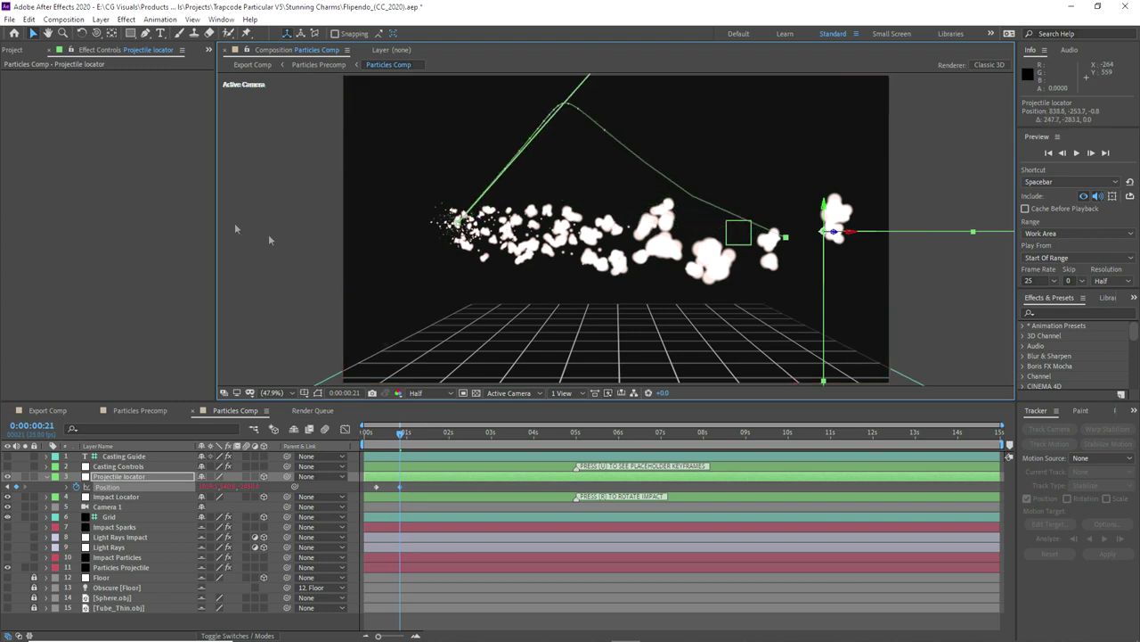
# - Set Recast Particles Seed on the Casting Controls layer to 97502 to refresh the projectile particles
pyautogui.click(117, 466)
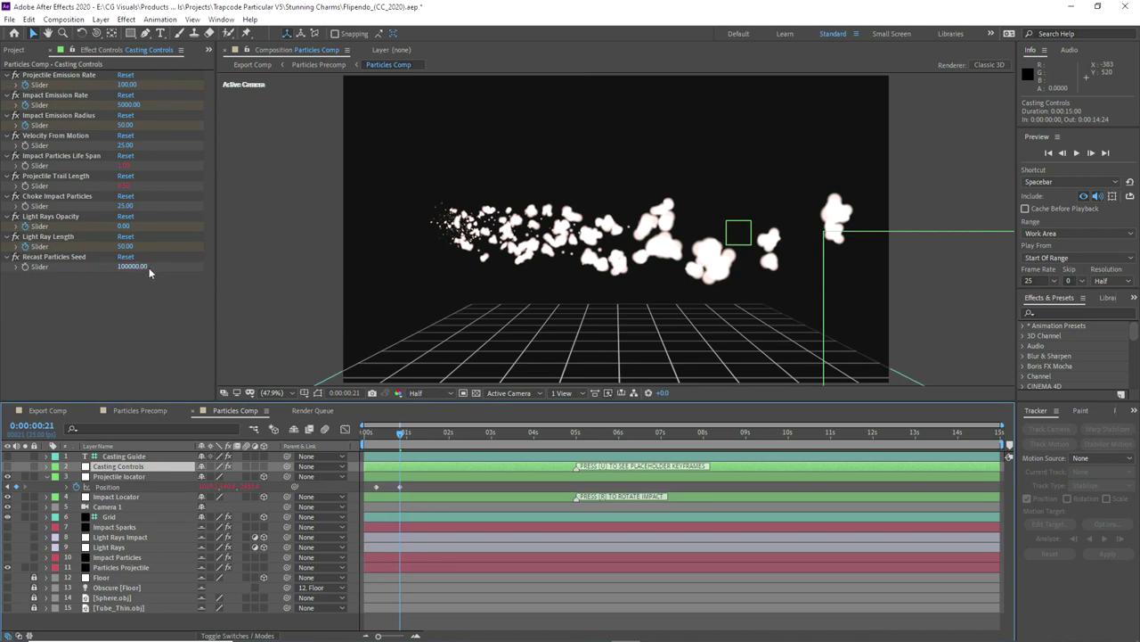
pyautogui.moveTo(133, 266); pyautogui.dragTo(109, 267)
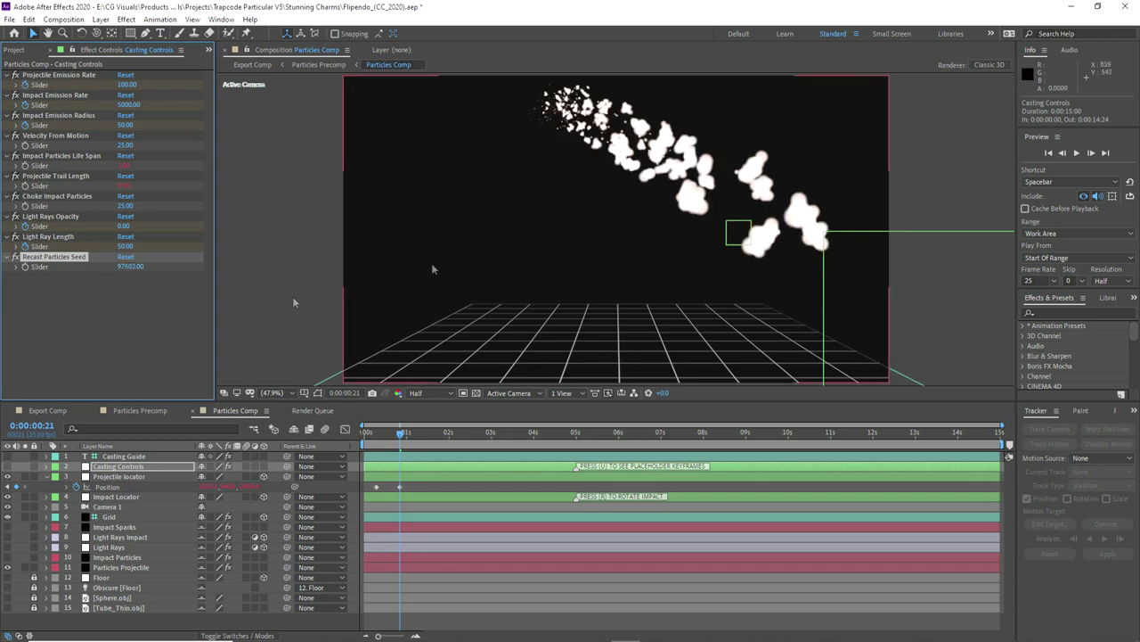
# - Flatten the Projectile locator's arched motion path by moving its start tangent handle to about 328.6, 495.4, -0.8
pyautogui.hotkey('ctrl', 'Down')
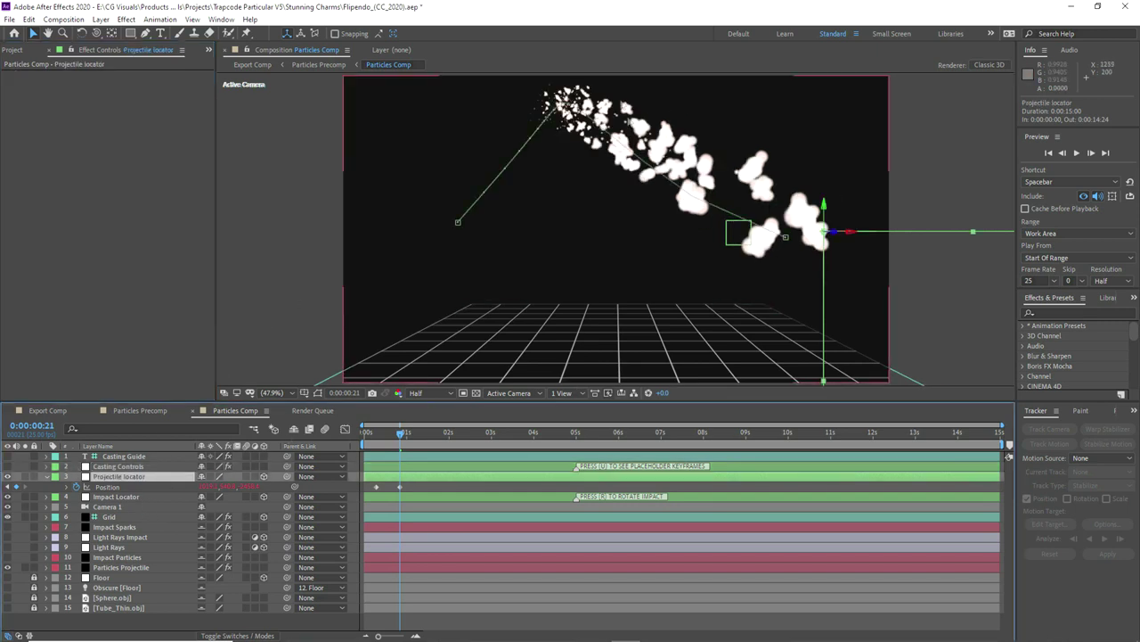
pyautogui.click(399, 486)
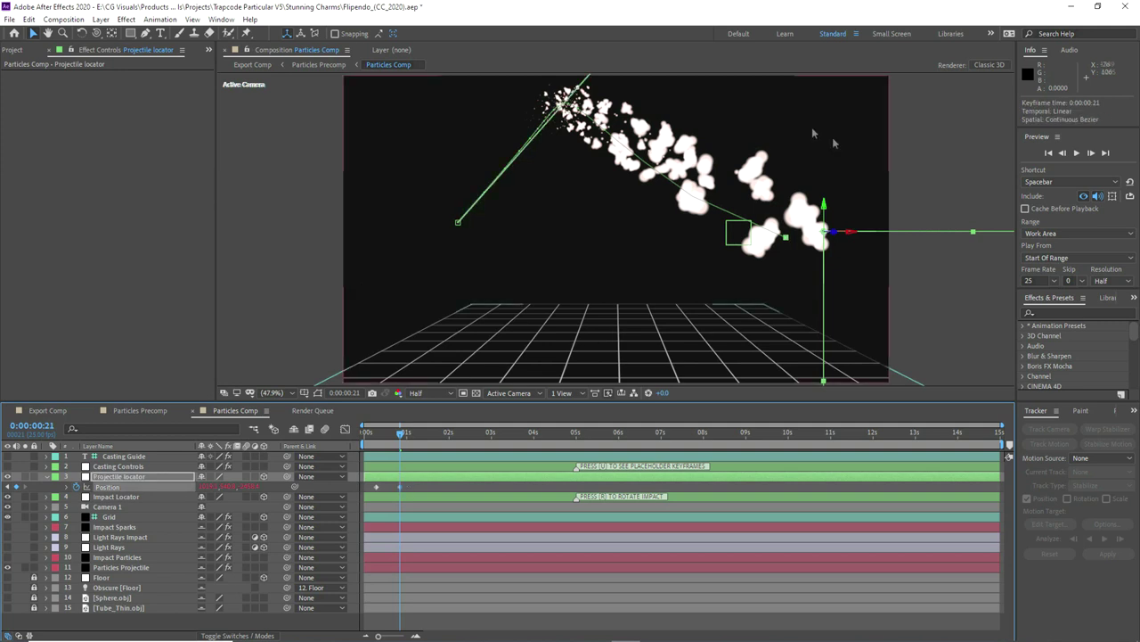
pyautogui.moveTo(563, 101); pyautogui.dragTo(482, 276)
# - Reshape the end of the Projectile locator's motion path at frame 21 using the Top and Left views
pyautogui.click(509, 393)
pyautogui.click(505, 460)
pyautogui.scroll(-4, 588, 231)
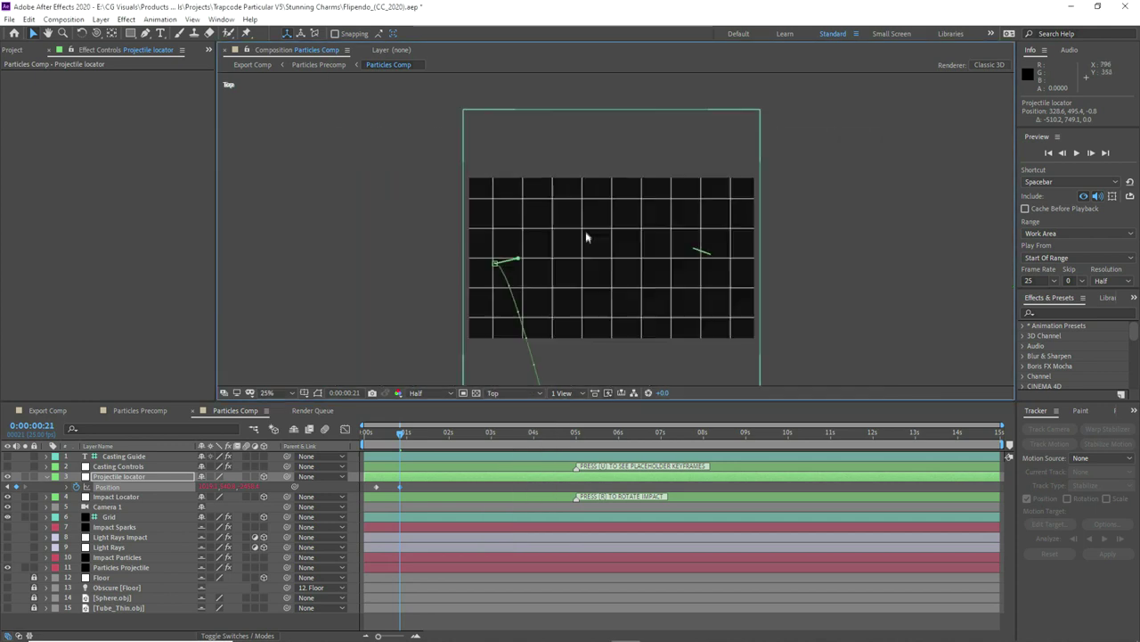
pyautogui.scroll(-3, 548, 144)
pyautogui.moveTo(552, 145); pyautogui.dragTo(575, 163)
pyautogui.scroll(2, 606, 153)
pyautogui.press('.')
pyautogui.press('.')
pyautogui.press('.')
pyautogui.press('.')
pyautogui.moveTo(560, 295); pyautogui.dragTo(607, 175)
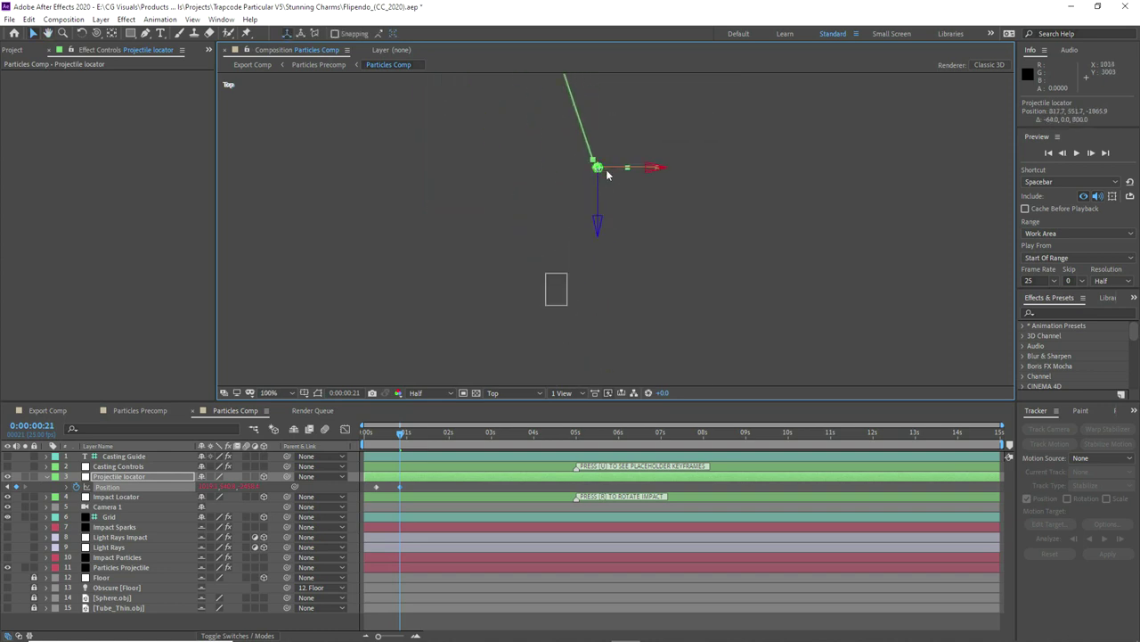
pyautogui.press('Escape')
# - Collapse the Projectile locator's properties and return to the Active Camera view at Fit magnification
pyautogui.click(66, 488)
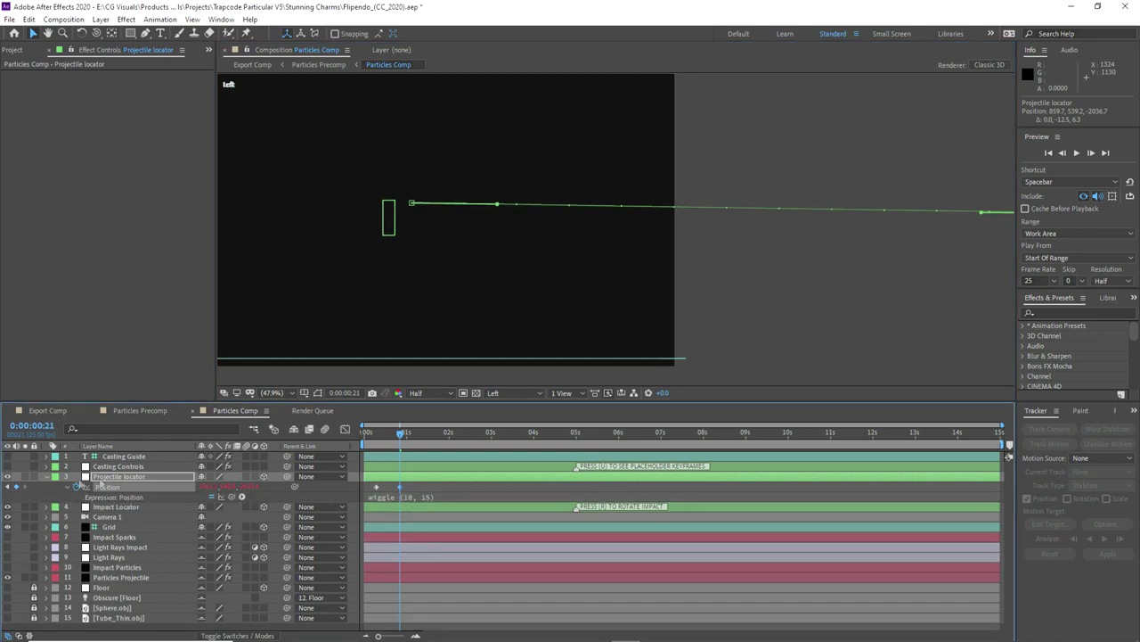
pyautogui.click(48, 477)
pyautogui.click(513, 393)
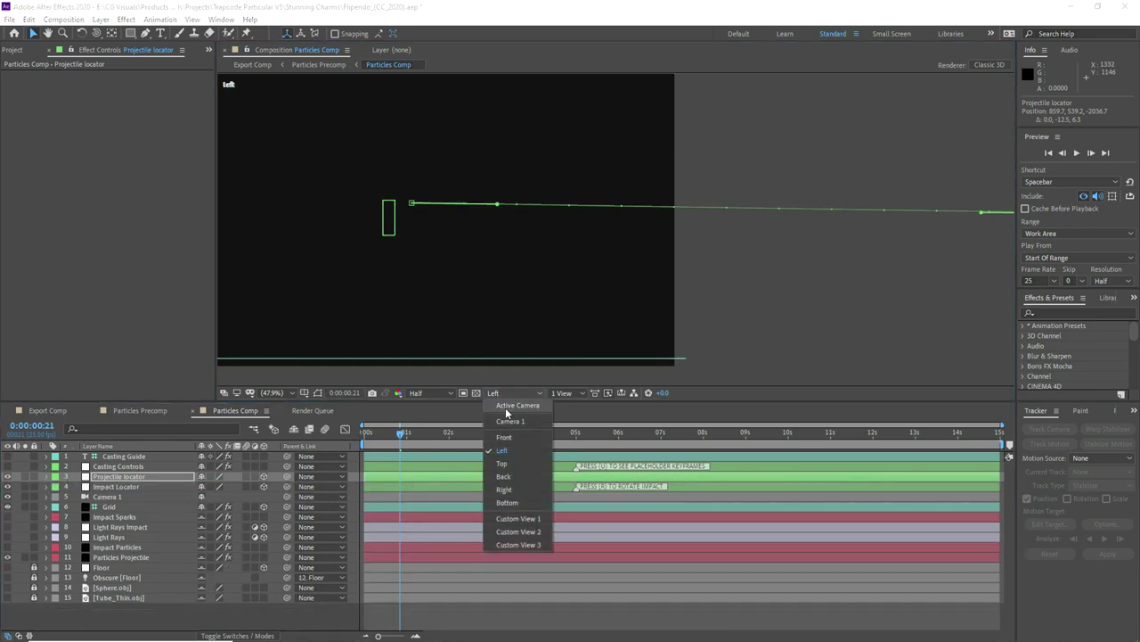
pyautogui.click(506, 406)
pyautogui.click(272, 393)
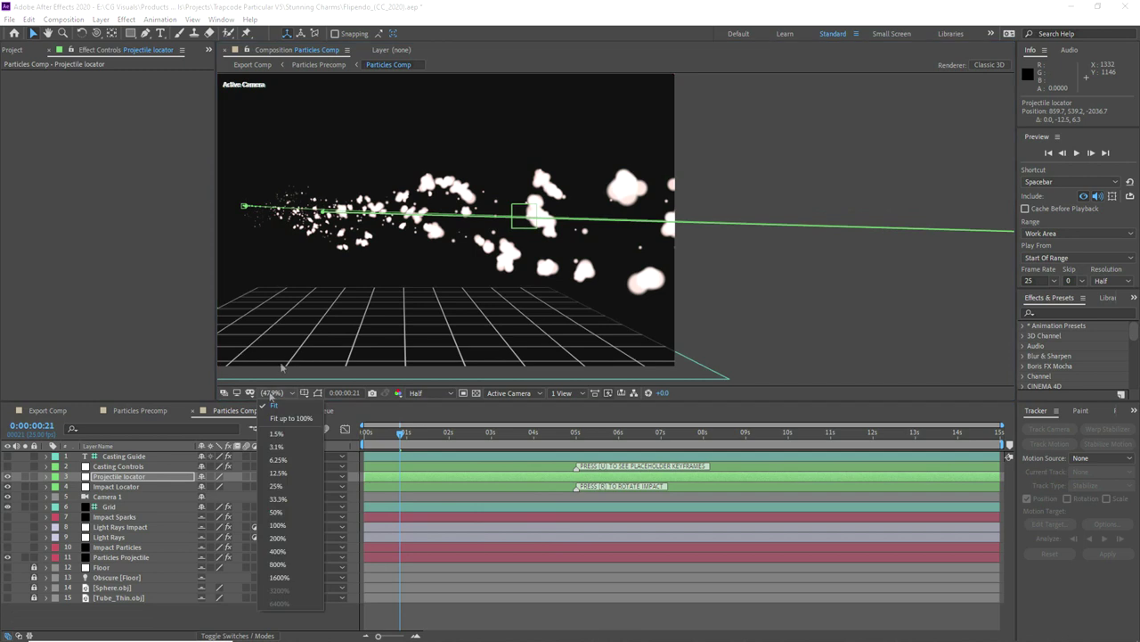
pyautogui.click(278, 408)
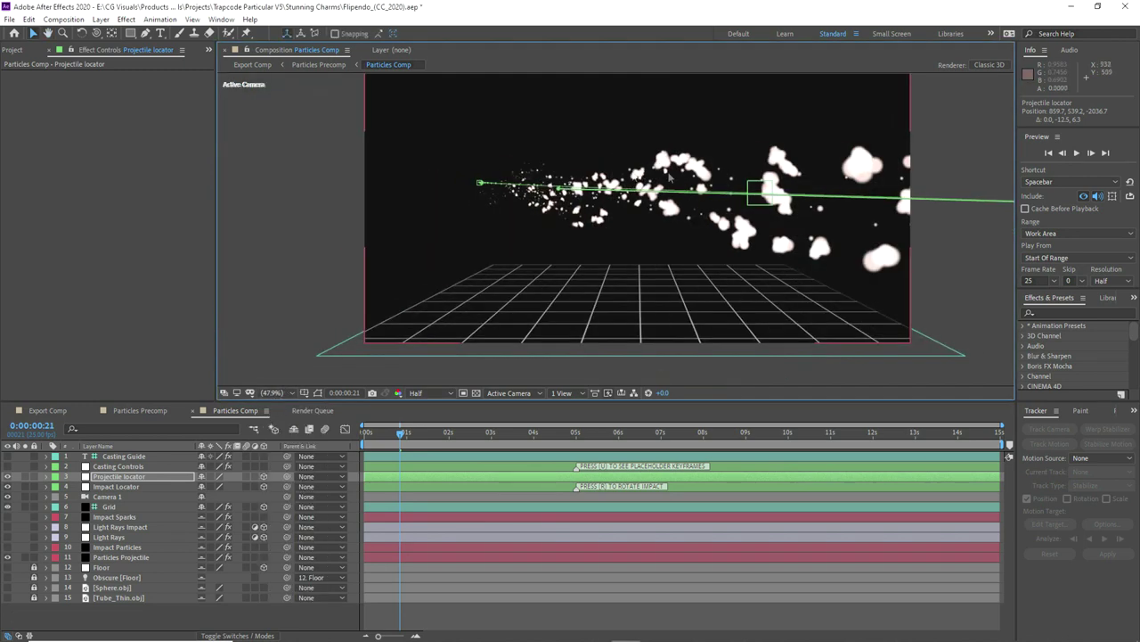
pyautogui.press('v')
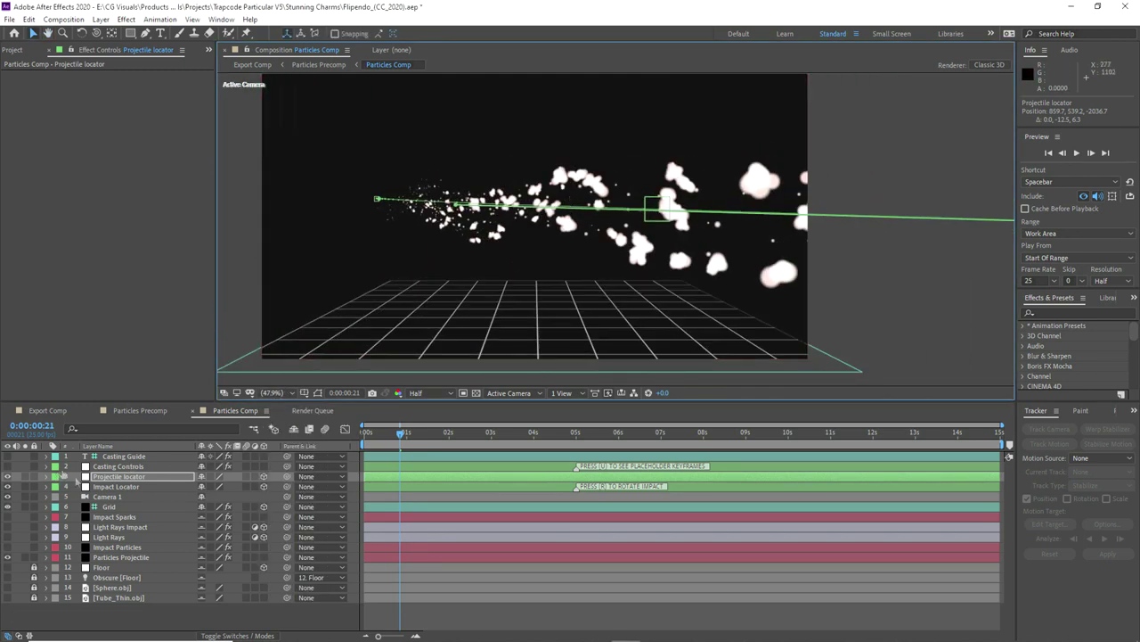
# - Change the Projectile locator's Position expression to wiggle (10, 25) and collapse its properties
pyautogui.press('u')
pyautogui.keyDown('alt'); pyautogui.click(47, 489); pyautogui.keyUp('alt')
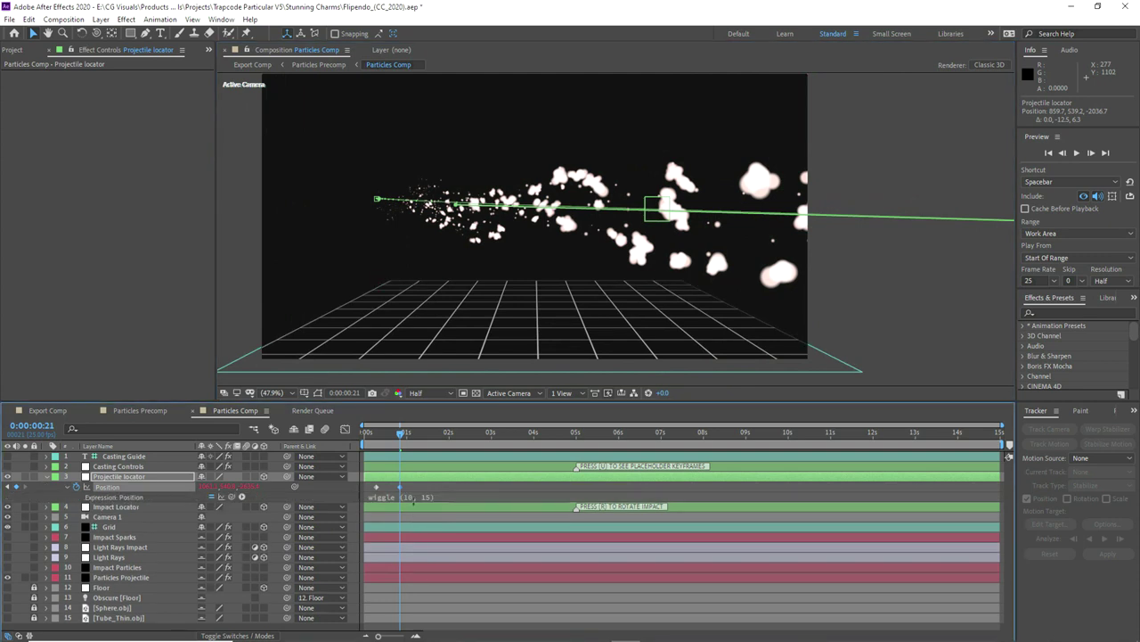
pyautogui.write('wiggle(10, 15)')
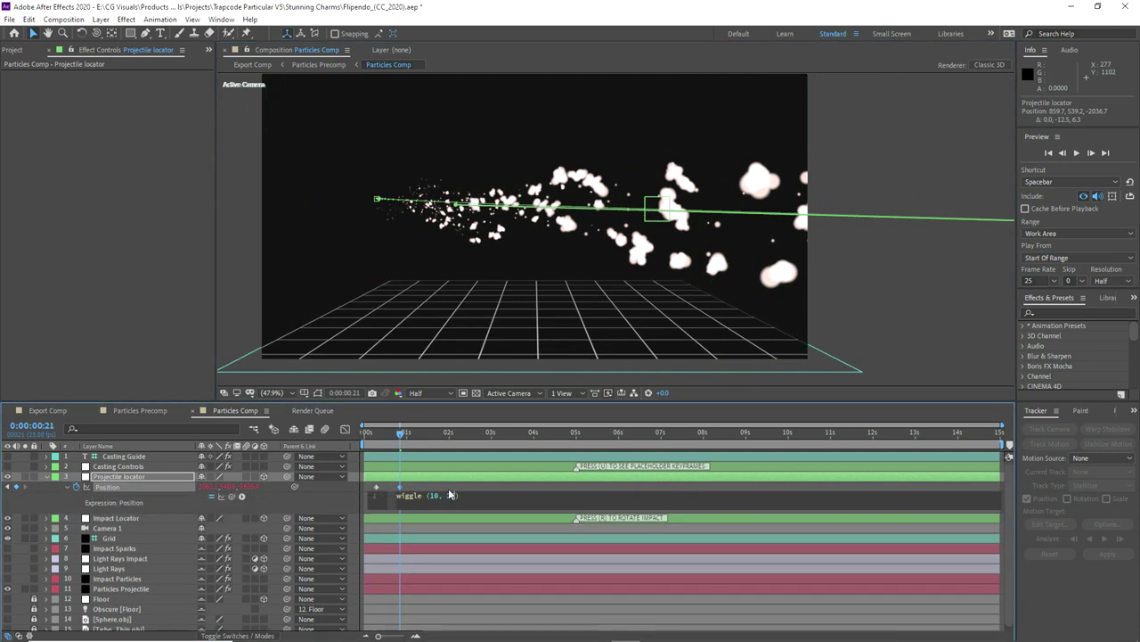
pyautogui.write('25')
pyautogui.press('KP_Enter')
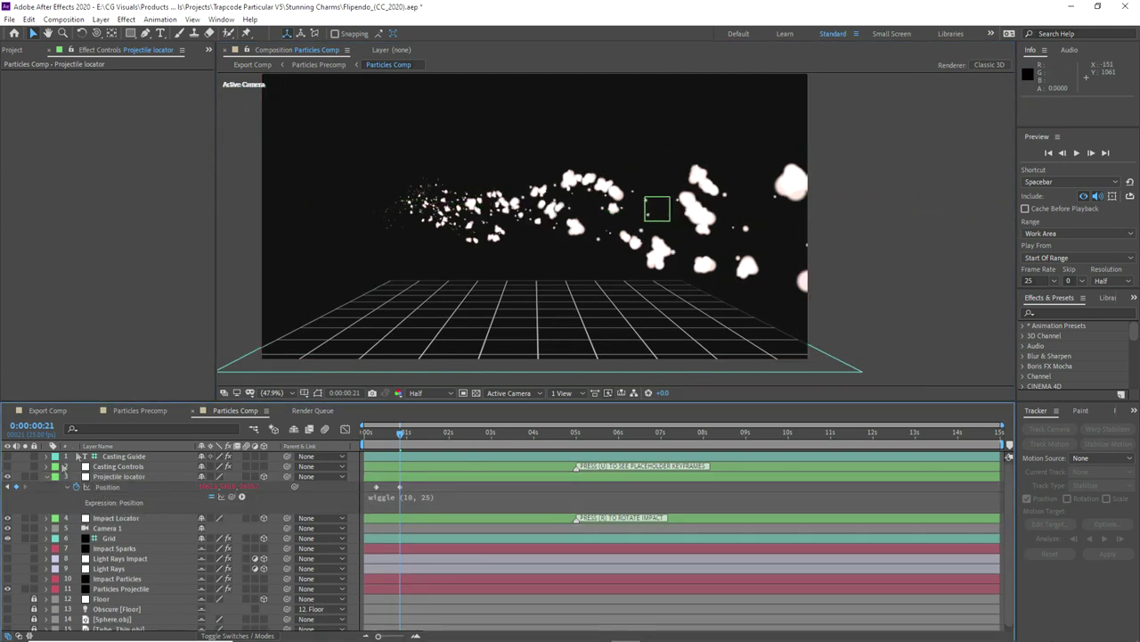
pyautogui.click(84, 486)
pyautogui.press('u')
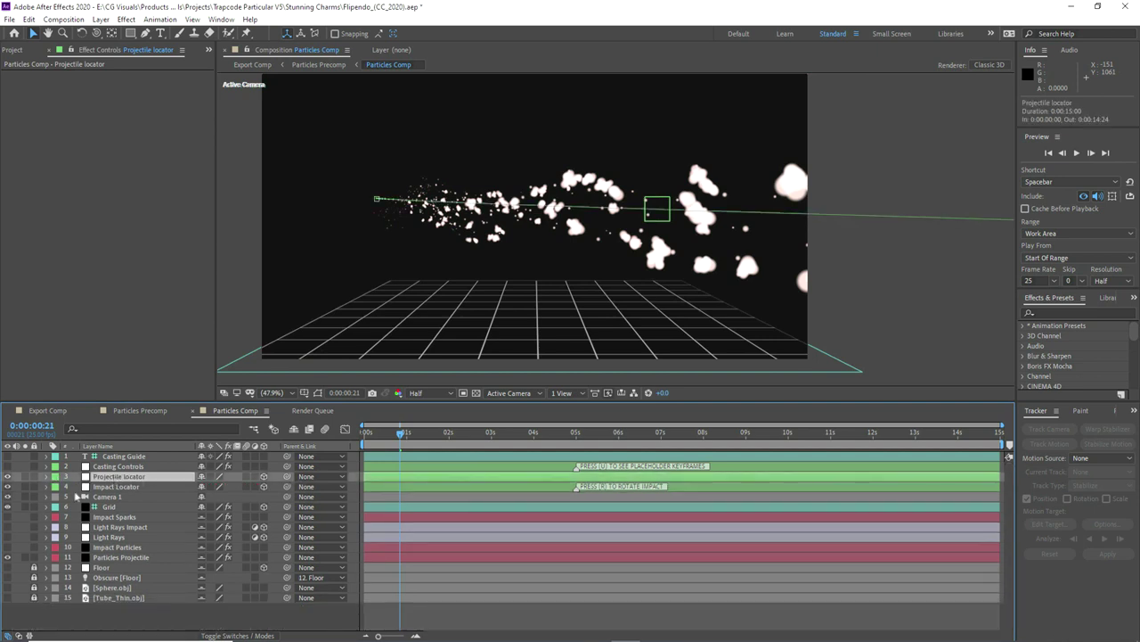
# - Bring the Projectile locator's end point at frame 21 toward the camera by setting its Z Position to about -2245.1
pyautogui.click(110, 487)
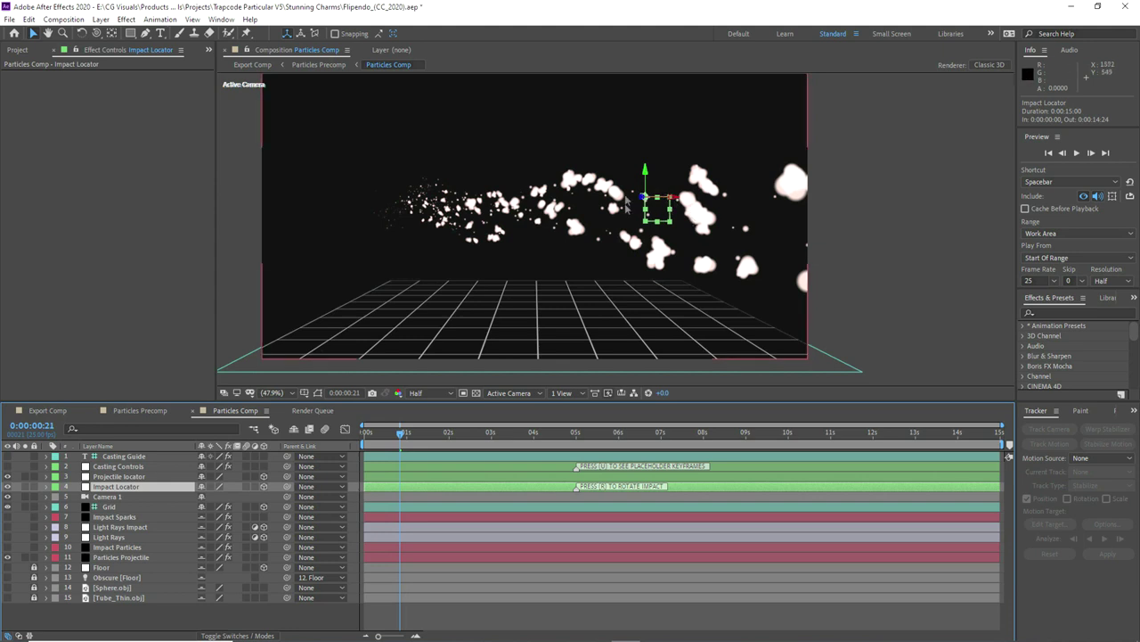
pyautogui.keyDown('shift'); pyautogui.click(114, 479); pyautogui.keyUp('shift')
pyautogui.click(113, 479)
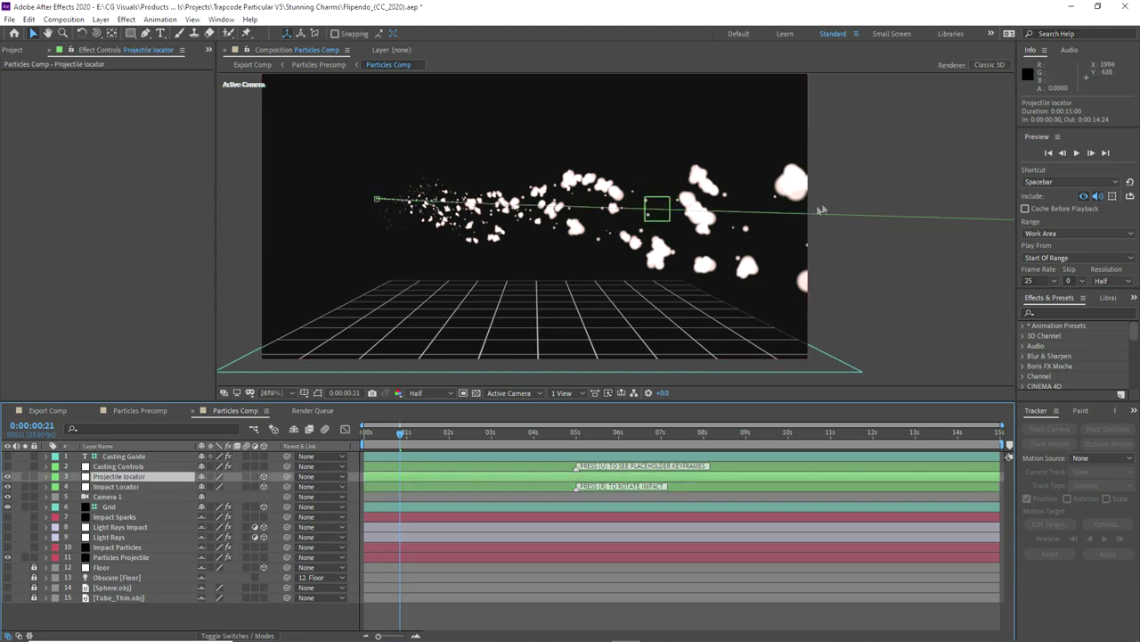
pyautogui.press(',')
pyautogui.press(',')
pyautogui.press(',')
pyautogui.press(',')
pyautogui.press('.')
pyautogui.press('p')
pyautogui.click(264, 496)
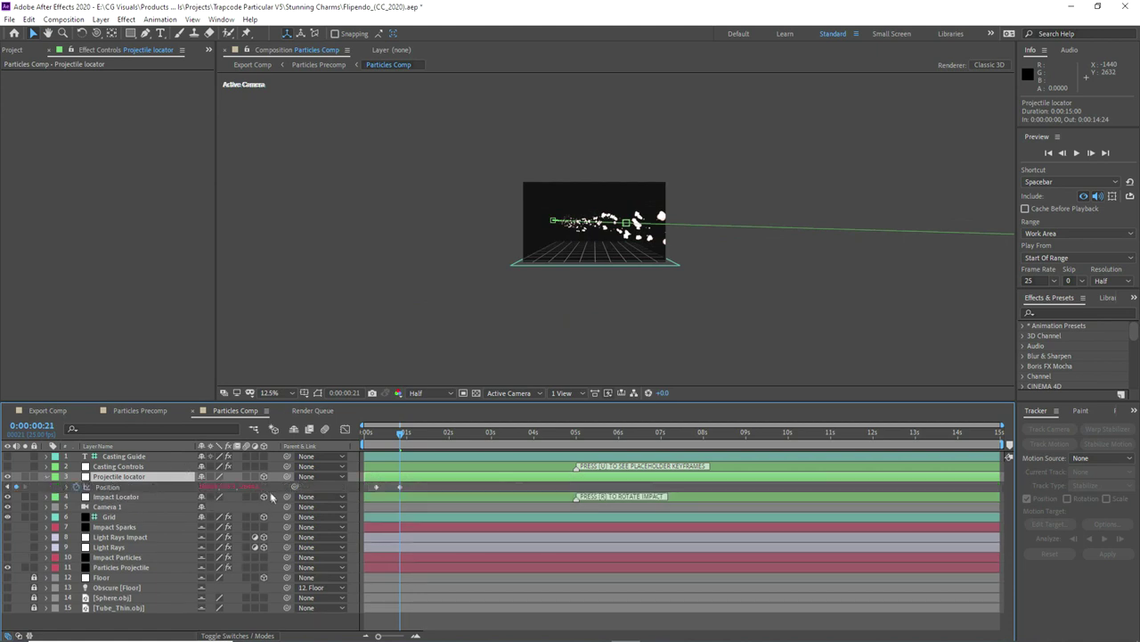
pyautogui.click(107, 487)
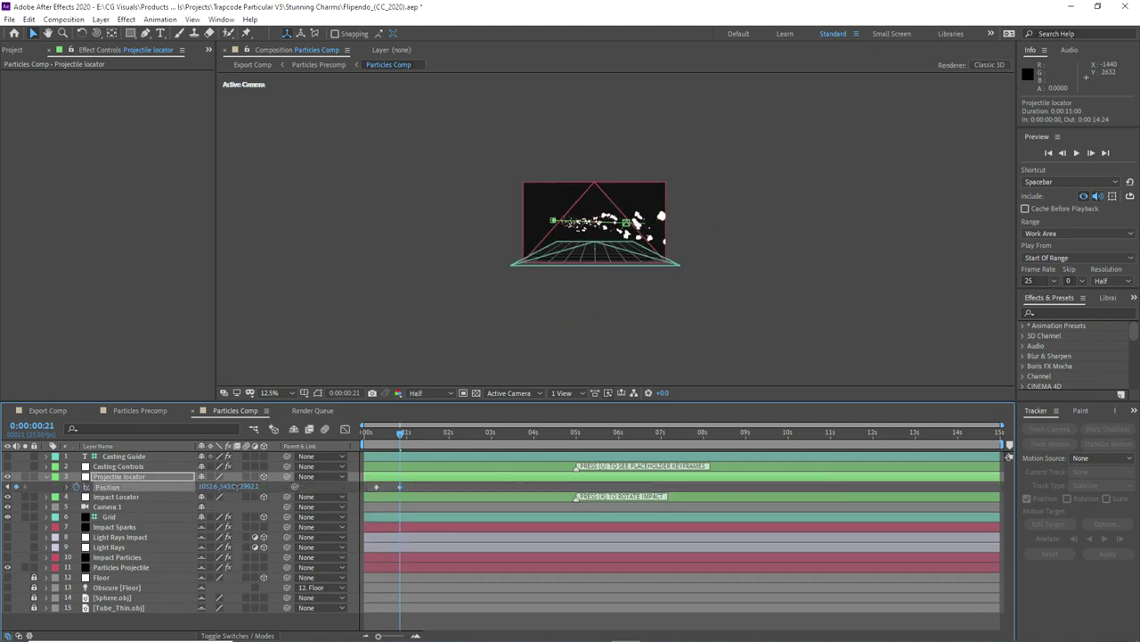
pyautogui.press('.')
pyautogui.moveTo(249, 488); pyautogui.dragTo(239, 488)
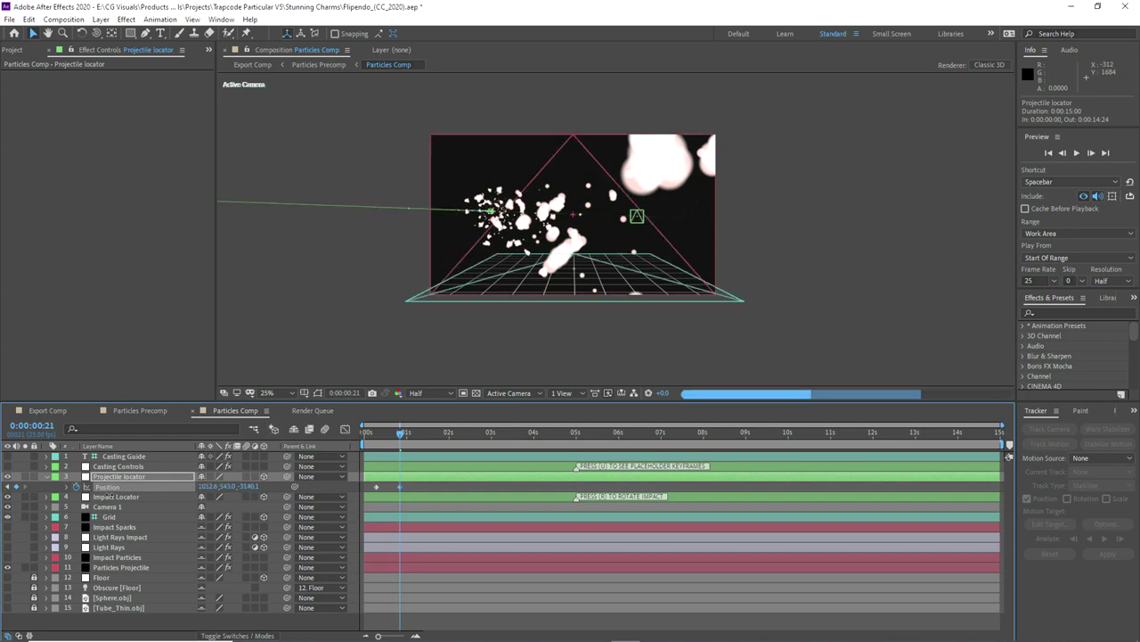
pyautogui.moveTo(238, 486); pyautogui.dragTo(271, 481)
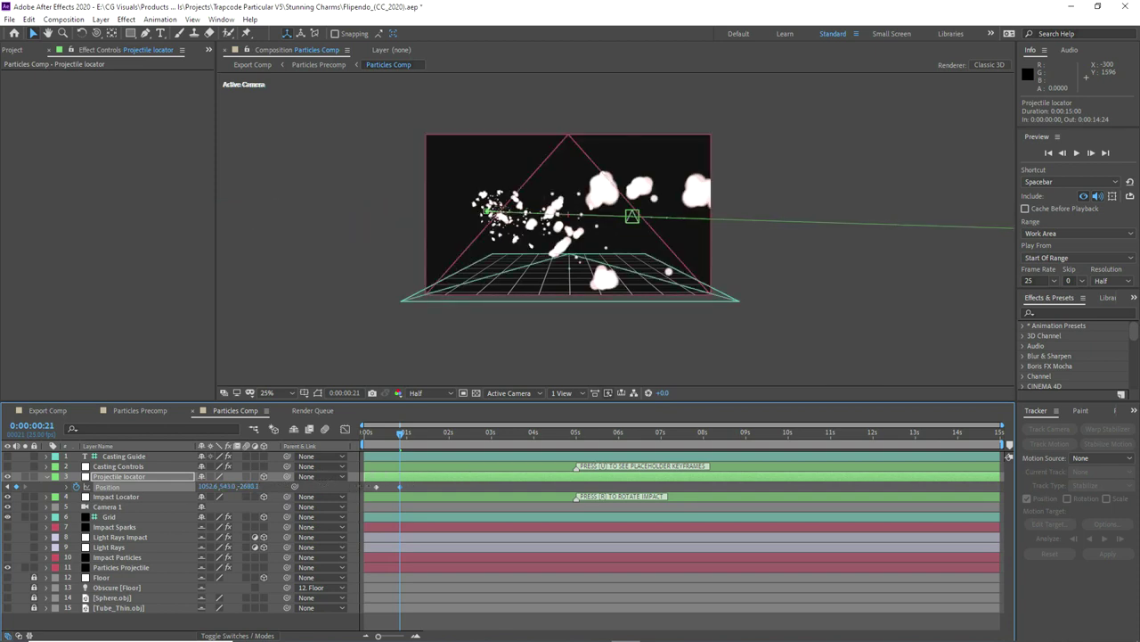
pyautogui.moveTo(459, 485); pyautogui.dragTo(603, 477)
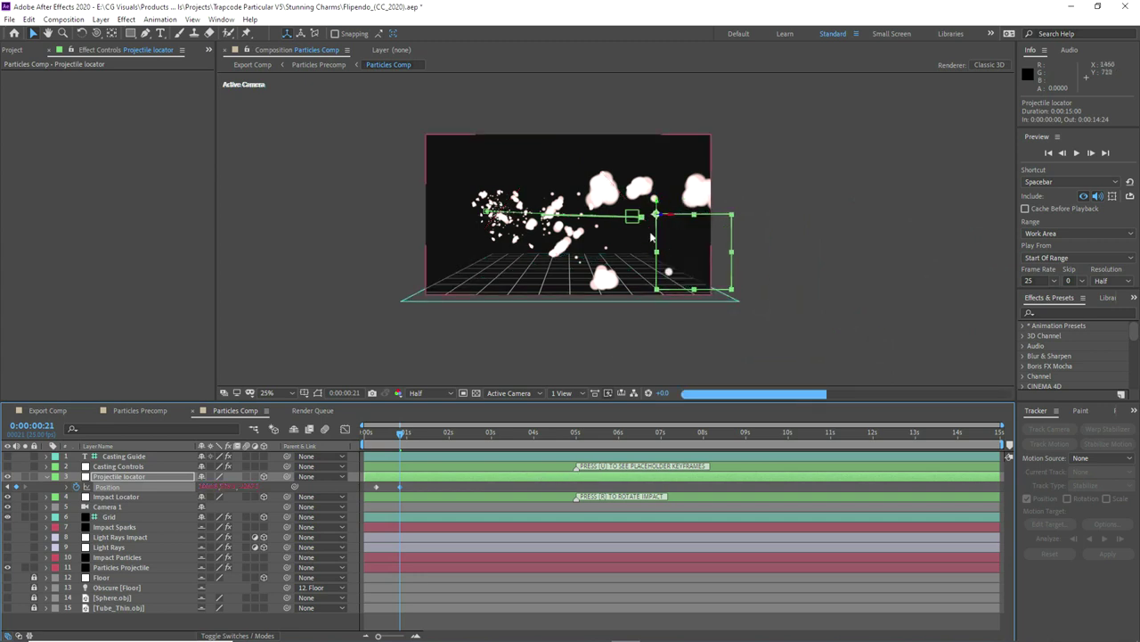
# - Copy the Projectile locator's Position keyframe at frame 21 onto the Impact Locator's Position keyframe at the same frame
pyautogui.click(110, 467)
pyautogui.click(115, 497)
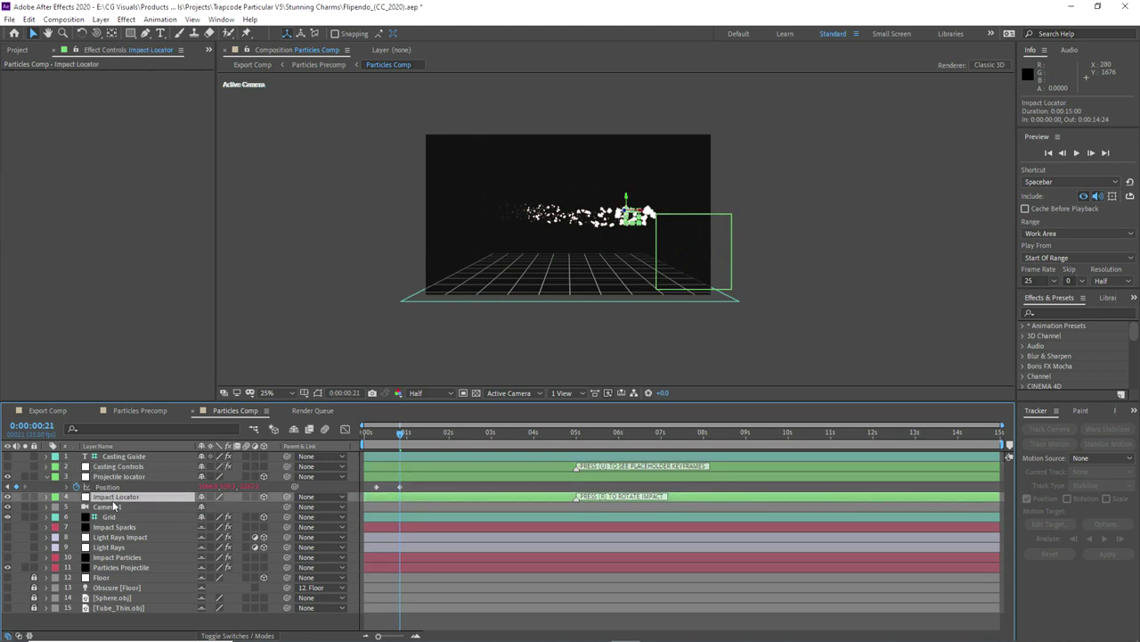
pyautogui.press('p')
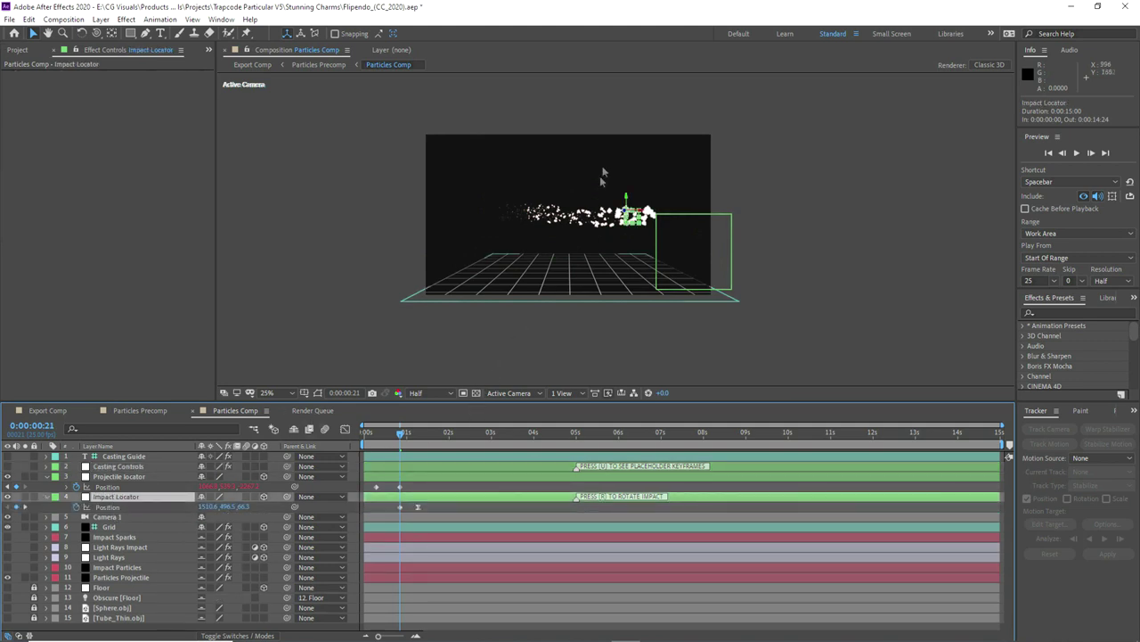
pyautogui.scroll(2, 694, 253)
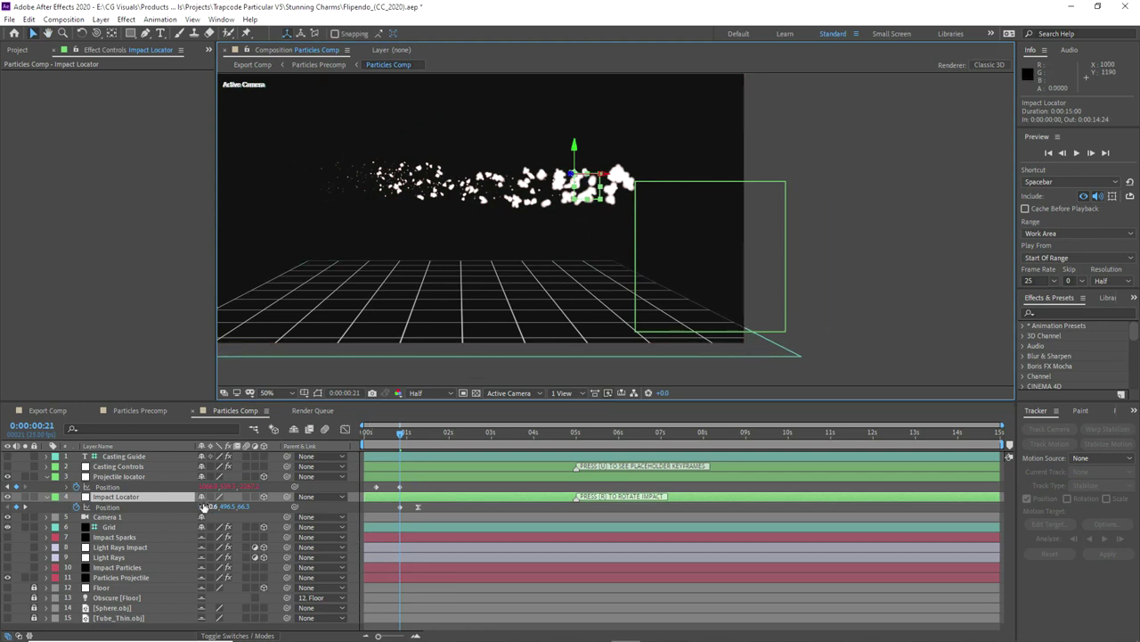
pyautogui.press('r')
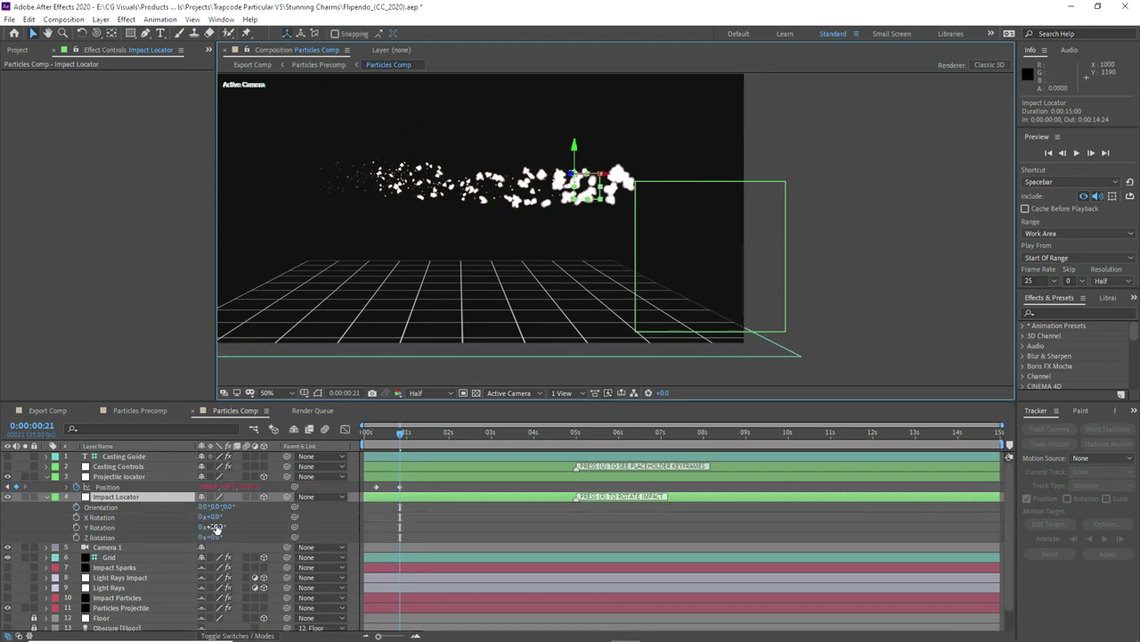
pyautogui.press('p')
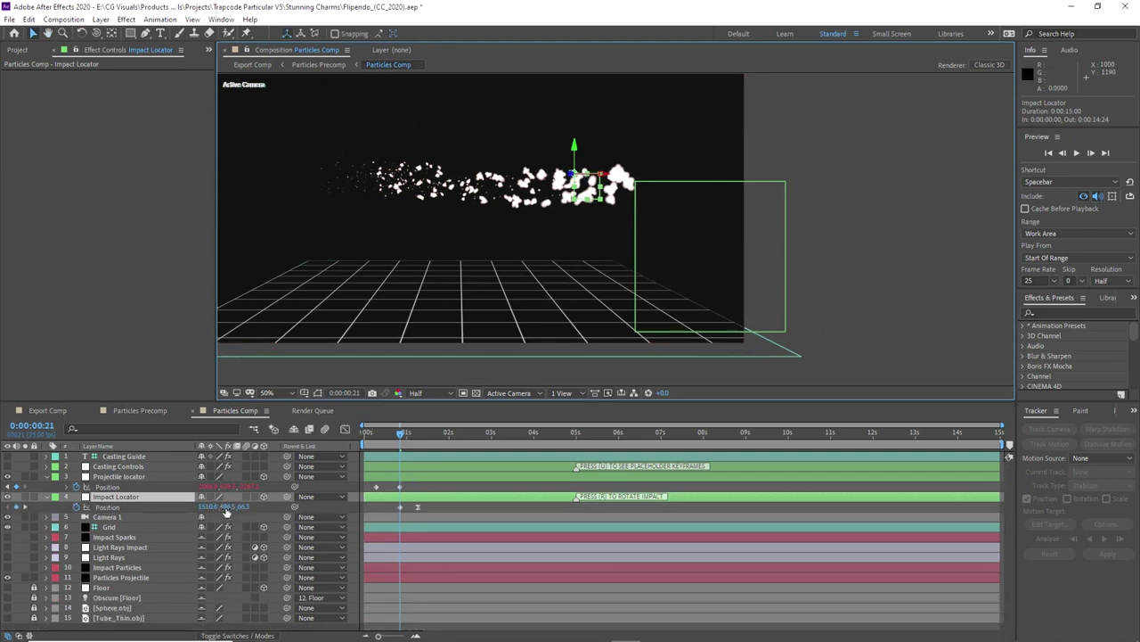
pyautogui.click(400, 487)
pyautogui.hotkey('ctrl', 'c')
pyautogui.click(400, 508)
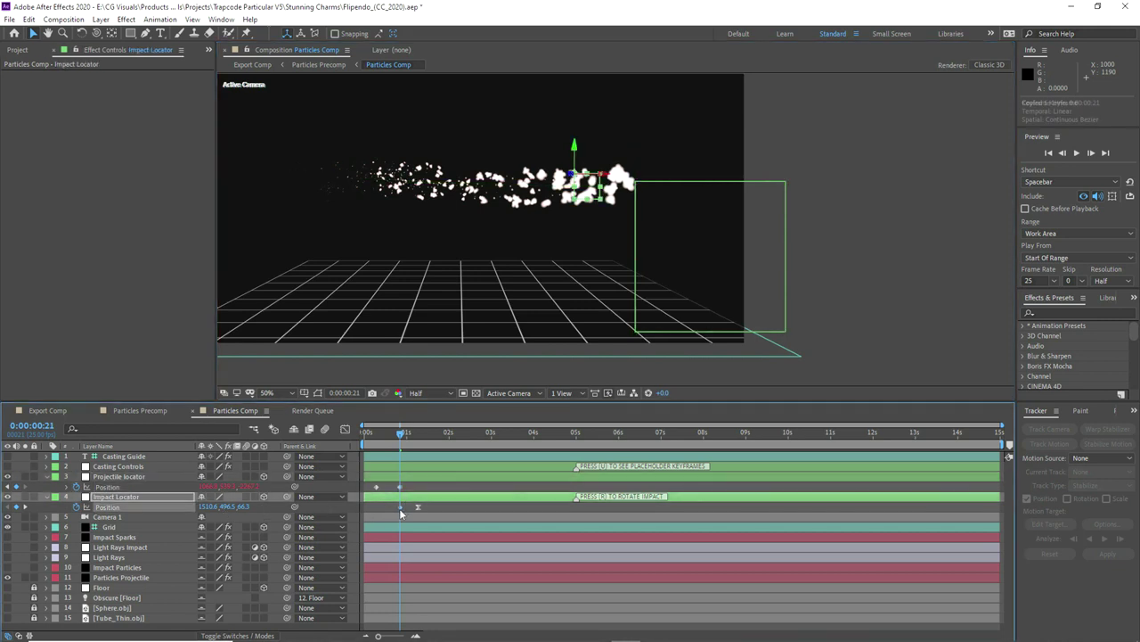
pyautogui.hotkey('ctrl', 'v')
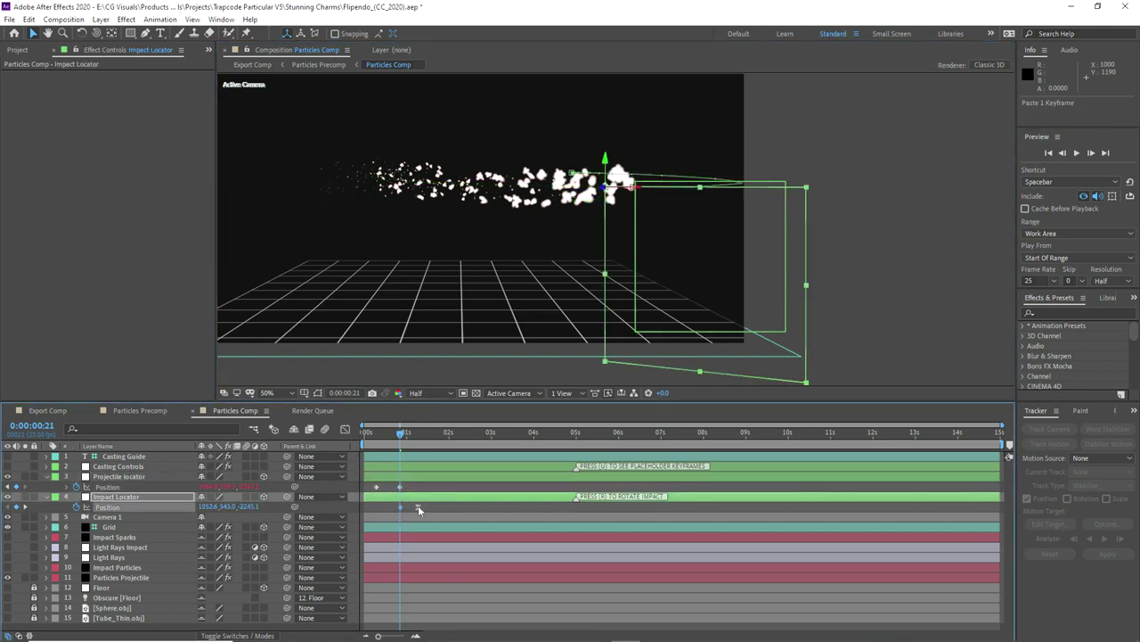
# - Switch to the Top view and delete the Impact Locator's second Position keyframe at 0:00:01:07
pyautogui.click(418, 506)
pyautogui.press('k')
pyautogui.press('F10')
pyautogui.scroll(-4, 588, 230)
pyautogui.moveTo(586, 226); pyautogui.dragTo(546, 178)
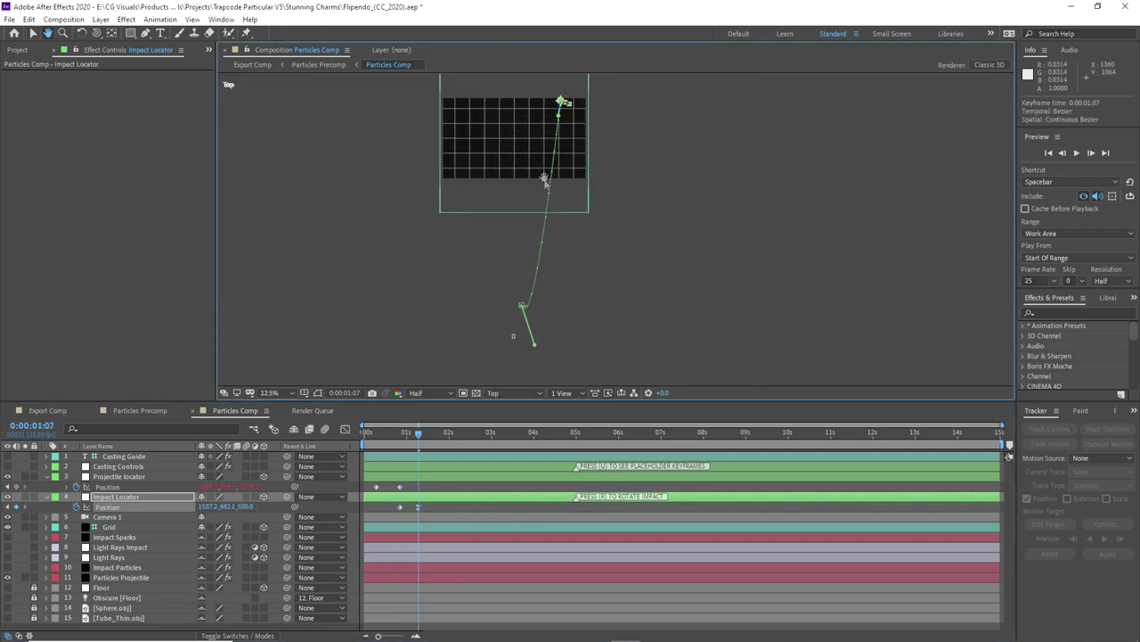
pyautogui.press('v')
pyautogui.press('Delete')
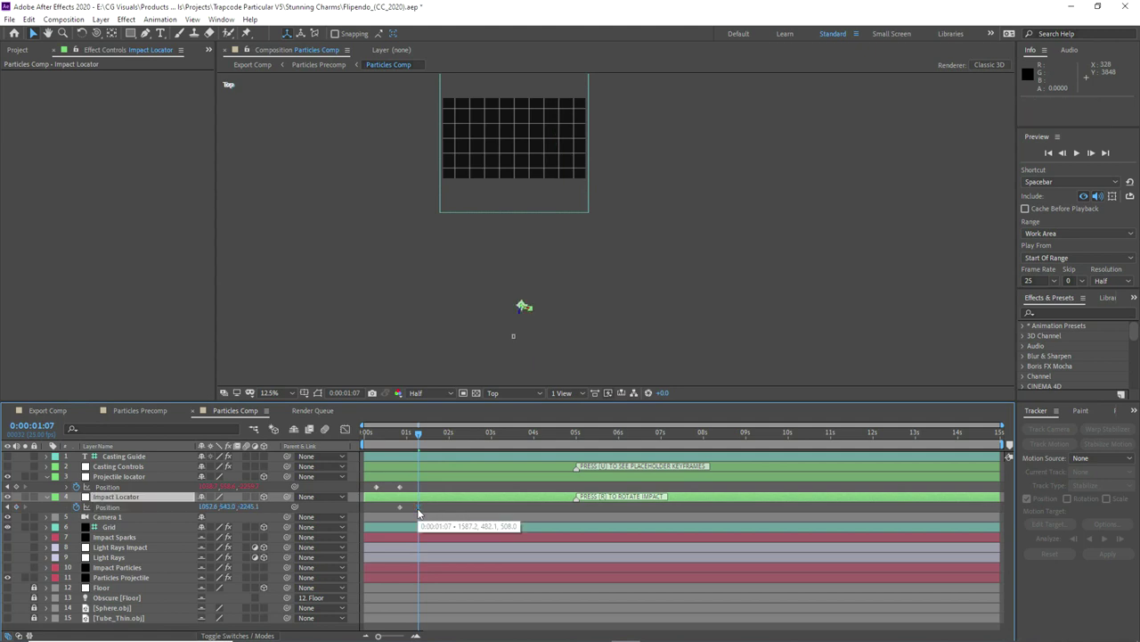
# - Scrub the Projectile locator's motion up to frame 21 in the Top view and examine the end of its path
pyautogui.click(153, 475)
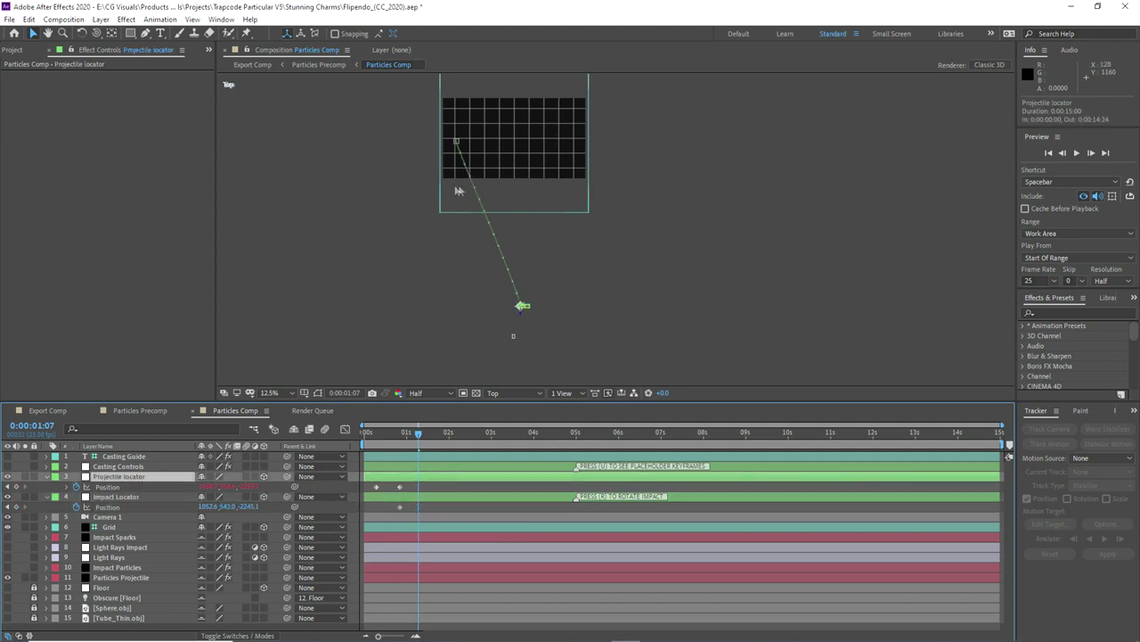
pyautogui.moveTo(377, 434); pyautogui.dragTo(401, 436)
pyautogui.press('.')
pyautogui.moveTo(519, 297); pyautogui.dragTo(654, 175)
pyautogui.press('v')
pyautogui.press('.')
# - Keyframe the Impact Locator's Position at 0:00:01:08 to about 1130.6, 517.0, -2430.1, continuing the projectile's direction of travel
pyautogui.click(126, 501)
pyautogui.moveTo(470, 272); pyautogui.dragTo(523, 301)
pyautogui.moveTo(402, 436); pyautogui.dragTo(420, 436)
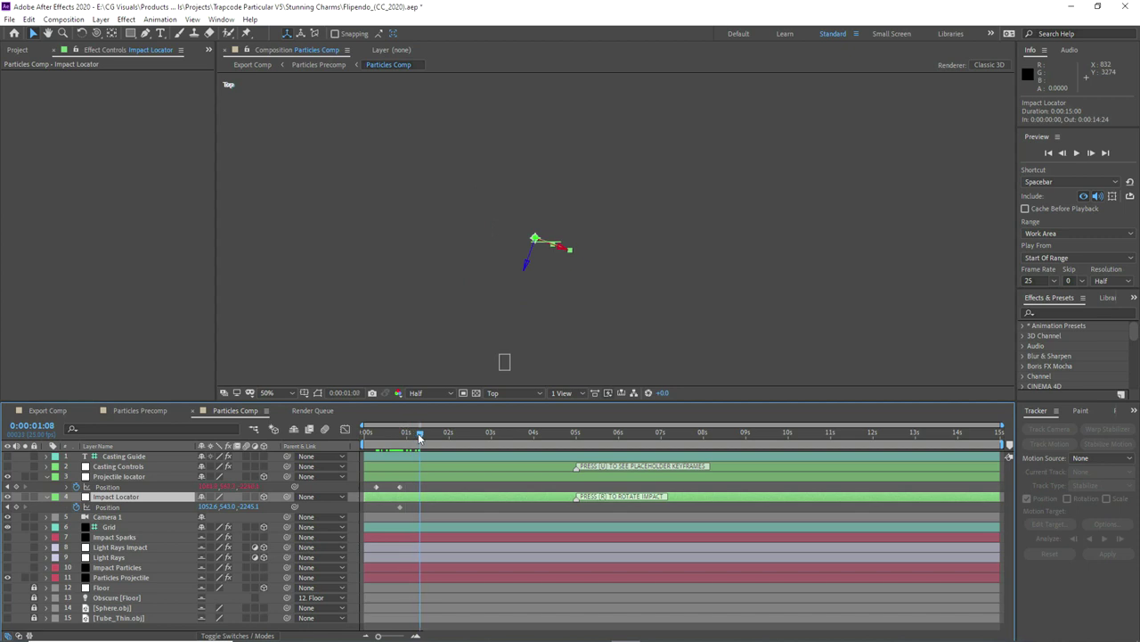
pyautogui.press('.')
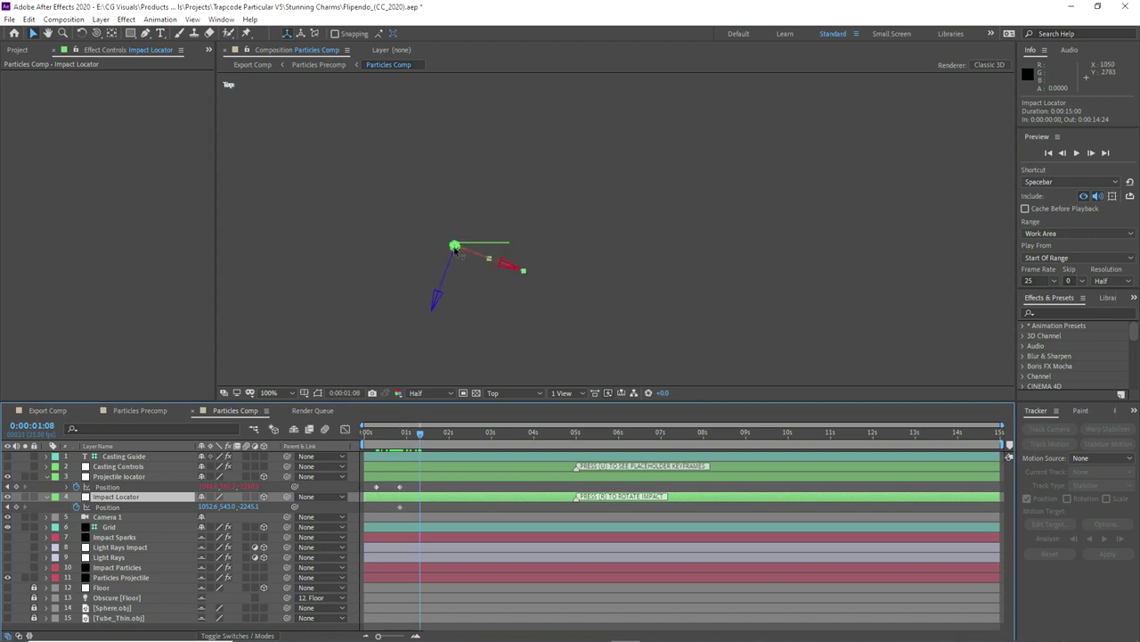
pyautogui.scroll(1, 458, 254)
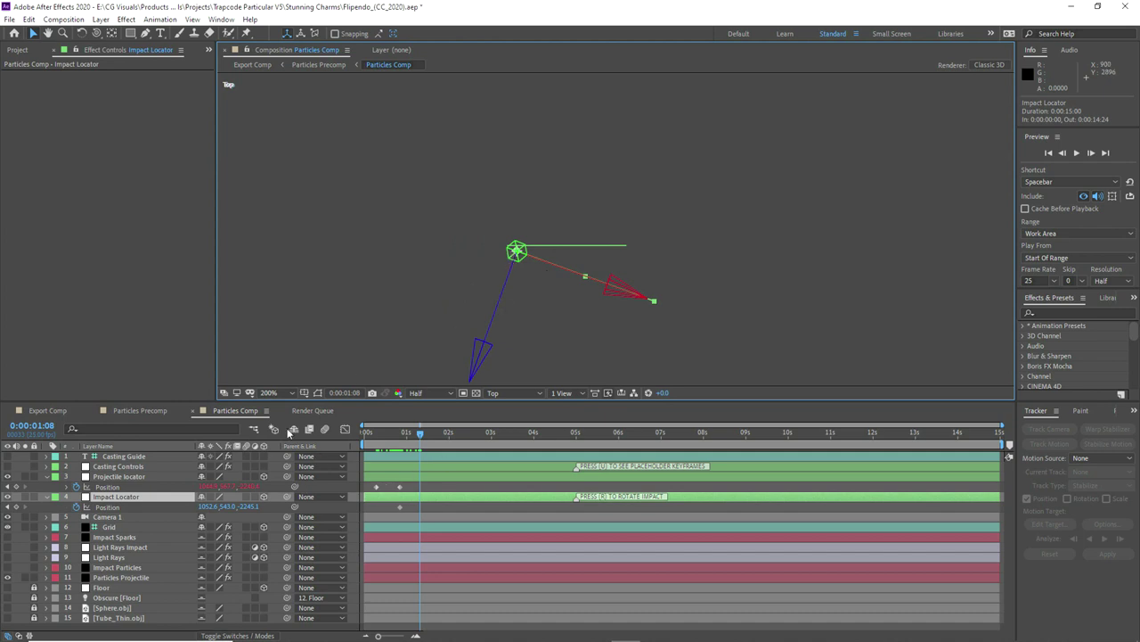
pyautogui.moveTo(221, 506); pyautogui.dragTo(230, 506)
pyautogui.press(',')
pyautogui.moveTo(566, 241); pyautogui.dragTo(568, 314)
# - Move the start tangent handle of the Impact Locator's motion path to about 1093.1, 546.4, -2328.0 and compare both locators' paths
pyautogui.moveTo(548, 247); pyautogui.dragTo(545, 252)
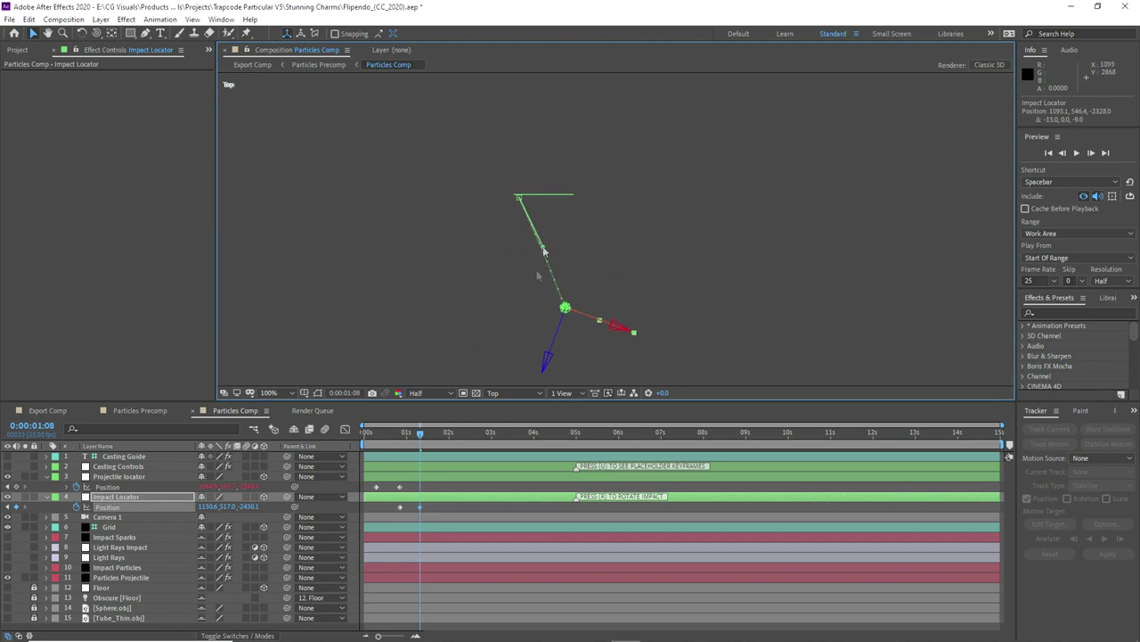
pyautogui.click(112, 475)
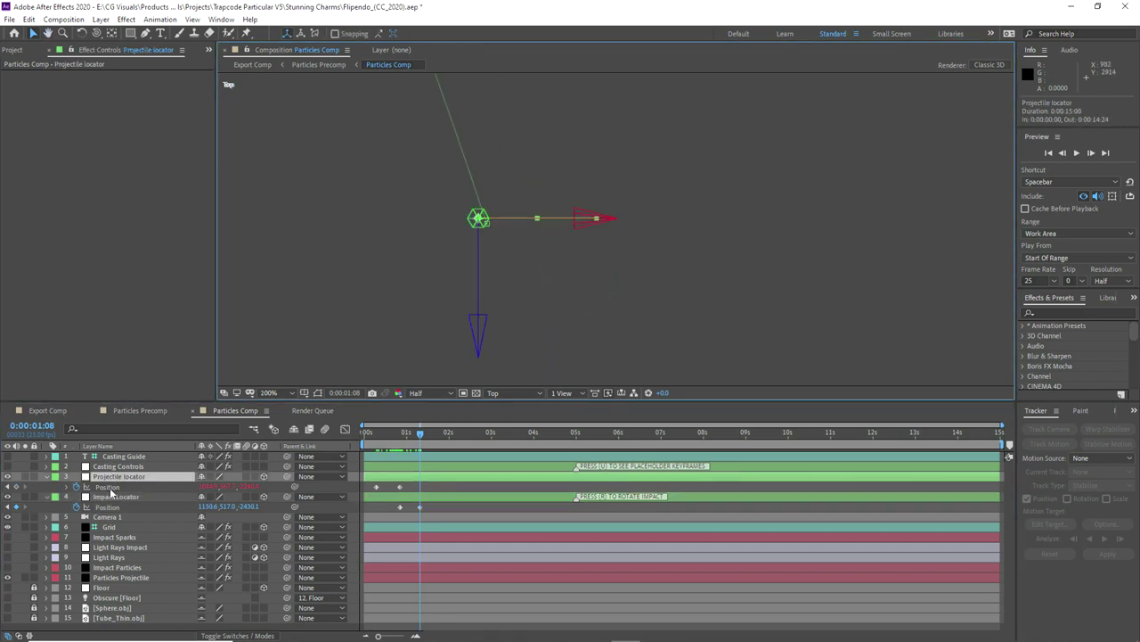
pyautogui.click(111, 496)
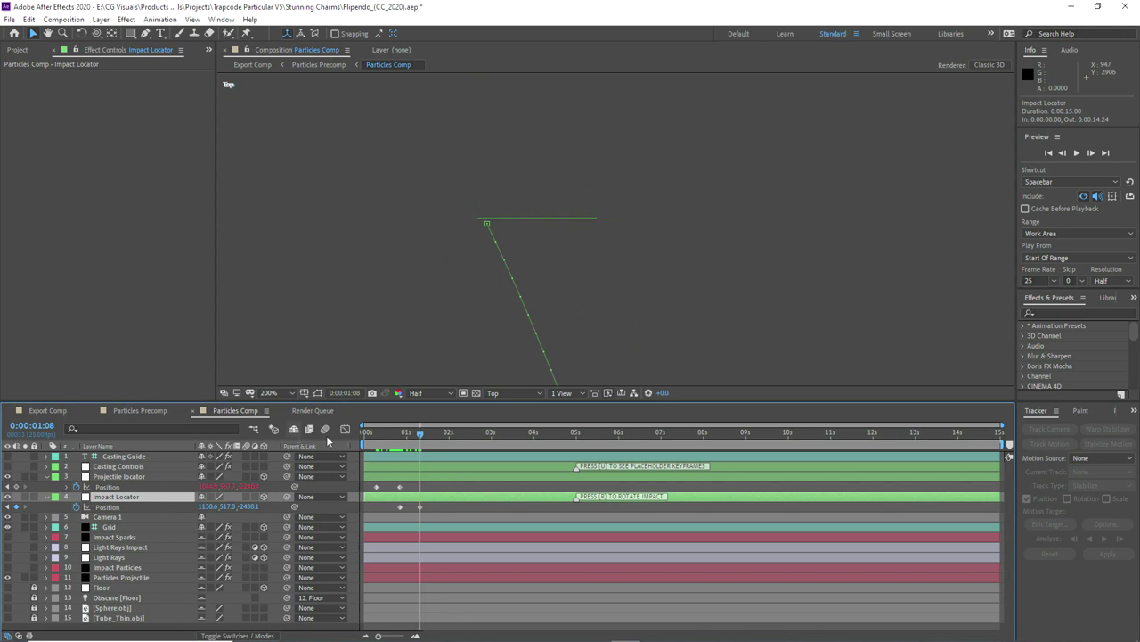
# - At frame 21, set the Impact Locator's Y Rotation to -23° and undo the extra value change
pyautogui.press('j')
pyautogui.press('t')
pyautogui.click(131, 481)
pyautogui.click(127, 497)
pyautogui.press('r')
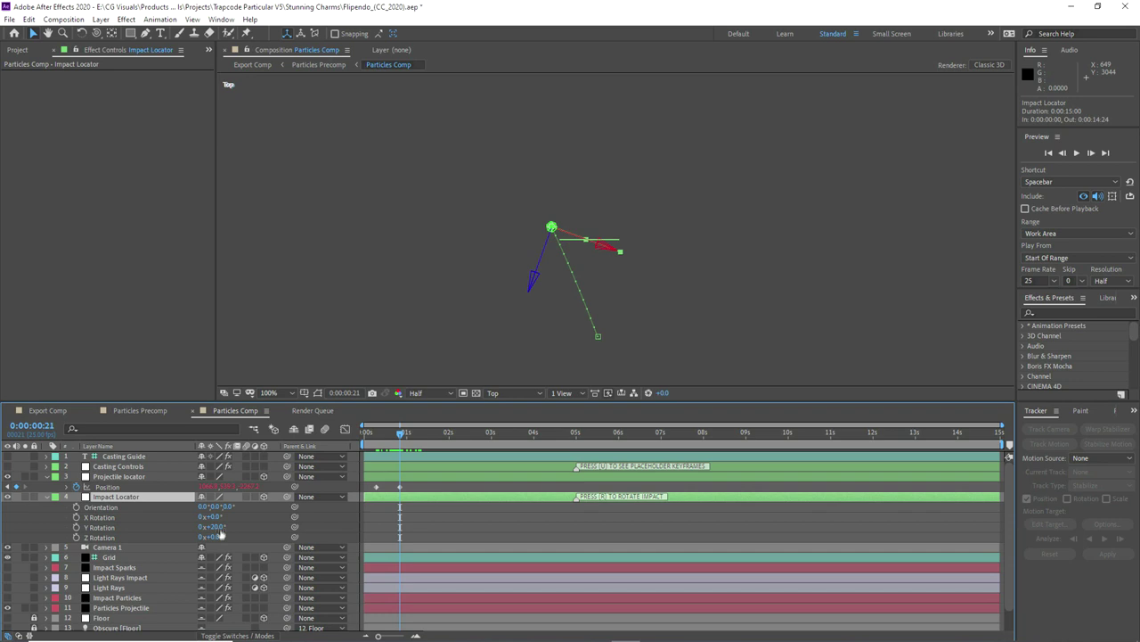
pyautogui.moveTo(215, 526)
pyautogui.mouseDown()
pyautogui.moveTo(178, 527)
pyautogui.moveTo(218, 526)
pyautogui.mouseUp()
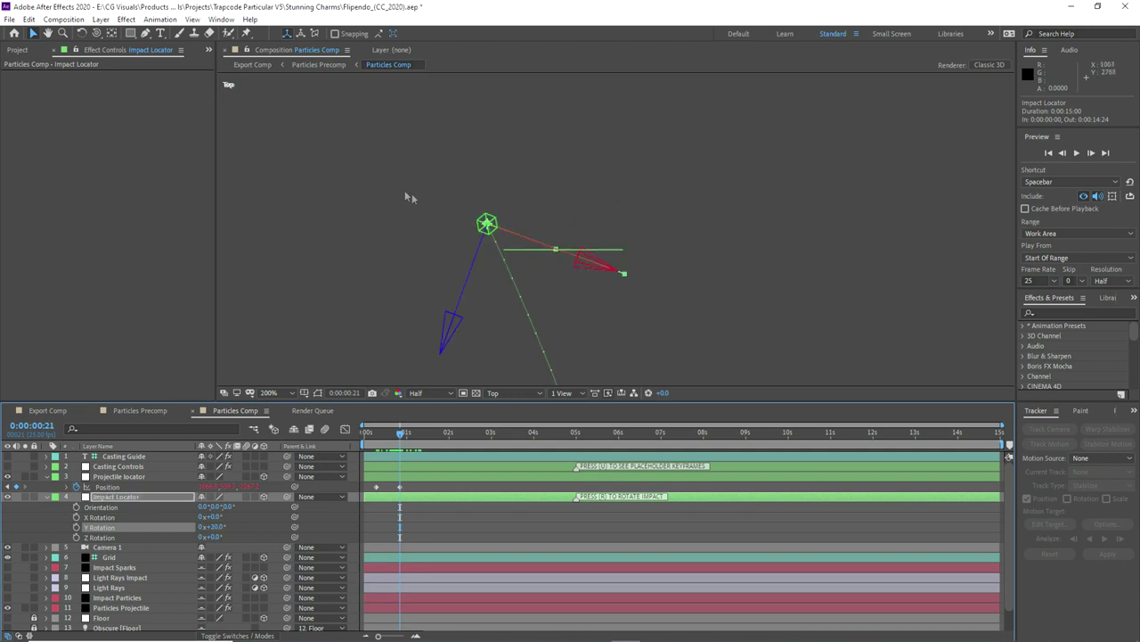
pyautogui.moveTo(215, 538); pyautogui.dragTo(198, 531)
pyautogui.hotkey('ctrl', 'z')
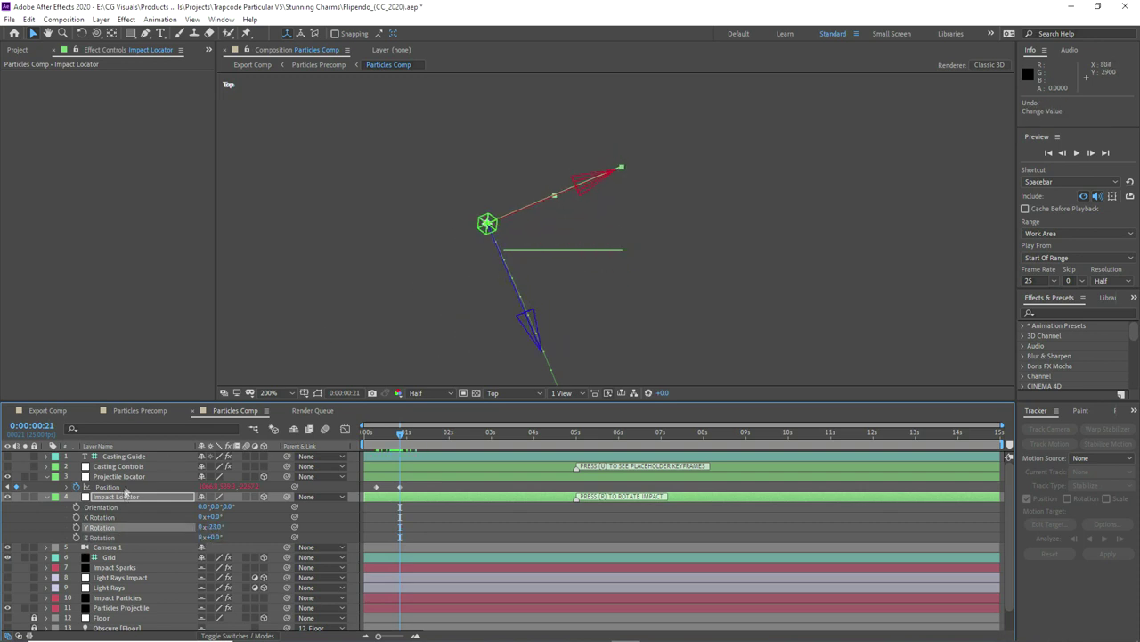
# - Select both locators and scrub to 0:00:01:08 to check that their paths and rotation line up
pyautogui.keyDown('ctrl'); pyautogui.click(119, 476); pyautogui.keyUp('ctrl')
pyautogui.scroll(-6, 504, 204)
pyautogui.click(372, 435)
pyautogui.moveTo(373, 435); pyautogui.dragTo(420, 440)
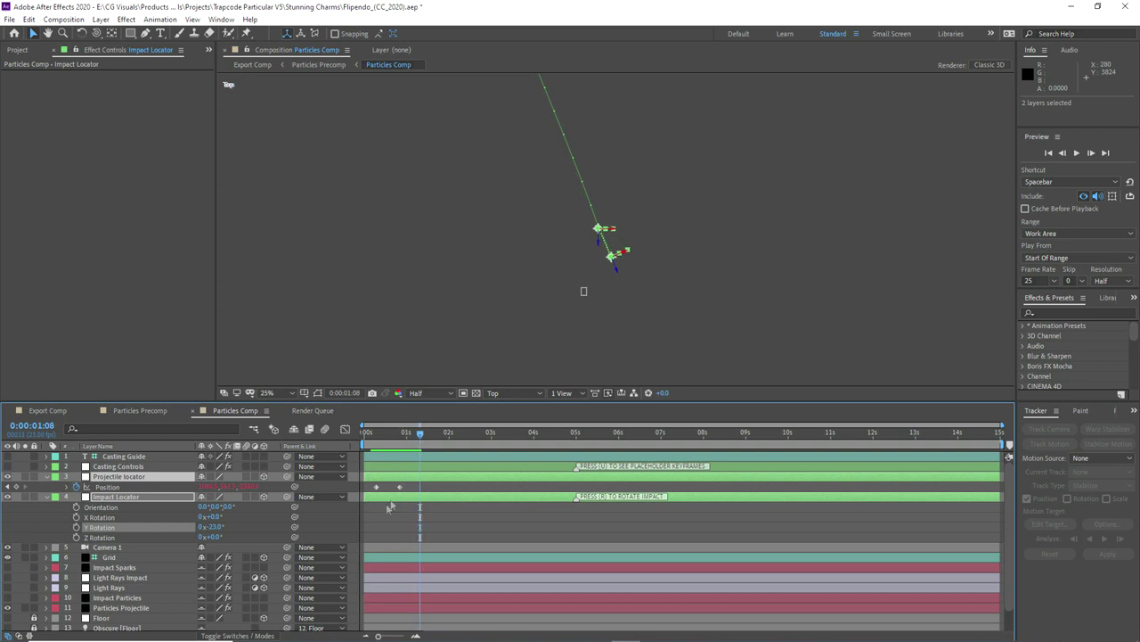
# - Apply Easy Ease to the Impact Locator's Position keyframe at 0:00:01:08
pyautogui.press('p')
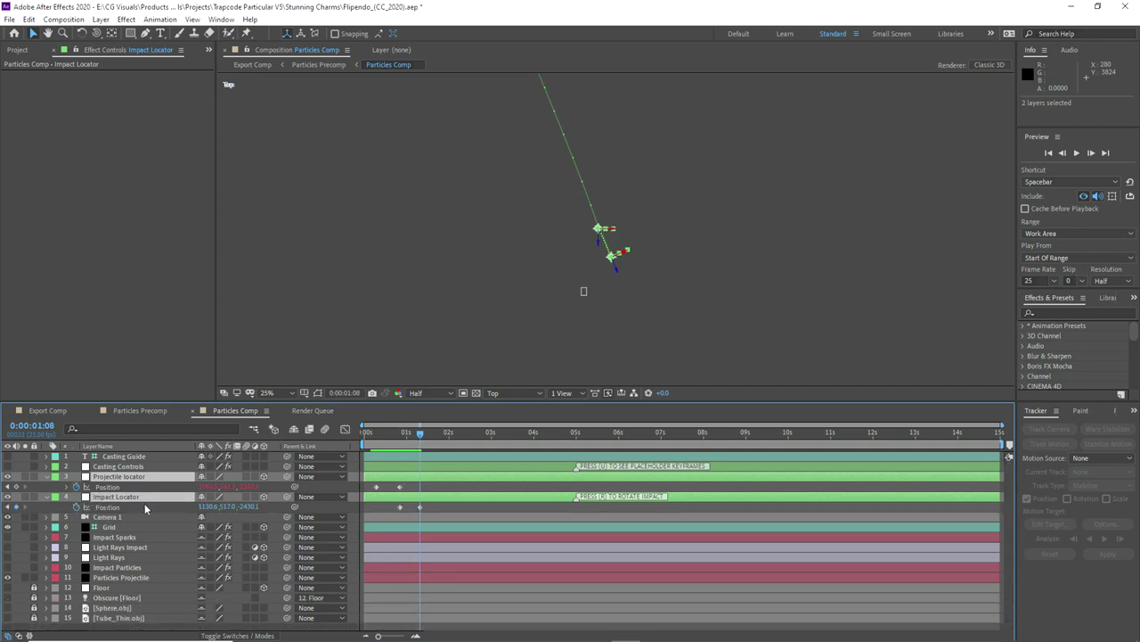
pyautogui.click(419, 506)
pyautogui.rightClick(419, 507)
pyautogui.moveTo(445, 500)
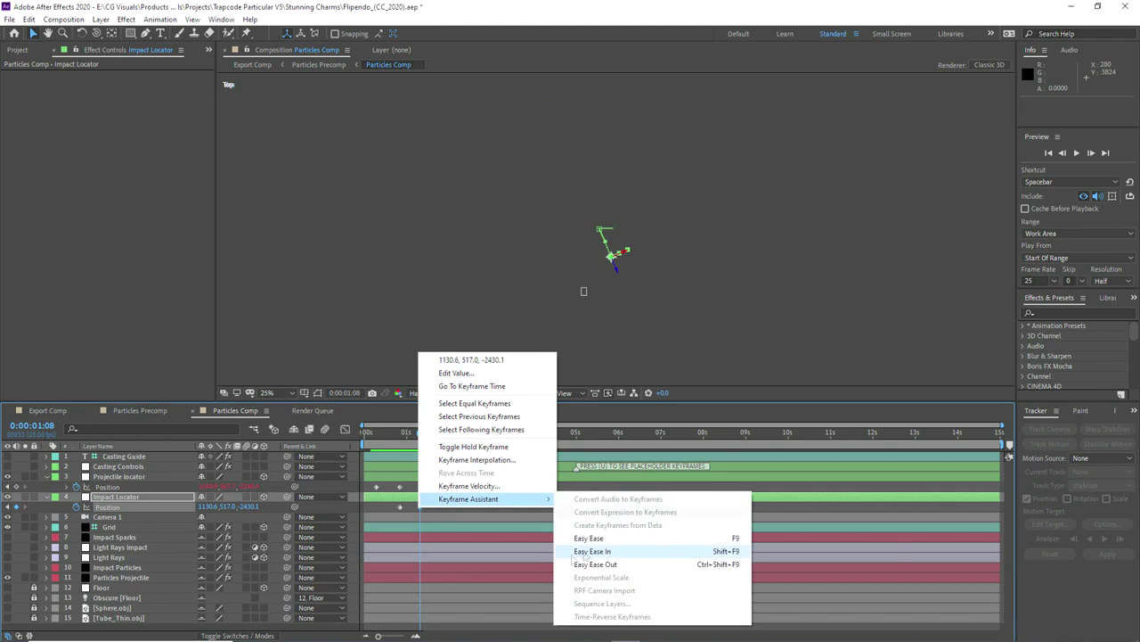
pyautogui.click(580, 538)
pyautogui.click(422, 488)
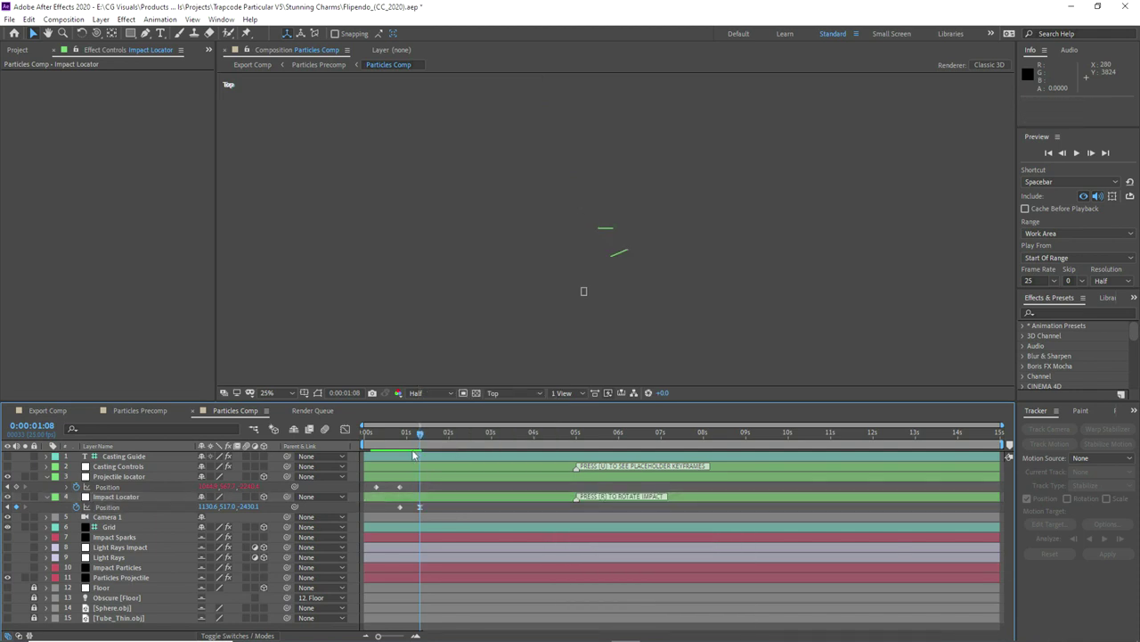
# - Go back to frame 21, collapse both locators' properties and return to the Active Camera view
pyautogui.moveTo(411, 434); pyautogui.dragTo(400, 436)
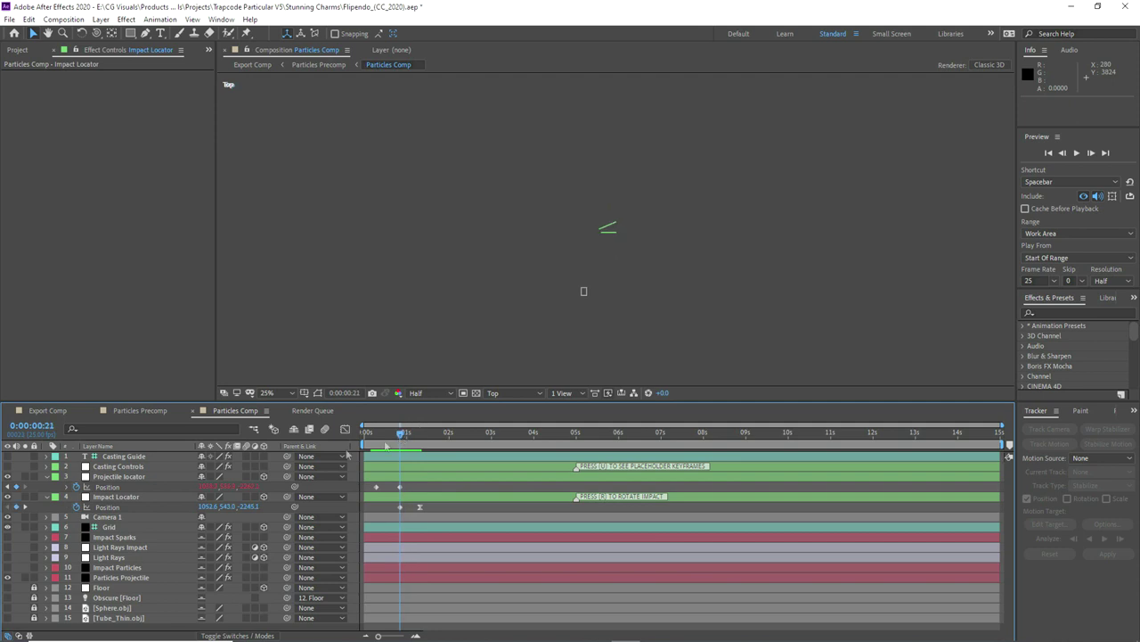
pyautogui.click(46, 496)
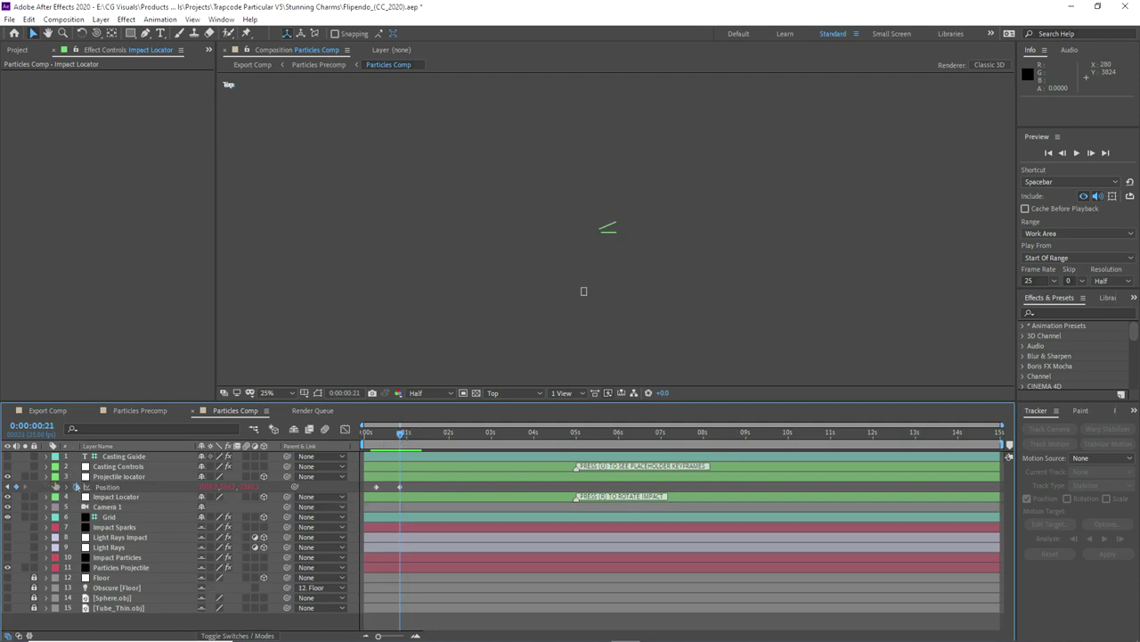
pyautogui.click(47, 476)
pyautogui.click(512, 393)
pyautogui.click(515, 406)
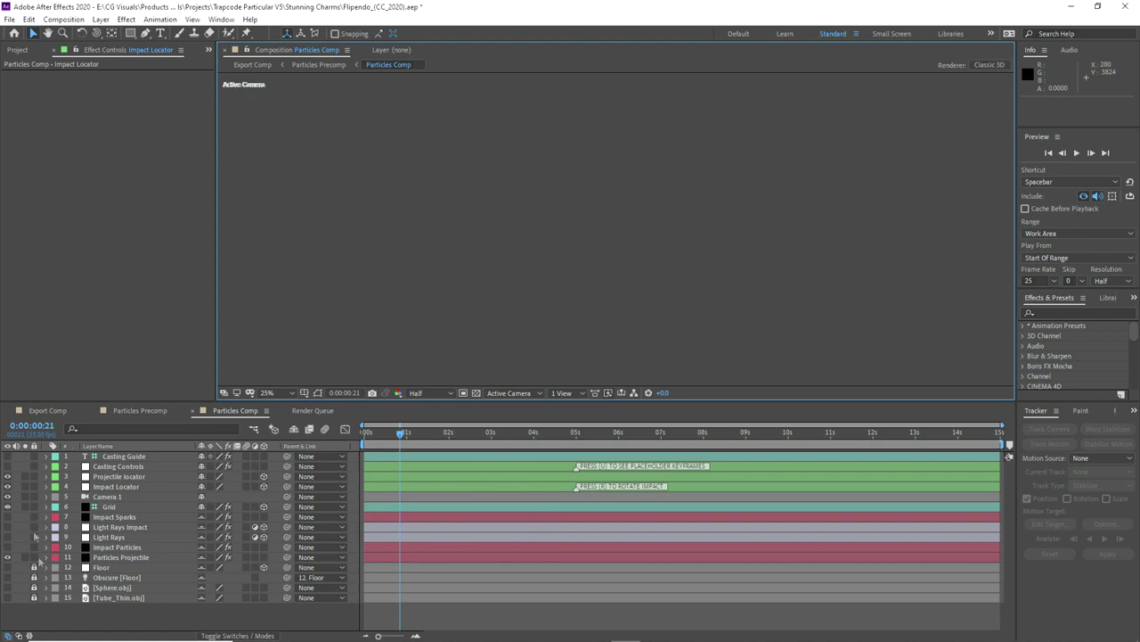
# - Fit the composition in the viewer and make the Impact Particles layer visible at frame 4
pyautogui.click(109, 547)
pyautogui.click(284, 393)
pyautogui.click(287, 411)
pyautogui.press('j')
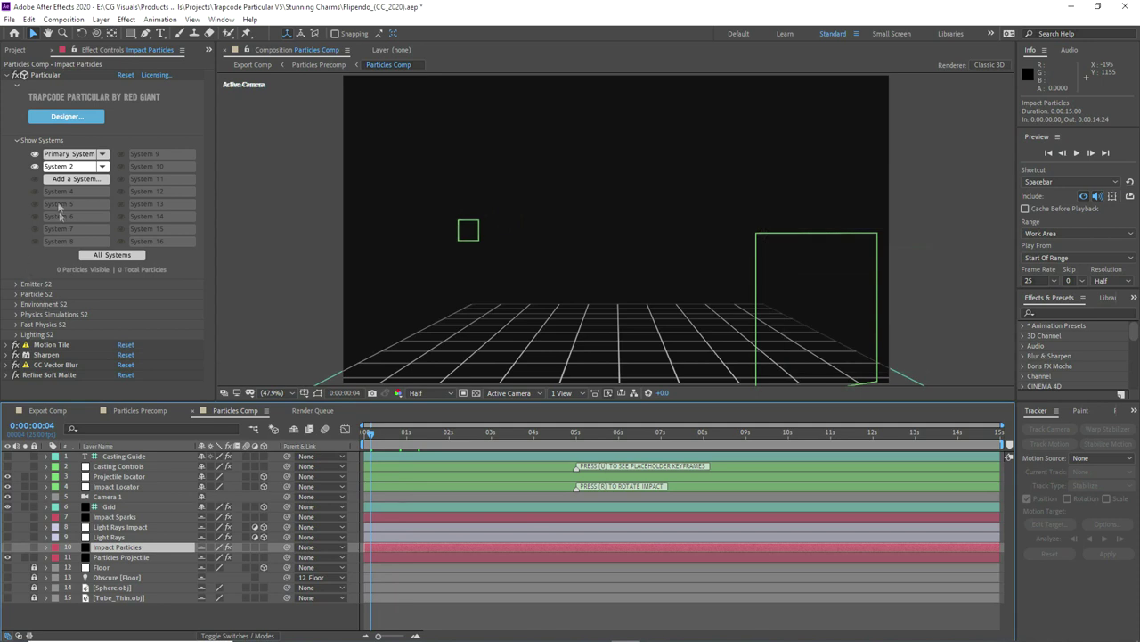
pyautogui.click(7, 547)
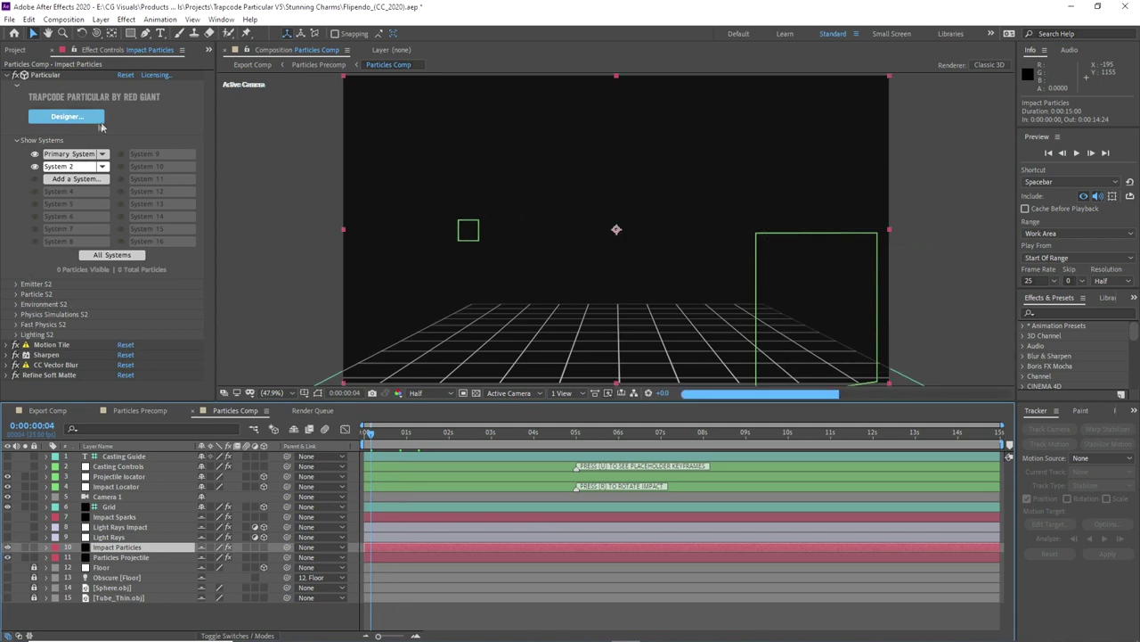
# - Switch the Impact Particles layer's Particular settings to the Primary System and leave only its Rendering group expanded
pyautogui.click(50, 153)
pyautogui.click(16, 283)
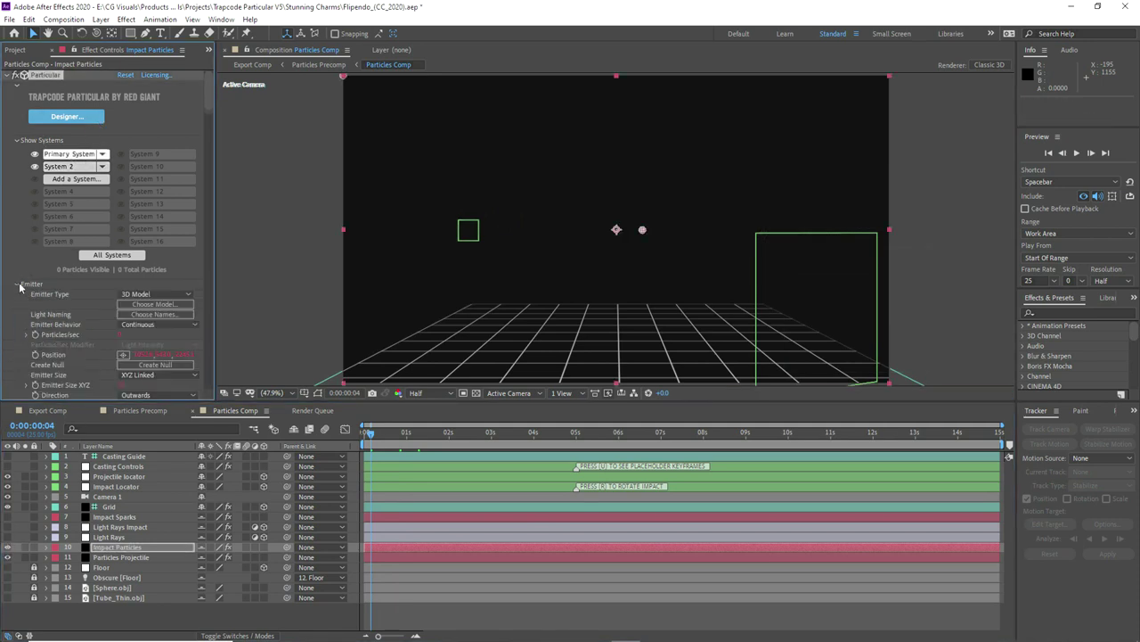
pyautogui.click(16, 285)
pyautogui.click(16, 324)
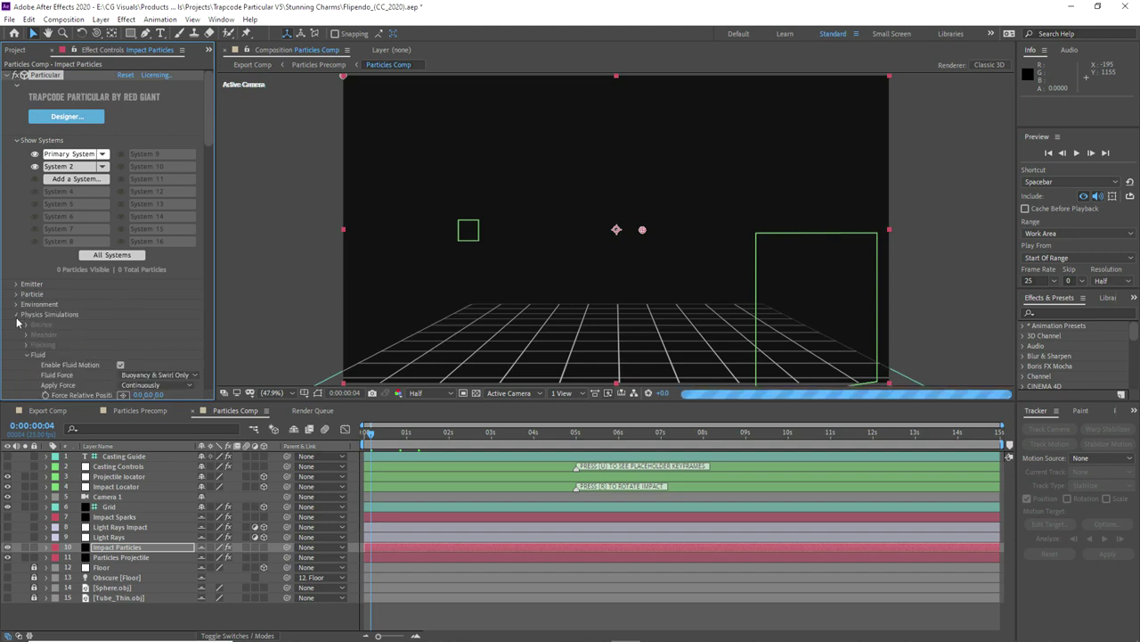
pyautogui.click(16, 324)
pyautogui.click(16, 334)
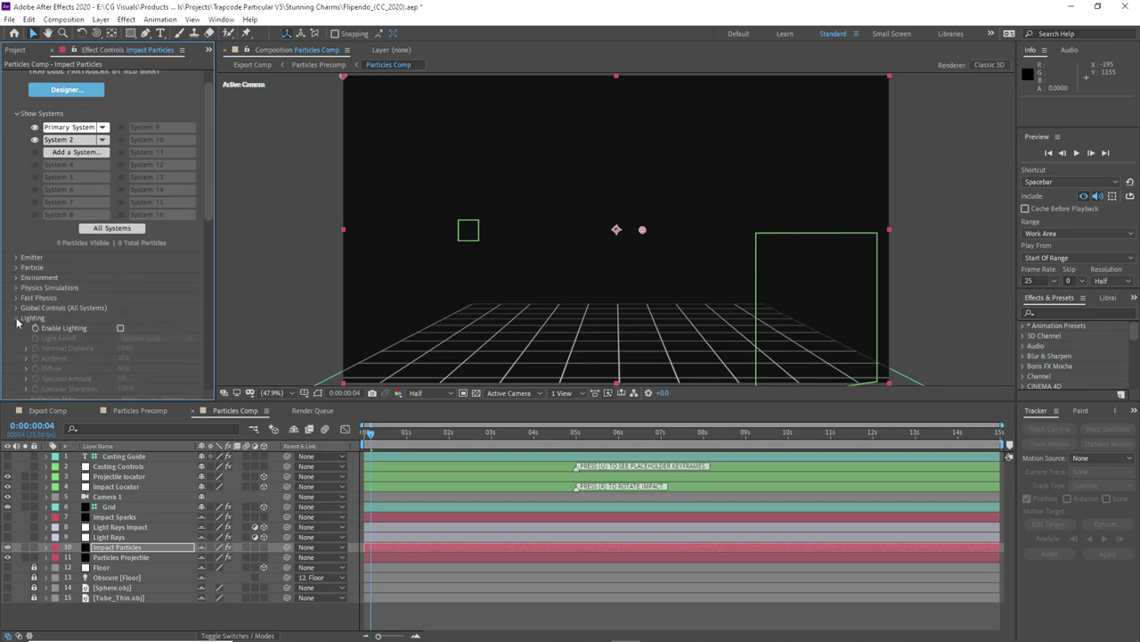
pyautogui.click(16, 314)
pyautogui.click(16, 303)
# - Set Impact Particles' Particle Amount to 10%, switch its motion blur off and disable Refine Soft Matte
pyautogui.scroll(-2, 18, 294)
pyautogui.click(127, 297)
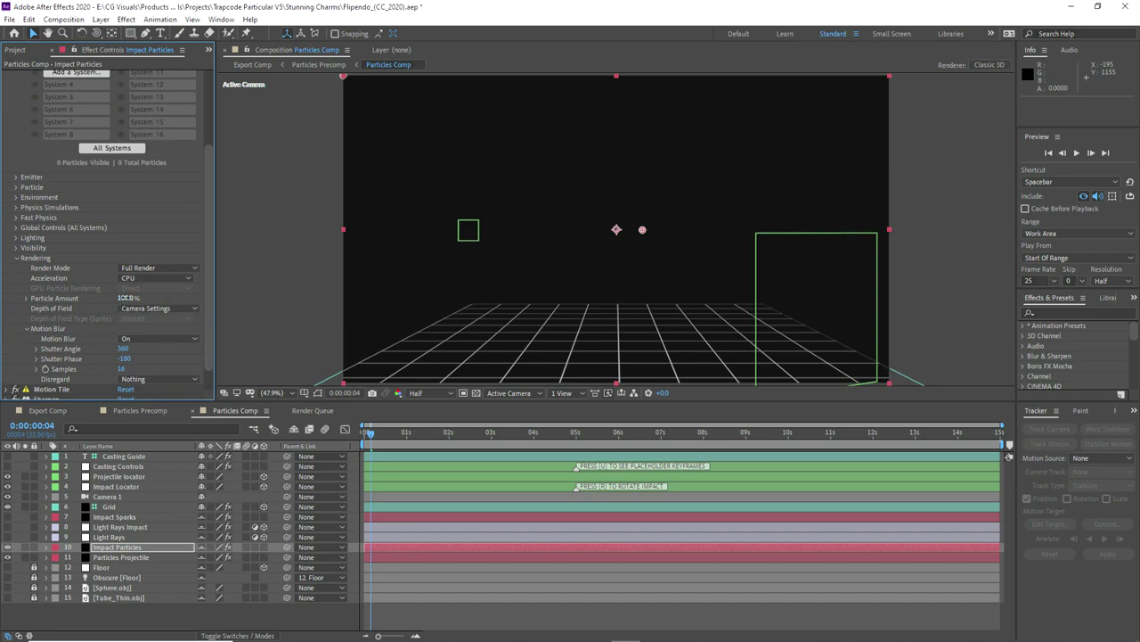
pyautogui.write('10')
pyautogui.press('Return')
pyautogui.click(158, 339)
pyautogui.click(129, 373)
pyautogui.scroll(-1, 14, 375)
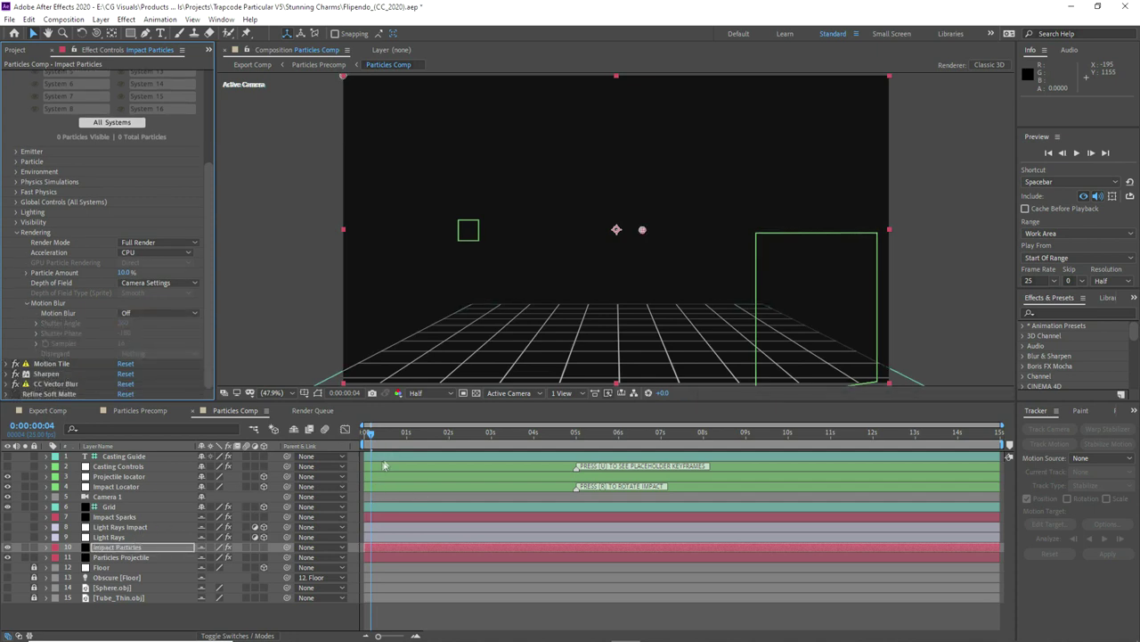
# - Step through frames 11, 17 and 23, 0:00:01:04 and 0:00:01:09 to examine how the impact particles develop
pyautogui.moveTo(372, 437); pyautogui.dragTo(384, 439)
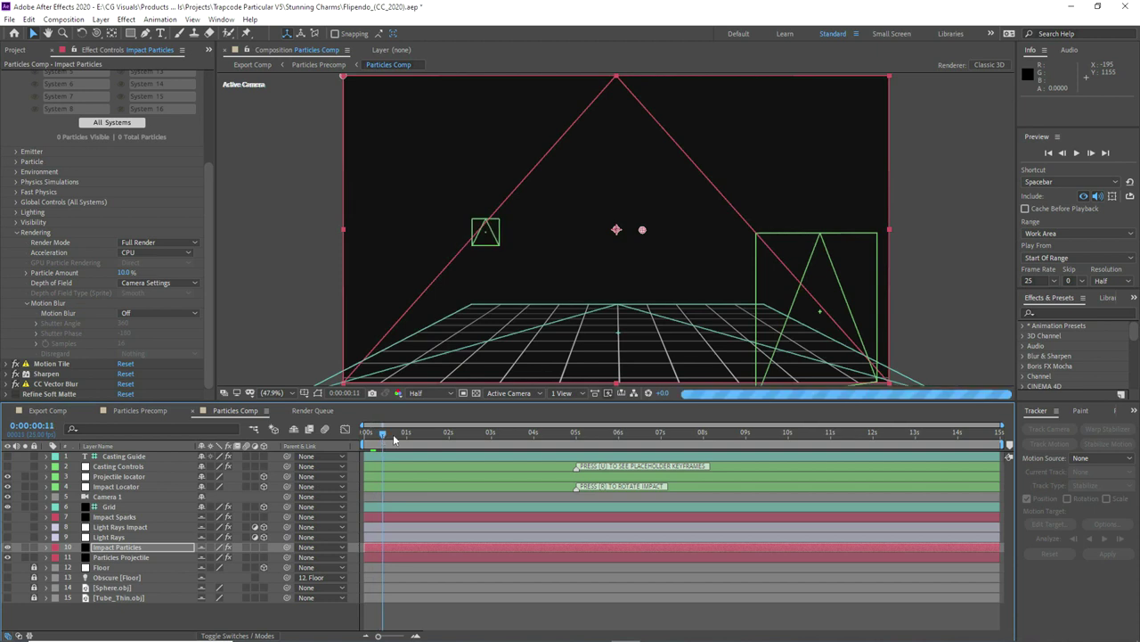
pyautogui.click(395, 437)
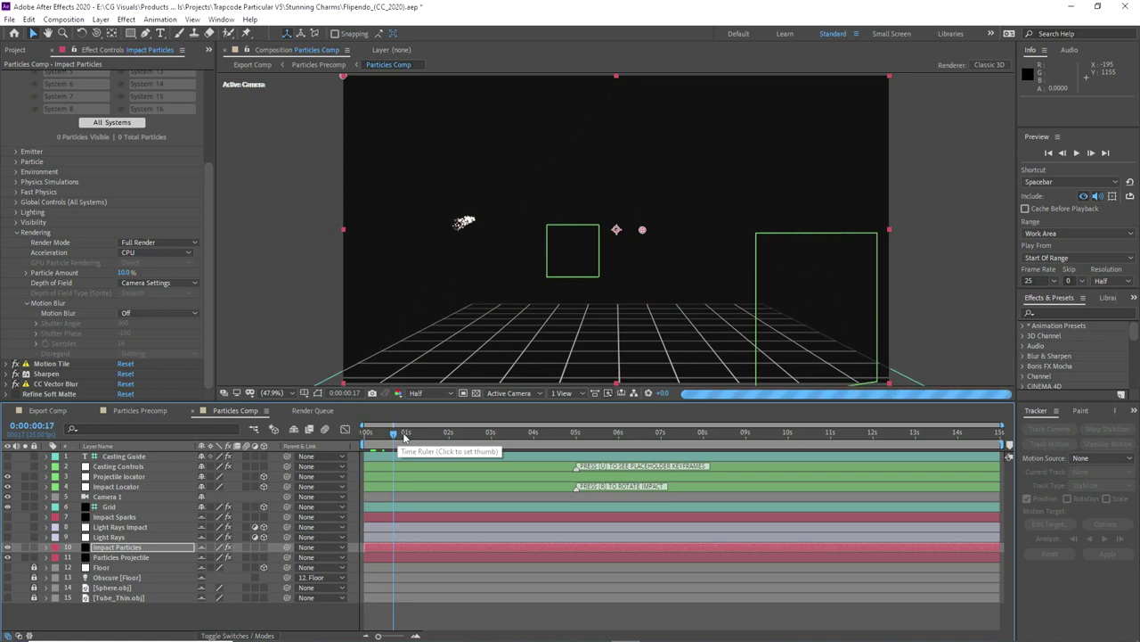
pyautogui.click(403, 436)
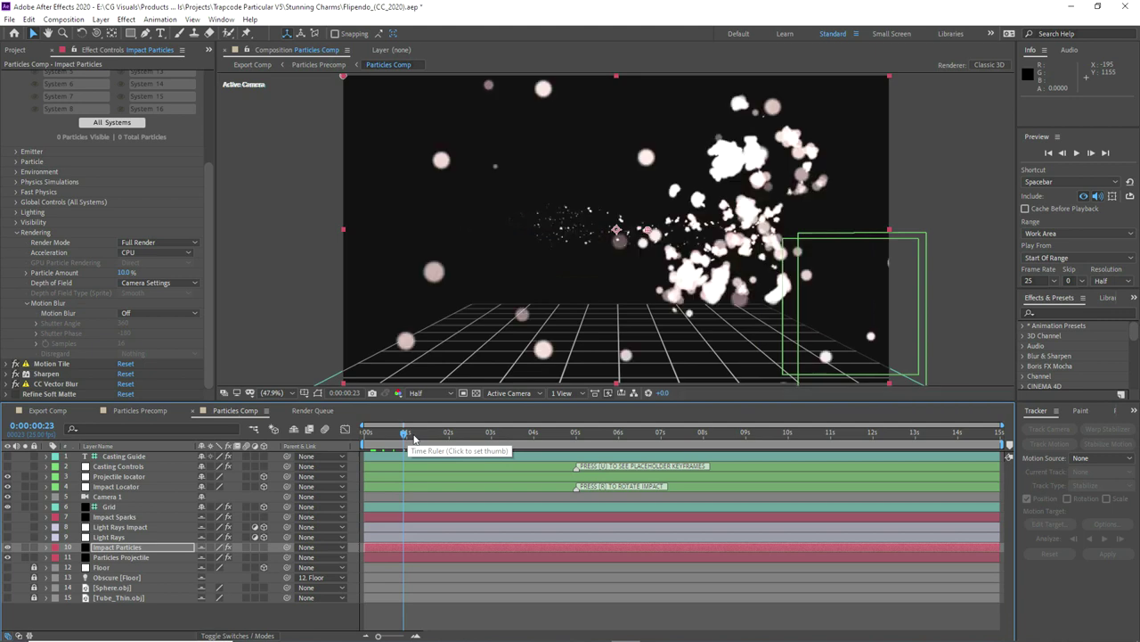
pyautogui.click(412, 437)
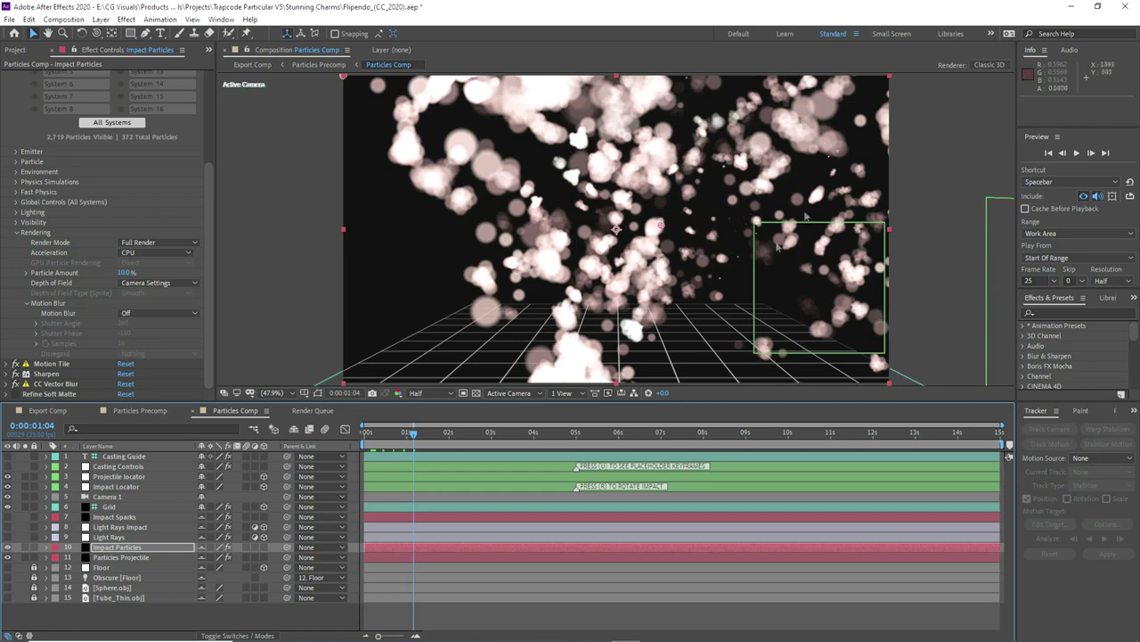
pyautogui.click(422, 437)
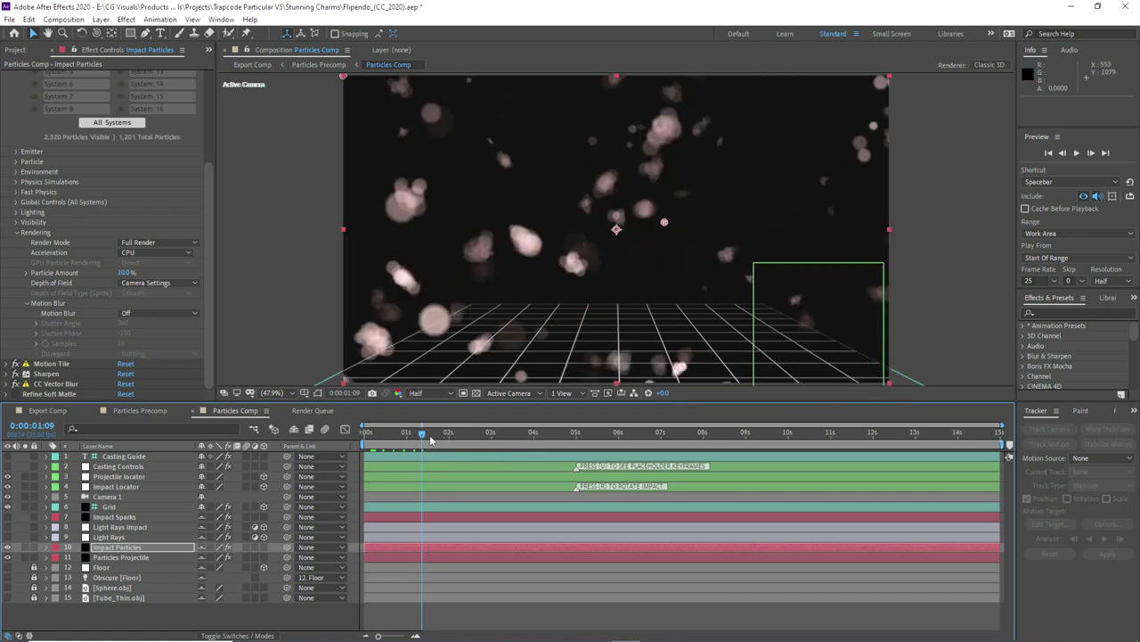
# - Return to the first frame and restore Impact Particles' motion blur to On, Particle Amount to 100% and Refine Soft Matte to enabled
pyautogui.press('Home')
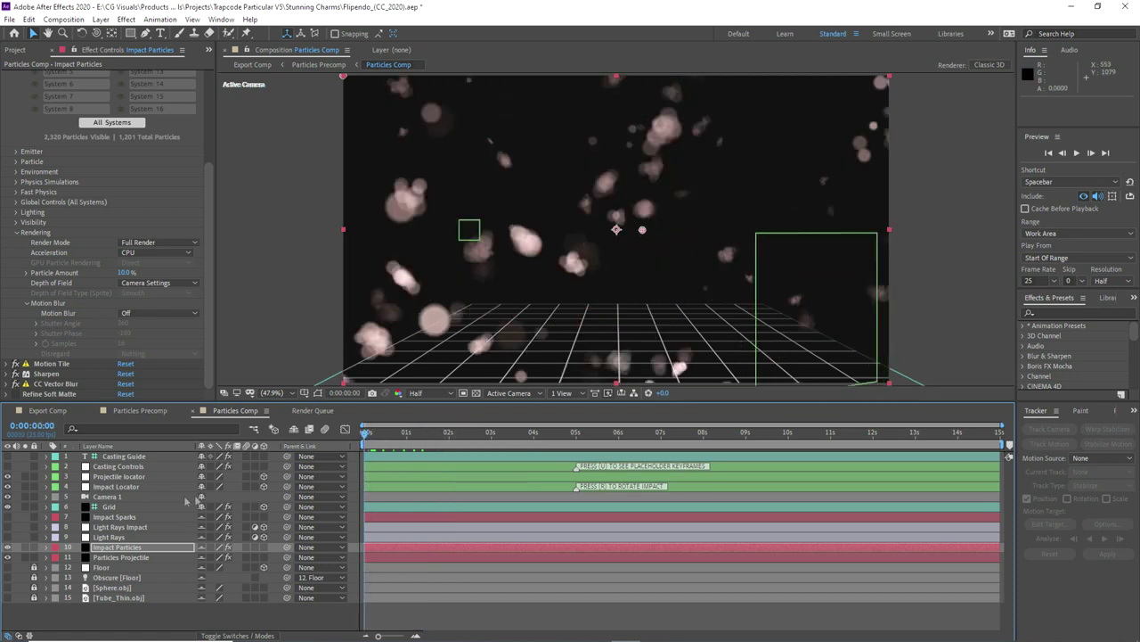
pyautogui.click(143, 310)
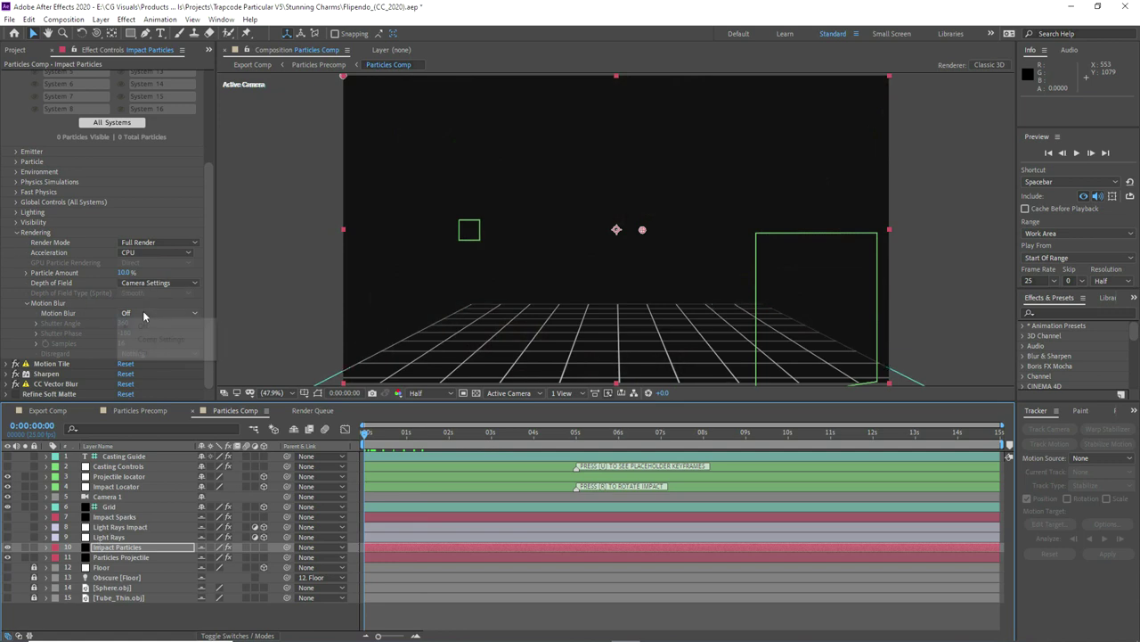
pyautogui.click(131, 349)
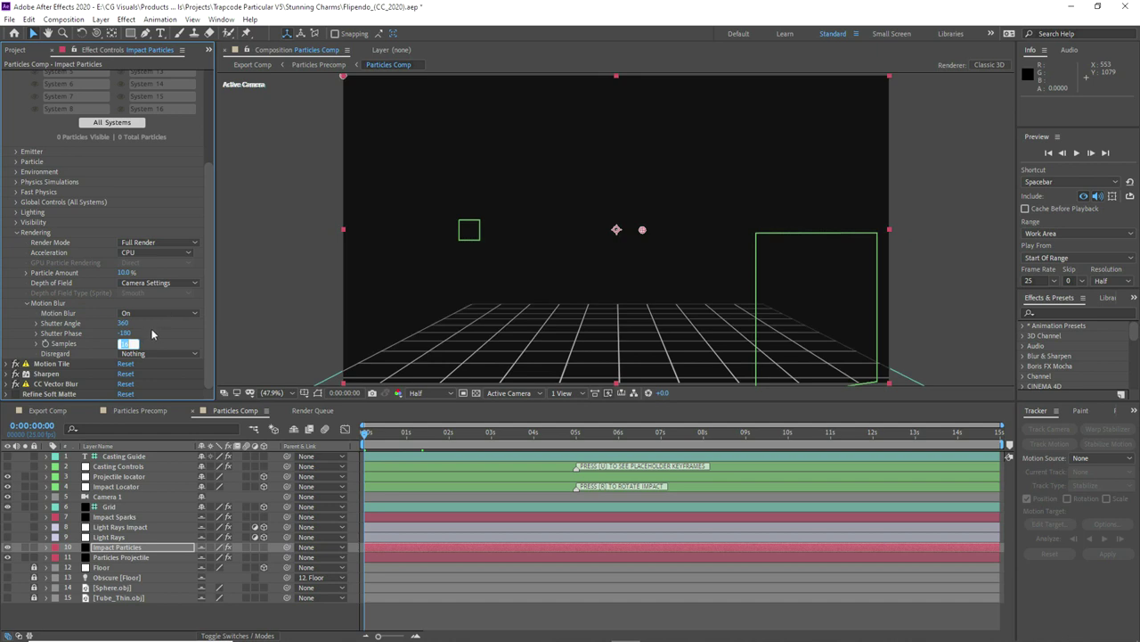
pyautogui.click(126, 272)
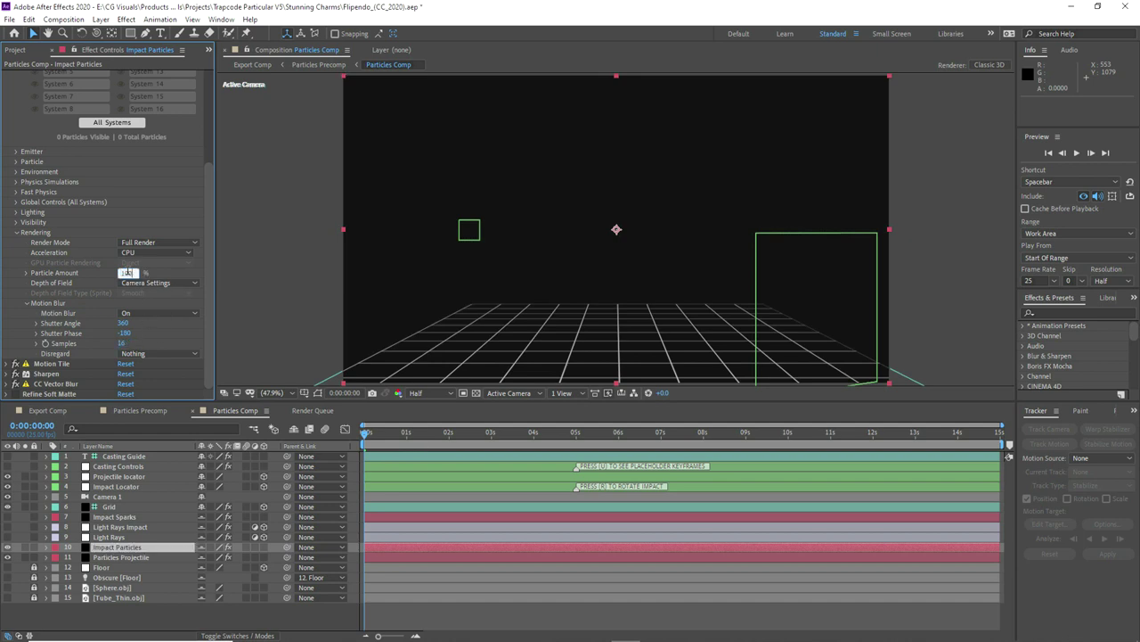
pyautogui.press('Return')
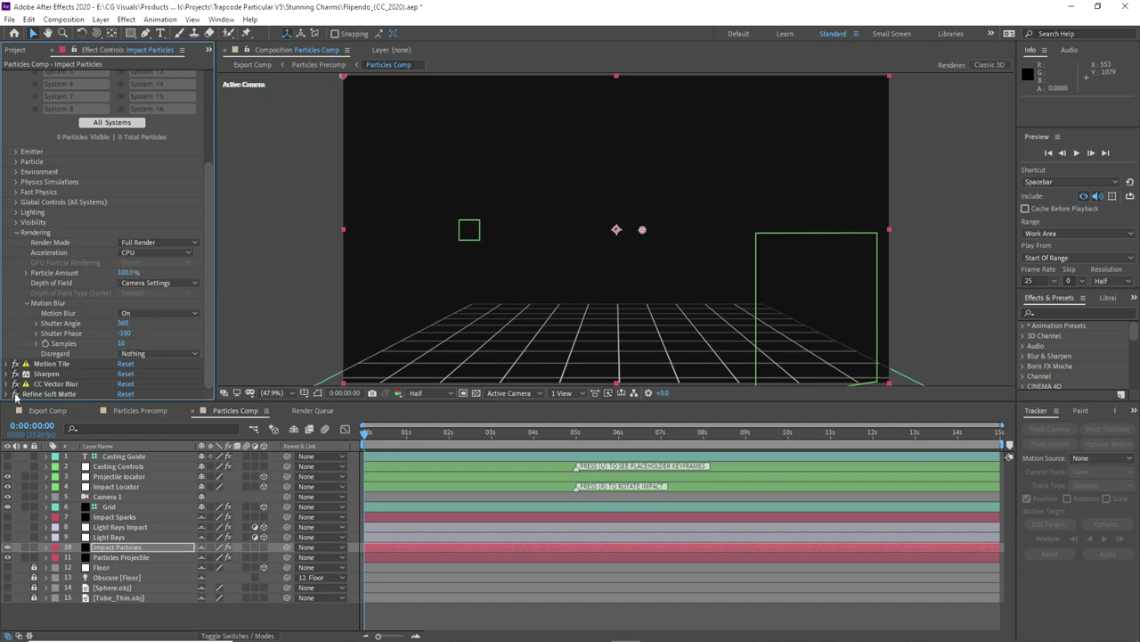
# - On the Particles Projectile layer, turn Particular's motion blur on, set Particle Amount to 100% and enable Refine Soft Matte
pyautogui.click(125, 556)
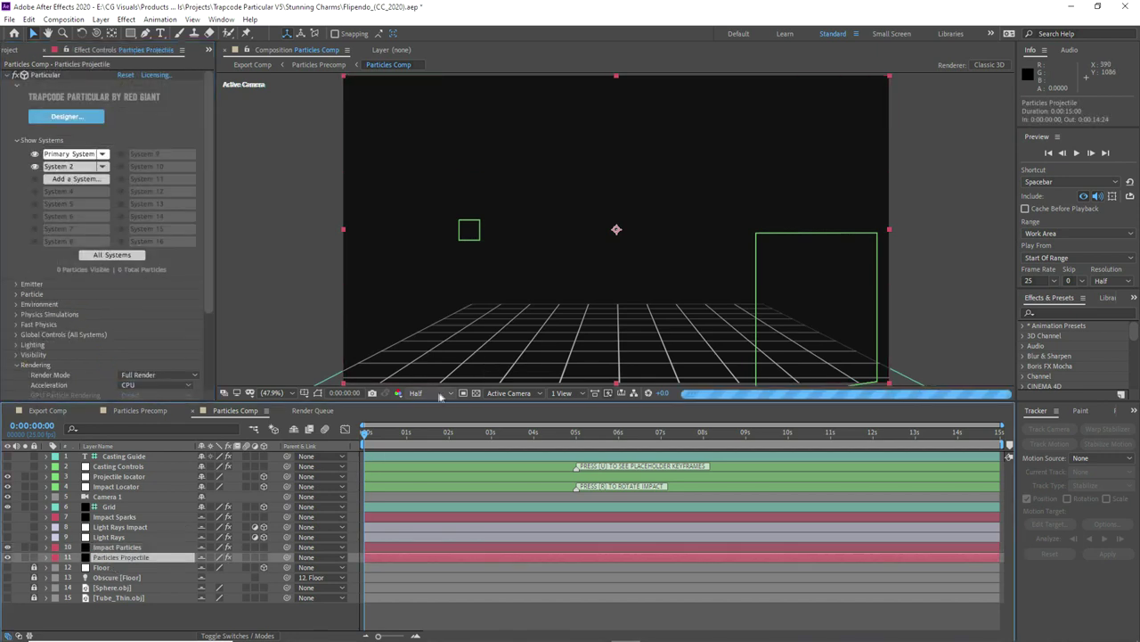
pyautogui.scroll(-2, 132, 339)
pyautogui.click(132, 345)
pyautogui.click(138, 382)
pyautogui.click(124, 303)
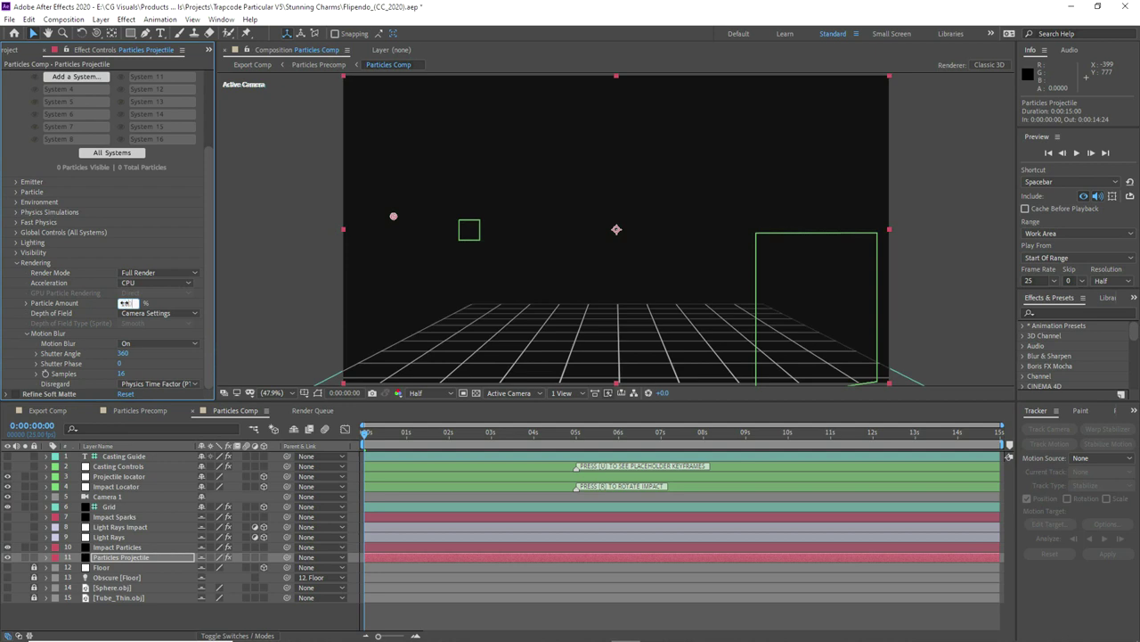
pyautogui.press('Return')
# - Make Impact Sparks, Light Rays Impact and Light Rays visible, and end the work area at 0:00:01:18 with the viewer enlarged
pyautogui.moveTo(8, 520); pyautogui.dragTo(8, 537)
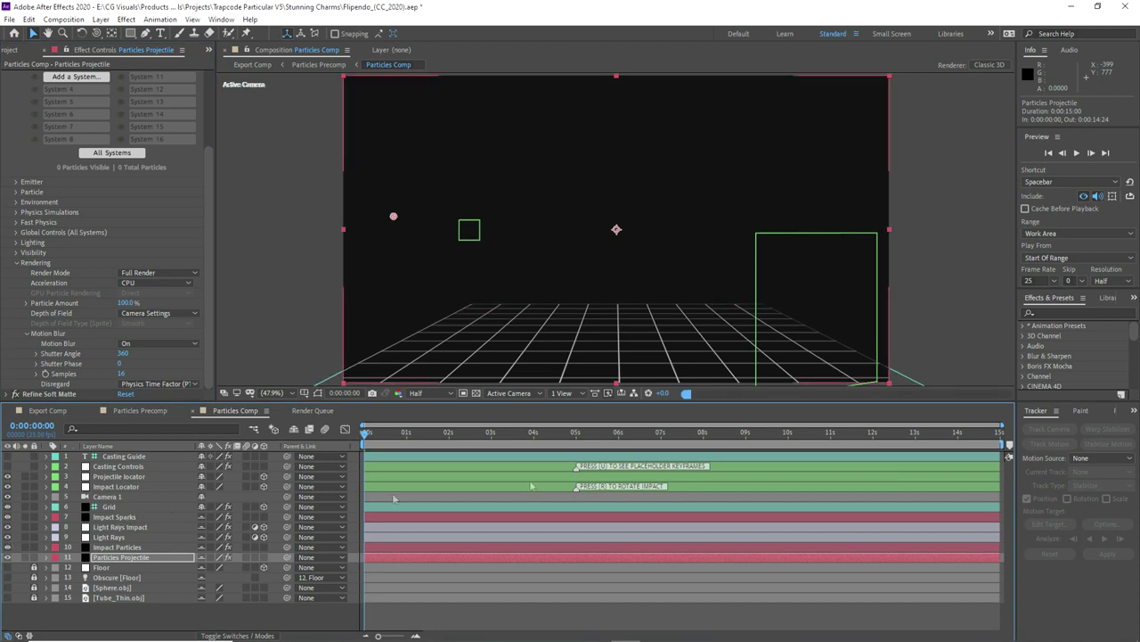
pyautogui.hotkey('ctrl', 'Up')
pyautogui.hotkey('ctrl', 'Up')
pyautogui.hotkey('ctrl', 'Up')
pyautogui.hotkey('ctrl', 'Up')
pyautogui.moveTo(1010, 443); pyautogui.dragTo(443, 439)
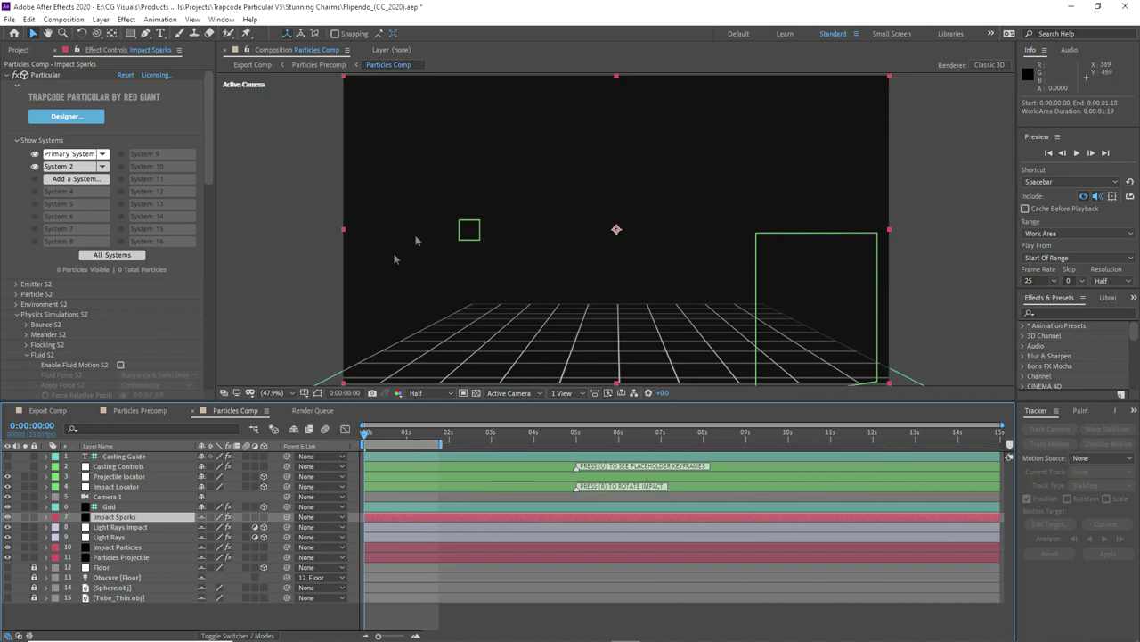
pyautogui.moveTo(216, 400); pyautogui.dragTo(227, 432)
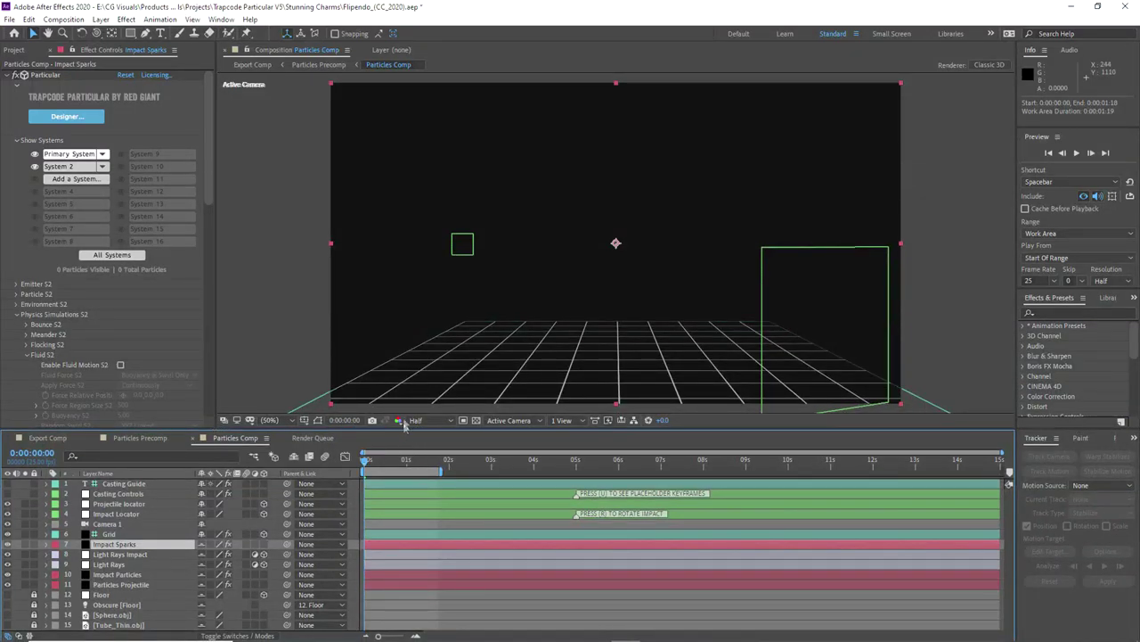
# - Preview the work area and scrub to 0:00:01:01 and back to frame 23 to examine the full-quality impact
pyautogui.click(1077, 153)
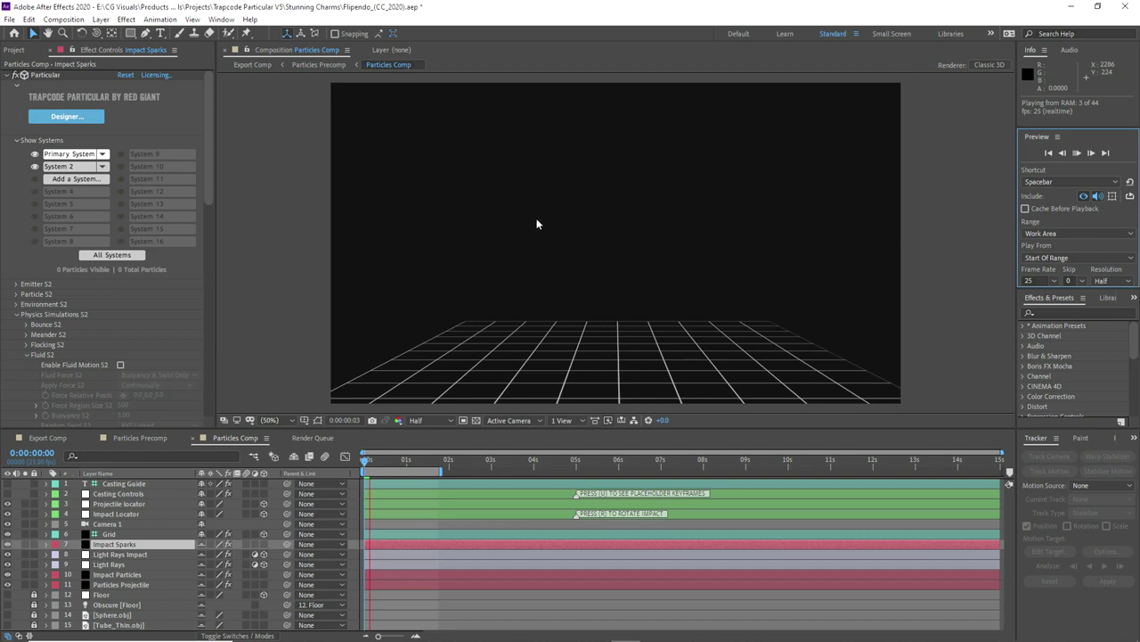
pyautogui.press('KP_2')
pyautogui.press('space')
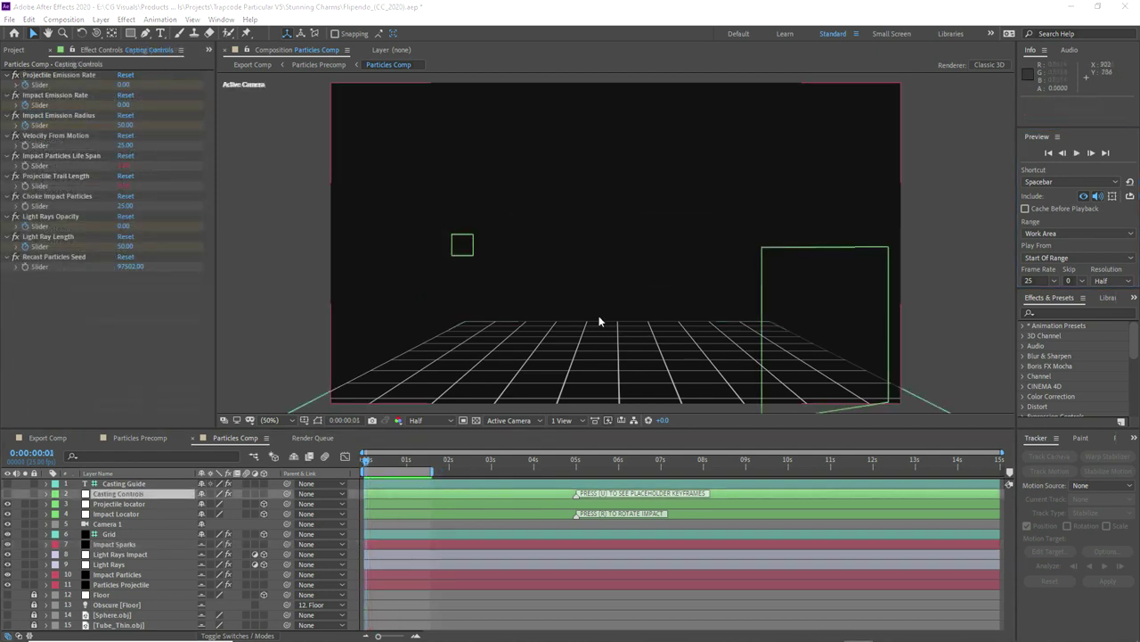
pyautogui.click(1077, 153)
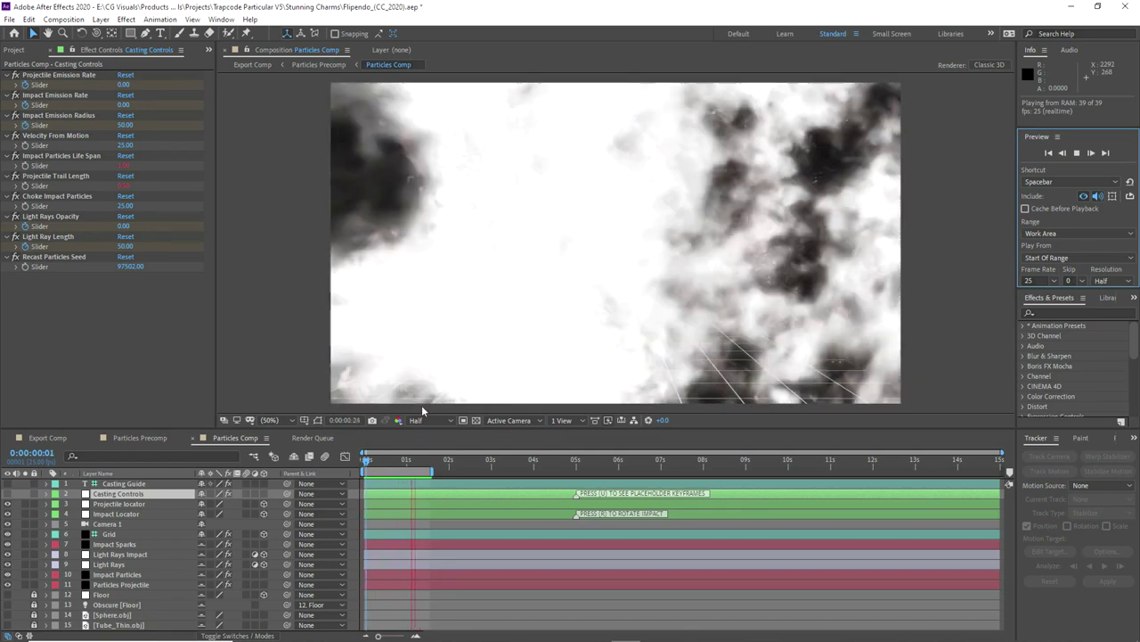
pyautogui.moveTo(368, 458); pyautogui.dragTo(407, 460)
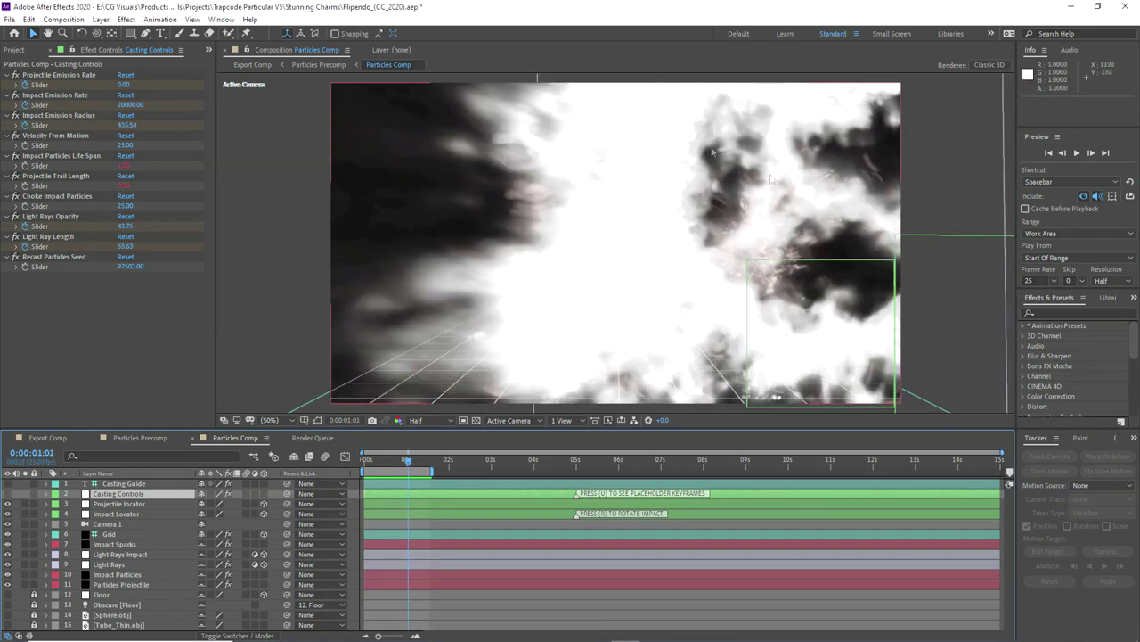
pyautogui.moveTo(407, 460)
pyautogui.mouseDown()
pyautogui.moveTo(425, 461)
pyautogui.moveTo(392, 460)
pyautogui.moveTo(405, 460)
pyautogui.mouseUp()
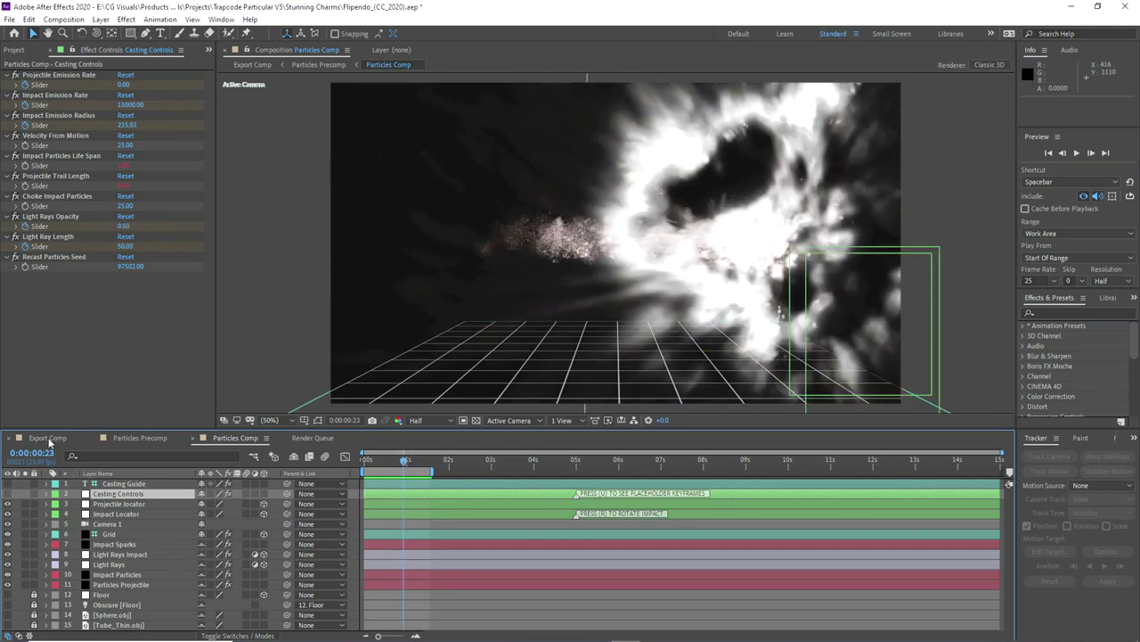
# - In the Export Comp's Compositing Options, try a Glow Radius of 500 and raise it to 1000
pyautogui.click(48, 438)
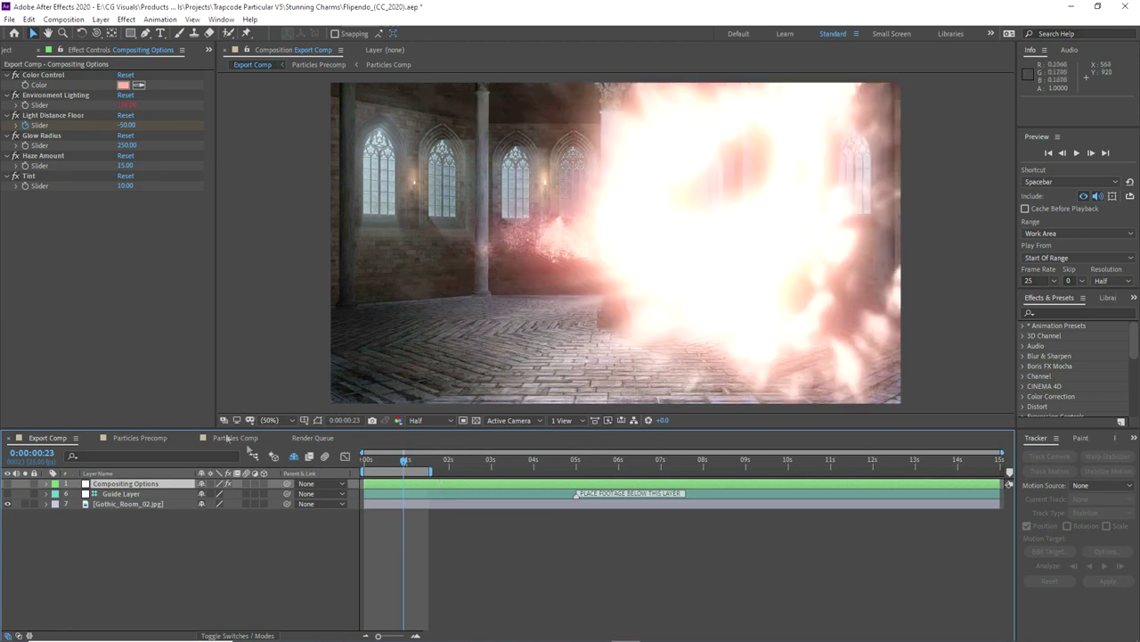
pyautogui.click(126, 145)
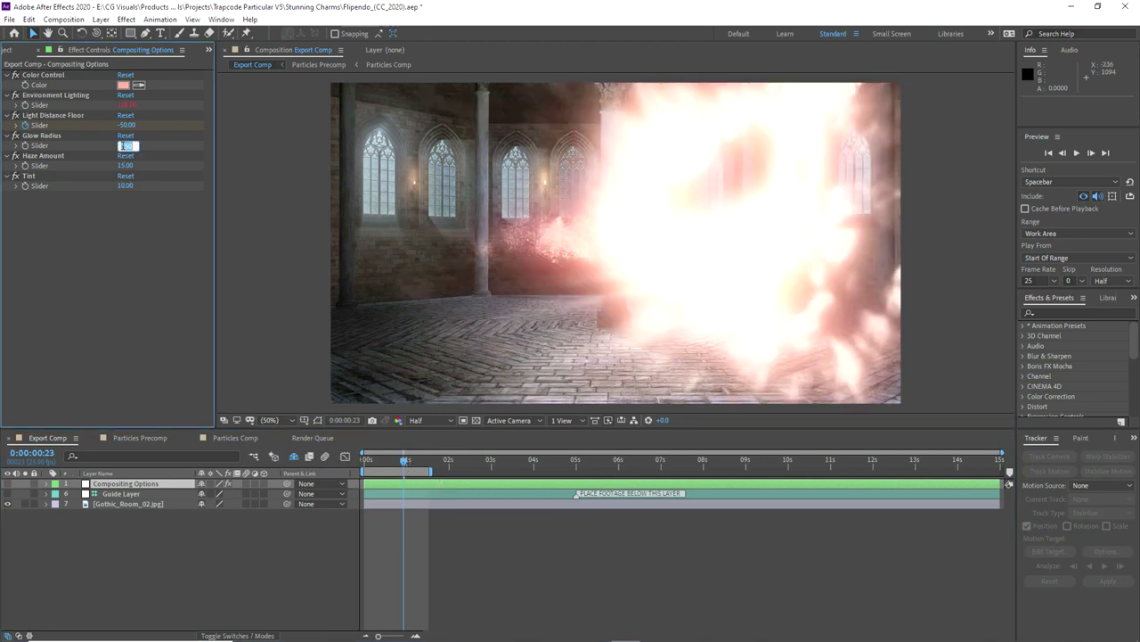
pyautogui.write('500')
pyautogui.press('Return')
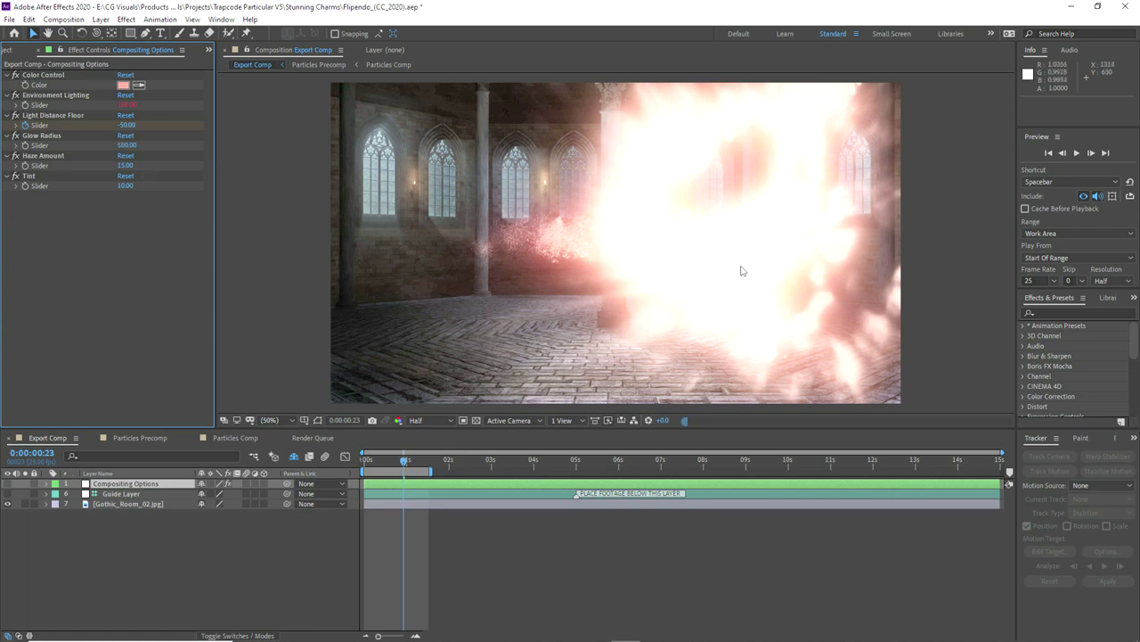
pyautogui.click(130, 145)
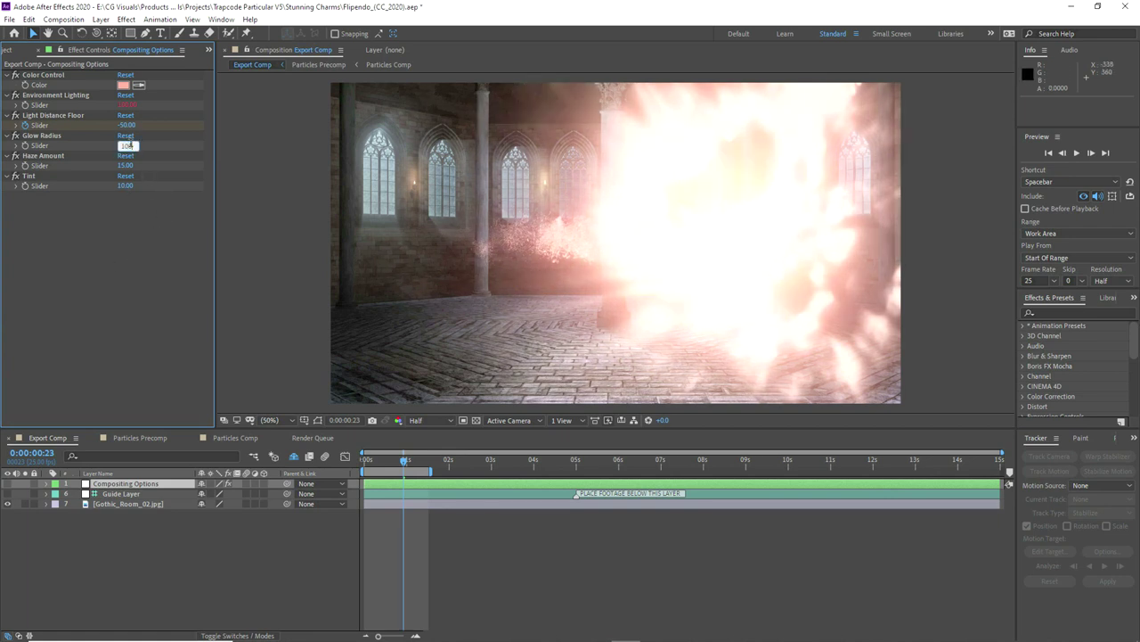
pyautogui.press('Return')
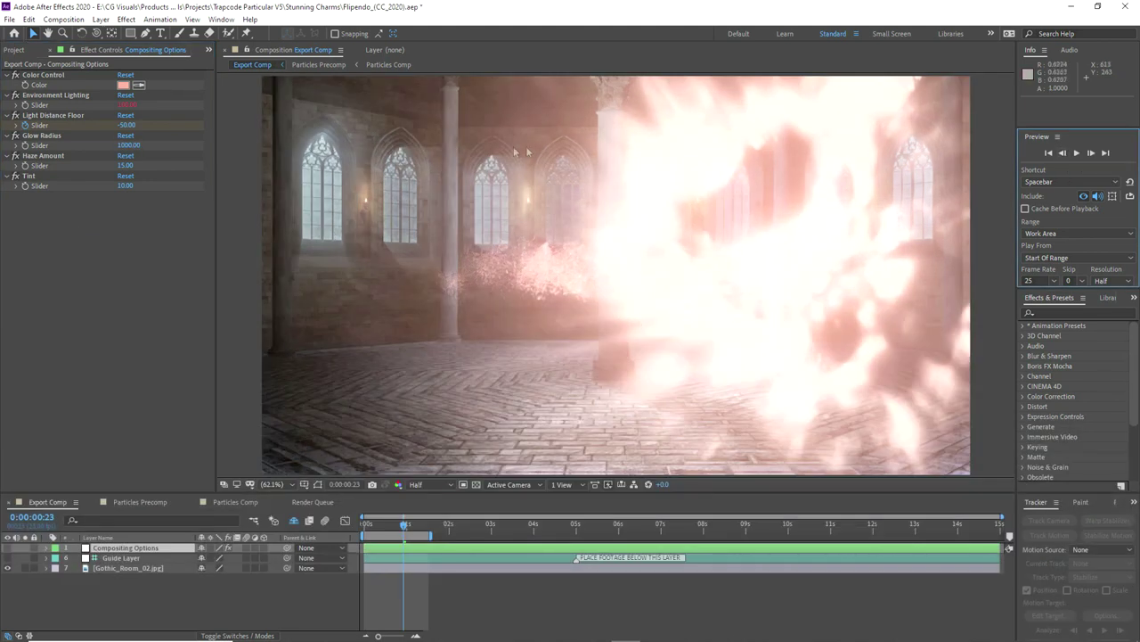
# - Return to the Particles Comp and compare frames 23 and 24 to examine where the light rays appear
pyautogui.click(227, 503)
pyautogui.click(405, 525)
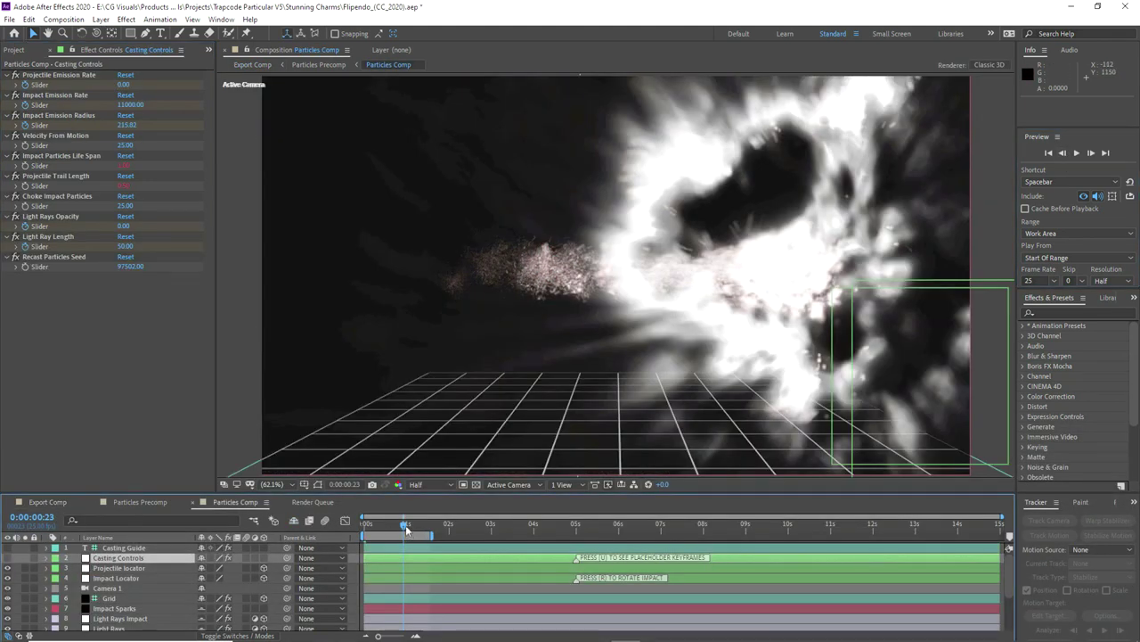
pyautogui.moveTo(405, 526)
pyautogui.mouseDown()
pyautogui.moveTo(420, 528)
pyautogui.moveTo(407, 529)
pyautogui.mouseUp()
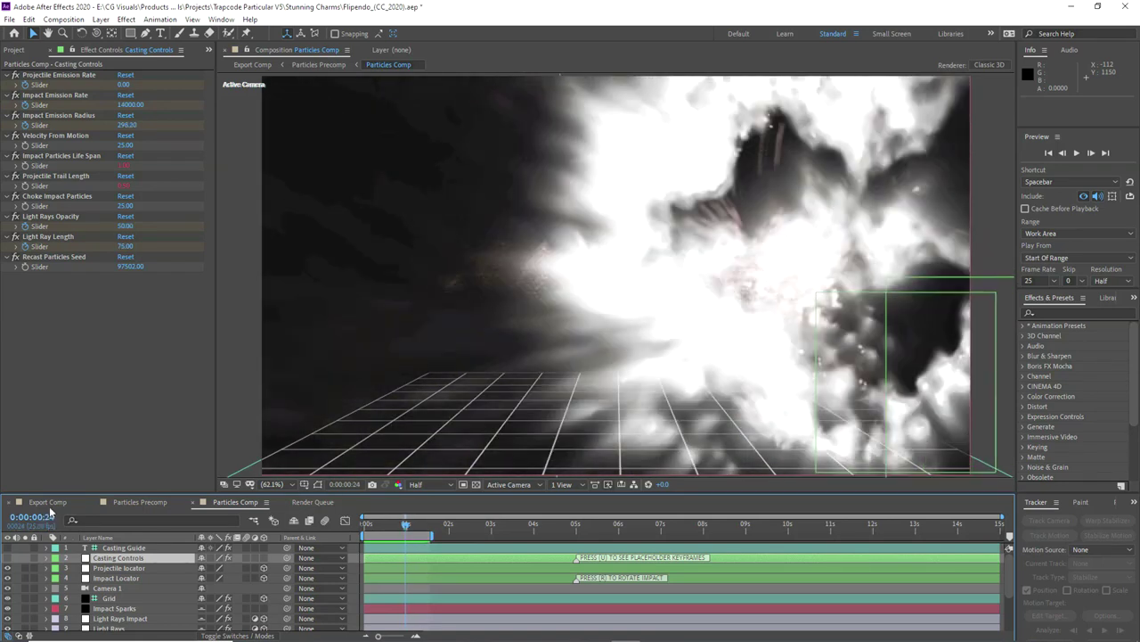
# - In the Export Comp's Compositing Options, set Environment Lighting to 108 and Light Distance Floor to -83 with its keyframing removed
pyautogui.click(47, 501)
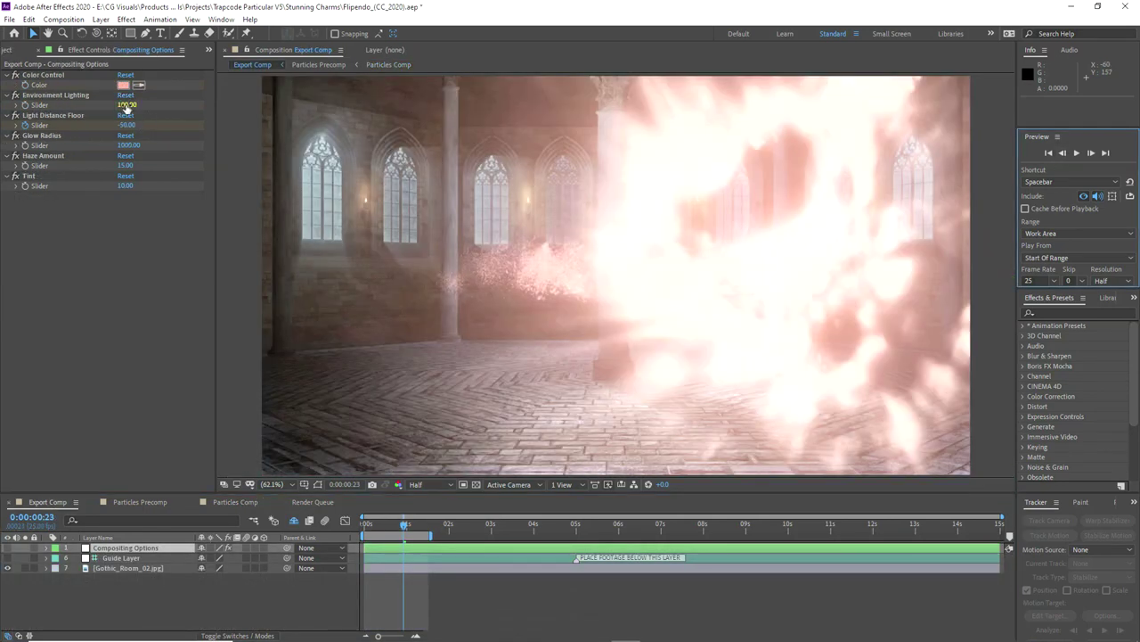
pyautogui.moveTo(126, 104); pyautogui.dragTo(140, 104)
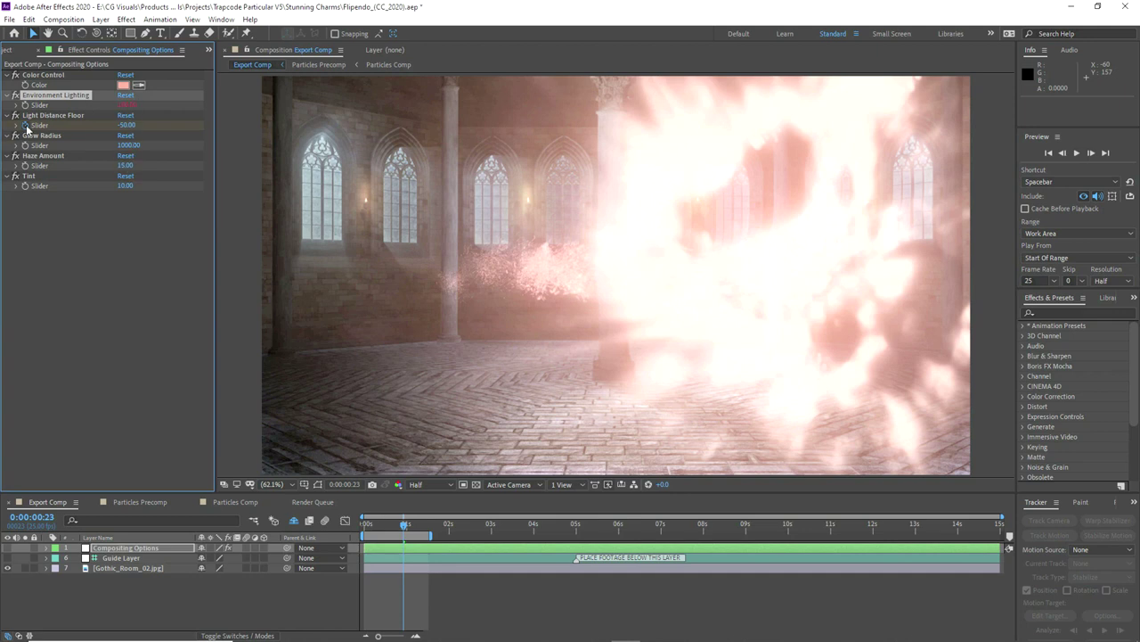
pyautogui.click(53, 115)
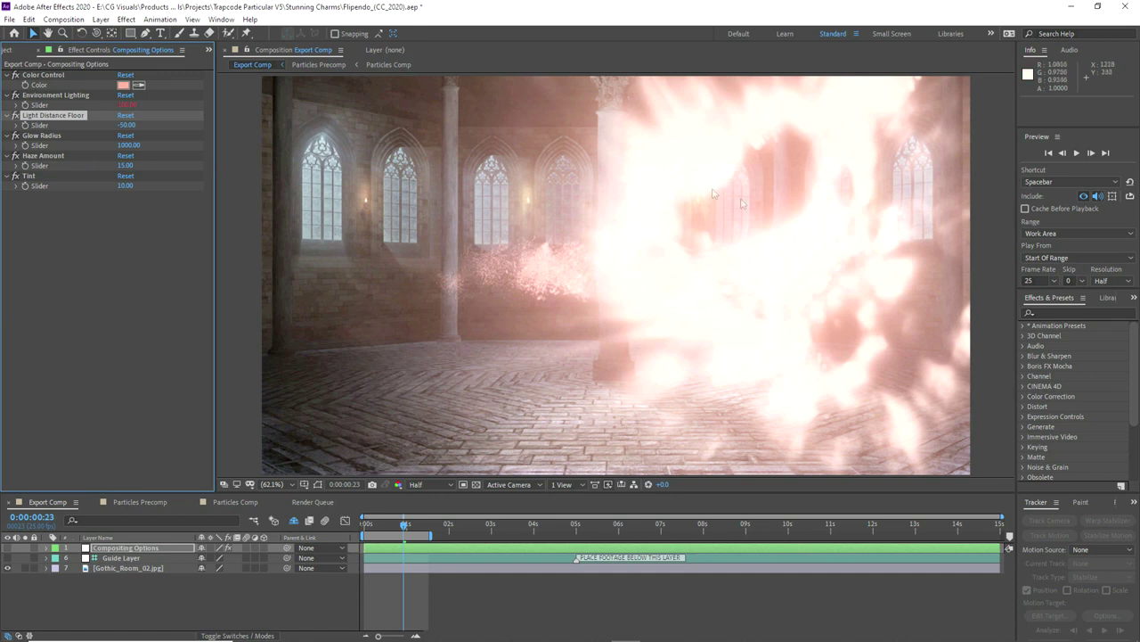
pyautogui.click(126, 124)
pyautogui.moveTo(126, 129); pyautogui.dragTo(158, 125)
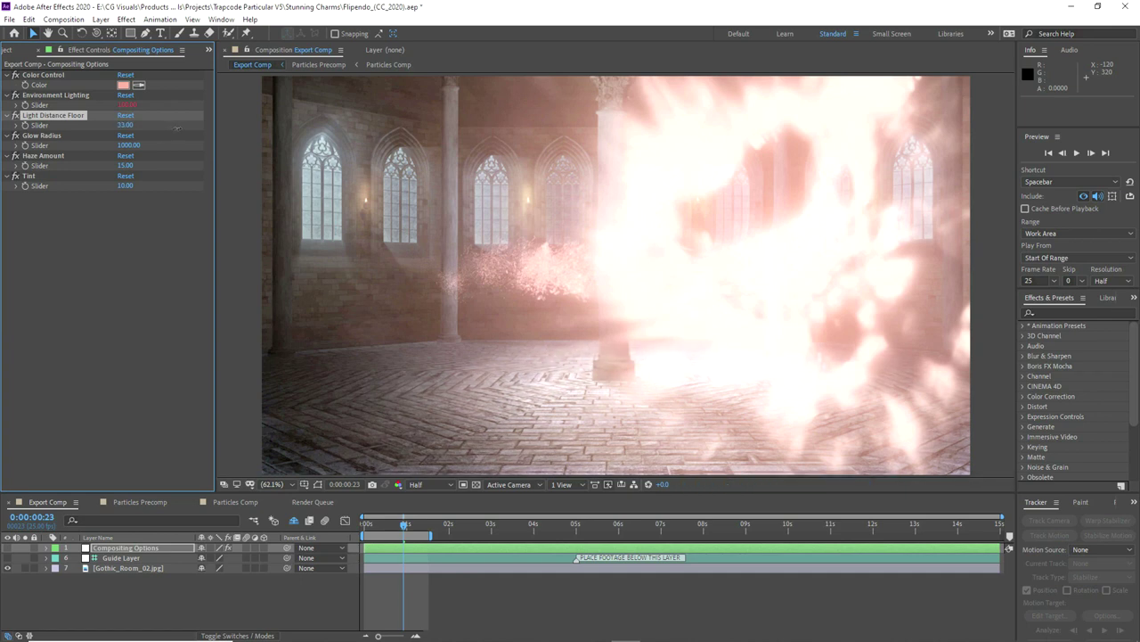
pyautogui.moveTo(140, 131)
pyautogui.mouseDown()
pyautogui.moveTo(91, 142)
pyautogui.moveTo(120, 136)
pyautogui.mouseUp()
# - Lower the Haze Amount to 5 and change the Color Control to a deeper pinkish red
pyautogui.click(126, 221)
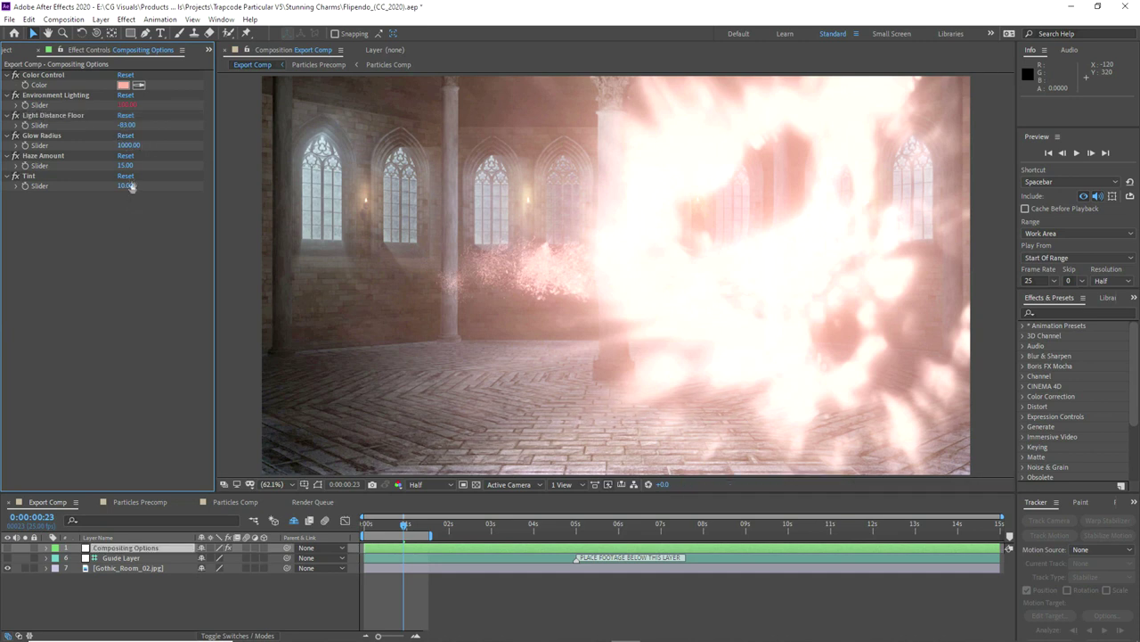
pyautogui.click(124, 86)
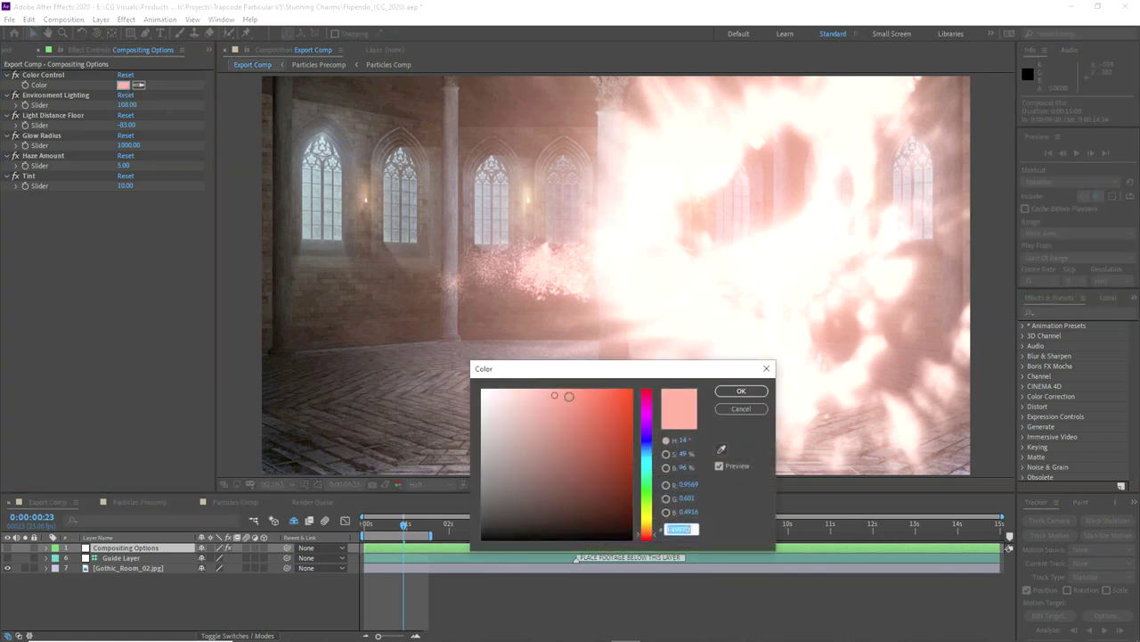
pyautogui.click(578, 395)
pyautogui.moveTo(654, 541); pyautogui.dragTo(647, 541)
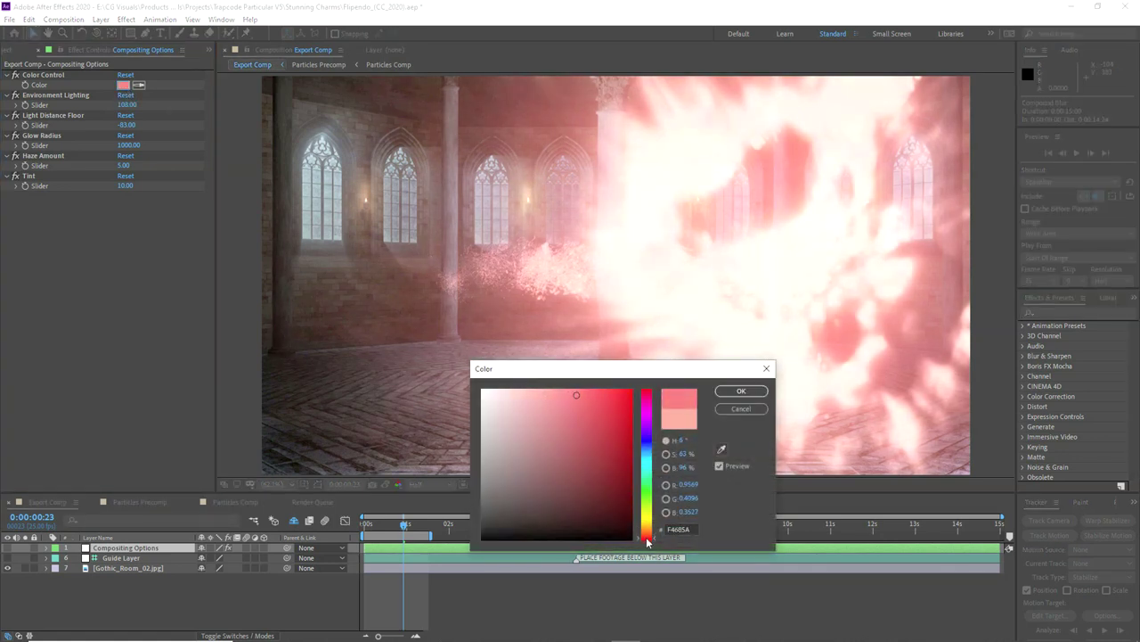
pyautogui.click(738, 390)
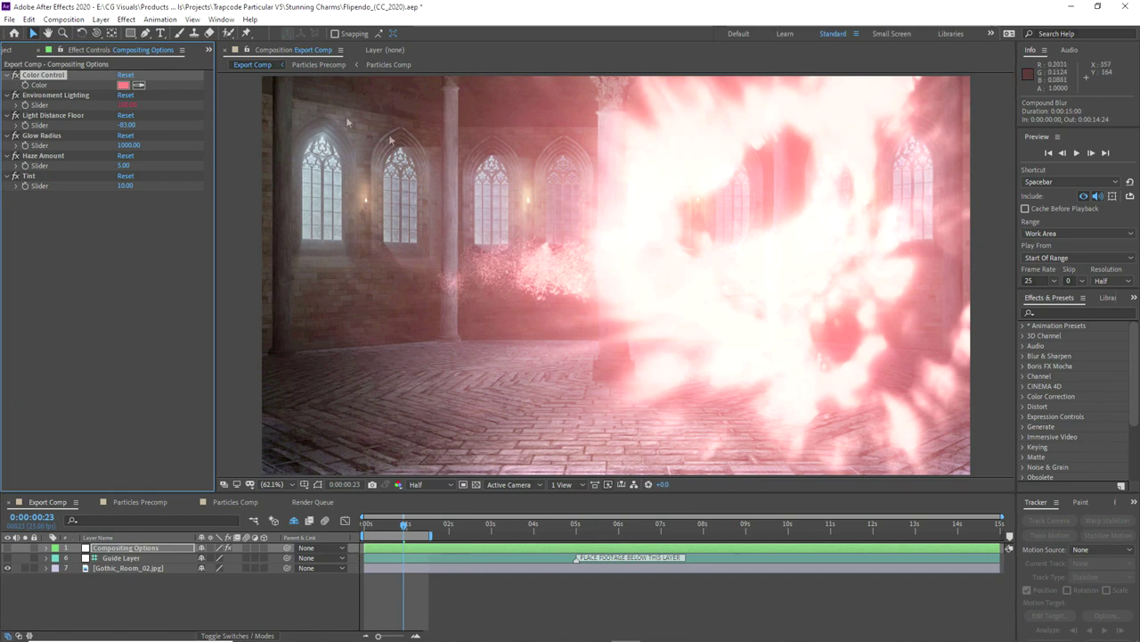
# - Replace the Flipendo project with a new empty one, exit After Effects and minimise the Footage folder window
pyautogui.click(9, 19)
pyautogui.moveTo(25, 35)
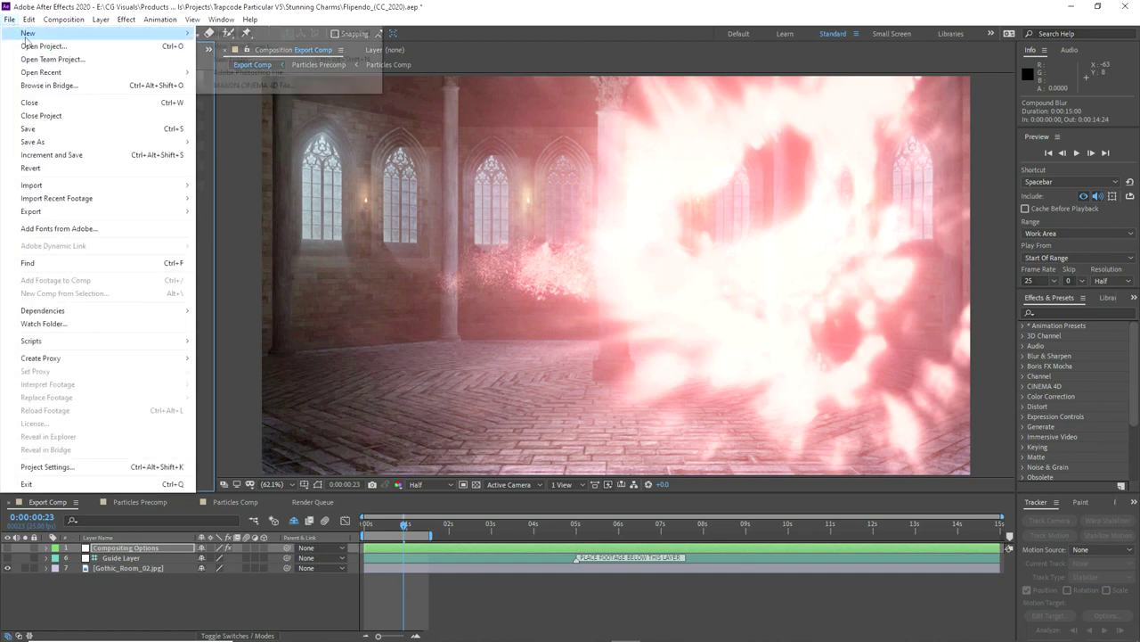
pyautogui.click(228, 33)
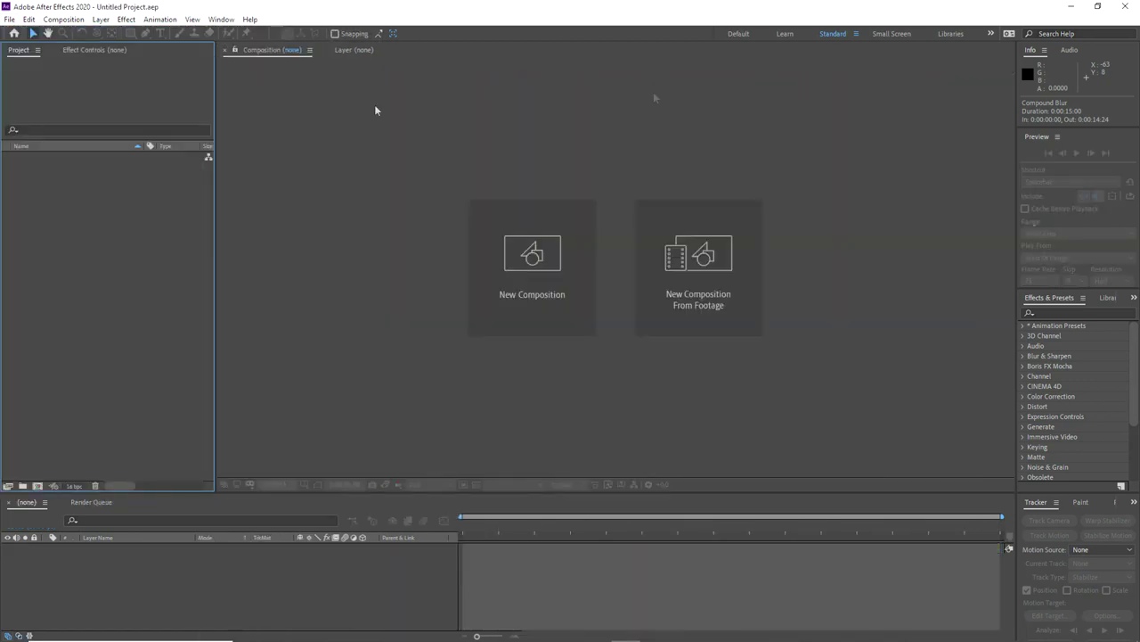
pyautogui.click(1125, 8)
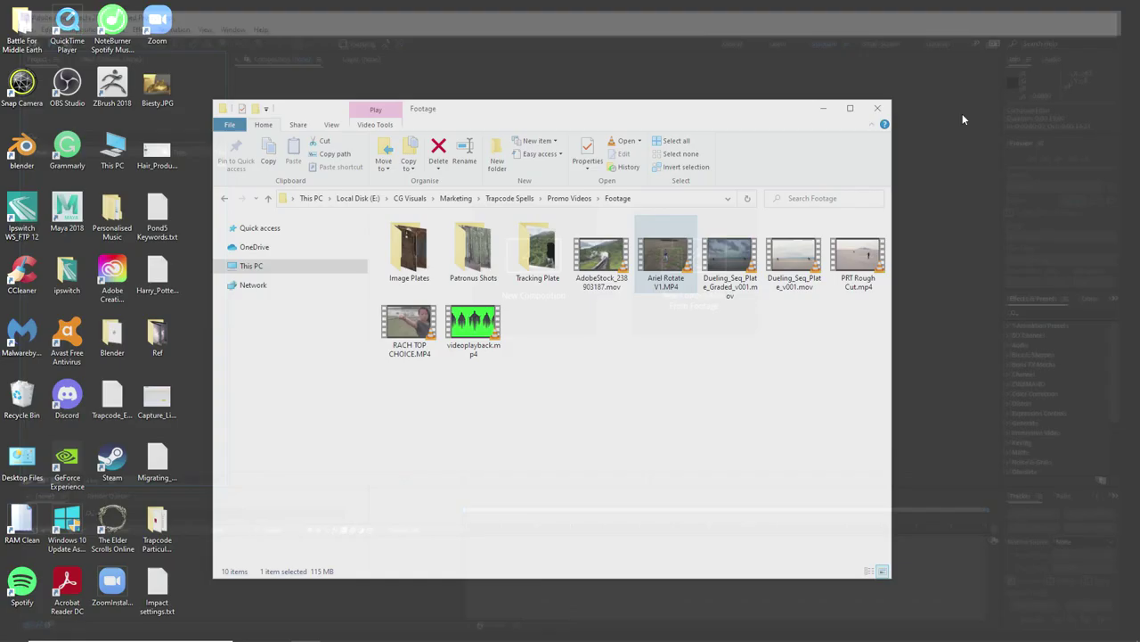
pyautogui.click(822, 109)
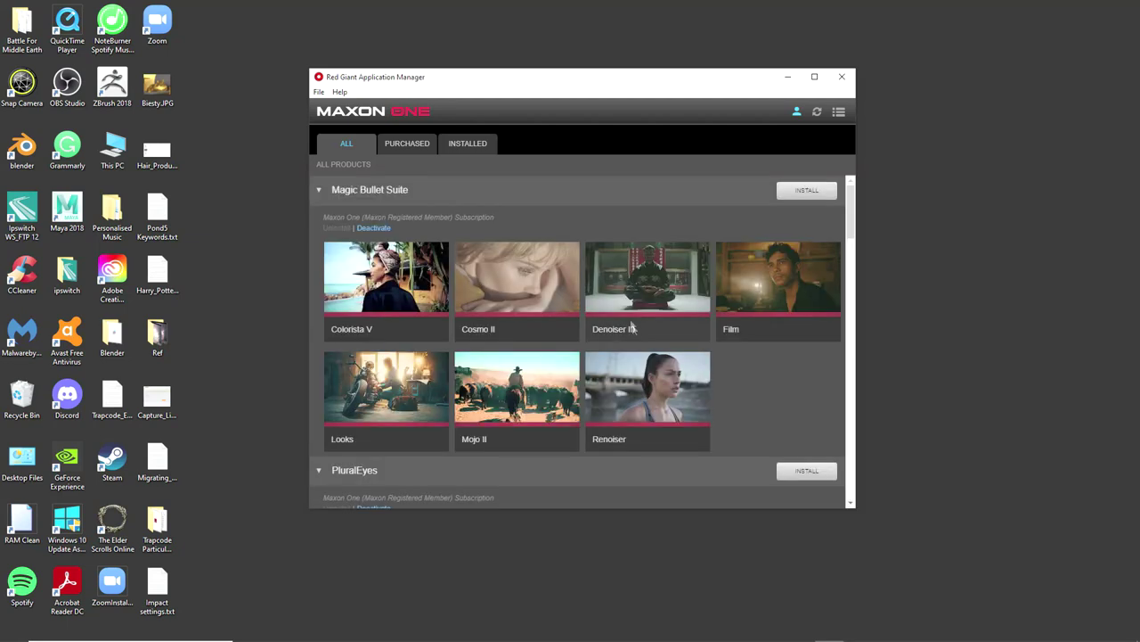
# - In the Red Giant Application Manager, uninstall the existing Trapcode Suite
pyautogui.scroll(-6, 484, 357)
pyautogui.scroll(1, 458, 204)
pyautogui.click(336, 263)
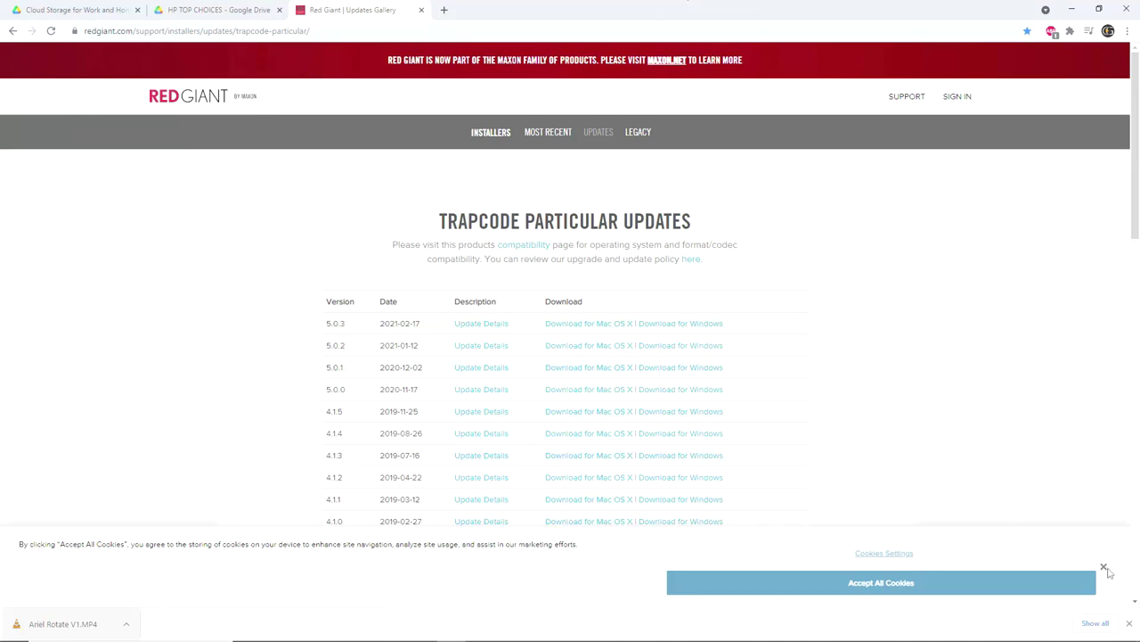
# - On Red Giant's Trapcode Particular updates page, dismiss the downloads bar, close the two Google Drive tabs and minimise the browser
pyautogui.click(1128, 623)
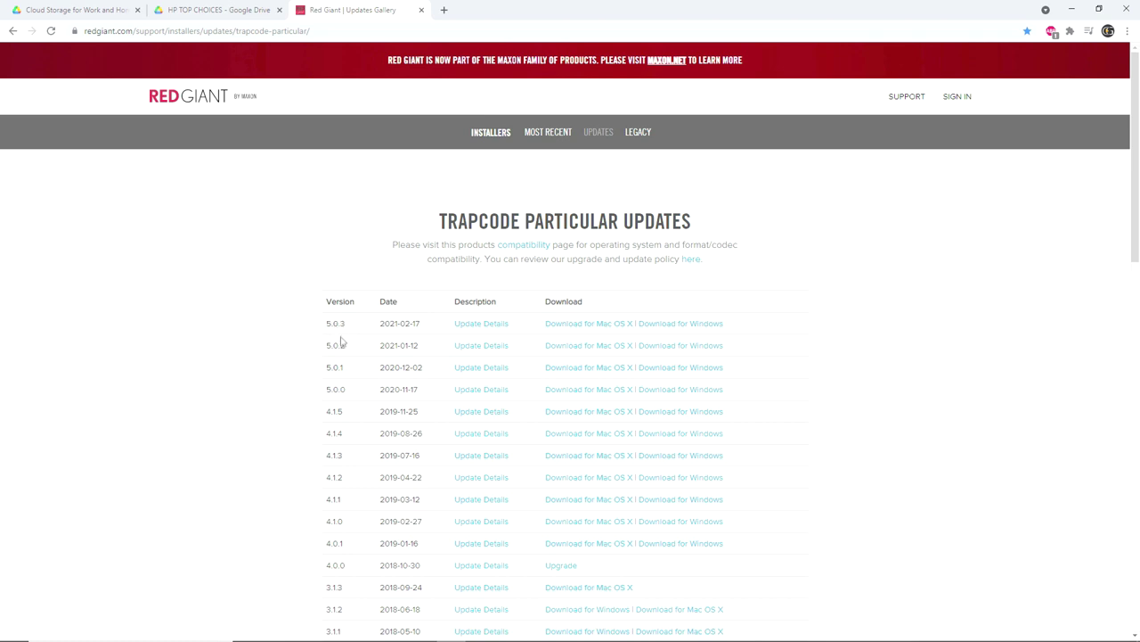
pyautogui.click(137, 10)
pyautogui.click(137, 10)
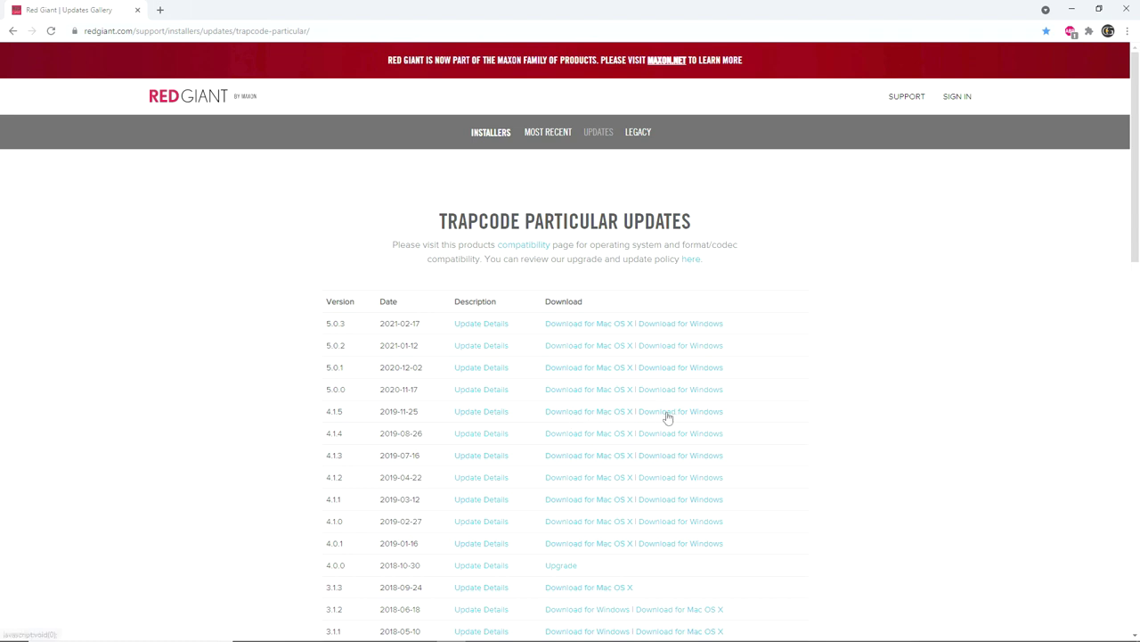
pyautogui.click(1076, 7)
# - Run Trapcode Suite 15.1.6 Installer.exe from the desktop's Trapcode Particular V4.1.5 folder and proceed to plugin selection
pyautogui.doubleClick(156, 524)
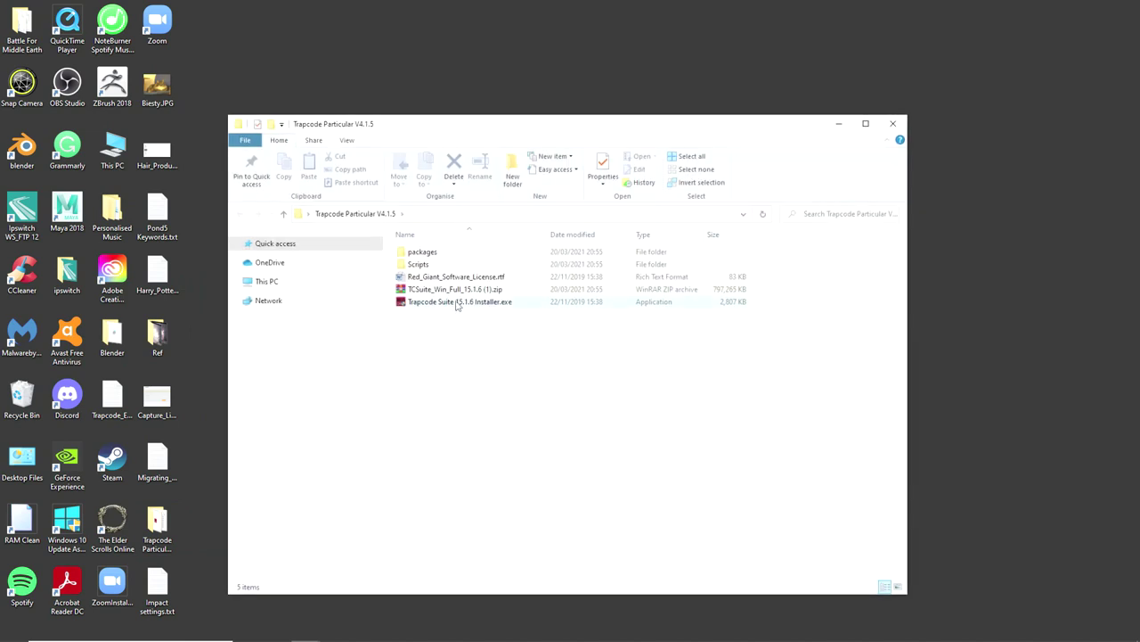
pyautogui.click(457, 305)
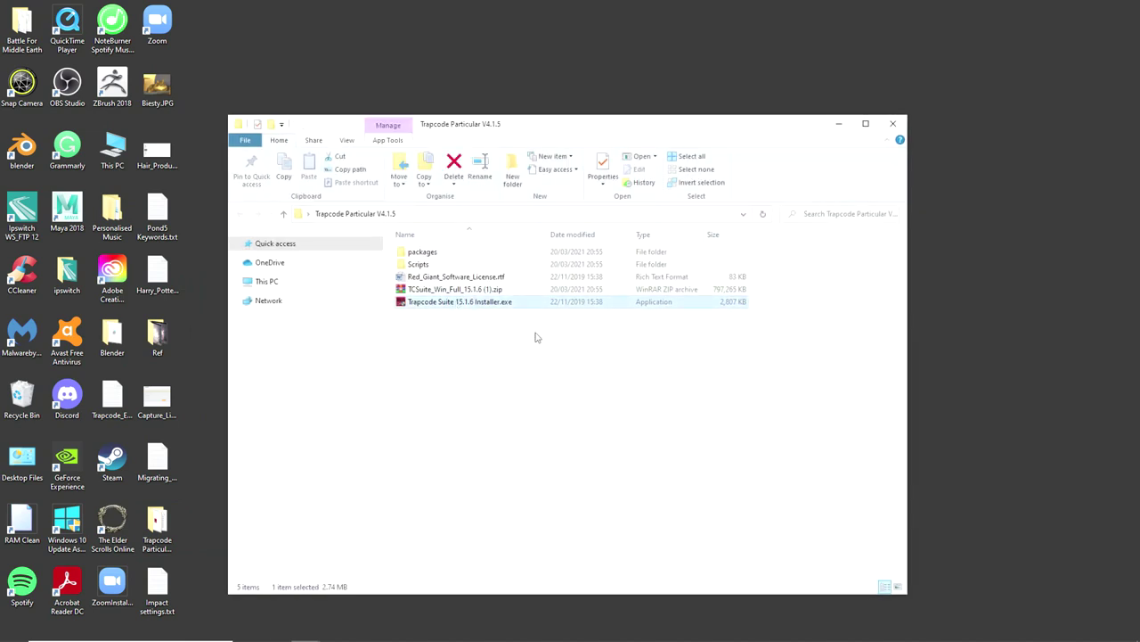
pyautogui.click(702, 403)
pyautogui.click(712, 430)
# - Deselect every plugin except Particular and install Trapcode Suite 15.1.6
pyautogui.click(509, 287)
pyautogui.click(509, 301)
pyautogui.click(508, 314)
pyautogui.click(509, 326)
pyautogui.click(509, 339)
pyautogui.click(509, 353)
pyautogui.click(619, 300)
pyautogui.click(619, 314)
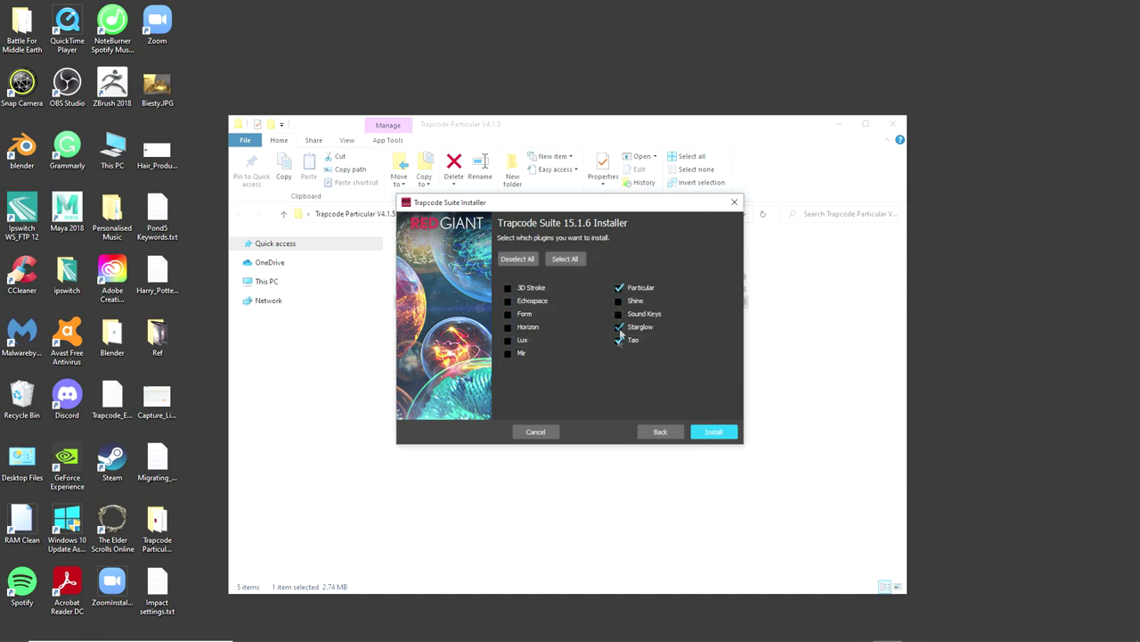
pyautogui.click(712, 434)
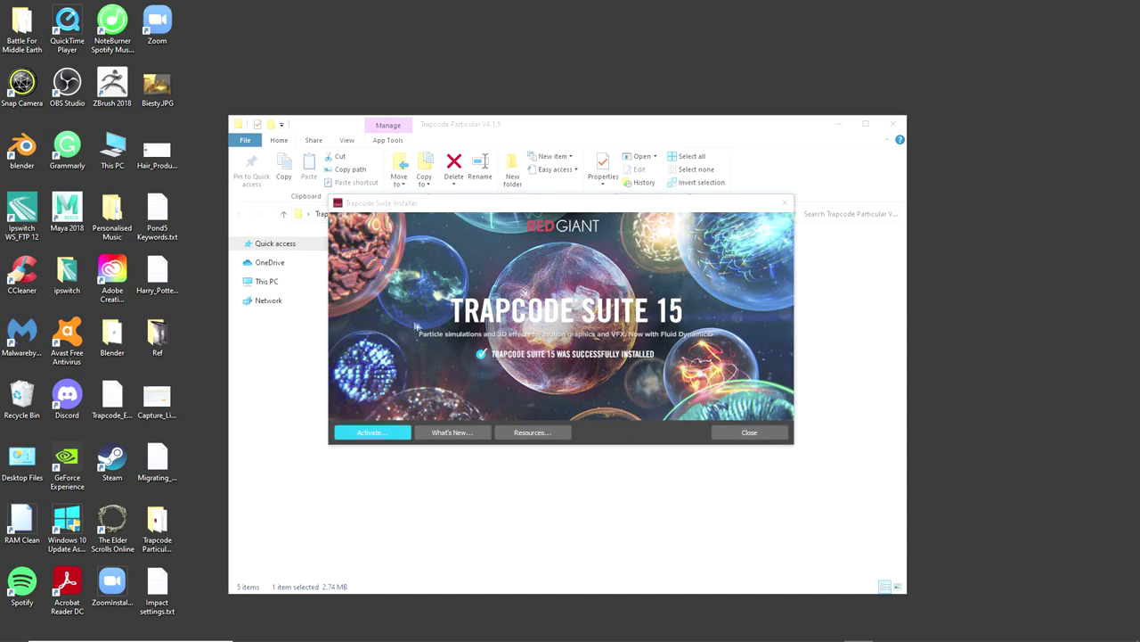
# - Open activation from the finished installer, close the installer folder and check Particular's version under Trapcode Suite 15 in the Application Manager
pyautogui.click(372, 432)
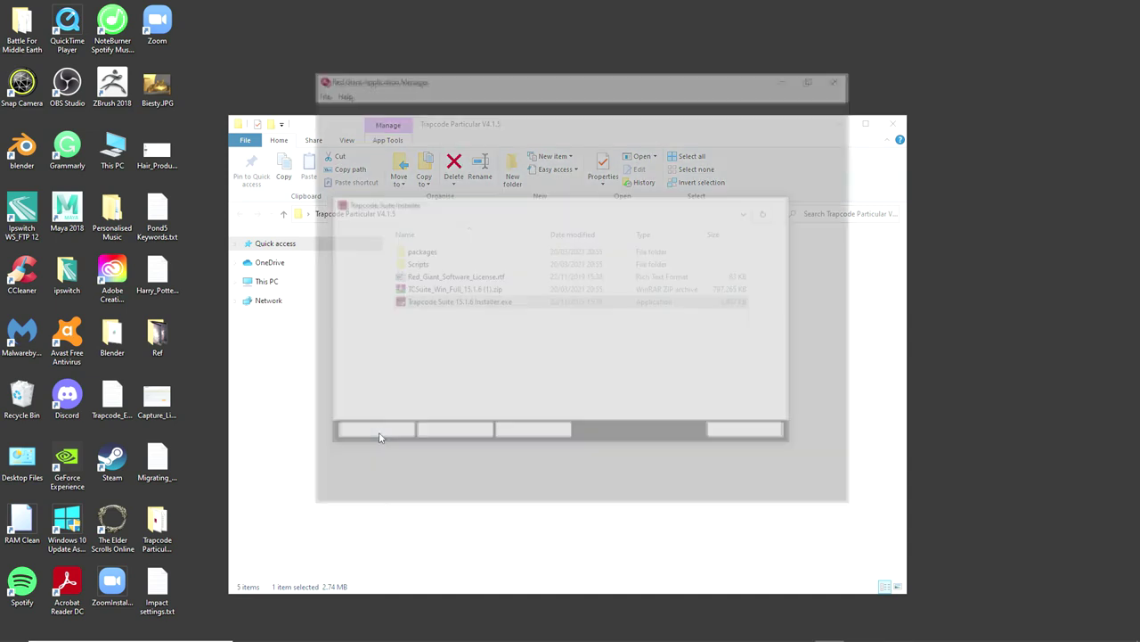
pyautogui.click(893, 123)
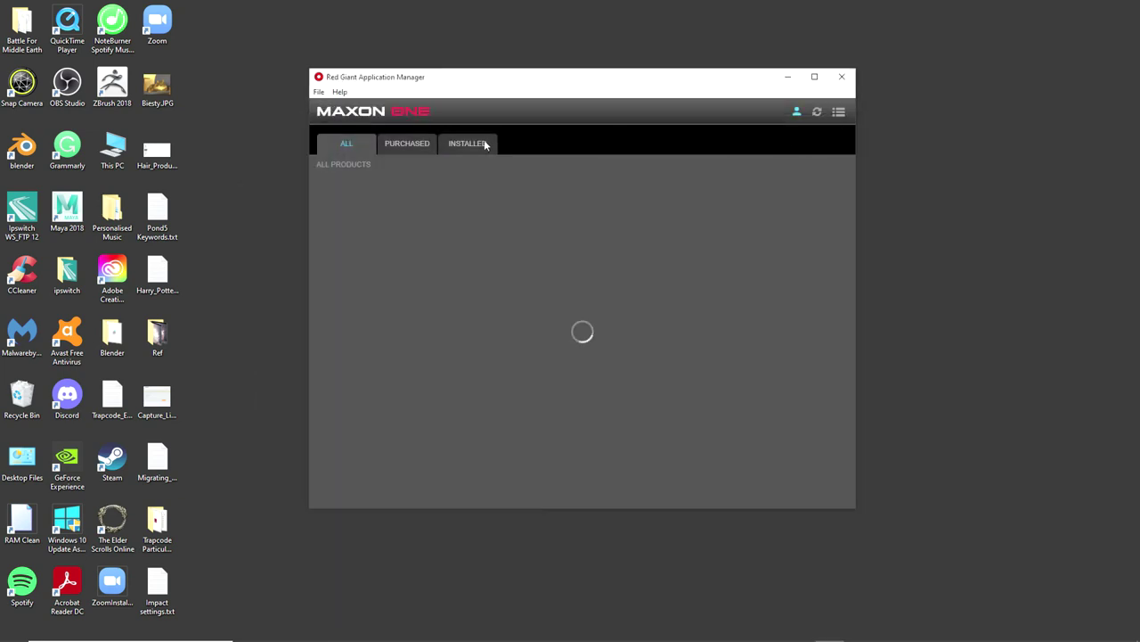
pyautogui.scroll(-10, 586, 300)
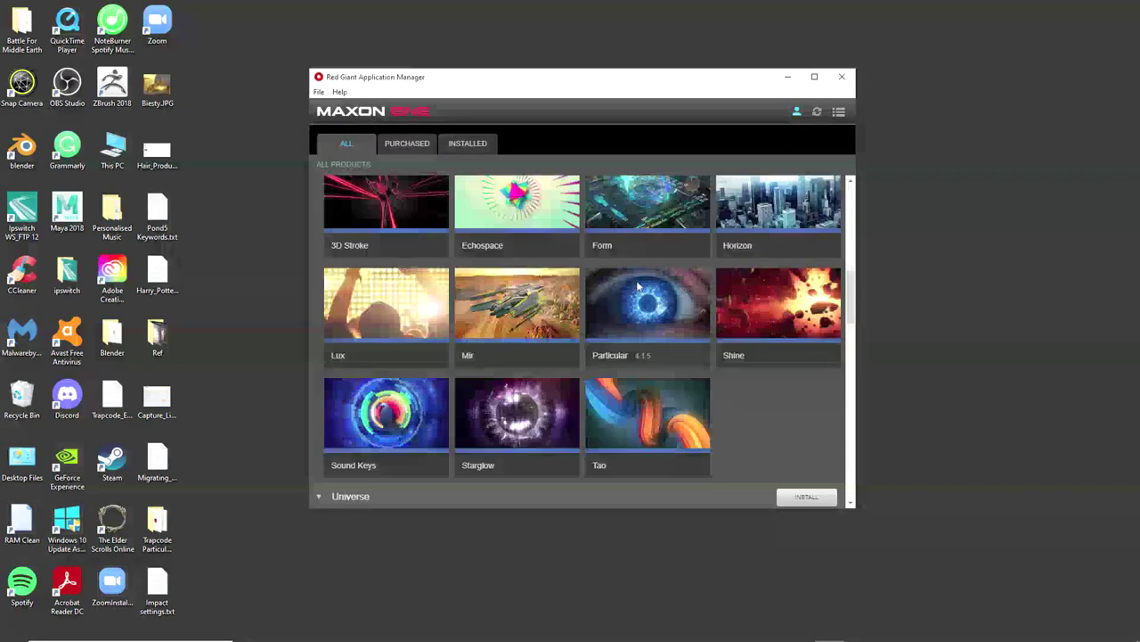
pyautogui.scroll(2, 634, 299)
pyautogui.scroll(-2, 630, 312)
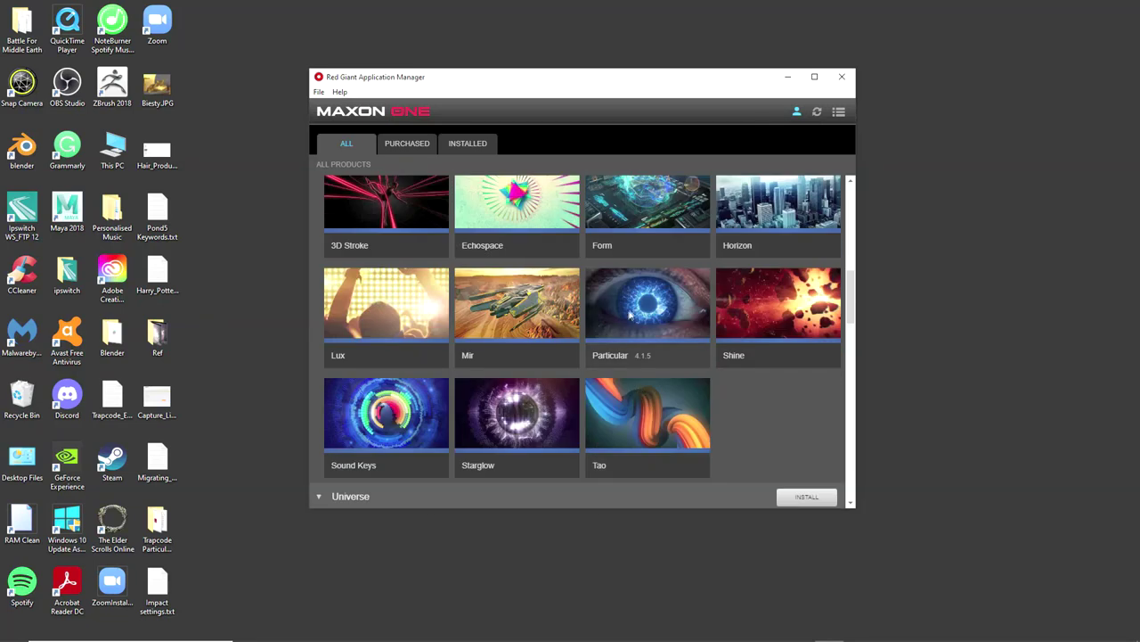
pyautogui.scroll(1, 627, 297)
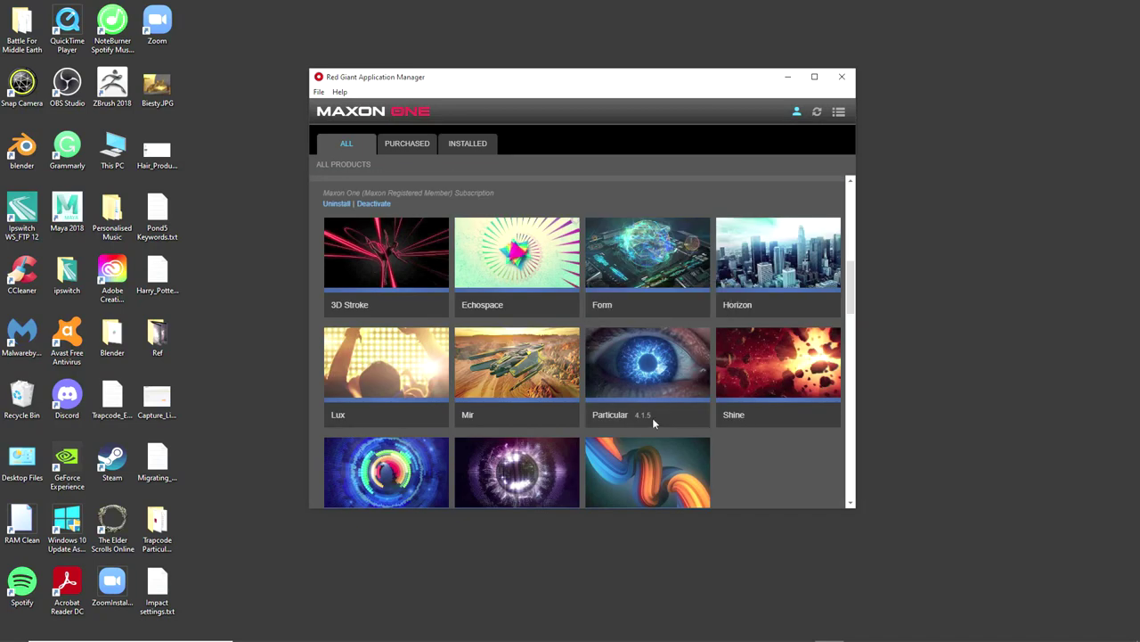
pyautogui.scroll(2, 644, 420)
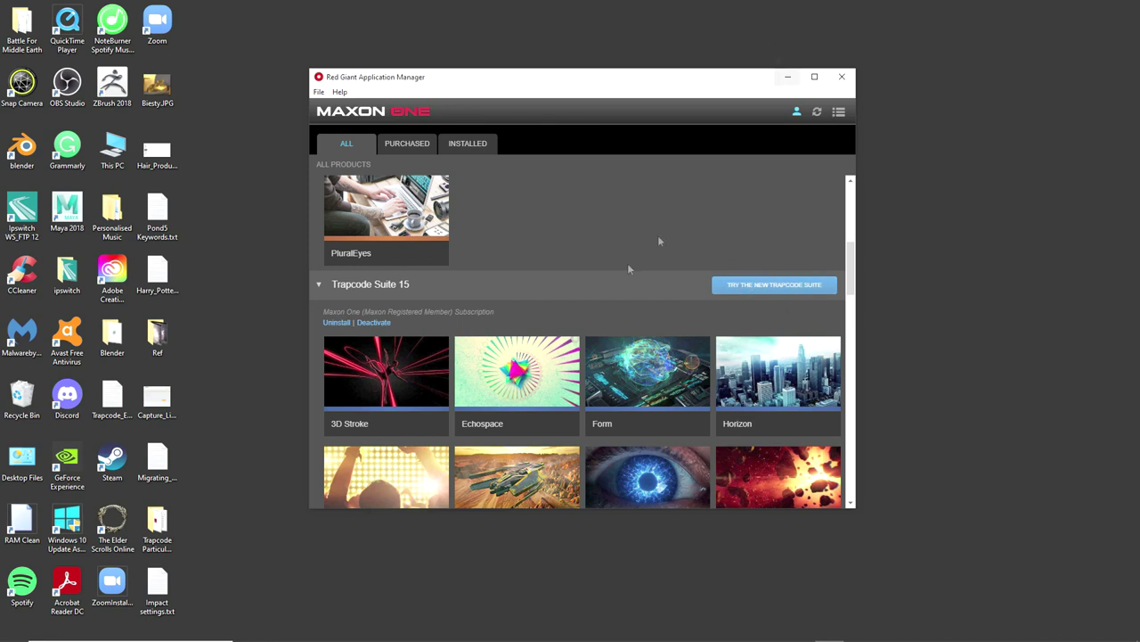
pyautogui.scroll(-2, 518, 377)
pyautogui.scroll(3, 628, 418)
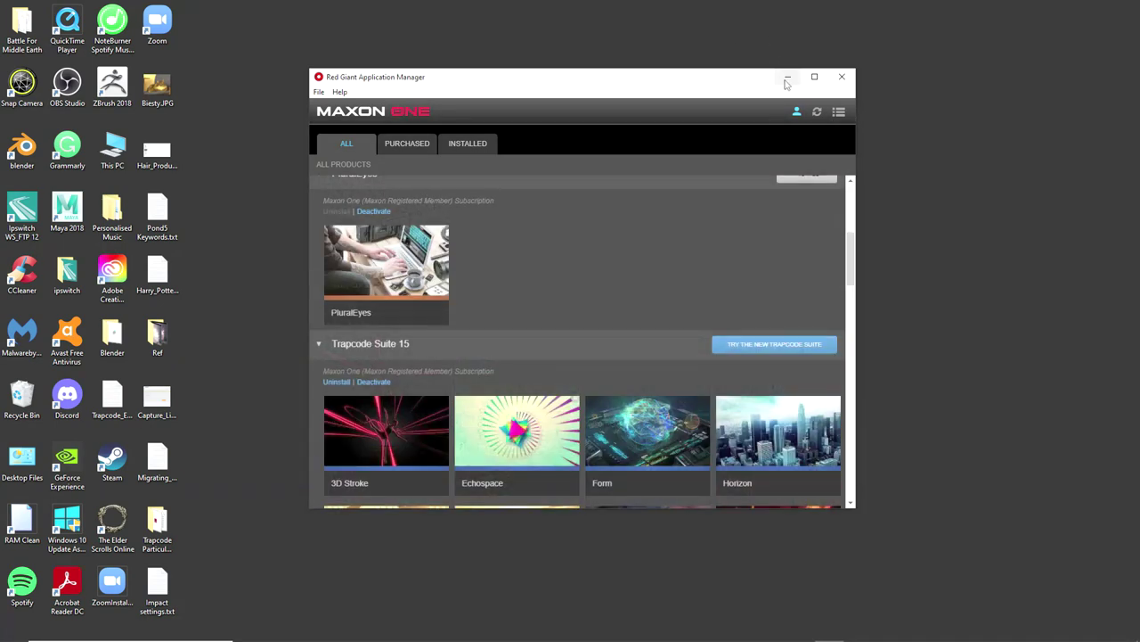
pyautogui.click(787, 78)
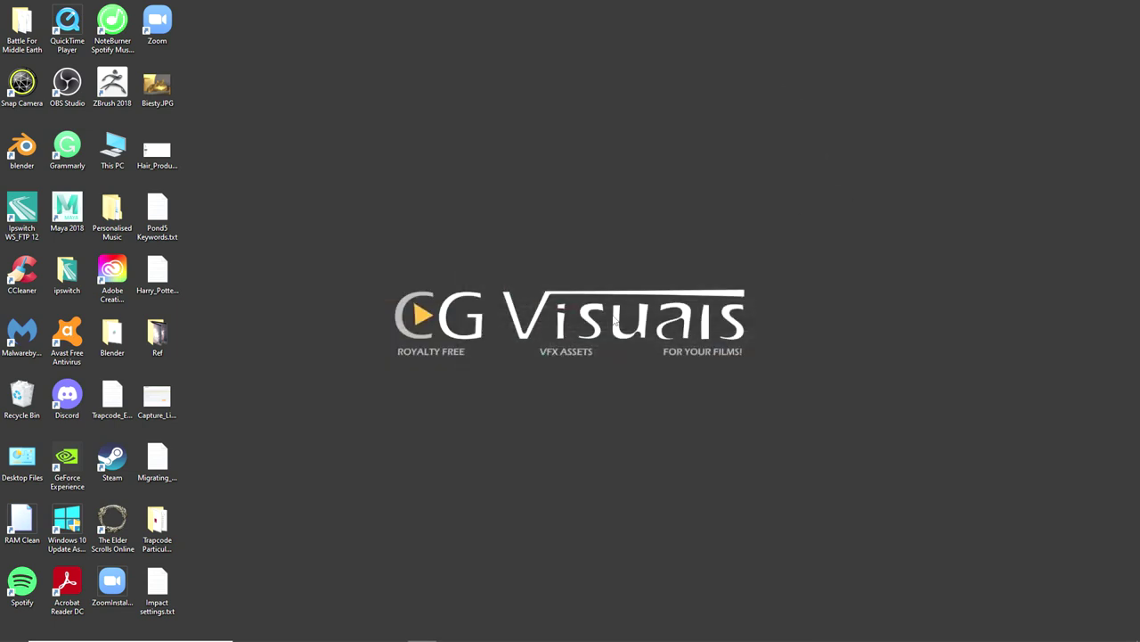
# - Launch After Effects and bring up the Trapcode Spells project folders for Trapcode Particular V4.1.5 to open a project
pyautogui.moveTo(422, 638)
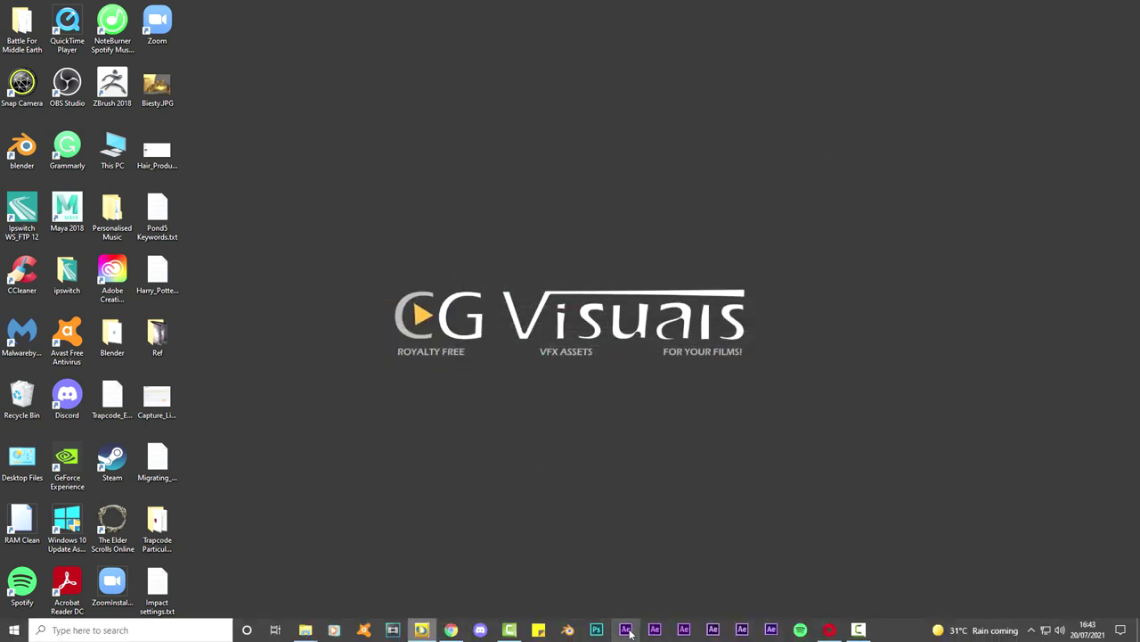
pyautogui.click(626, 630)
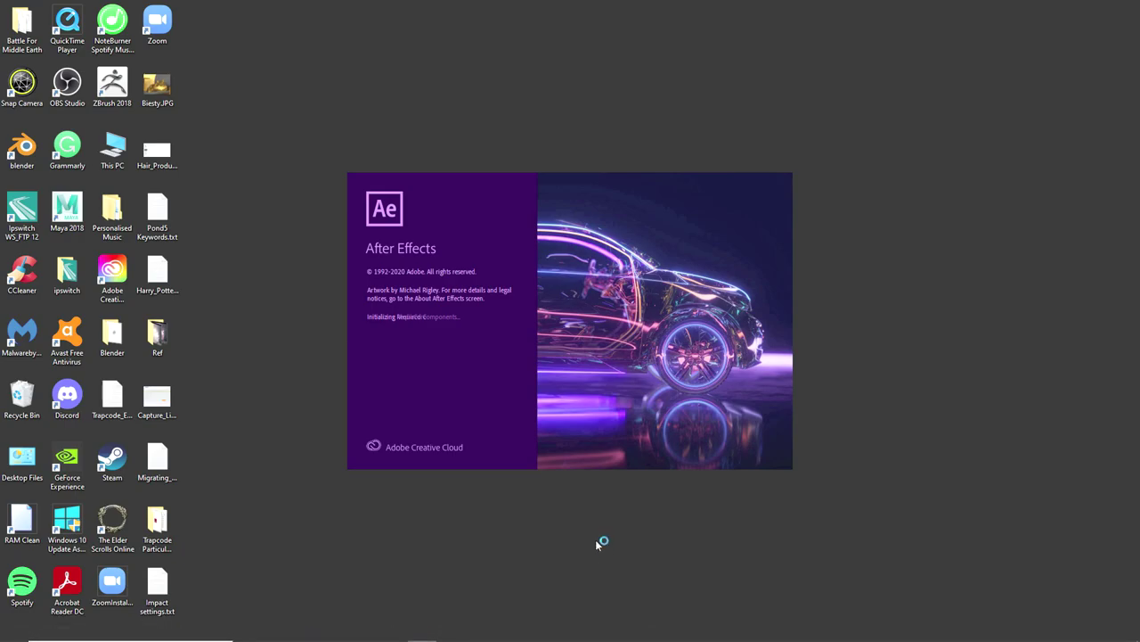
pyautogui.click(9, 19)
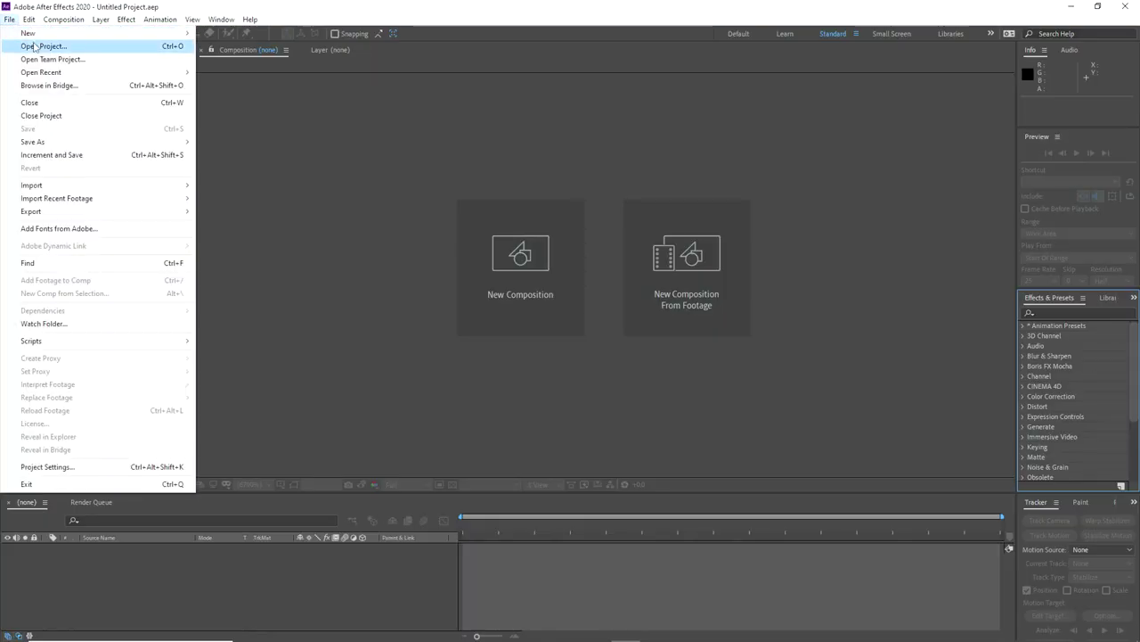
pyautogui.click(45, 45)
pyautogui.click(521, 149)
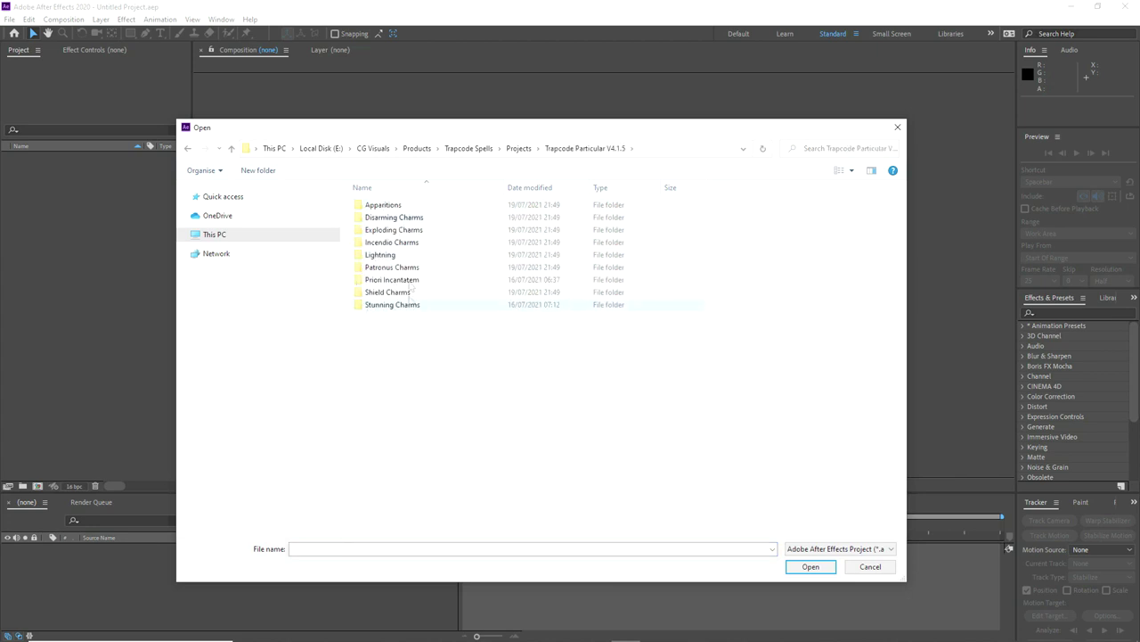
# - Open Expelliarmus_(CC_2020).aep from the Disarming Charms folder under Trapcode Particular V4.1.5
pyautogui.doubleClick(381, 306)
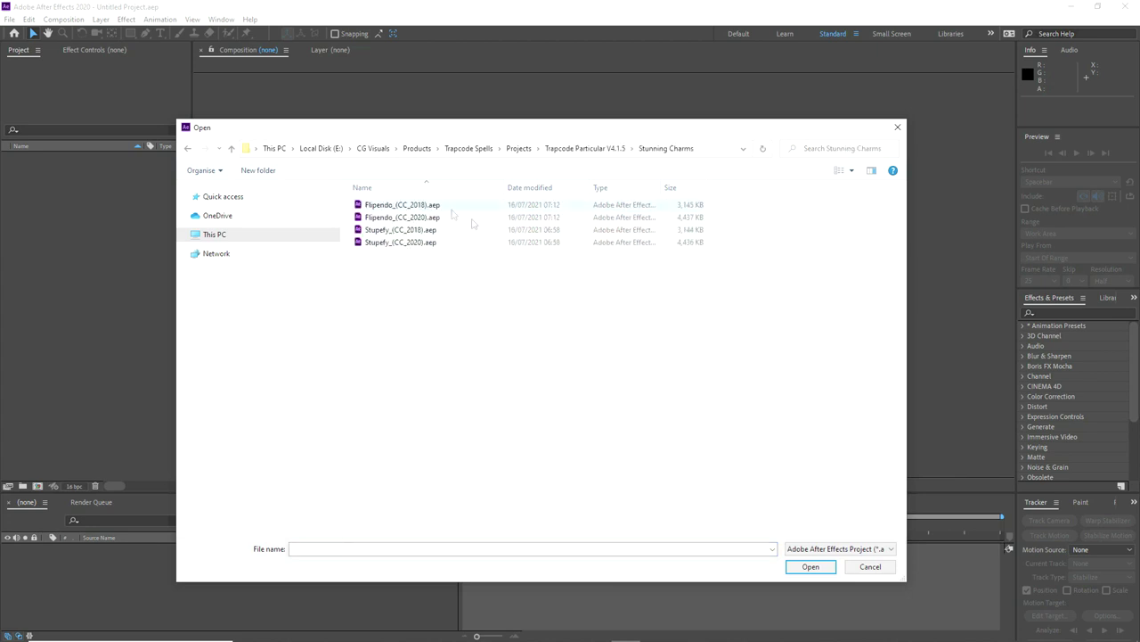
pyautogui.click(594, 149)
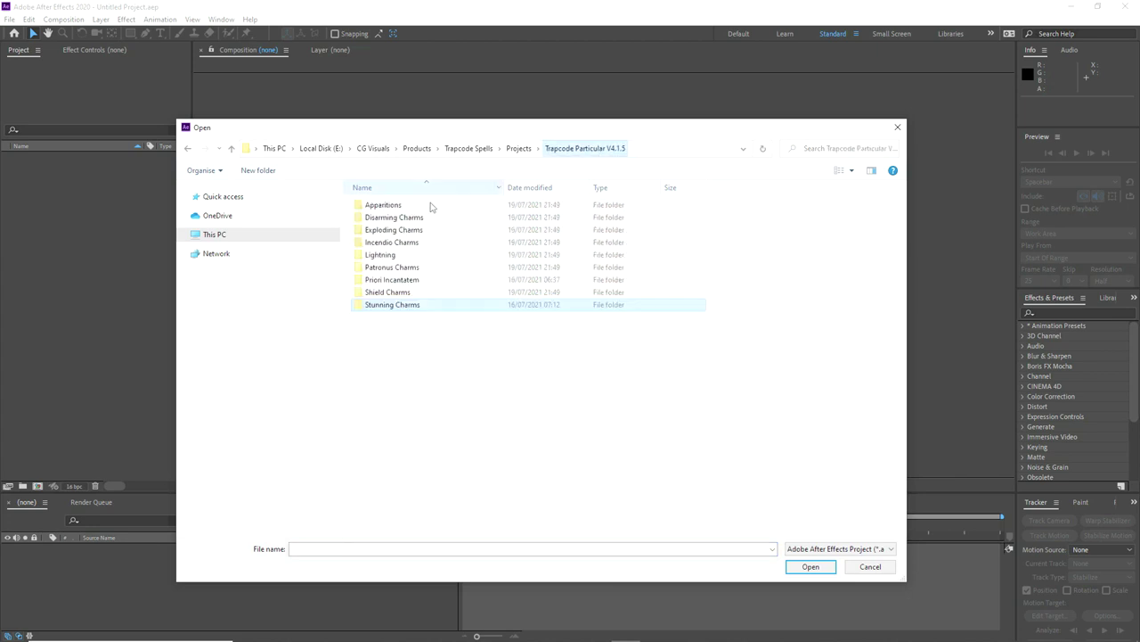
pyautogui.doubleClick(386, 219)
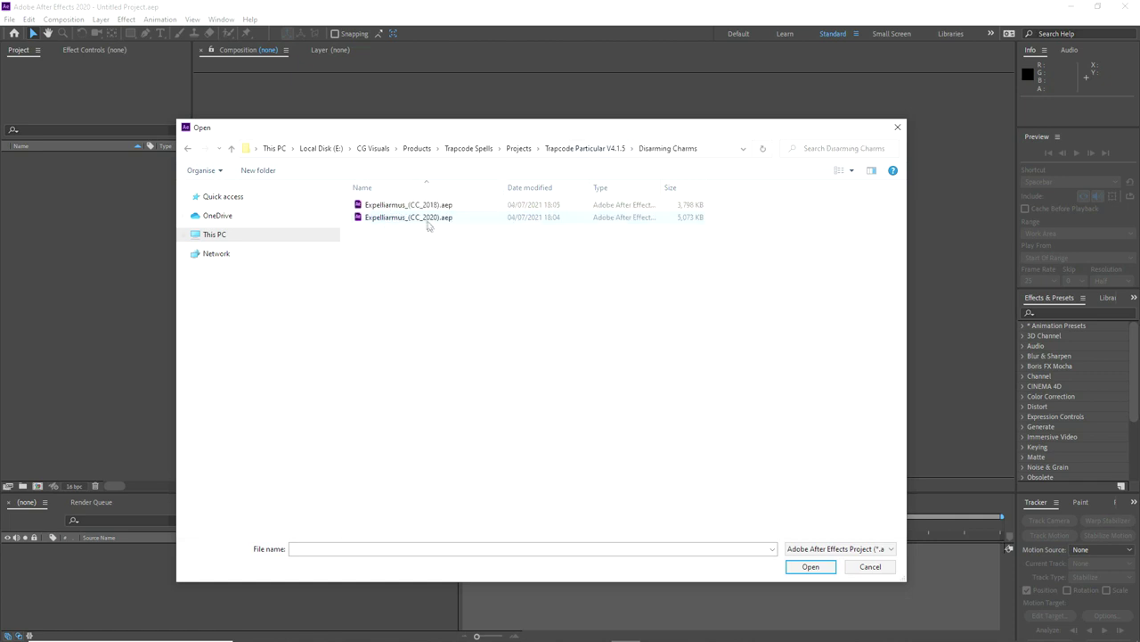
pyautogui.click(405, 218)
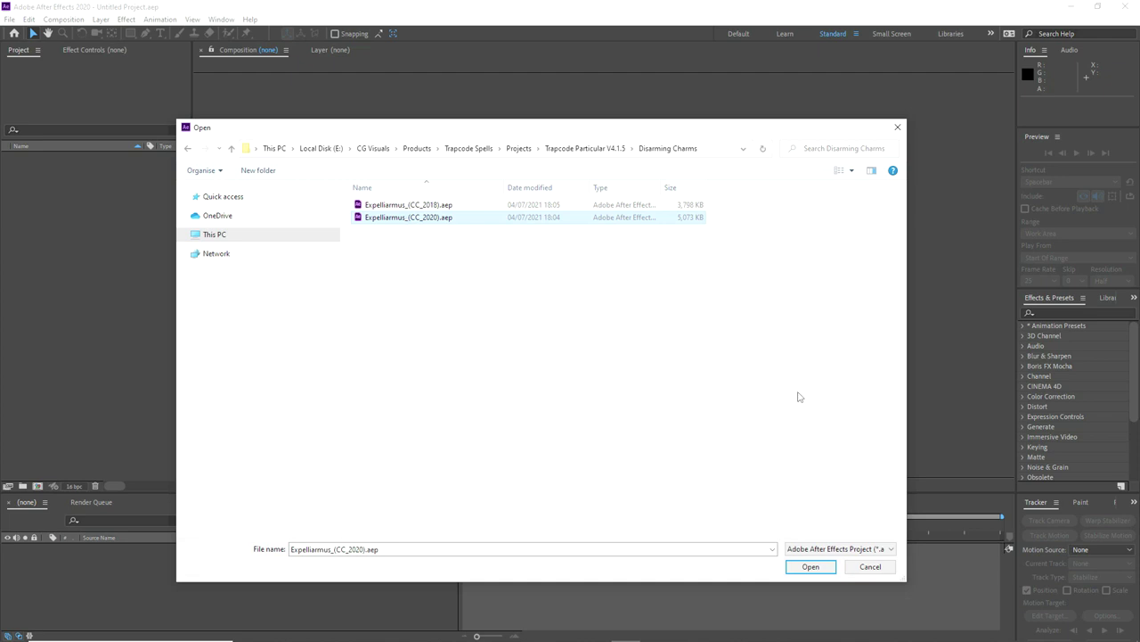
pyautogui.click(808, 567)
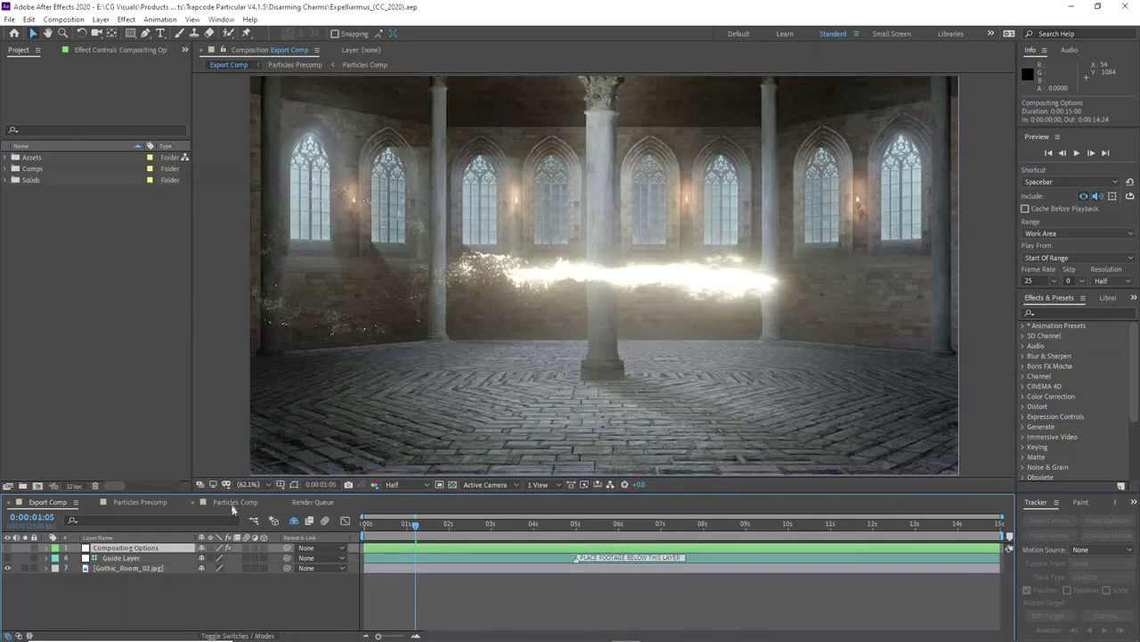
# - Reveal the hidden shy layers in Particles Comp and move the current time to 0:00:00:08
pyautogui.click(233, 503)
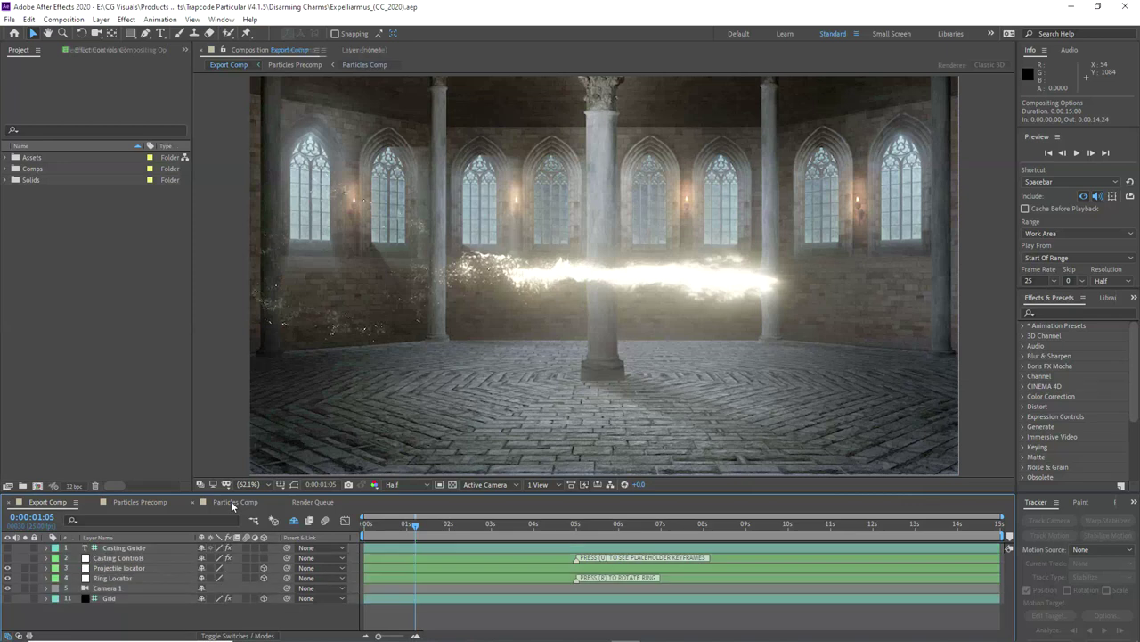
pyautogui.click(292, 521)
pyautogui.scroll(-2, 119, 584)
pyautogui.scroll(2, 119, 584)
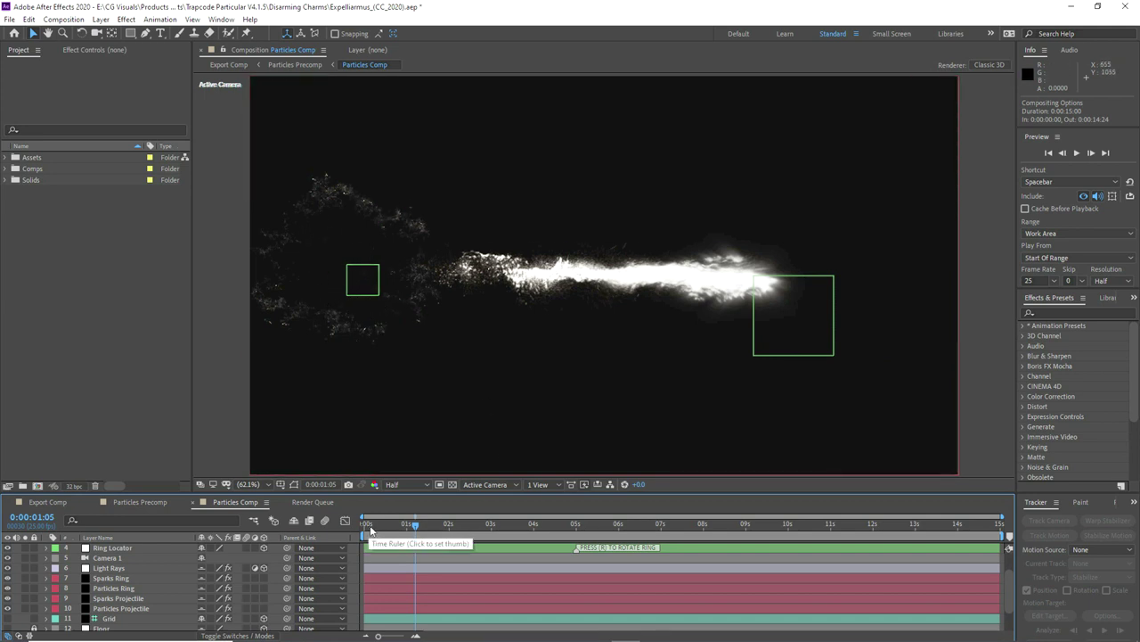
pyautogui.click(370, 525)
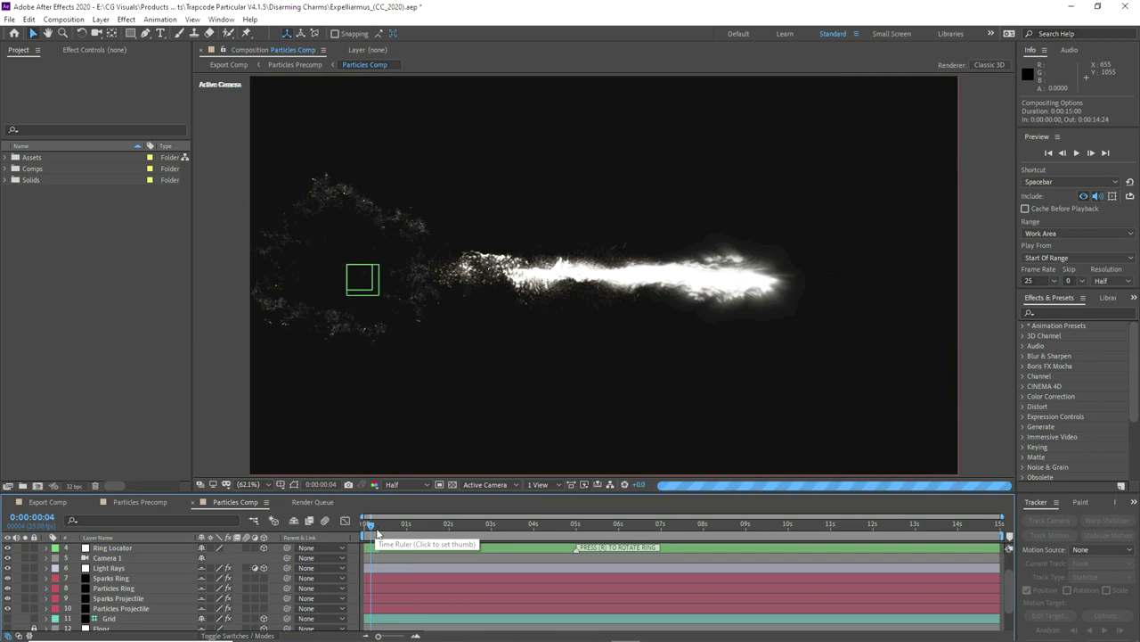
pyautogui.click(378, 525)
pyautogui.click(350, 275)
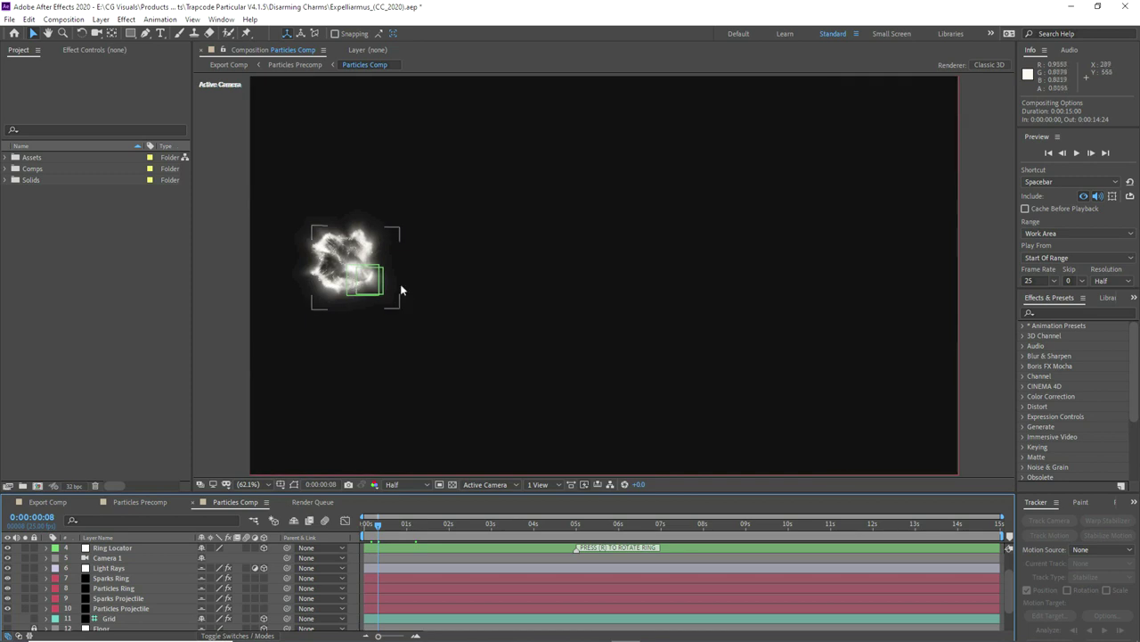
# - Import Ariel Rotate V1.MP4, create a composition from the clip and preview the footage
pyautogui.hotkey('ctrl', 'alt', '0')
pyautogui.moveTo(891, 285); pyautogui.dragTo(58, 237)
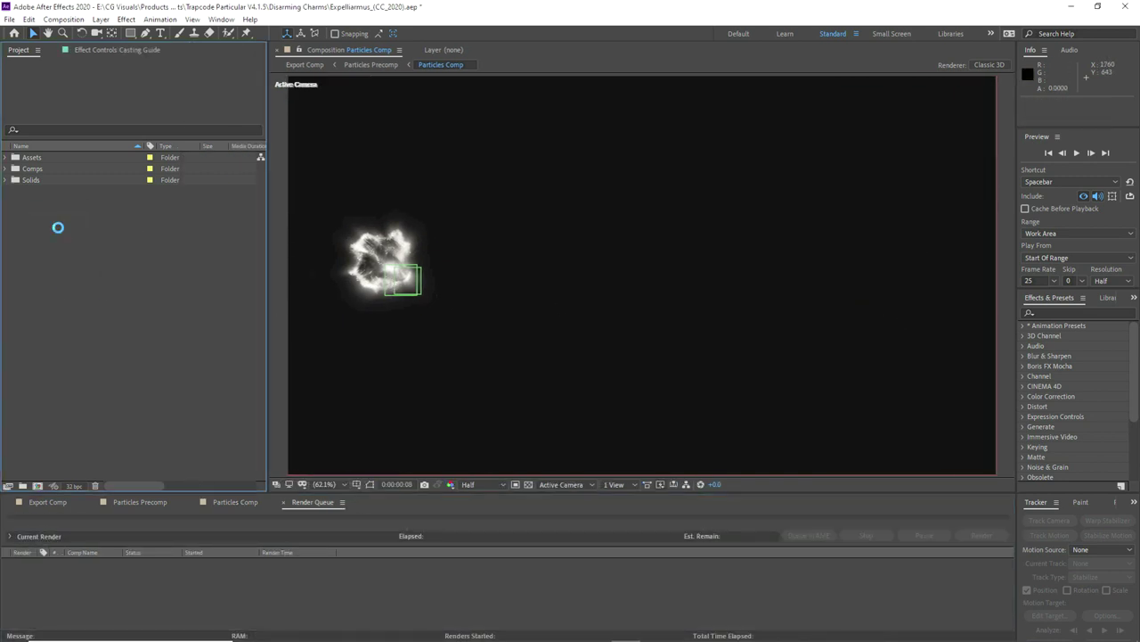
pyautogui.moveTo(36, 155); pyautogui.dragTo(37, 487)
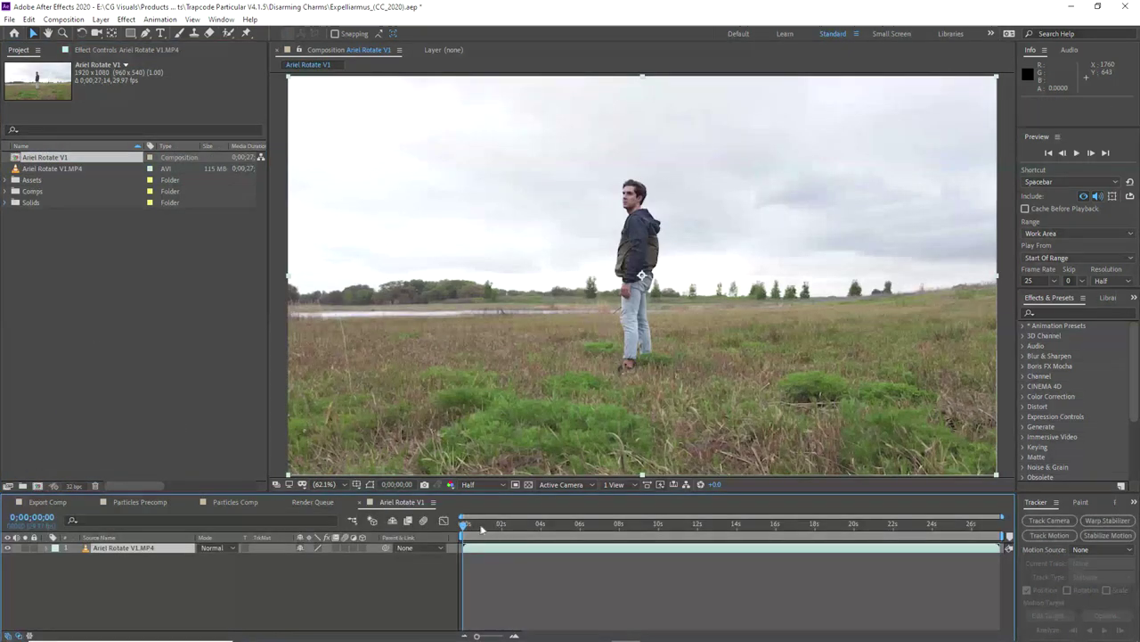
pyautogui.click(514, 526)
pyautogui.press('space')
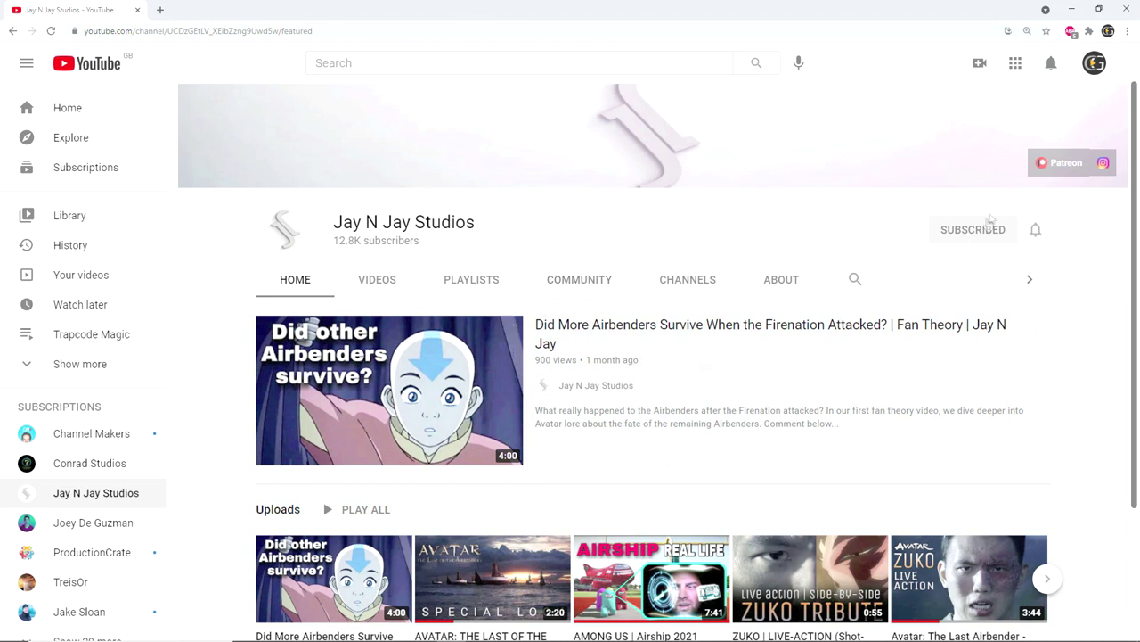
# - Switch to the browser, look through the Instagram pages officialjaynjay and liveactionavatar, and close the tabs
pyautogui.click(1104, 164)
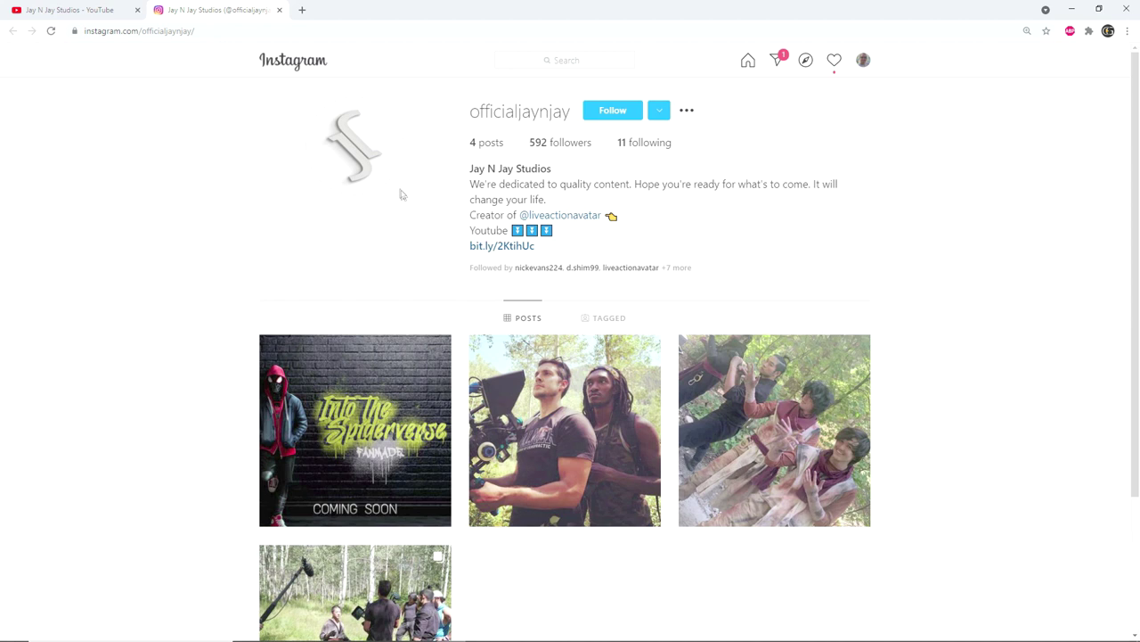
pyautogui.click(559, 217)
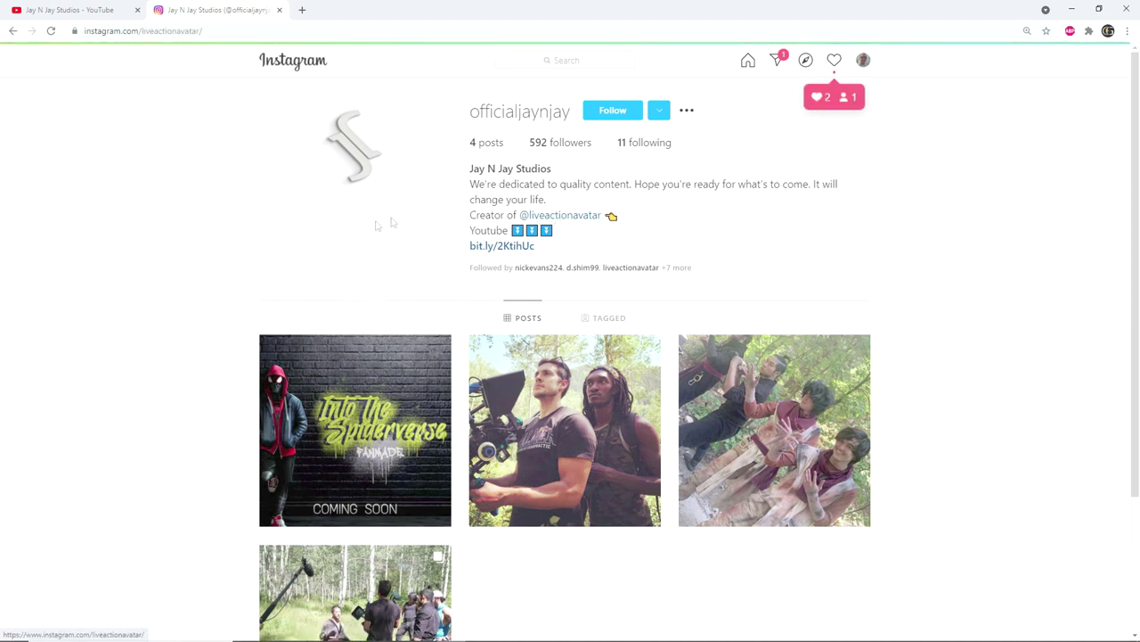
pyautogui.scroll(-1, 653, 172)
pyautogui.scroll(1, 641, 170)
pyautogui.scroll(-2, 761, 148)
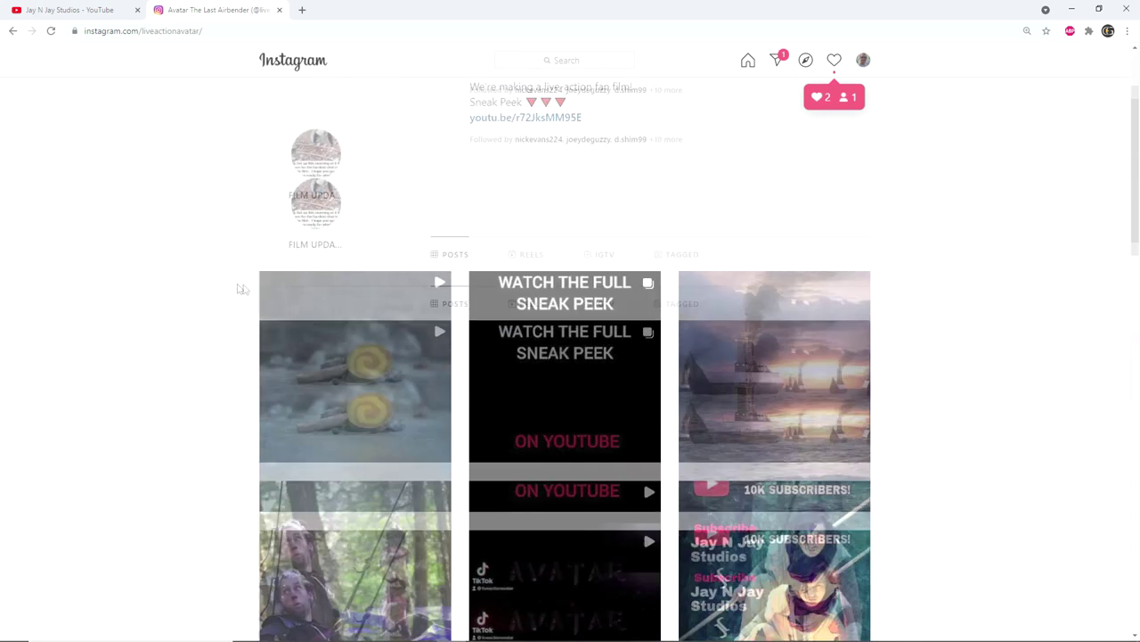
pyautogui.scroll(-4, 535, 322)
pyautogui.scroll(-1, 535, 323)
pyautogui.scroll(2, 348, 365)
pyautogui.scroll(-5, 347, 366)
pyautogui.scroll(4, 356, 445)
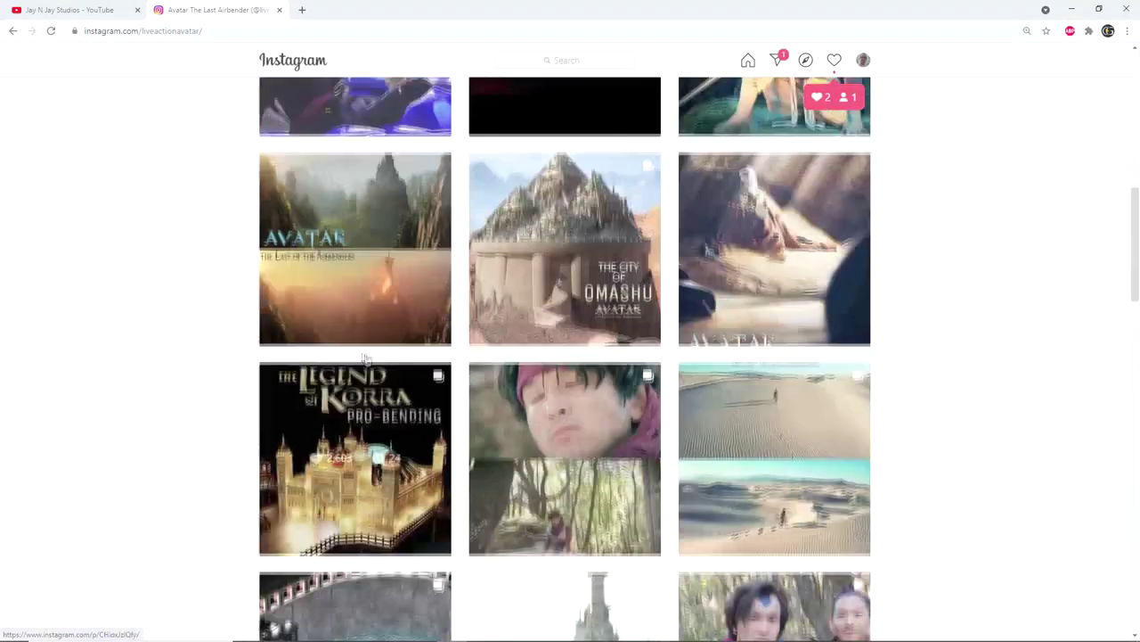
pyautogui.scroll(10, 364, 358)
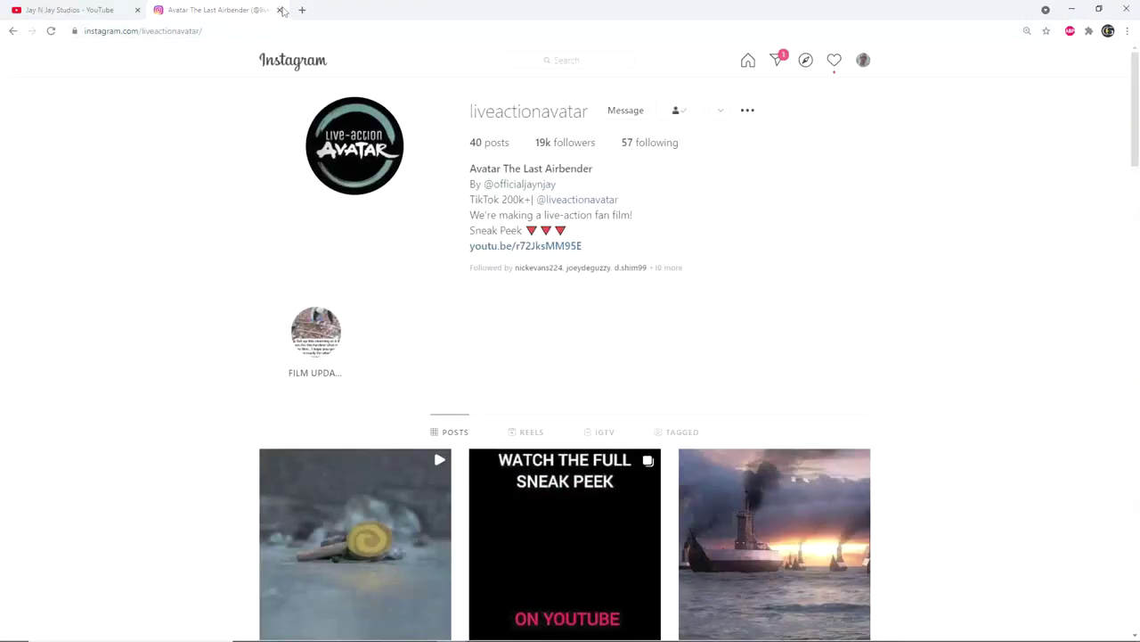
pyautogui.click(281, 10)
pyautogui.click(139, 10)
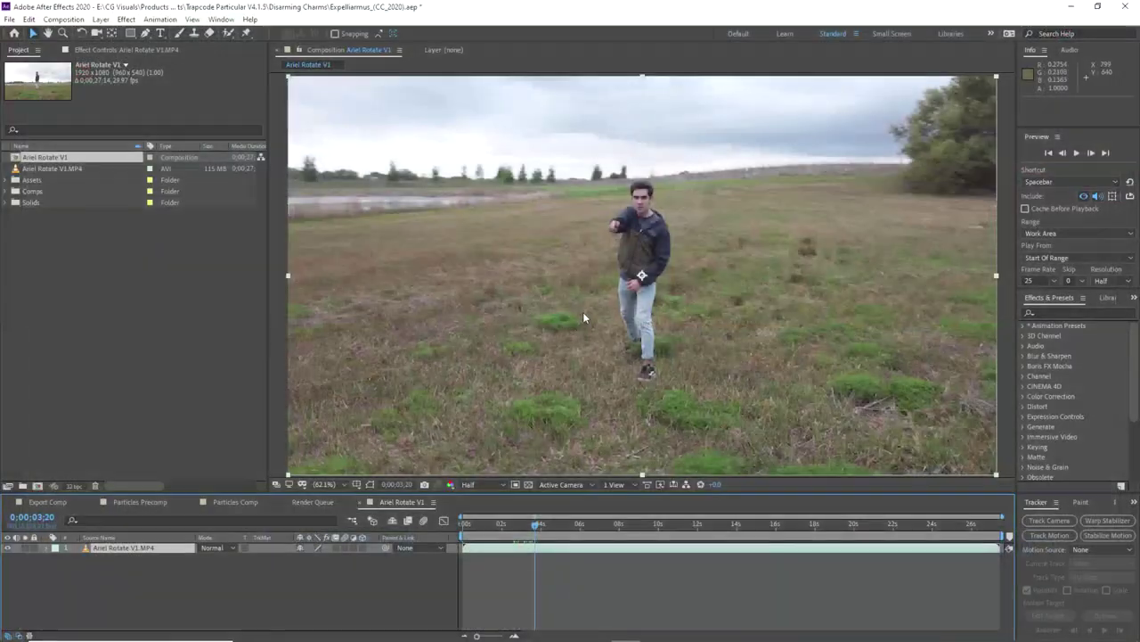
# - In After Effects, end the Ariel Rotate V1 work area at 0;00;03;06 and preview that range
pyautogui.moveTo(530, 525); pyautogui.dragTo(490, 540)
pyautogui.moveTo(1005, 535); pyautogui.dragTo(527, 535)
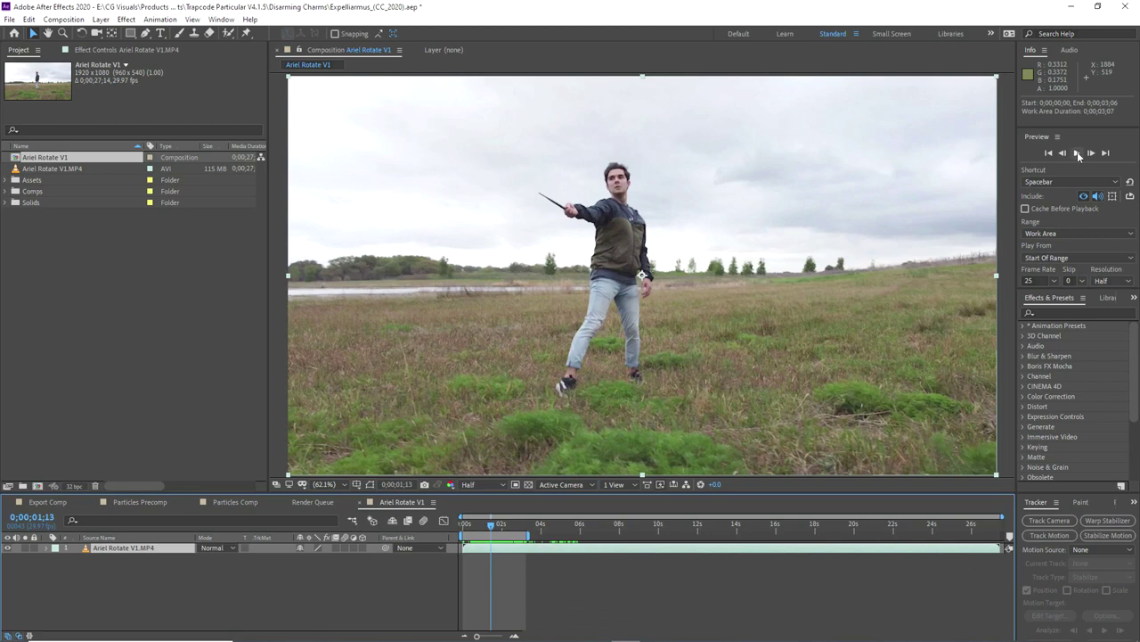
pyautogui.click(1078, 153)
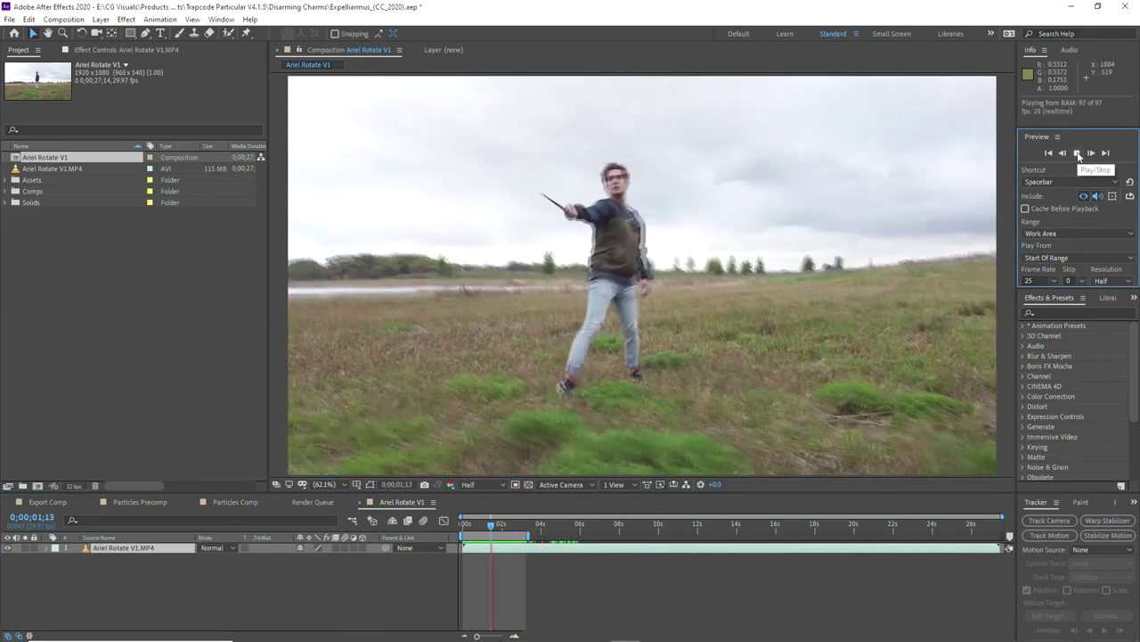
pyautogui.press('space')
pyautogui.moveTo(517, 525)
pyautogui.mouseDown()
pyautogui.moveTo(507, 524)
pyautogui.moveTo(517, 525)
pyautogui.mouseUp()
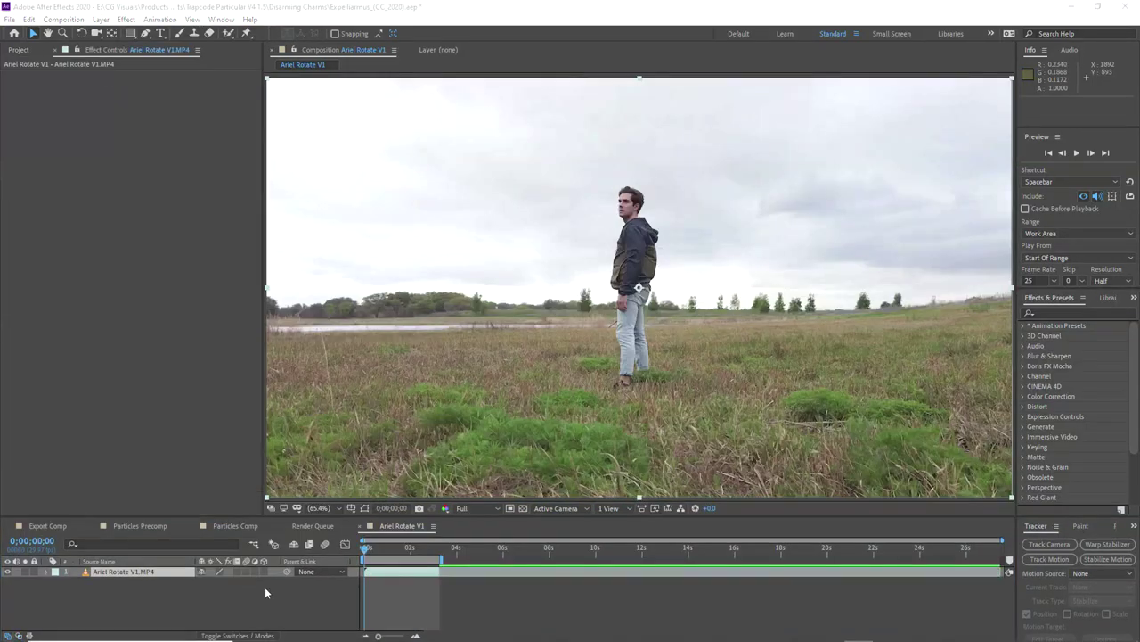
# - Run Track Camera on the Ariel Rotate V1.MP4 layer with Detailed Analysis and Auto-delete Points Across Time enabled
pyautogui.click(139, 572)
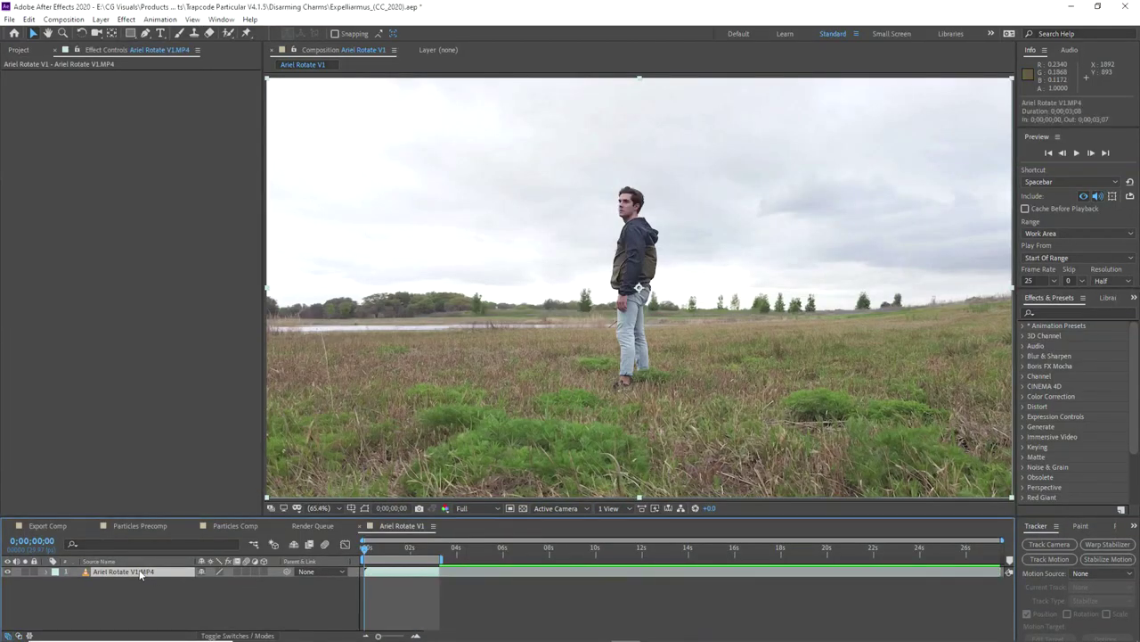
pyautogui.click(1047, 545)
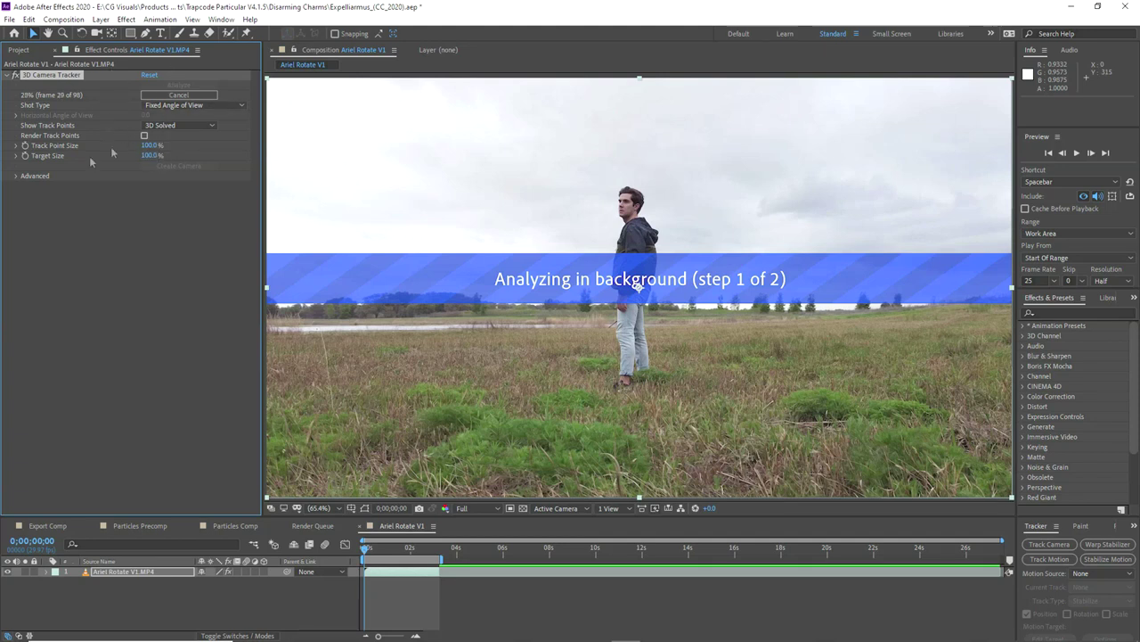
pyautogui.click(16, 177)
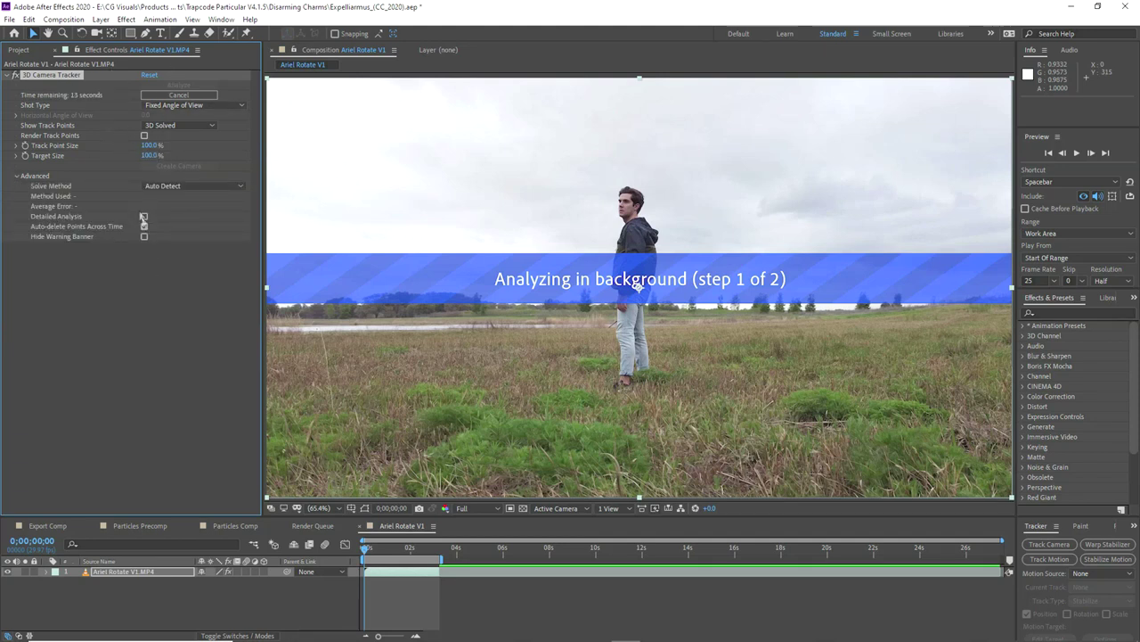
pyautogui.click(143, 227)
pyautogui.click(143, 217)
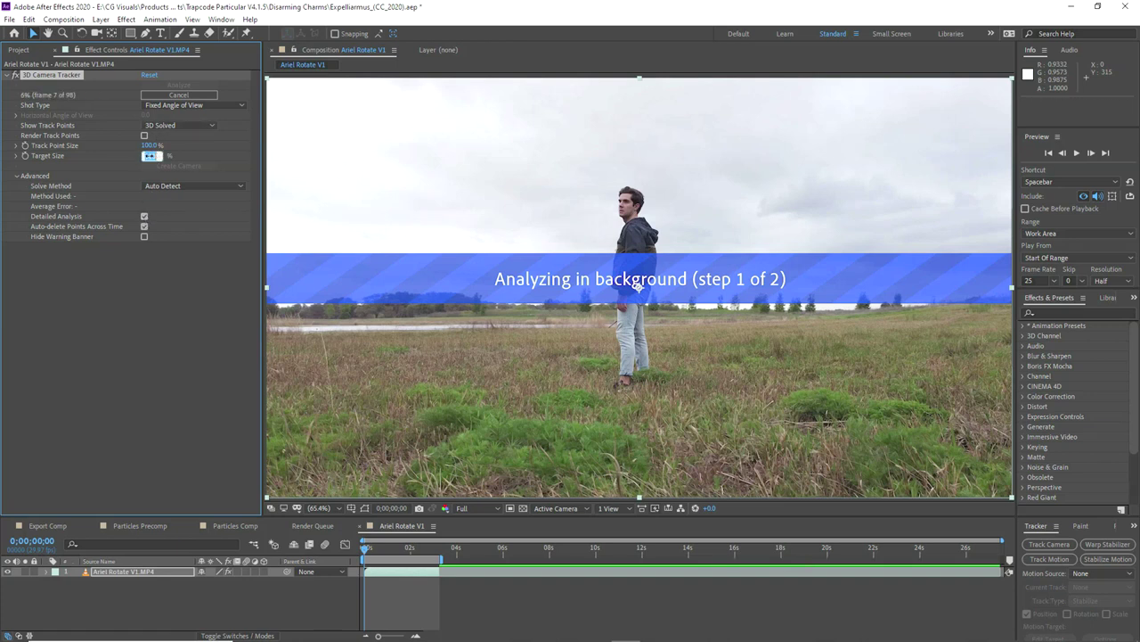
# - Set the tracker's Target Size to 50% and Shot Type to Specify Angle of View with a 24.0 horizontal angle
pyautogui.write('50')
pyautogui.press('Return')
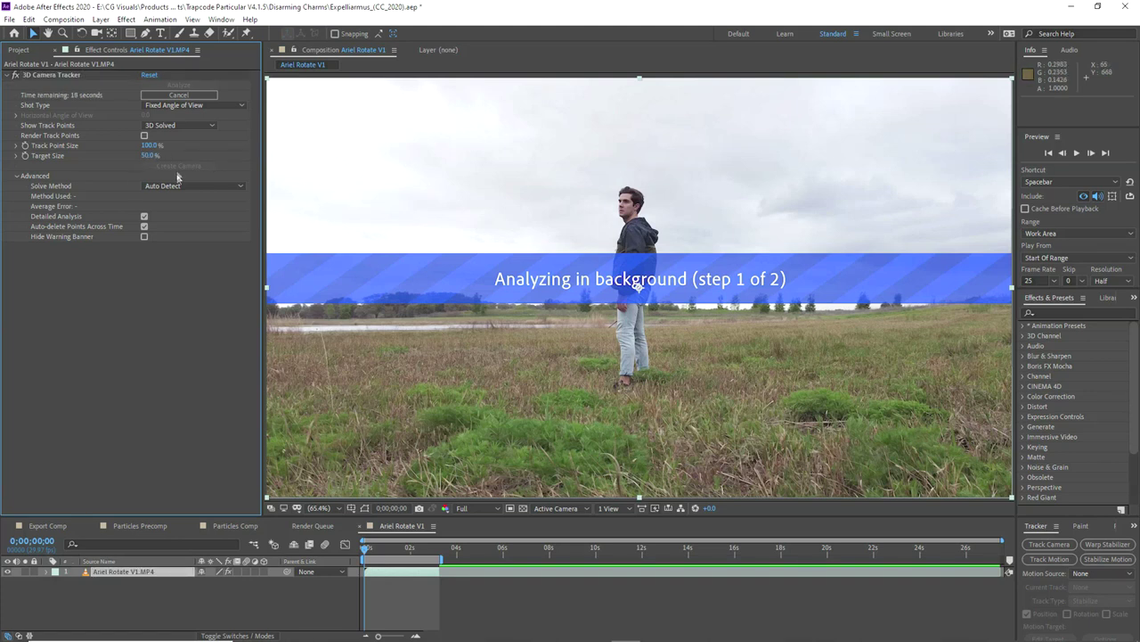
pyautogui.click(173, 105)
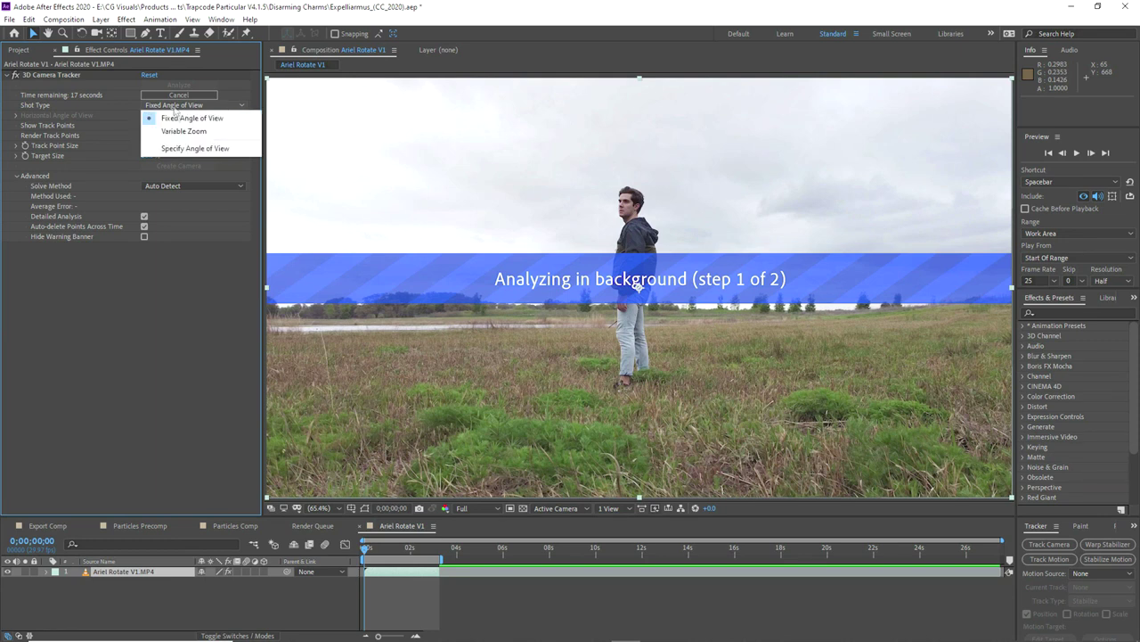
pyautogui.click(189, 150)
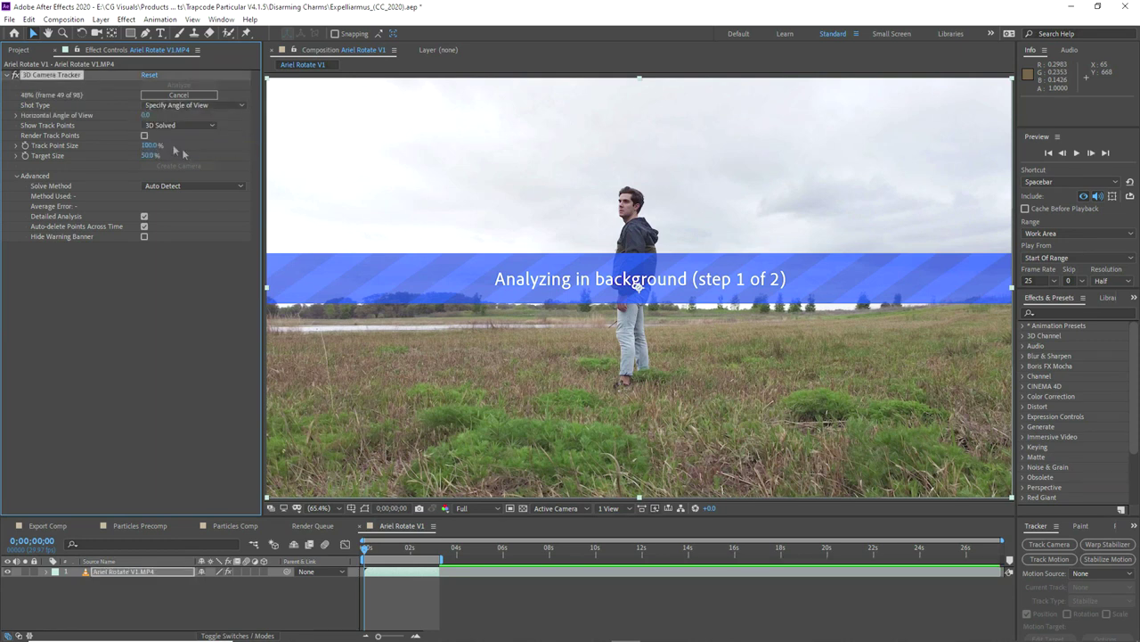
pyautogui.click(147, 115)
pyautogui.write('35')
pyautogui.press('Return')
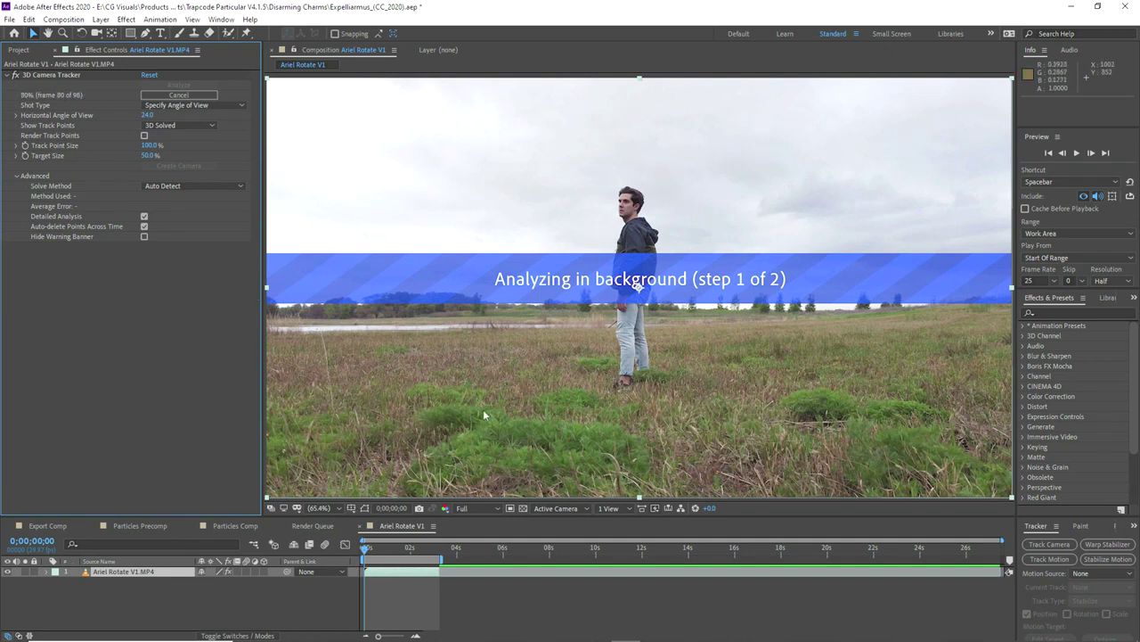
# - Display the solved 3D track points and delete those lying on the man's body in the first frame
pyautogui.click(63, 73)
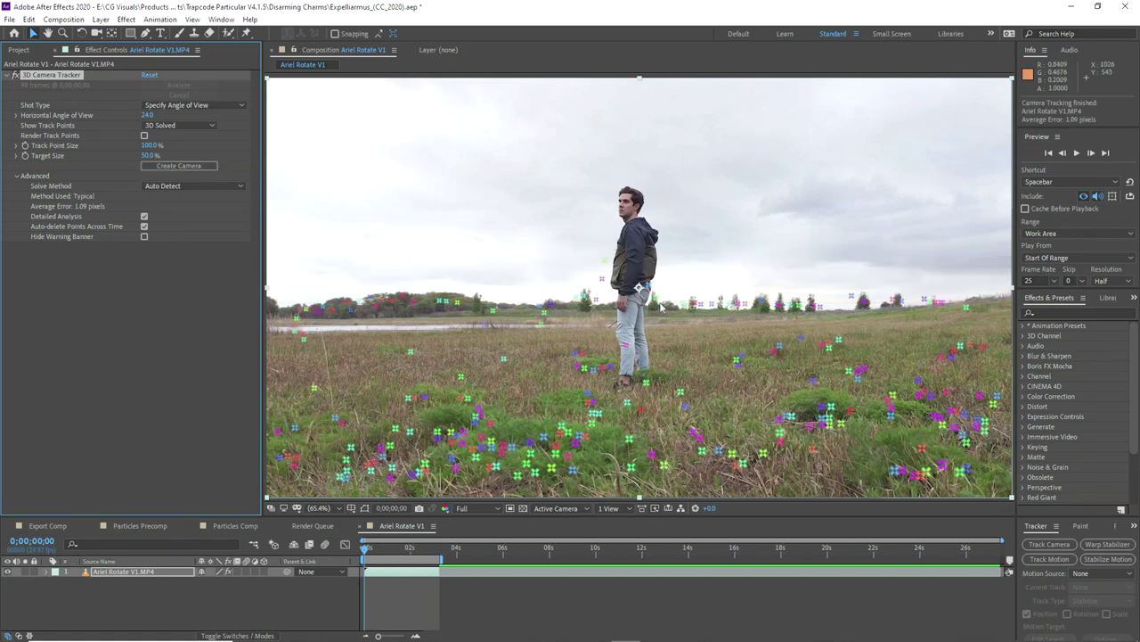
pyautogui.moveTo(363, 550)
pyautogui.mouseDown()
pyautogui.moveTo(426, 556)
pyautogui.moveTo(364, 551)
pyautogui.mouseUp()
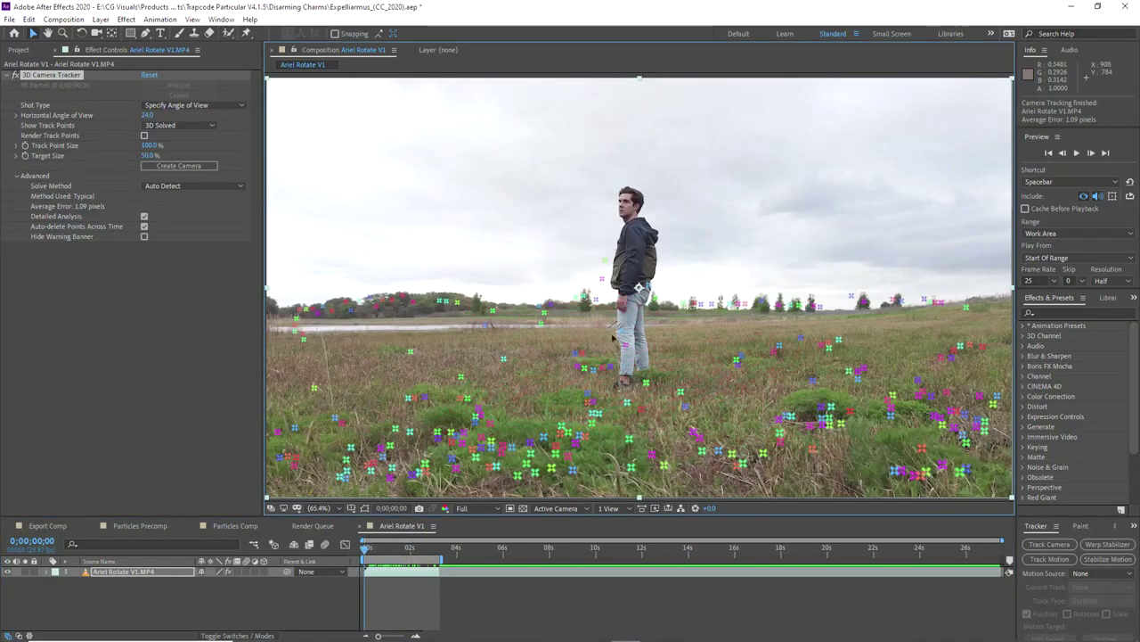
pyautogui.moveTo(639, 287)
pyautogui.mouseDown()
pyautogui.moveTo(656, 203)
pyautogui.moveTo(649, 388)
pyautogui.moveTo(650, 379)
pyautogui.mouseUp()
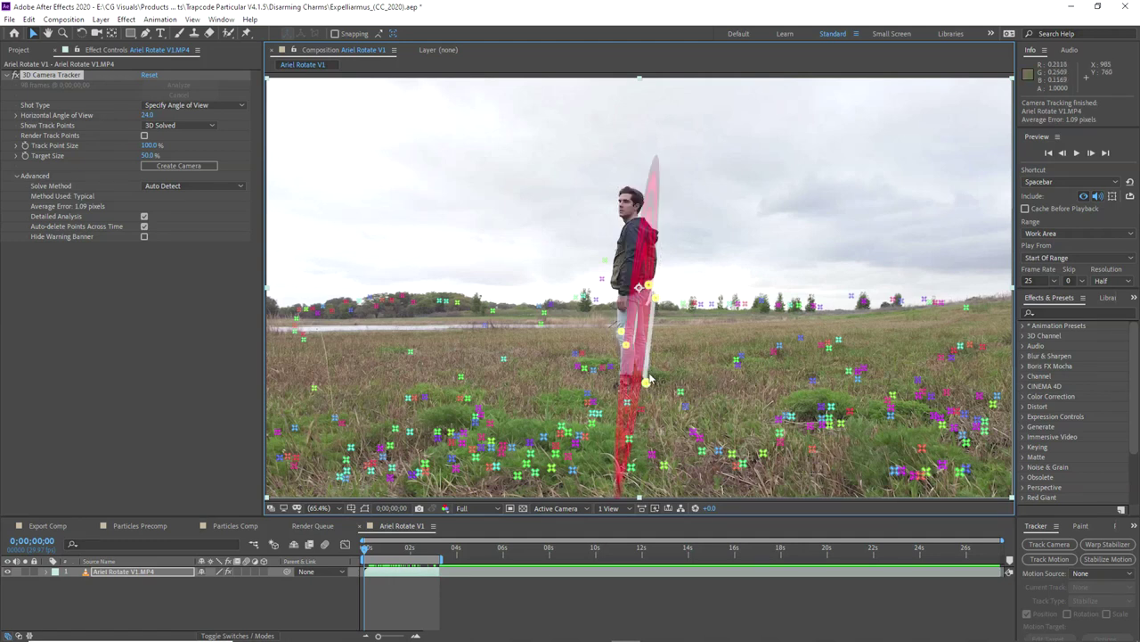
pyautogui.press('Delete')
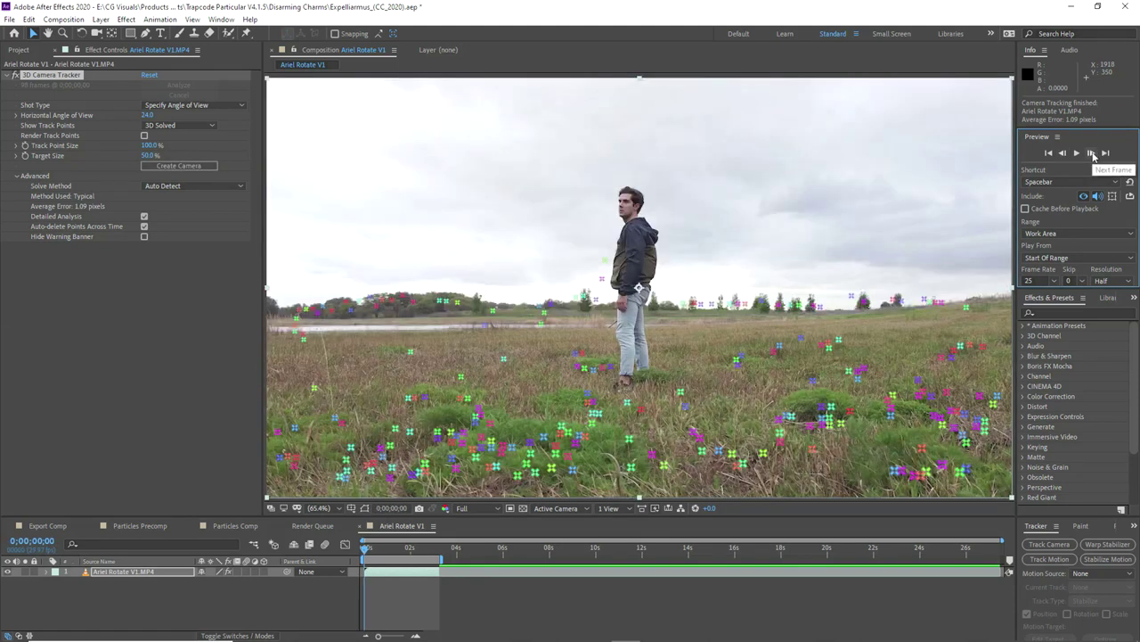
# - Step through the tracked clip frame by frame to check for track points on the man, and scrub back to the first frame
pyautogui.click(1092, 154)
pyautogui.click(1093, 154)
pyautogui.click(1093, 154)
pyautogui.click(1092, 153)
pyautogui.click(1092, 153)
pyautogui.click(1092, 153)
pyautogui.click(1092, 154)
pyautogui.click(1093, 153)
pyautogui.click(1092, 154)
pyautogui.click(1092, 153)
pyautogui.click(1092, 153)
pyautogui.click(1092, 153)
pyautogui.click(1093, 153)
pyautogui.click(1092, 154)
pyautogui.click(1092, 154)
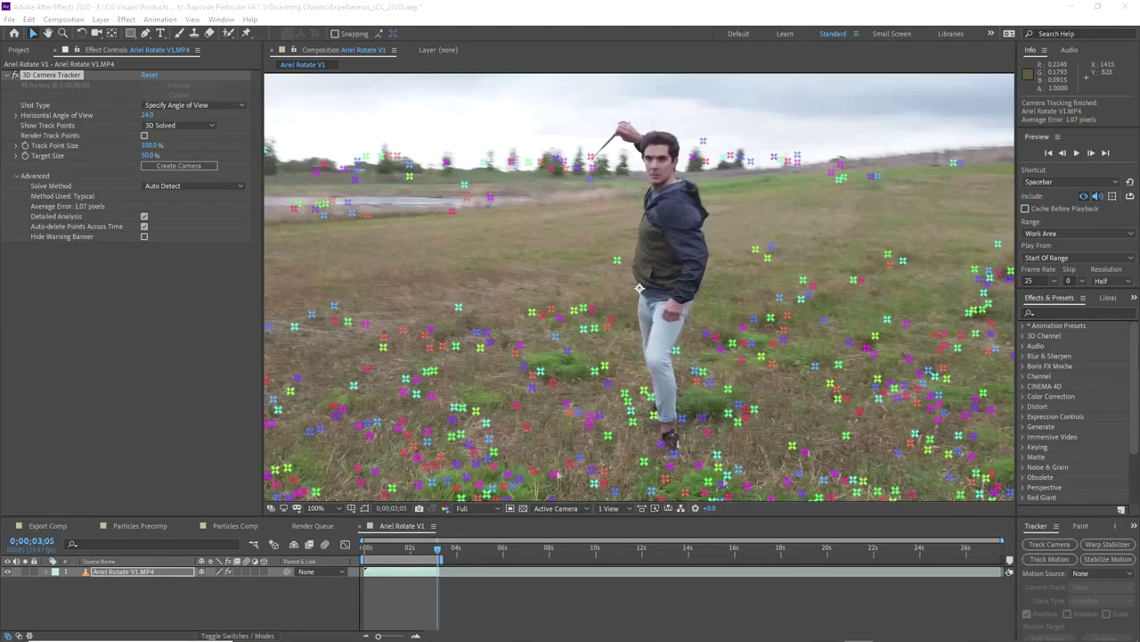
pyautogui.moveTo(437, 554); pyautogui.dragTo(419, 552)
pyautogui.moveTo(409, 553); pyautogui.dragTo(359, 558)
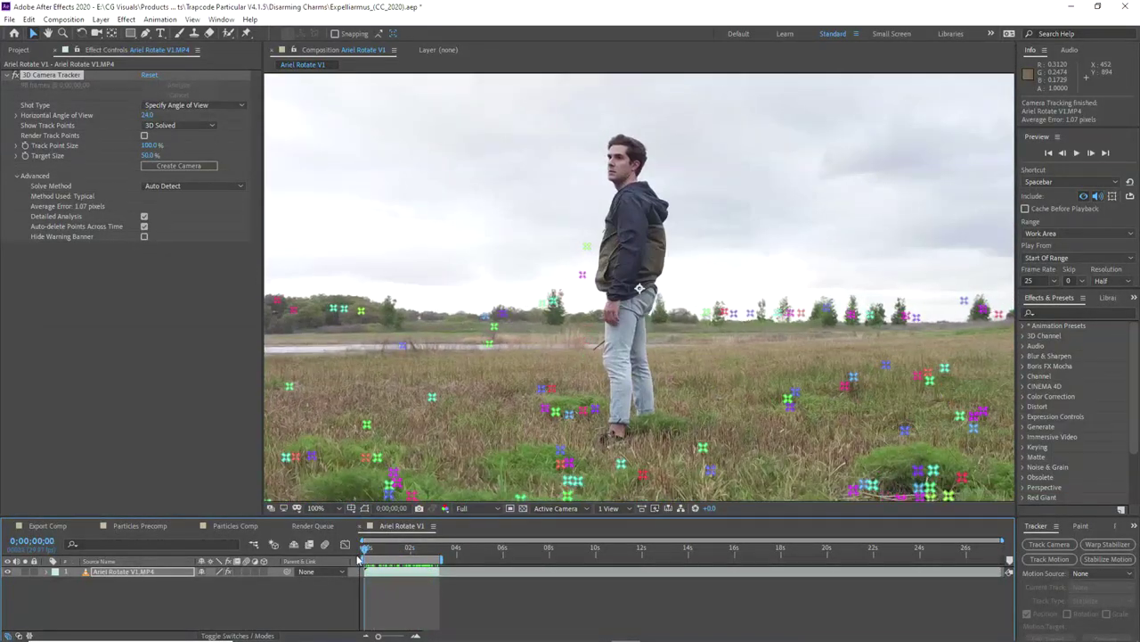
# - Set the ground plane and origin from the track points on the grass beside the man's feet
pyautogui.click(107, 572)
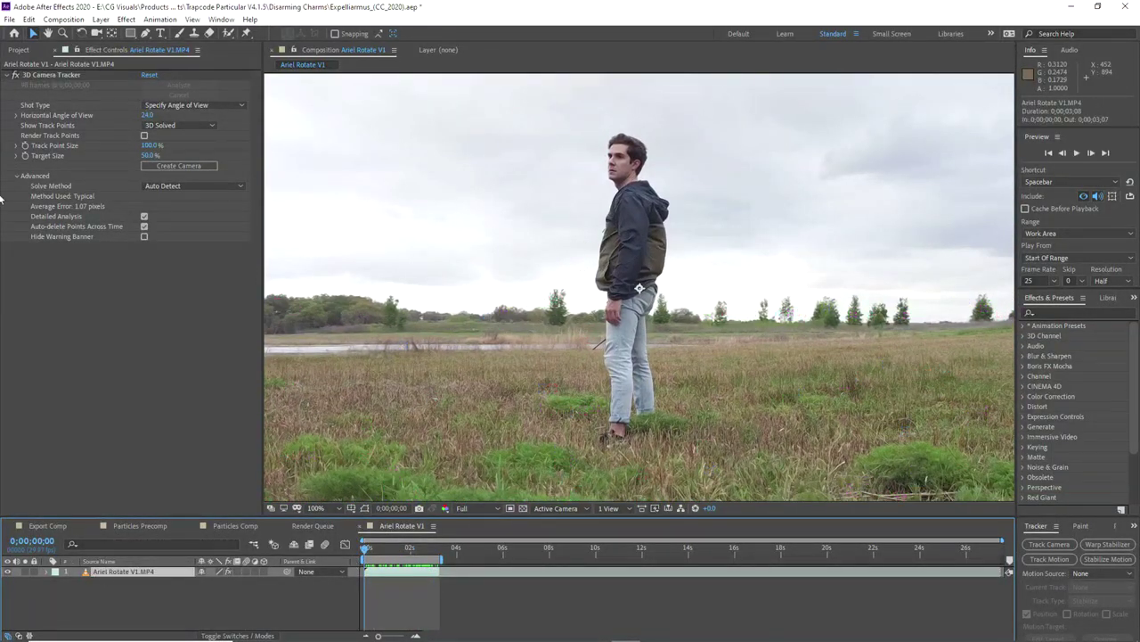
pyautogui.click(39, 78)
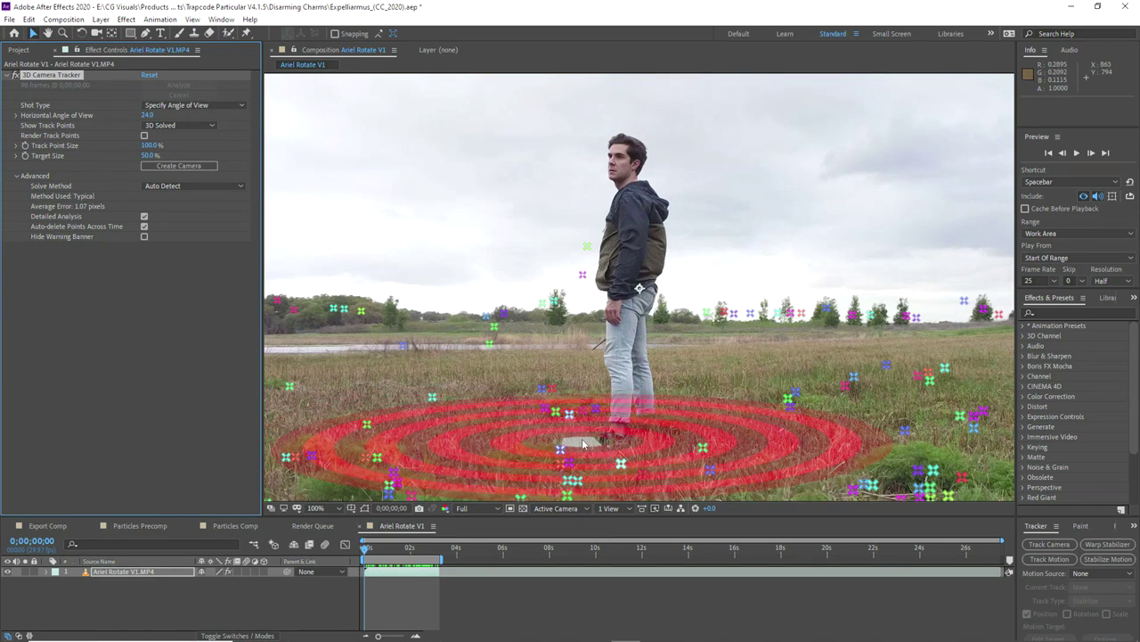
pyautogui.rightClick(583, 443)
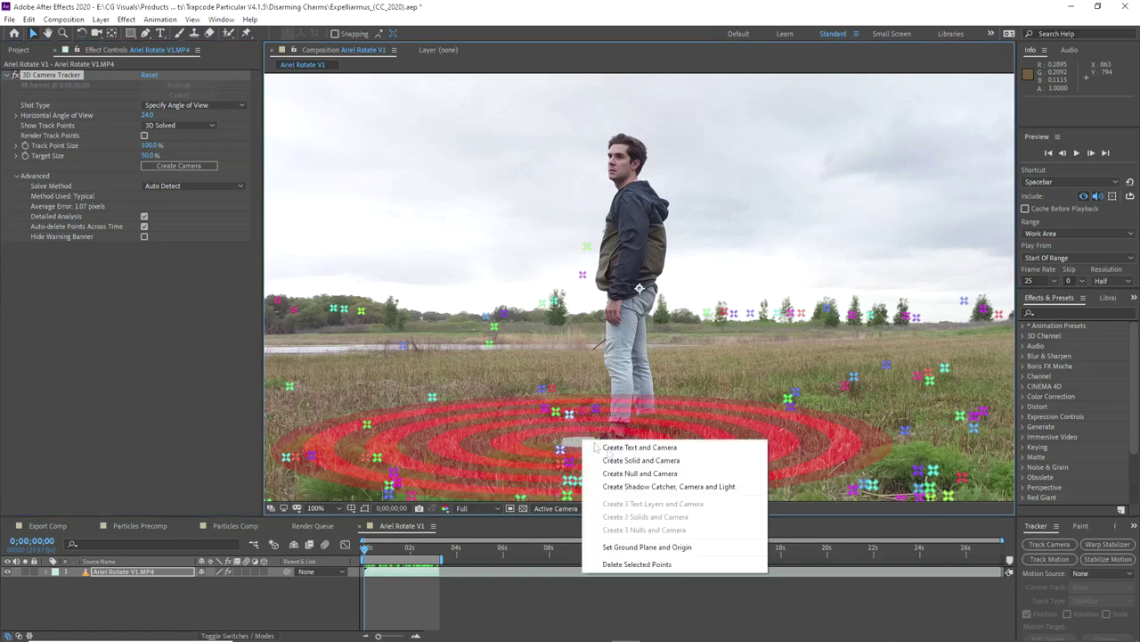
pyautogui.click(629, 548)
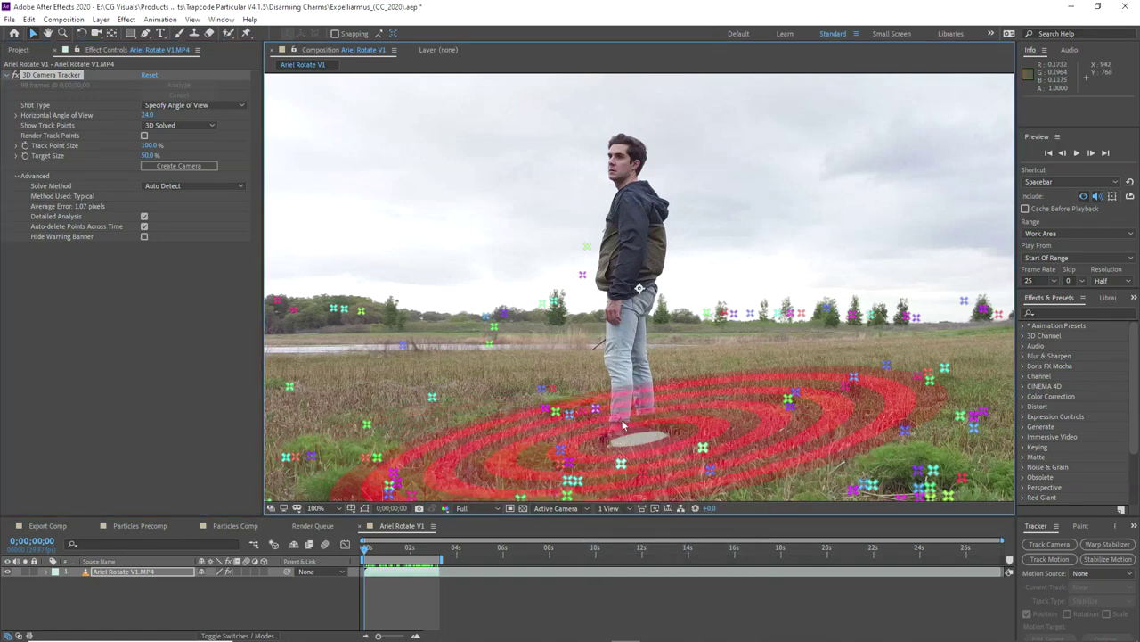
# - Create a solid and camera from the same flat ground target beside the man's feet
pyautogui.rightClick(573, 437)
pyautogui.click(190, 572)
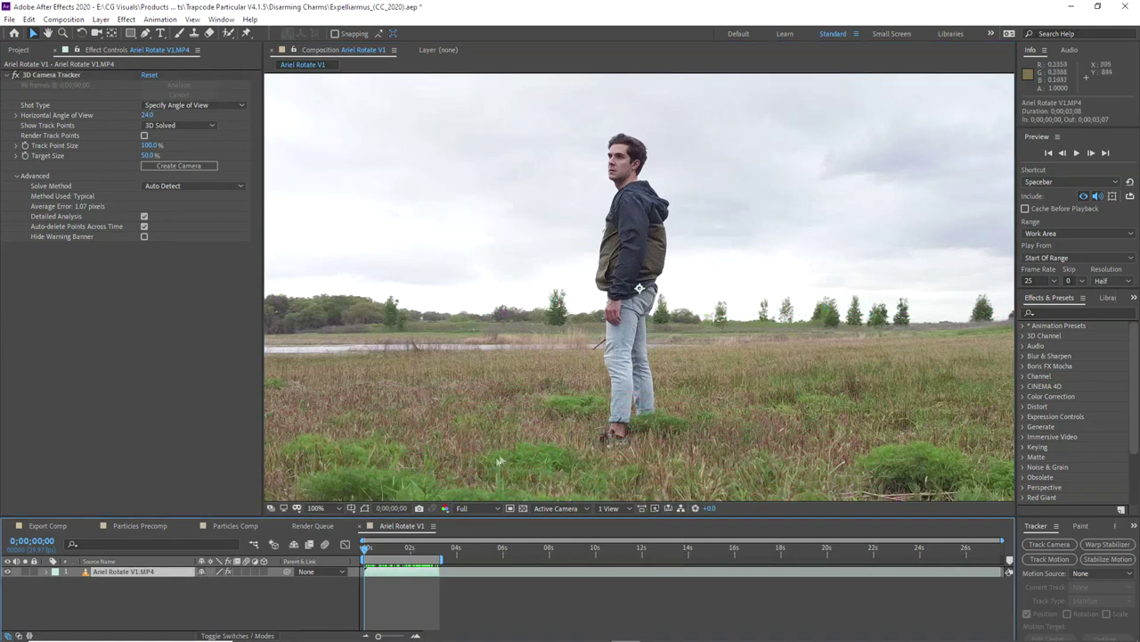
pyautogui.click(85, 74)
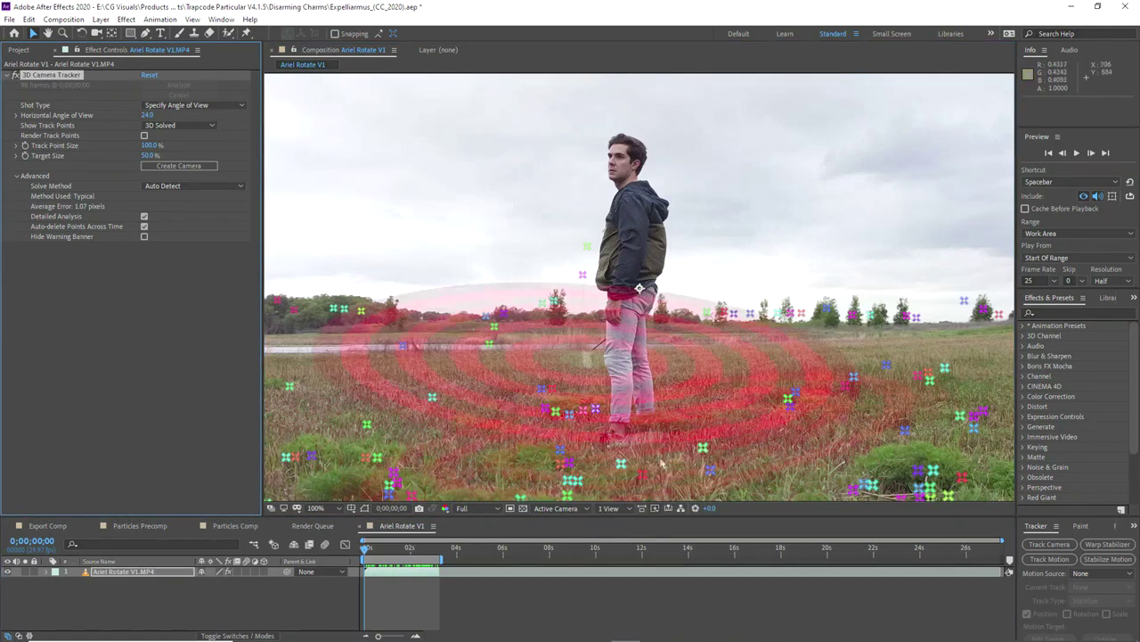
pyautogui.rightClick(583, 443)
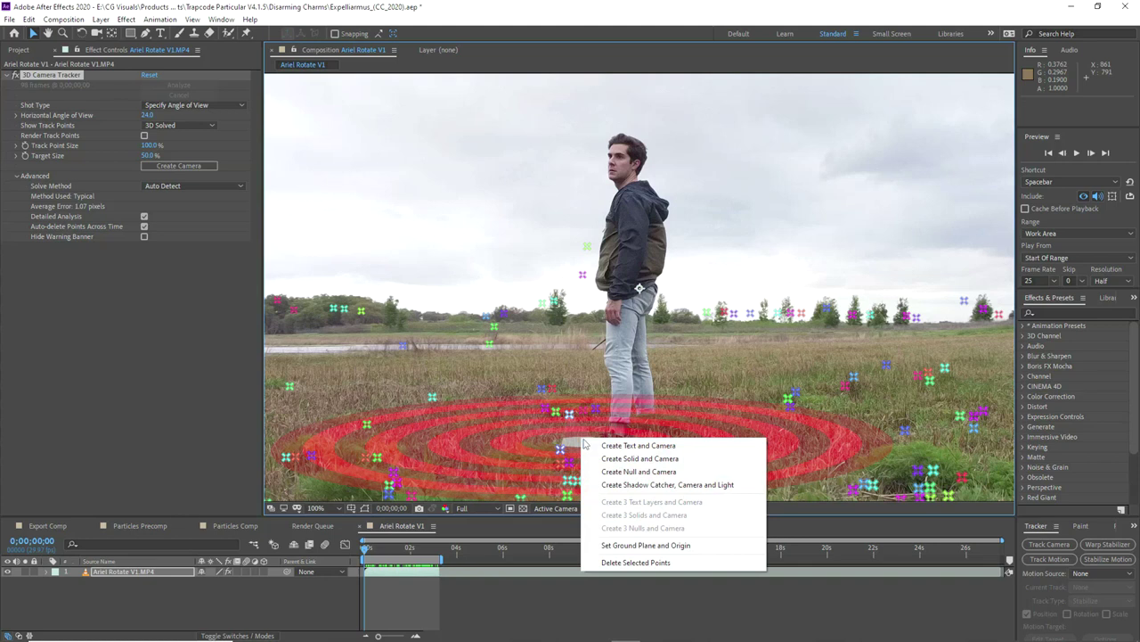
pyautogui.click(631, 460)
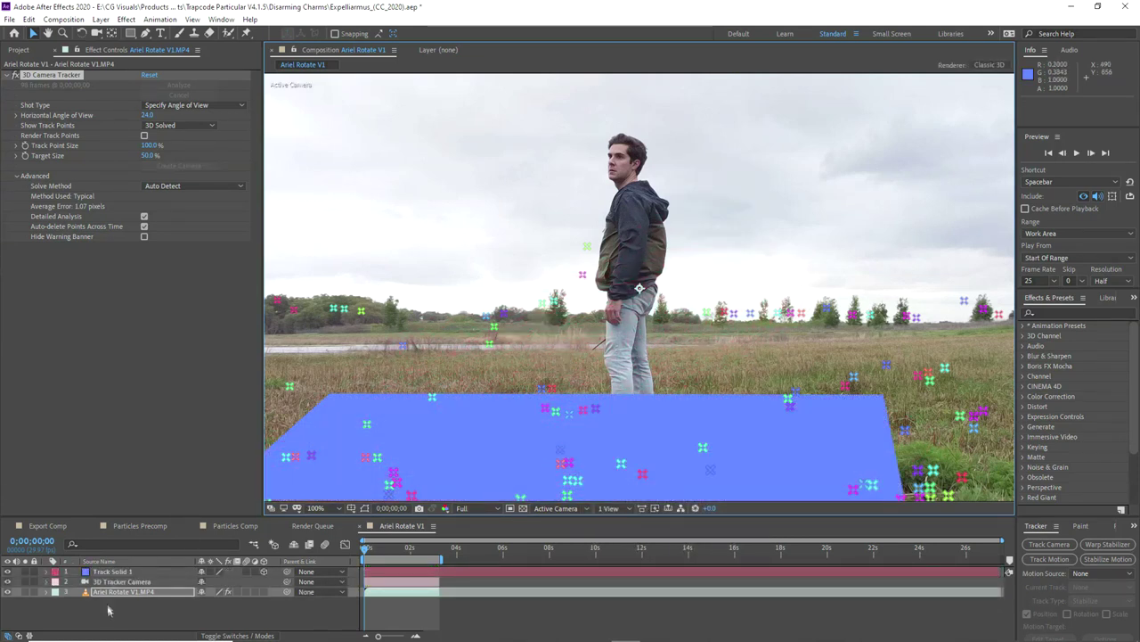
# - Check the new solid and camera layers, toggling Track Solid 1 off and on to compare it with the footage
pyautogui.click(107, 572)
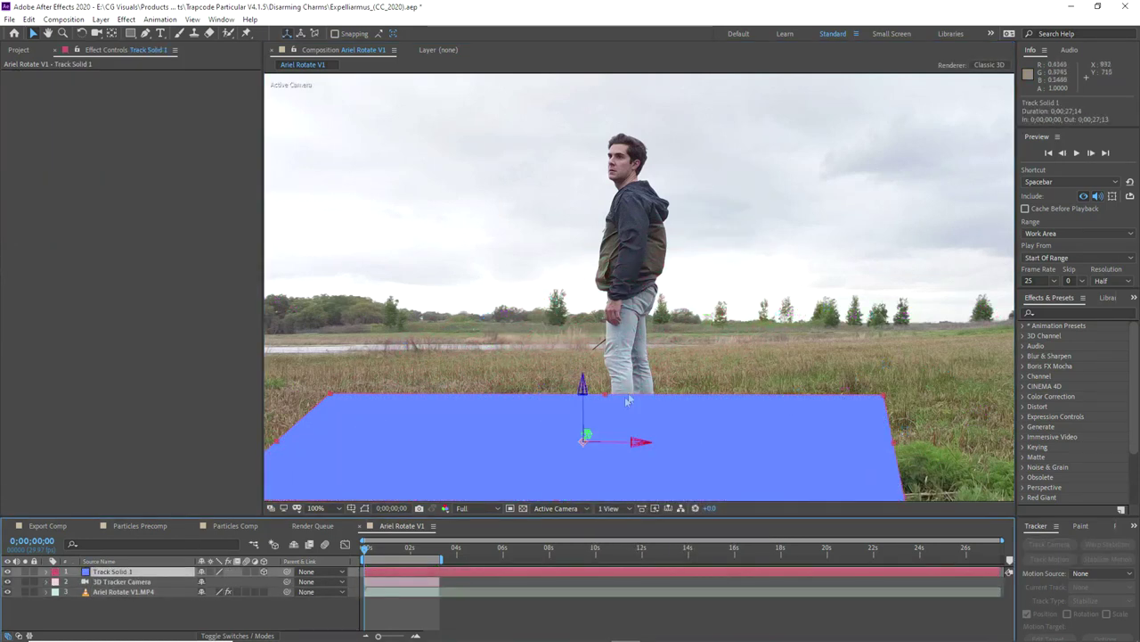
pyautogui.click(82, 582)
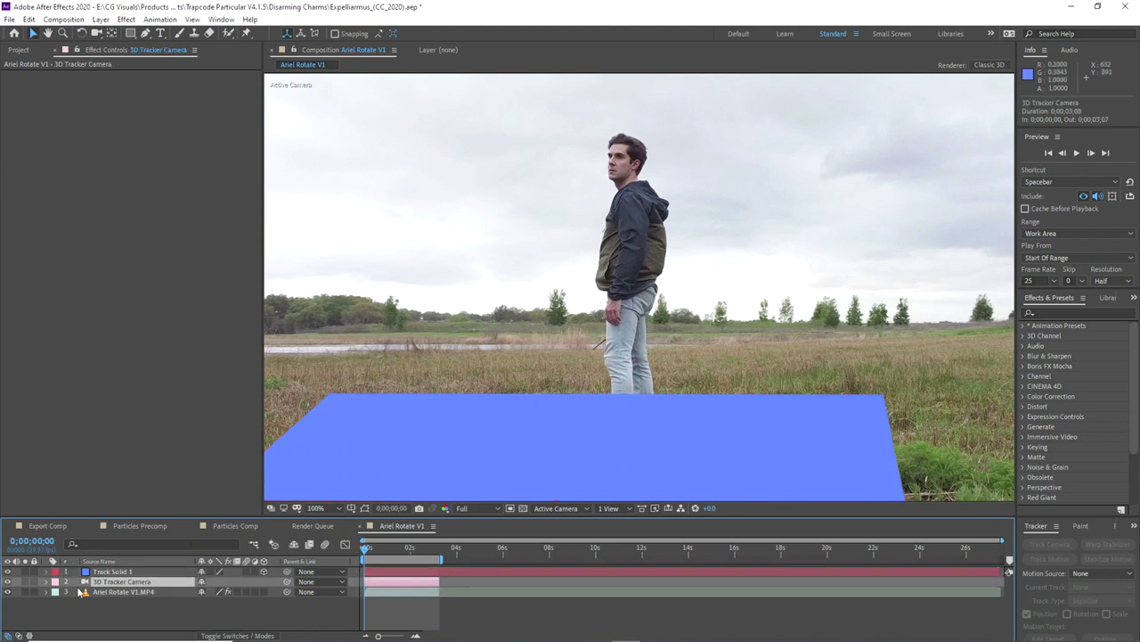
pyautogui.moveTo(363, 551); pyautogui.dragTo(328, 556)
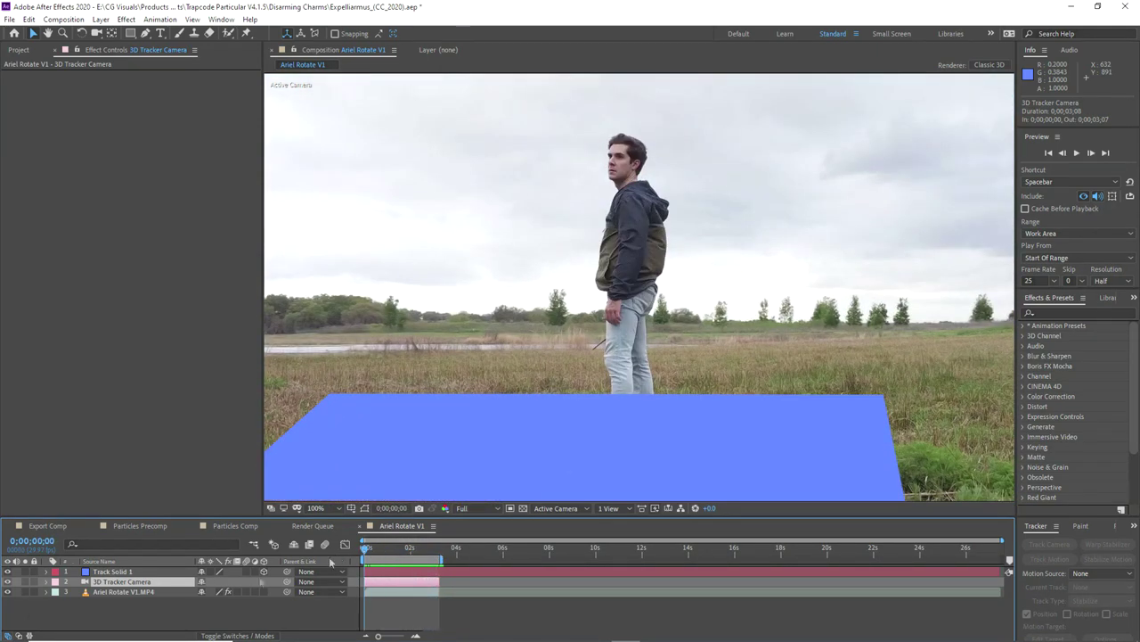
pyautogui.click(8, 572)
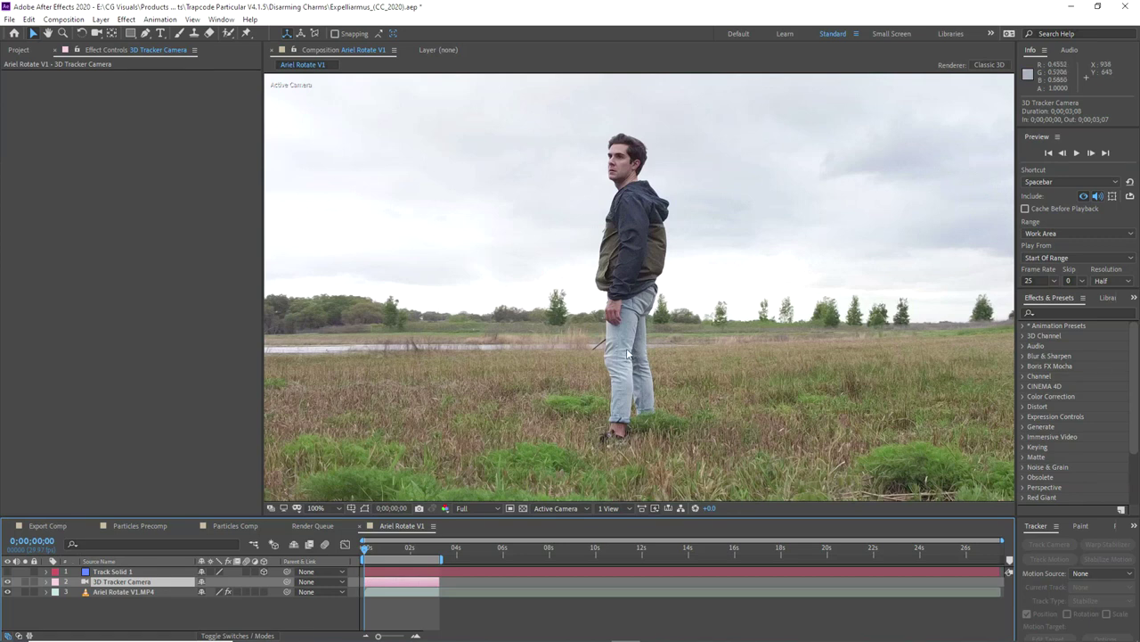
pyautogui.click(107, 590)
pyautogui.click(143, 571)
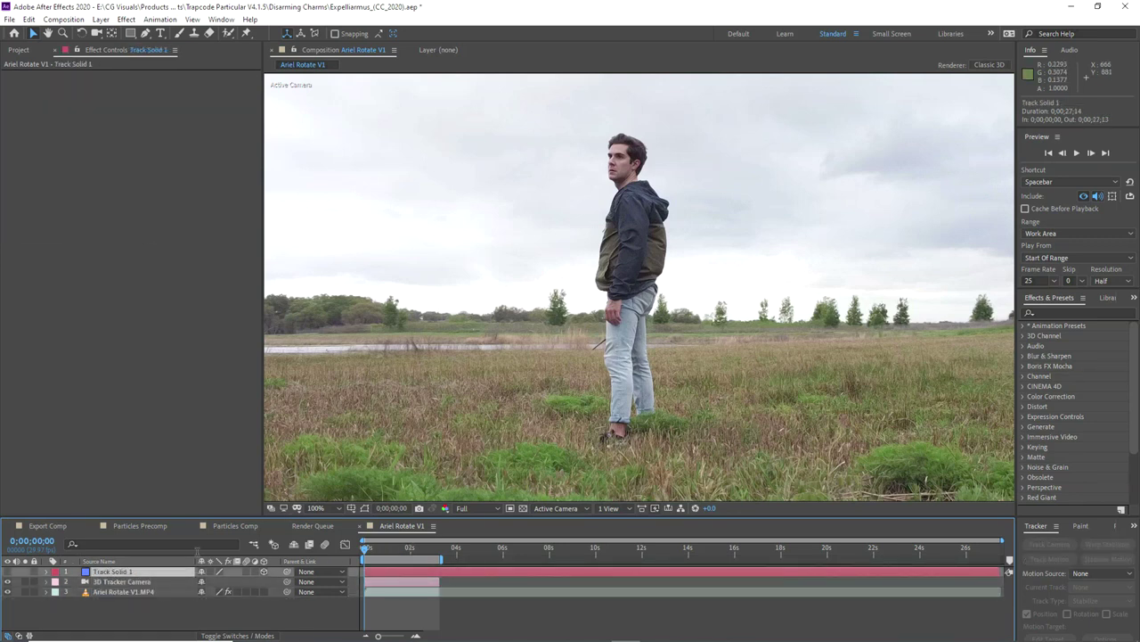
pyautogui.click(8, 572)
# - Try moving Track Solid 1 far back in depth and onto the ground near the man's feet, and undo both moves
pyautogui.press('p')
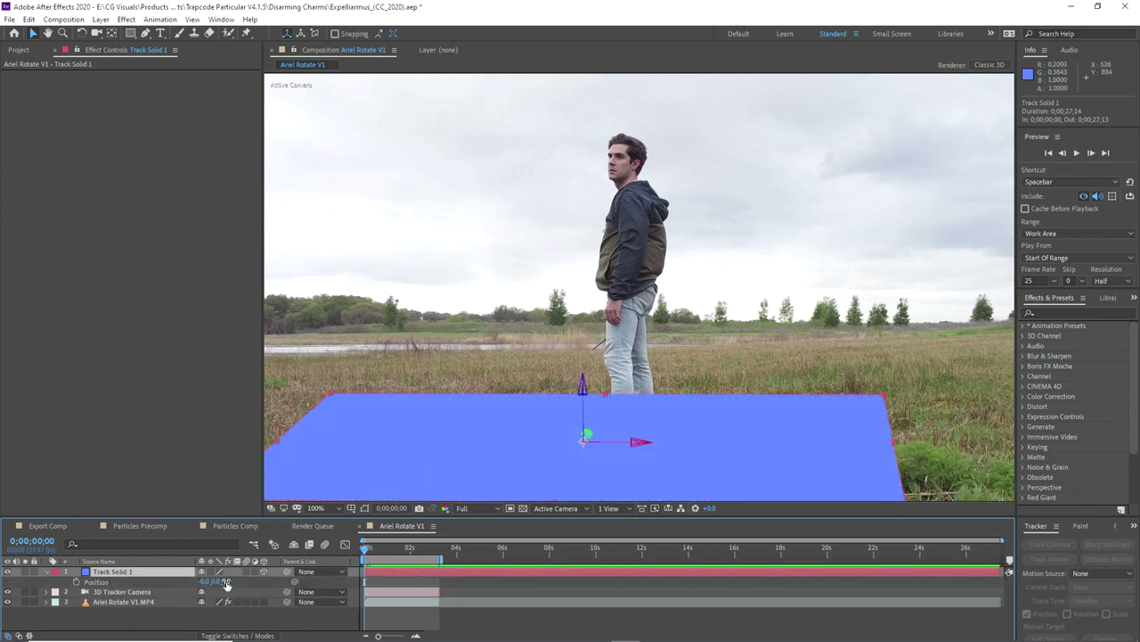
pyautogui.moveTo(226, 584); pyautogui.dragTo(290, 583)
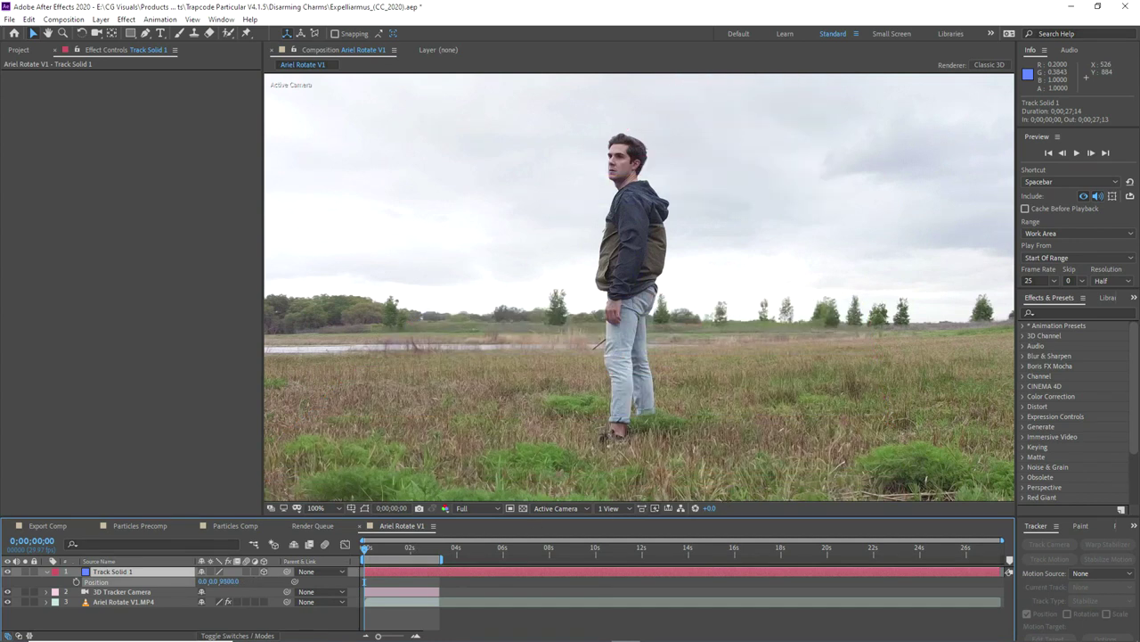
pyautogui.scroll(-4, 718, 316)
pyautogui.scroll(4, 719, 316)
pyautogui.scroll(-2, 701, 134)
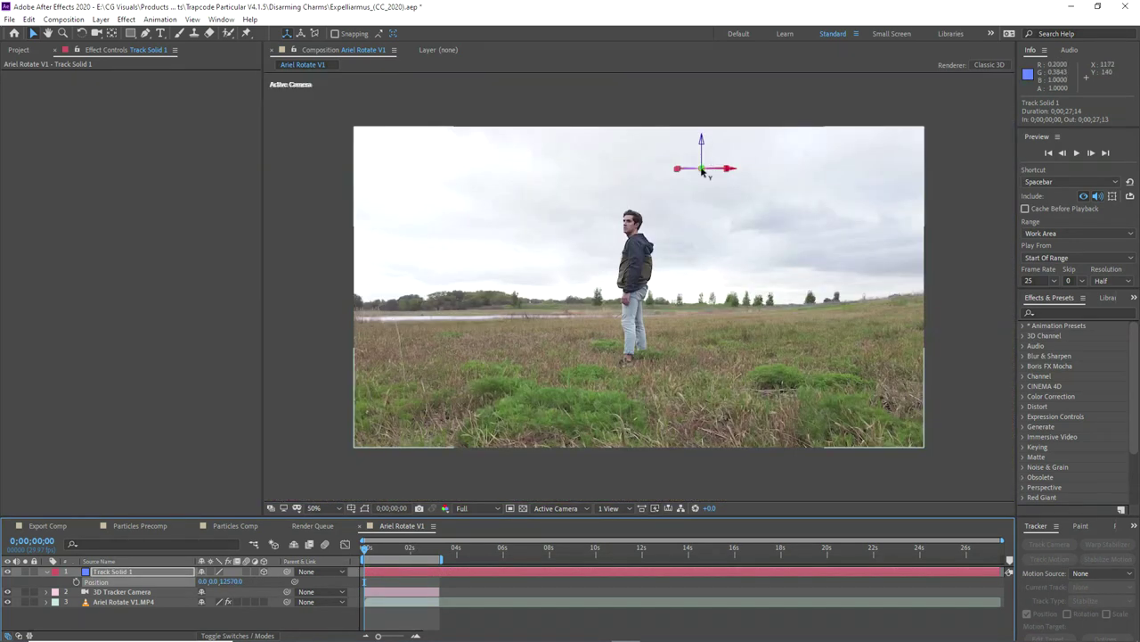
pyautogui.moveTo(703, 170); pyautogui.dragTo(592, 367)
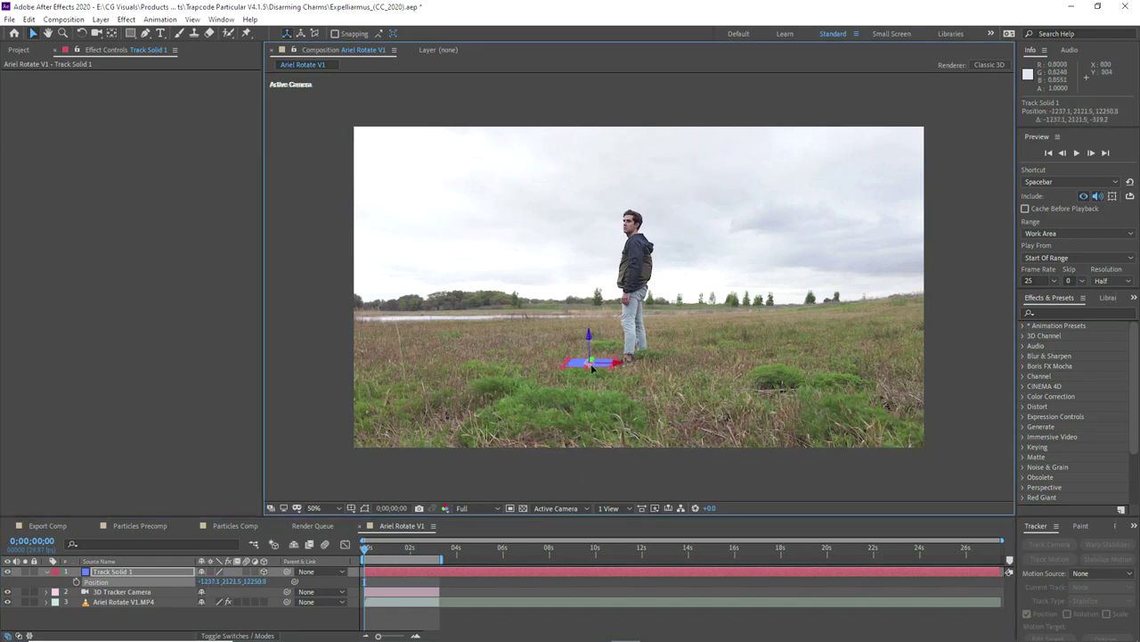
pyautogui.scroll(2, 591, 368)
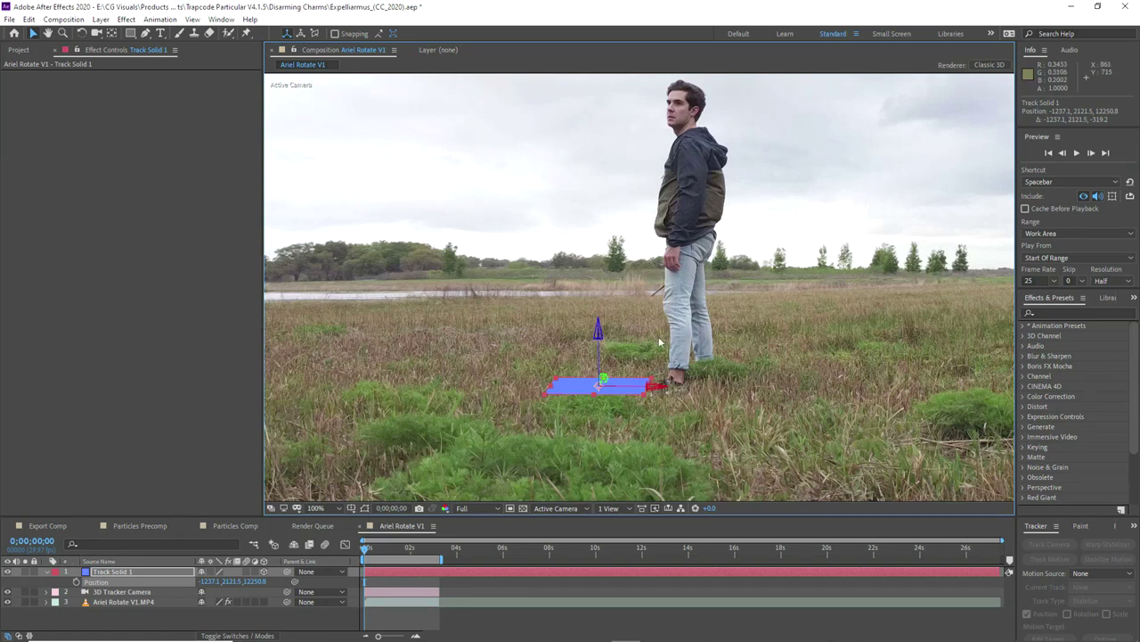
pyautogui.hotkey('ctrl', 'z')
pyautogui.hotkey('ctrl', 'z')
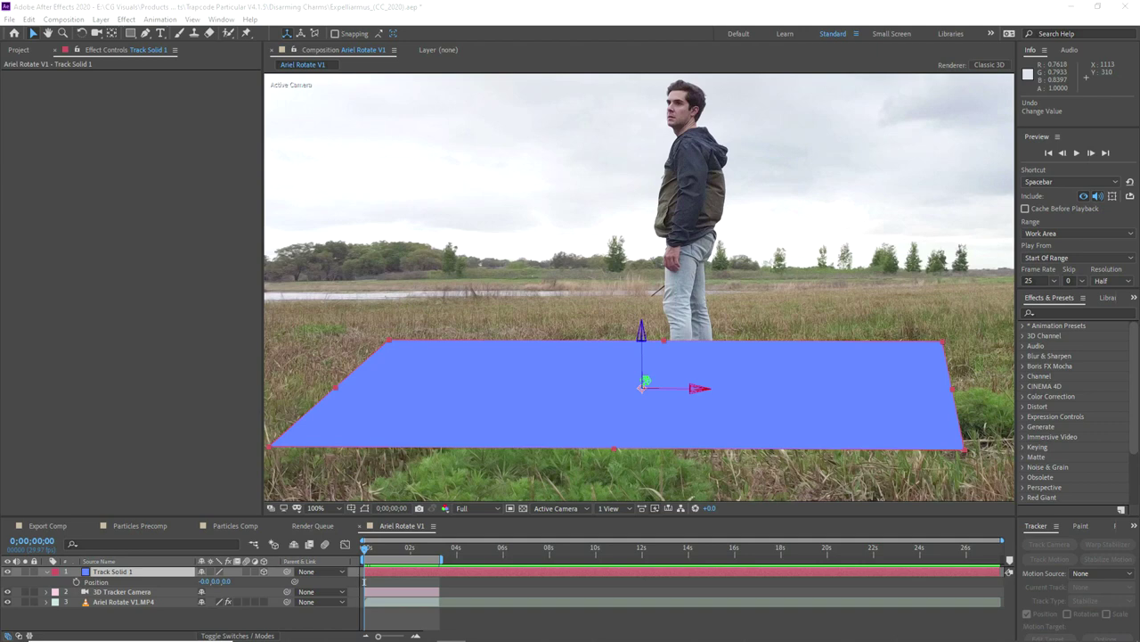
# - Switch to the browser and examine the Red Giant video page on 3D Normalization in After Effects in a maximized window
pyautogui.hotkey('alt', 'Tab')
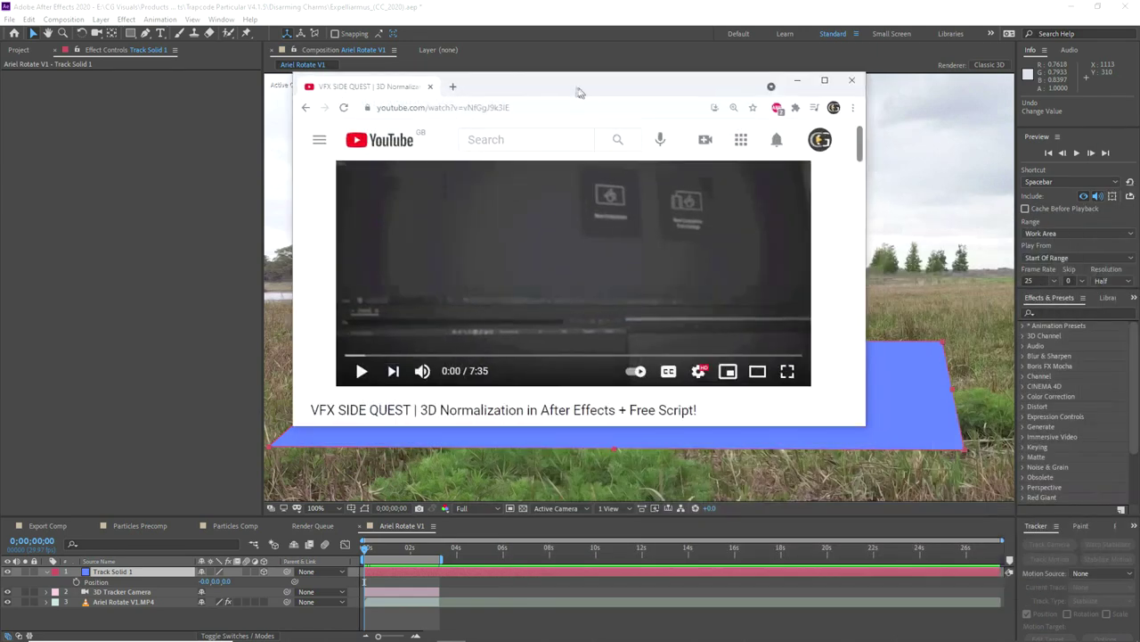
pyautogui.scroll(-1, 563, 251)
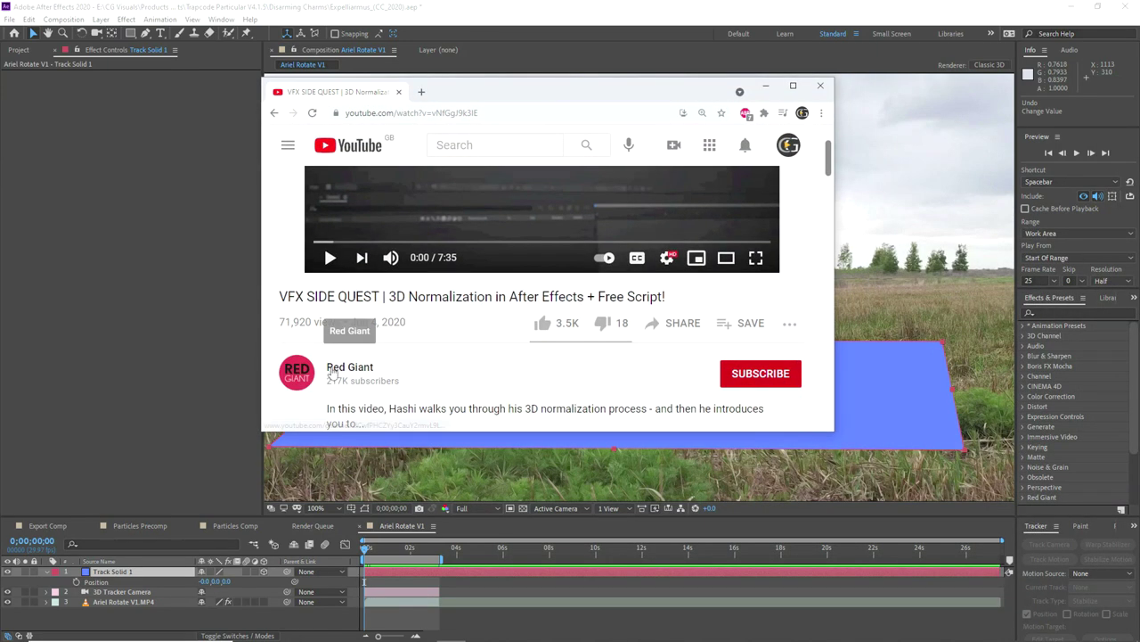
pyautogui.scroll(2, 399, 393)
pyautogui.scroll(-1, 396, 397)
pyautogui.scroll(1, 374, 408)
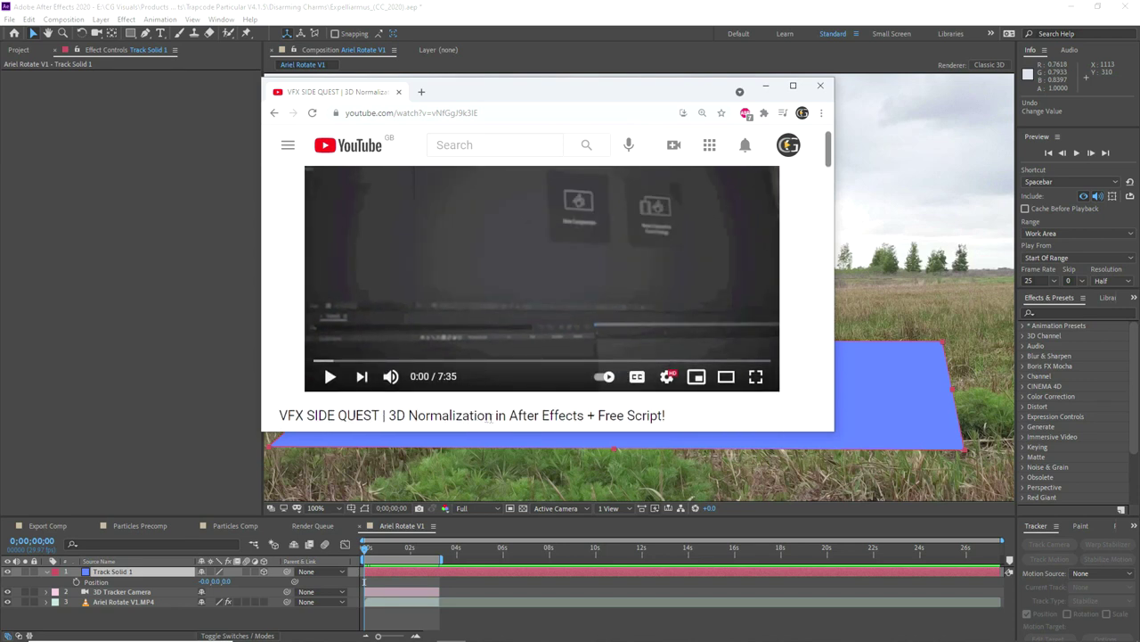
pyautogui.scroll(-1, 543, 406)
pyautogui.scroll(1, 782, 381)
pyautogui.click(792, 88)
# - Skim the 3D Normalization video up to 1:25 and return to After Effects
pyautogui.click(60, 449)
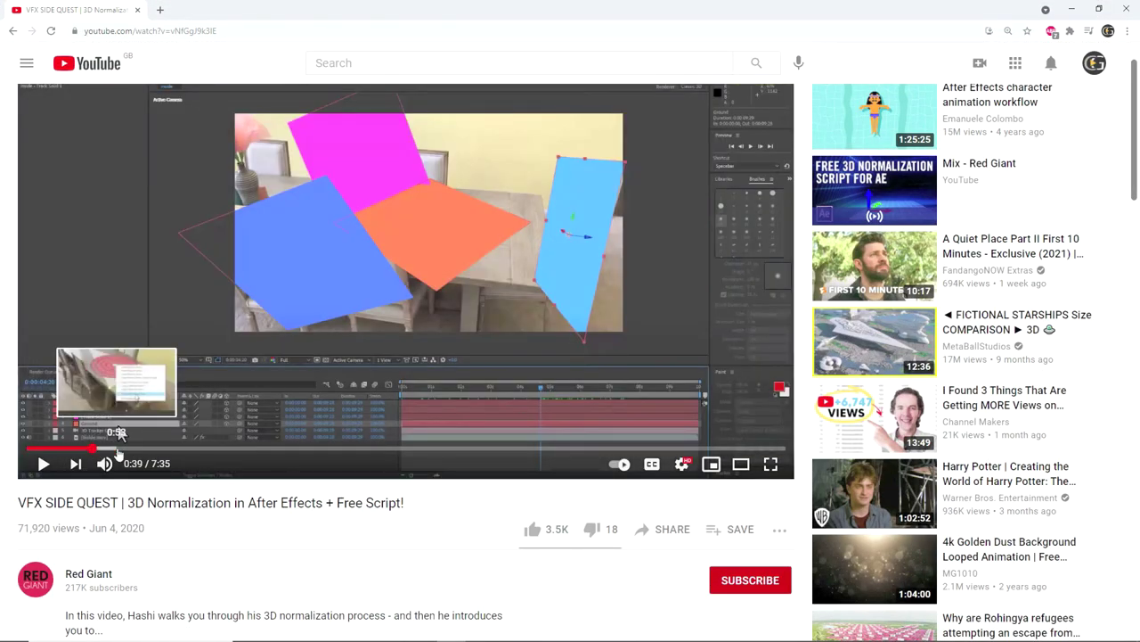
pyautogui.click(100, 451)
pyautogui.click(132, 451)
pyautogui.click(140, 451)
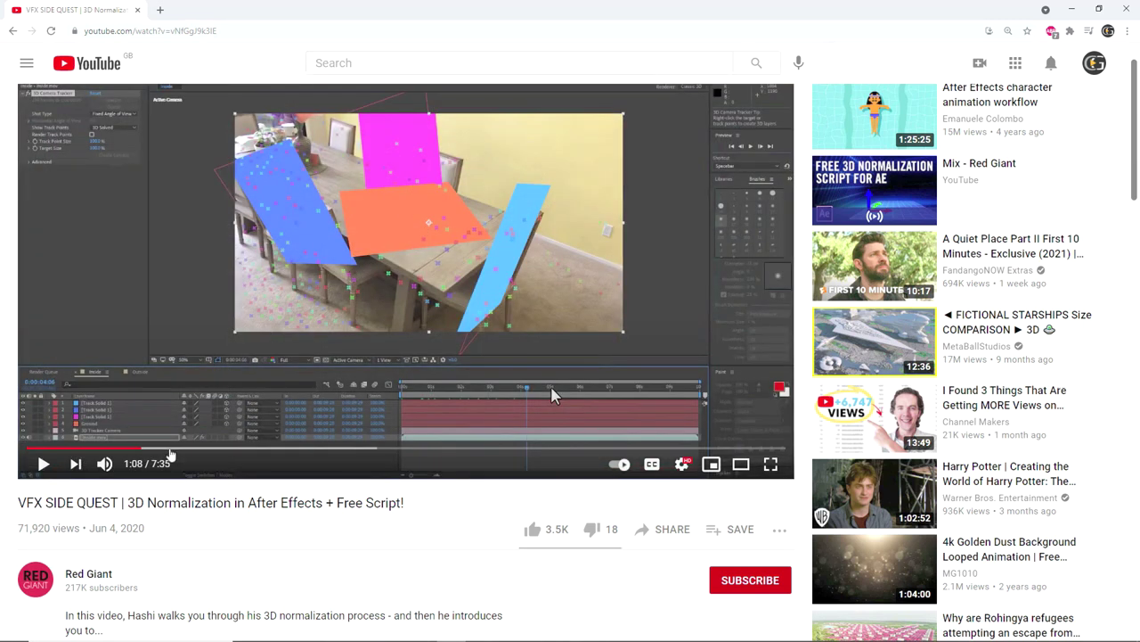
pyautogui.click(168, 451)
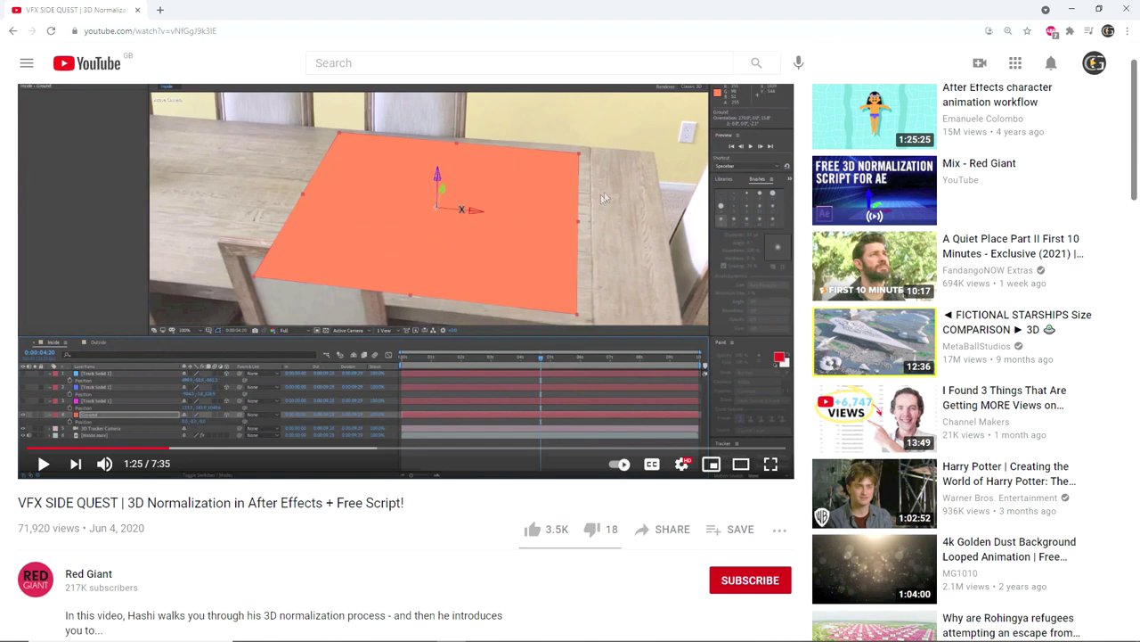
pyautogui.click(1072, 11)
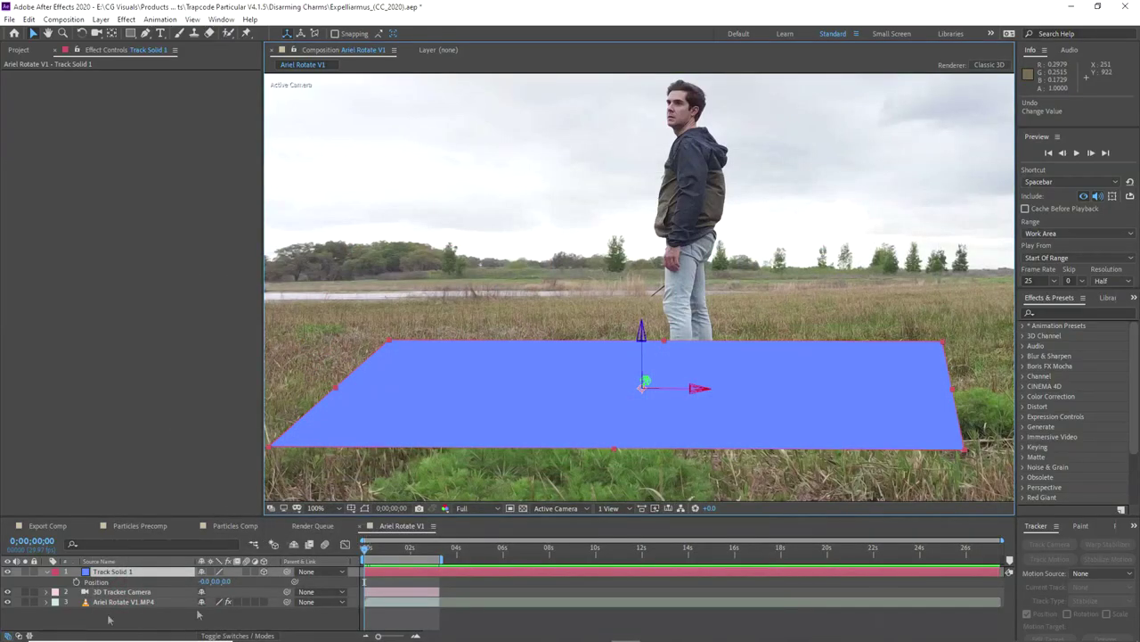
# - Apply the Grid effect to Track Solid 1
pyautogui.click(87, 615)
pyautogui.click(116, 572)
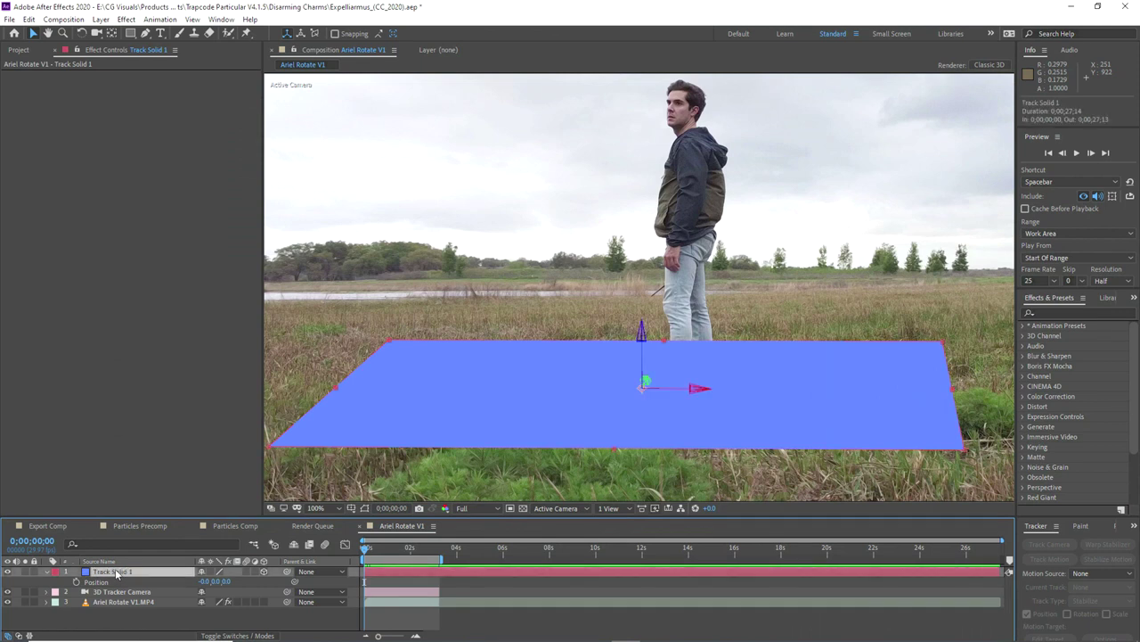
pyautogui.click(126, 19)
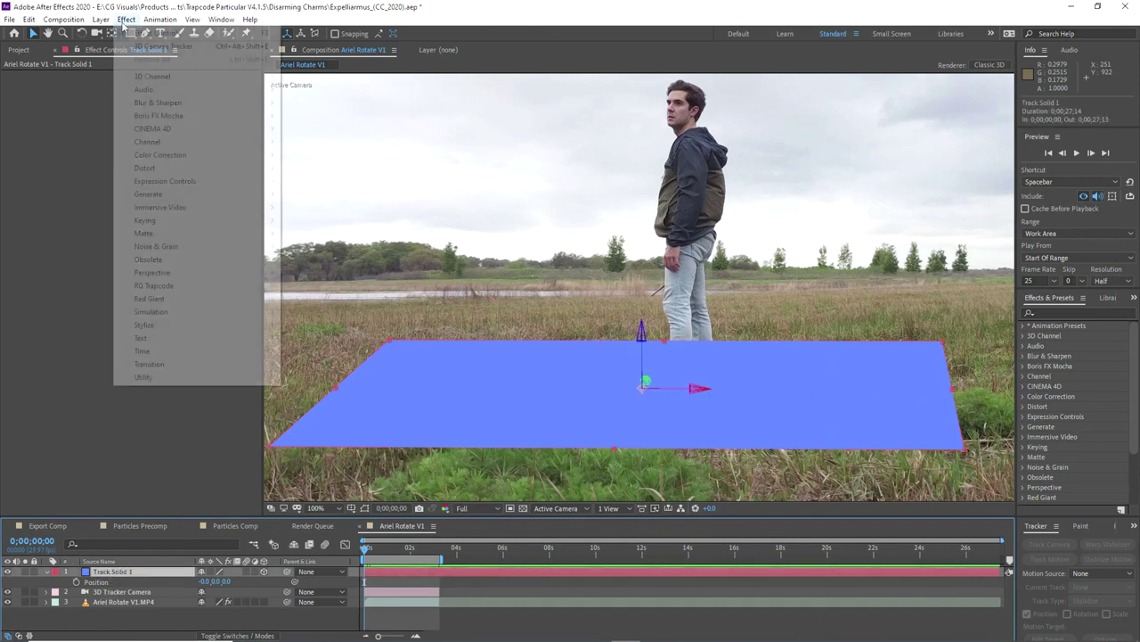
pyautogui.moveTo(161, 193)
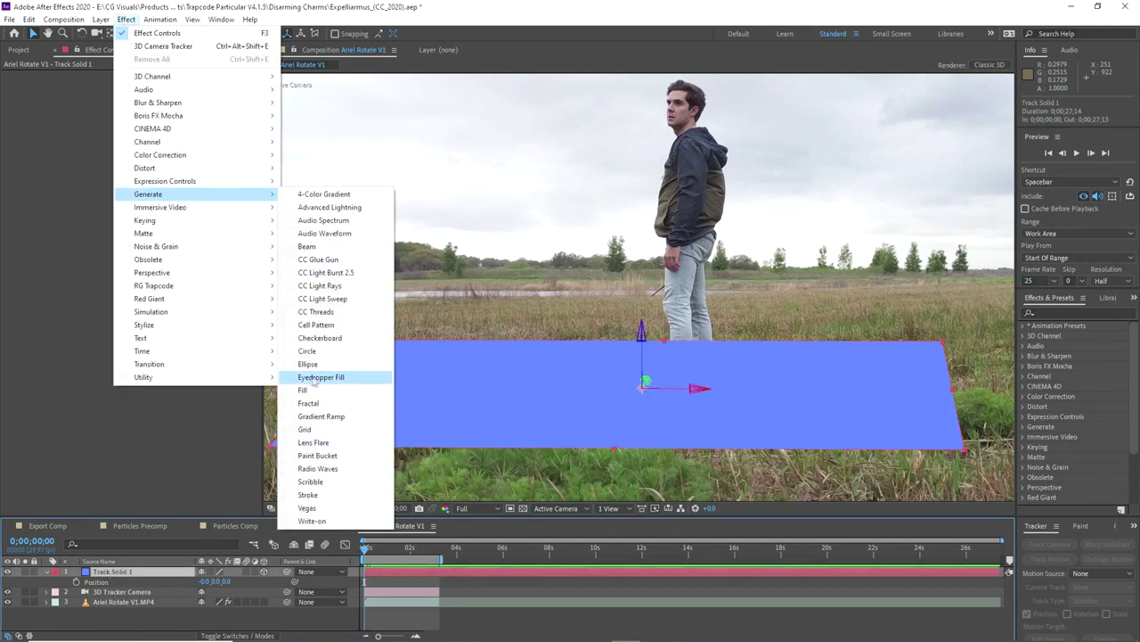
pyautogui.click(308, 429)
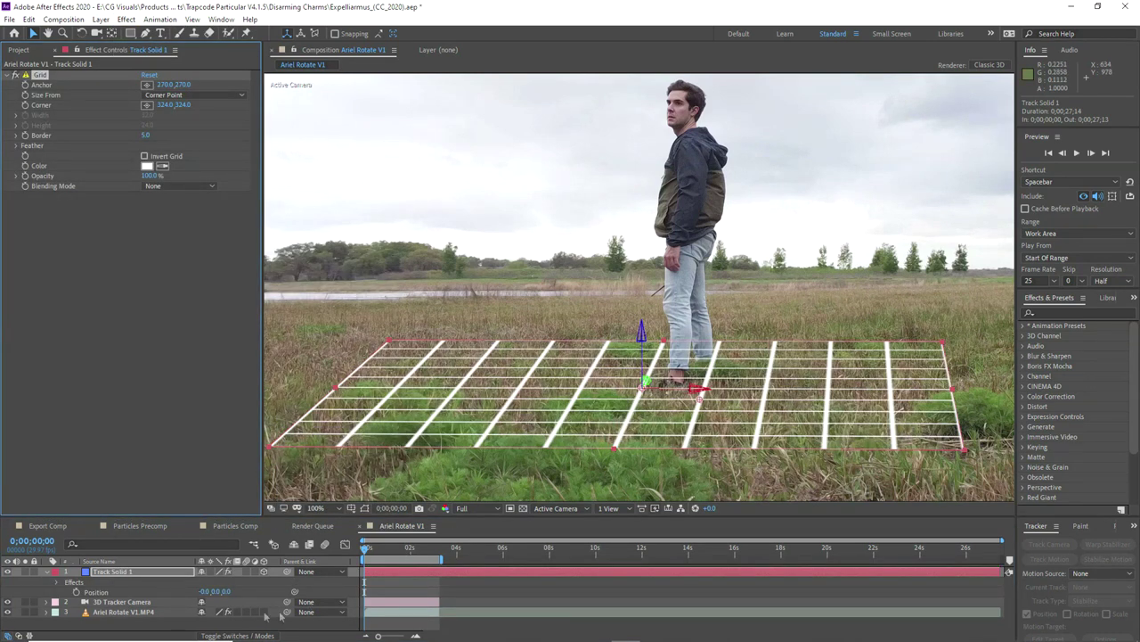
# - Copy the Track Solid 1, 3D Tracker Camera and Ariel Rotate V1.MP4 layers
pyautogui.click(108, 603)
pyautogui.keyDown('ctrl'); pyautogui.click(126, 572); pyautogui.keyUp('ctrl')
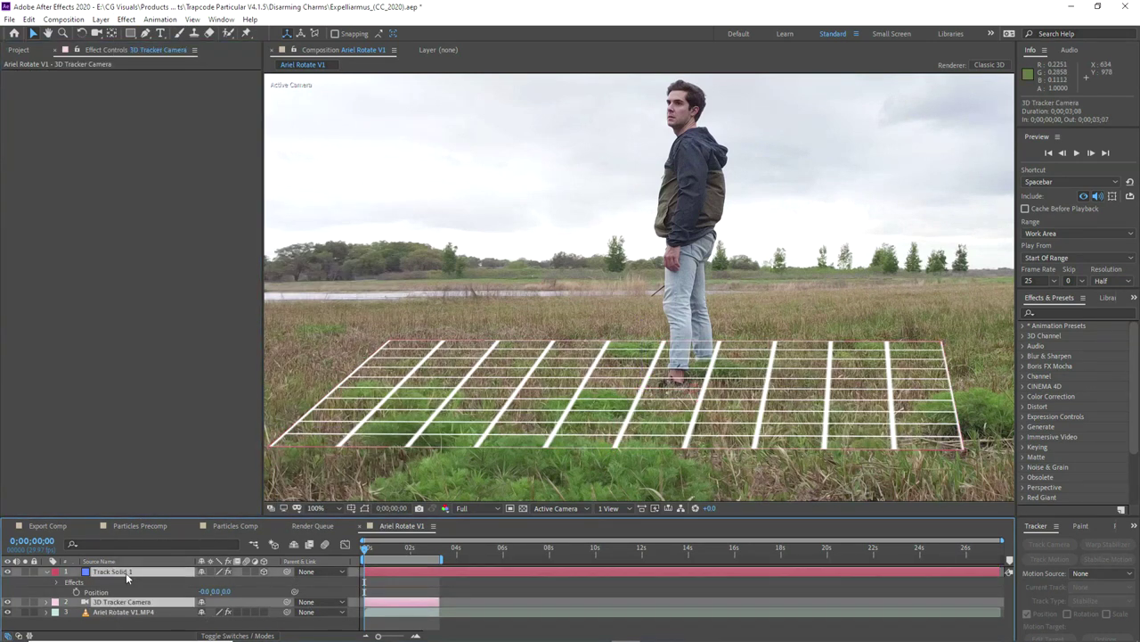
pyautogui.keyDown('ctrl'); pyautogui.click(111, 613); pyautogui.keyUp('ctrl')
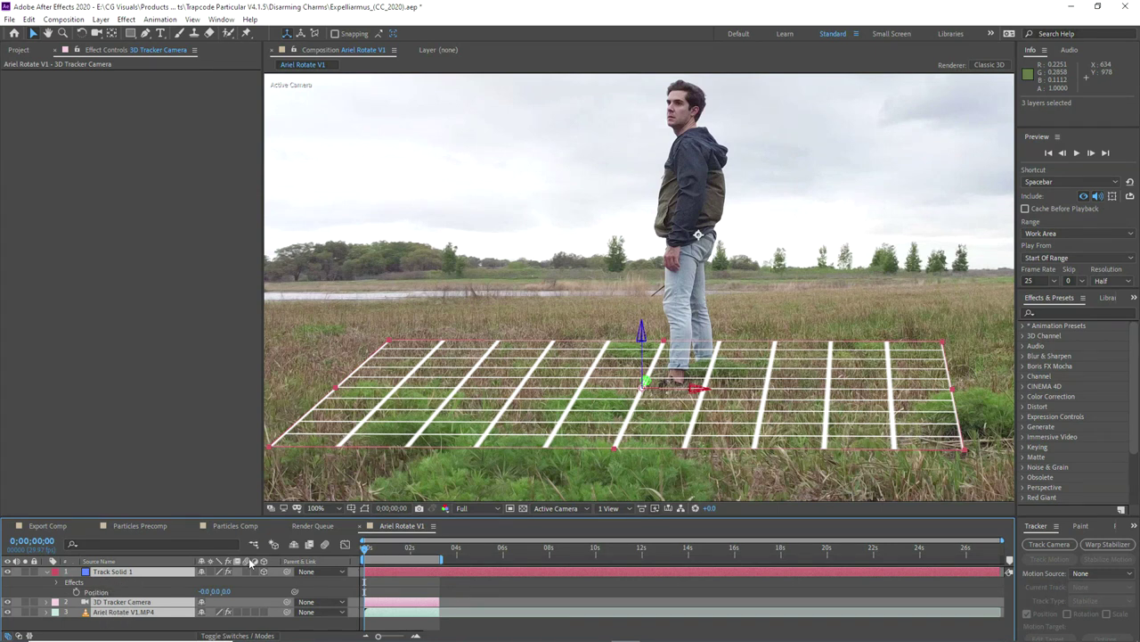
pyautogui.hotkey('ctrl', 'c')
# - Open the Particles Comp, enlarge the timeline to show all its layers, and solo the Grid layer
pyautogui.click(235, 524)
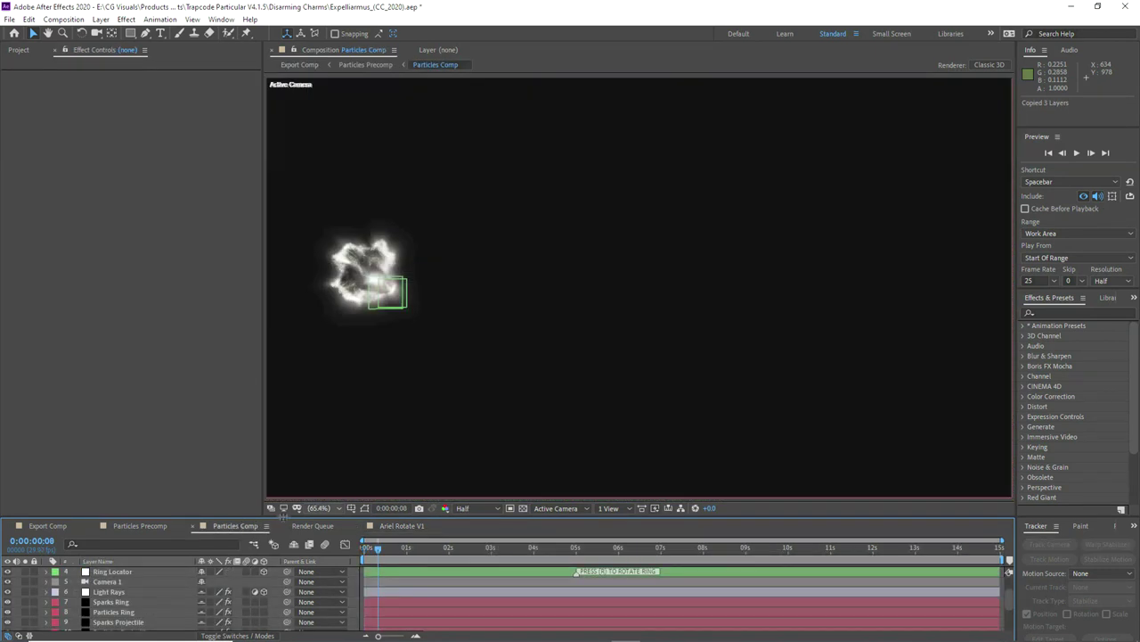
pyautogui.moveTo(263, 517); pyautogui.dragTo(262, 405)
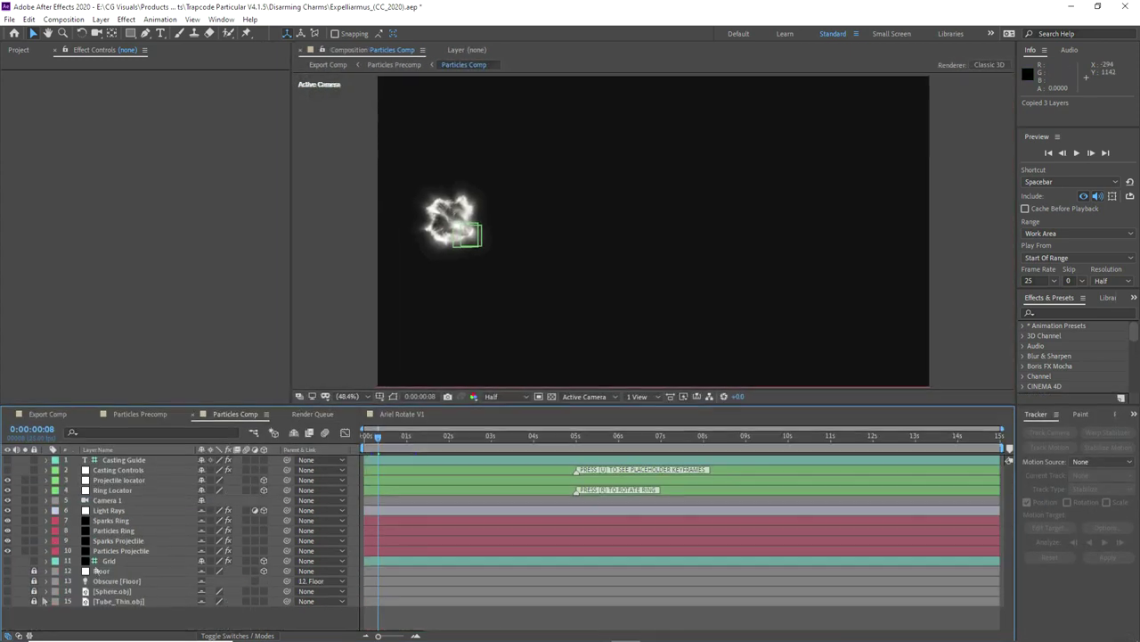
pyautogui.click(24, 562)
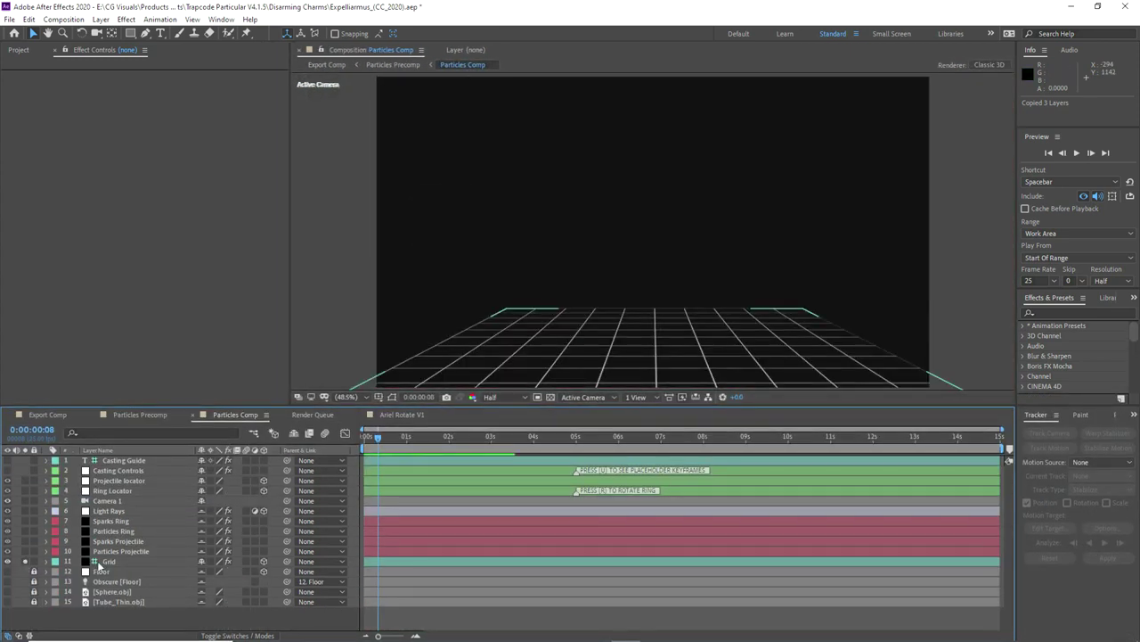
# - Paste the copied 3D Tracker Camera, Track Solid 1 and Ariel Rotate V1.MP4 layers into the Particles Comp
pyautogui.click(111, 563)
pyautogui.click(48, 629)
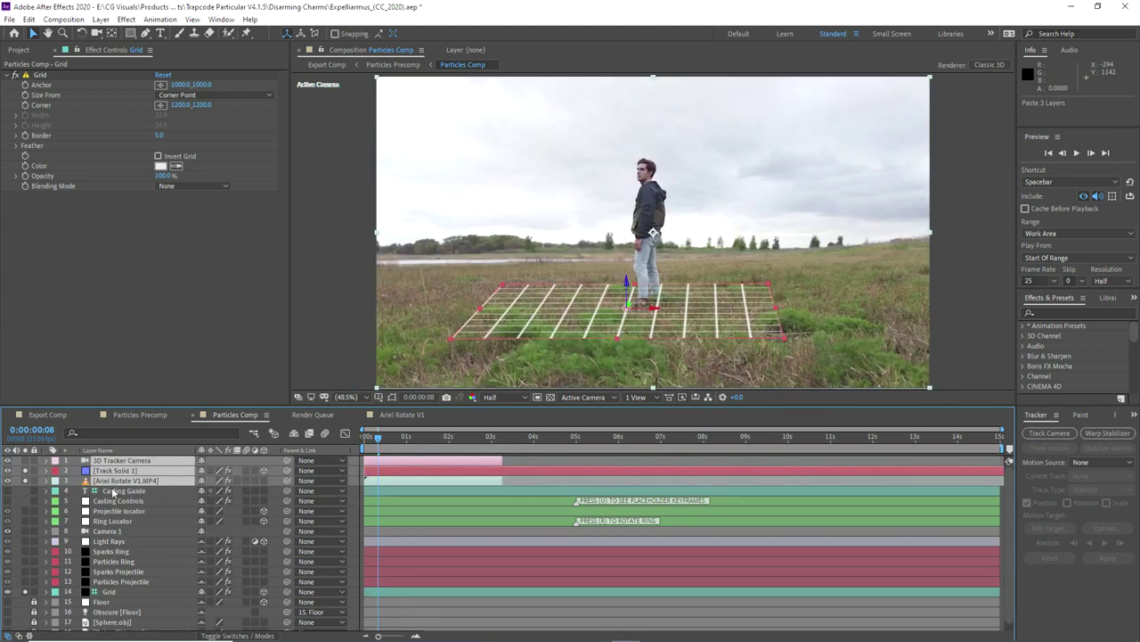
pyautogui.click(117, 490)
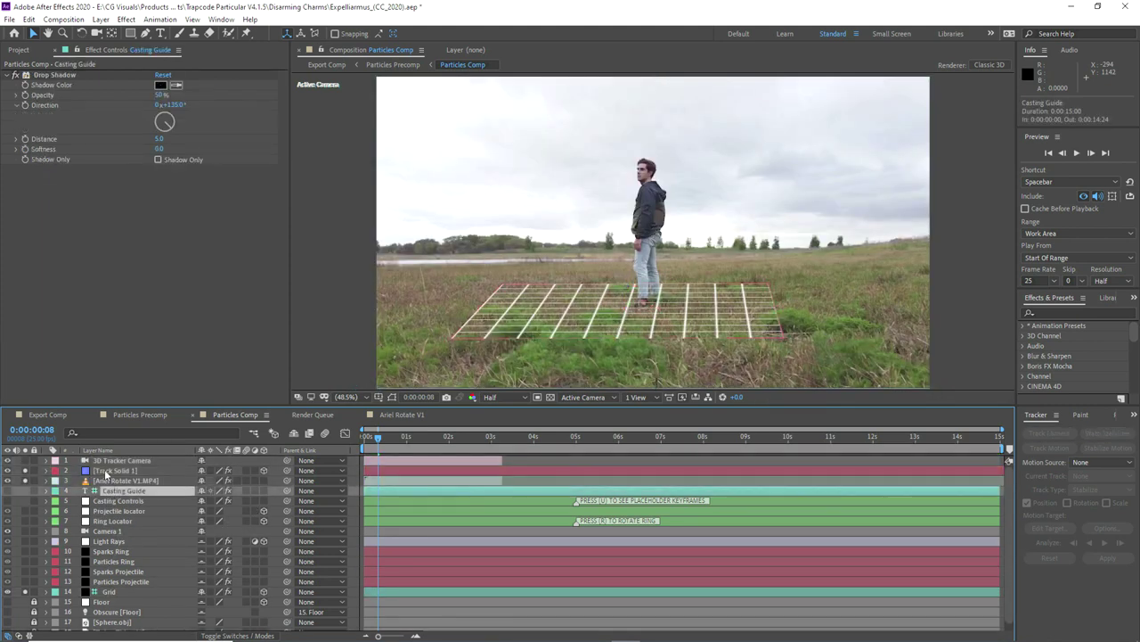
# - Replace Camera 1 with the 3D Tracker Camera in the layer stack and place the Ariel Rotate V1.MP4 layer directly below Grid
pyautogui.moveTo(105, 461); pyautogui.dragTo(105, 526)
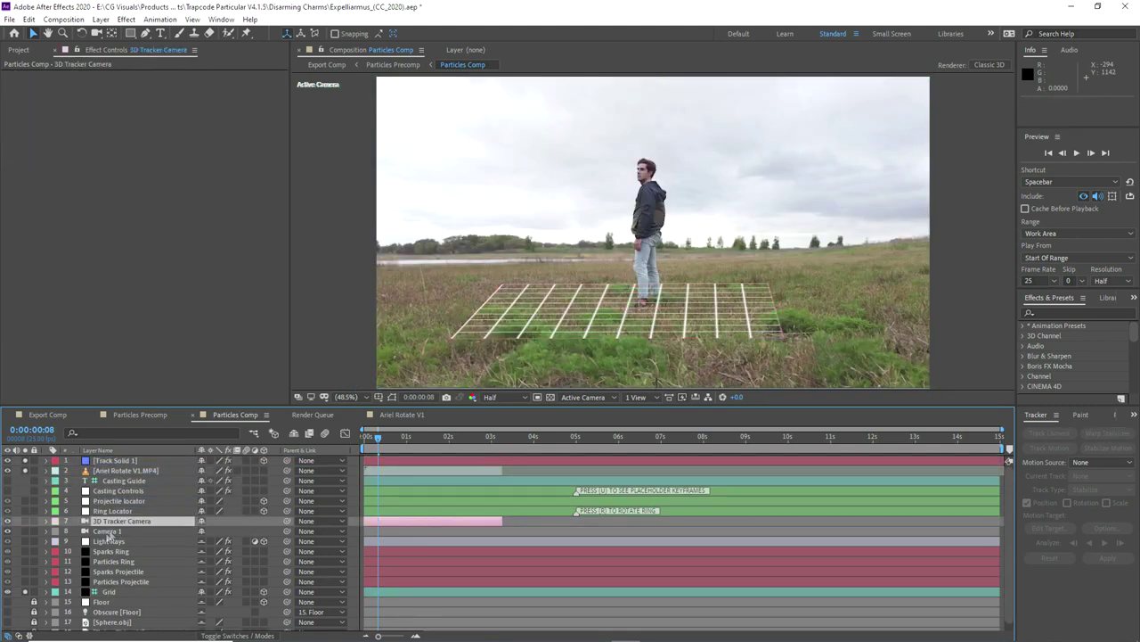
pyautogui.click(106, 532)
pyautogui.press('Delete')
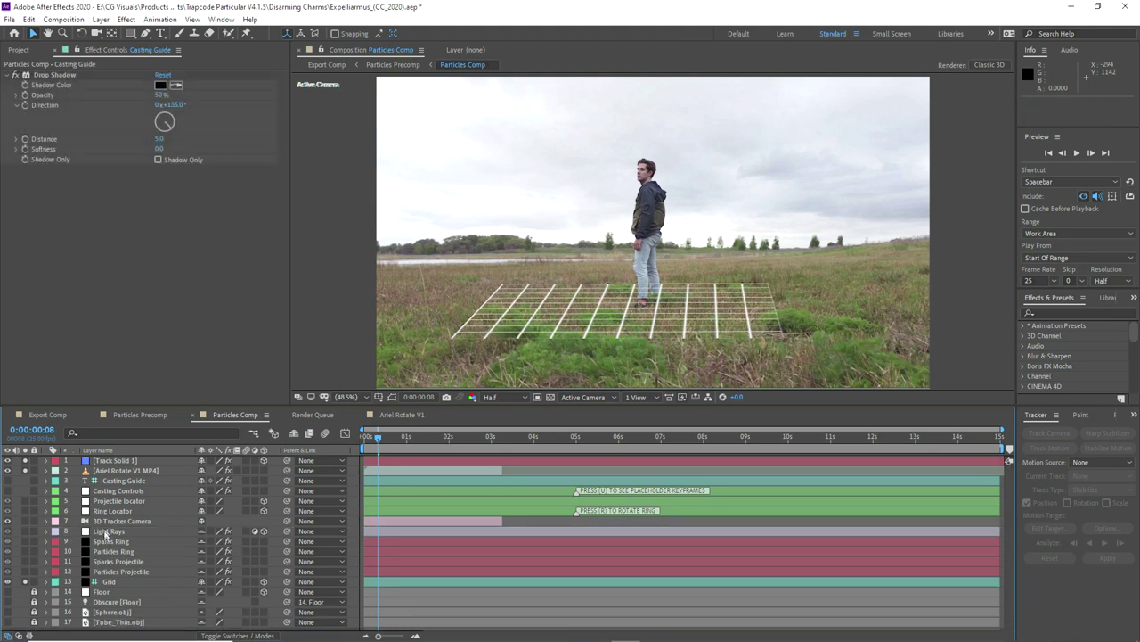
pyautogui.moveTo(108, 470); pyautogui.dragTo(122, 590)
# - Move Track Solid 1 off the ground toward the actor's wand, to a position of about -152.3, -298.2, 0.0
pyautogui.click(116, 460)
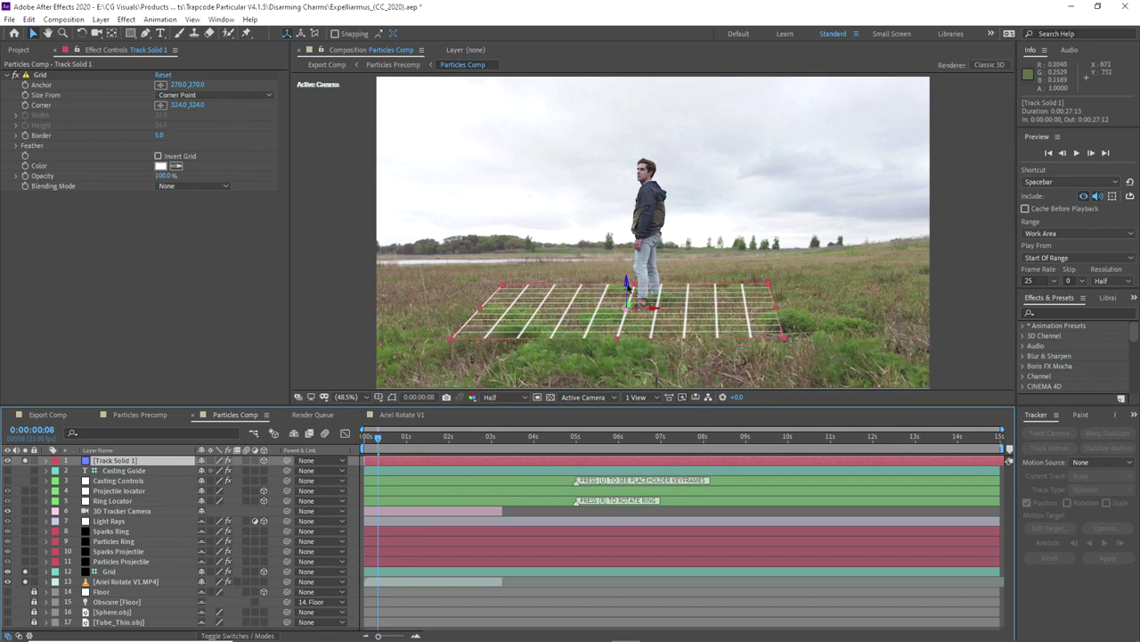
pyautogui.moveTo(628, 283); pyautogui.dragTo(630, 232)
pyautogui.moveTo(376, 439); pyautogui.dragTo(423, 439)
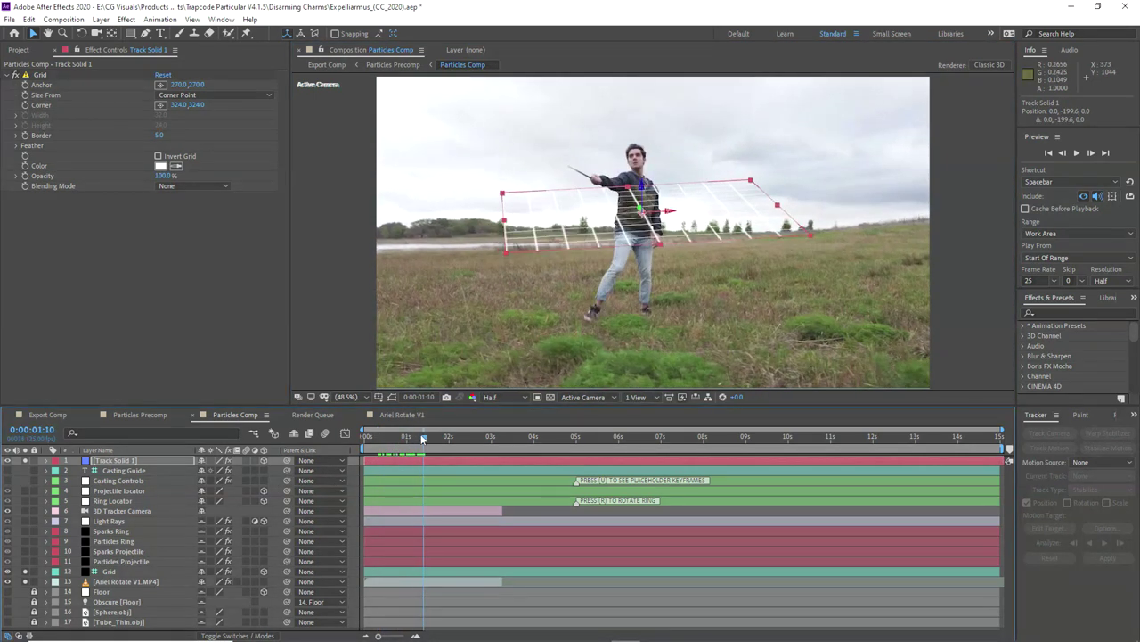
pyautogui.scroll(3, 630, 230)
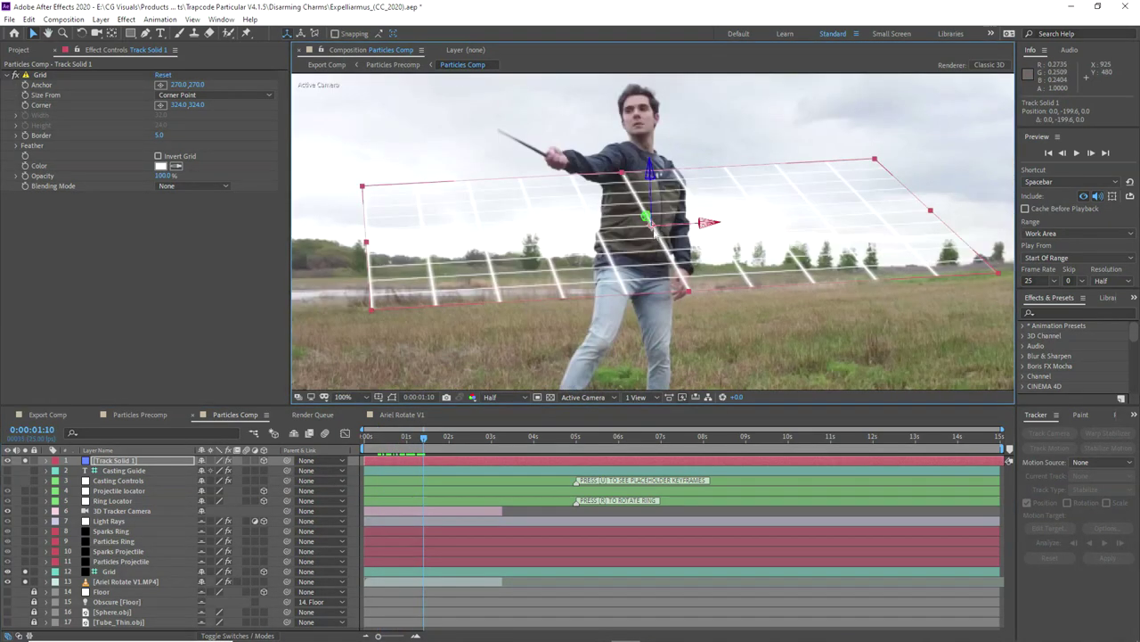
pyautogui.moveTo(673, 229); pyautogui.dragTo(486, 190)
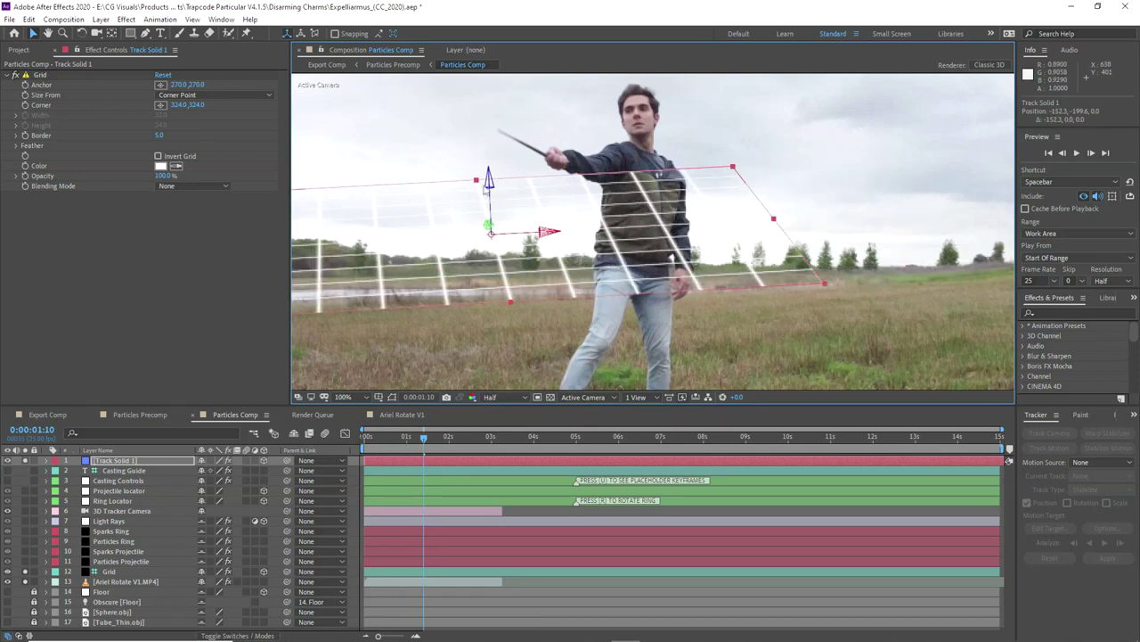
pyautogui.moveTo(490, 140); pyautogui.dragTo(488, 44)
pyautogui.moveTo(412, 439)
pyautogui.mouseDown()
pyautogui.moveTo(445, 438)
pyautogui.moveTo(418, 438)
pyautogui.mouseUp()
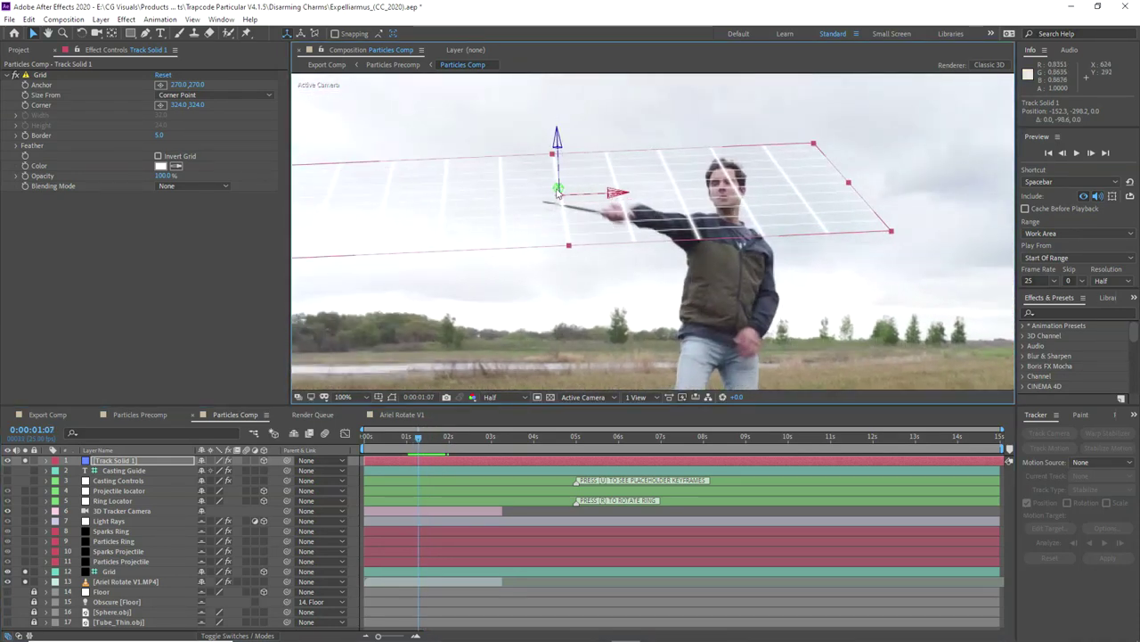
# - Shift Track Solid 1 in depth to Z 257.5 and lower it, scrubbing the footage to check its alignment with the wand
pyautogui.moveTo(558, 178); pyautogui.dragTo(555, 262)
pyautogui.moveTo(552, 211); pyautogui.dragTo(541, 141)
pyautogui.click(426, 438)
pyautogui.moveTo(433, 443); pyautogui.dragTo(363, 444)
pyautogui.press('space')
pyautogui.moveTo(551, 200); pyautogui.dragTo(536, 480)
pyautogui.click(555, 214)
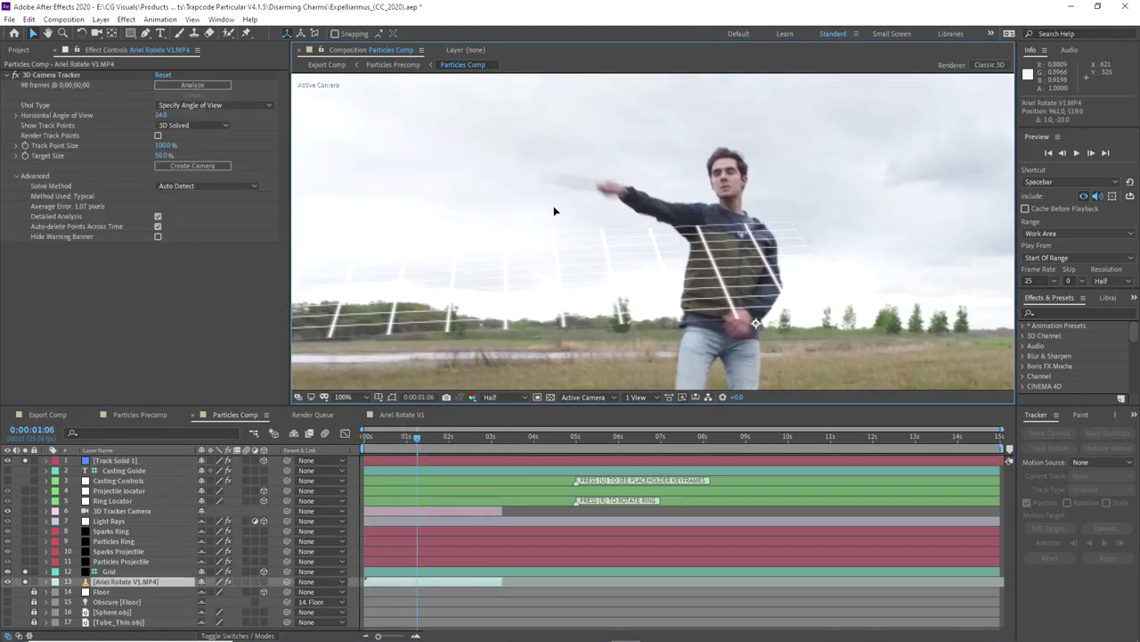
# - Raise Track Solid 1 to a Y position of about -222.7, enlarge the composition view and scrub to check the alignment
pyautogui.click(114, 460)
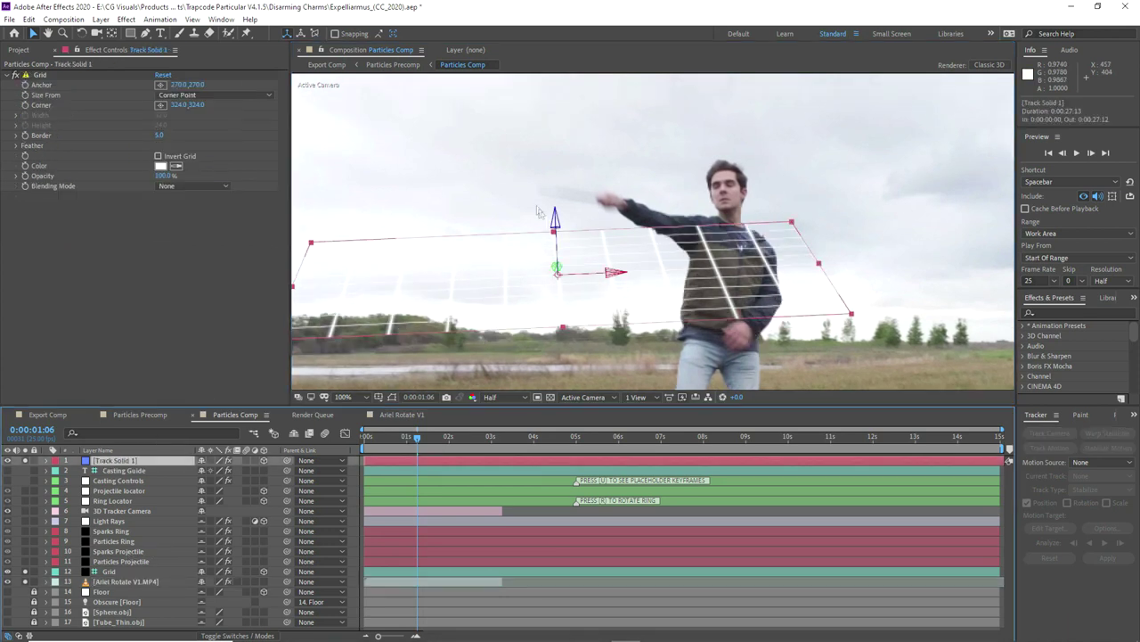
pyautogui.moveTo(555, 227); pyautogui.dragTo(553, 186)
pyautogui.moveTo(292, 404); pyautogui.dragTo(240, 470)
pyautogui.click(407, 502)
pyautogui.moveTo(407, 504)
pyautogui.mouseDown()
pyautogui.moveTo(450, 504)
pyautogui.moveTo(374, 504)
pyautogui.moveTo(424, 506)
pyautogui.moveTo(405, 506)
pyautogui.mouseUp()
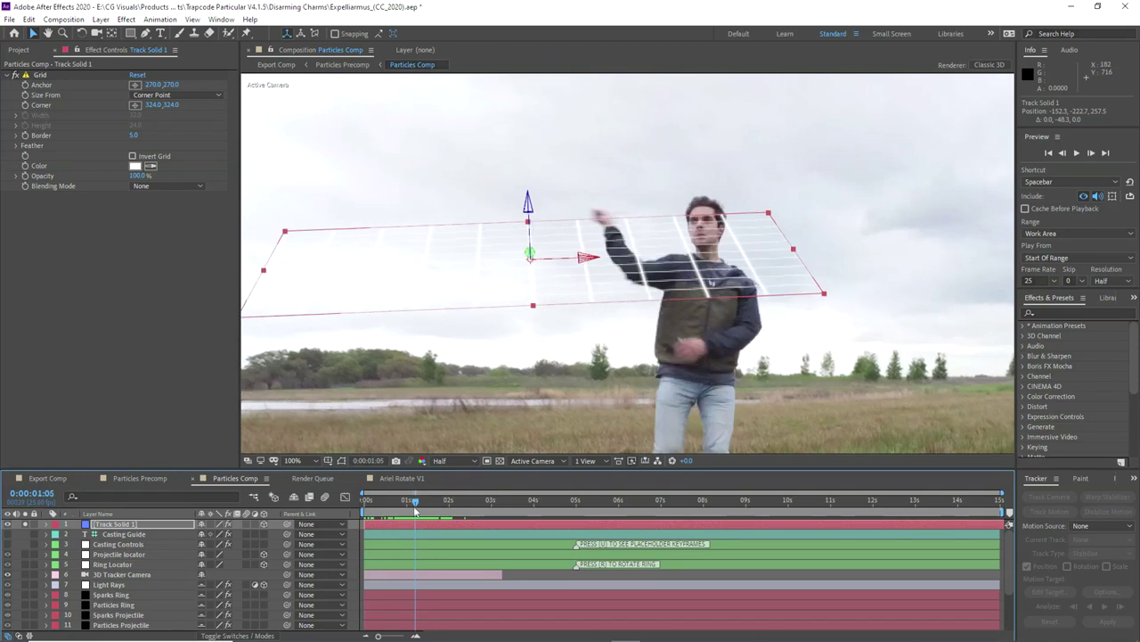
# - Reveal the keyframed properties of the Casting Controls layer and resize the timeline and preview to show them with the whole frame
pyautogui.click(117, 544)
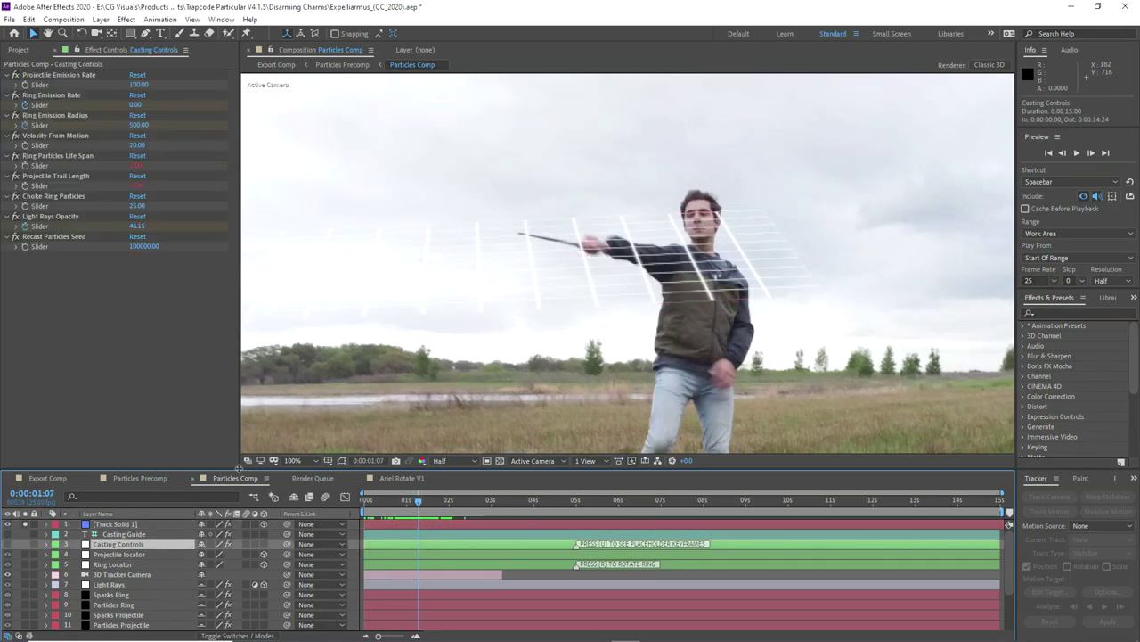
pyautogui.scroll(-2, 305, 423)
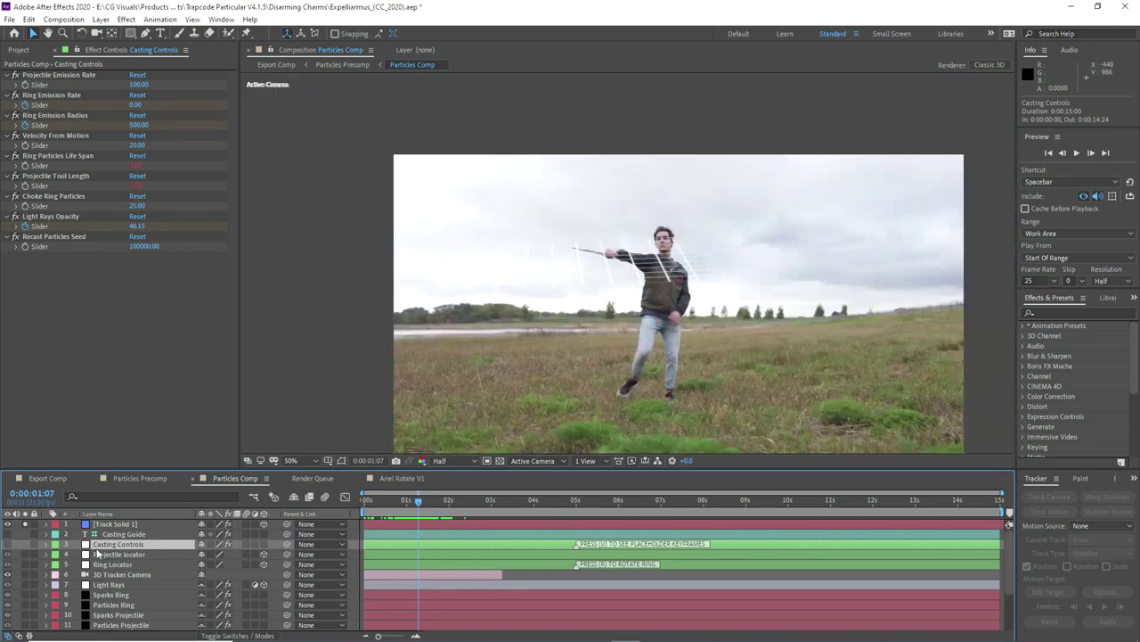
pyautogui.press('u')
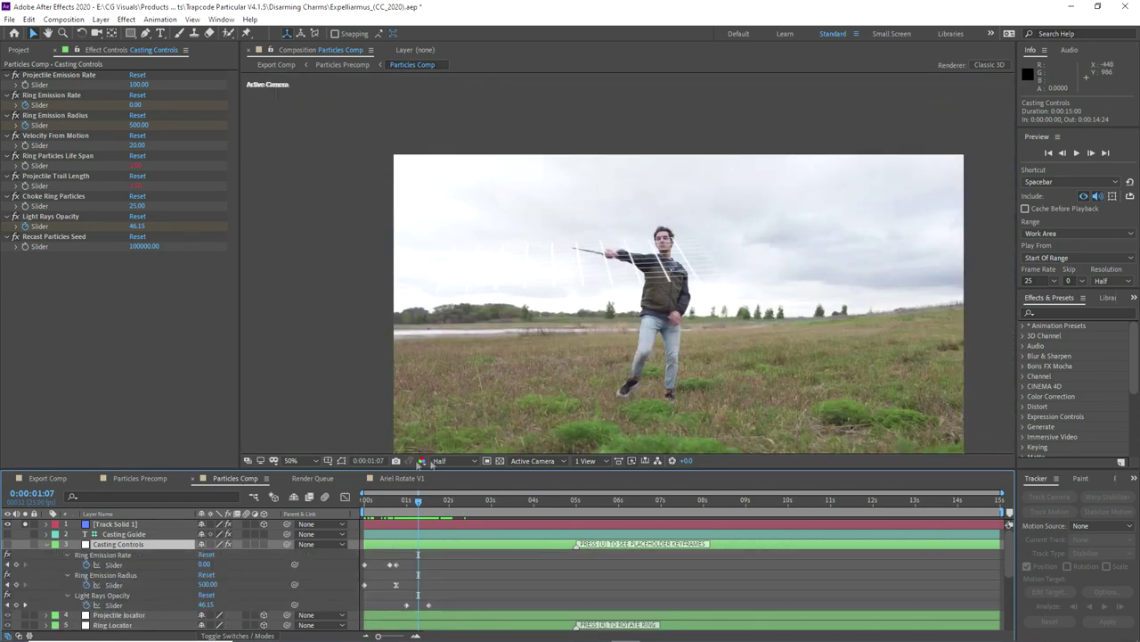
pyautogui.moveTo(431, 470); pyautogui.dragTo(432, 413)
pyautogui.moveTo(662, 276); pyautogui.dragTo(622, 219)
pyautogui.press('v')
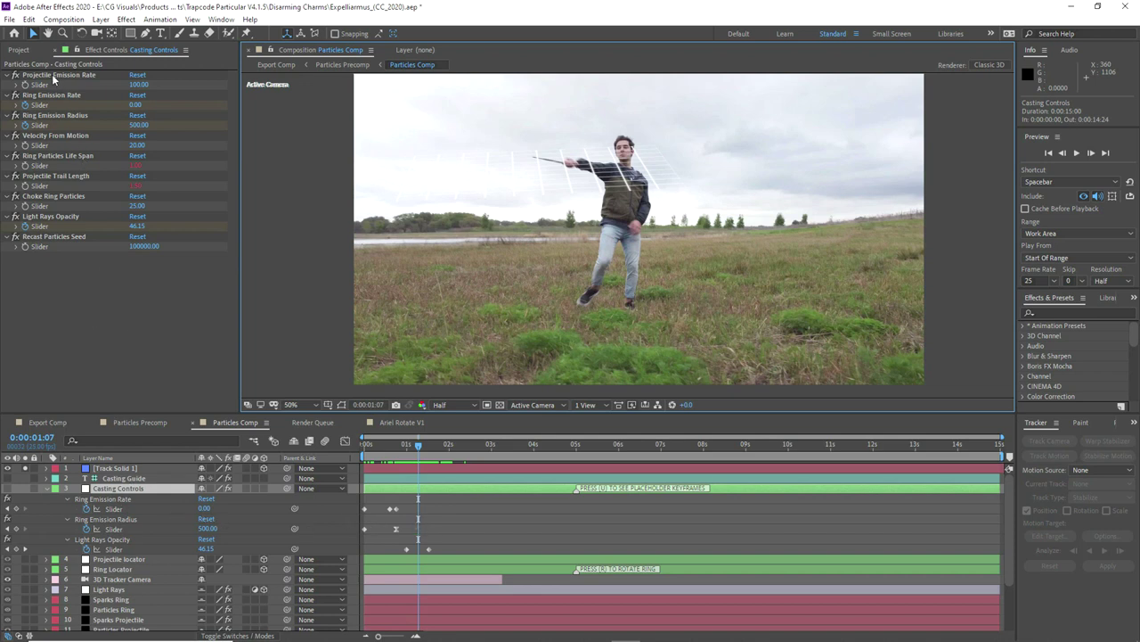
# - Select the Particles Projectile layer to show its Particular effect settings
pyautogui.scroll(-1, 120, 605)
pyautogui.click(113, 601)
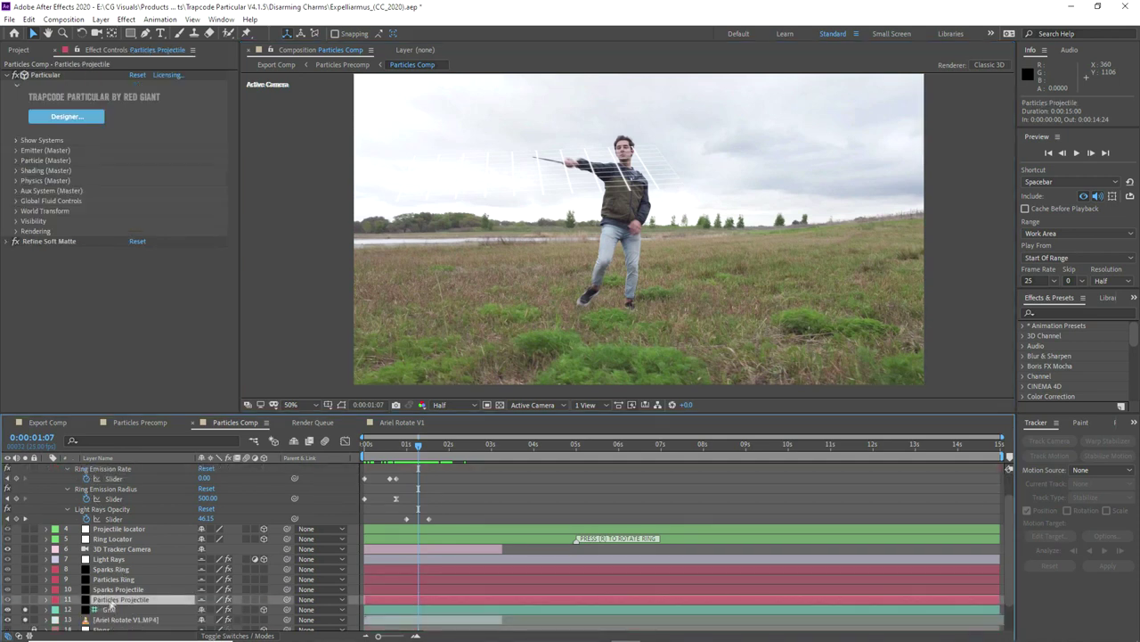
# - Examine the Emitter (Master) settings of the Particles Projectile layer and the sliders of the Casting Controls layer
pyautogui.click(16, 150)
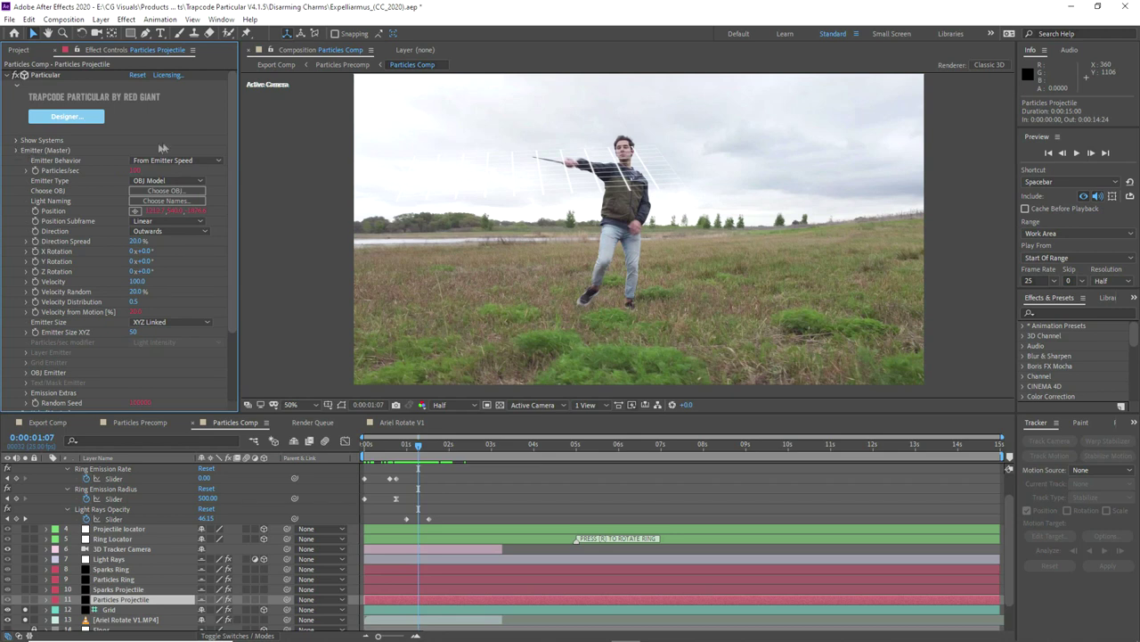
pyautogui.scroll(1, 110, 499)
pyautogui.click(111, 487)
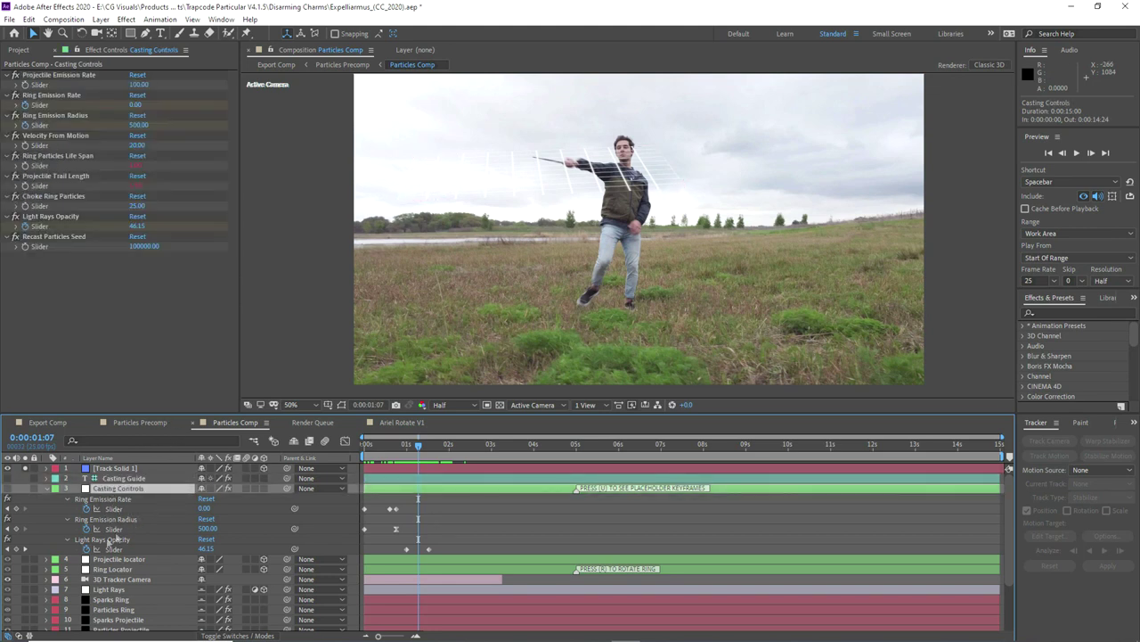
pyautogui.moveTo(415, 534)
pyautogui.mouseDown()
pyautogui.moveTo(363, 502)
pyautogui.moveTo(418, 520)
pyautogui.mouseUp()
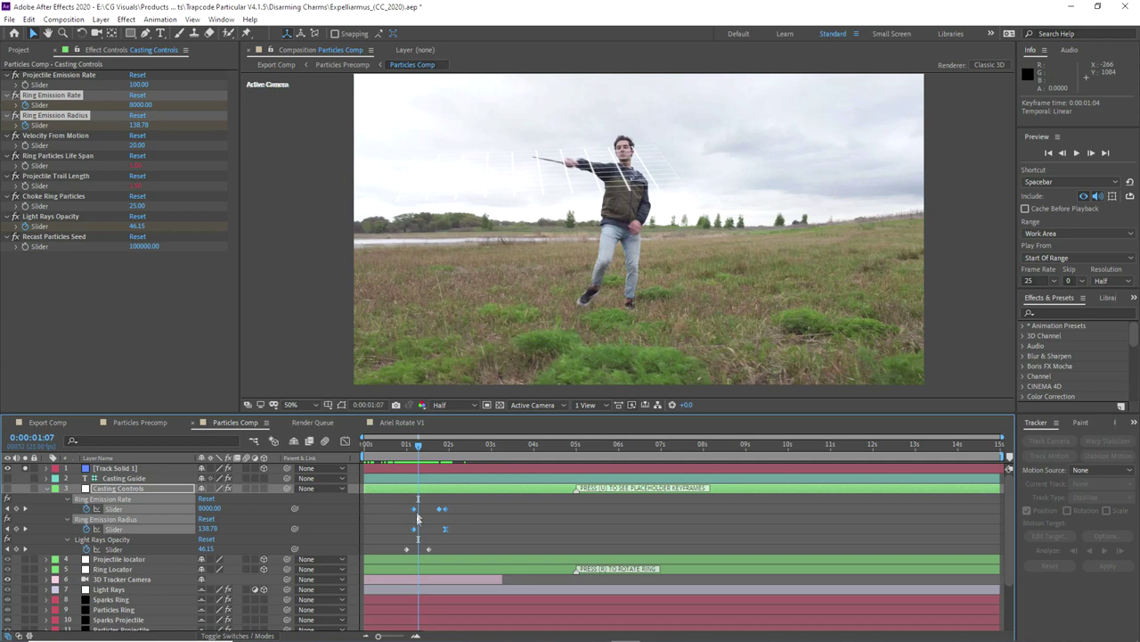
pyautogui.moveTo(419, 447); pyautogui.dragTo(418, 447)
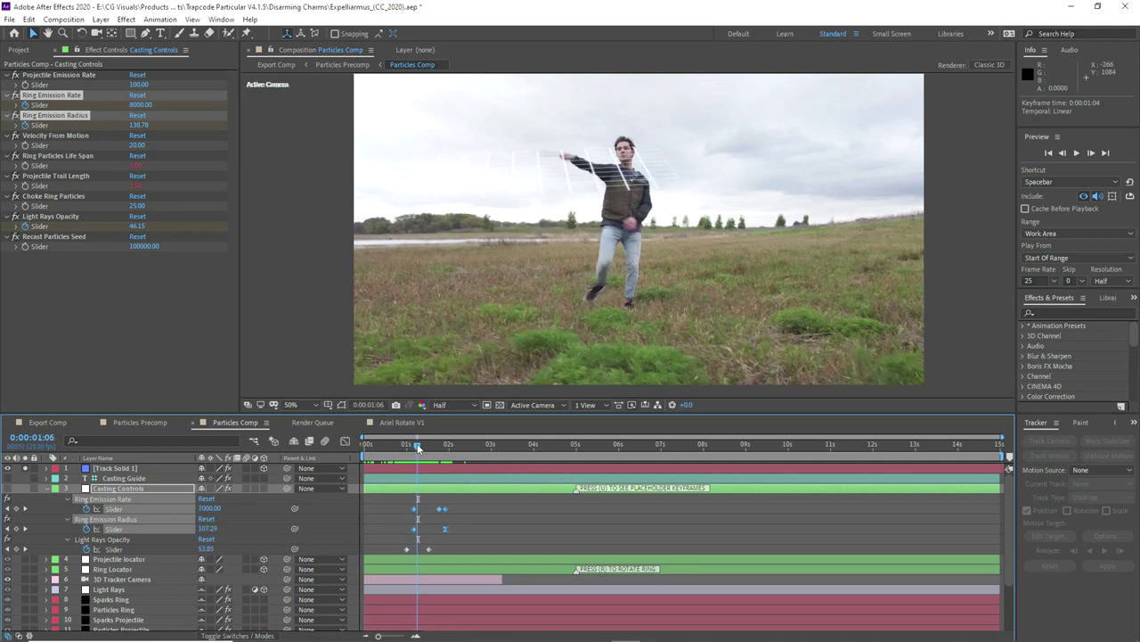
pyautogui.moveTo(417, 515); pyautogui.dragTo(419, 515)
pyautogui.hotkey('ctrl', 'z')
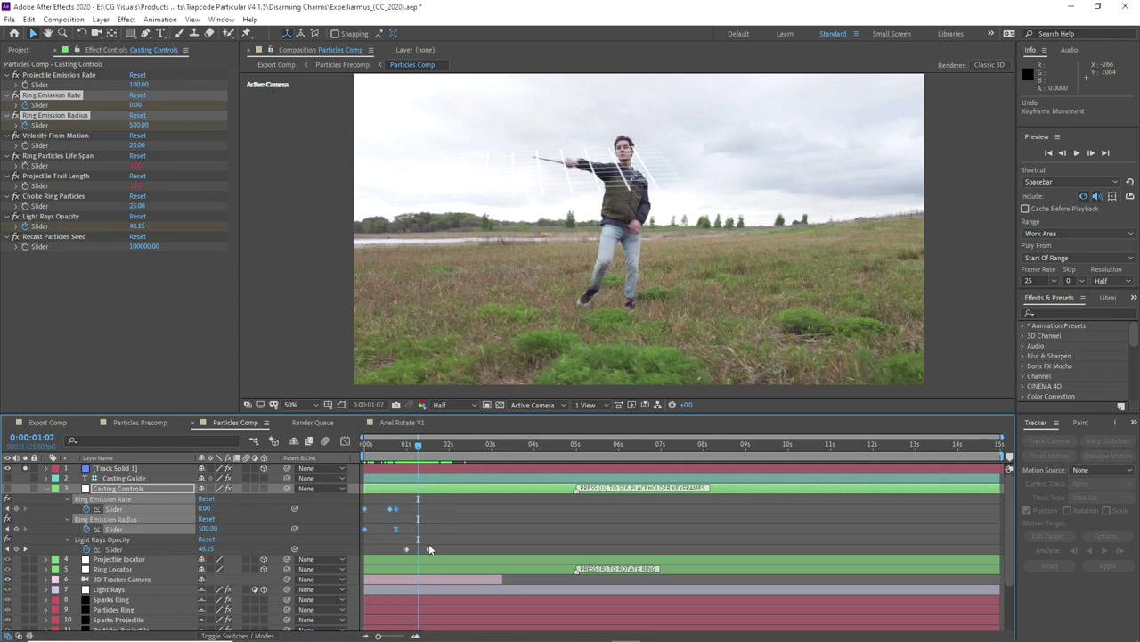
# - Shift all the Casting Controls keyframes together so that the first ring emission keyframes start at 0:00:01:07
pyautogui.moveTo(429, 549); pyautogui.dragTo(422, 510)
pyautogui.click(422, 510)
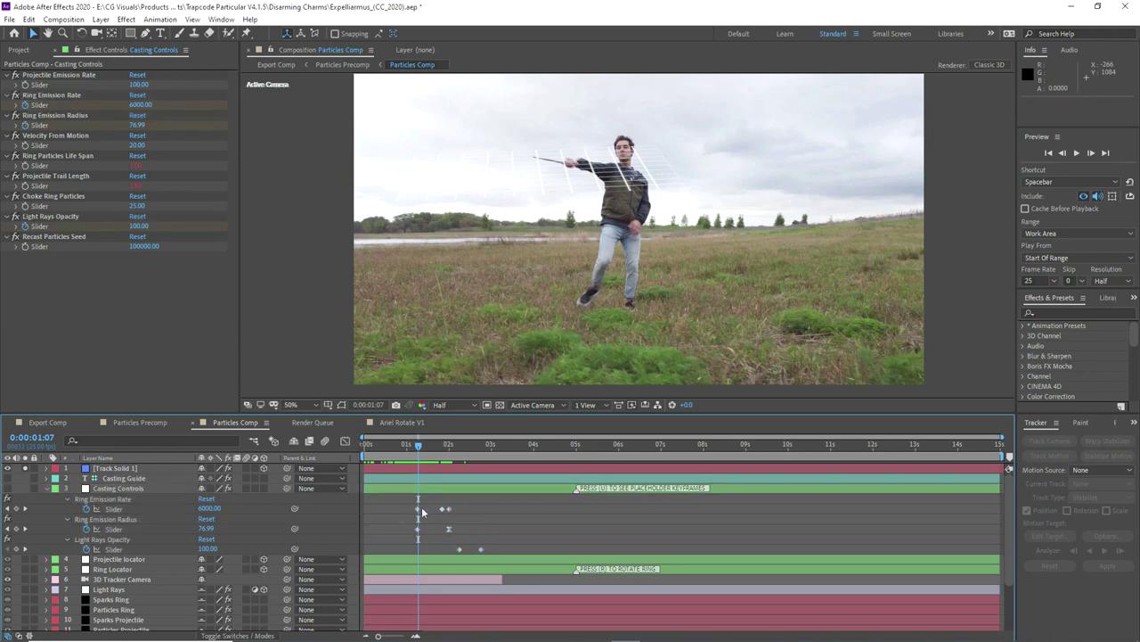
# - Reveal the Projectile locator's Position and remove all of its placeholder keyframes
pyautogui.click(106, 559)
pyautogui.press('p')
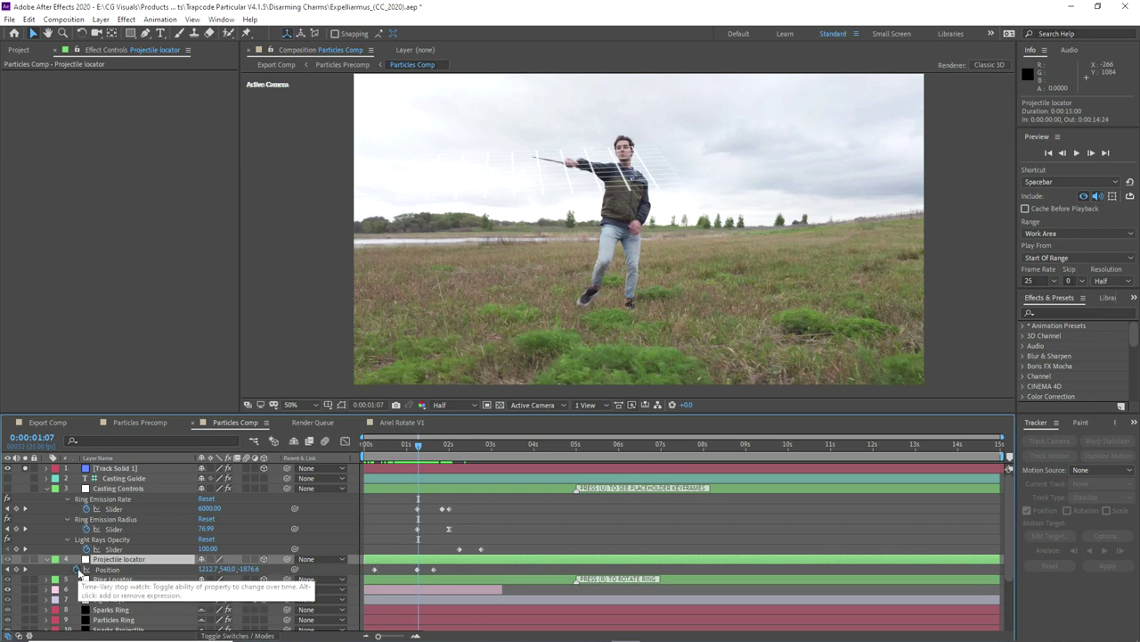
pyautogui.click(76, 568)
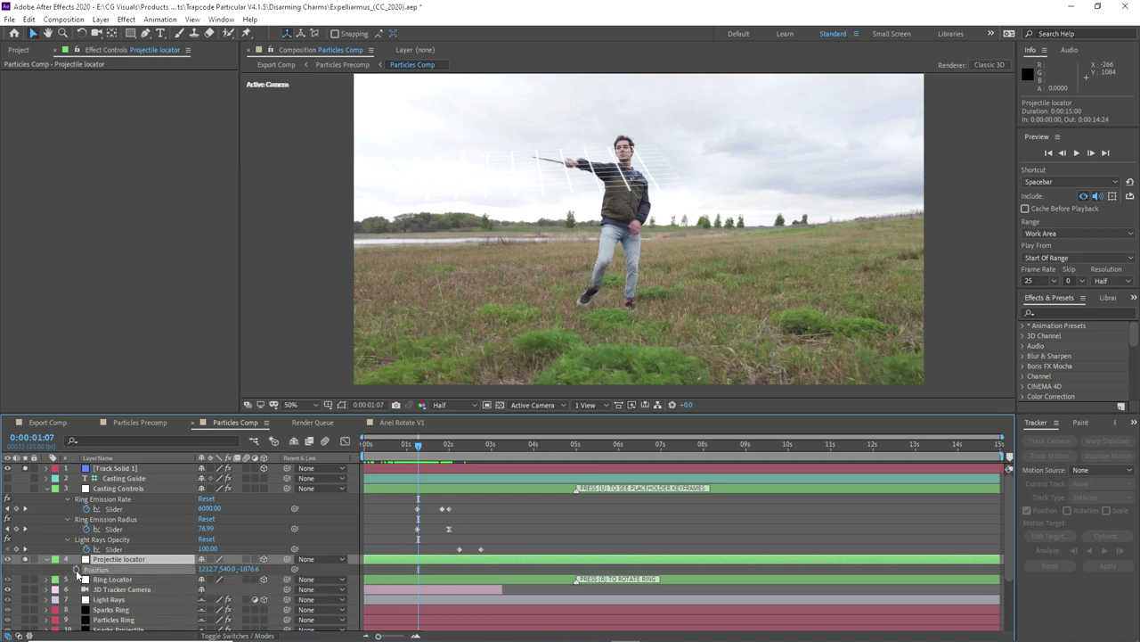
# - Copy the Position of Track Solid 1 onto the Projectile locator's Position
pyautogui.scroll(-6, 629, 277)
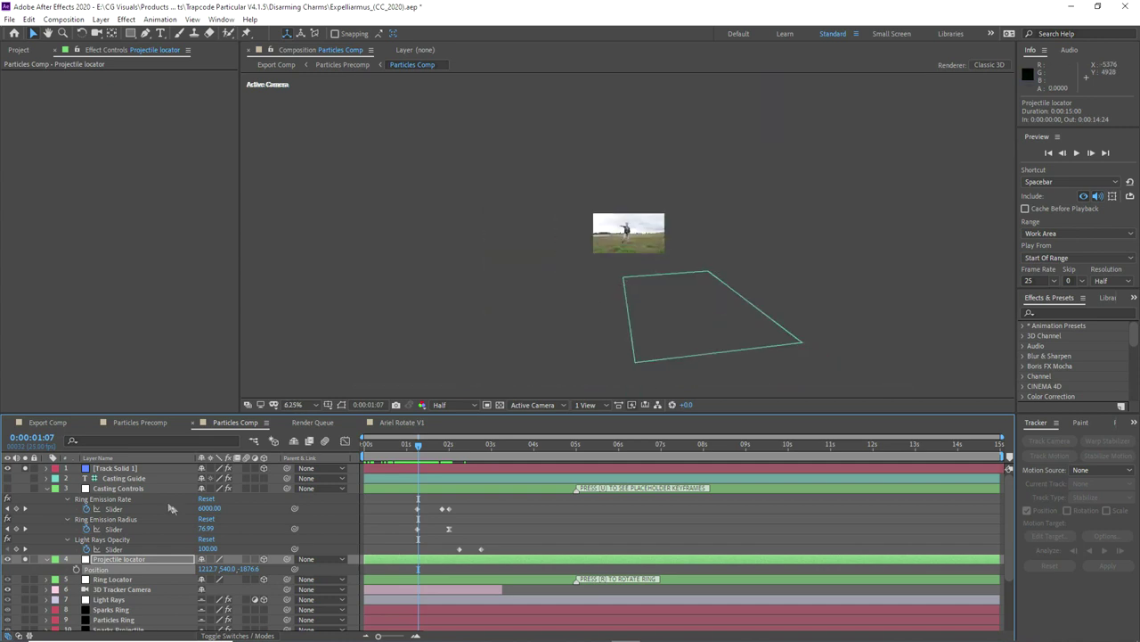
pyautogui.click(111, 488)
pyautogui.scroll(-1, 682, 170)
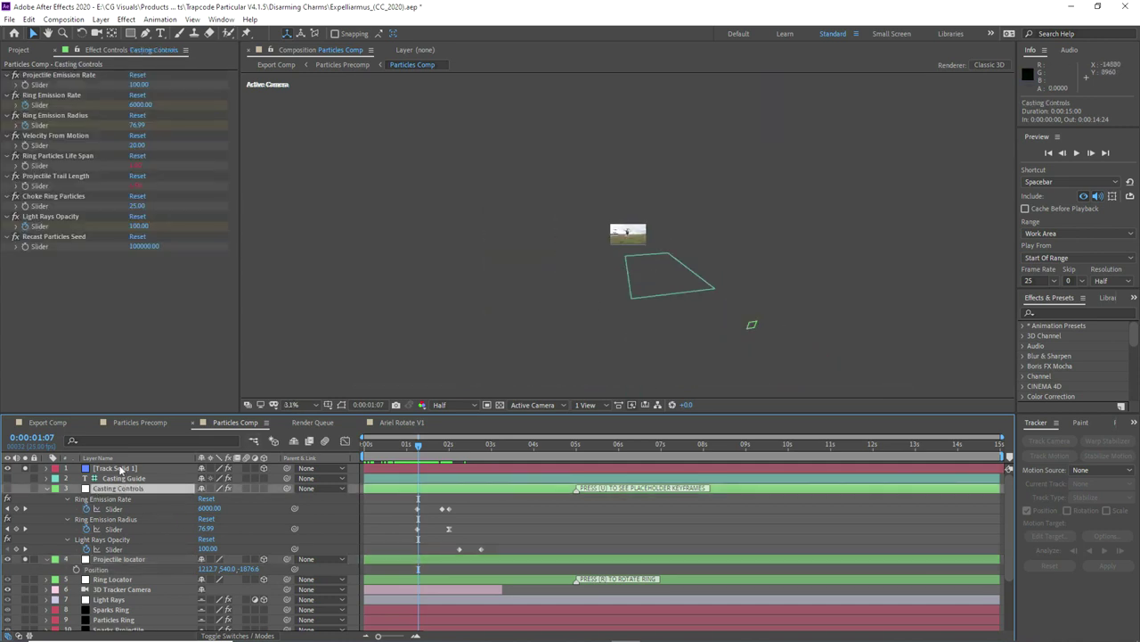
pyautogui.click(120, 470)
pyautogui.click(118, 559)
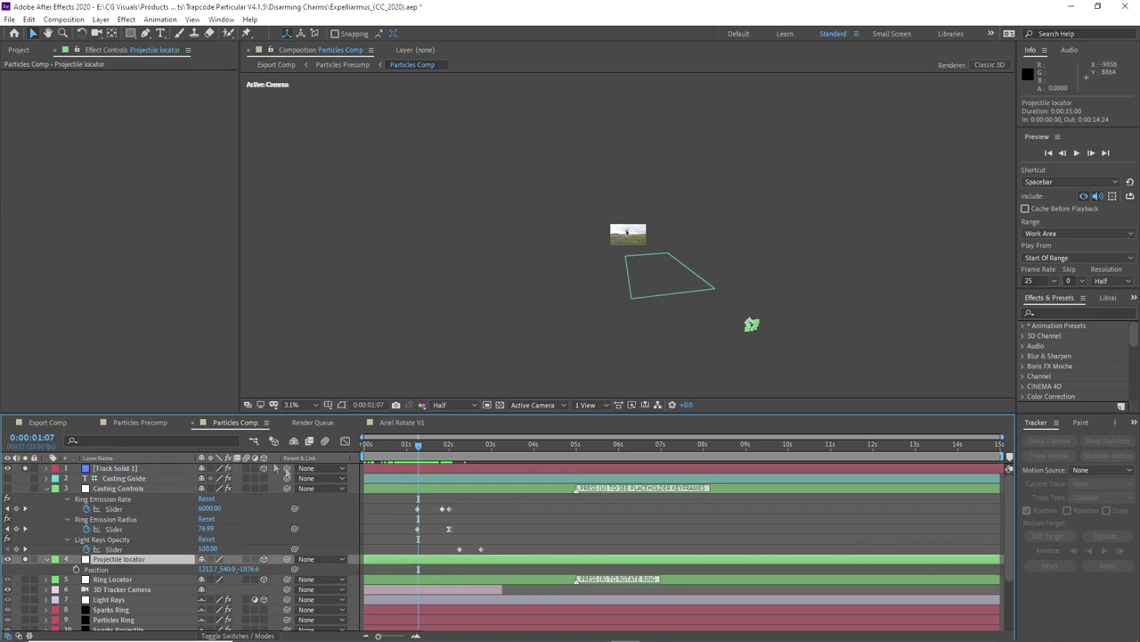
pyautogui.click(108, 473)
pyautogui.press('p')
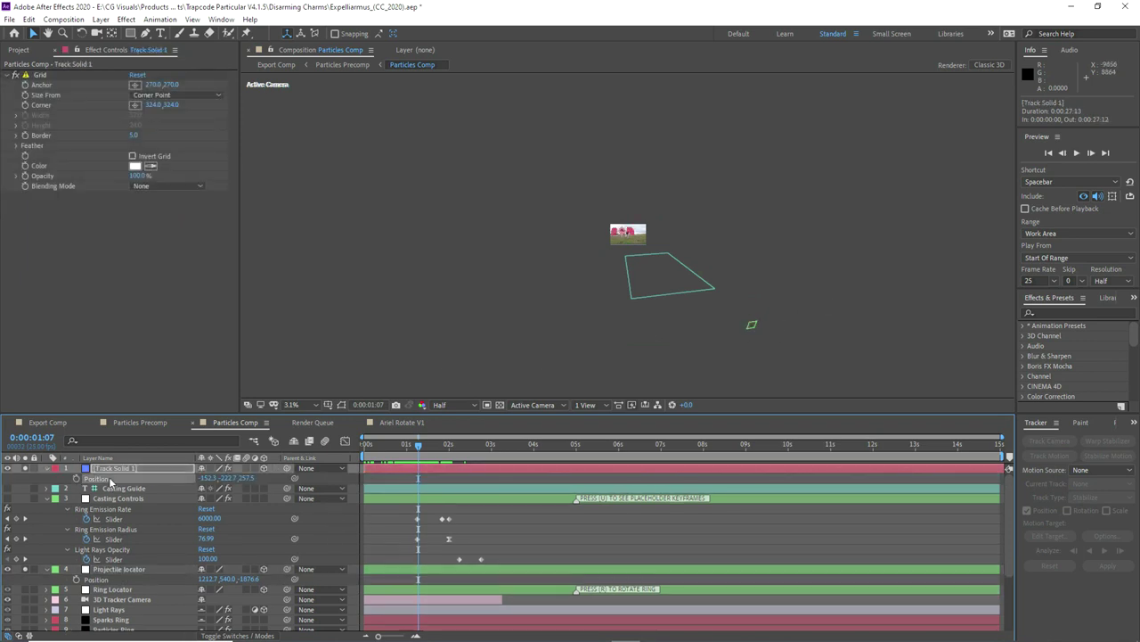
pyautogui.click(109, 573)
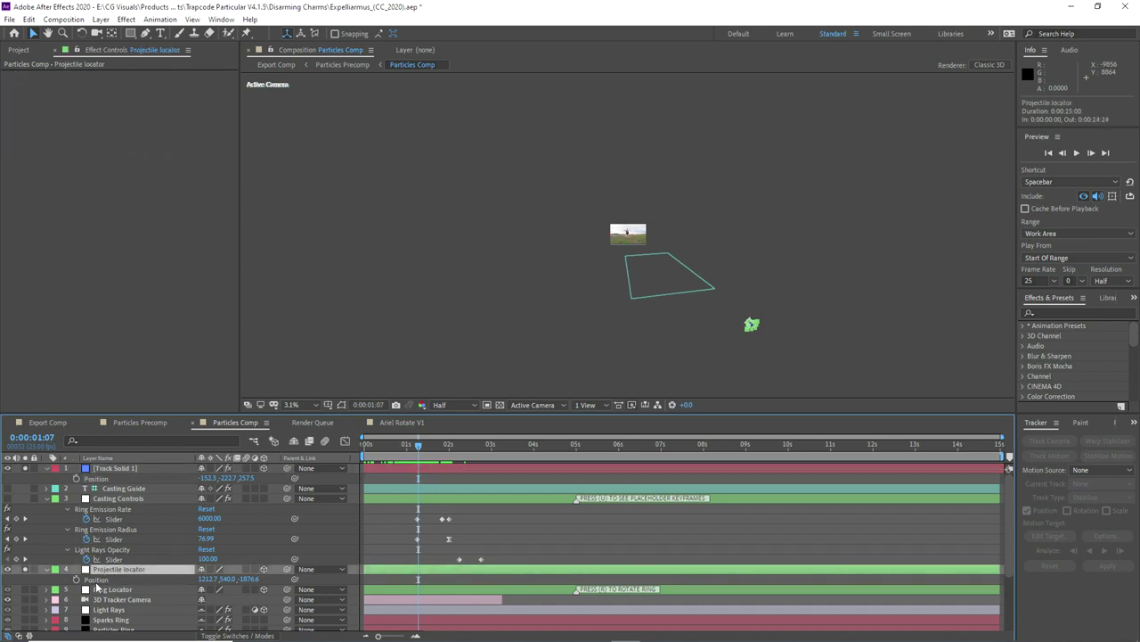
pyautogui.hotkey('ctrl', 'v')
pyautogui.scroll(2, 595, 258)
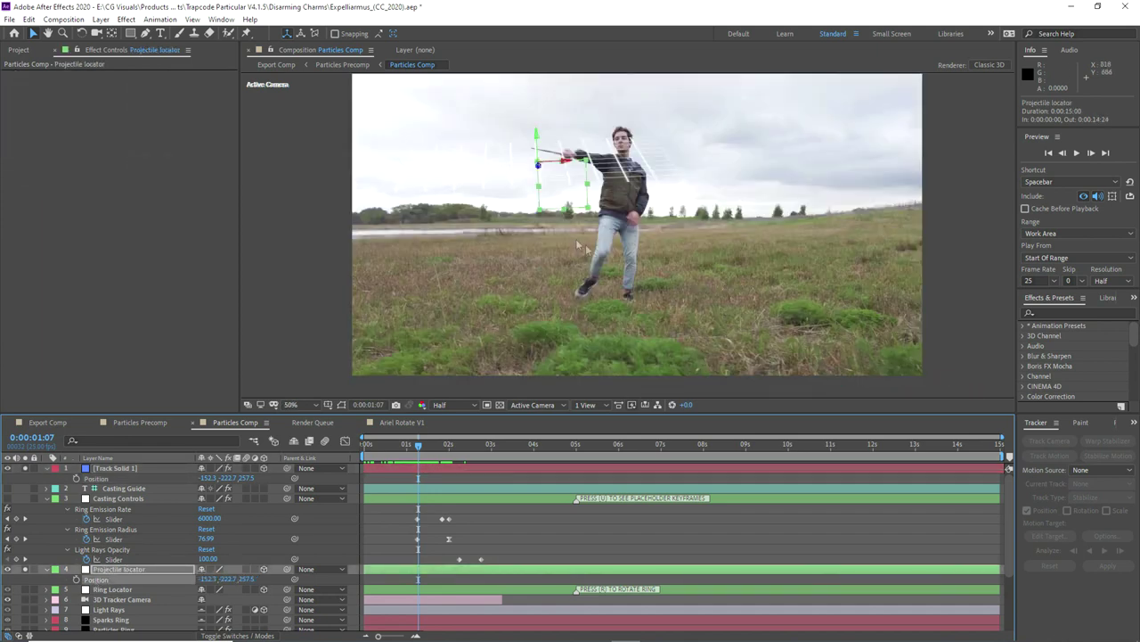
# - Apply the same Track Solid 1 position to the Ring Locator's Position
pyautogui.click(117, 590)
pyautogui.press('p')
pyautogui.press('Return')
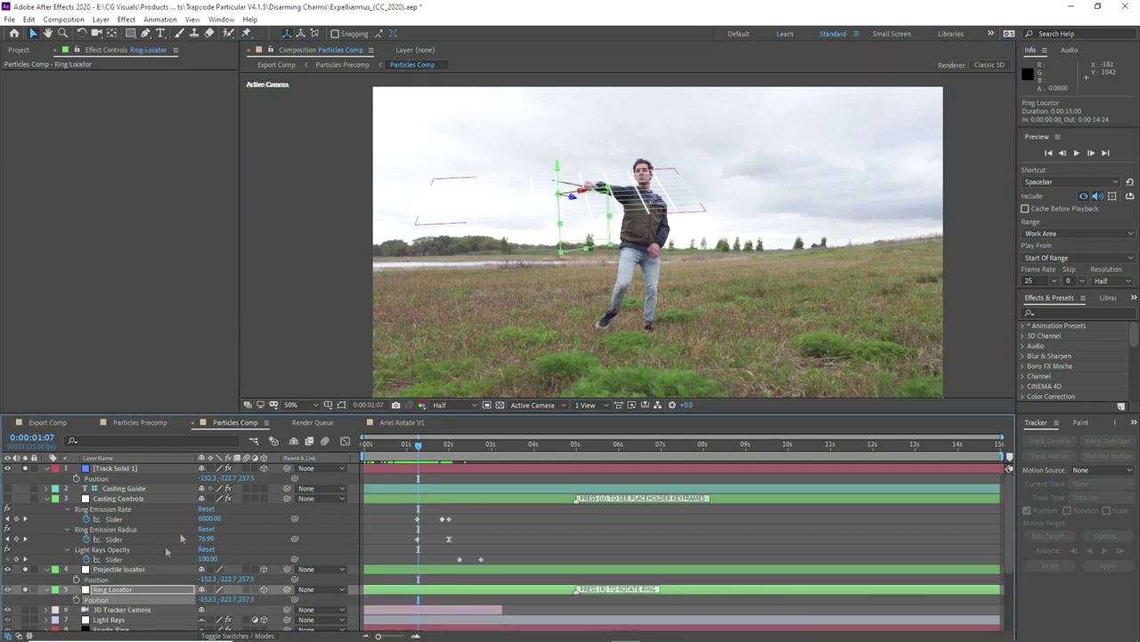
# - Move both locators together to the wand tip at about -165.5, -249.9, 264.6 and keyframe their Position at 0:00:01:07
pyautogui.keyDown('ctrl'); pyautogui.click(132, 571); pyautogui.keyUp('ctrl')
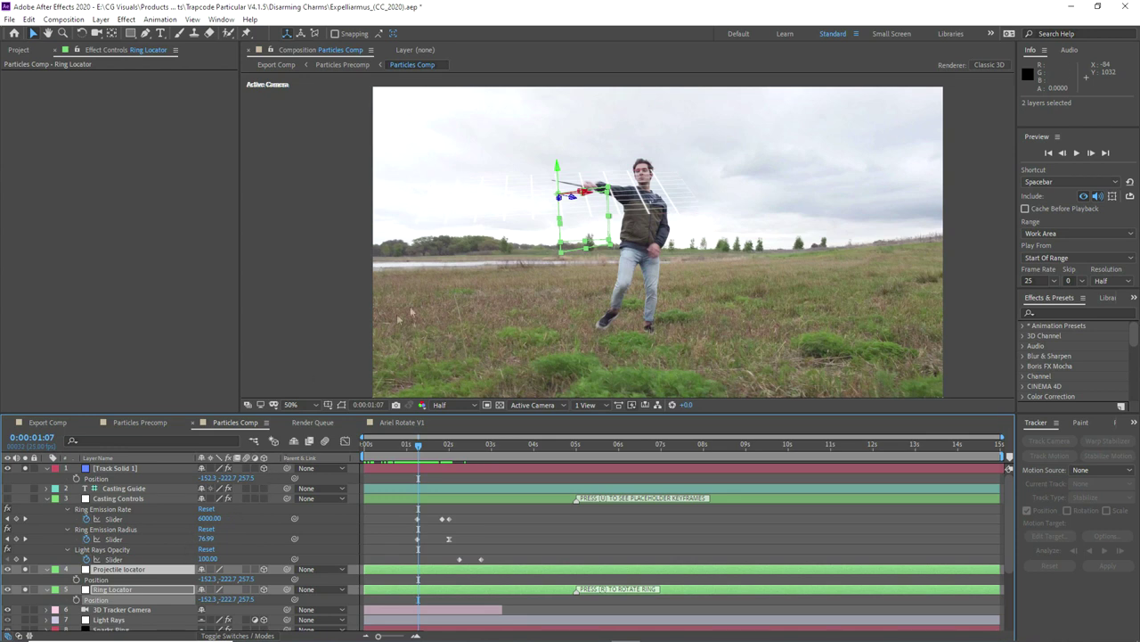
pyautogui.scroll(2, 551, 242)
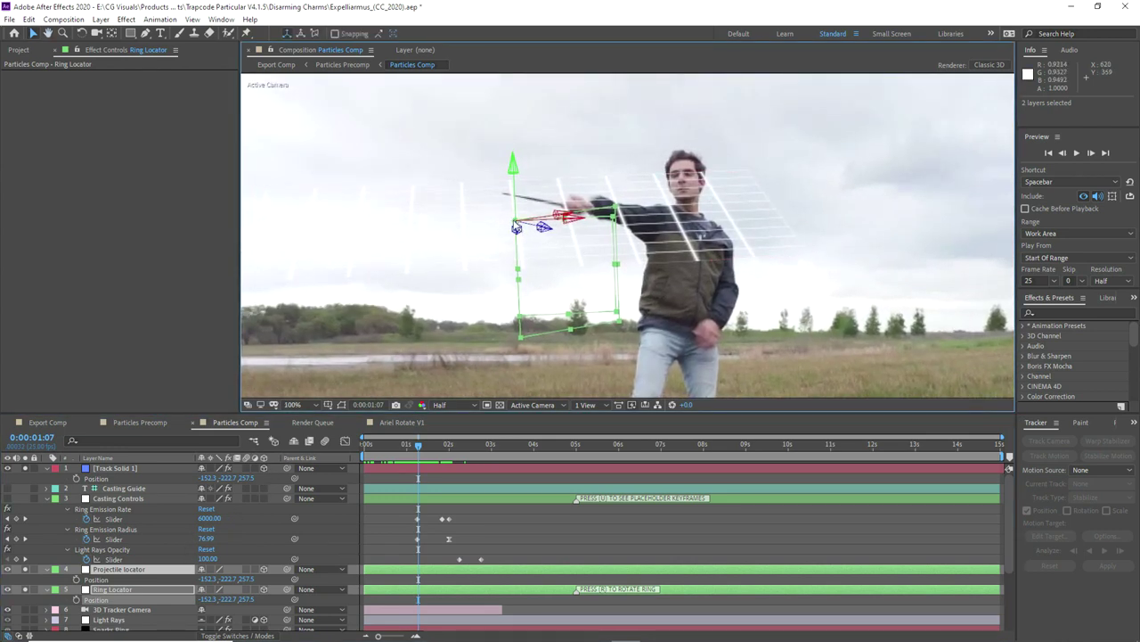
pyautogui.moveTo(513, 220); pyautogui.dragTo(500, 195)
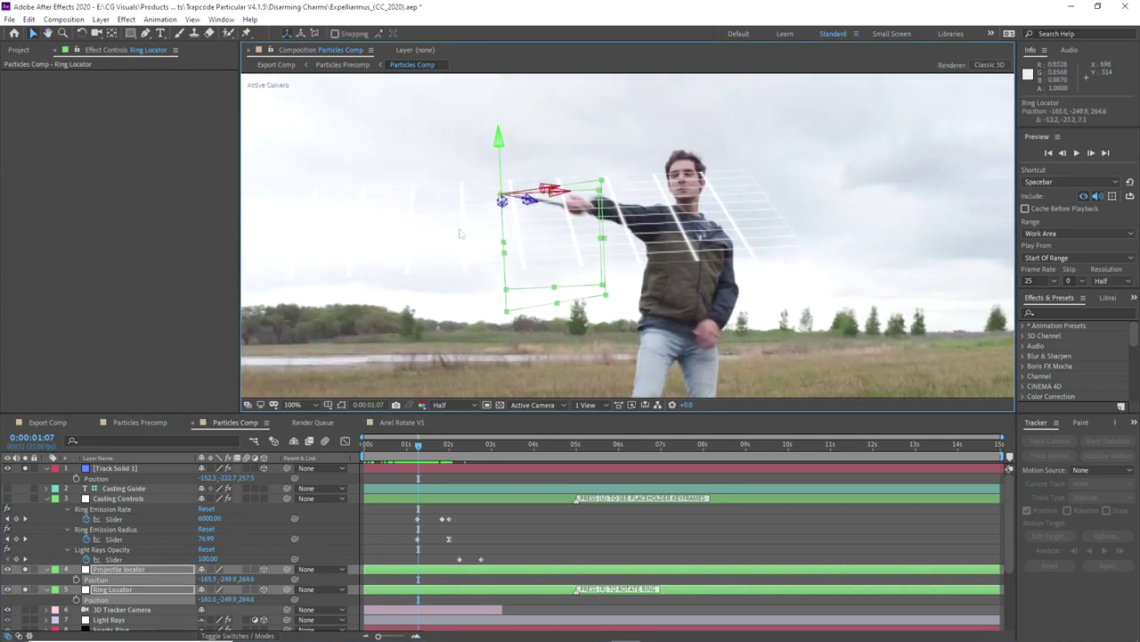
pyautogui.click(89, 579)
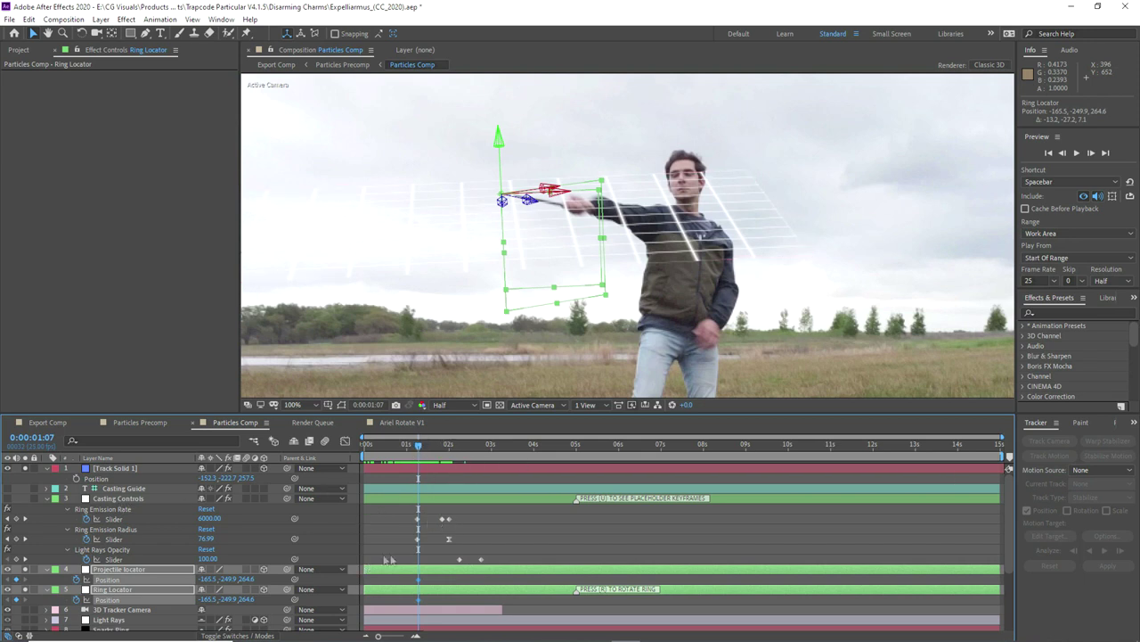
# - Animate the Ring Locator's Position to follow the wand, adding keyframes at 0:00:01:10, 0:00:01:14 and 0:00:01:18
pyautogui.click(114, 589)
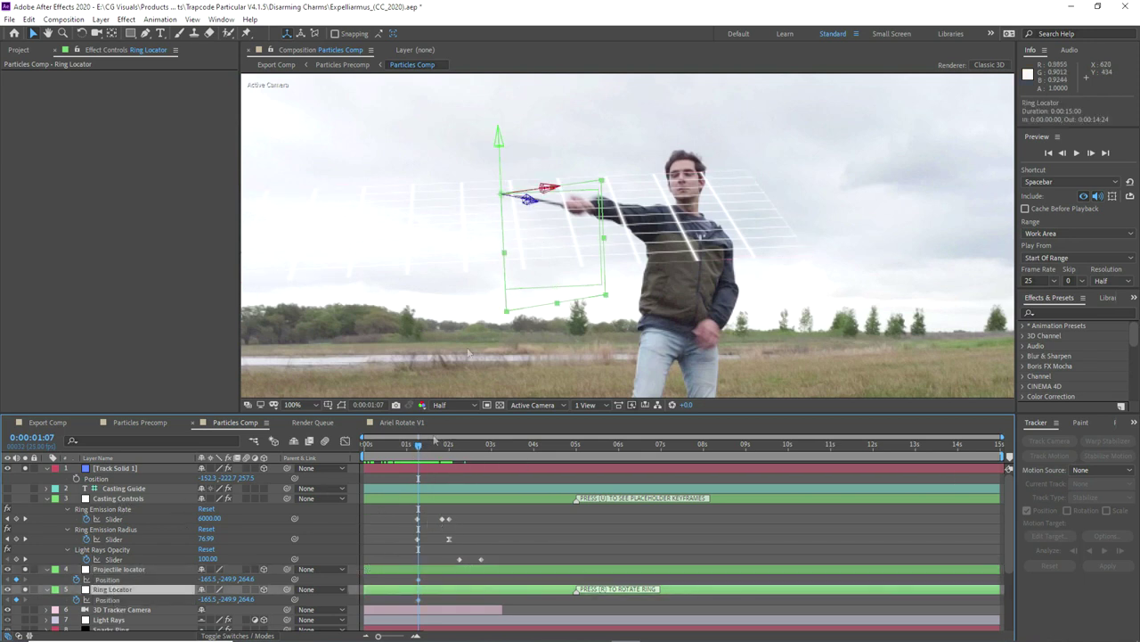
pyautogui.moveTo(421, 452); pyautogui.dragTo(424, 452)
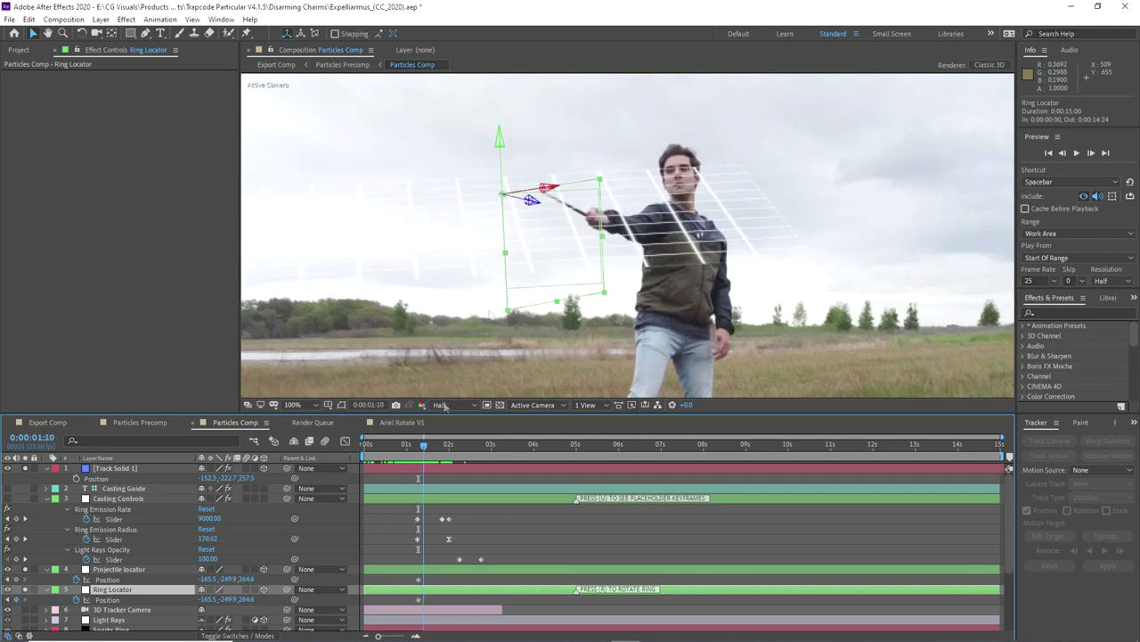
pyautogui.moveTo(515, 219); pyautogui.dragTo(547, 221)
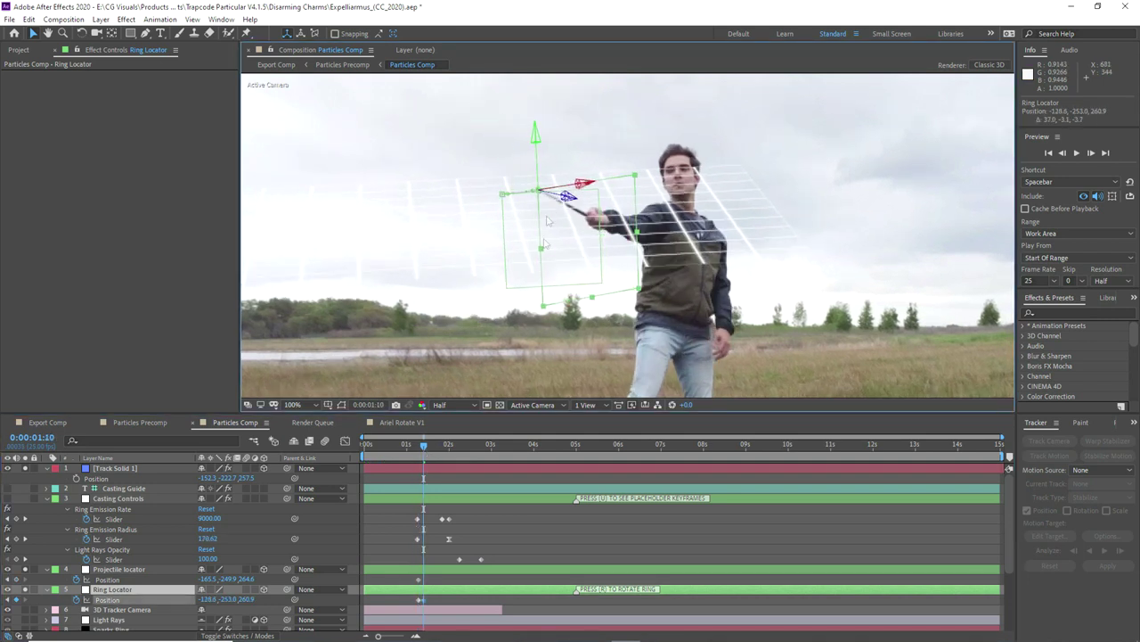
pyautogui.click(423, 450)
pyautogui.moveTo(426, 450); pyautogui.dragTo(430, 450)
pyautogui.moveTo(553, 218); pyautogui.dragTo(574, 218)
pyautogui.moveTo(430, 449); pyautogui.dragTo(436, 451)
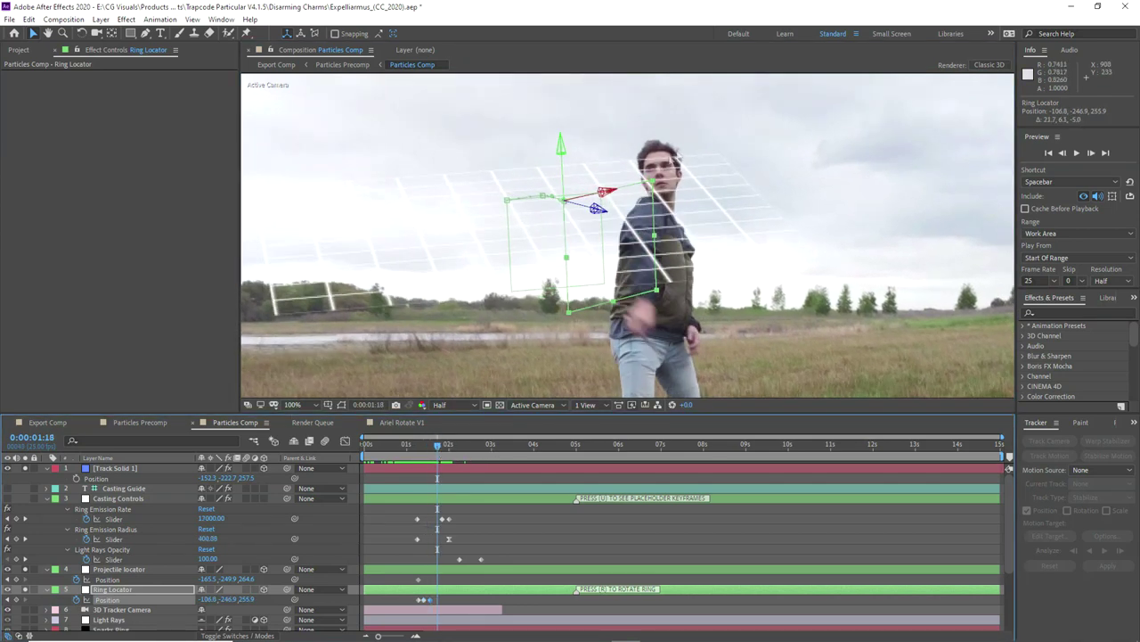
pyautogui.moveTo(603, 248); pyautogui.dragTo(605, 251)
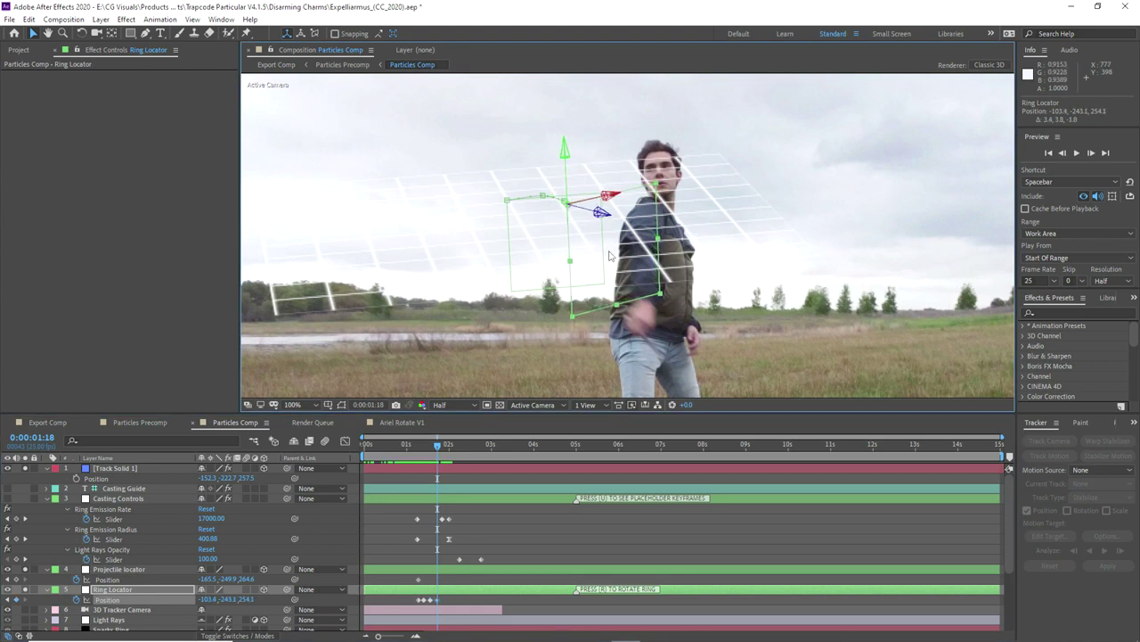
# - Nudge the Projectile locator to X -167.5 at 0:00:01:07 and keyframe it far off the frame's left side at 0:00:01:24
pyautogui.click(418, 451)
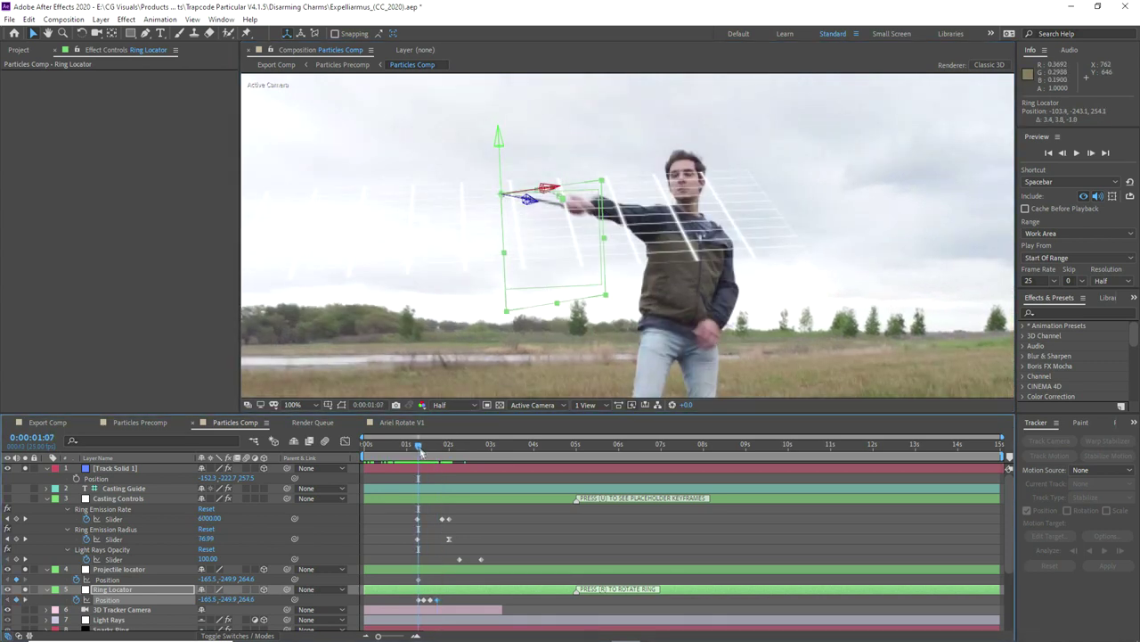
pyautogui.click(98, 571)
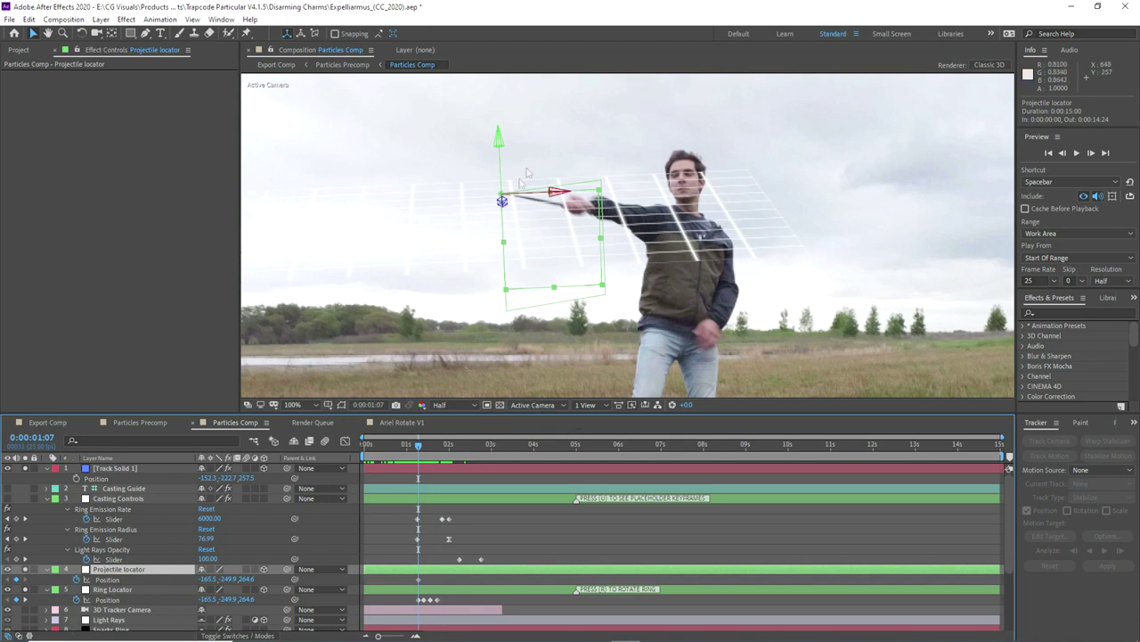
pyautogui.moveTo(557, 194); pyautogui.dragTo(554, 194)
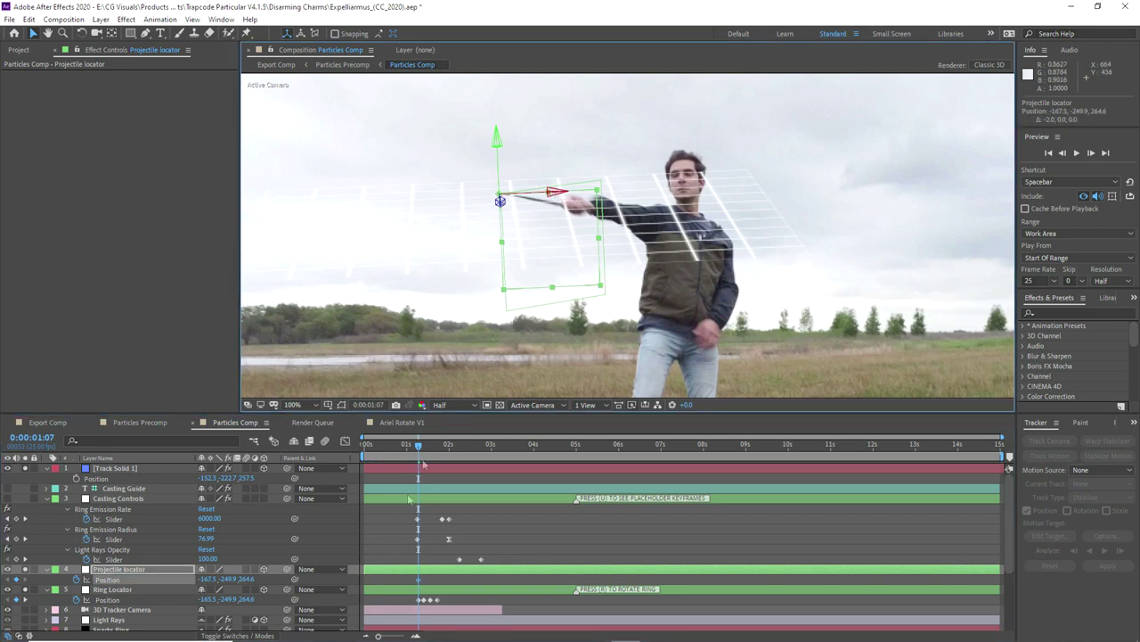
pyautogui.moveTo(421, 453); pyautogui.dragTo(450, 454)
pyautogui.moveTo(575, 203); pyautogui.dragTo(267, 230)
pyautogui.scroll(-2, 527, 209)
# - Shift both Projectile locator Position keyframes later so that the first one sits at 0:00:01:10
pyautogui.moveTo(407, 580); pyautogui.dragTo(464, 588)
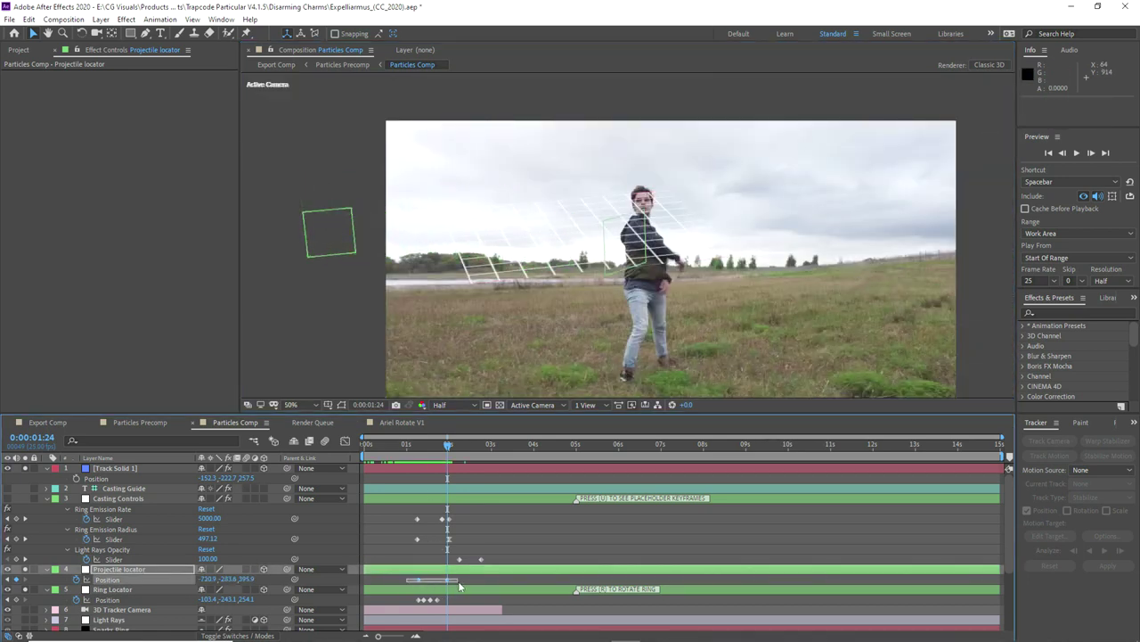
pyautogui.click(414, 450)
pyautogui.moveTo(414, 450); pyautogui.dragTo(426, 455)
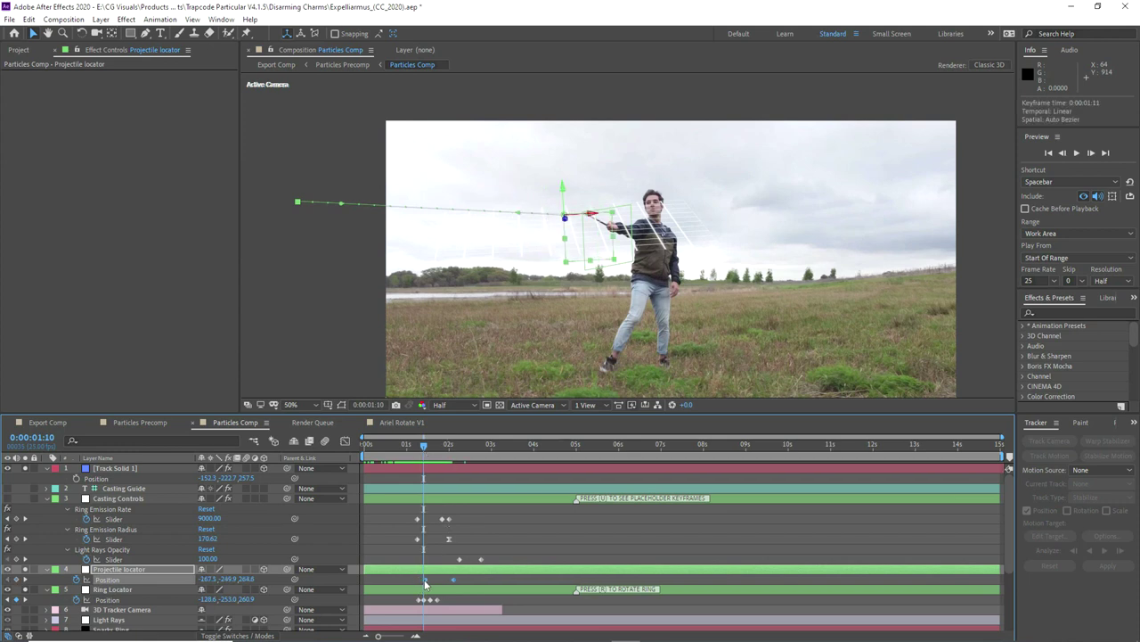
pyautogui.moveTo(423, 580); pyautogui.dragTo(428, 579)
pyautogui.click(428, 577)
pyautogui.click(428, 573)
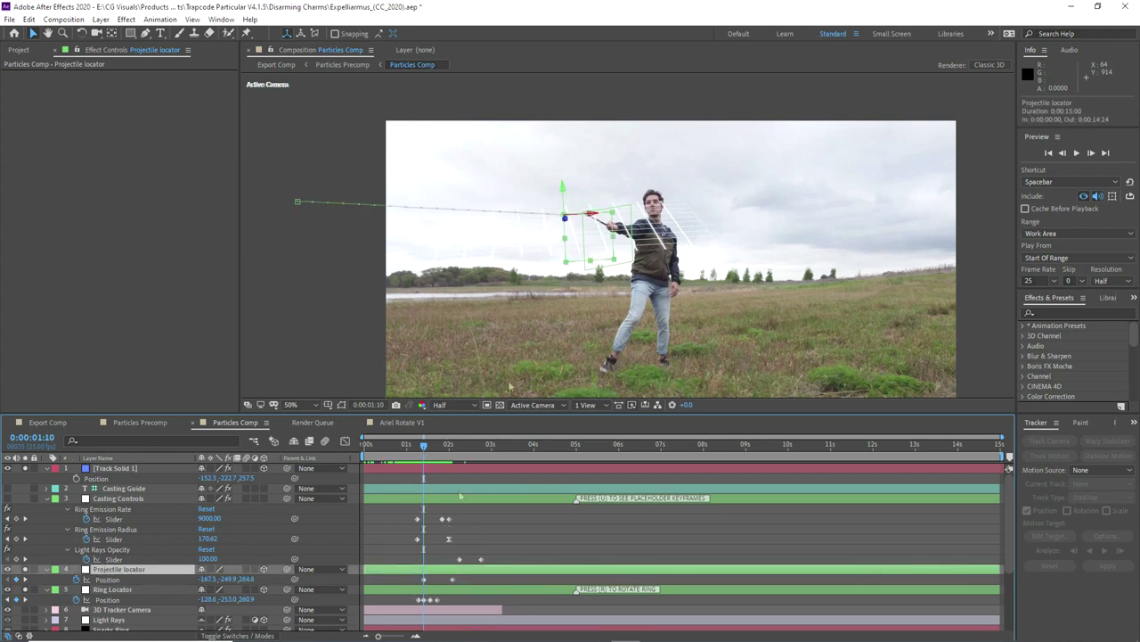
# - Move the Projectile locator's keyframe at 0:00:01:10 onto the wand tip, at position -127.7, -251.1, 260.1
pyautogui.press('/')
pyautogui.click(424, 581)
pyautogui.hotkey('shift', 'Right')
pyautogui.hotkey('shift', 'Right')
pyautogui.hotkey('shift', 'Right')
pyautogui.hotkey('shift', 'Right')
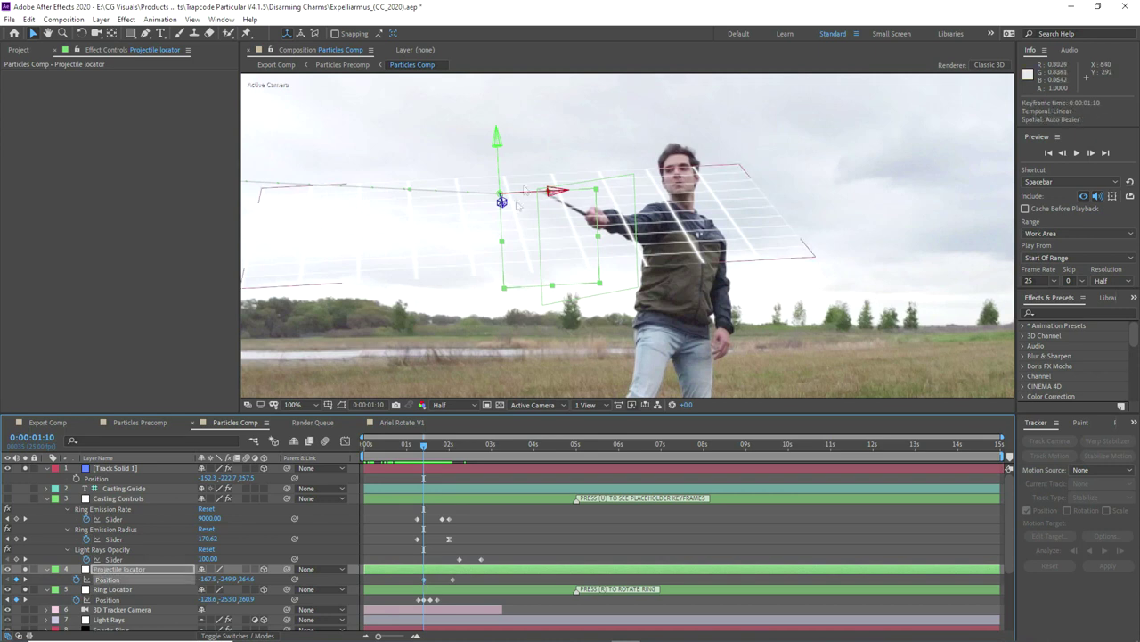
# - Curve the Projectile locator's motion path upward near the wand tip and check the motion around 0:00:01:09
pyautogui.moveTo(425, 452); pyautogui.dragTo(431, 451)
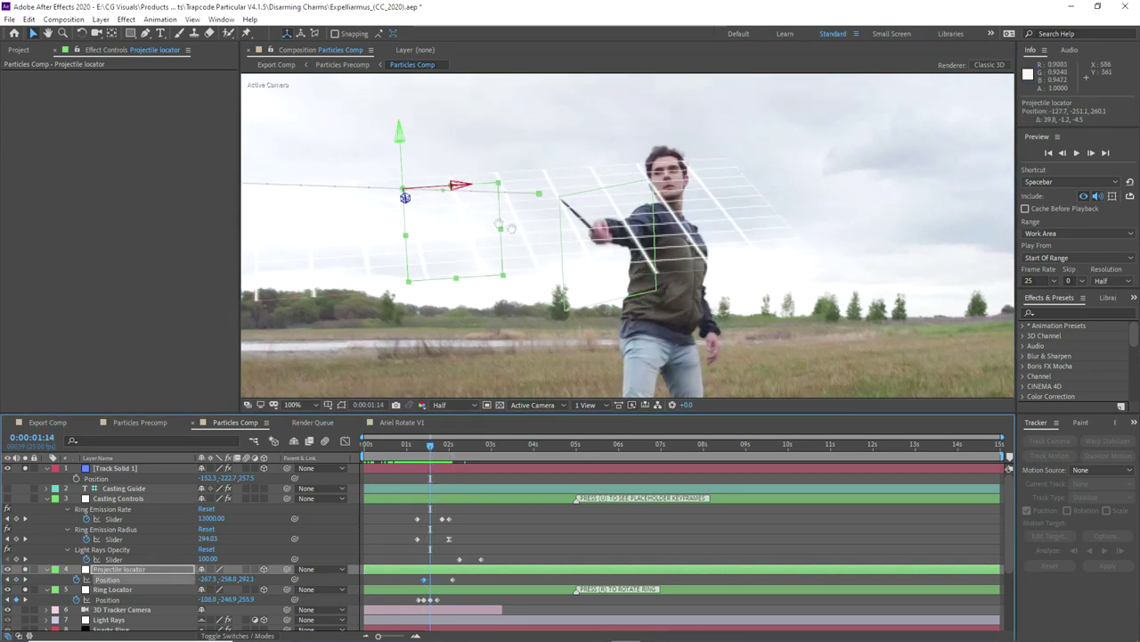
pyautogui.moveTo(511, 227); pyautogui.dragTo(684, 256)
pyautogui.moveTo(426, 584)
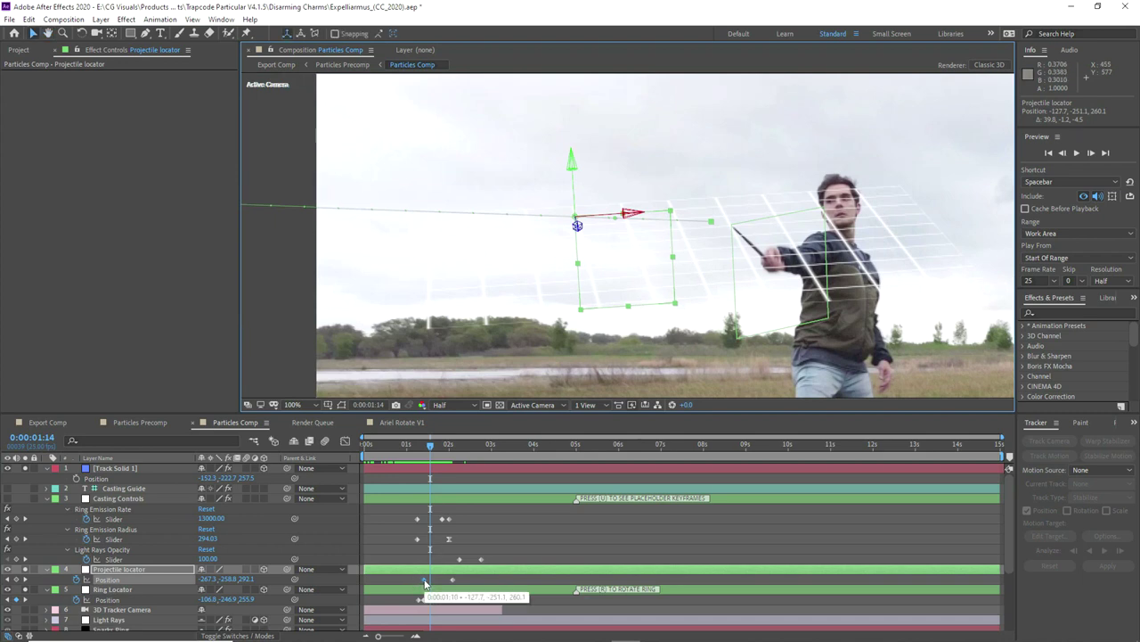
pyautogui.click(416, 448)
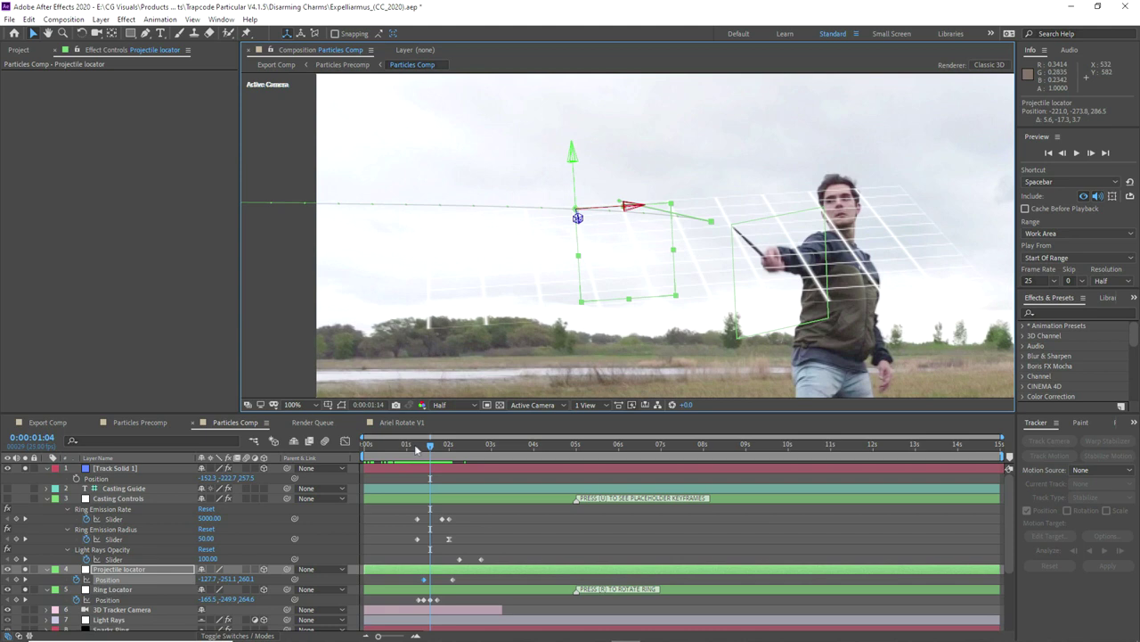
pyautogui.hotkey('shift', 'pagedown')
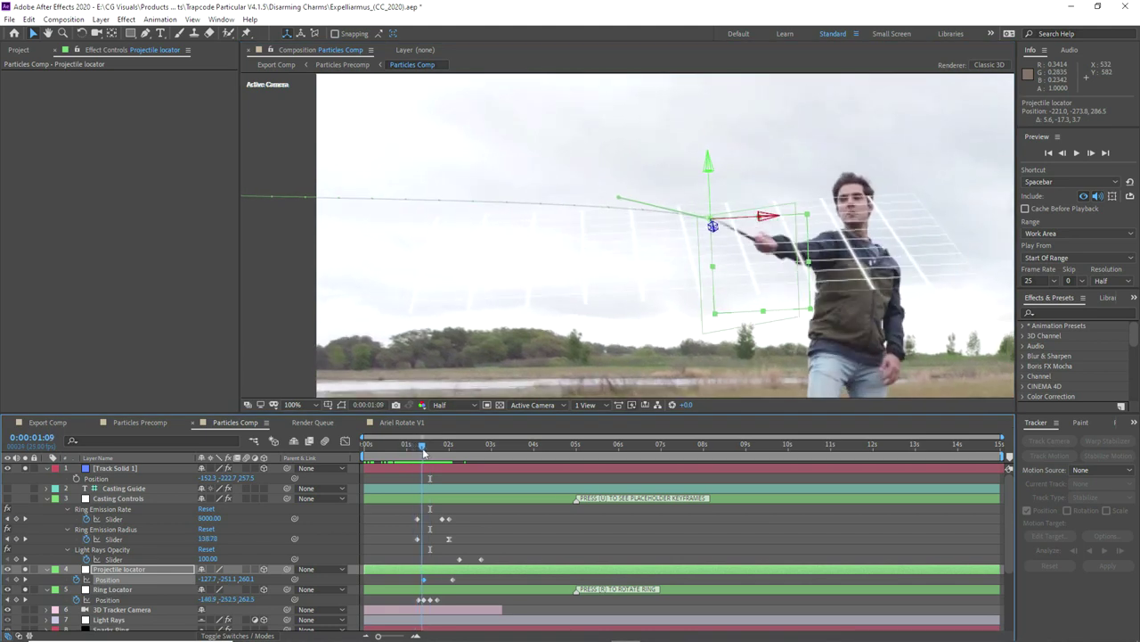
# - Bend the Projectile locator's motion path downward near the wand tip and check it at 0:00:01:10
pyautogui.moveTo(418, 450); pyautogui.dragTo(420, 450)
pyautogui.moveTo(621, 202); pyautogui.dragTo(601, 236)
pyautogui.moveTo(427, 442)
pyautogui.mouseDown()
pyautogui.moveTo(410, 446)
pyautogui.moveTo(431, 447)
pyautogui.moveTo(422, 446)
pyautogui.mouseUp()
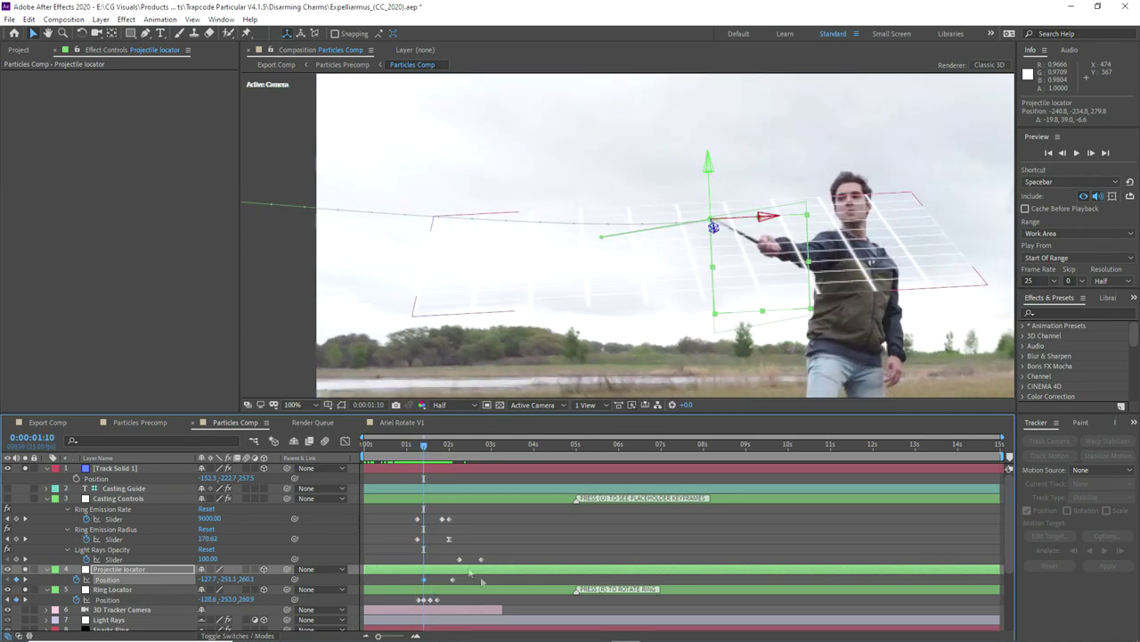
# - Shift both Projectile locator Position keyframes earlier so the first sits at 0:00:01:06, and check the wand alignment at 0:00:01:07
pyautogui.moveTo(425, 580); pyautogui.dragTo(419, 584)
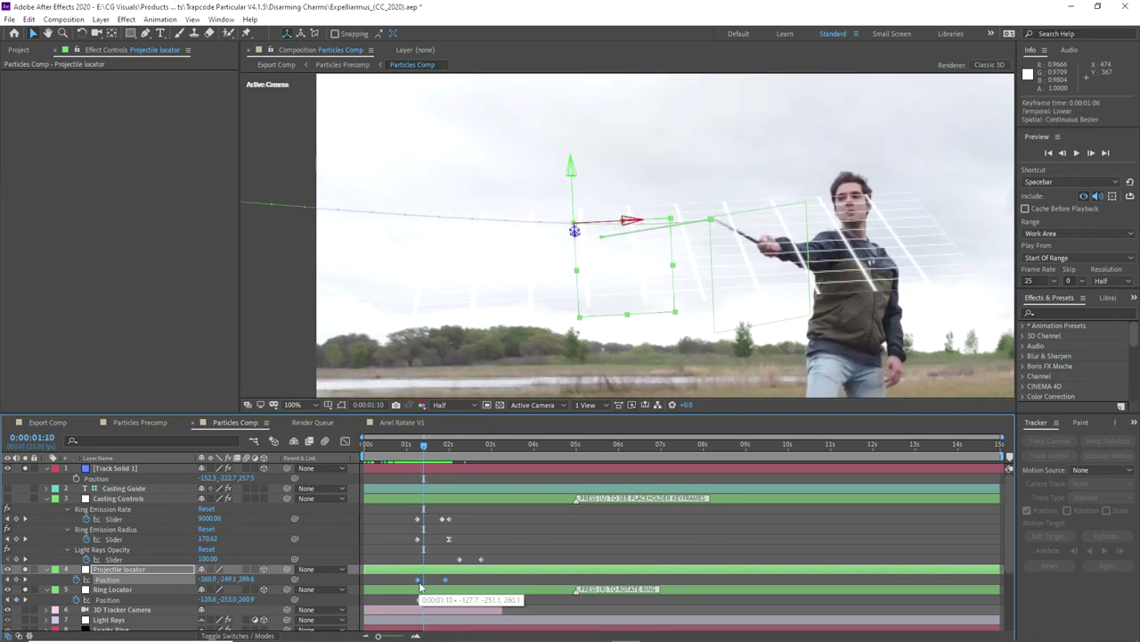
pyautogui.press('F2')
pyautogui.click(412, 448)
pyautogui.moveTo(413, 448); pyautogui.dragTo(420, 454)
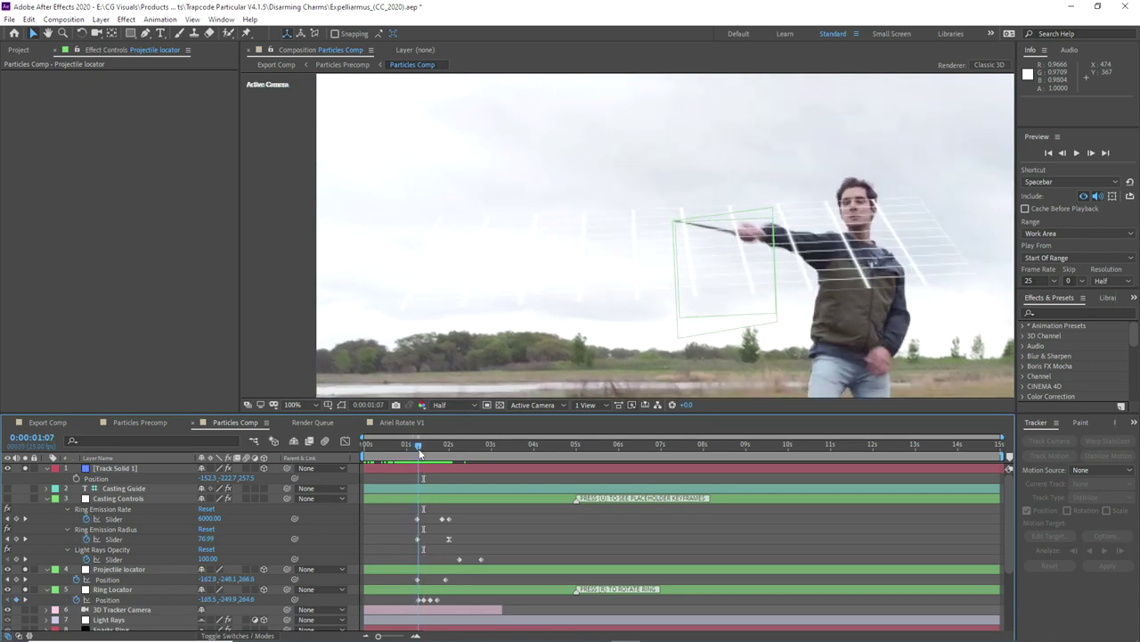
pyautogui.moveTo(421, 449); pyautogui.dragTo(420, 453)
pyautogui.click(419, 580)
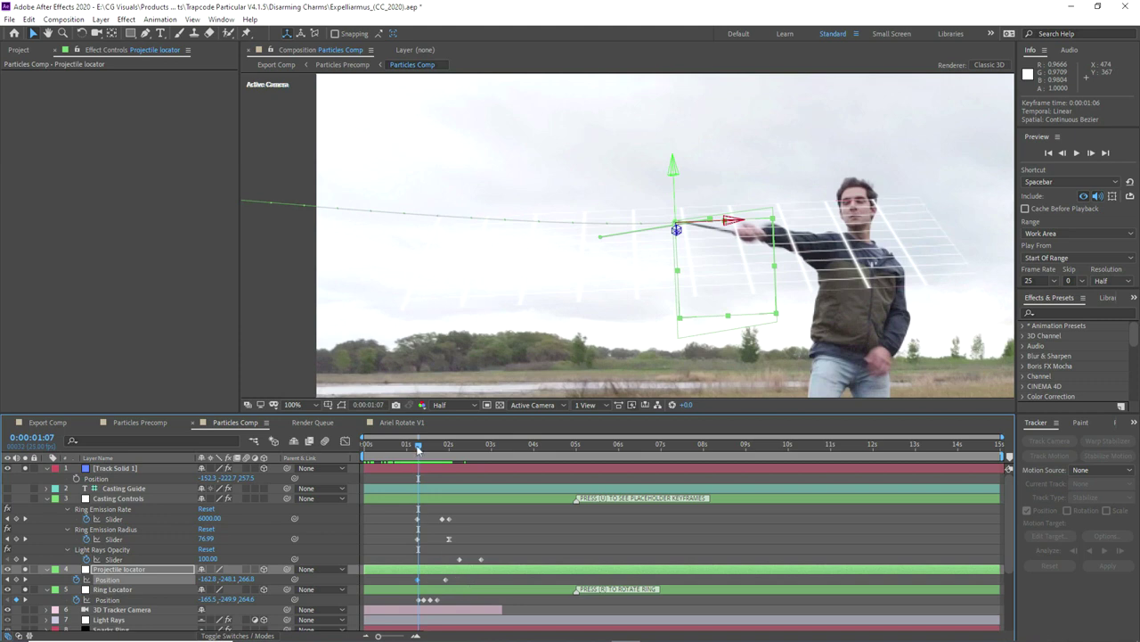
# - Move the Projectile locator's last Position keyframe to 0:00:01:20 and push the locator farther outside the frame, to X -817.0
pyautogui.moveTo(418, 450); pyautogui.dragTo(427, 450)
pyautogui.moveTo(447, 580); pyautogui.dragTo(440, 580)
pyautogui.press(',')
pyautogui.moveTo(385, 220); pyautogui.dragTo(342, 220)
pyautogui.click(412, 450)
pyautogui.moveTo(412, 450); pyautogui.dragTo(443, 452)
# - Reposition the Projectile locator's end keyframe at 0:00:01:20 to -690.5, -302.3, 144.4 and scrub through the cast
pyautogui.moveTo(342, 233); pyautogui.dragTo(354, 254)
pyautogui.hotkey('ctrl', 'z')
pyautogui.click(441, 450)
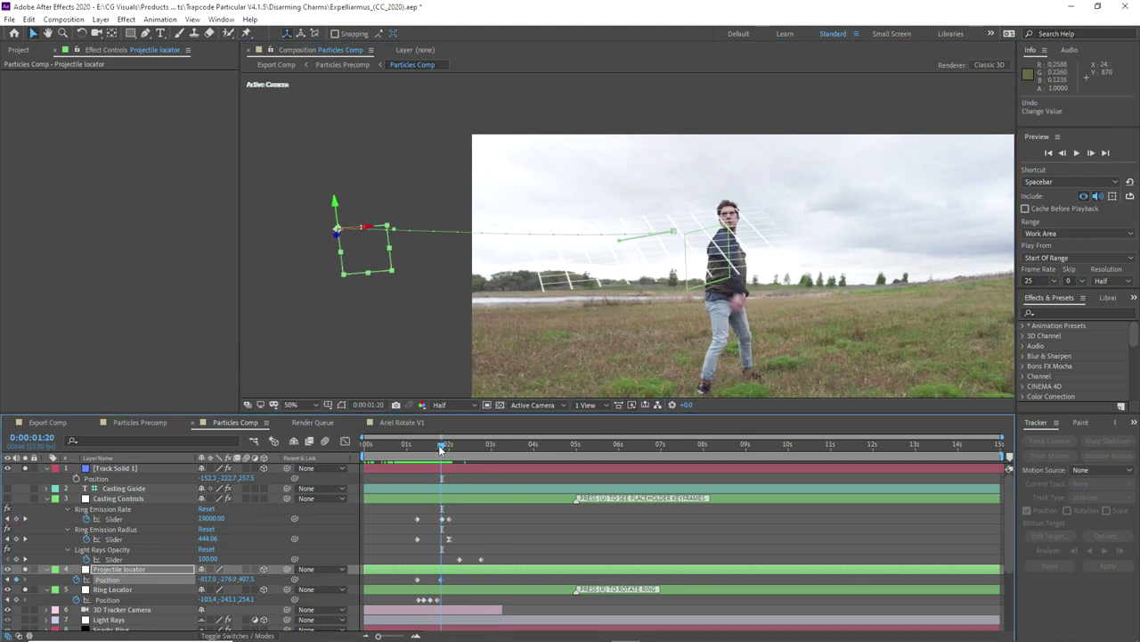
pyautogui.moveTo(343, 235); pyautogui.dragTo(357, 256)
pyautogui.moveTo(356, 254); pyautogui.dragTo(396, 241)
pyautogui.moveTo(426, 450)
pyautogui.mouseDown()
pyautogui.moveTo(408, 450)
pyautogui.moveTo(438, 450)
pyautogui.moveTo(397, 452)
pyautogui.moveTo(431, 457)
pyautogui.mouseUp()
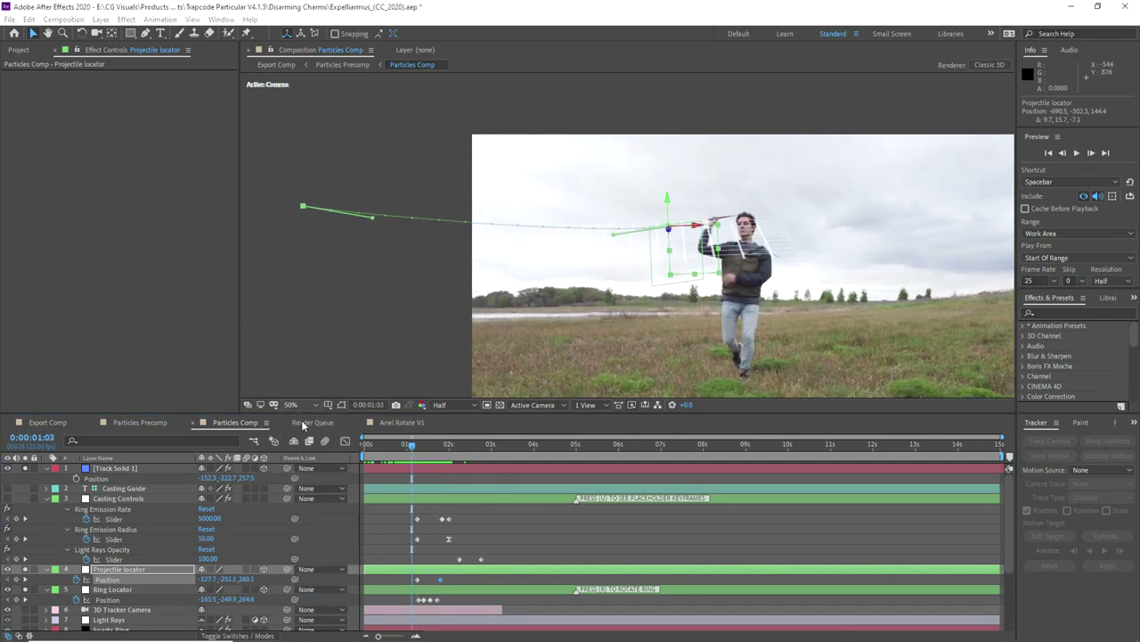
# - Fit the frame in the viewer and turn off motion blur in the Particles Projectile layer's Particular rendering settings
pyautogui.hotkey('shift', '/')
pyautogui.click(49, 499)
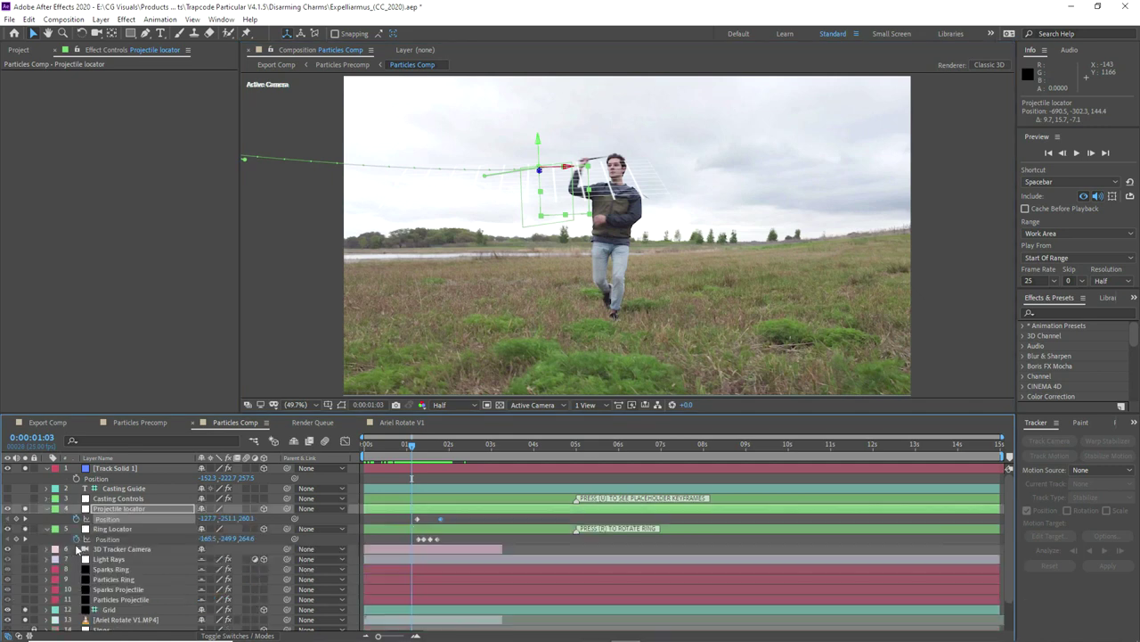
pyautogui.scroll(-1, 105, 584)
pyautogui.click(120, 568)
pyautogui.click(16, 235)
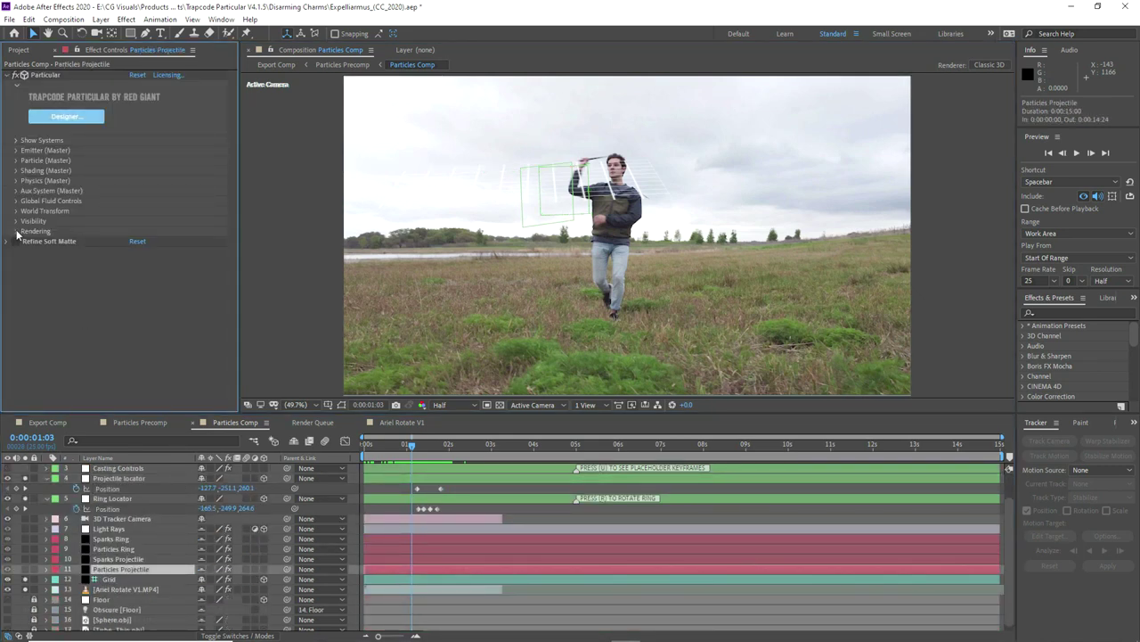
pyautogui.click(16, 232)
pyautogui.click(143, 312)
pyautogui.click(145, 313)
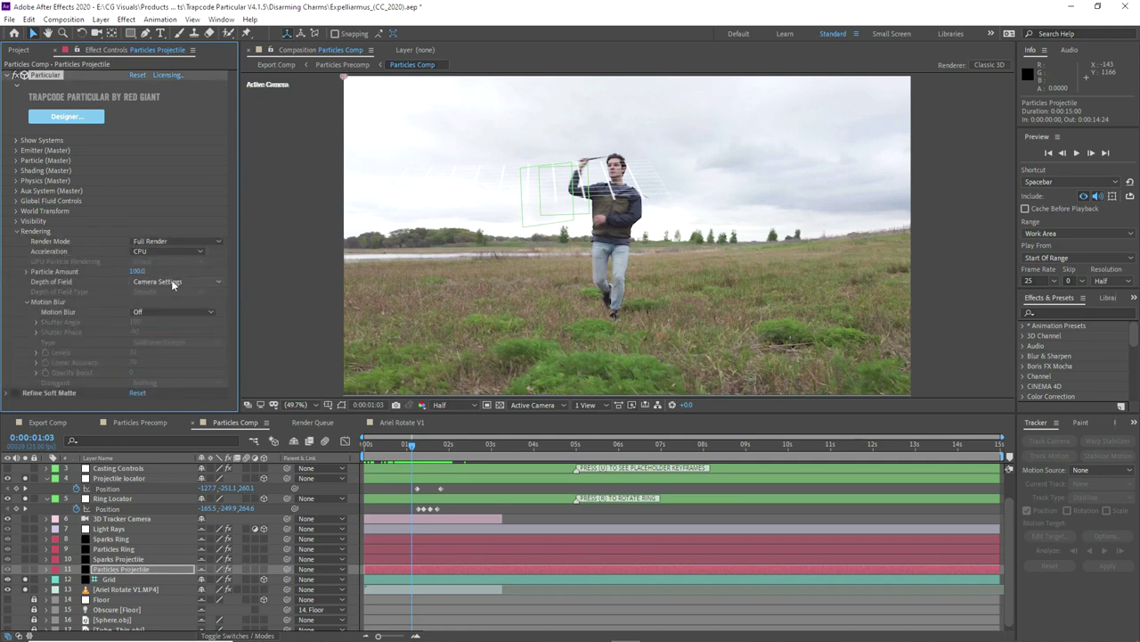
pyautogui.click(139, 270)
# - Turn off motion blur in the Particles Ring layer's Particular rendering settings
pyautogui.click(104, 549)
pyautogui.click(16, 232)
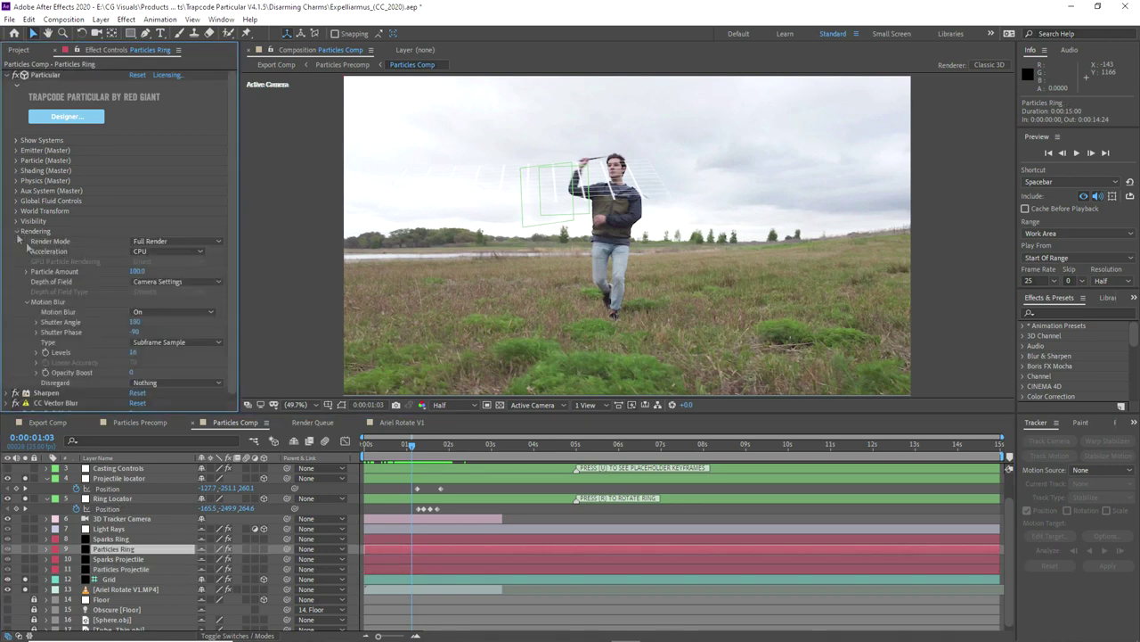
pyautogui.click(144, 313)
pyautogui.click(154, 326)
pyautogui.scroll(-1, 49, 369)
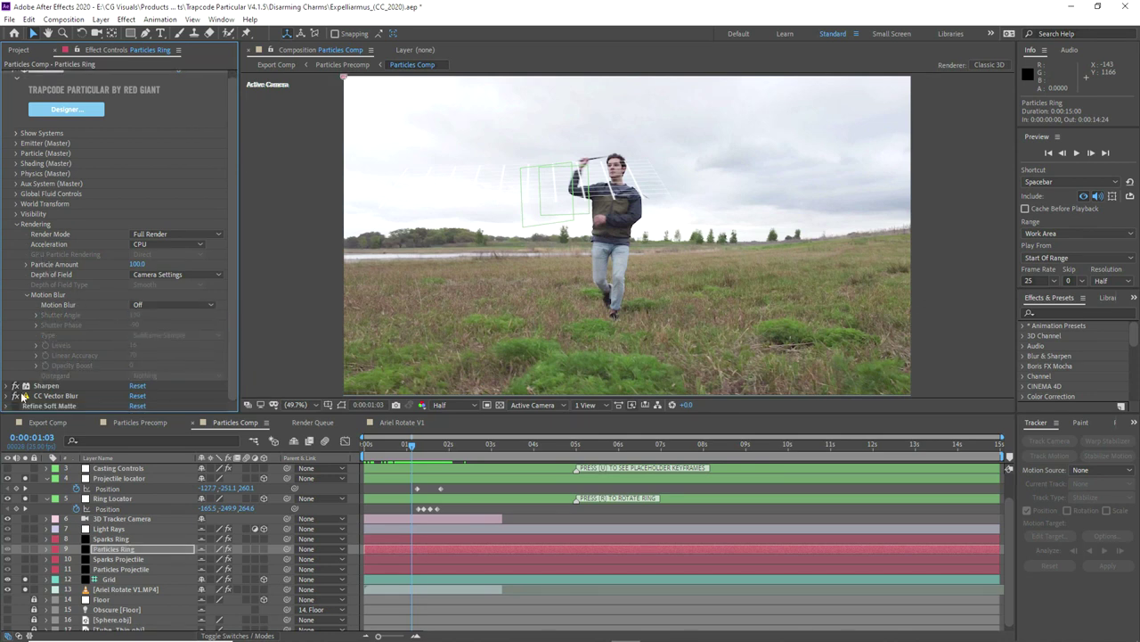
# - End the work area at 0:00:03:06 and solo the Particles Ring and Particles Projectile layers
pyautogui.moveTo(1002, 456); pyautogui.dragTo(504, 455)
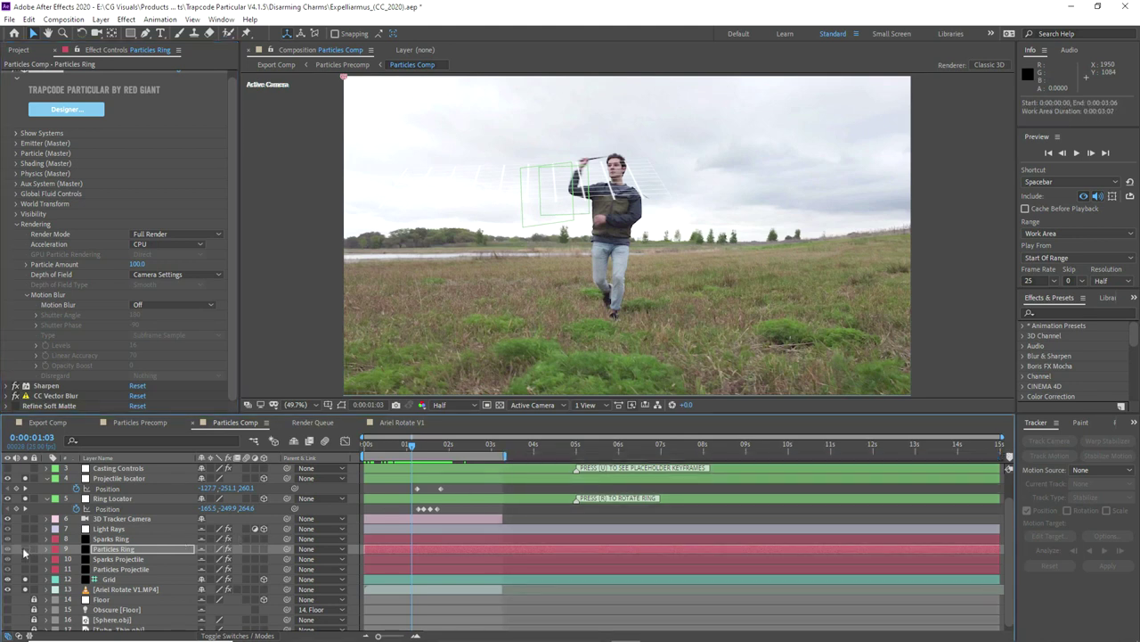
pyautogui.click(364, 448)
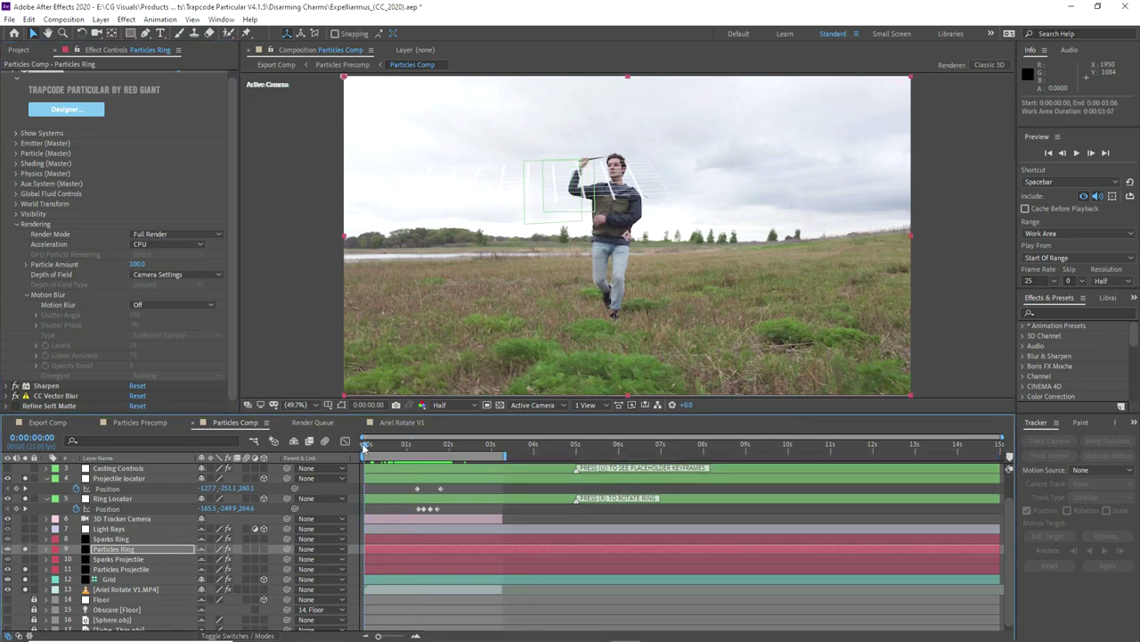
# - Add a Curves effect to the Ariel Rotate V1.MP4 layer and lower its RGB curve to darken the footage
pyautogui.click(123, 589)
pyautogui.click(20, 77)
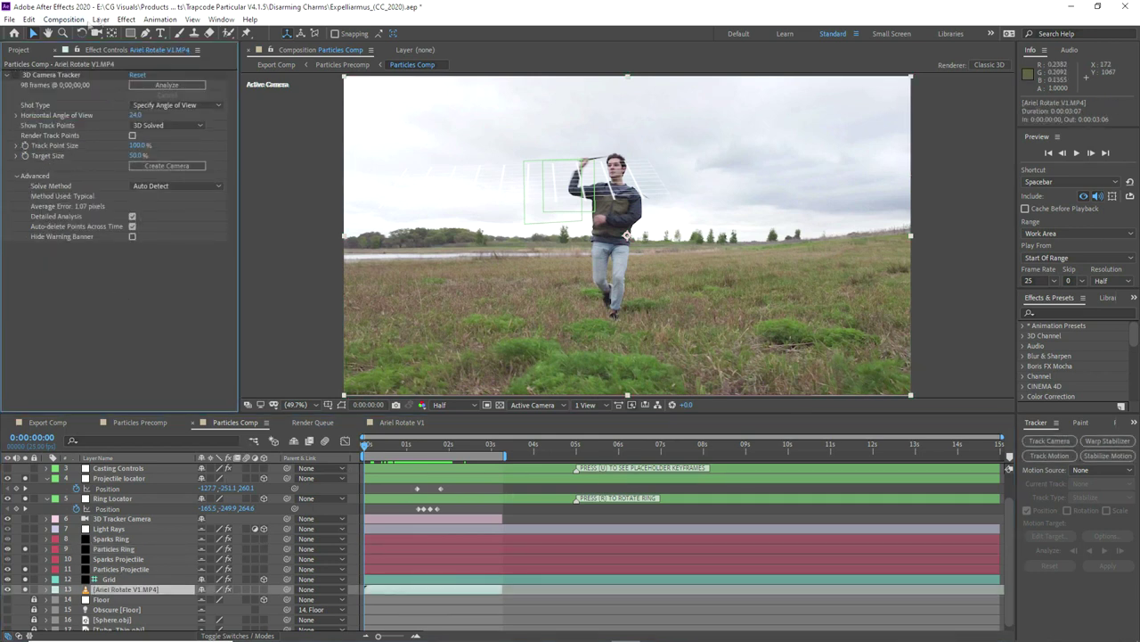
pyautogui.click(126, 18)
pyautogui.moveTo(160, 154)
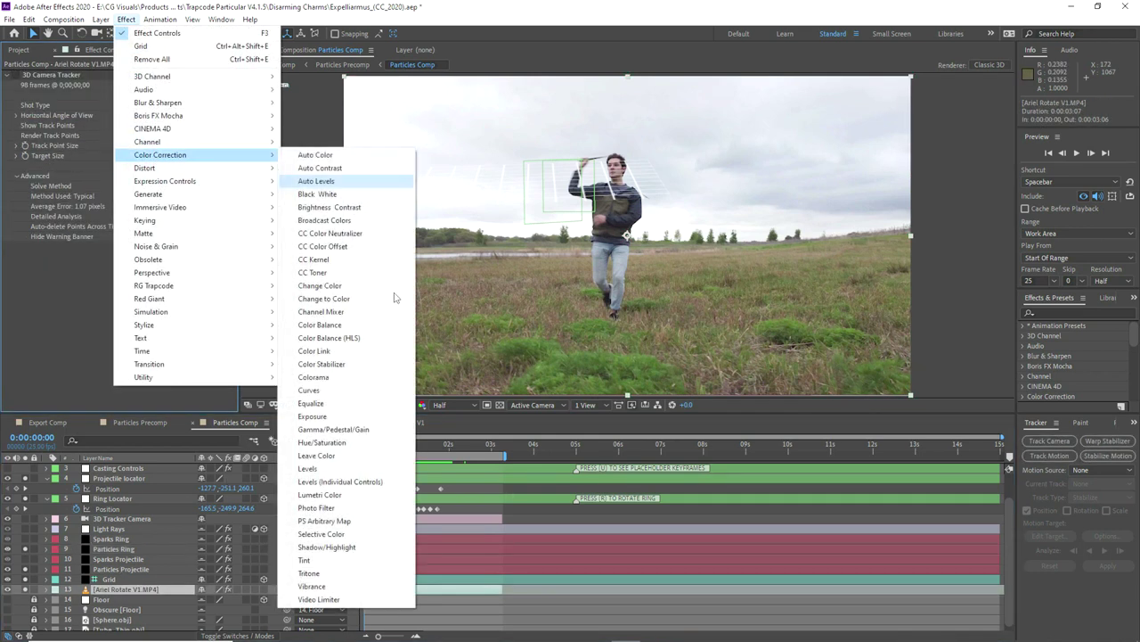
pyautogui.click(329, 390)
pyautogui.moveTo(102, 301); pyautogui.dragTo(117, 318)
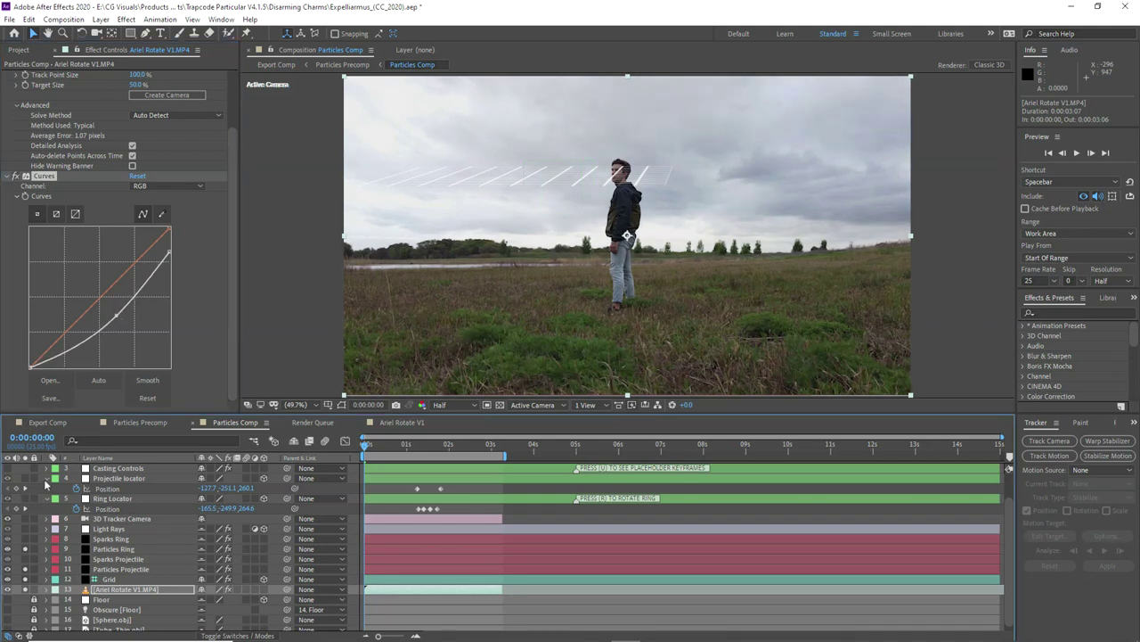
# - Collapse the Projectile and Ring locator layers and preview the work area in an enlarged composition view
pyautogui.click(47, 478)
pyautogui.click(46, 488)
pyautogui.scroll(2, 71, 517)
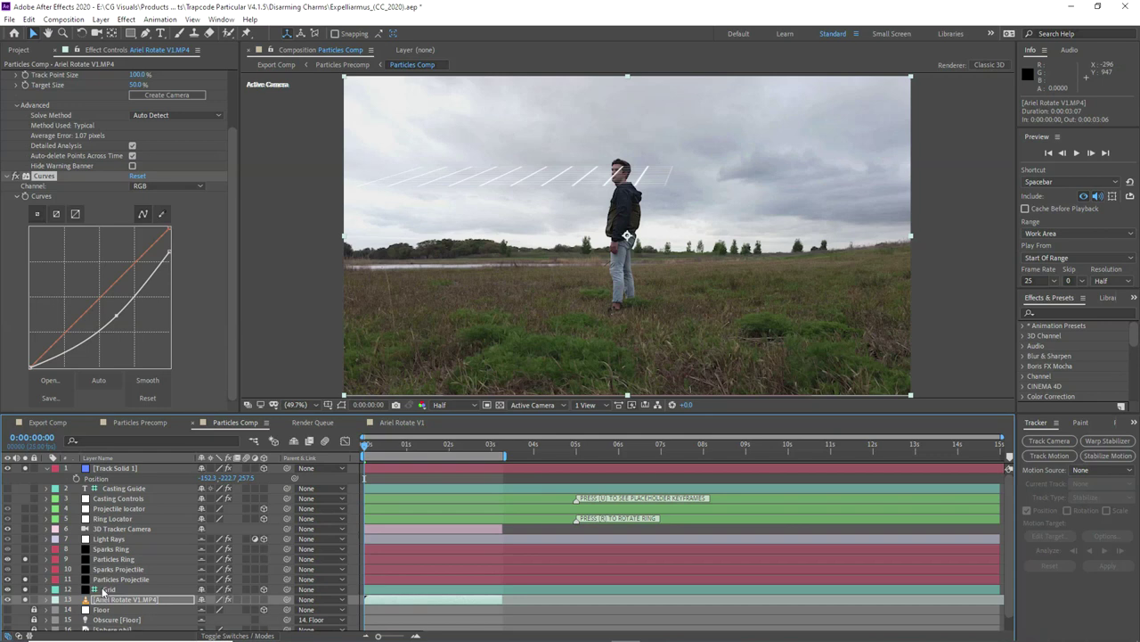
pyautogui.click(105, 589)
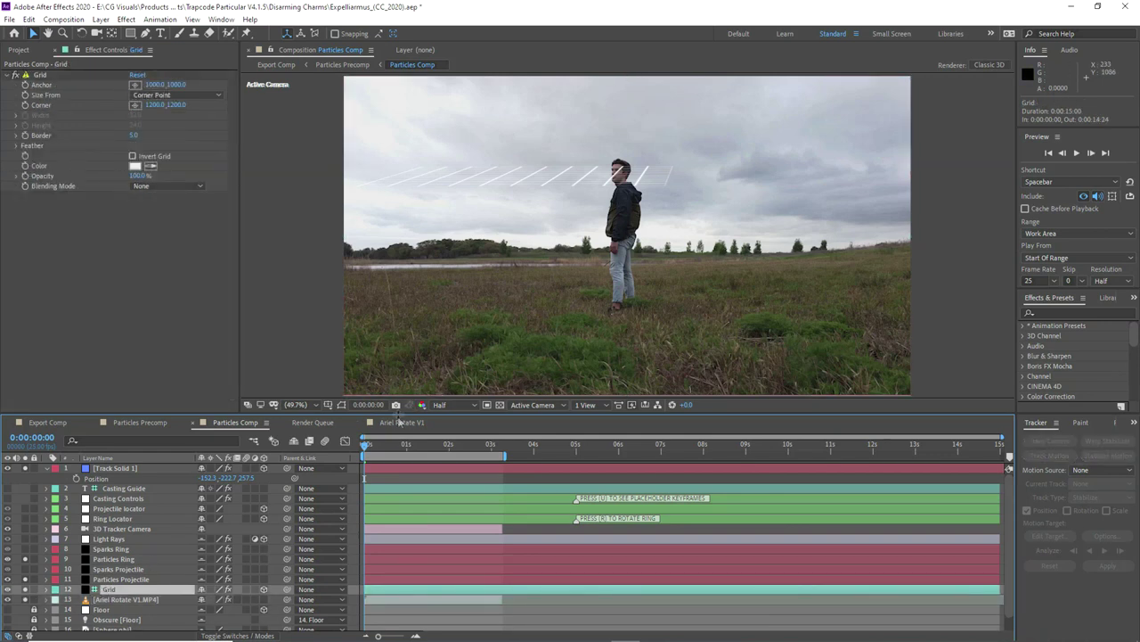
pyautogui.moveTo(398, 416); pyautogui.dragTo(399, 442)
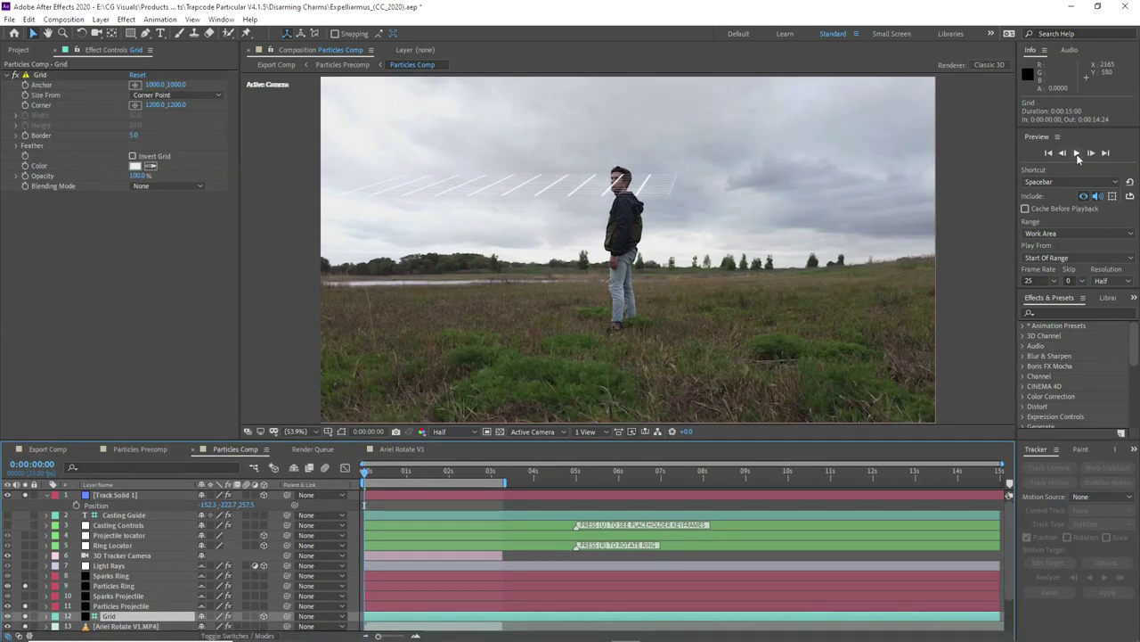
pyautogui.click(1077, 154)
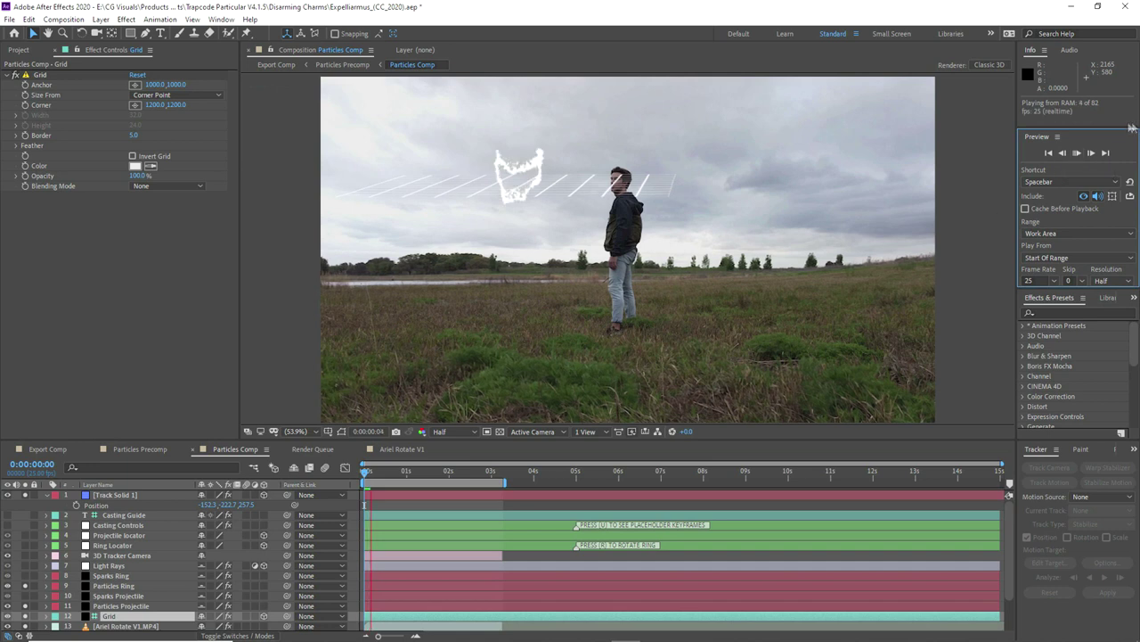
# - Delete the Track Solid 1 layer and reveal the Casting Controls layer's keyframes
pyautogui.click(127, 496)
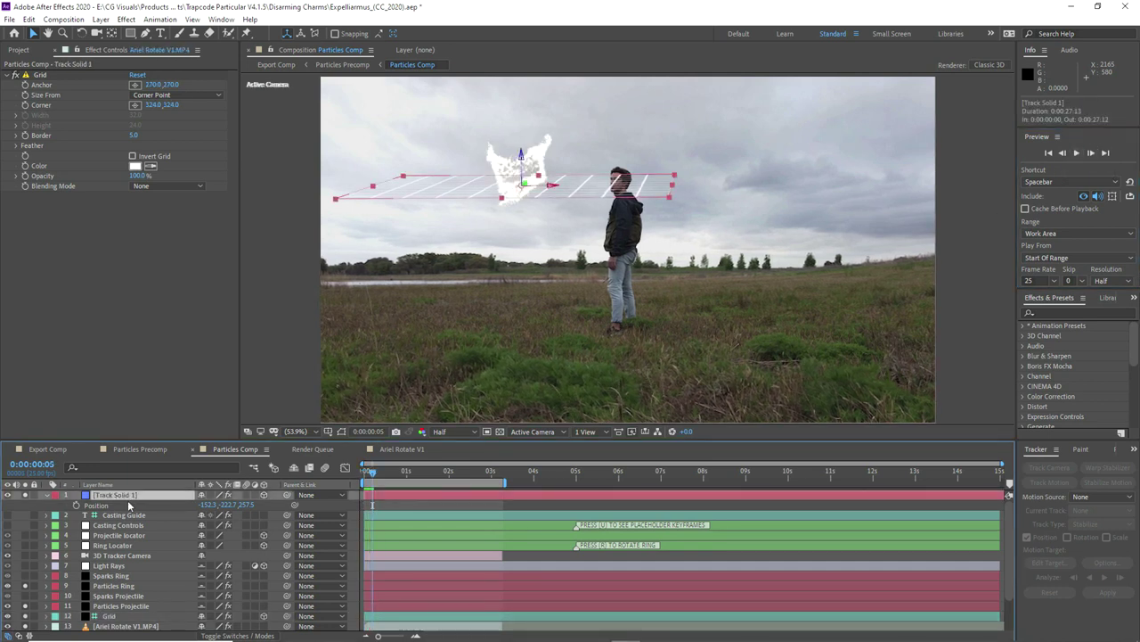
pyautogui.press('Delete')
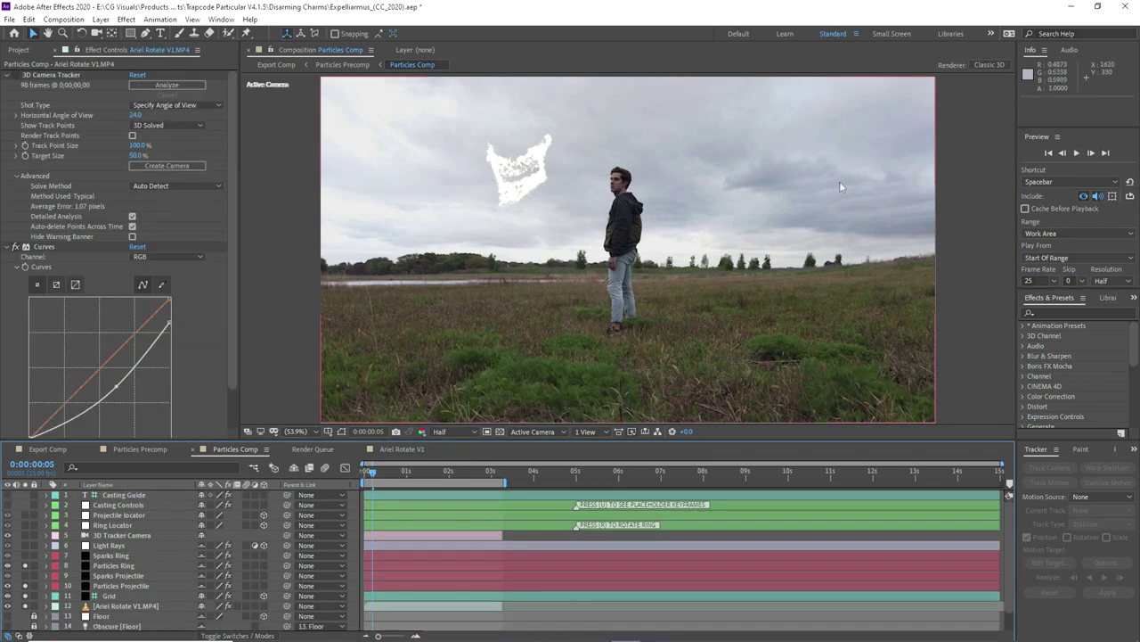
pyautogui.click(114, 506)
pyautogui.press('u')
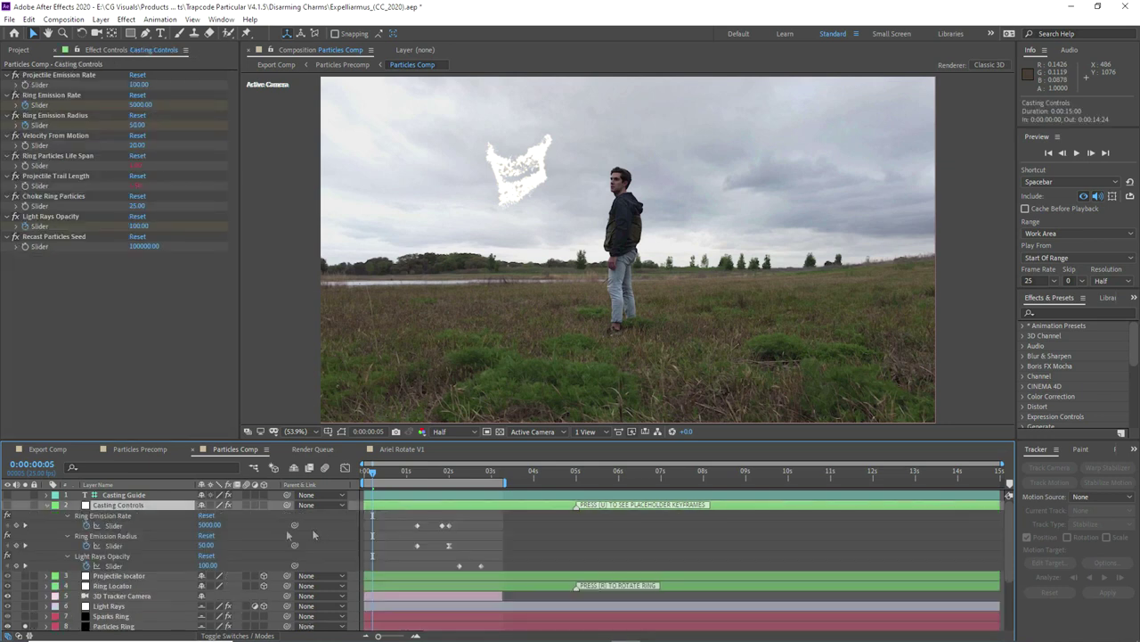
# - Examine the Particles/sec expression in the Particles Ring layer's emitter settings and the ring emission at the clip's start
pyautogui.scroll(-3, 178, 562)
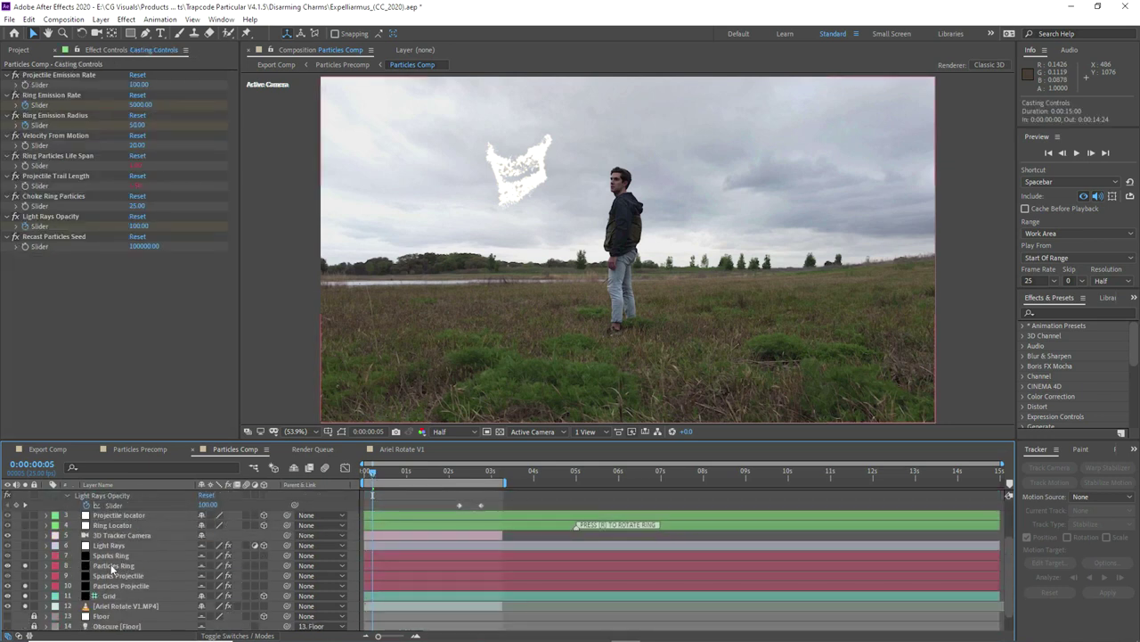
pyautogui.click(111, 567)
pyautogui.click(14, 151)
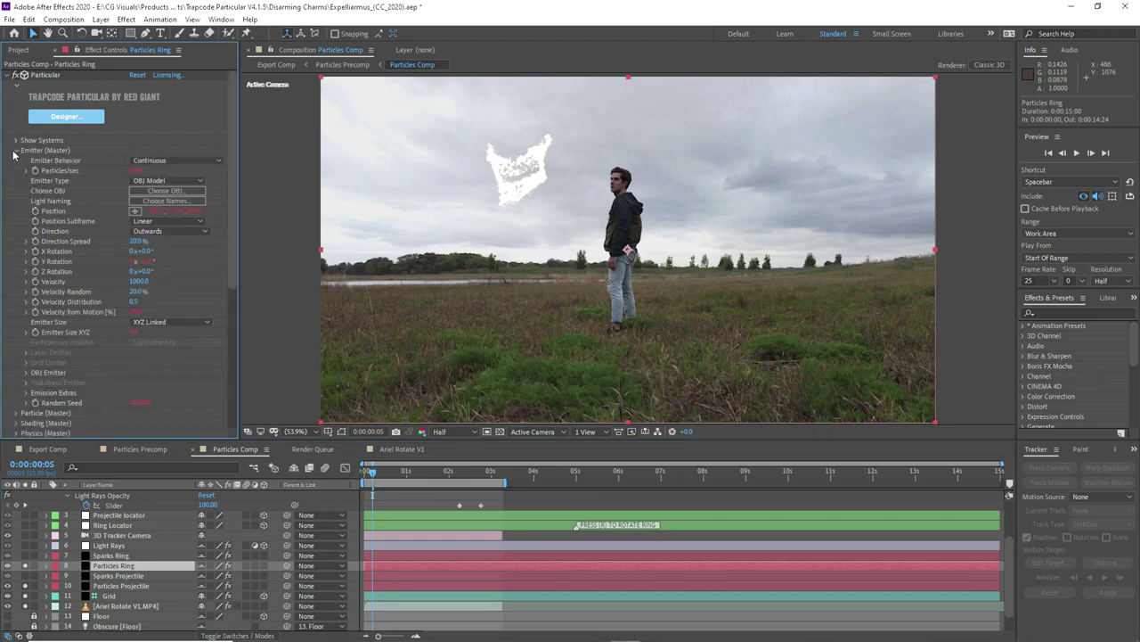
pyautogui.scroll(3, 130, 535)
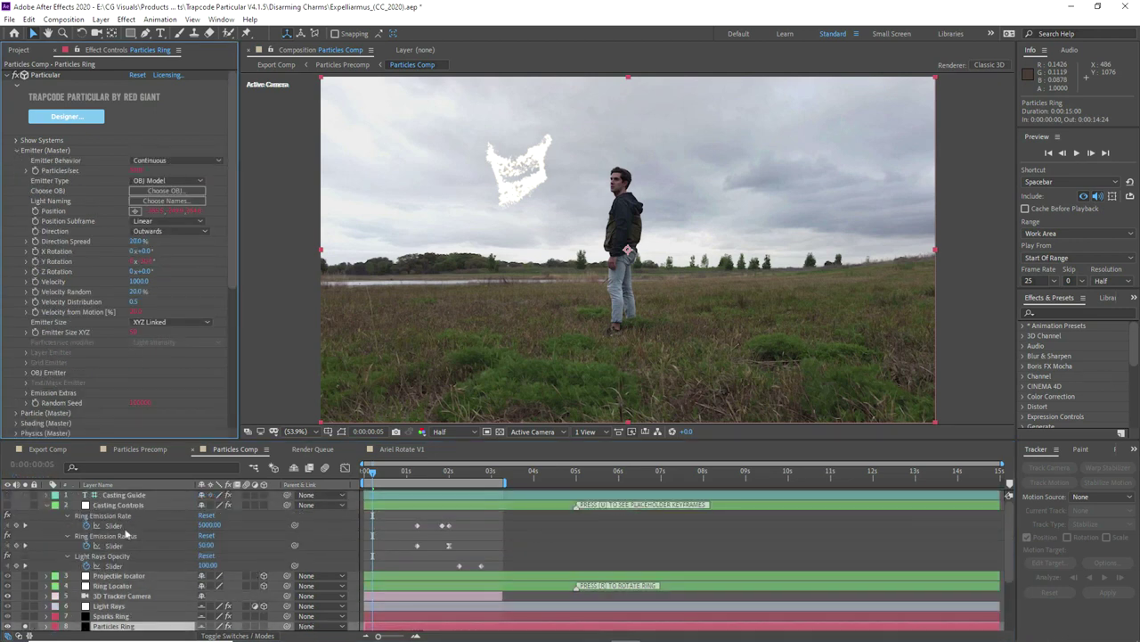
pyautogui.scroll(-2, 105, 527)
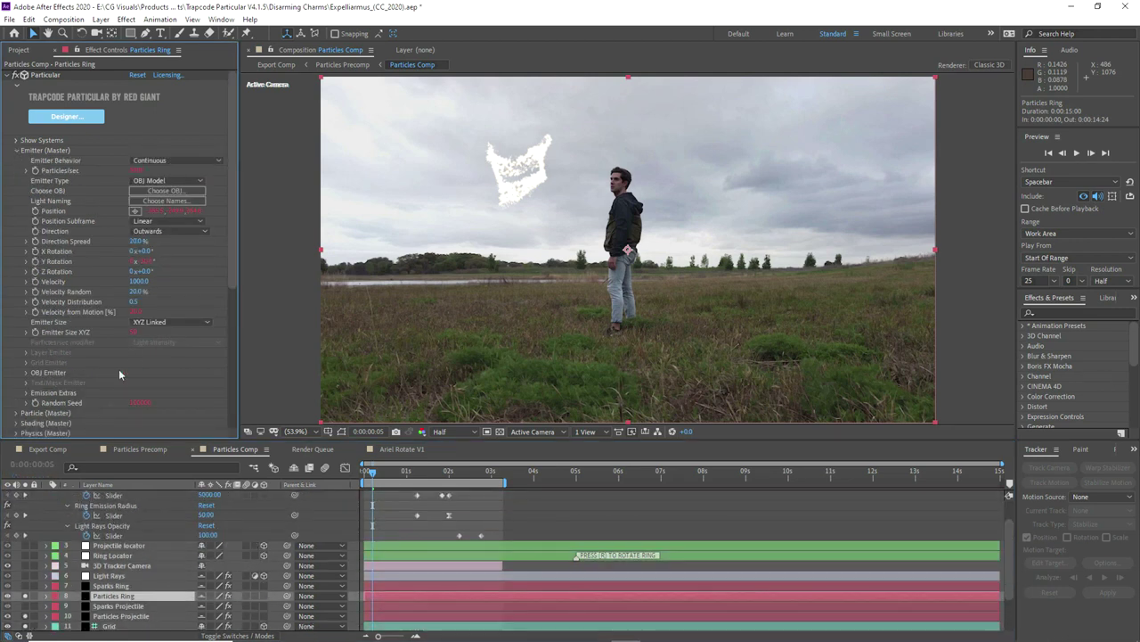
pyautogui.click(47, 596)
pyautogui.click(57, 606)
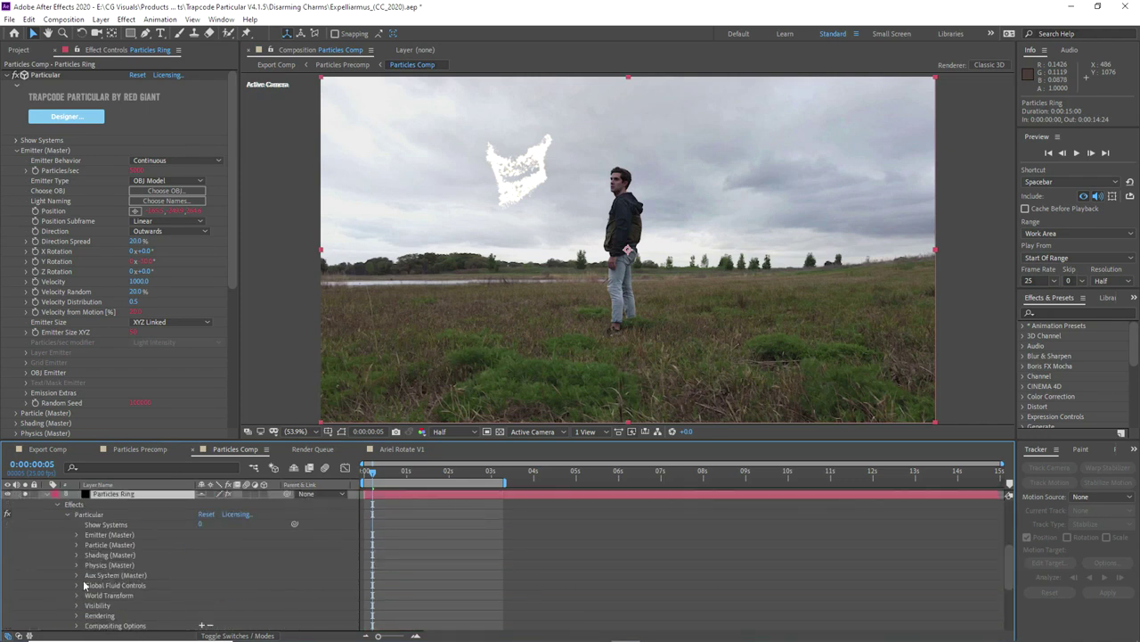
pyautogui.click(76, 535)
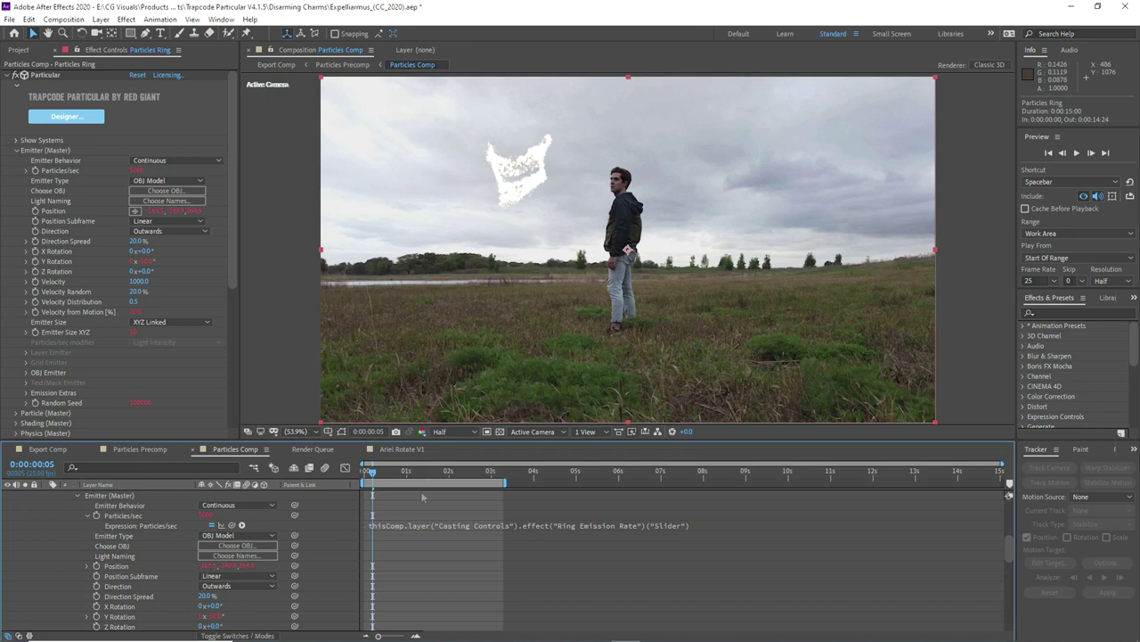
pyautogui.scroll(-1, 374, 479)
pyautogui.moveTo(375, 479); pyautogui.dragTo(371, 480)
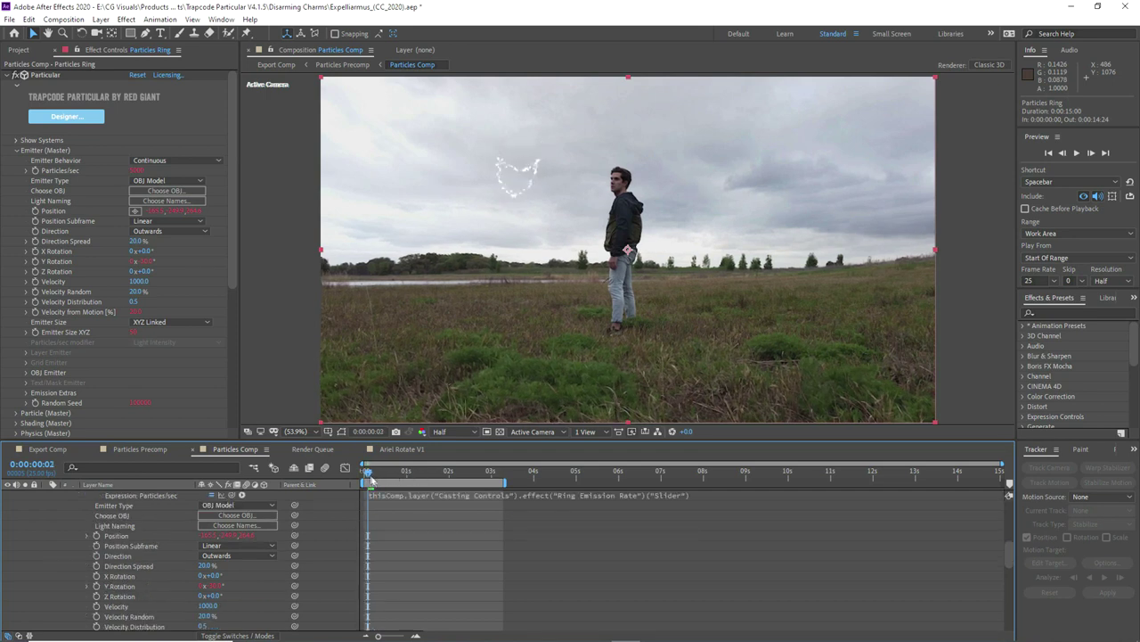
pyautogui.scroll(10, 395, 573)
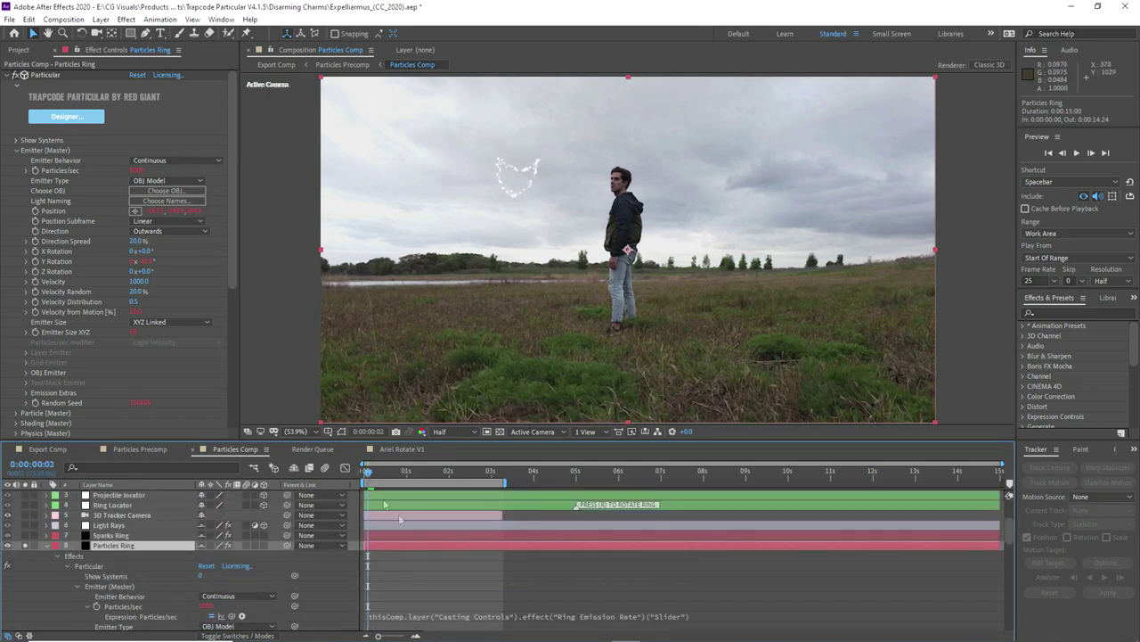
# - Set the Casting Controls layer's Ring Emission Rate to 0 at 0:00:01:05, one frame before its first keyframe
pyautogui.click(147, 505)
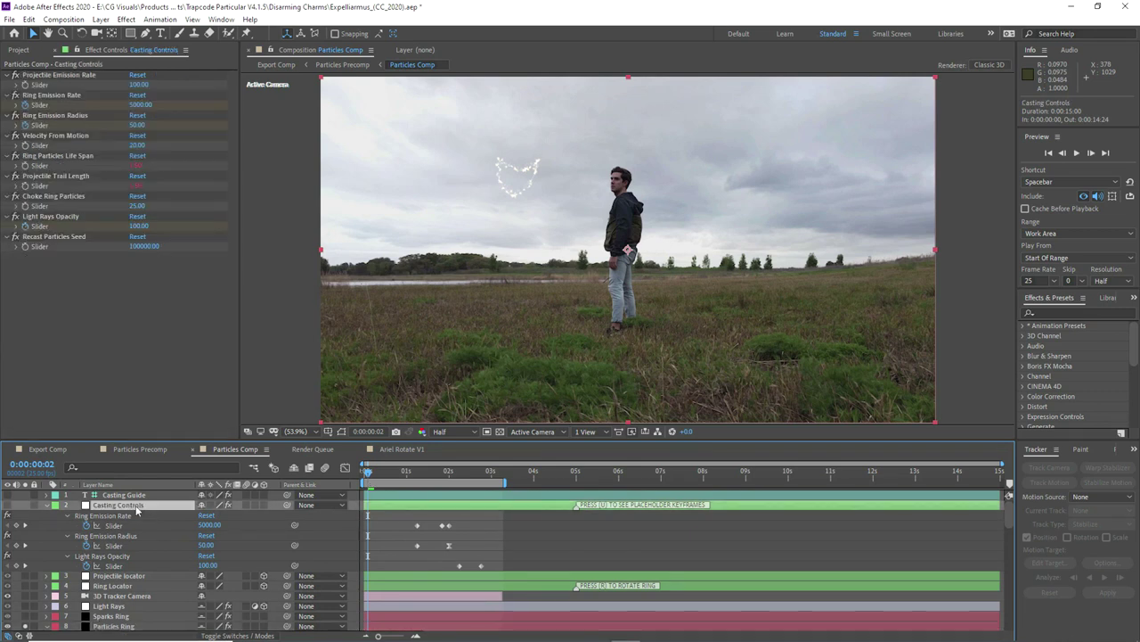
pyautogui.moveTo(371, 477); pyautogui.dragTo(422, 480)
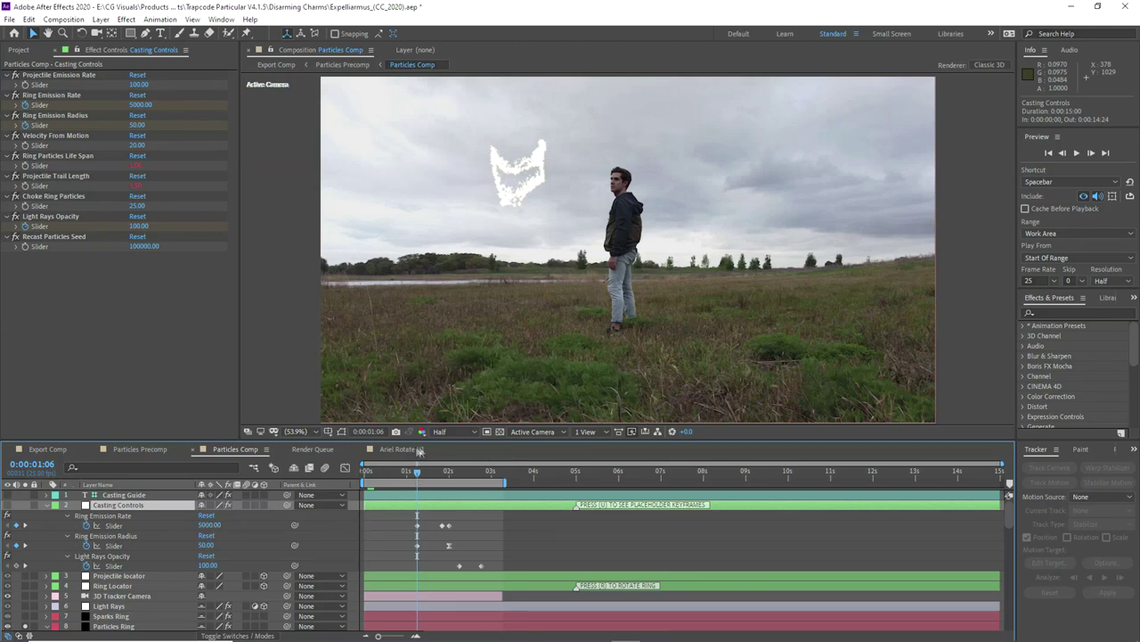
pyautogui.moveTo(418, 477); pyautogui.dragTo(415, 476)
pyautogui.click(209, 525)
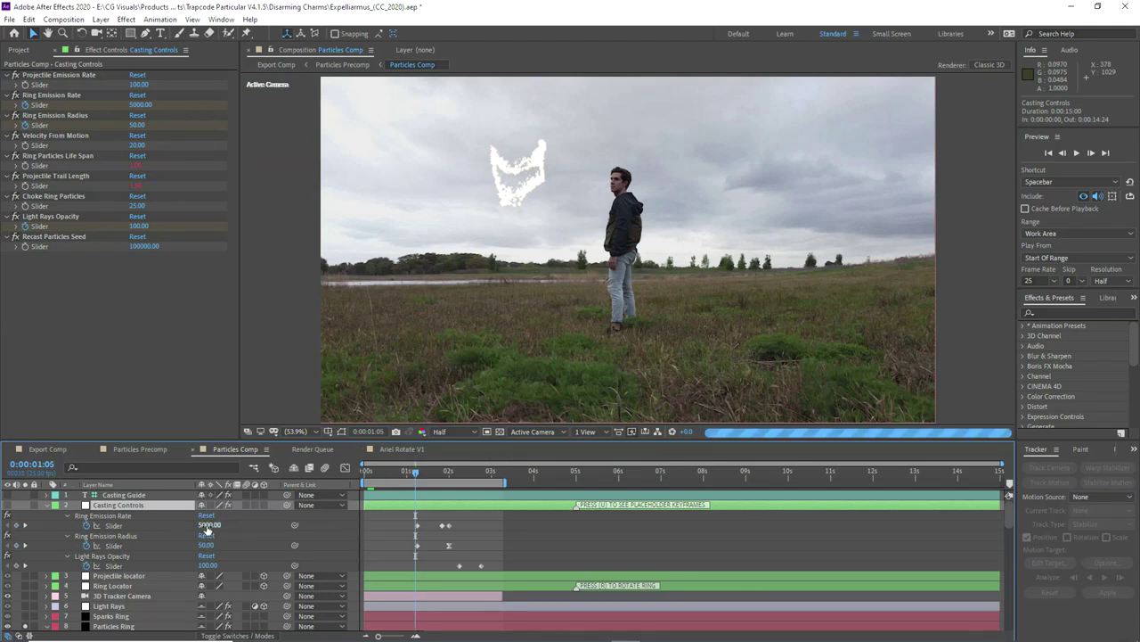
pyautogui.write('0')
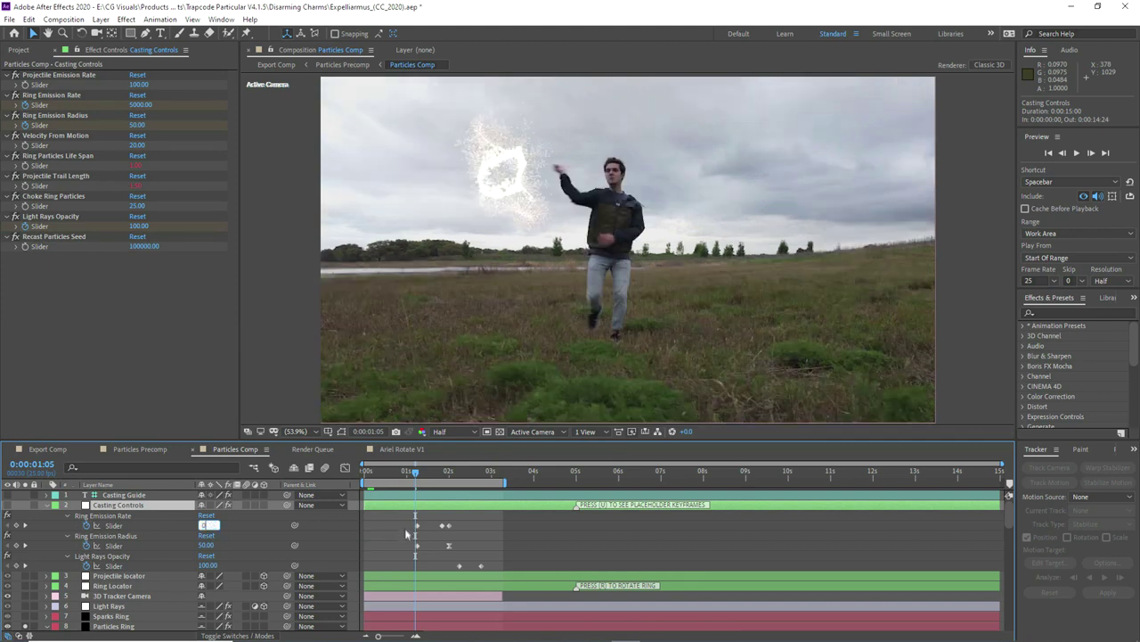
pyautogui.press('Return')
# - Return to the start of the composition and purge the image cache memory
pyautogui.press('Home')
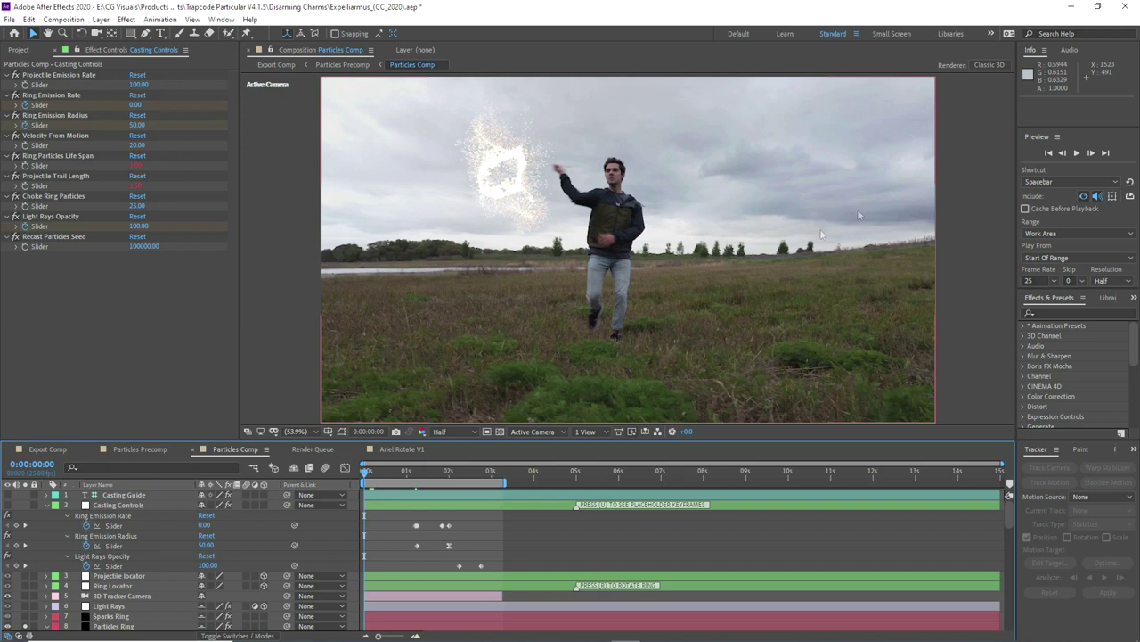
pyautogui.click(30, 20)
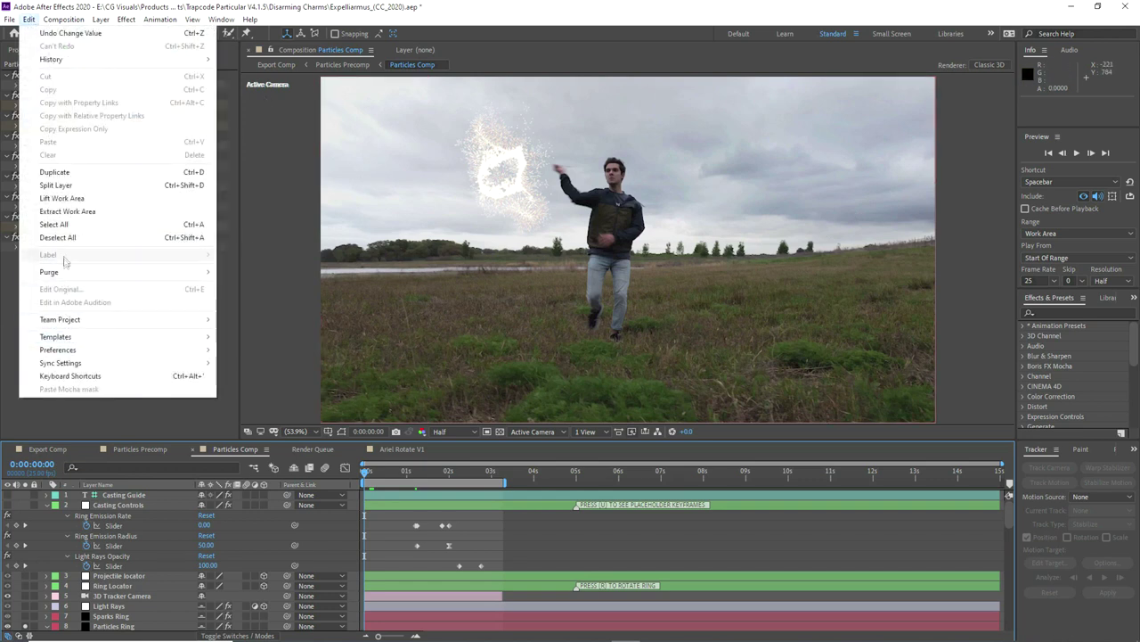
pyautogui.moveTo(193, 279)
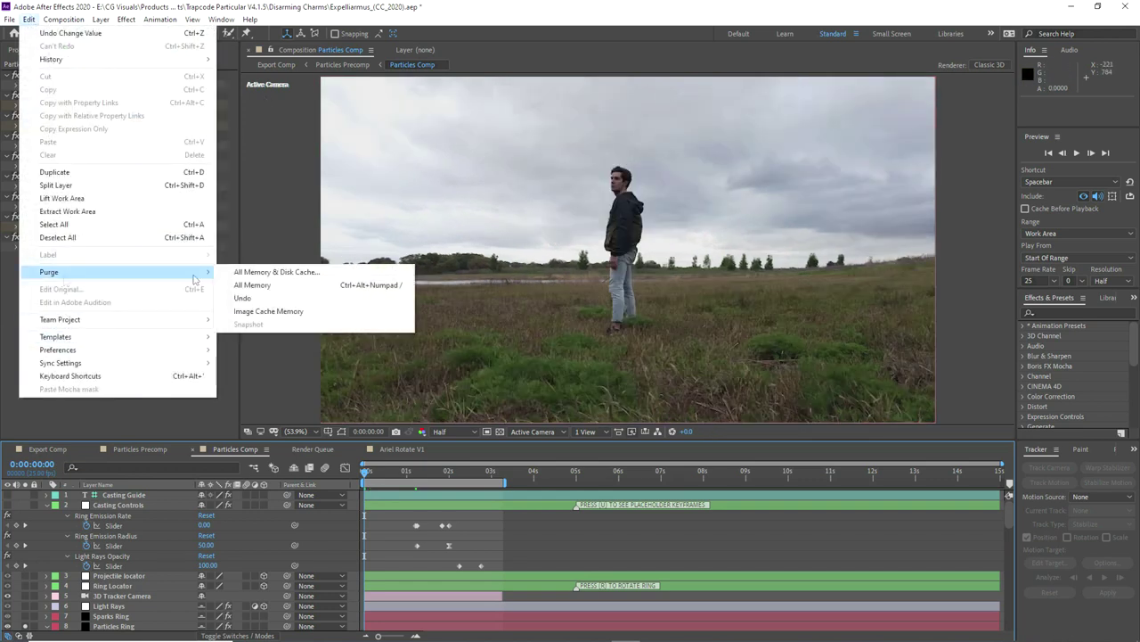
pyautogui.click(269, 311)
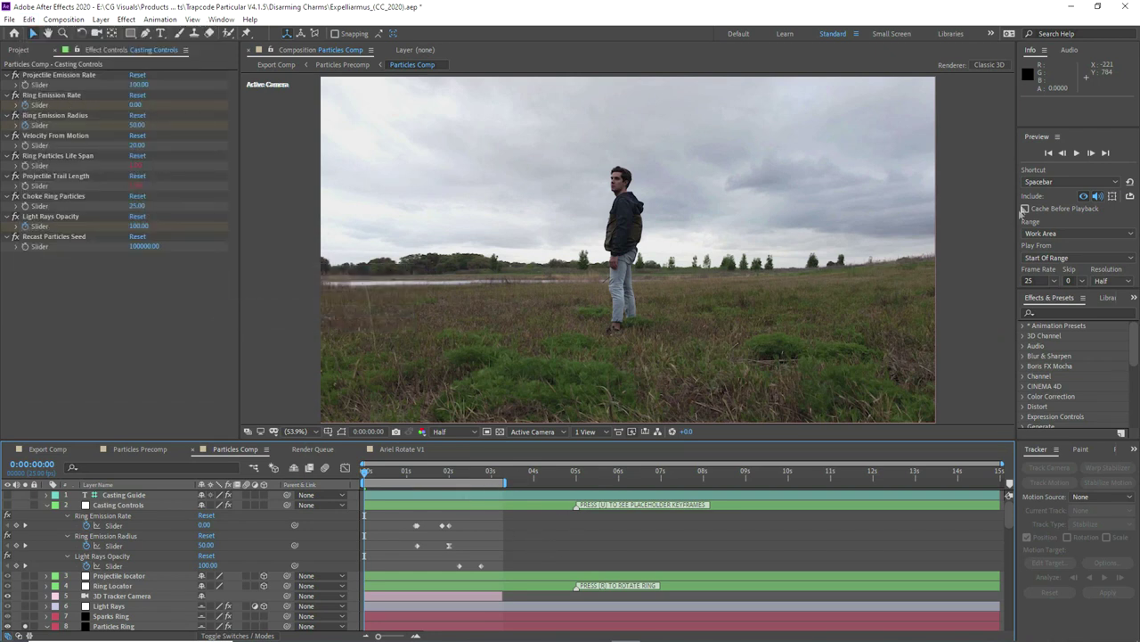
# - Shorten the work area to end at 0:00:02:17 and preview the ring animation
pyautogui.click(1077, 153)
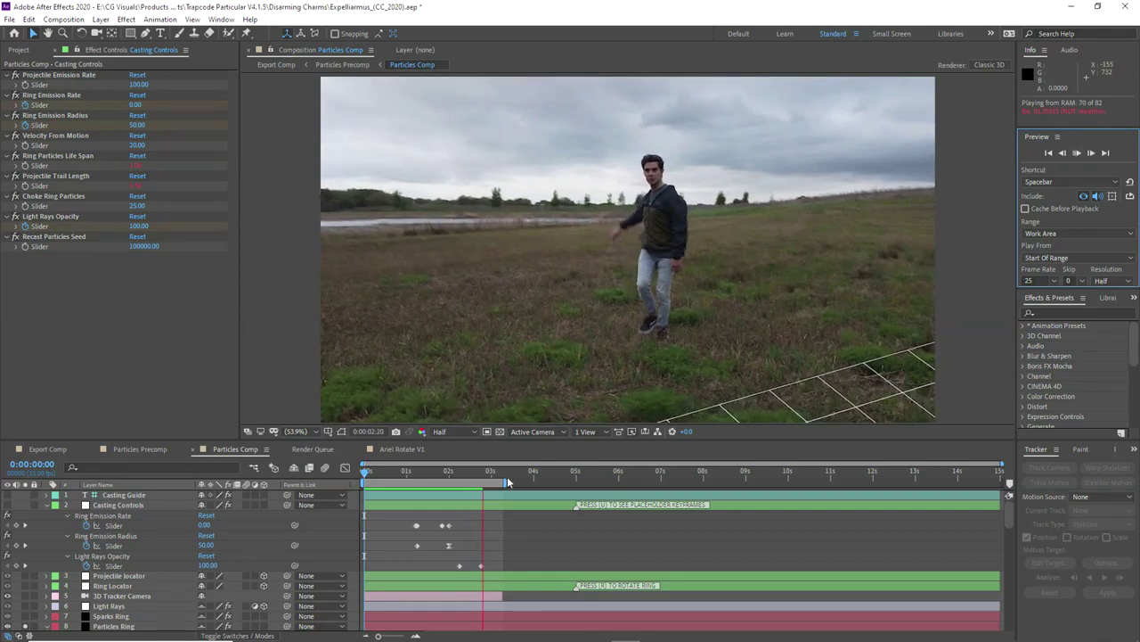
pyautogui.moveTo(506, 482); pyautogui.dragTo(481, 482)
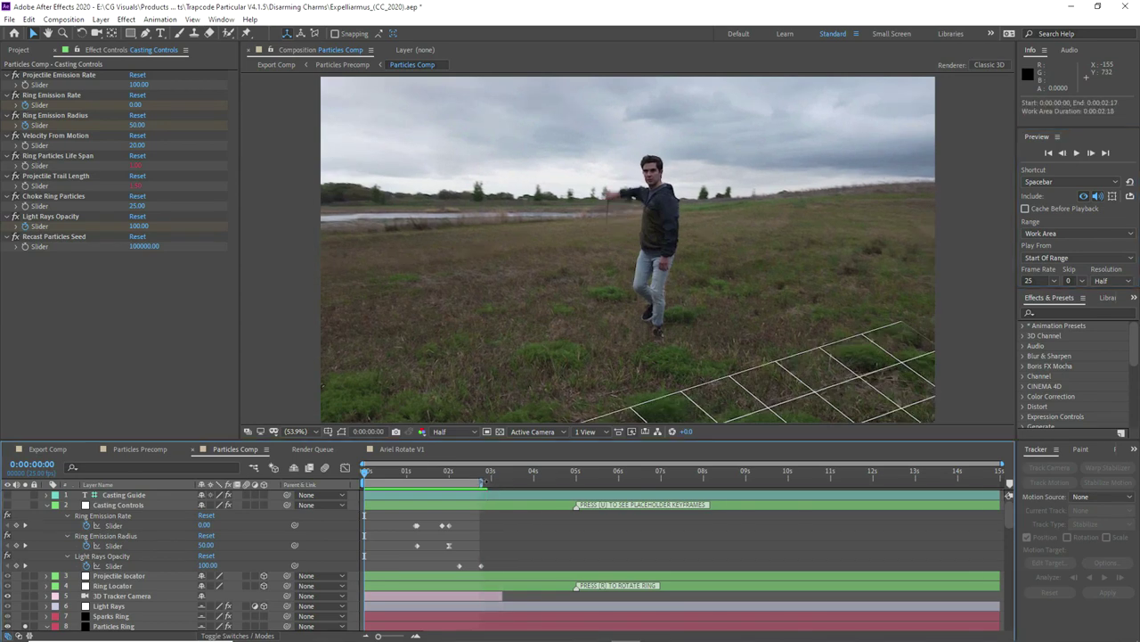
pyautogui.click(1075, 154)
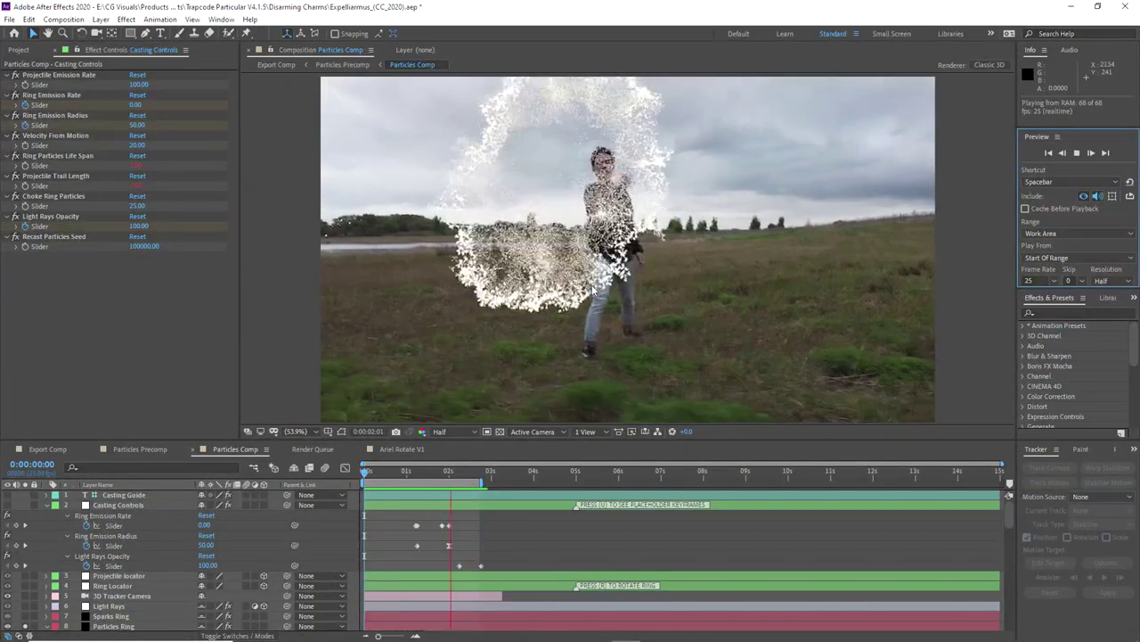
# - Set the Ring Emission Radius keyframe at 0:00:02:00 to 400
pyautogui.moveTo(436, 473); pyautogui.dragTo(450, 477)
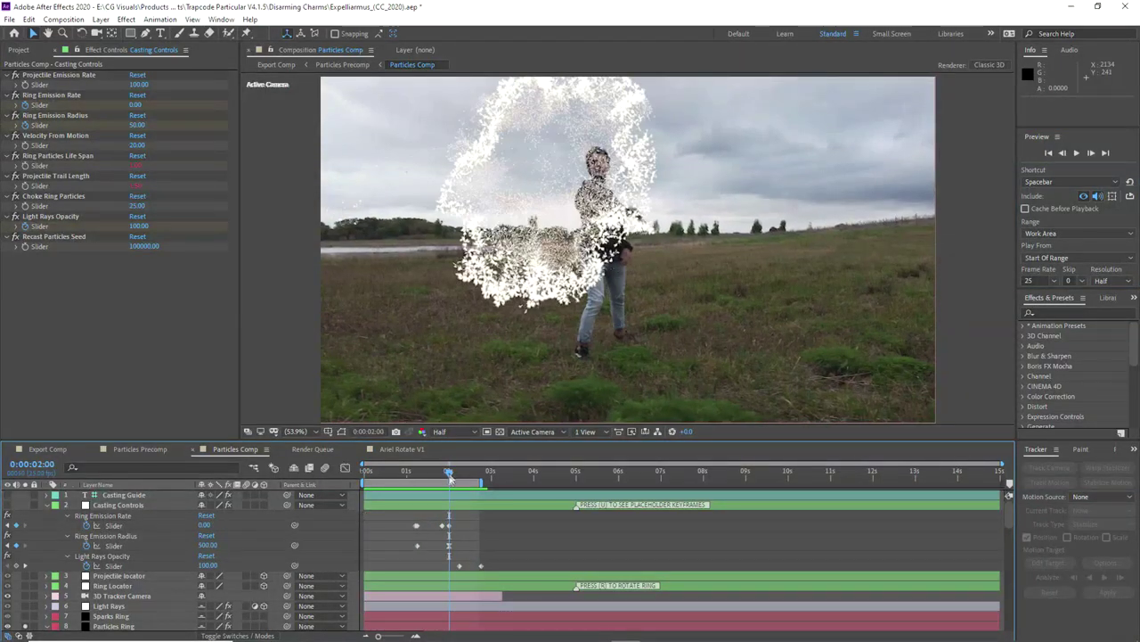
pyautogui.click(202, 545)
pyautogui.write('400')
pyautogui.press('Return')
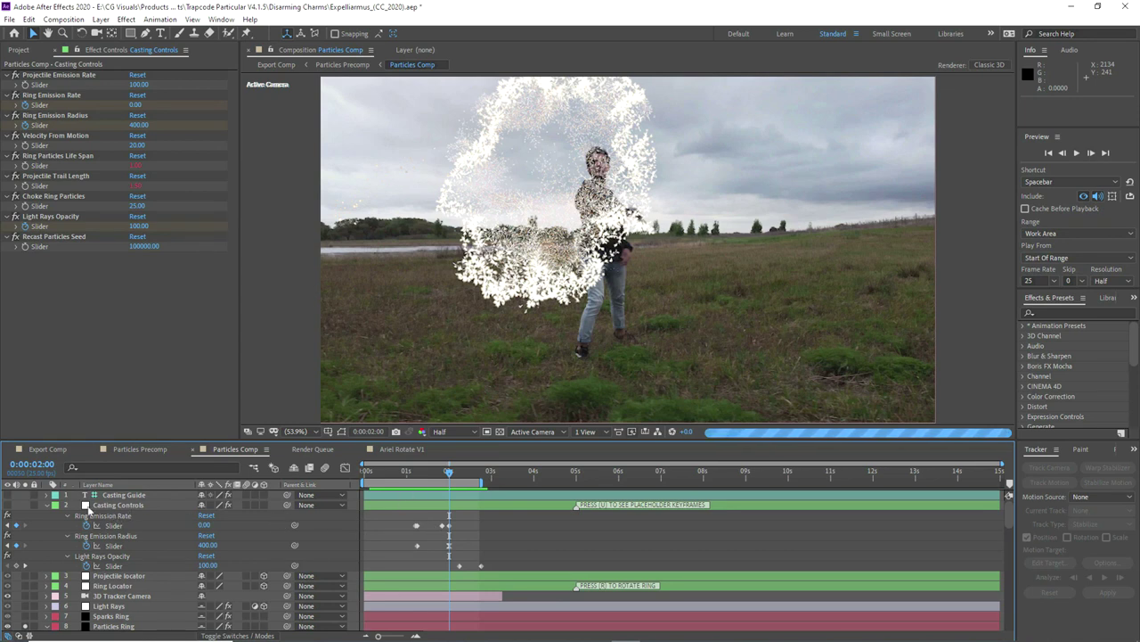
# - Set the Casting Controls layer's Ring Particles Life Span to 0.75 and preview the work area from the start
pyautogui.click(123, 505)
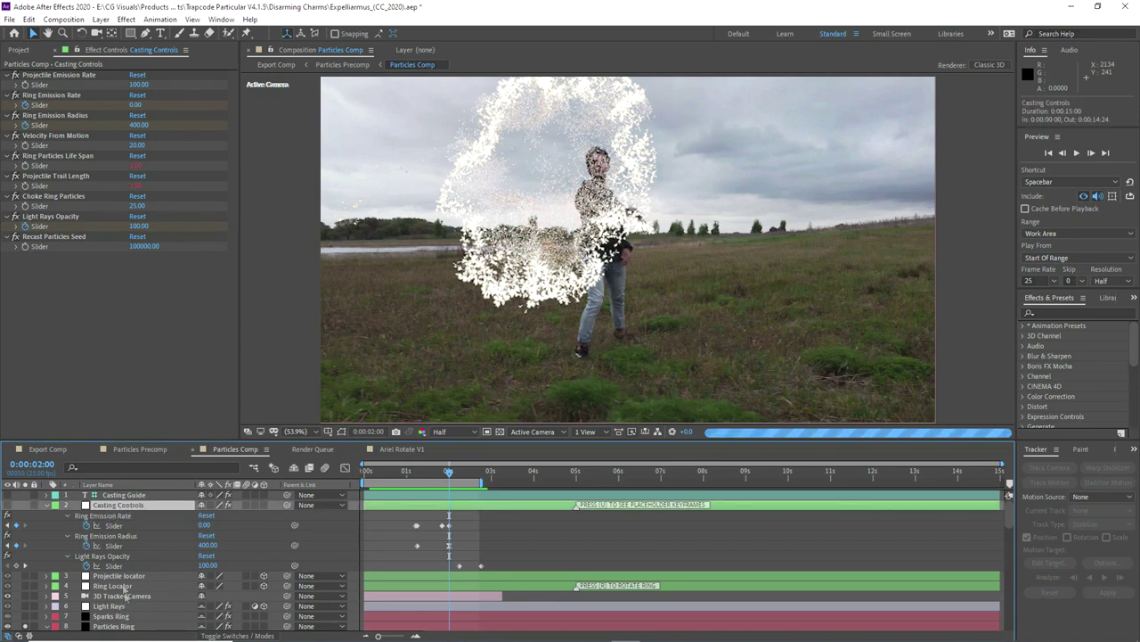
pyautogui.click(57, 154)
pyautogui.click(135, 166)
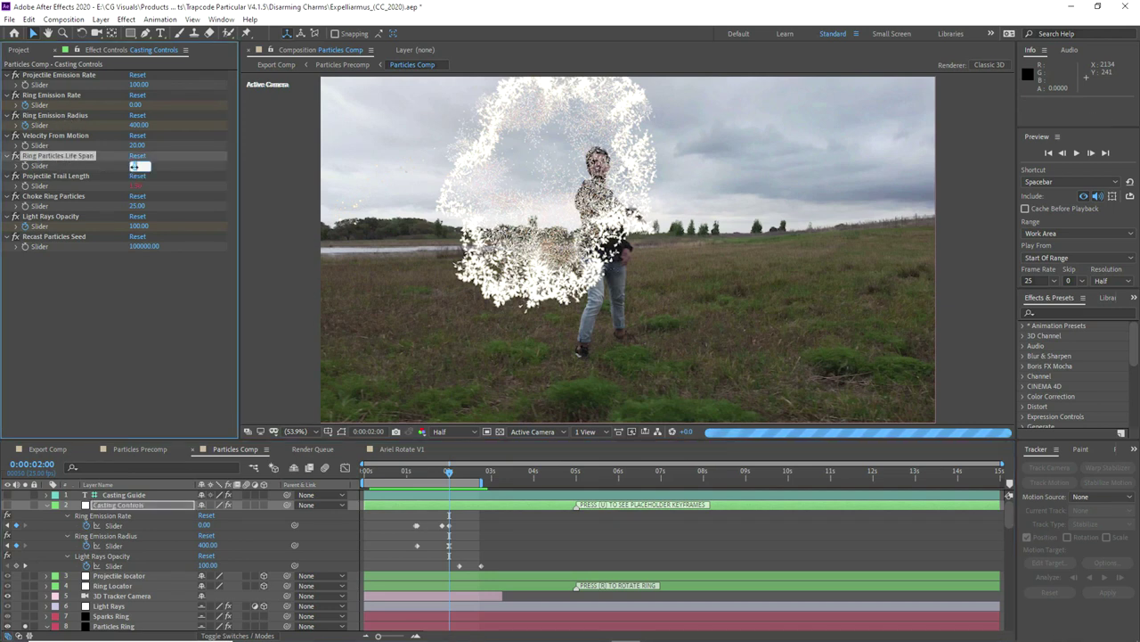
pyautogui.write('0.75')
pyautogui.click(111, 328)
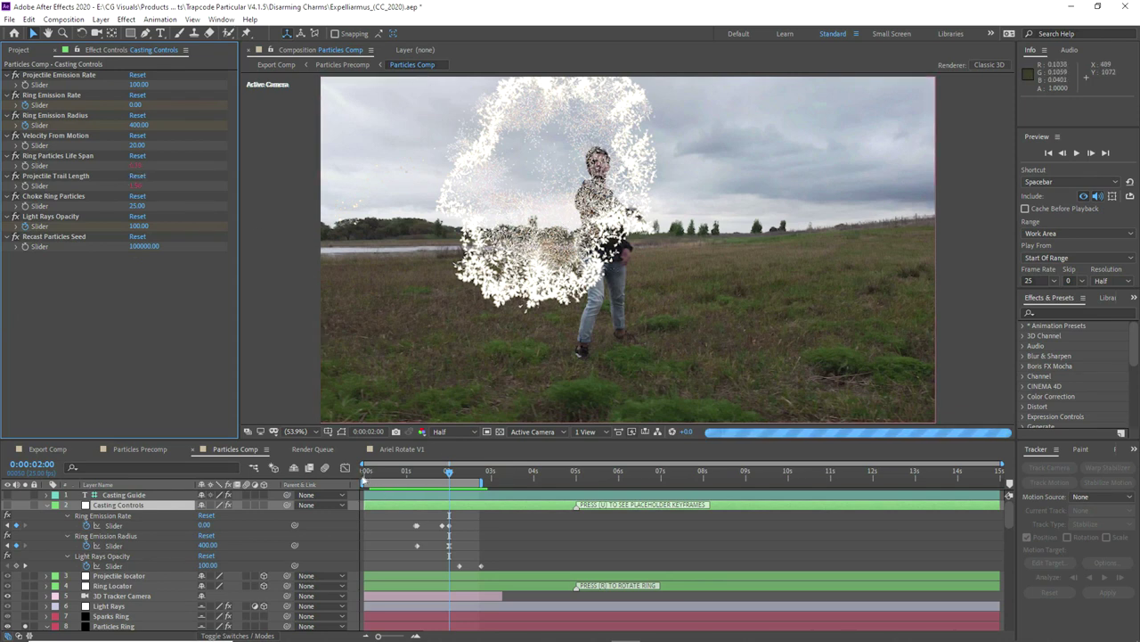
pyautogui.click(364, 477)
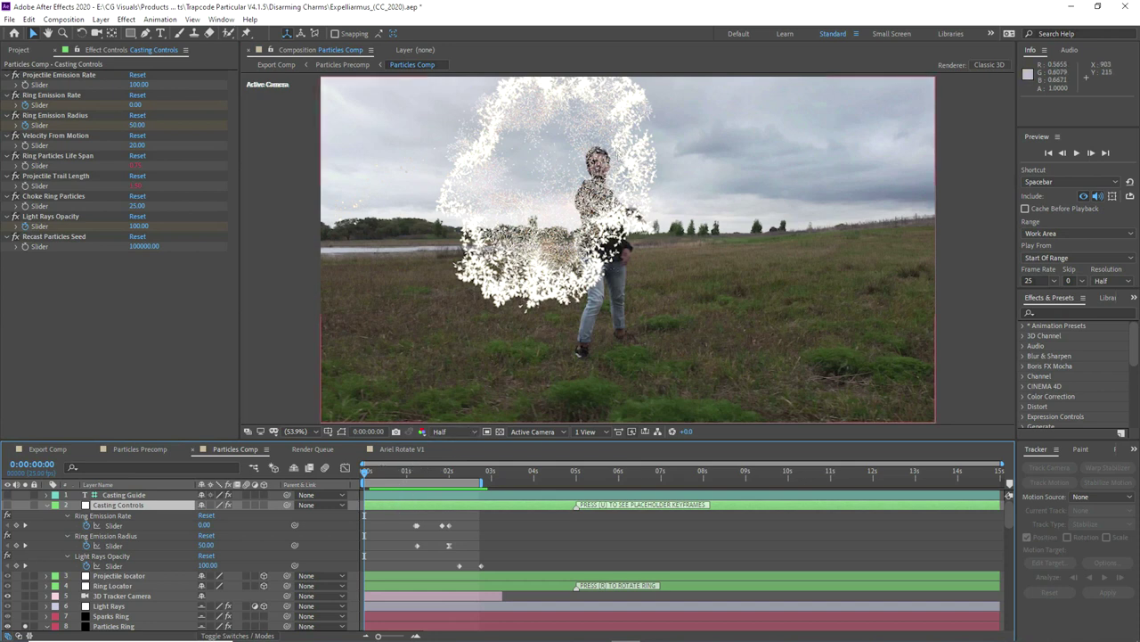
pyautogui.click(1076, 154)
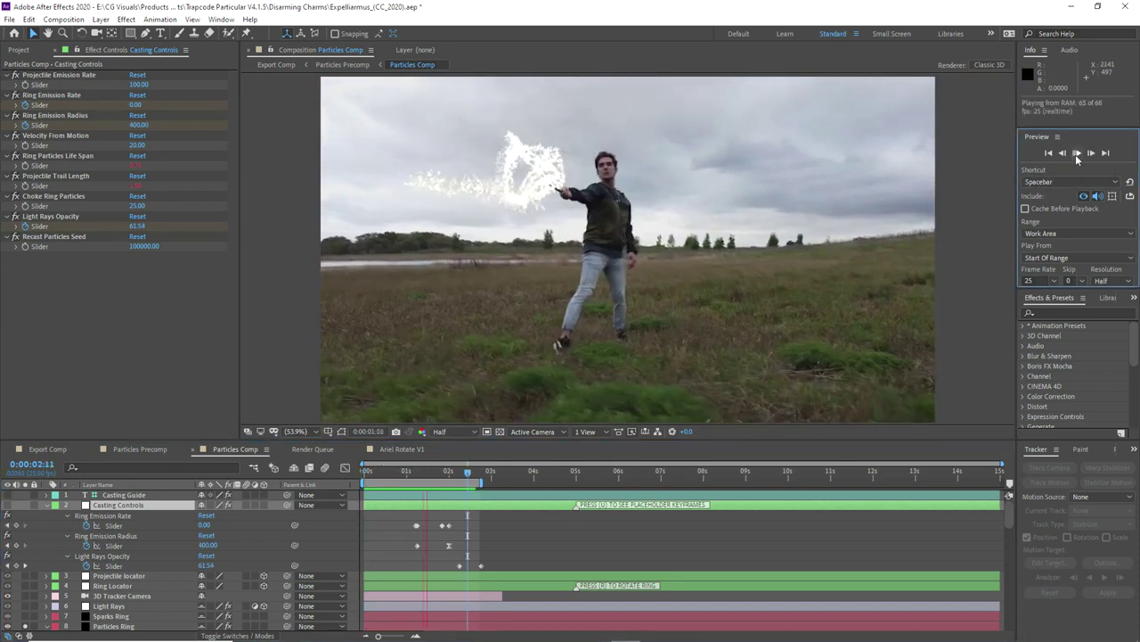
# - Set the Ring Emission Radius keyframe at 0:00:02:00 to 300 and return to the start of the composition
pyautogui.click(1077, 154)
pyautogui.moveTo(466, 473); pyautogui.dragTo(450, 479)
pyautogui.click(208, 544)
pyautogui.write('300')
pyautogui.press('Return')
pyautogui.click(360, 488)
pyautogui.click(364, 478)
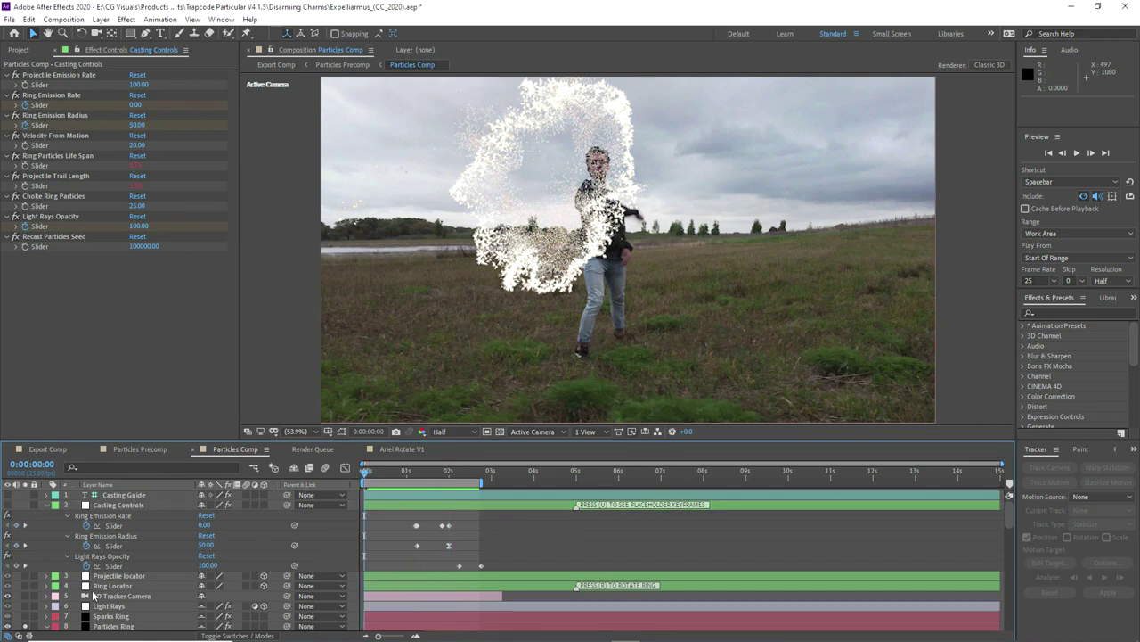
# - Lower the Ring Particles Life Span value on the Casting Controls layer
pyautogui.click(113, 626)
pyautogui.press('e')
pyautogui.scroll(2, 106, 535)
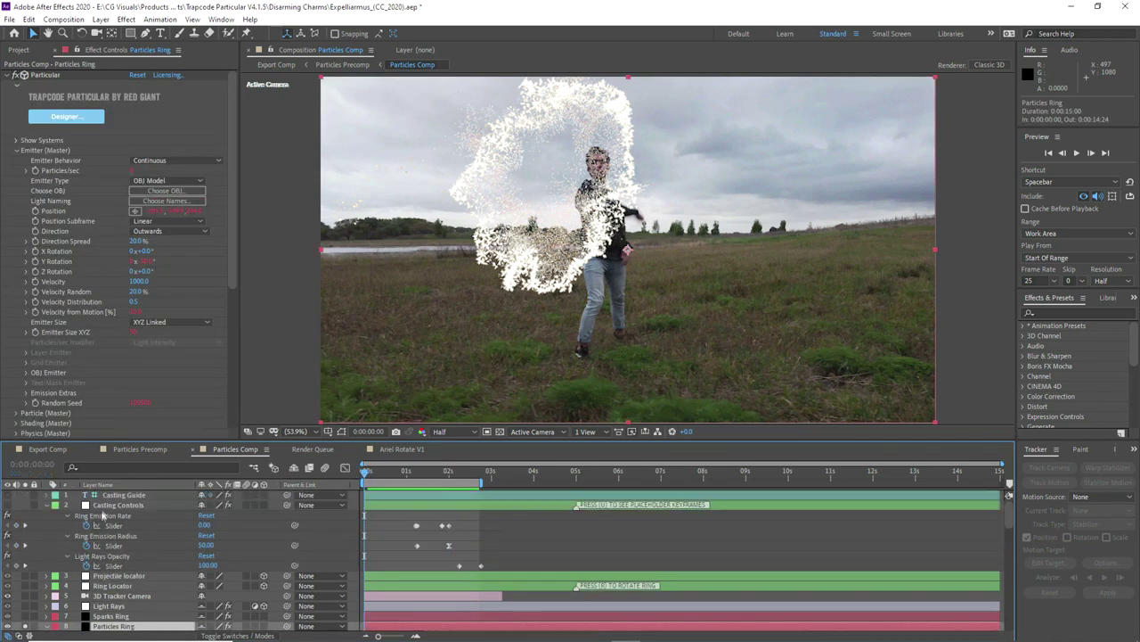
pyautogui.click(110, 505)
pyautogui.click(63, 155)
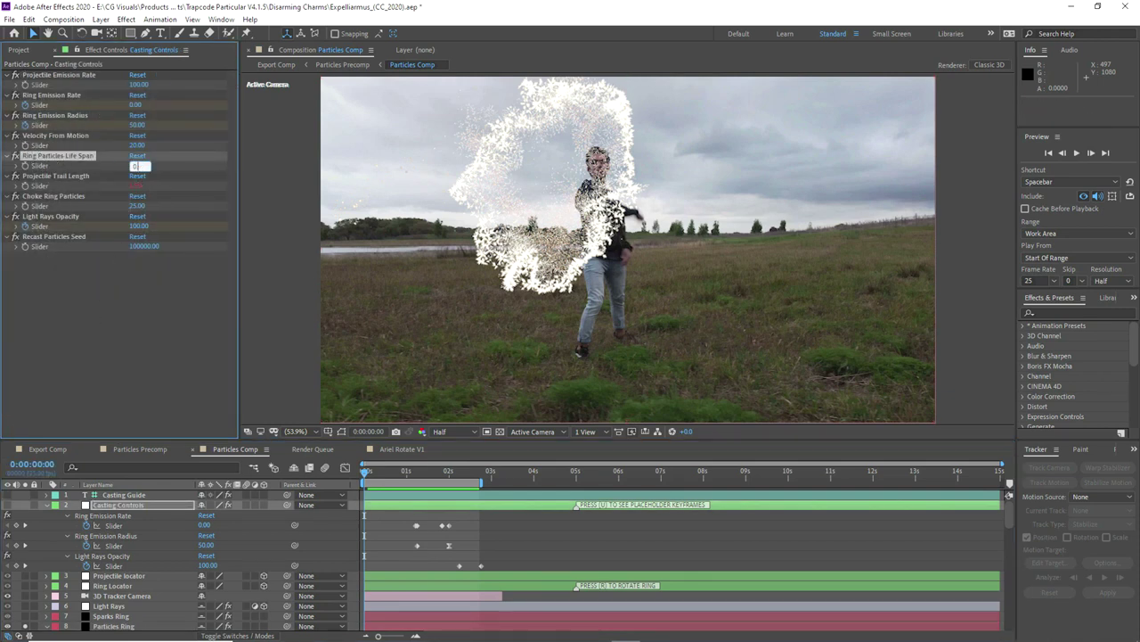
pyautogui.click(466, 511)
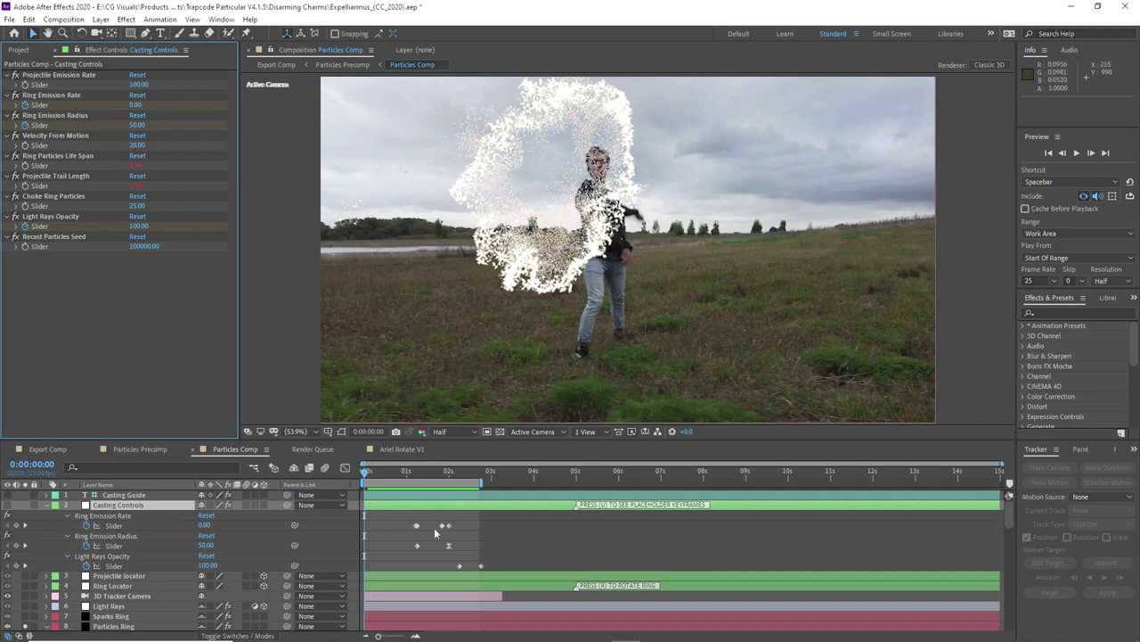
# - Move the last two Ring Emission Rate keyframes slightly earlier and preview the work area from the start
pyautogui.moveTo(436, 532); pyautogui.dragTo(456, 520)
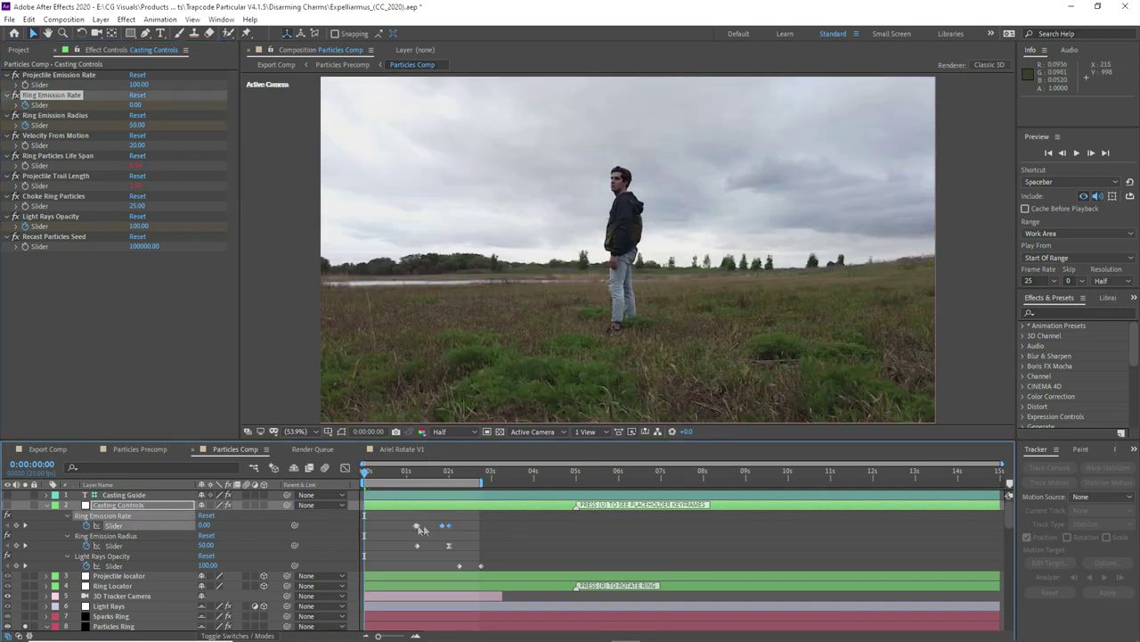
pyautogui.moveTo(415, 471)
pyautogui.mouseDown()
pyautogui.moveTo(442, 475)
pyautogui.moveTo(404, 473)
pyautogui.mouseUp()
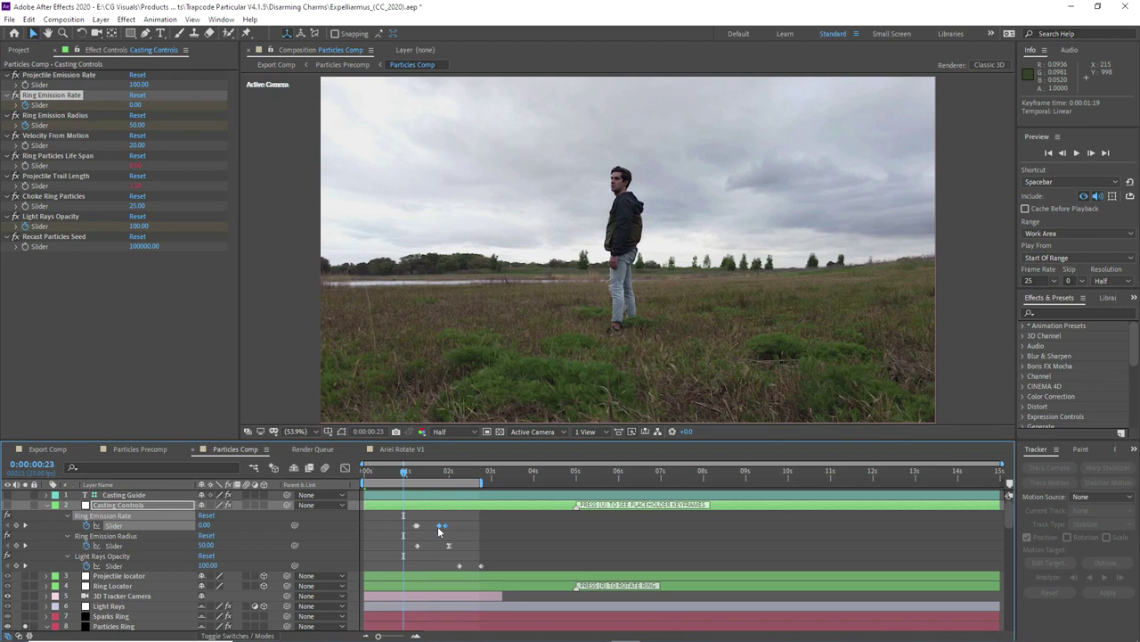
pyautogui.click(431, 519)
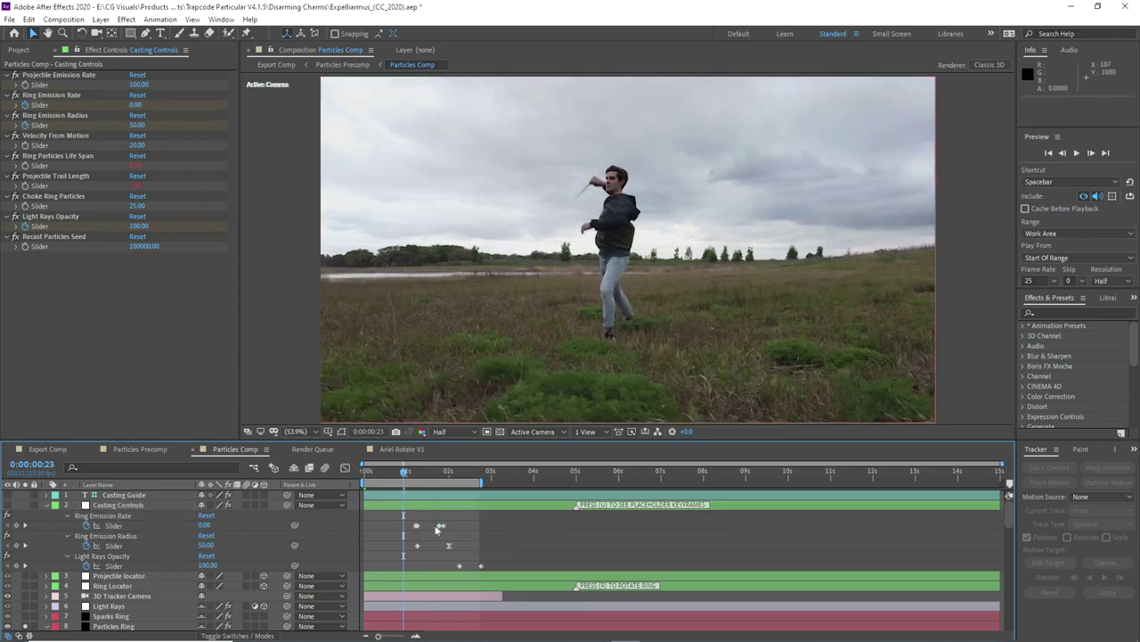
pyautogui.click(441, 526)
pyautogui.click(363, 474)
pyautogui.click(1077, 153)
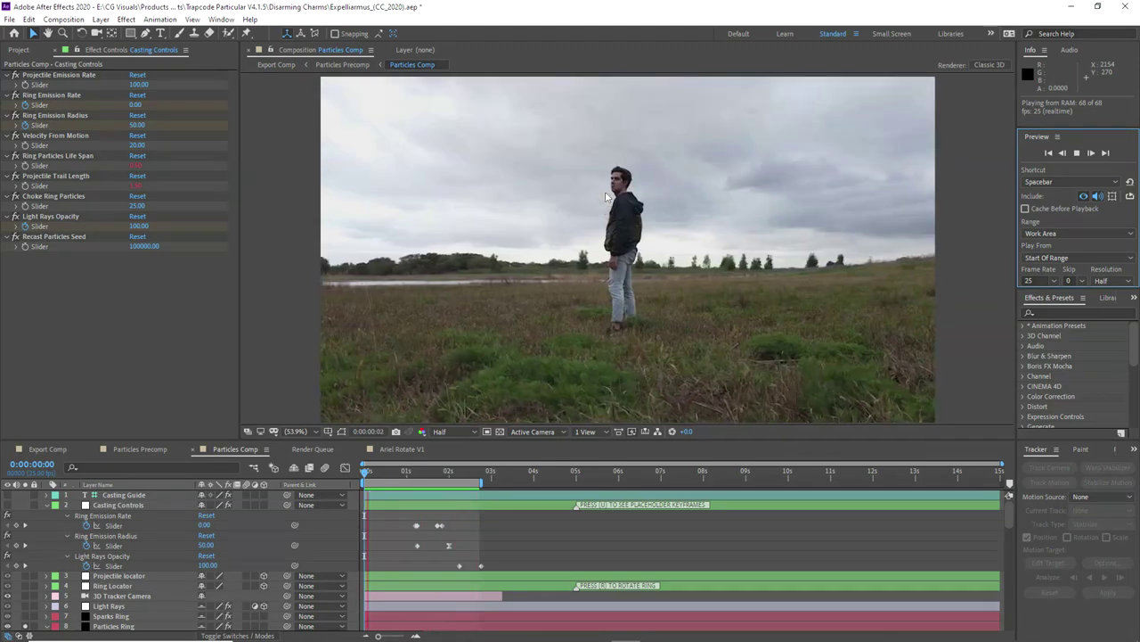
# - Turn on Motion Blur in the Rendering settings of the Particles Ring layer's Particular effect
pyautogui.moveTo(386, 479); pyautogui.dragTo(444, 478)
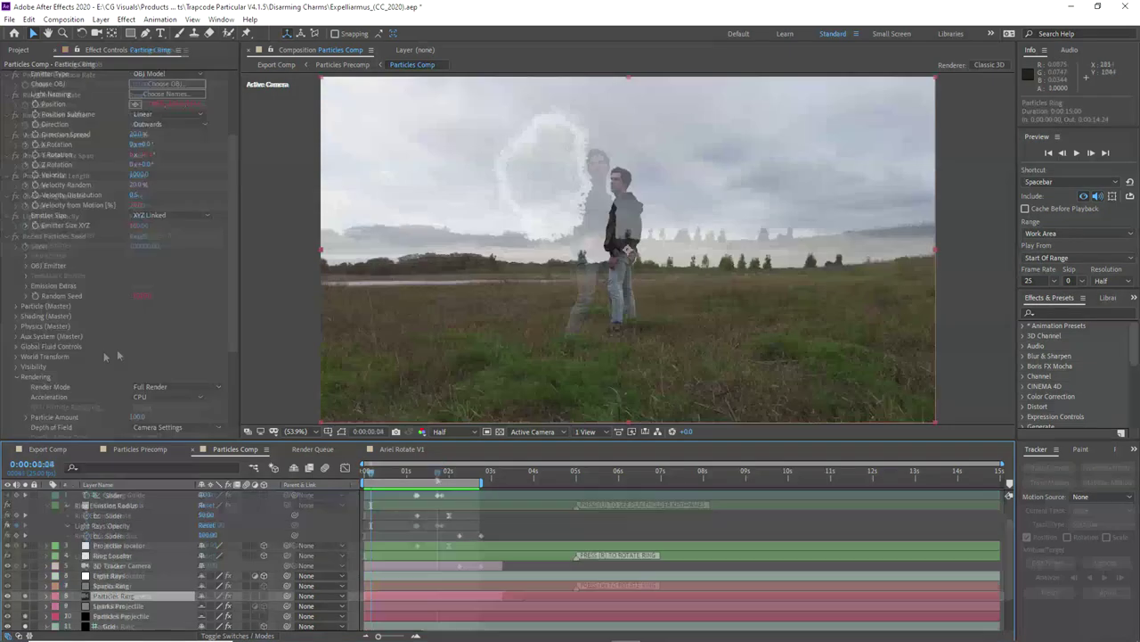
pyautogui.scroll(-2, 57, 387)
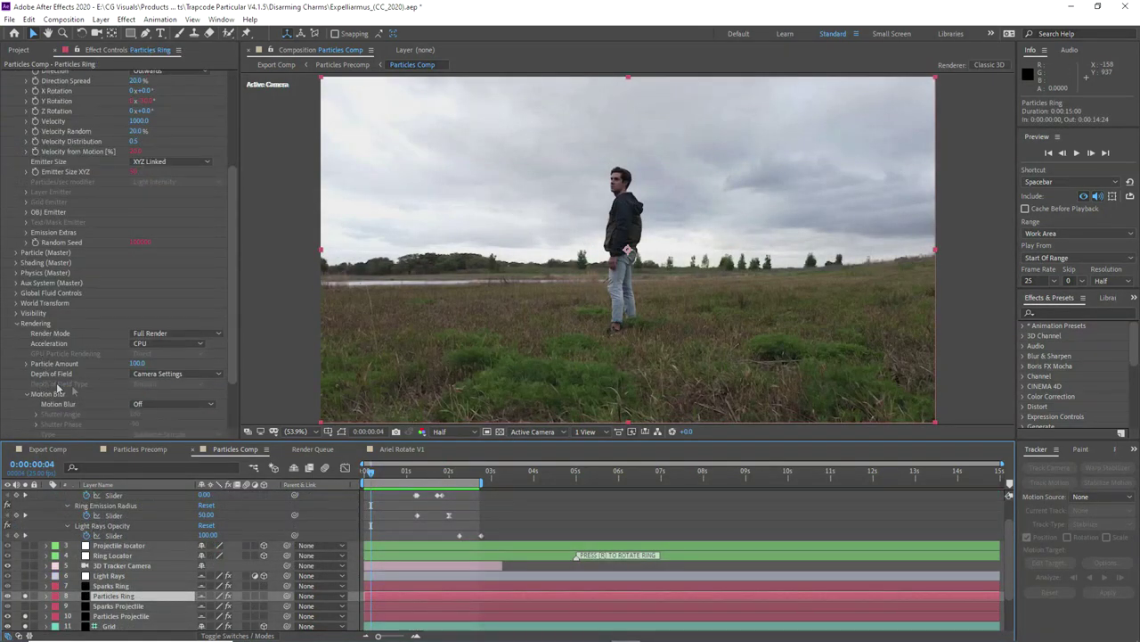
pyautogui.scroll(-2, 112, 378)
pyautogui.click(149, 352)
pyautogui.click(147, 389)
pyautogui.click(107, 594)
pyautogui.scroll(-1, 89, 405)
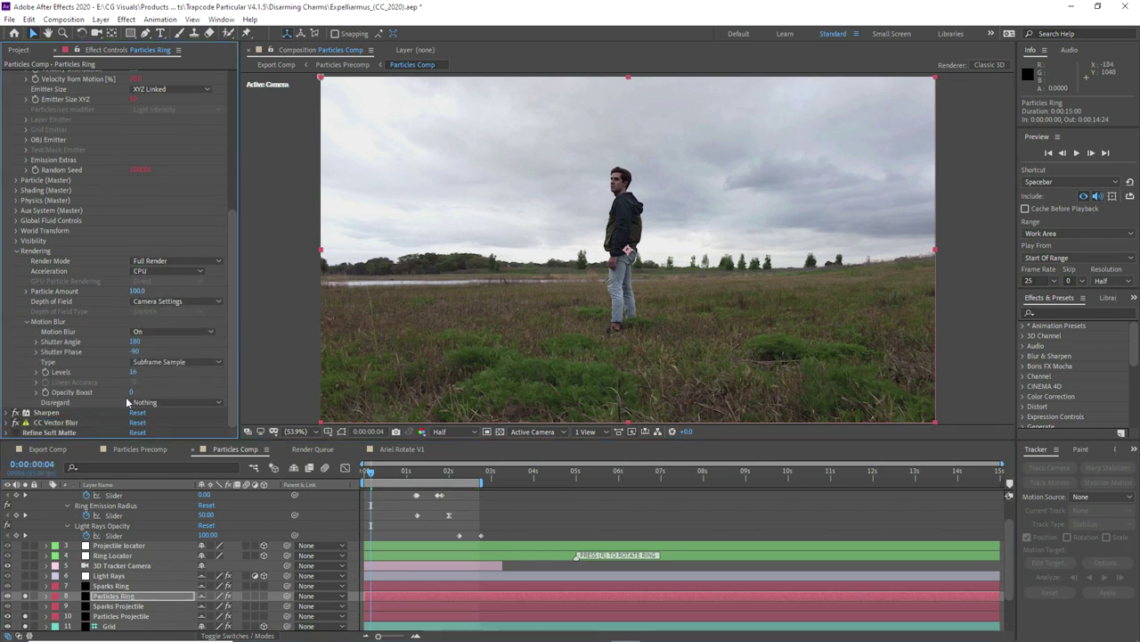
# - Turn on Motion Blur and set Particle Amount to 100 in the Particles Projectile layer's Rendering settings
pyautogui.click(105, 615)
pyautogui.click(15, 395)
pyautogui.click(171, 309)
pyautogui.click(154, 347)
pyautogui.click(136, 270)
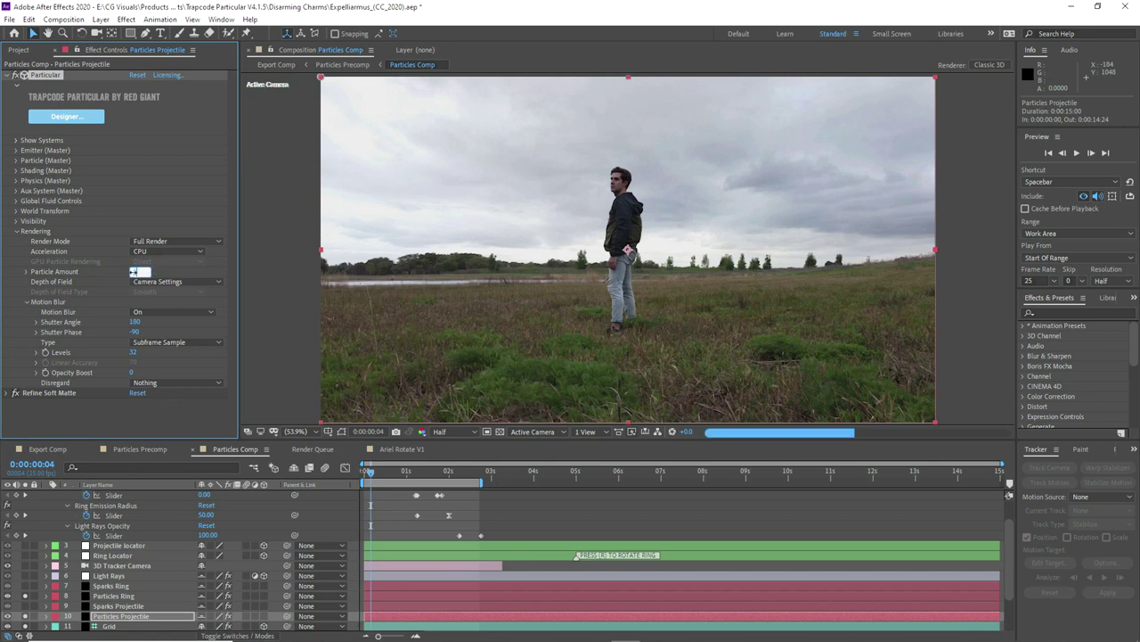
pyautogui.write('100')
pyautogui.press('Return')
# - Turn off solo on the particle and Grid layers and hide the Ariel Rotate V1.MP4 footage layer
pyautogui.click(26, 605)
pyautogui.click(27, 586)
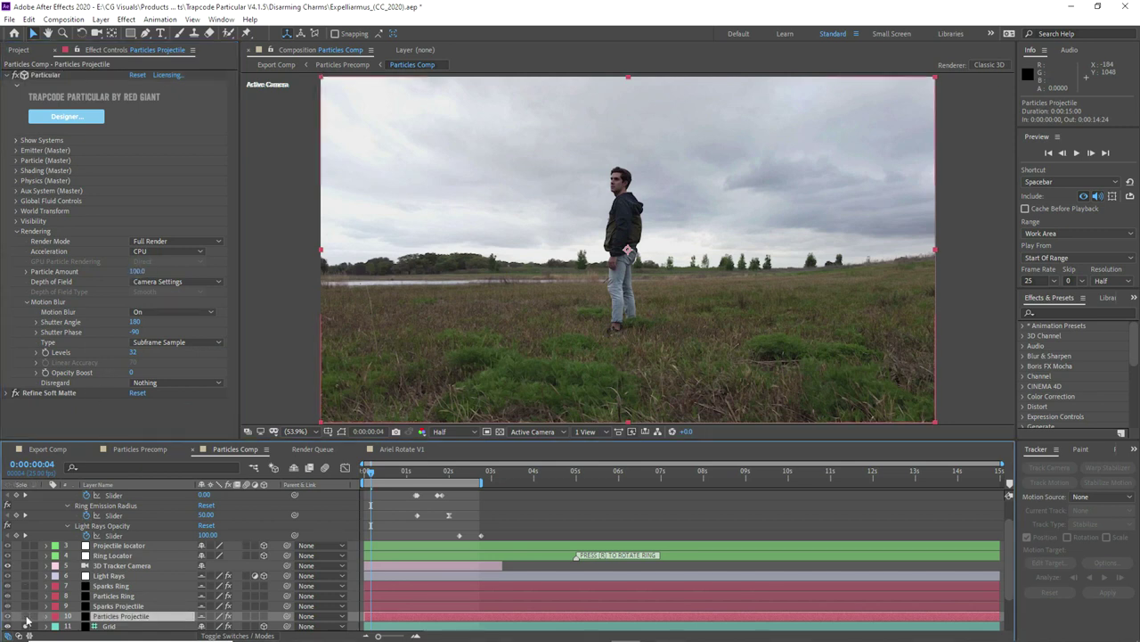
pyautogui.scroll(-2, 27, 621)
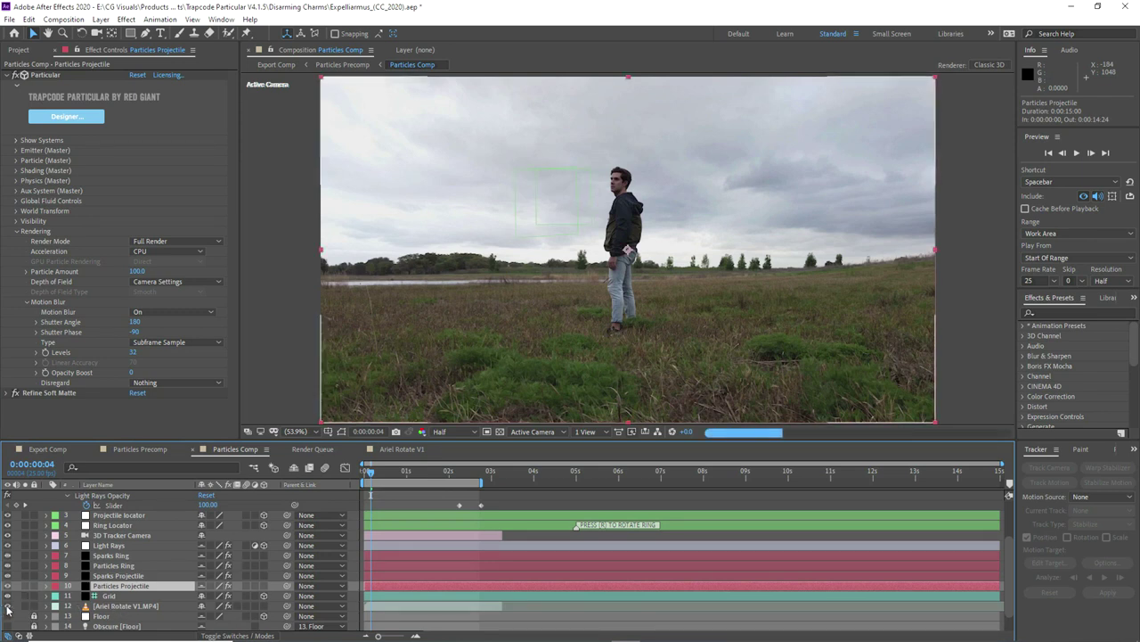
pyautogui.scroll(3, 58, 520)
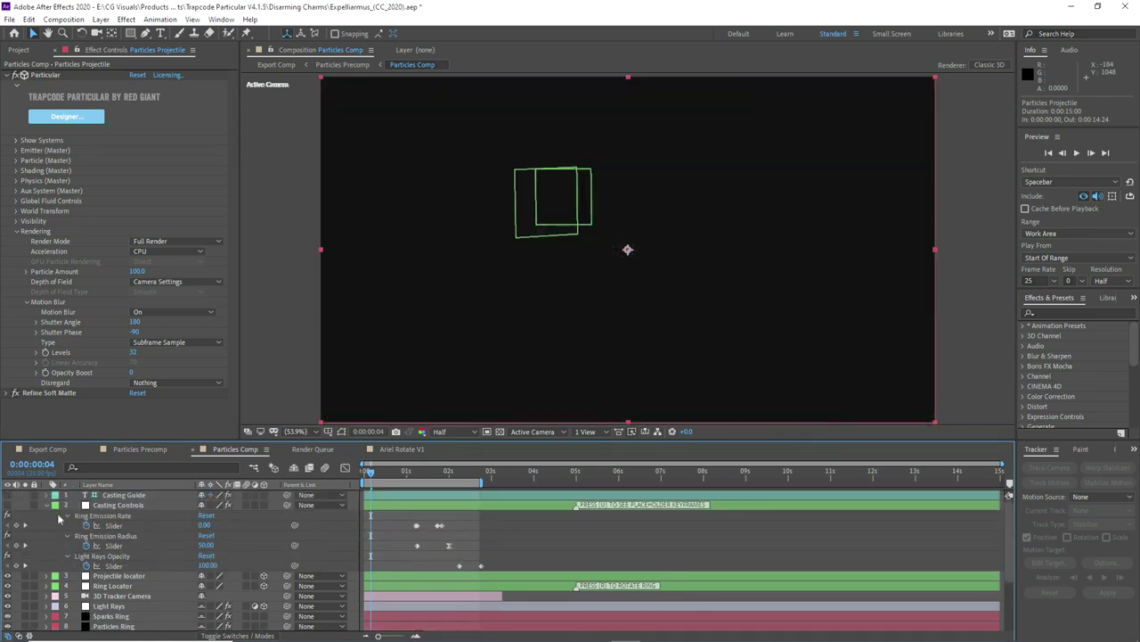
# - Collapse the Casting Controls layer's keyframes and bring up its effect controls
pyautogui.click(48, 505)
pyautogui.click(505, 432)
pyautogui.click(504, 432)
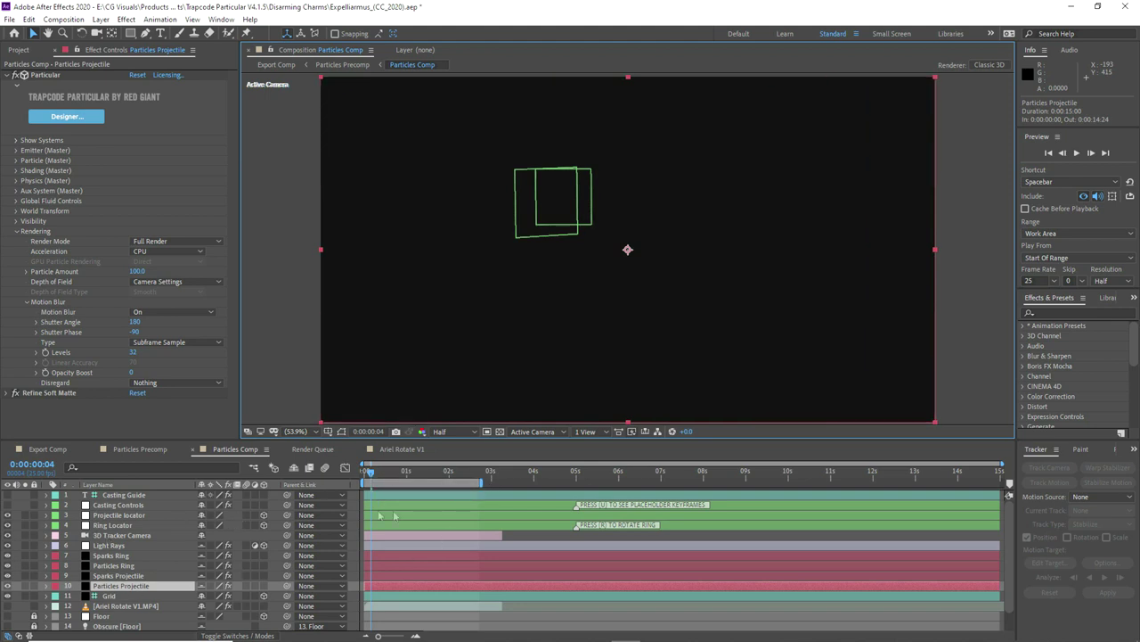
pyautogui.click(125, 505)
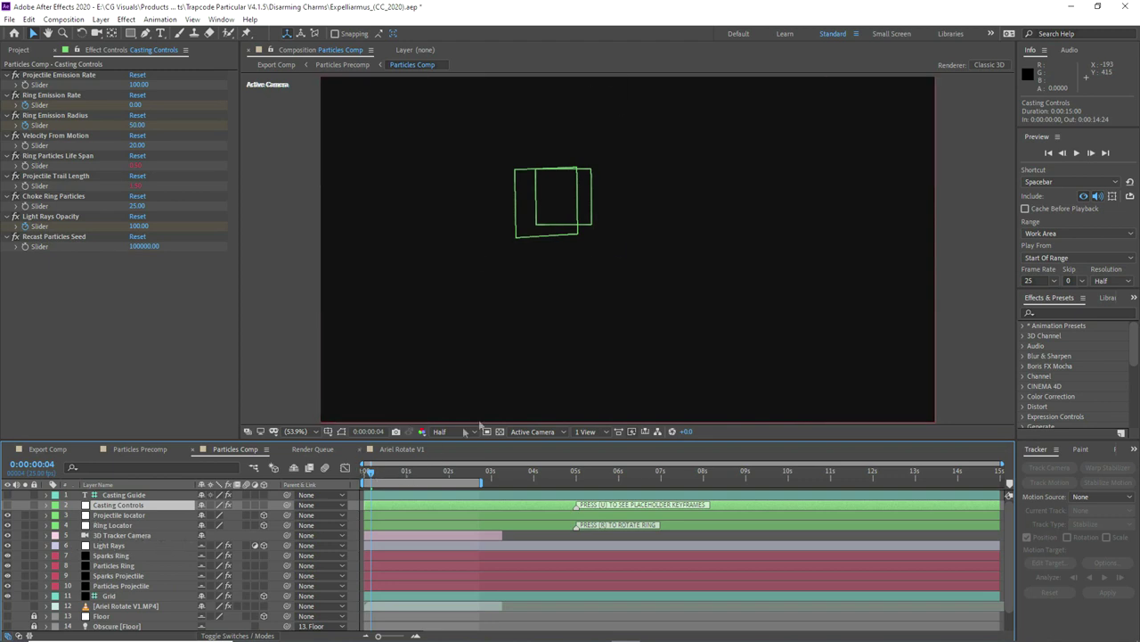
# - Set the Particles Comp preview resolution to Full, return to the first frame and add the comp to the render queue
pyautogui.click(441, 432)
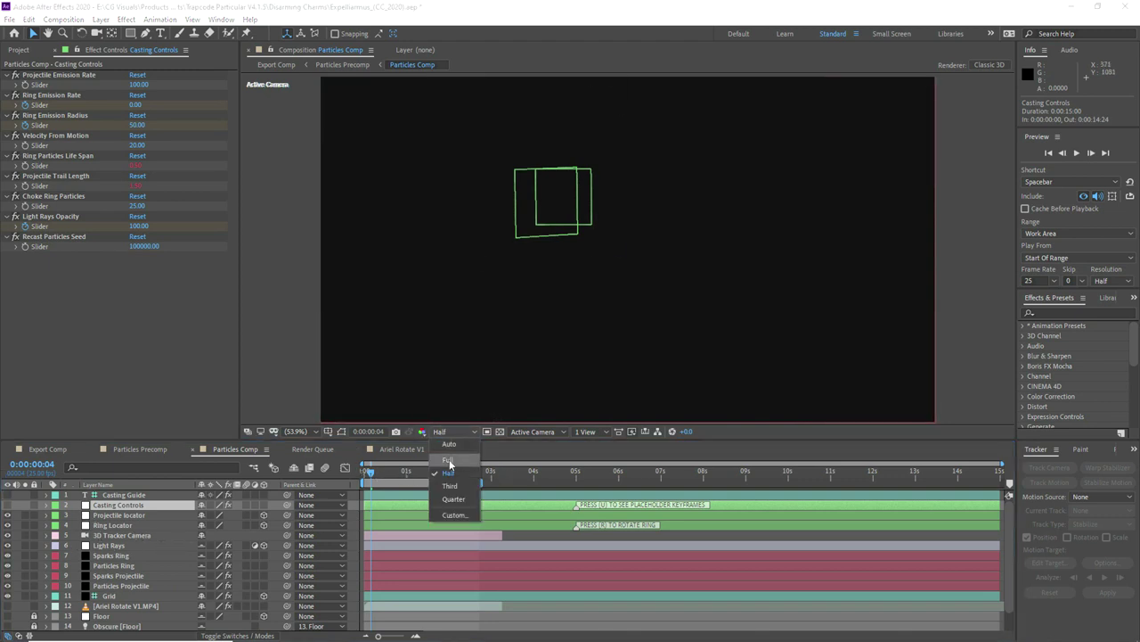
pyautogui.click(449, 463)
pyautogui.click(361, 470)
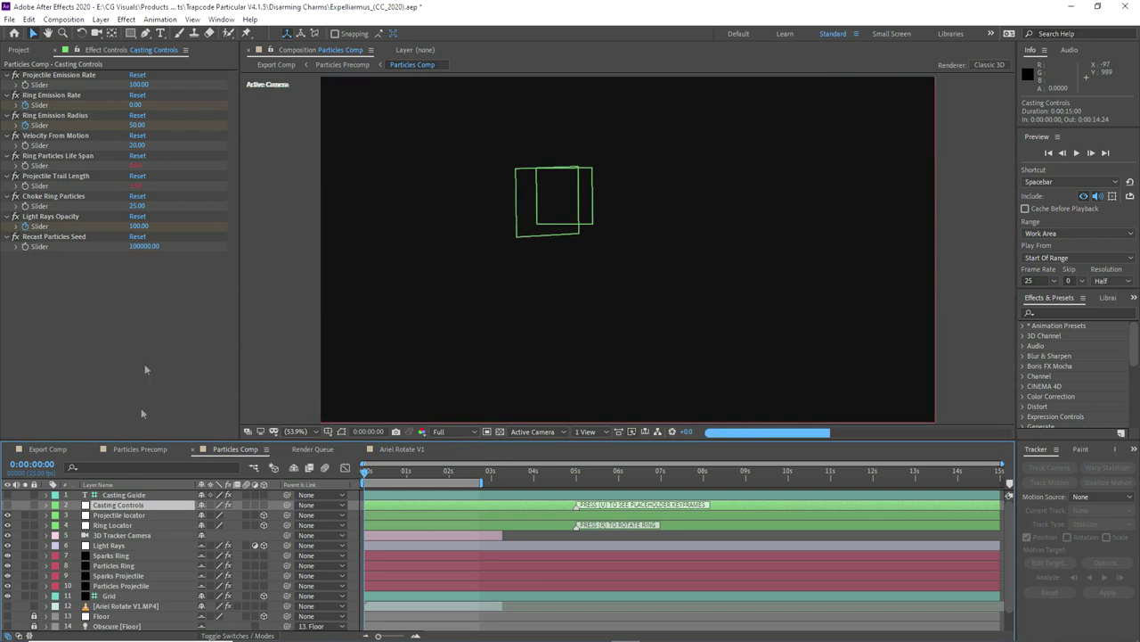
pyautogui.click(64, 19)
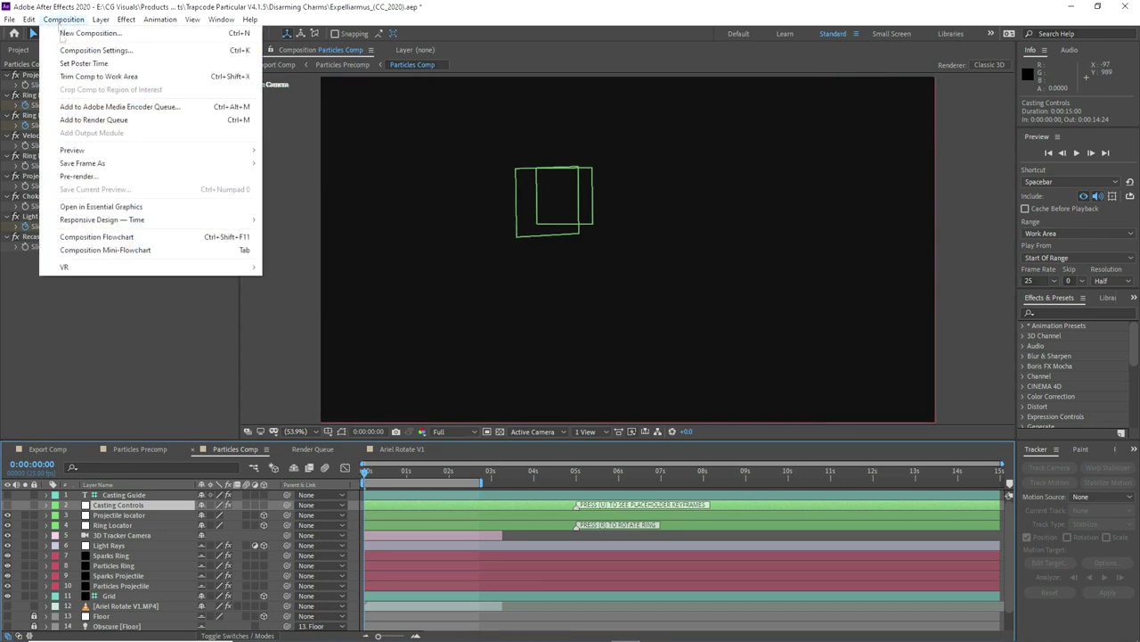
pyautogui.click(93, 119)
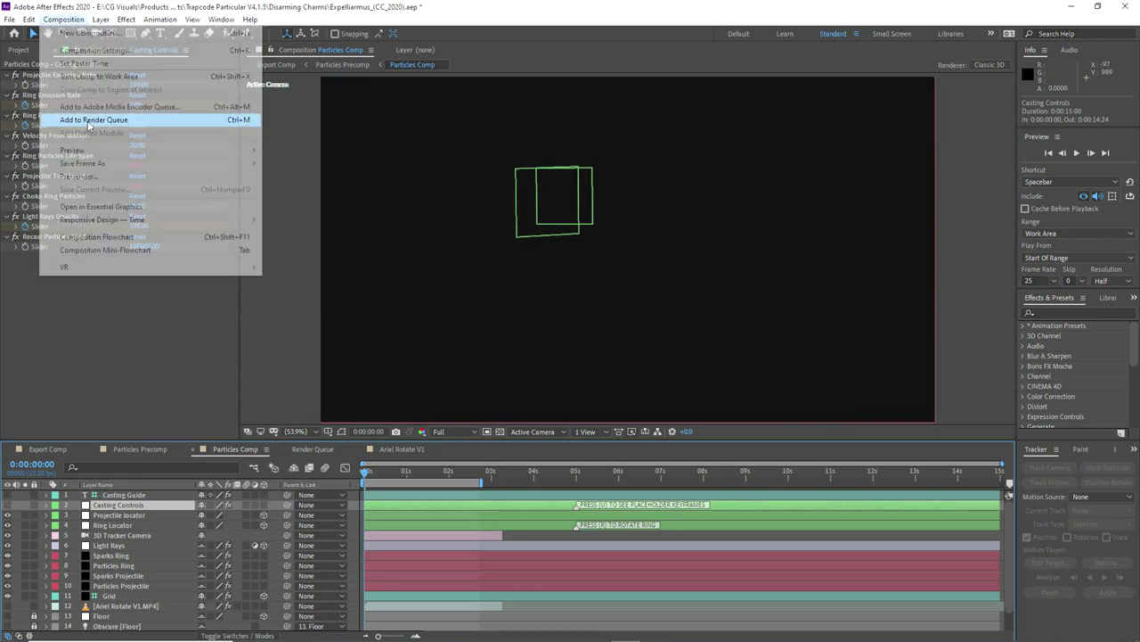
# - Configure the output module for Particles Comp as QuickTime with RGB + Alpha channels
pyautogui.click(82, 529)
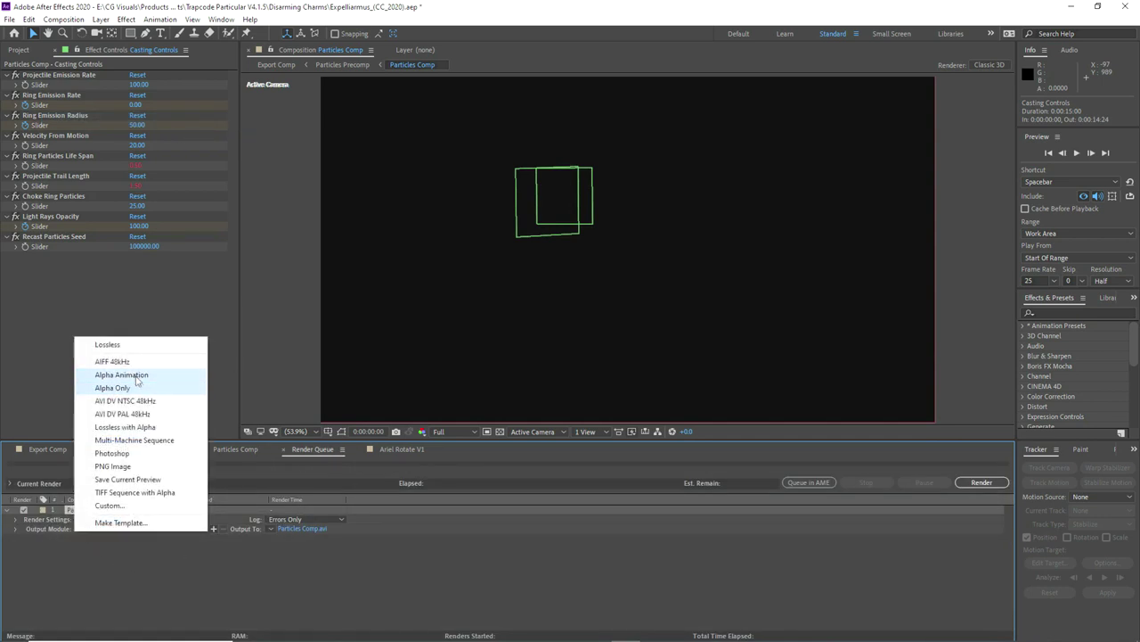
pyautogui.click(92, 570)
pyautogui.click(98, 529)
pyautogui.click(640, 183)
pyautogui.click(631, 237)
pyautogui.click(633, 276)
pyautogui.click(575, 450)
pyautogui.click(581, 482)
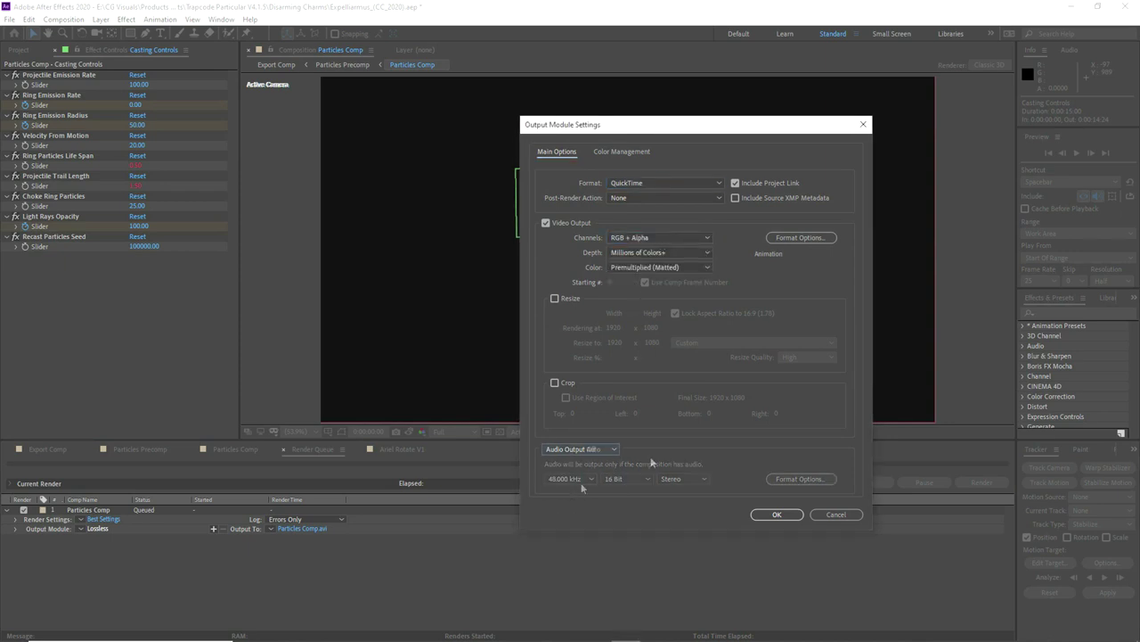
pyautogui.click(773, 515)
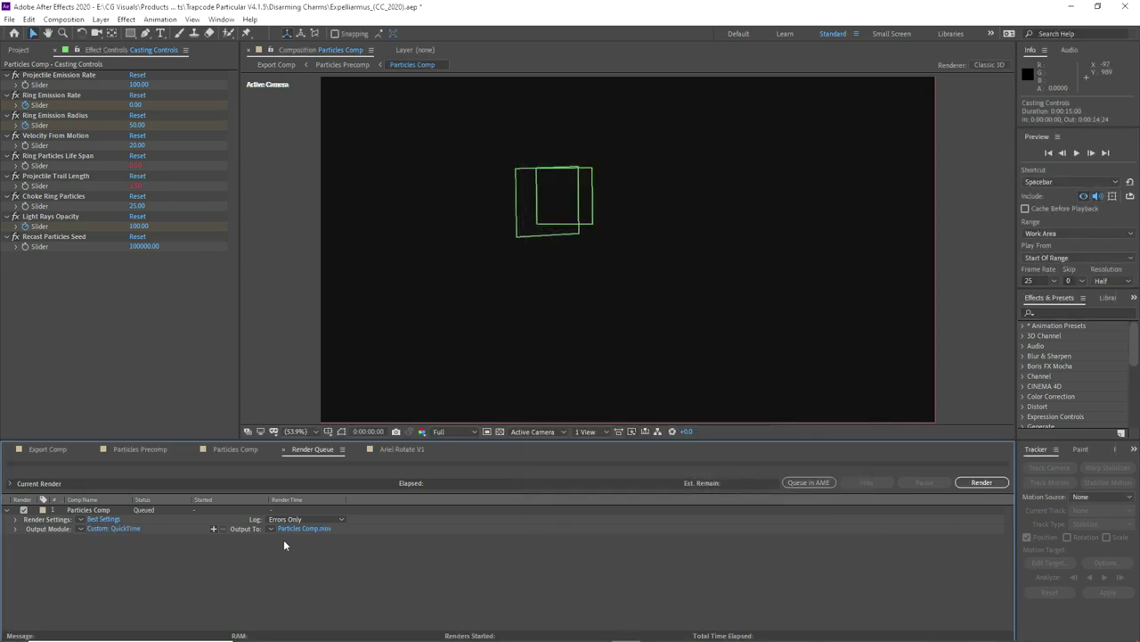
# - Name the output Expelliarmus_Render_v001.mov in the CG Visuals folder and start the render
pyautogui.click(286, 528)
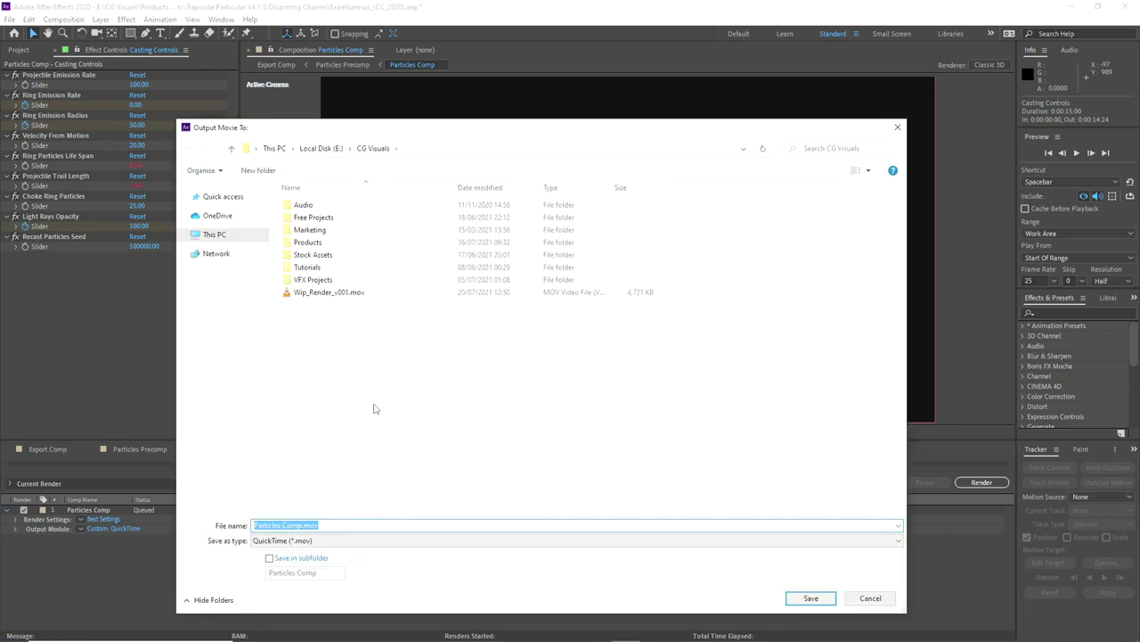
pyautogui.click(329, 291)
pyautogui.moveTo(266, 525); pyautogui.dragTo(250, 527)
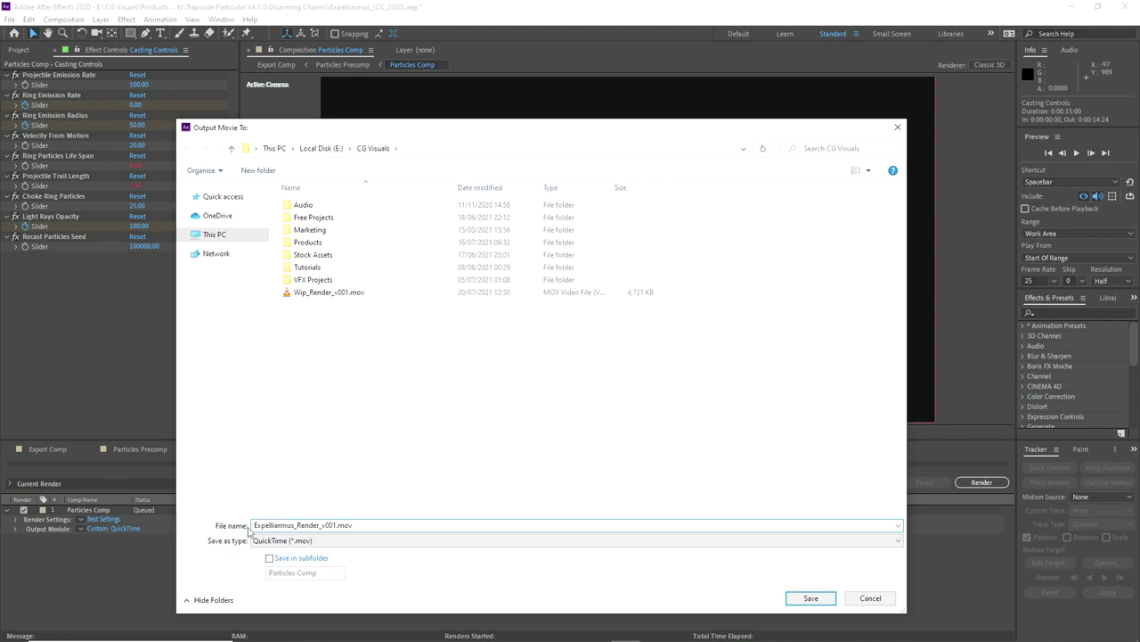
pyautogui.click(802, 602)
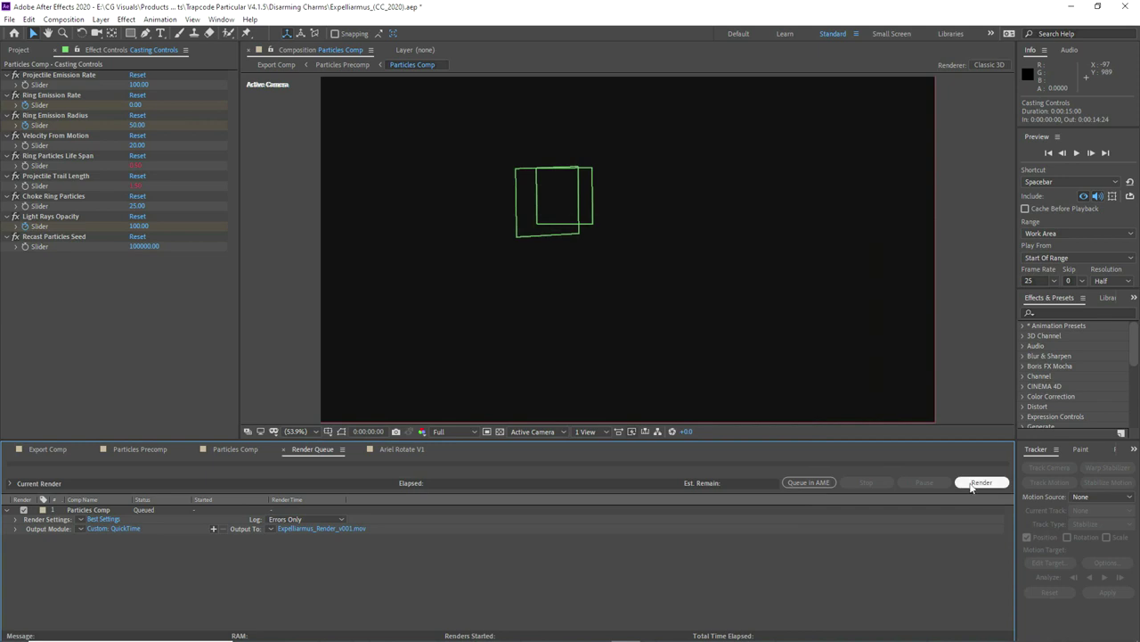
pyautogui.click(972, 484)
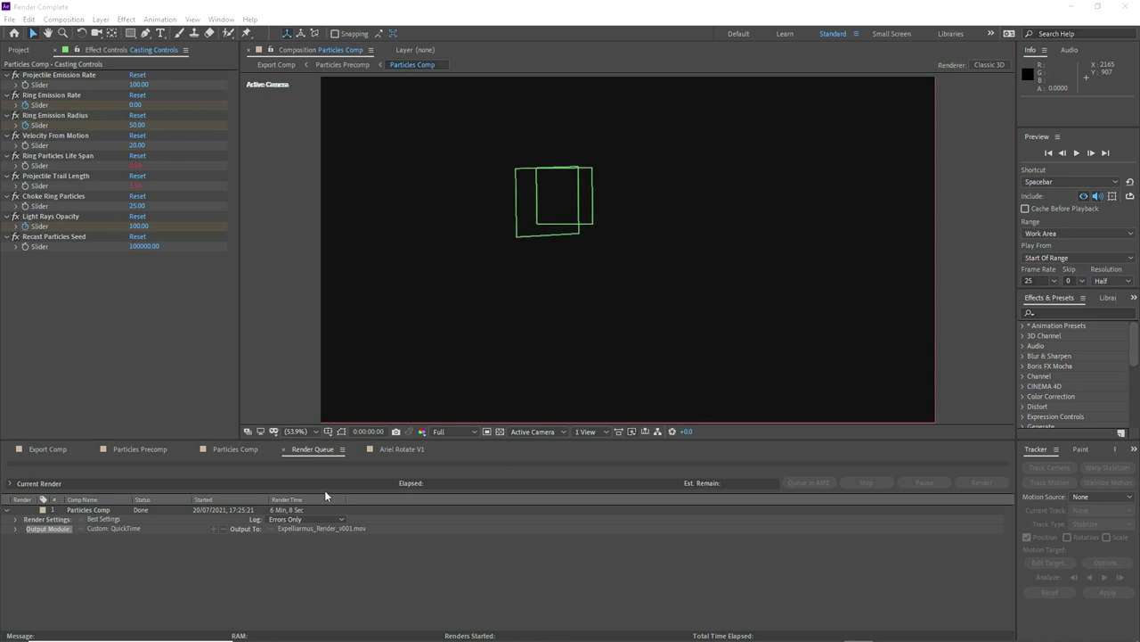
# - Import Expelliarmus_Render_v001.mov, place it above Casting Controls in Particles Comp and check it soloed at 0:00:01:18
pyautogui.click(111, 512)
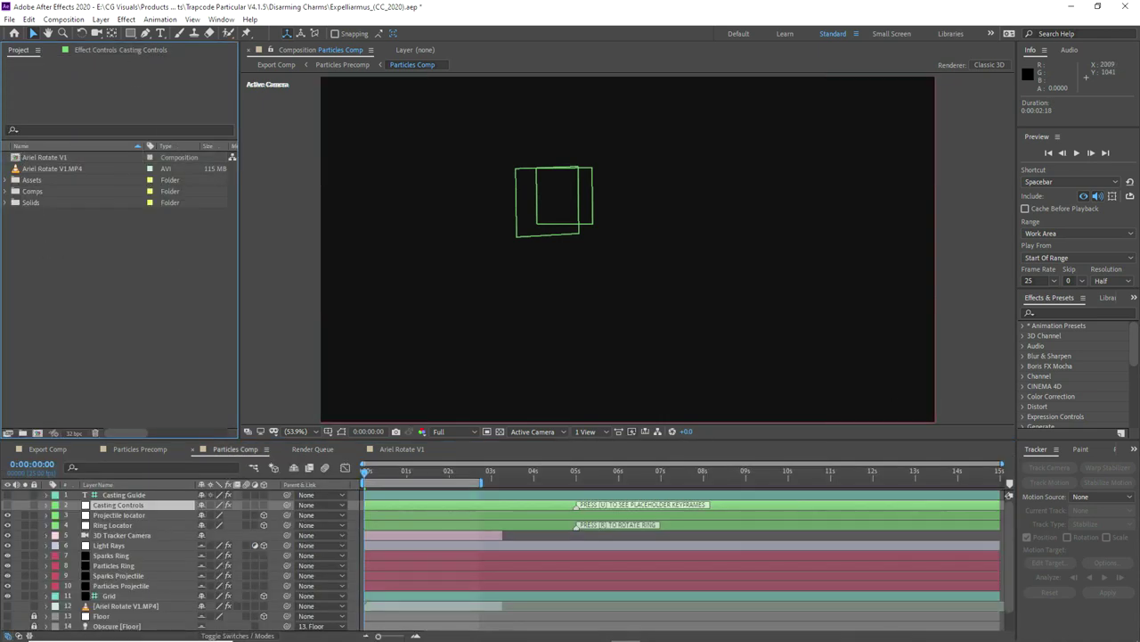
pyautogui.moveTo(393, 320); pyautogui.dragTo(78, 314)
pyautogui.moveTo(38, 204); pyautogui.dragTo(54, 515)
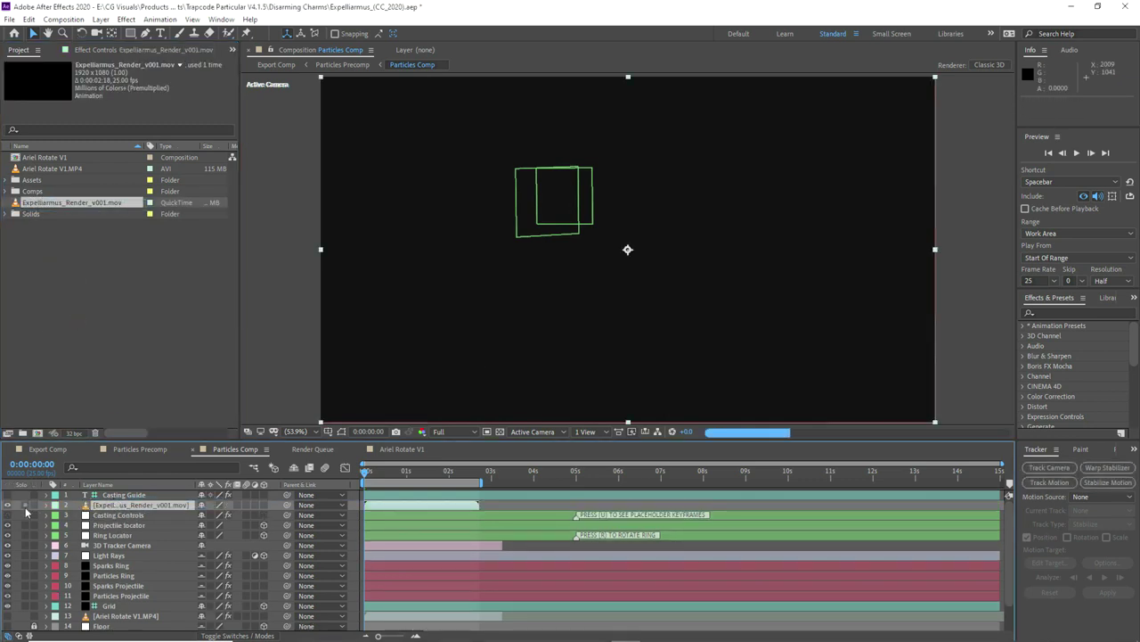
pyautogui.moveTo(374, 478); pyautogui.dragTo(437, 476)
# - Copy the Ariel Rotate V1.MP4 layer into Export Comp below the Guide Layer and end the work area at 0:00:03:06
pyautogui.click(104, 616)
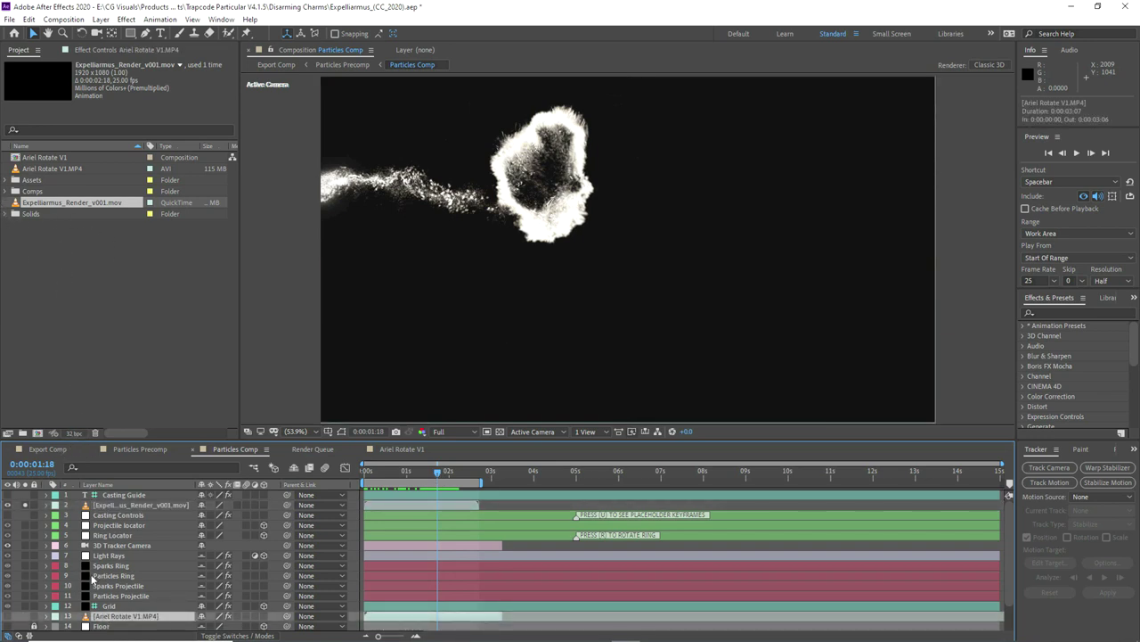
pyautogui.hotkey('ctrl', 'c')
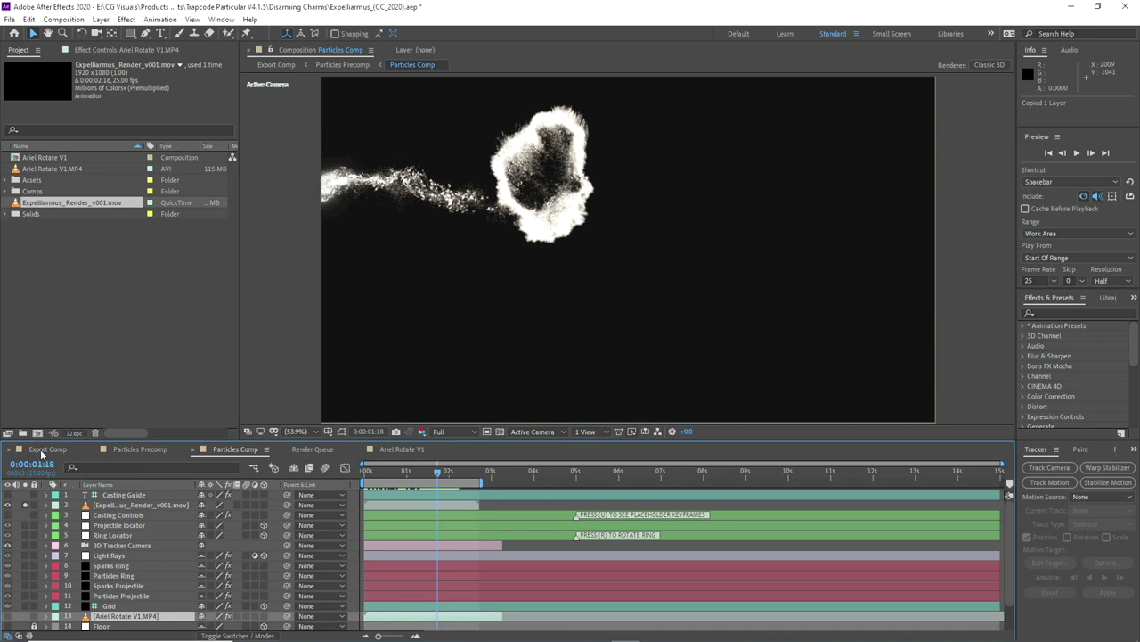
pyautogui.click(47, 451)
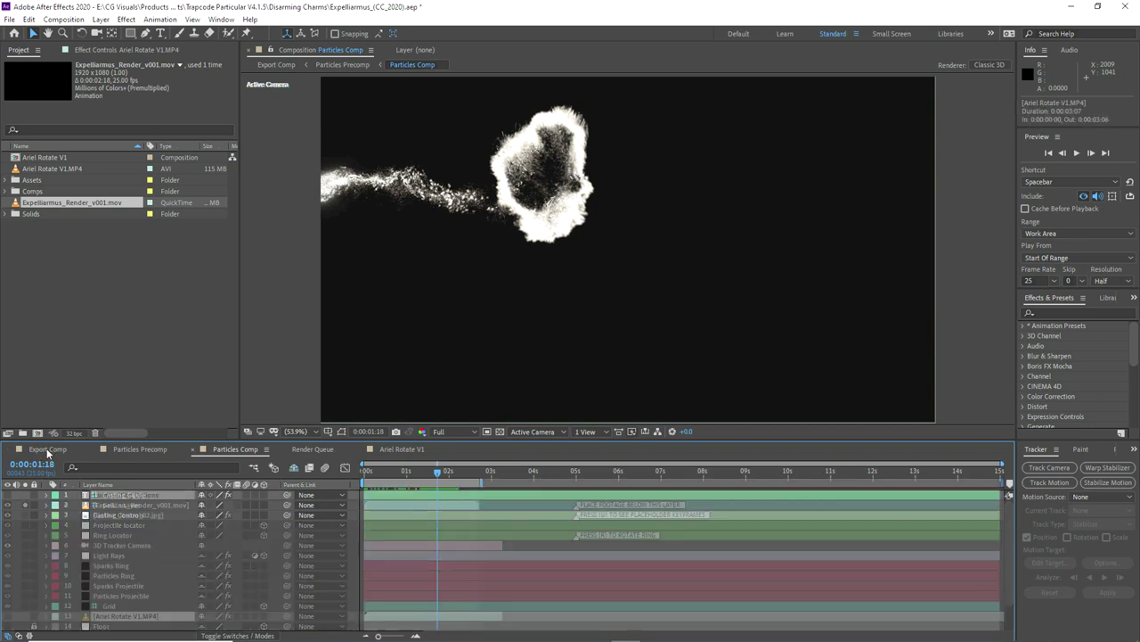
pyautogui.click(106, 548)
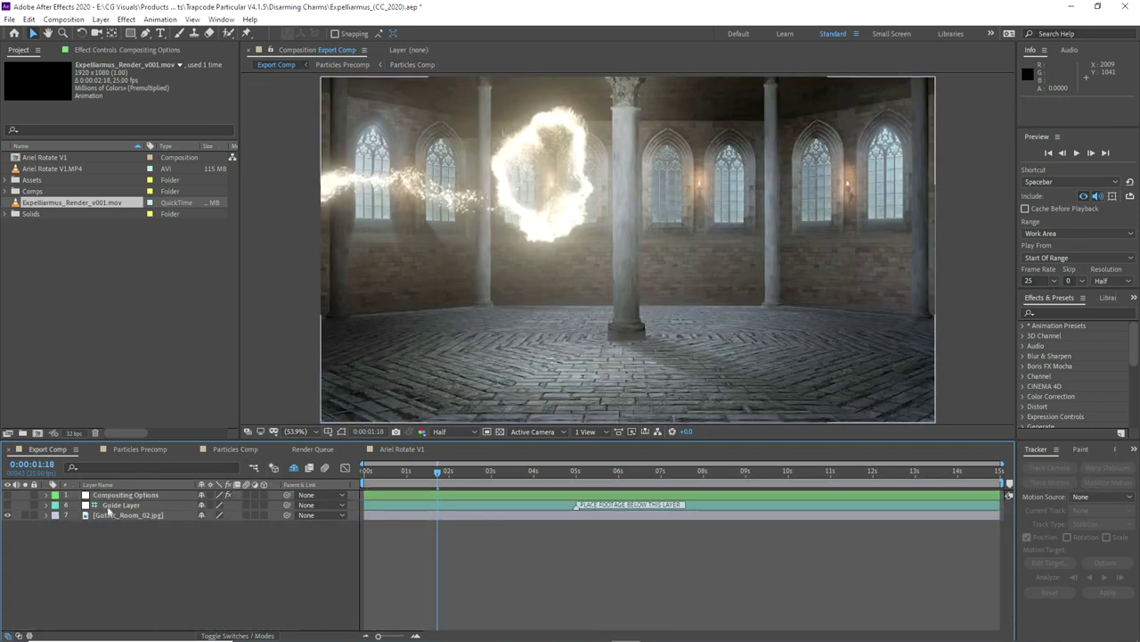
pyautogui.hotkey('ctrl', 'v')
pyautogui.moveTo(107, 495); pyautogui.dragTo(110, 521)
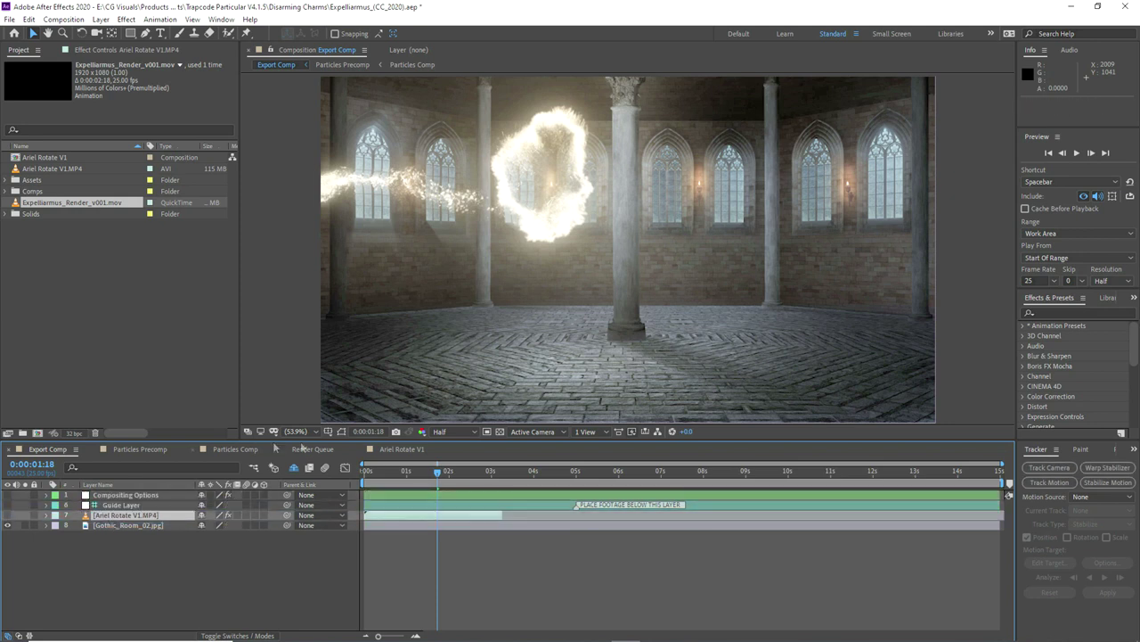
pyautogui.moveTo(1005, 482); pyautogui.dragTo(504, 482)
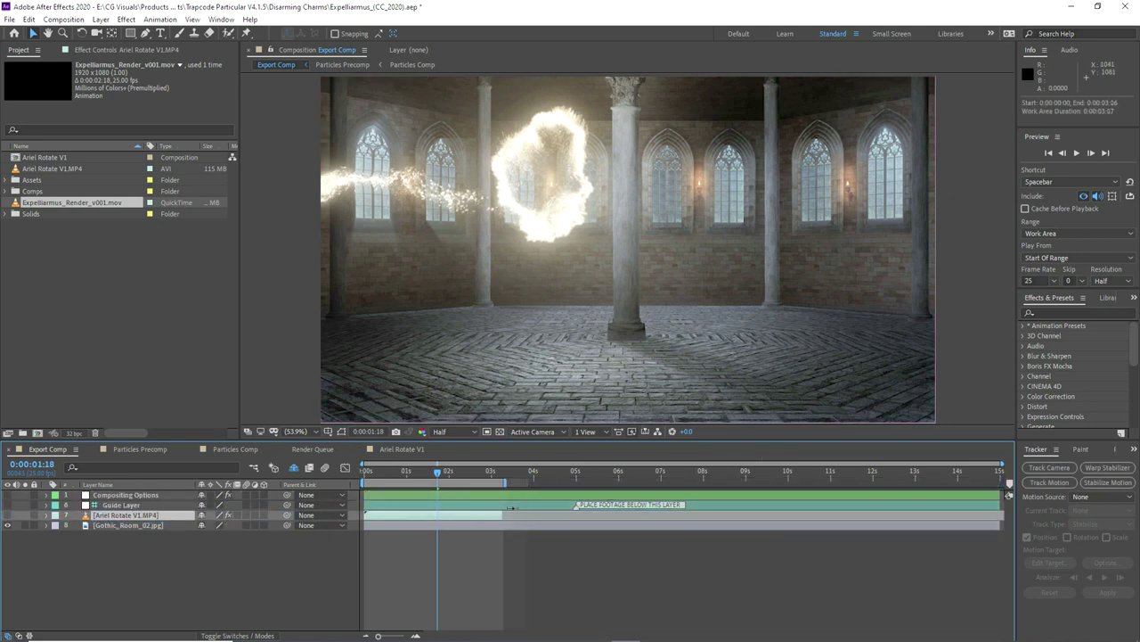
# - Reveal the shy layers in Export Comp and turn on visibility of the Ariel Rotate V1.MP4 layer
pyautogui.click(295, 470)
pyautogui.click(114, 566)
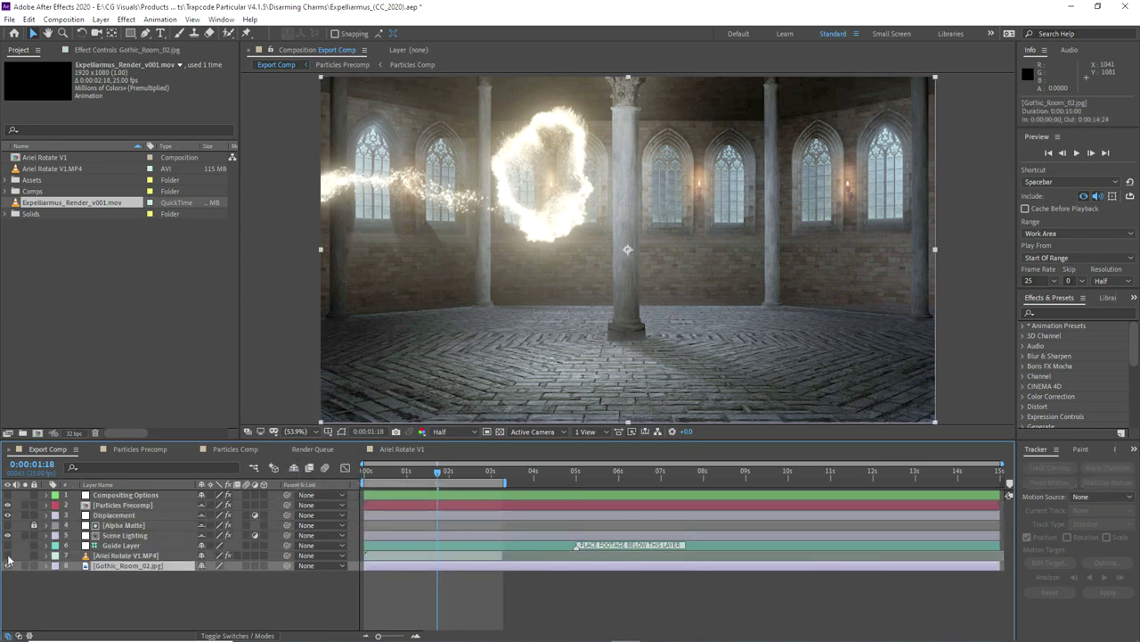
pyautogui.click(7, 555)
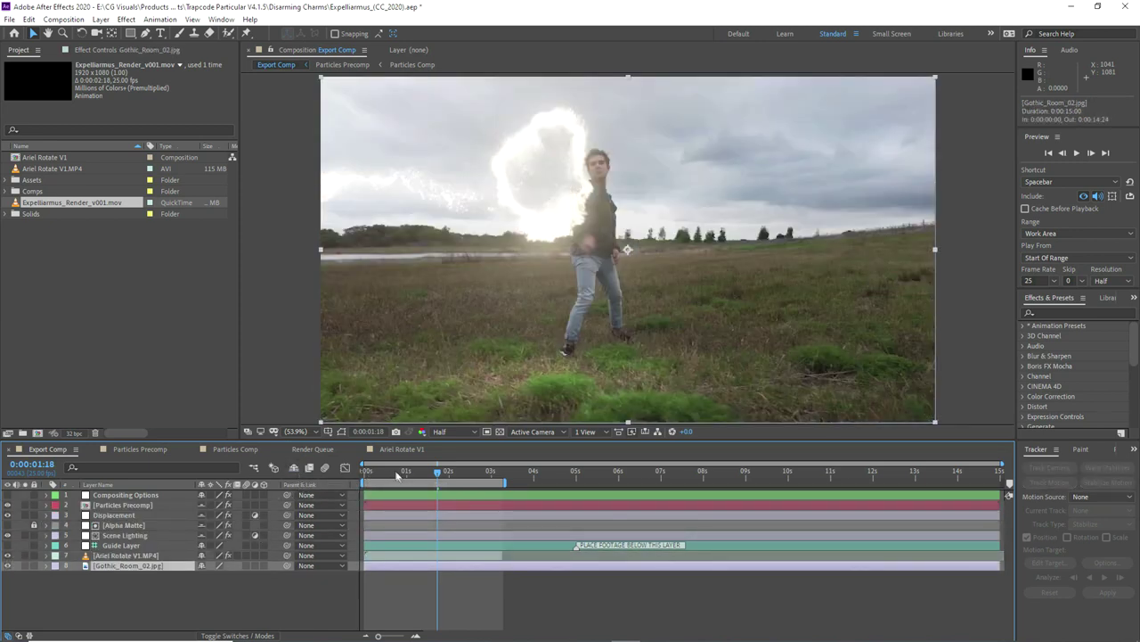
# - At 0:00:01:15, set the Glow Radius of the Compositing Options layer to 275
pyautogui.moveTo(436, 473); pyautogui.dragTo(424, 477)
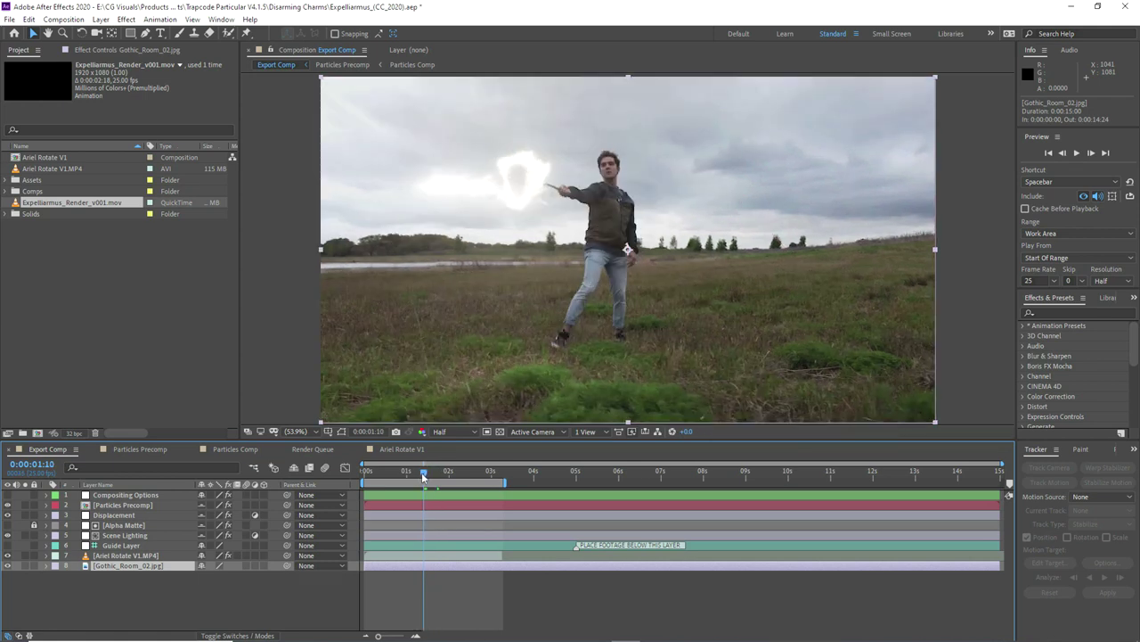
pyautogui.press('pagedown')
pyautogui.press('pagedown')
pyautogui.press('pagedown')
pyautogui.press('pagedown')
pyautogui.press('pagedown')
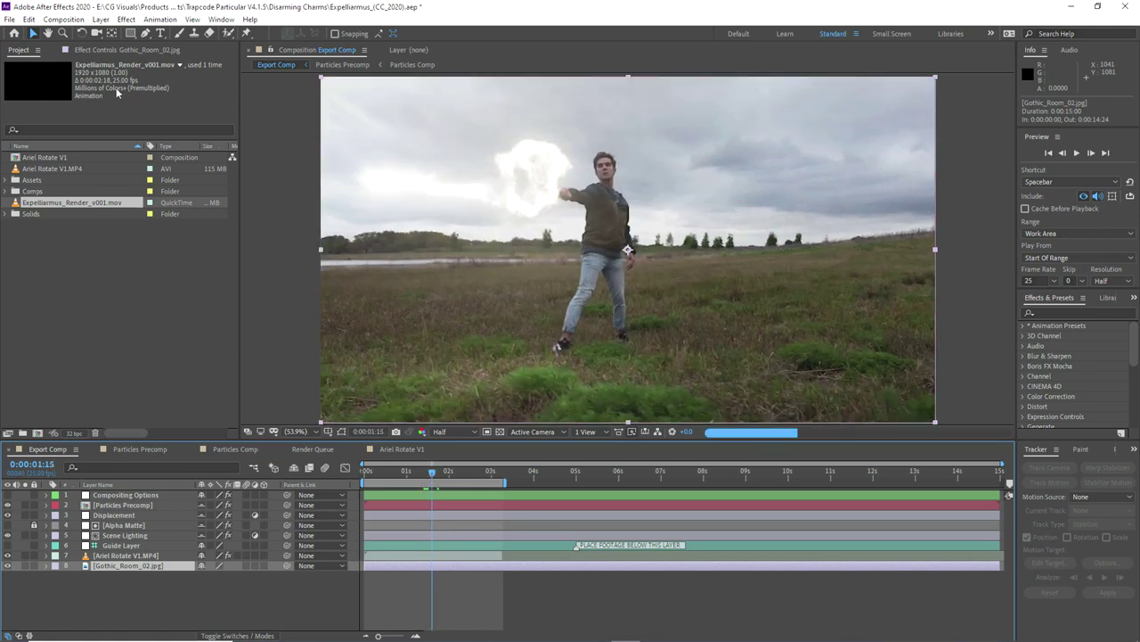
pyautogui.click(116, 49)
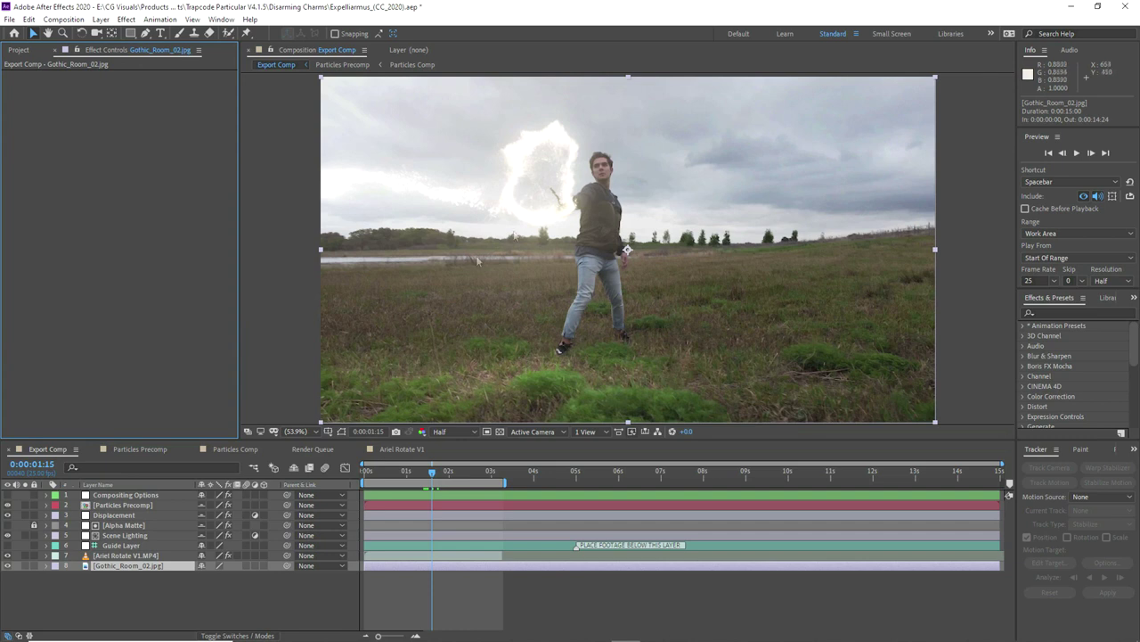
pyautogui.click(574, 302)
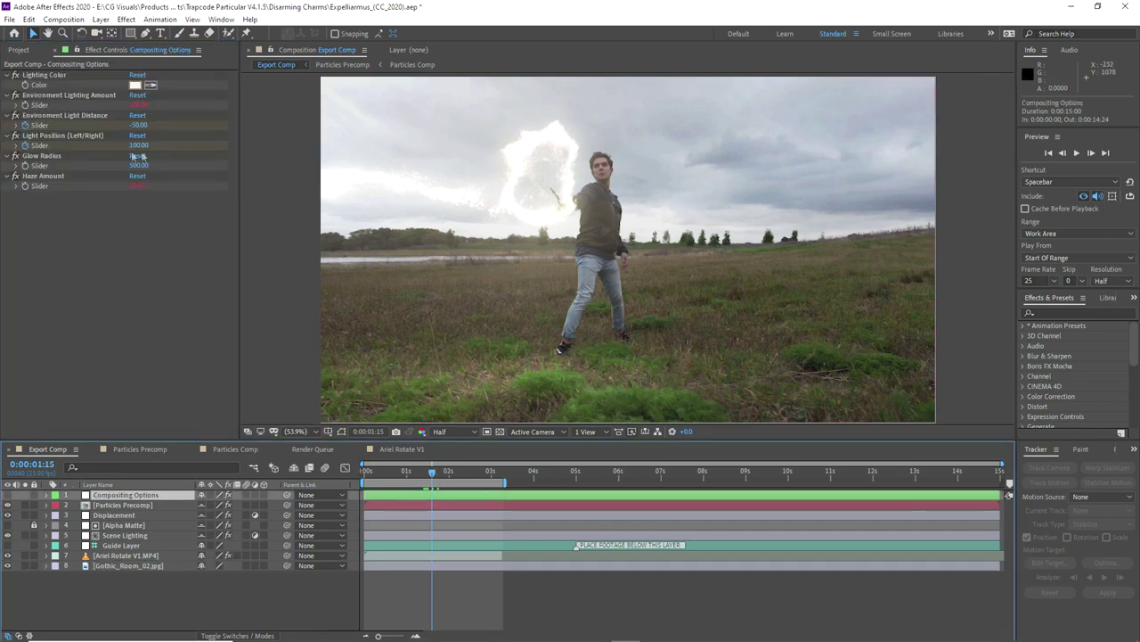
pyautogui.click(139, 165)
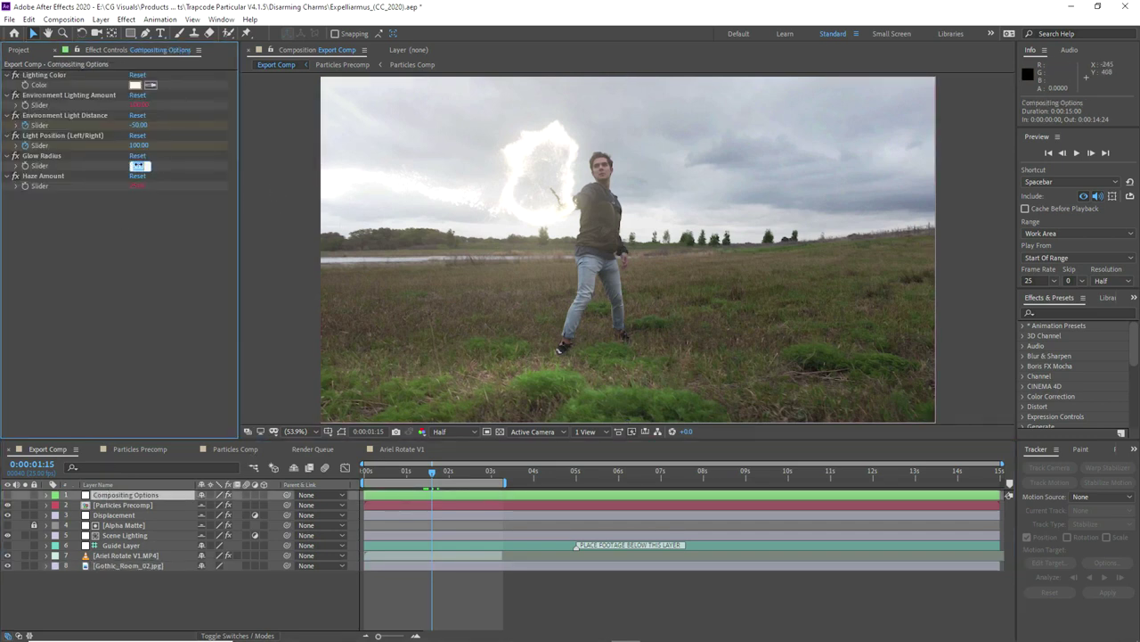
pyautogui.write('250')
pyautogui.press('Return')
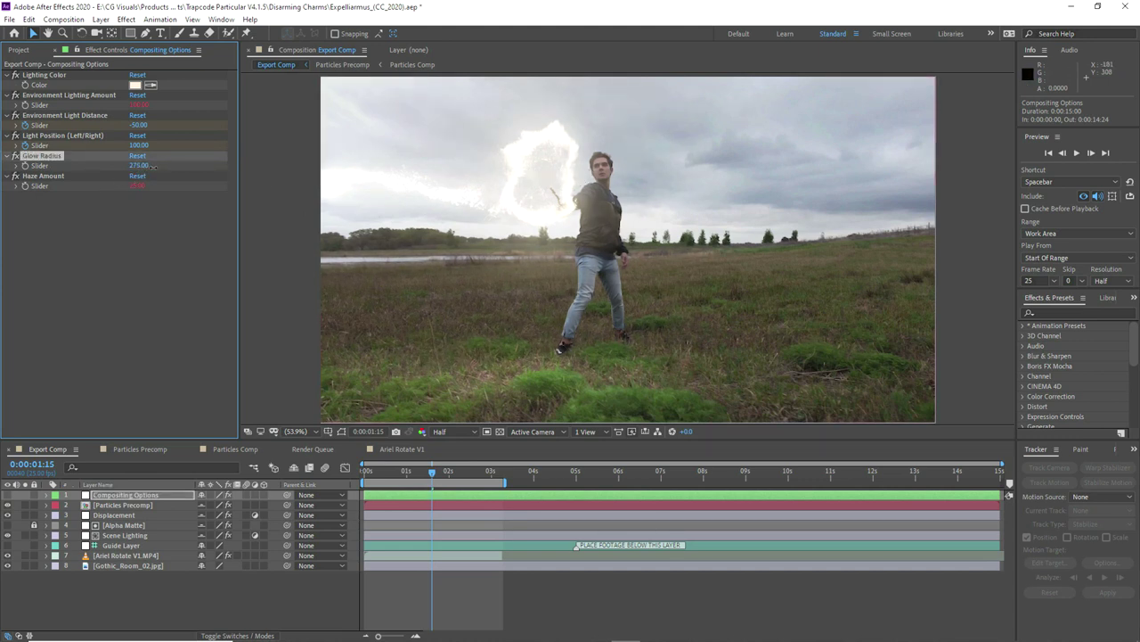
# - Set the Haze Amount of the Compositing Options layer to 10
pyautogui.click(143, 185)
pyautogui.click(118, 213)
pyautogui.click(136, 187)
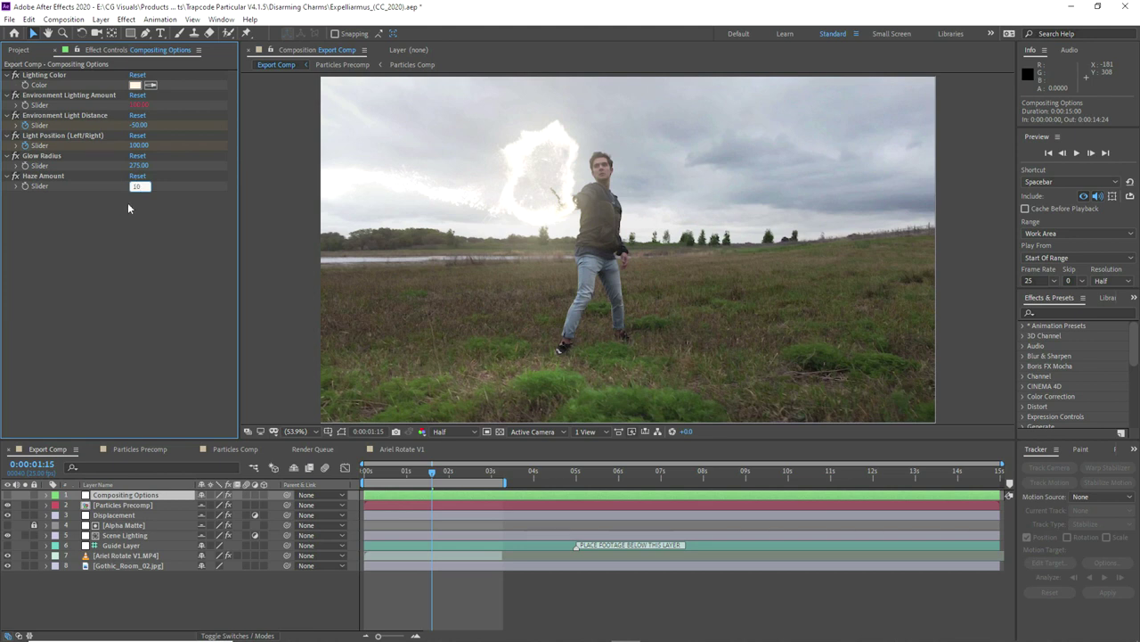
pyautogui.click(123, 231)
# - Replace the existing keyframes of Environment Light Distance and Light Position (Left/Right) with new ones of -25 and 69 at 0:00:01:15
pyautogui.click(27, 140)
pyautogui.click(69, 120)
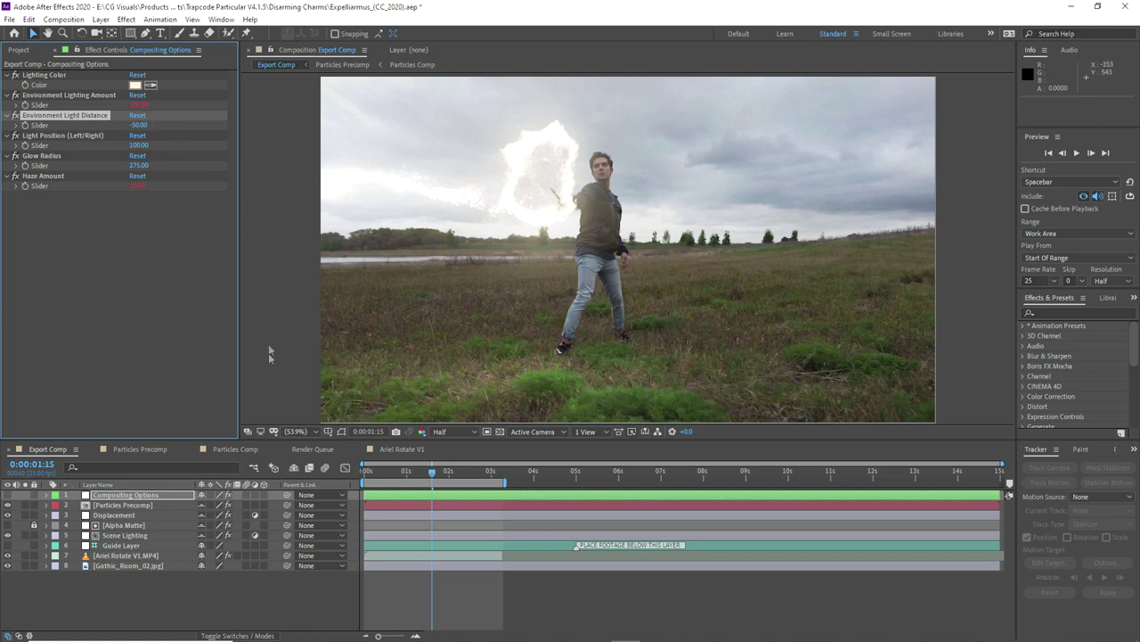
pyautogui.click(8, 535)
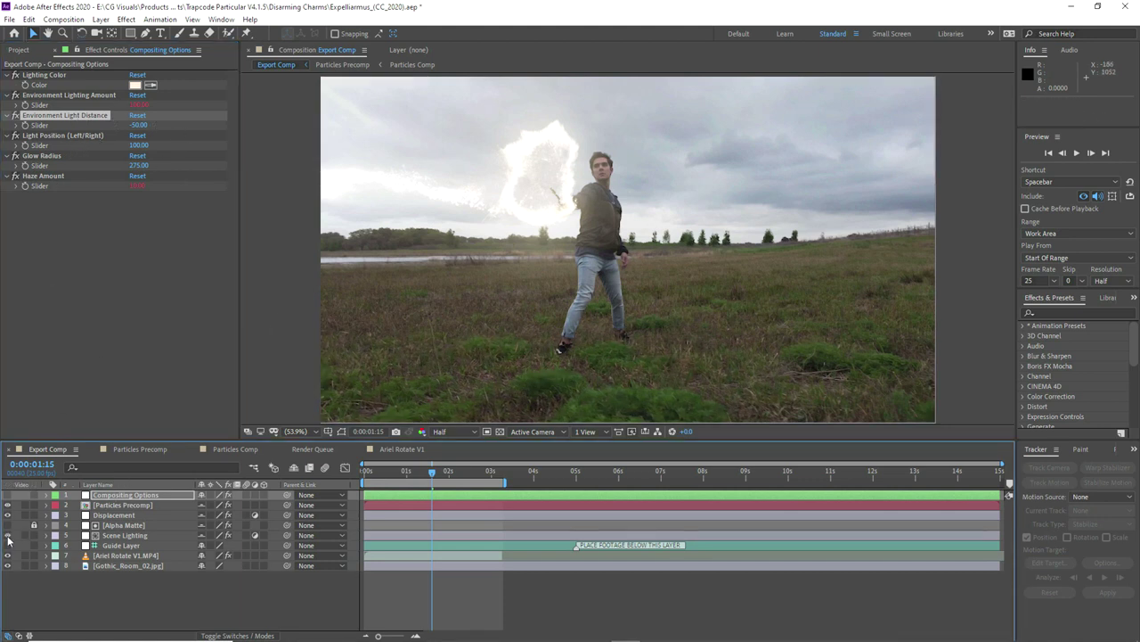
pyautogui.moveTo(143, 127); pyautogui.dragTo(123, 148)
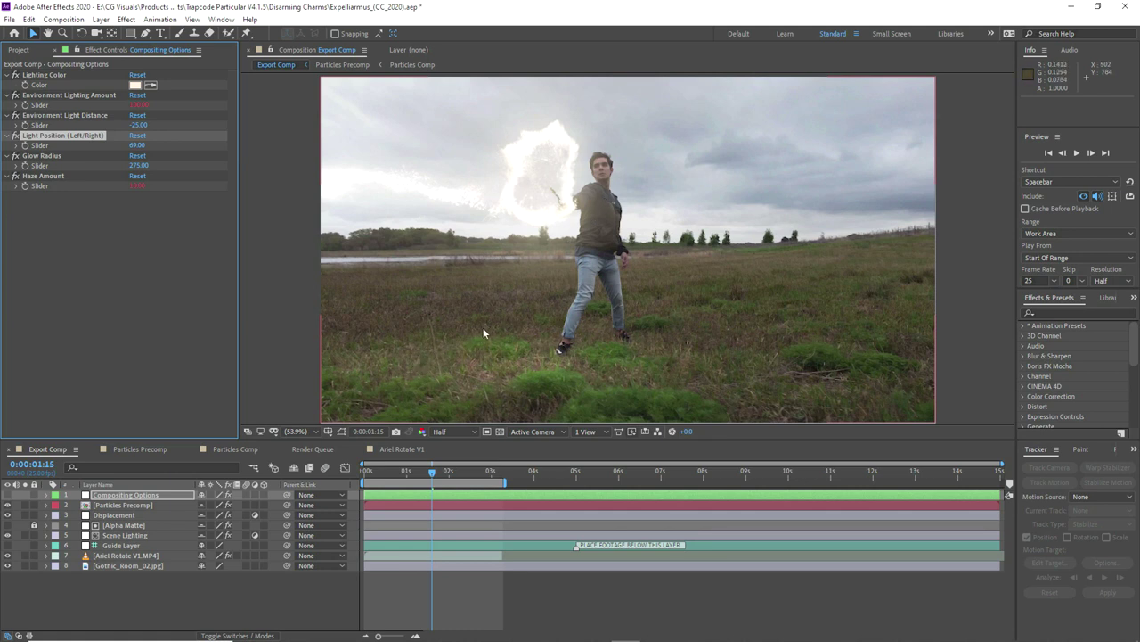
pyautogui.click(25, 126)
pyautogui.click(25, 147)
# - Move the work area start to just before the one-second mark and play back the Export Comp spell shot
pyautogui.moveTo(431, 477); pyautogui.dragTo(455, 475)
pyautogui.press('space')
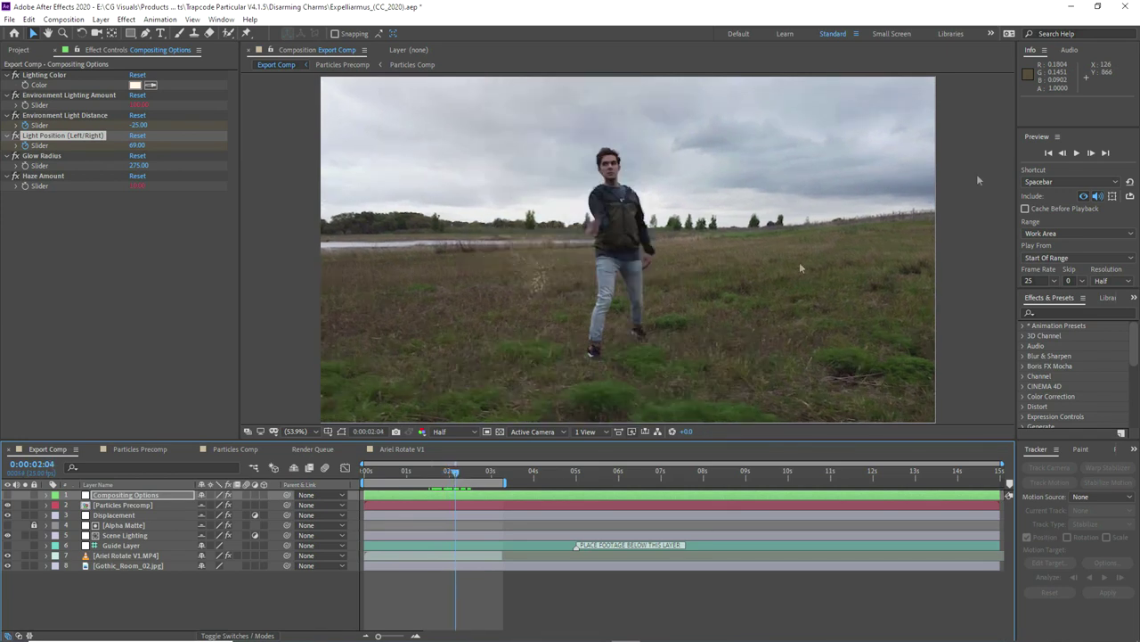
pyautogui.click(1077, 154)
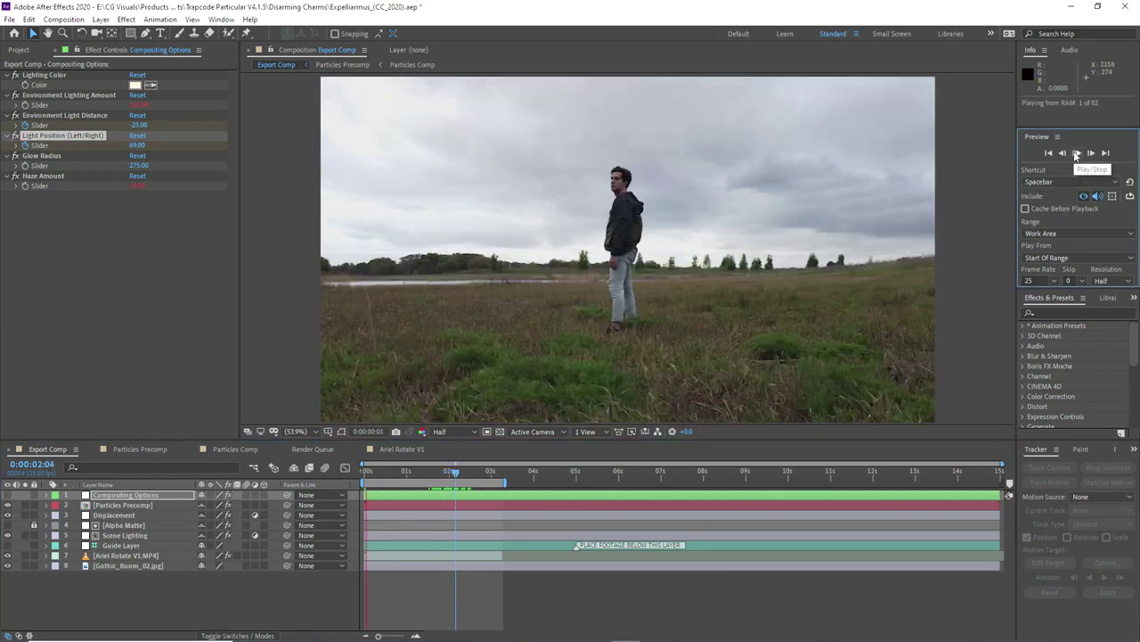
pyautogui.click(1077, 153)
pyautogui.moveTo(366, 476); pyautogui.dragTo(406, 475)
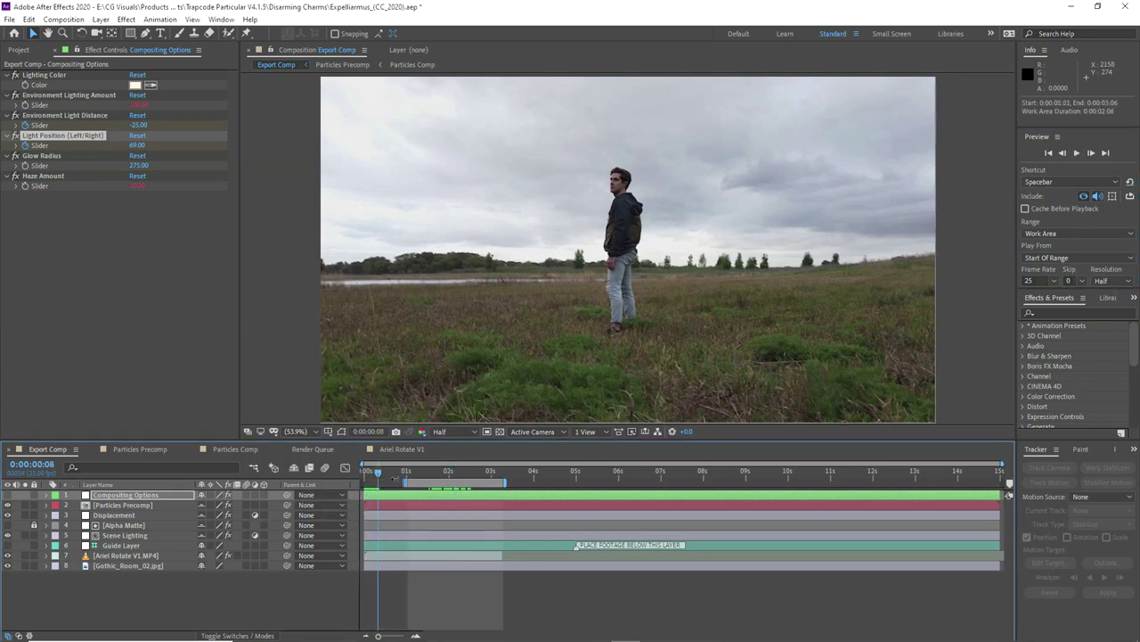
pyautogui.click(1077, 153)
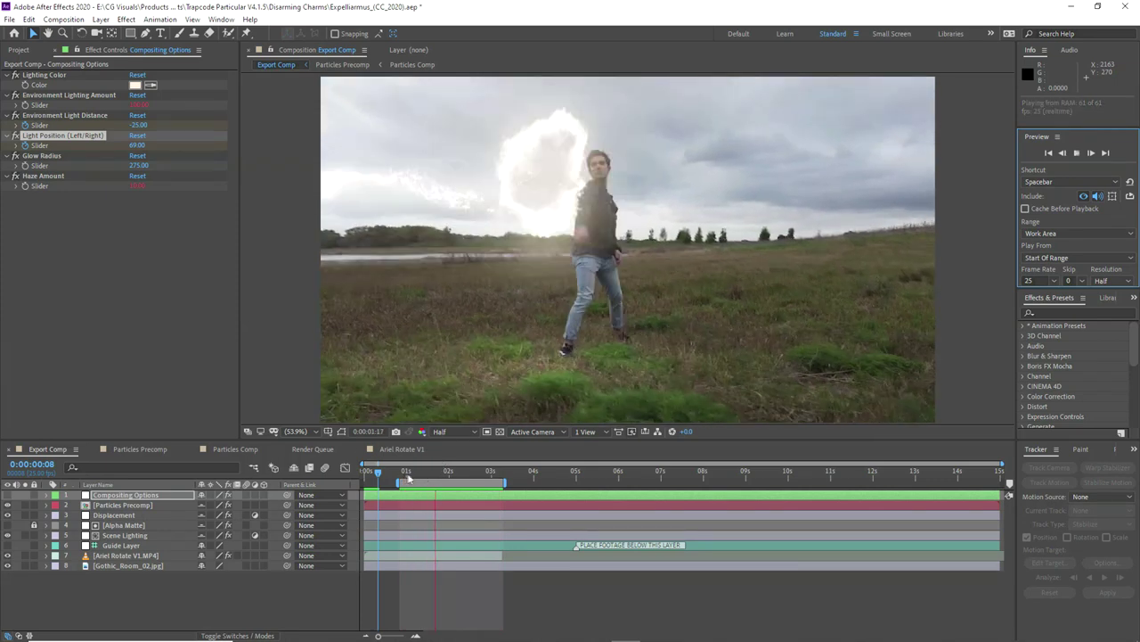
pyautogui.click(441, 476)
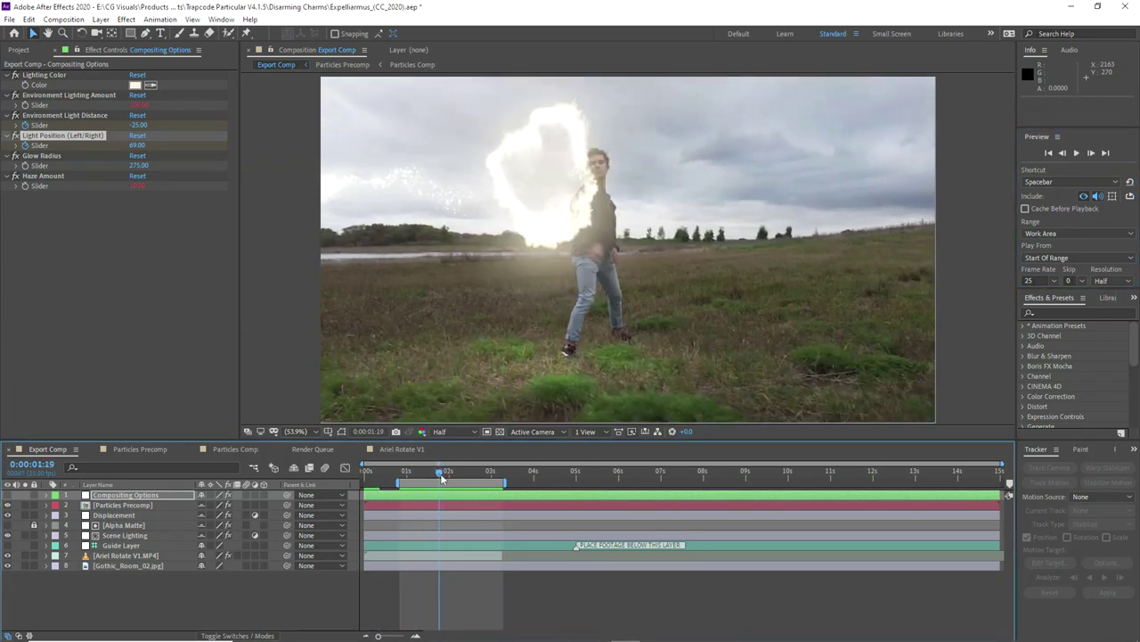
pyautogui.click(407, 475)
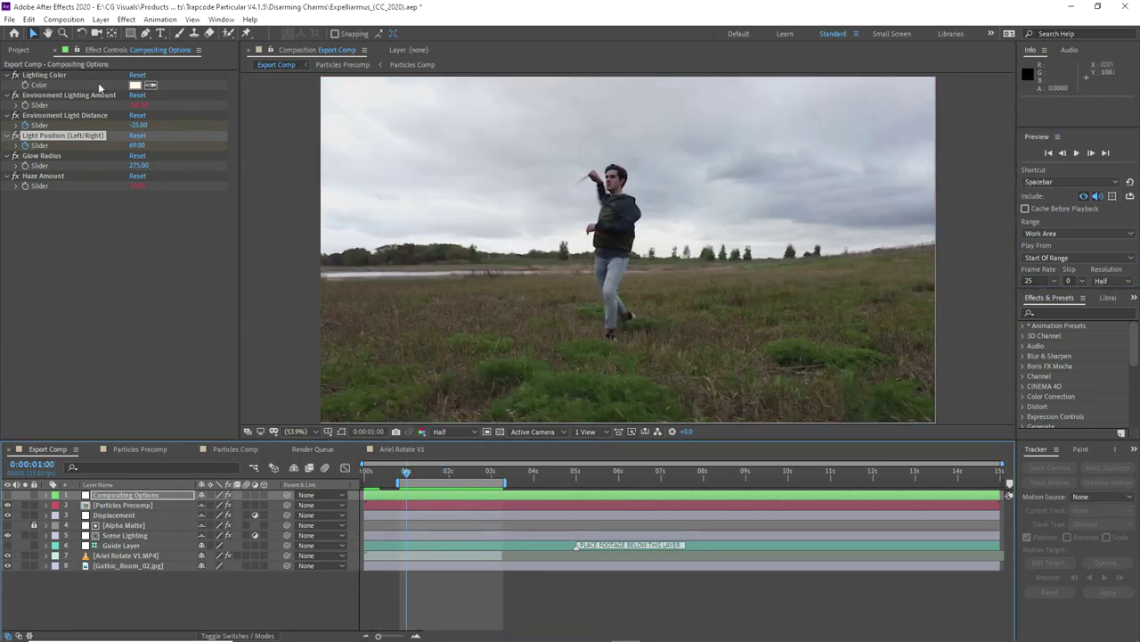
# - Create a project folder named Plates and move the Ariel Rotate V1 comp, its footage and the Expelliarmus render into it
pyautogui.click(20, 50)
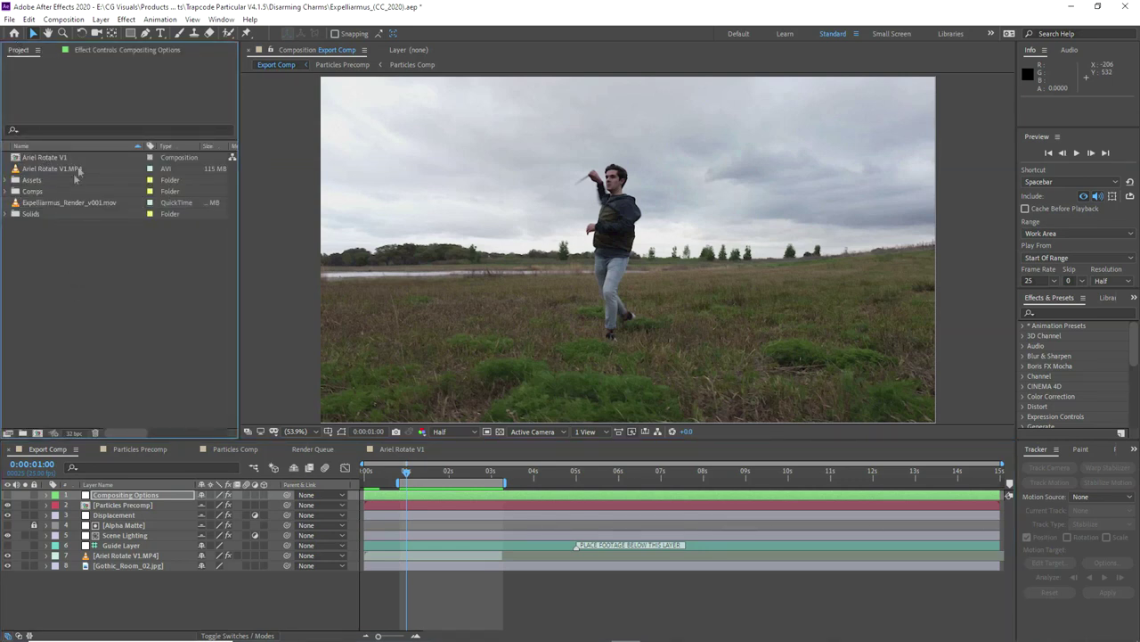
pyautogui.rightClick(44, 253)
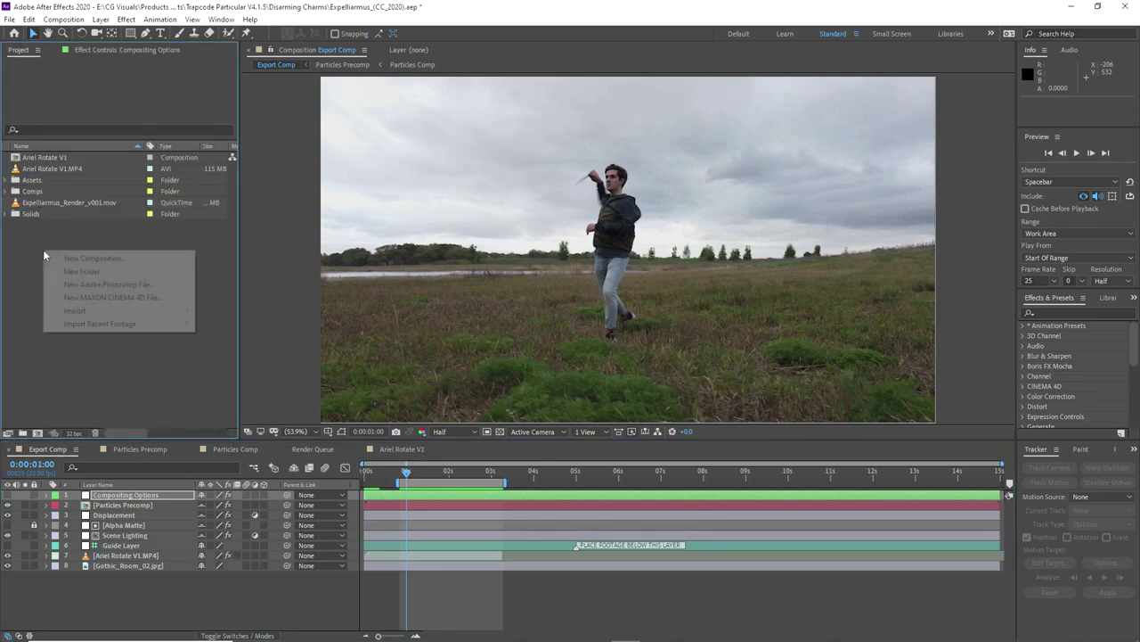
pyautogui.click(71, 273)
pyautogui.write('Plates')
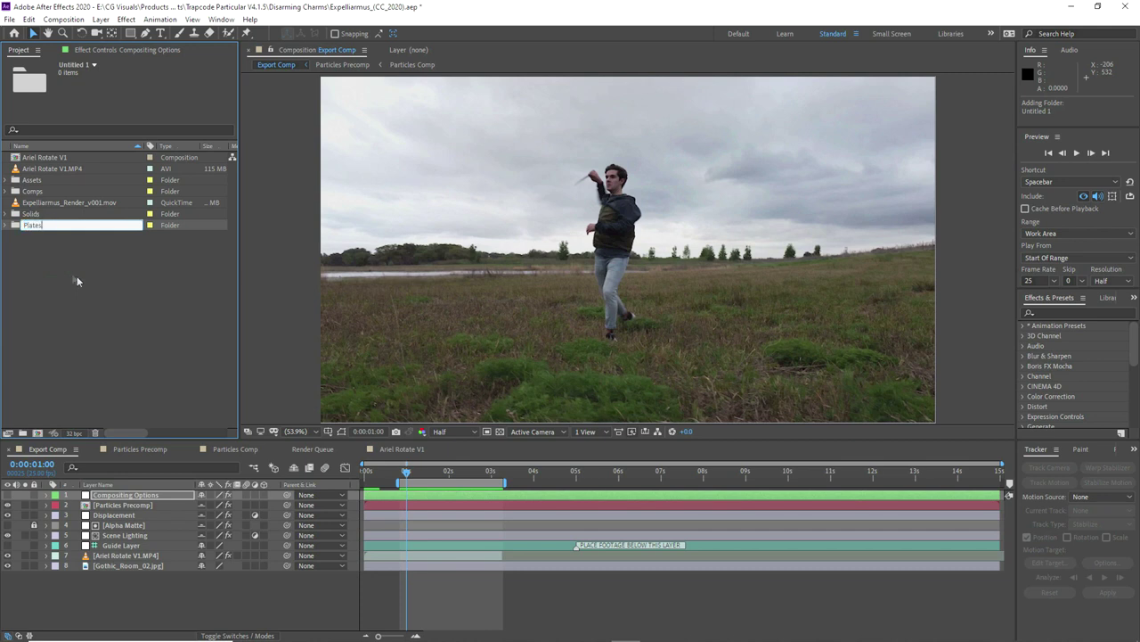
pyautogui.press('Return')
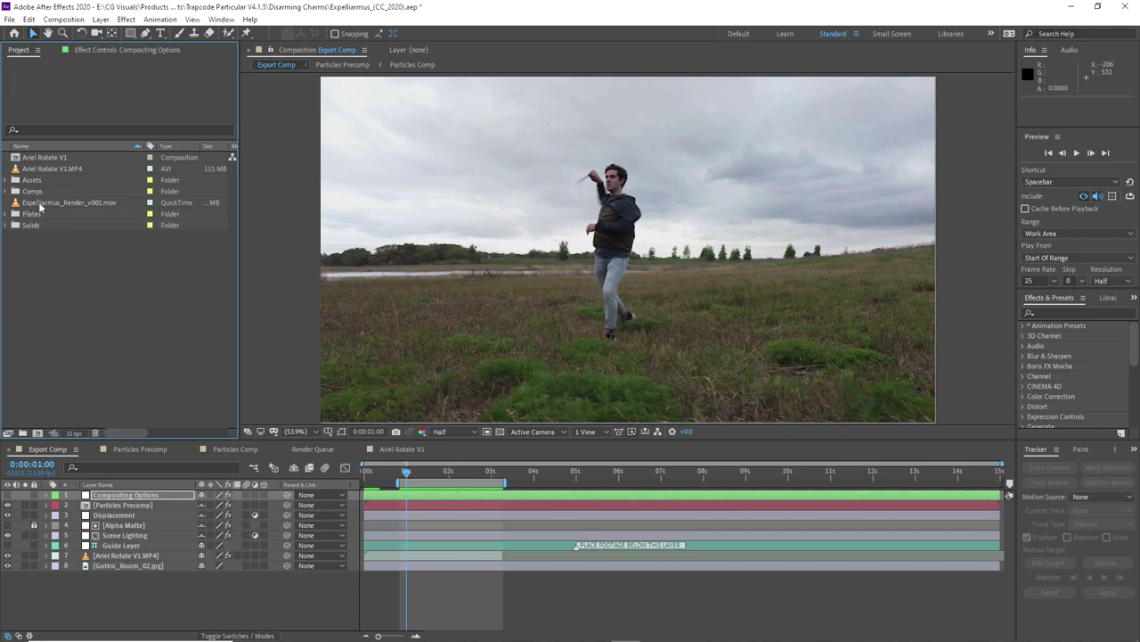
pyautogui.moveTo(34, 173)
pyautogui.mouseDown()
pyautogui.moveTo(32, 218)
pyautogui.moveTo(44, 172)
pyautogui.moveTo(38, 181)
pyautogui.moveTo(26, 158)
pyautogui.mouseUp()
# - Import the Protego_Deflection_(CC_2020).aep project from the Shield Charms folder of Trapcode Particular V4.1.5
pyautogui.rightClick(40, 241)
pyautogui.moveTo(107, 304)
pyautogui.click(316, 303)
pyautogui.doubleClick(426, 152)
pyautogui.doubleClick(446, 128)
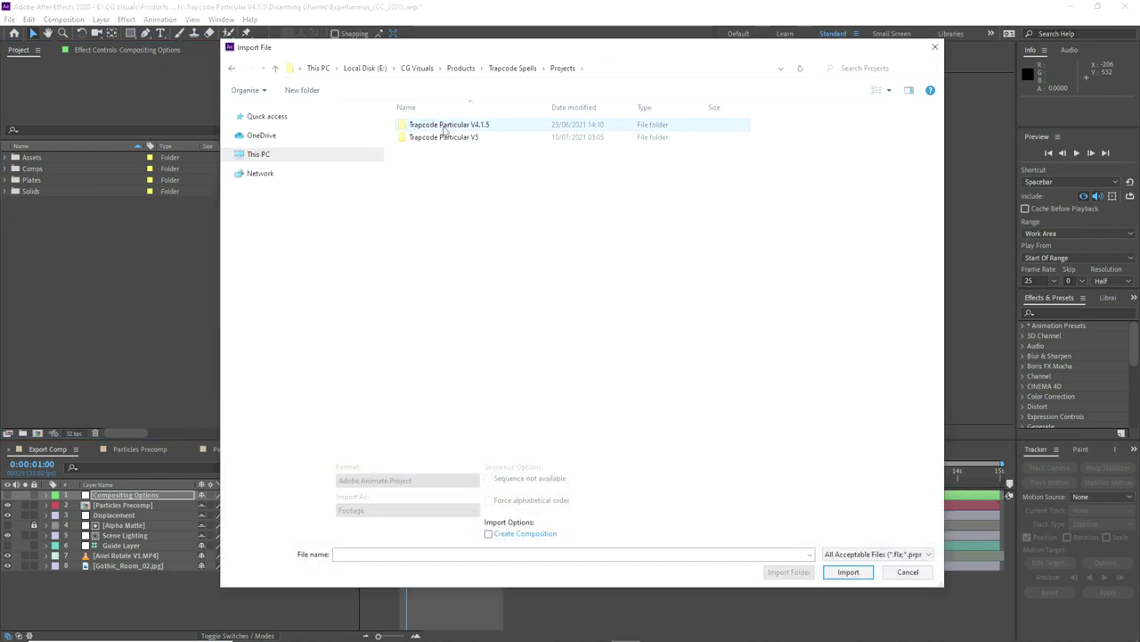
pyautogui.doubleClick(434, 214)
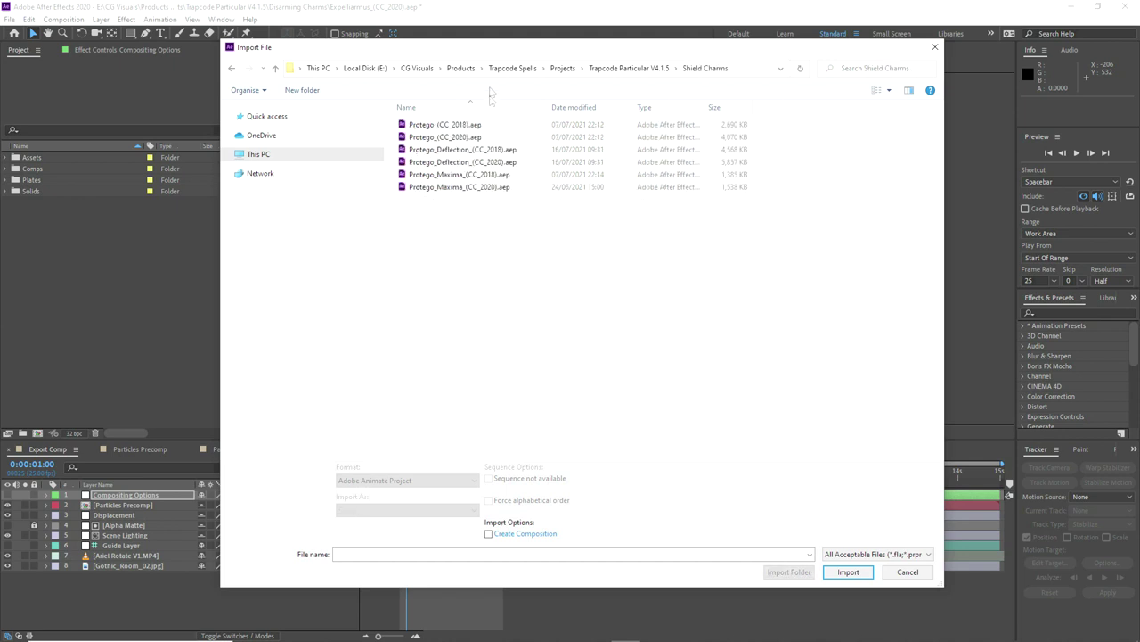
pyautogui.moveTo(489, 50); pyautogui.dragTo(458, 158)
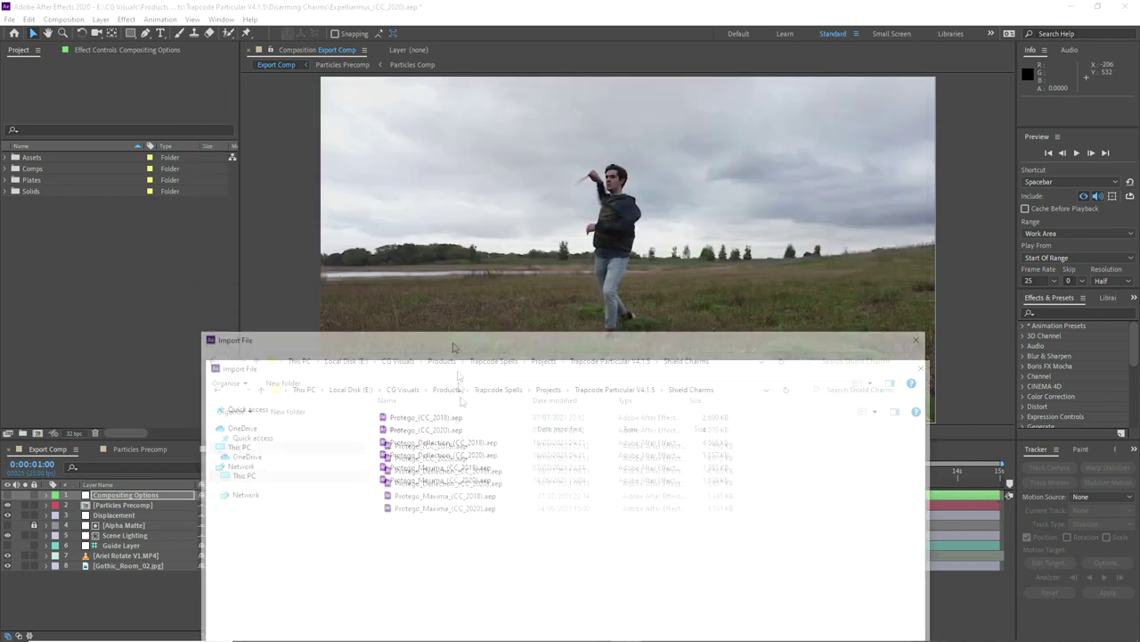
pyautogui.moveTo(445, 94)
pyautogui.mouseDown()
pyautogui.moveTo(454, 334)
pyautogui.moveTo(431, 78)
pyautogui.mouseUp()
pyautogui.click(405, 195)
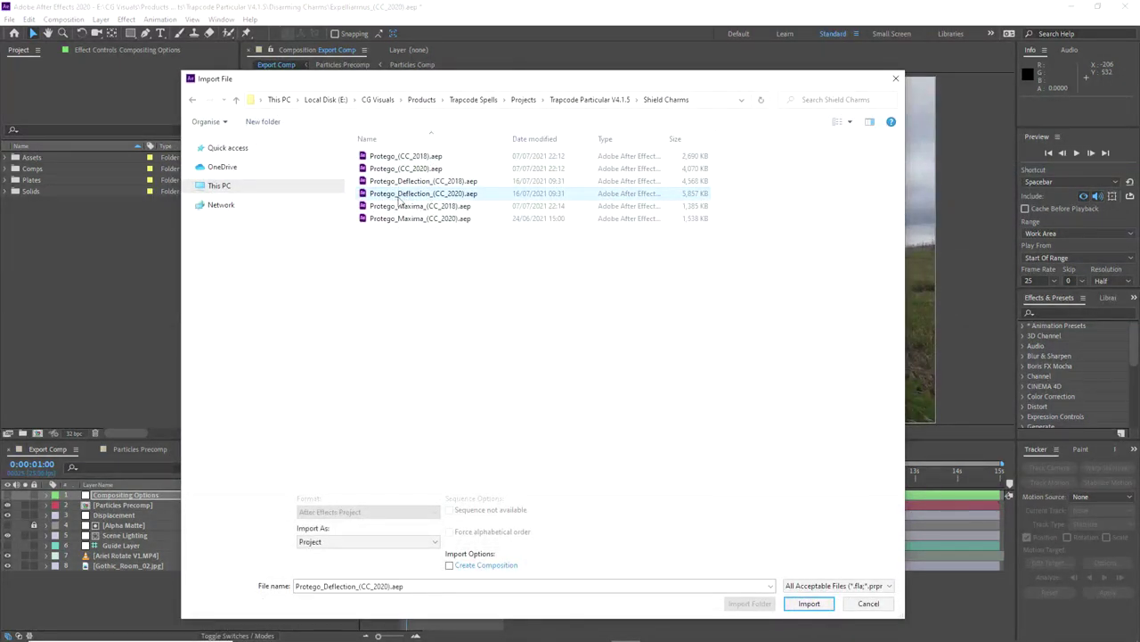
pyautogui.click(807, 607)
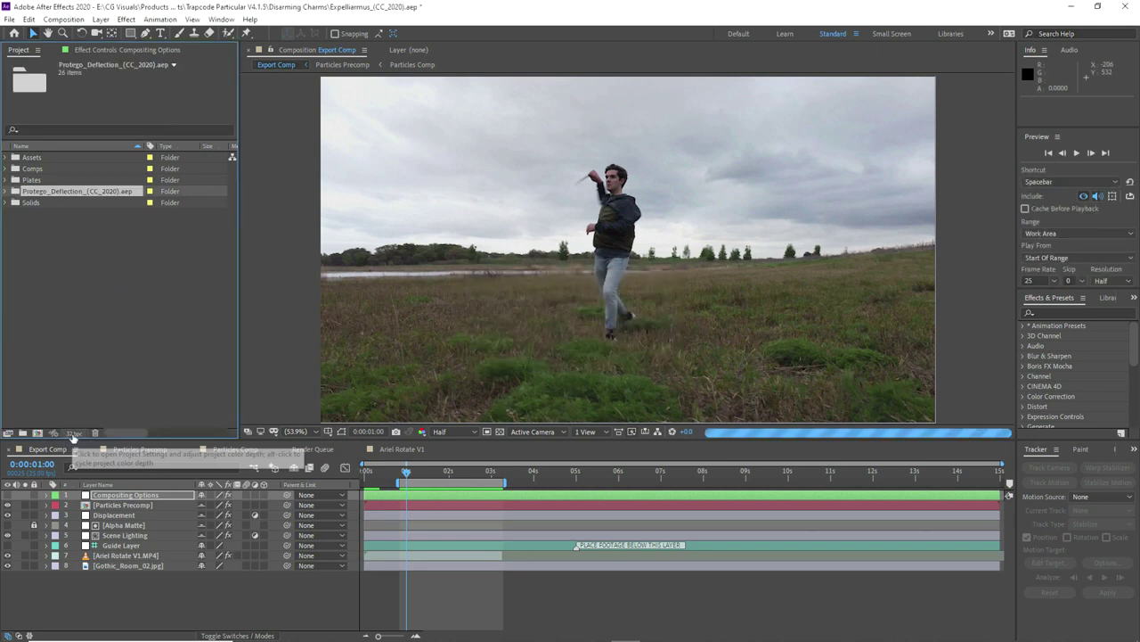
# - Open the Export Comp of the imported Protego_Deflection project and preview its opening frames
pyautogui.click(6, 191)
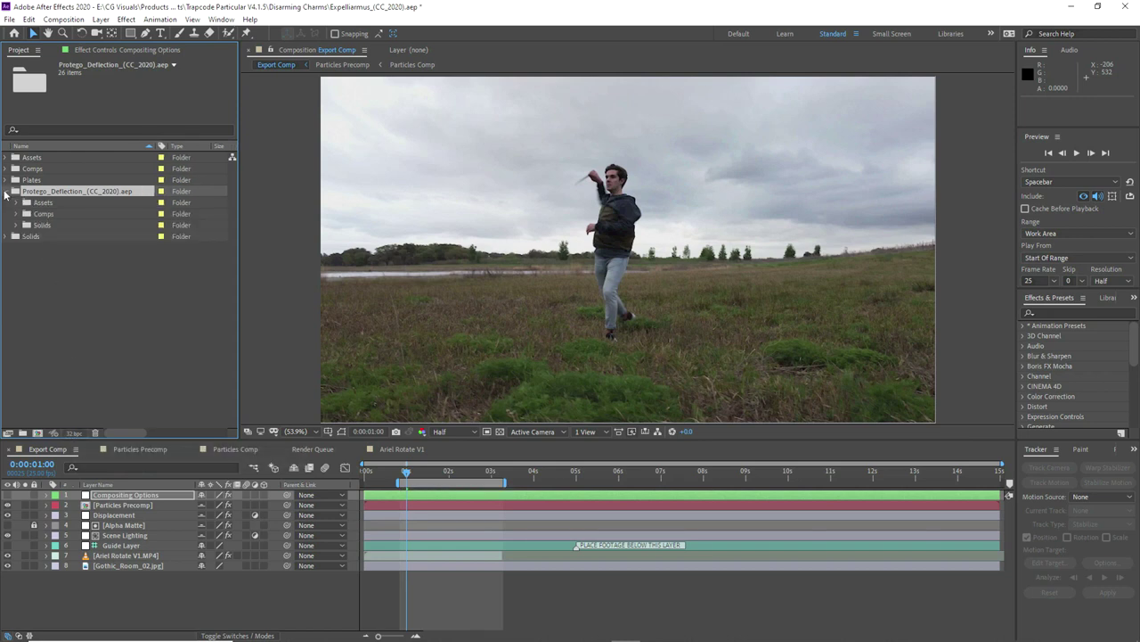
pyautogui.click(16, 215)
pyautogui.click(54, 227)
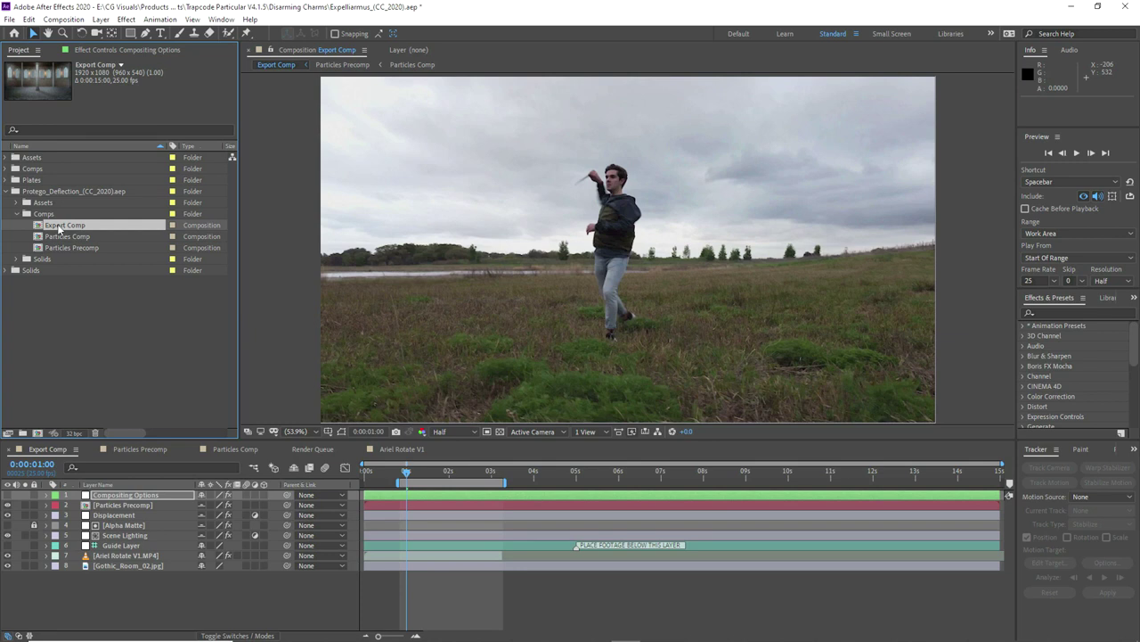
pyautogui.doubleClick(59, 226)
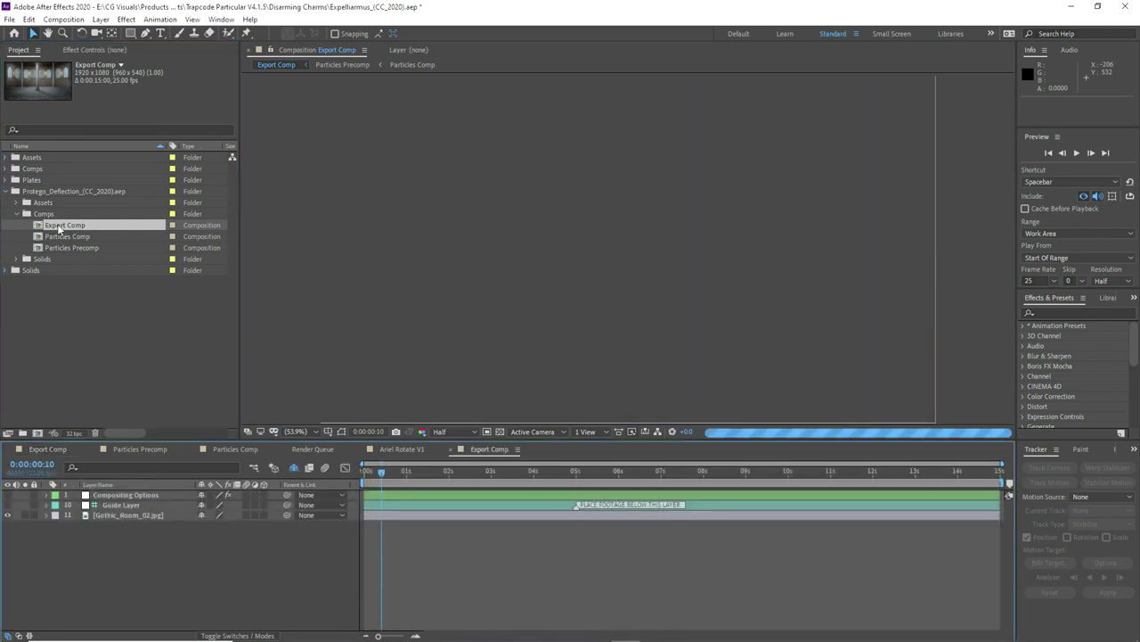
pyautogui.click(368, 471)
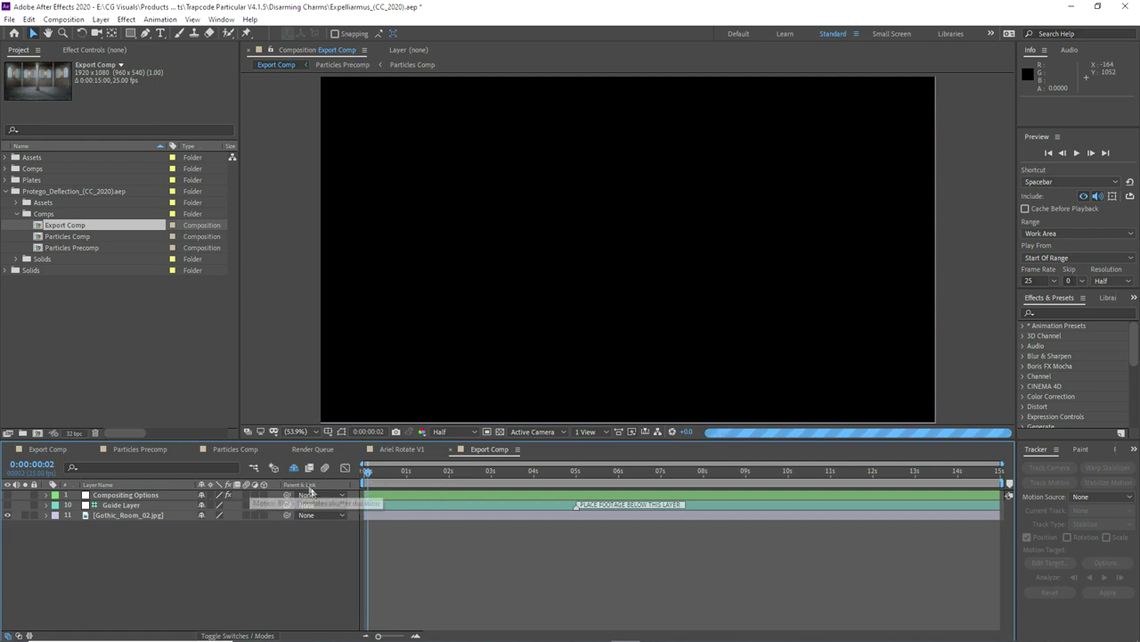
pyautogui.click(1091, 153)
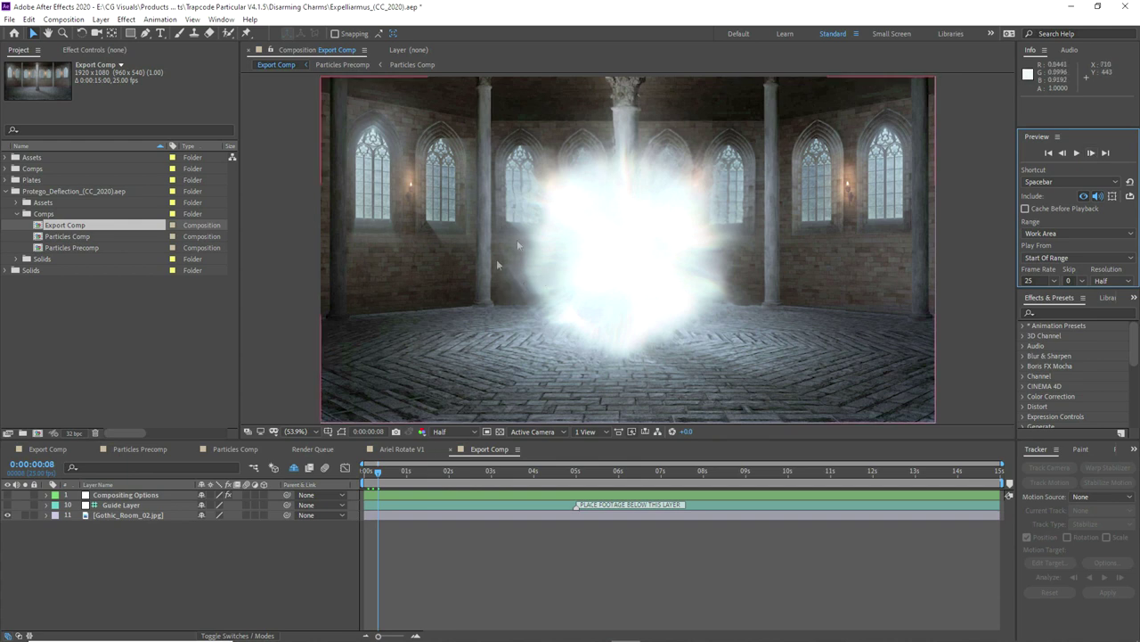
# - Rename the imported Export Comp to Export Comp S and the imported Particles Comp to Particles Comp S
pyautogui.click(73, 227)
pyautogui.press('Return')
pyautogui.click(97, 224)
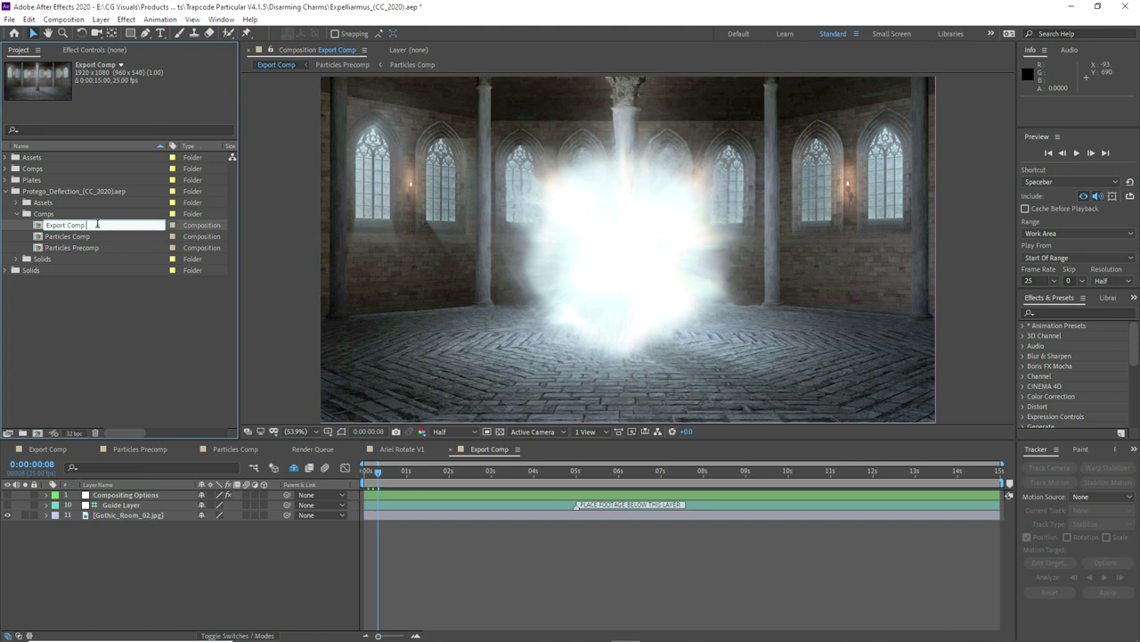
pyautogui.write('5')
pyautogui.press('Return')
pyautogui.click(90, 235)
pyautogui.press('Return')
pyautogui.click(90, 235)
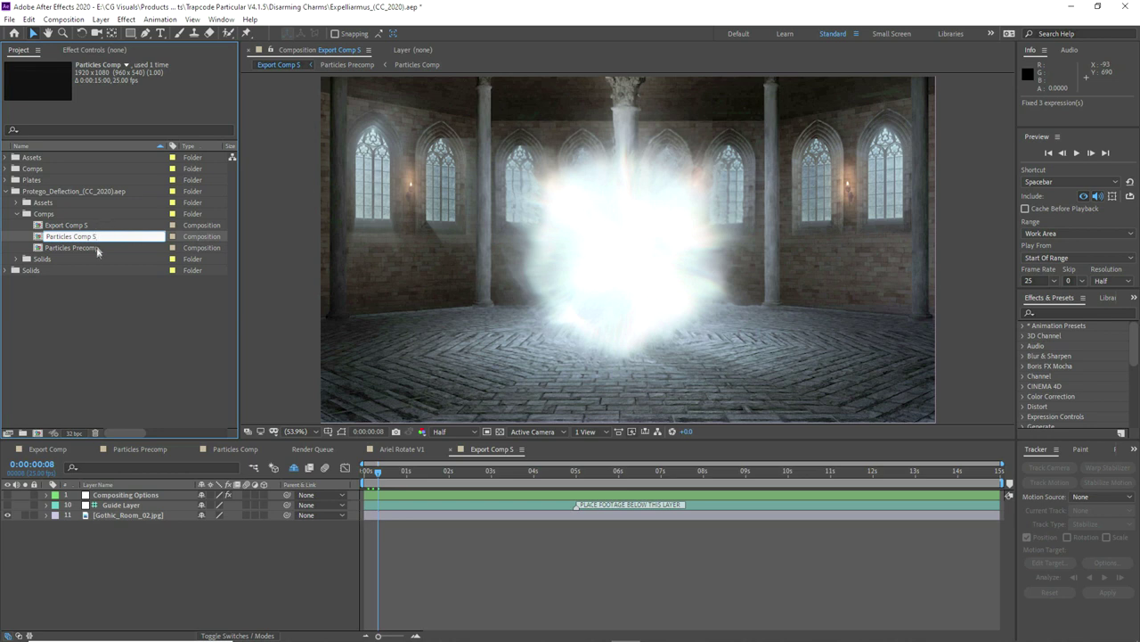
pyautogui.write('5')
pyautogui.click(83, 284)
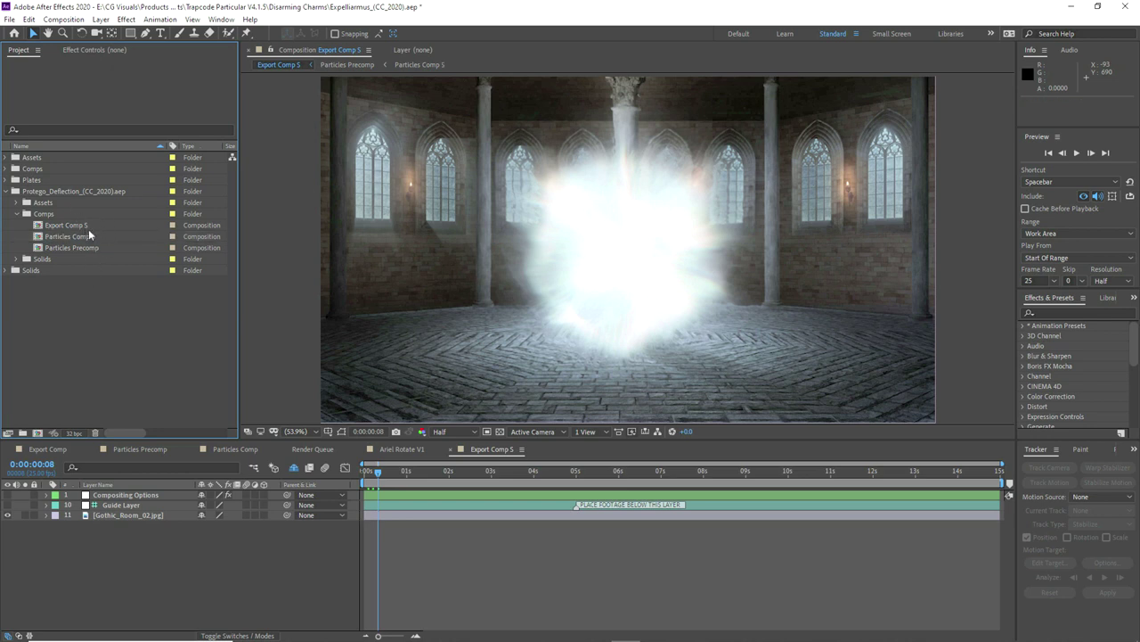
# - Copy the 3D Tracker Camera and Ariel Rotate V1.MP4 layers from Particles Comp into Particles Comp S
pyautogui.click(236, 450)
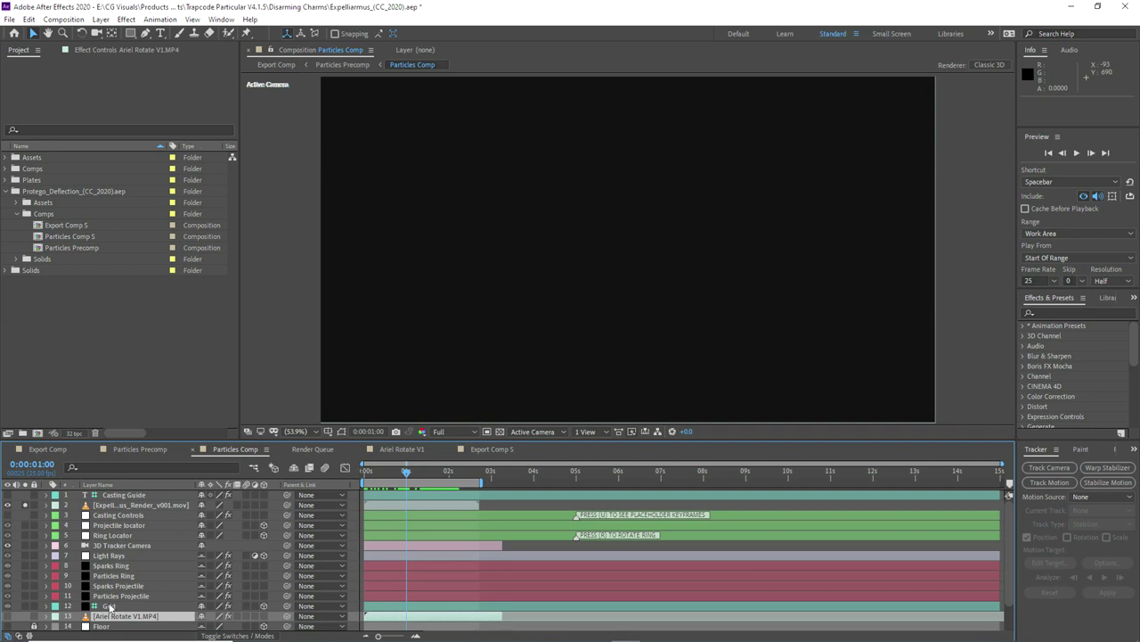
pyautogui.click(116, 545)
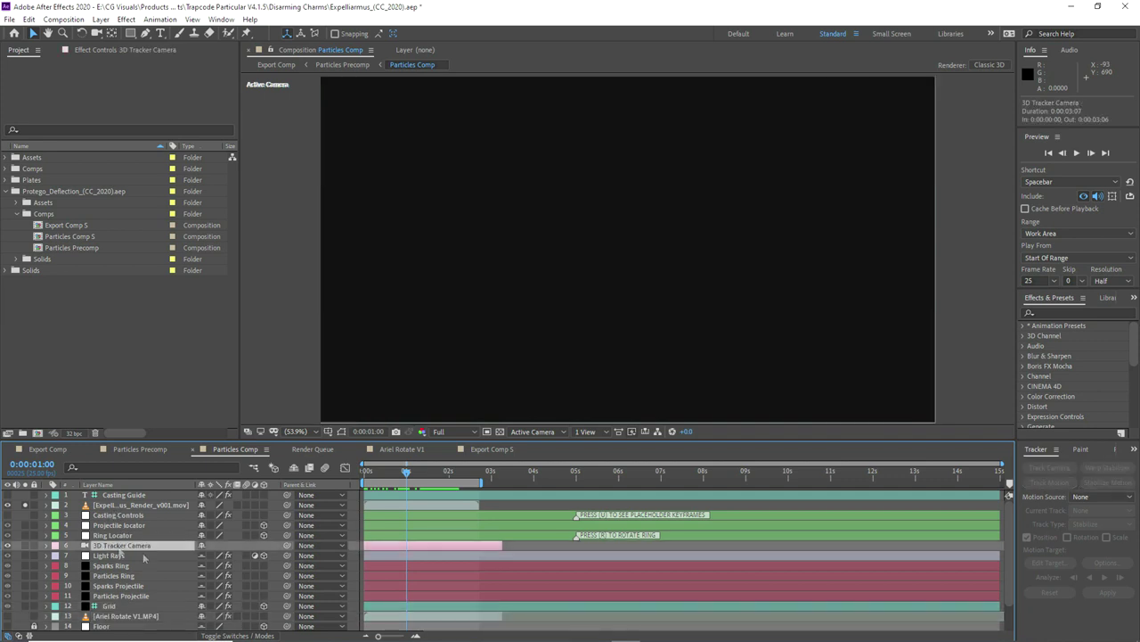
pyautogui.keyDown('ctrl'); pyautogui.click(115, 616); pyautogui.keyUp('ctrl')
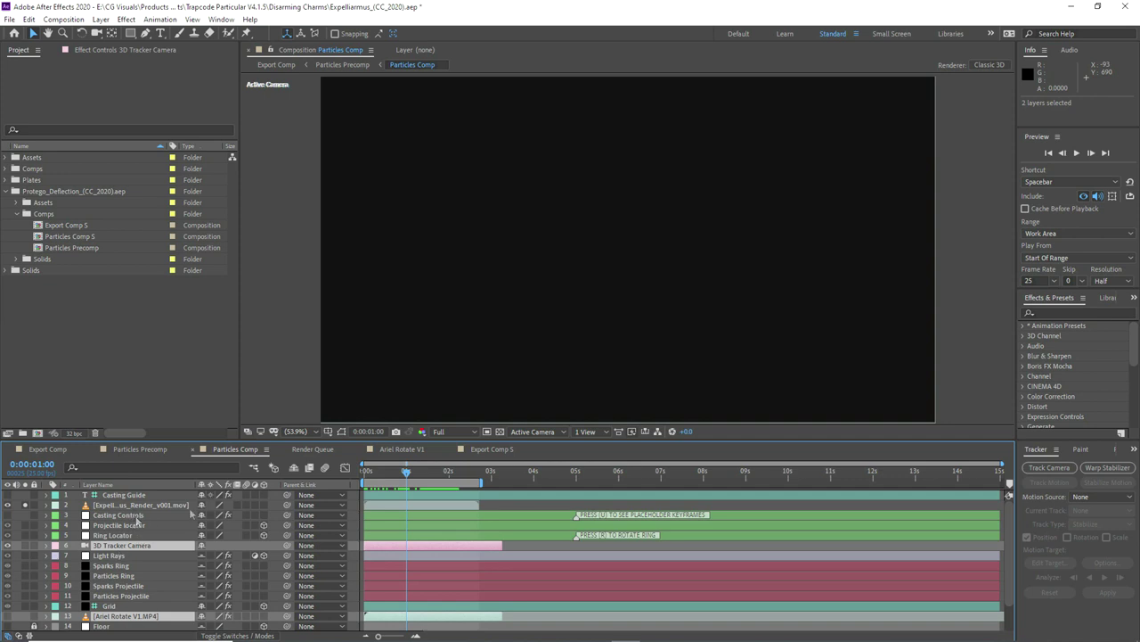
pyautogui.hotkey('ctrl', 'c')
pyautogui.click(360, 449)
pyautogui.click(401, 449)
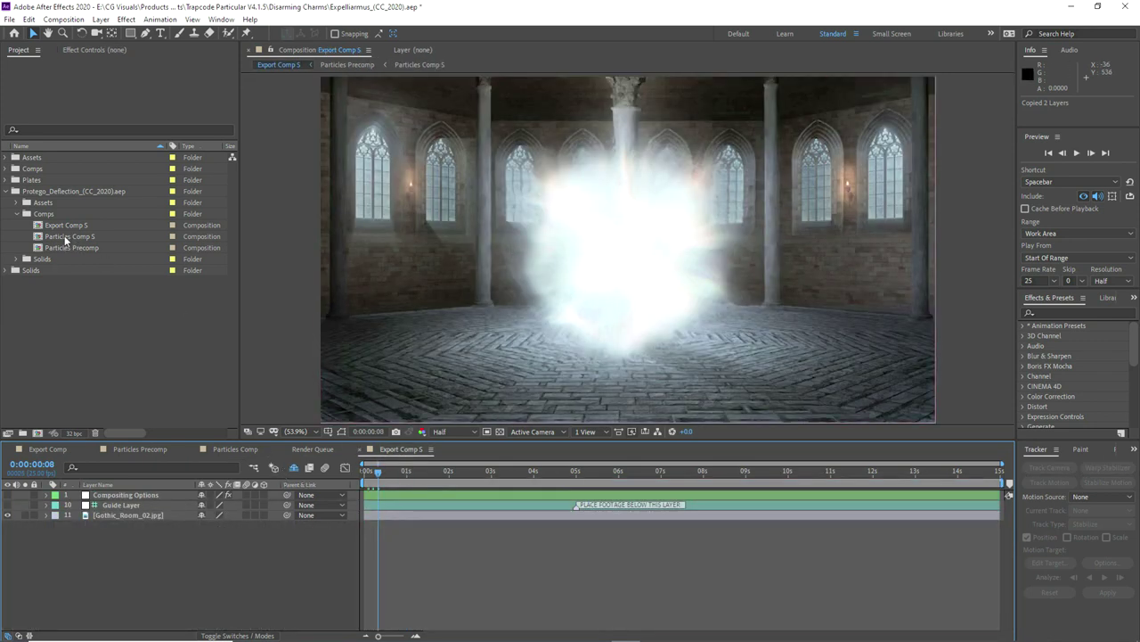
pyautogui.doubleClick(68, 236)
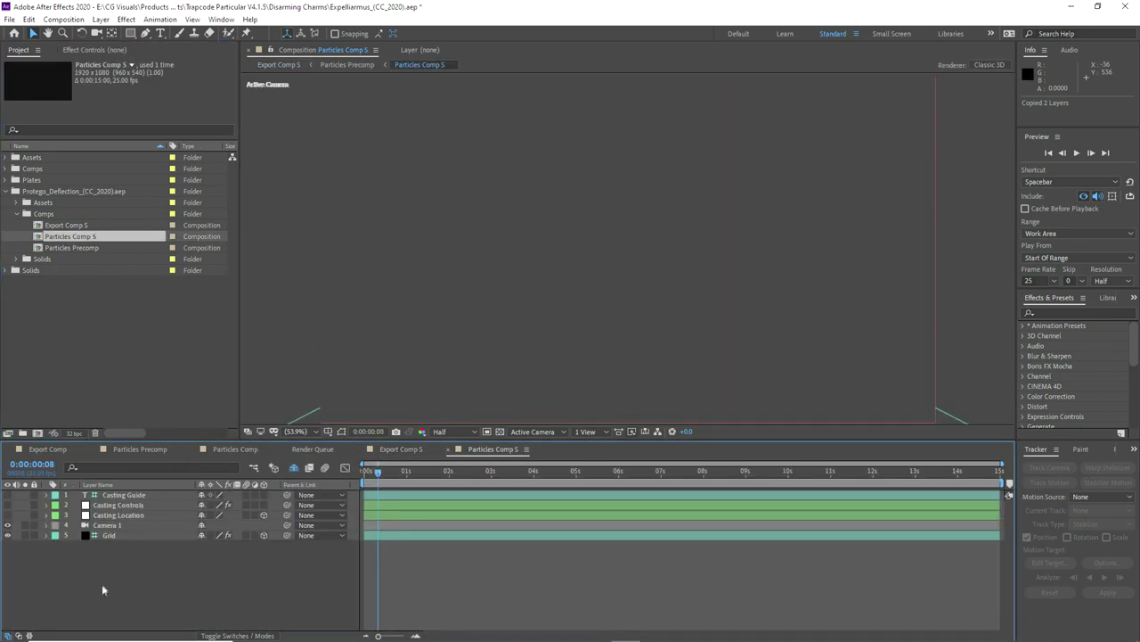
pyautogui.hotkey('ctrl', 'v')
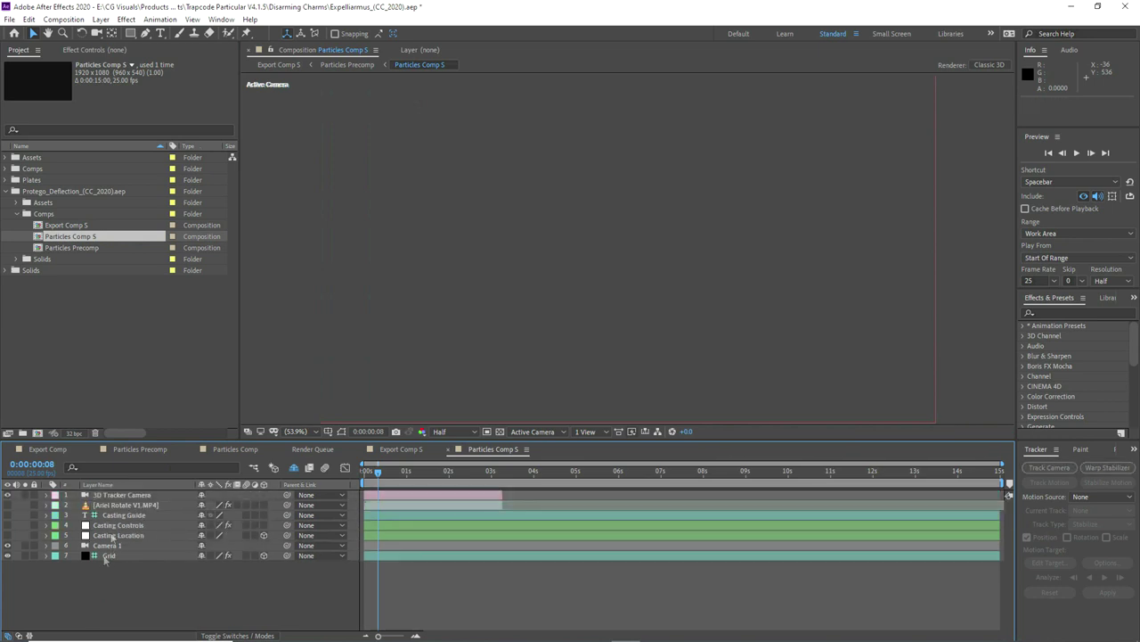
# - Move the 3D Tracker Camera layer directly above Camera 1 in Particles Comp S and delete Camera 1
pyautogui.moveTo(104, 497); pyautogui.dragTo(105, 537)
pyautogui.click(96, 547)
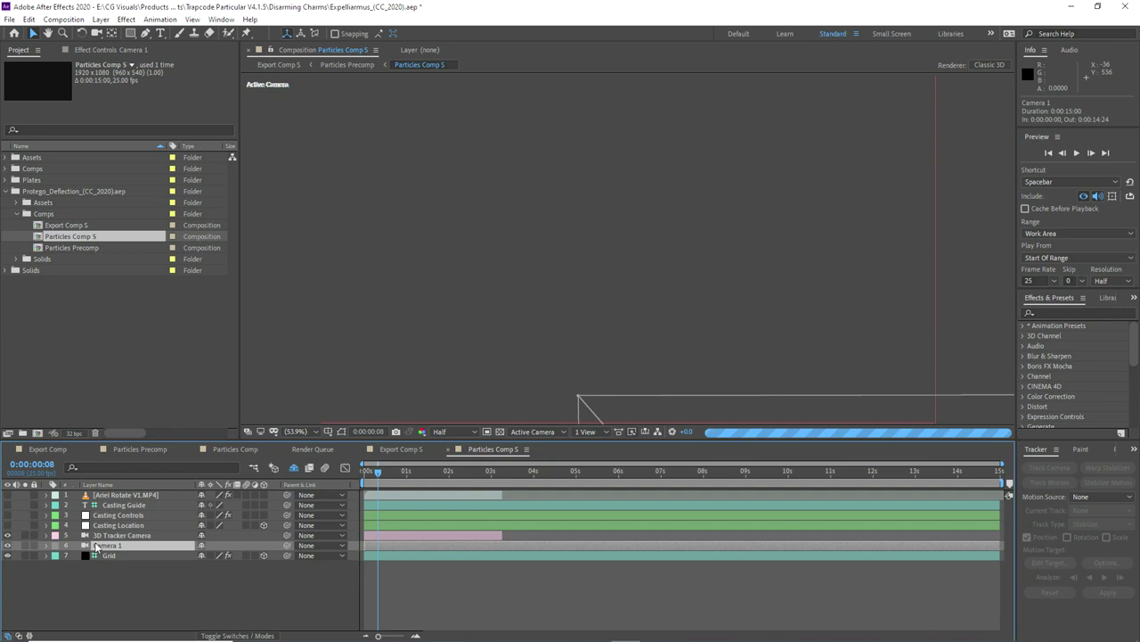
pyautogui.press('Delete')
# - Reveal the shy layers of Particles Comp S and move Ariel Rotate V1.MP4 directly below Deflecto Dust
pyautogui.click(295, 467)
pyautogui.moveTo(104, 497); pyautogui.dragTo(117, 612)
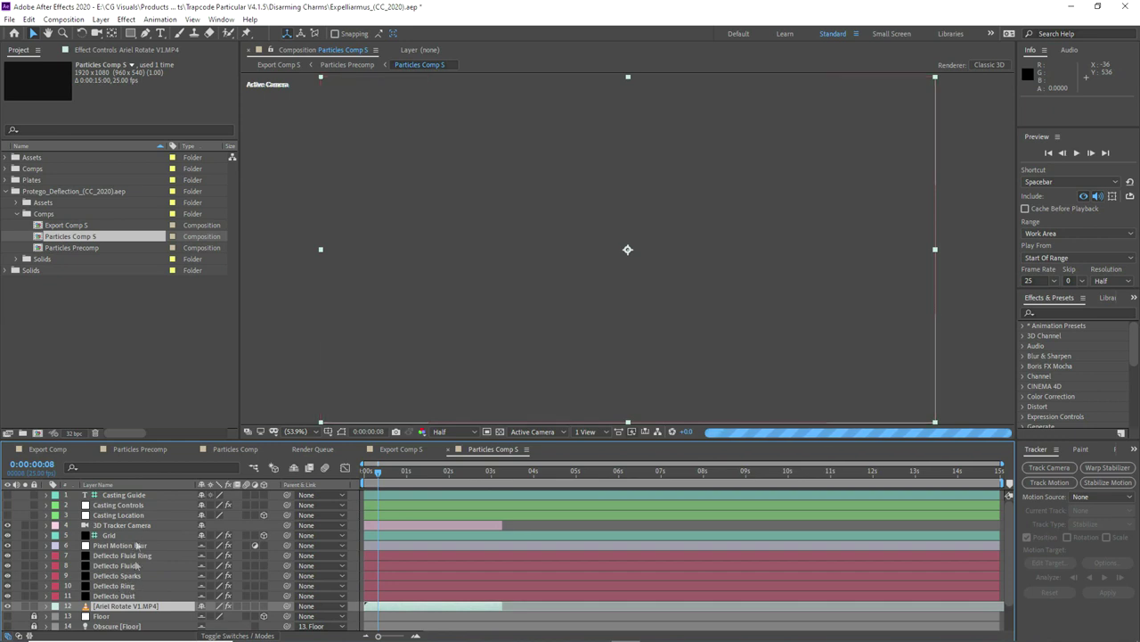
# - Copy the Projectile locator's Position keyframe at 0:00:01:06 in Particles Comp and paste it onto Casting Location's Position in Particles Comp S at 0:00:00:08
pyautogui.click(233, 449)
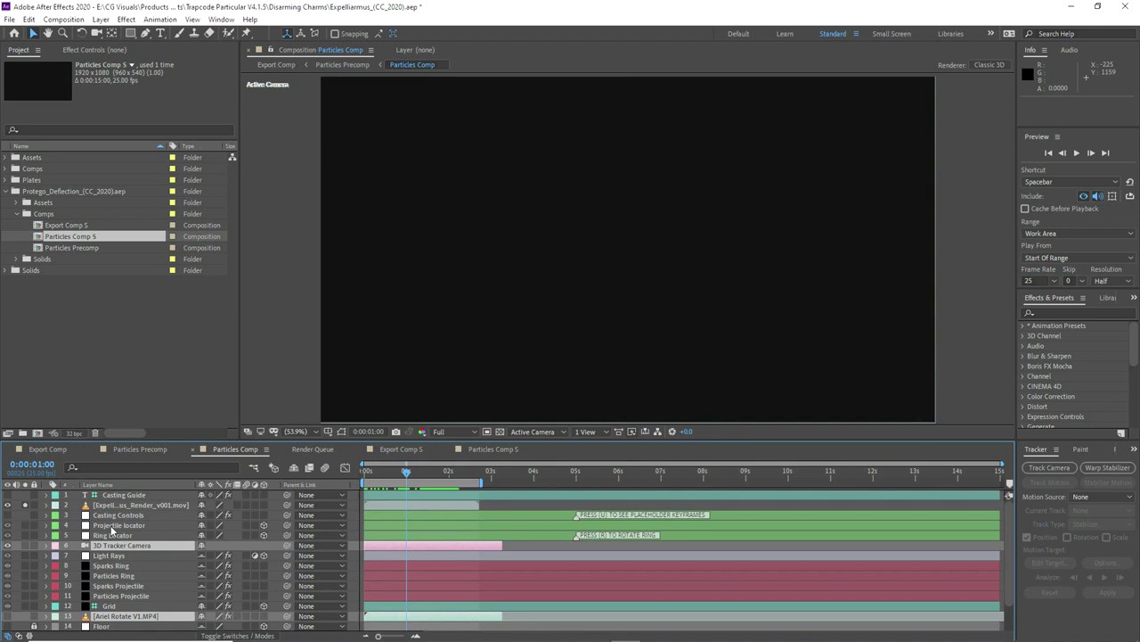
pyautogui.click(112, 527)
pyautogui.press('u')
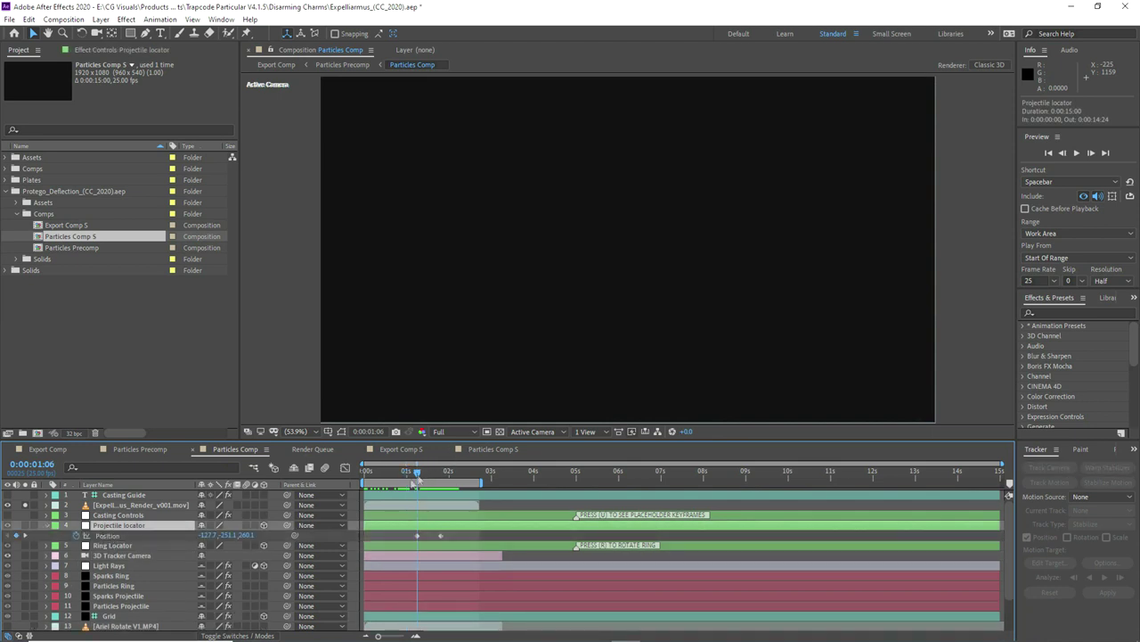
pyautogui.click(417, 536)
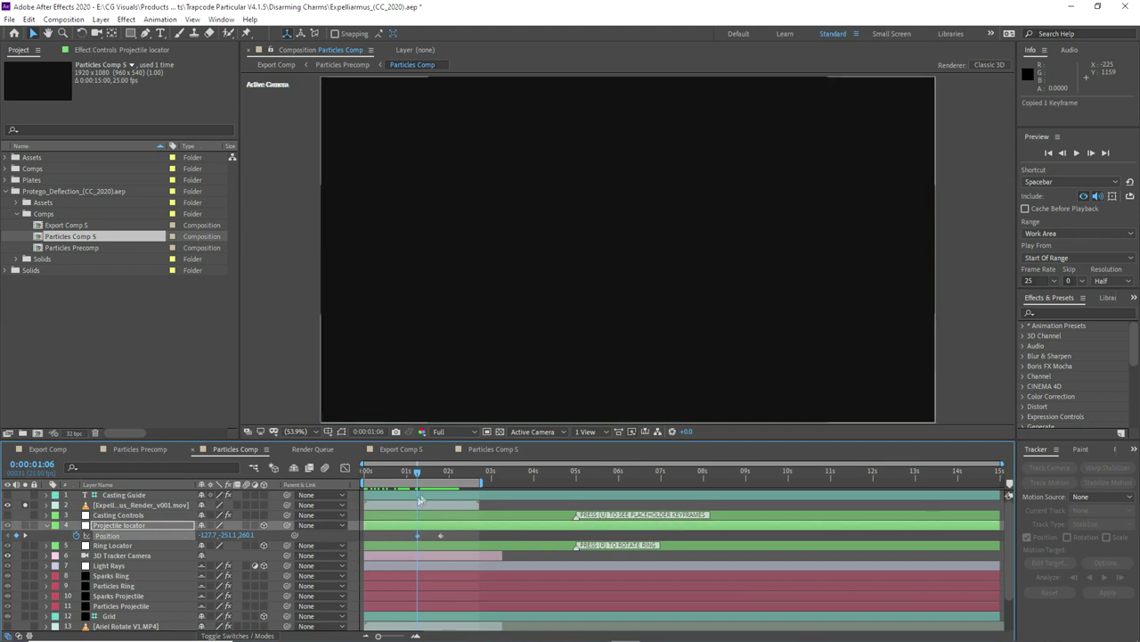
pyautogui.click(488, 449)
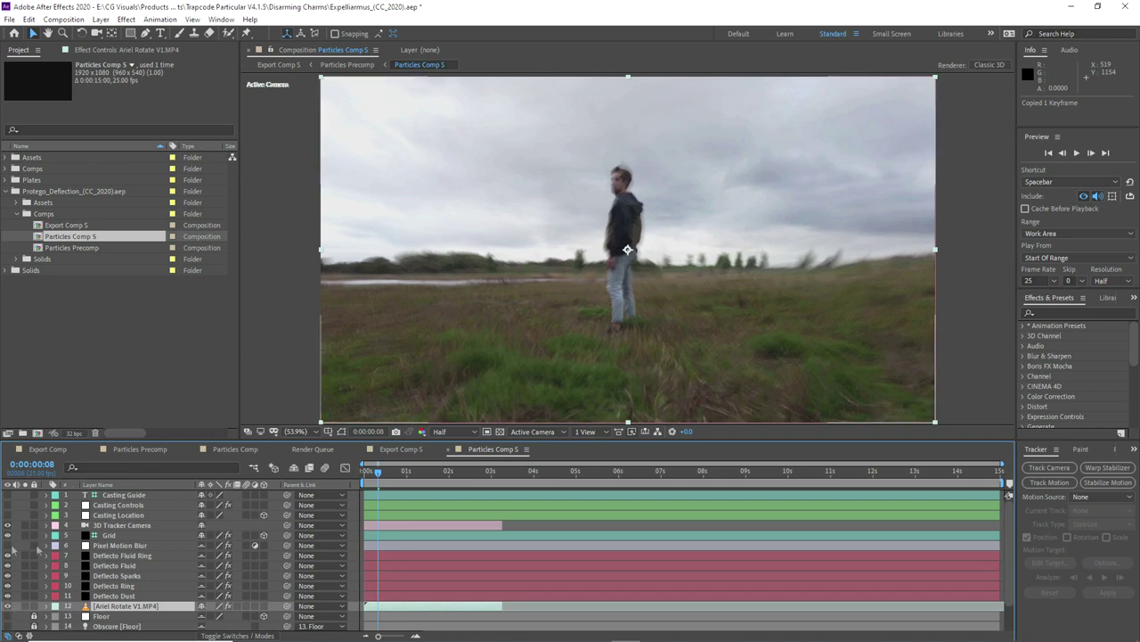
pyautogui.click(110, 516)
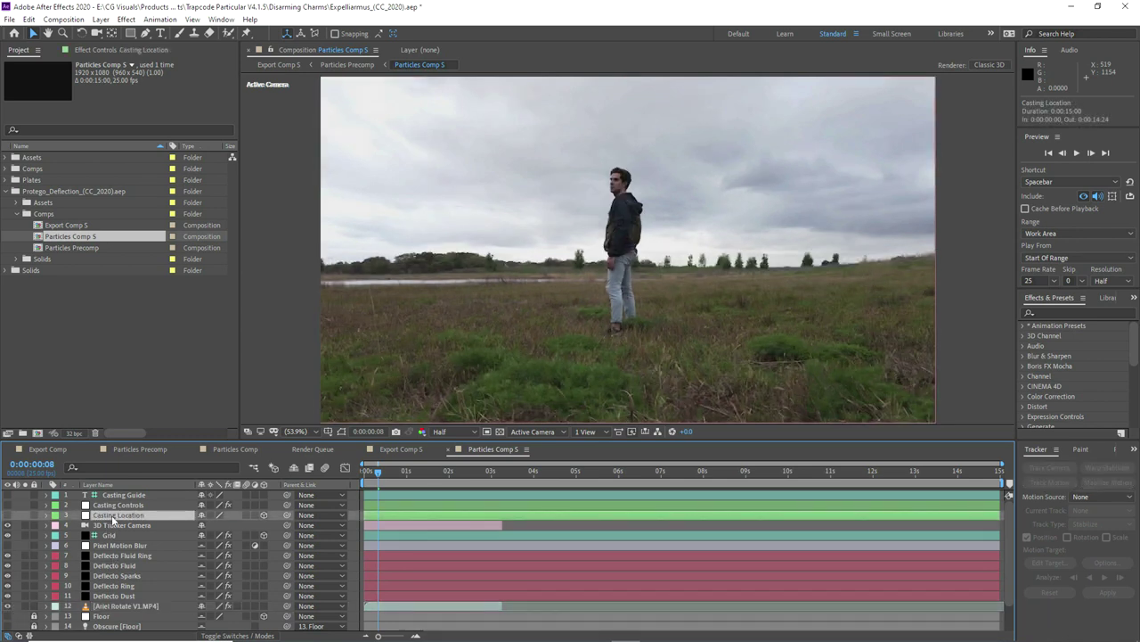
pyautogui.press('p')
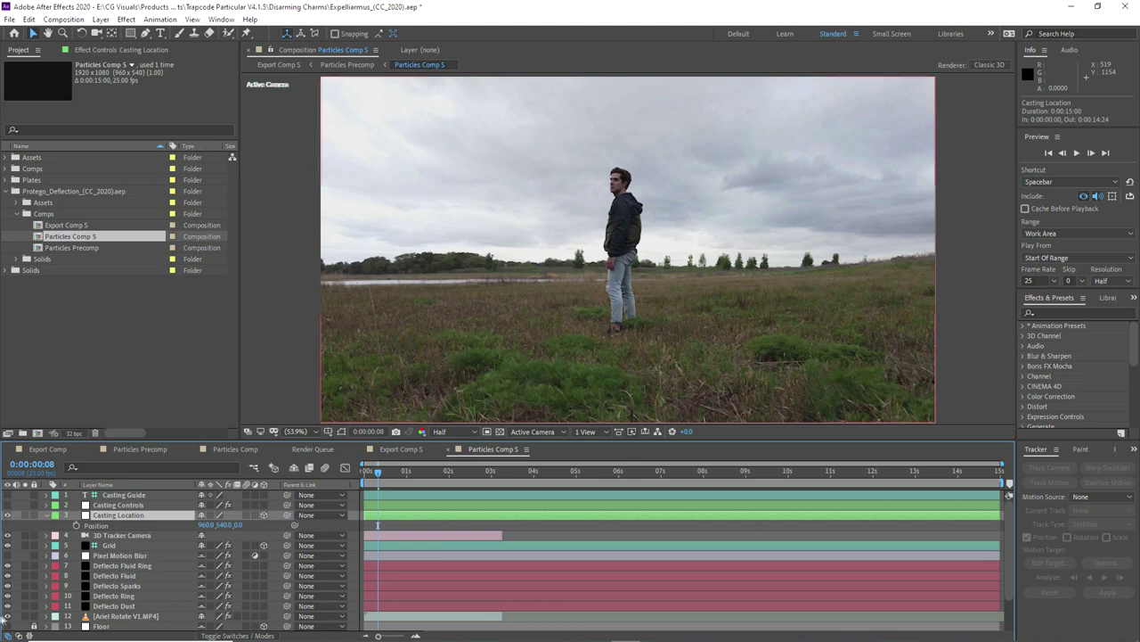
pyautogui.click(134, 525)
pyautogui.hotkey('ctrl', 'v')
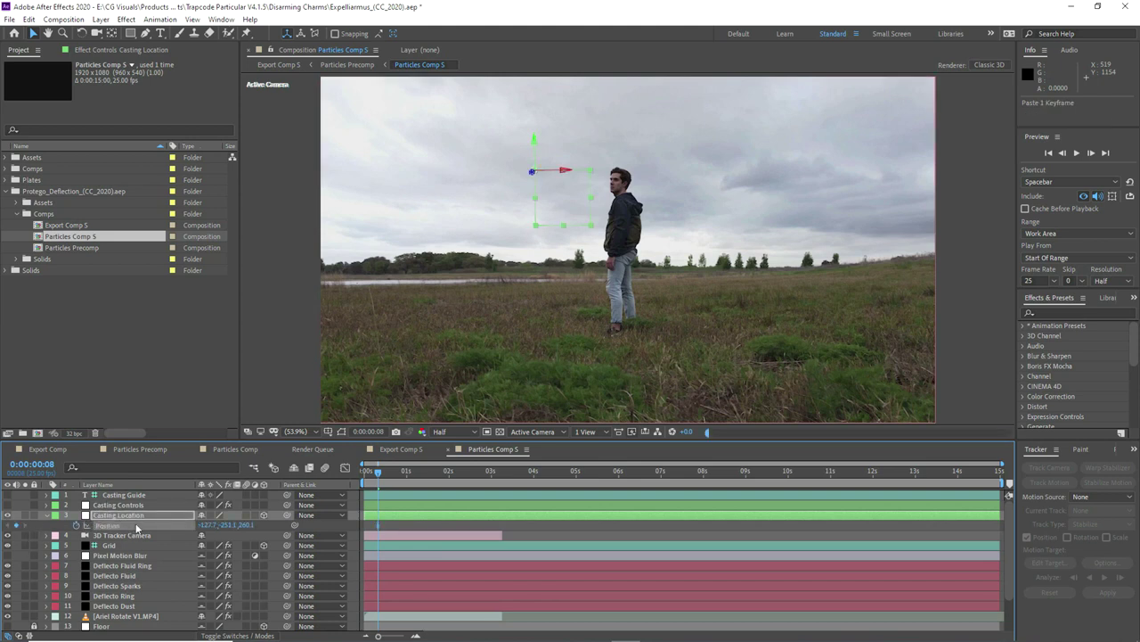
# - Reveal Casting Controls' keyframes and shift the Emission Rate and Sphericalization Strength keyframes to around 0:00:00:18
pyautogui.click(105, 506)
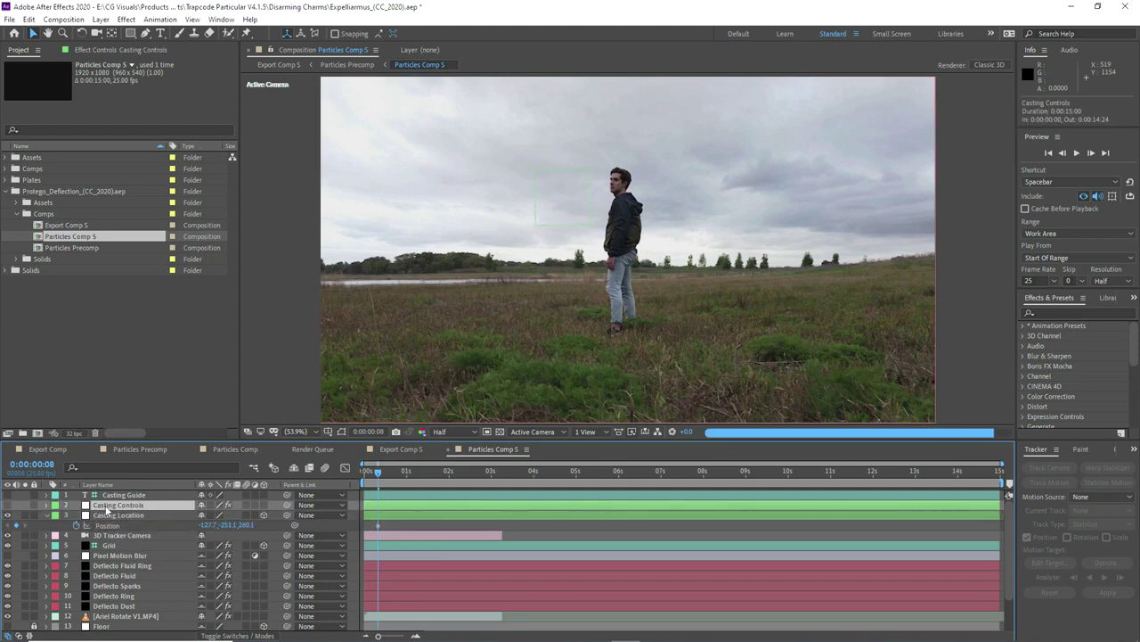
pyautogui.press('u')
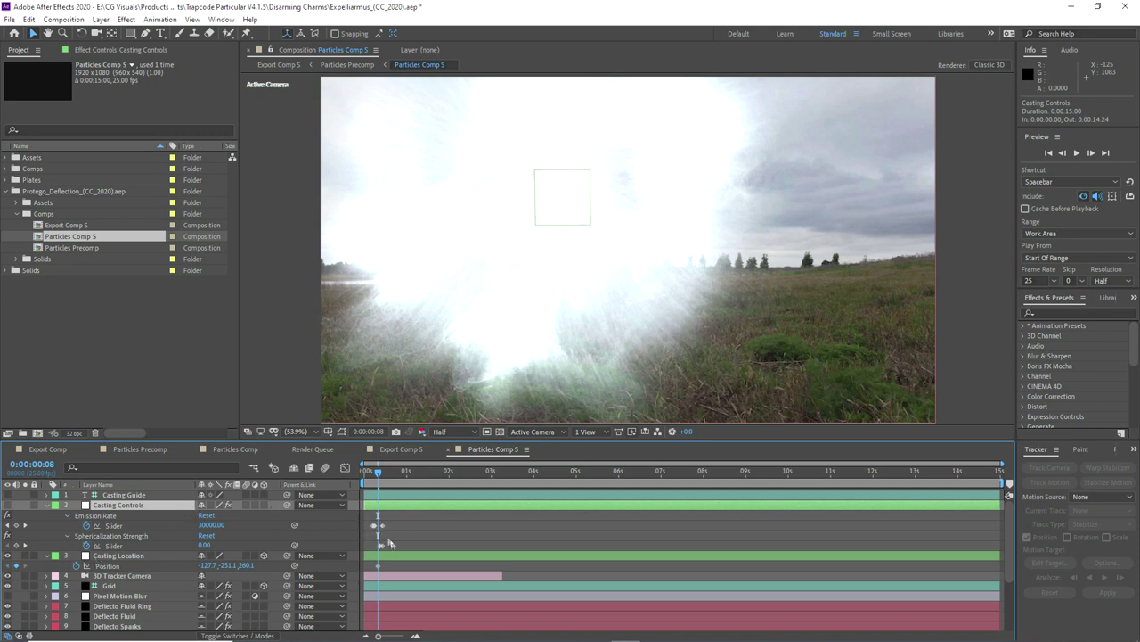
pyautogui.moveTo(392, 550)
pyautogui.mouseDown()
pyautogui.moveTo(368, 522)
pyautogui.moveTo(394, 530)
pyautogui.mouseUp()
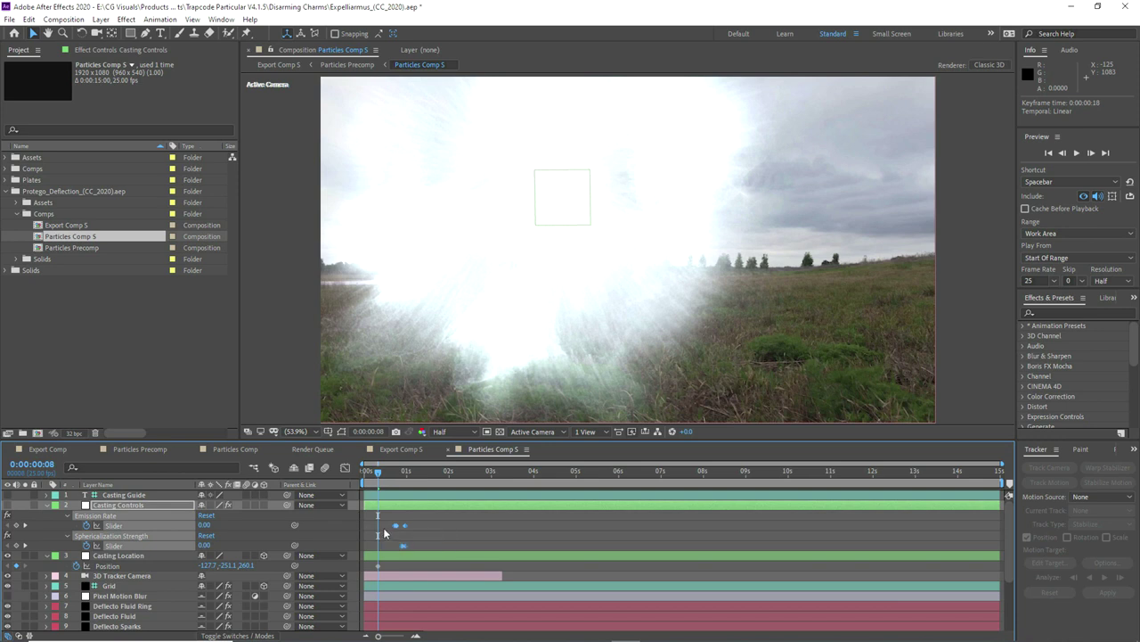
# - Solo Ariel Rotate V1.MP4, go to the cast at 0:00:02:03, and shift the Casting Controls keyframes to begin there
pyautogui.scroll(-2, 107, 603)
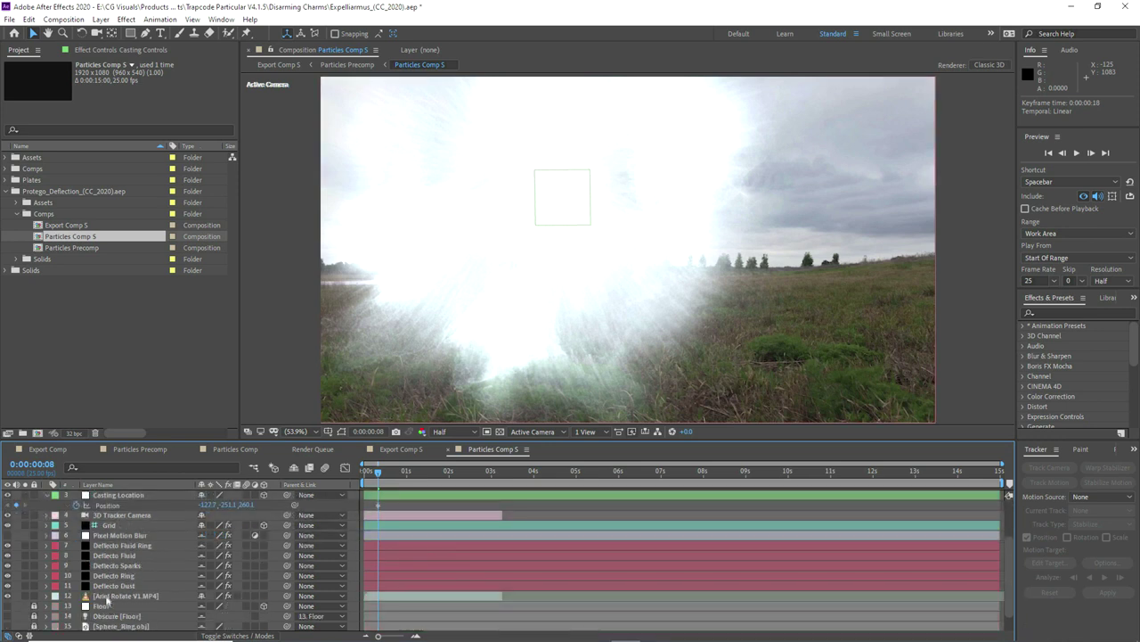
pyautogui.click(107, 595)
pyautogui.click(24, 595)
pyautogui.moveTo(378, 475); pyautogui.dragTo(454, 475)
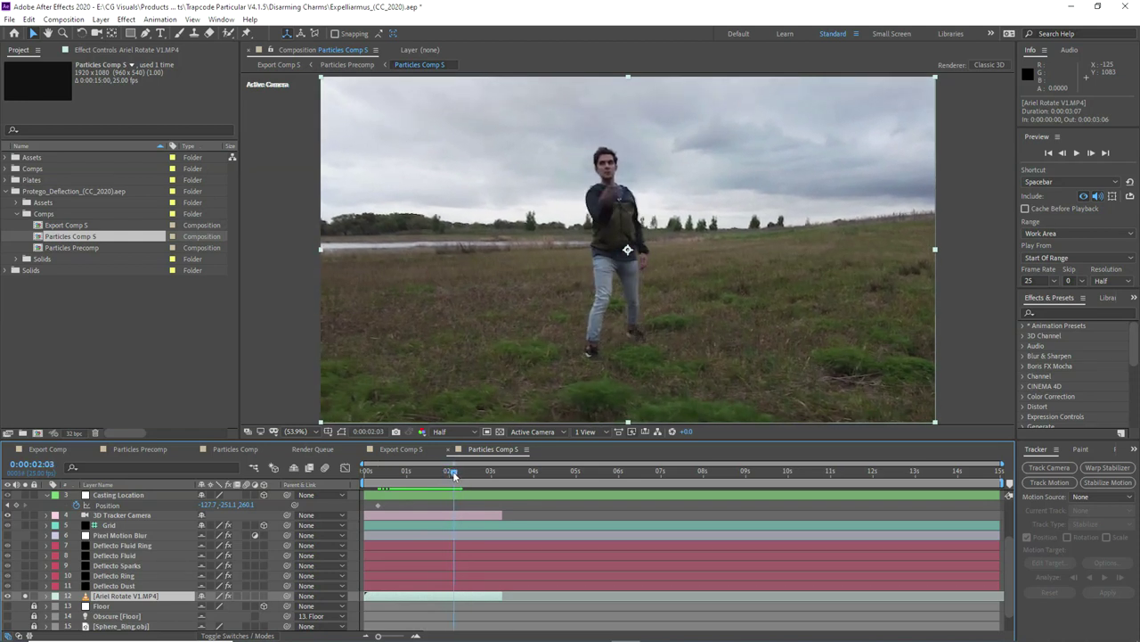
pyautogui.scroll(2, 462, 519)
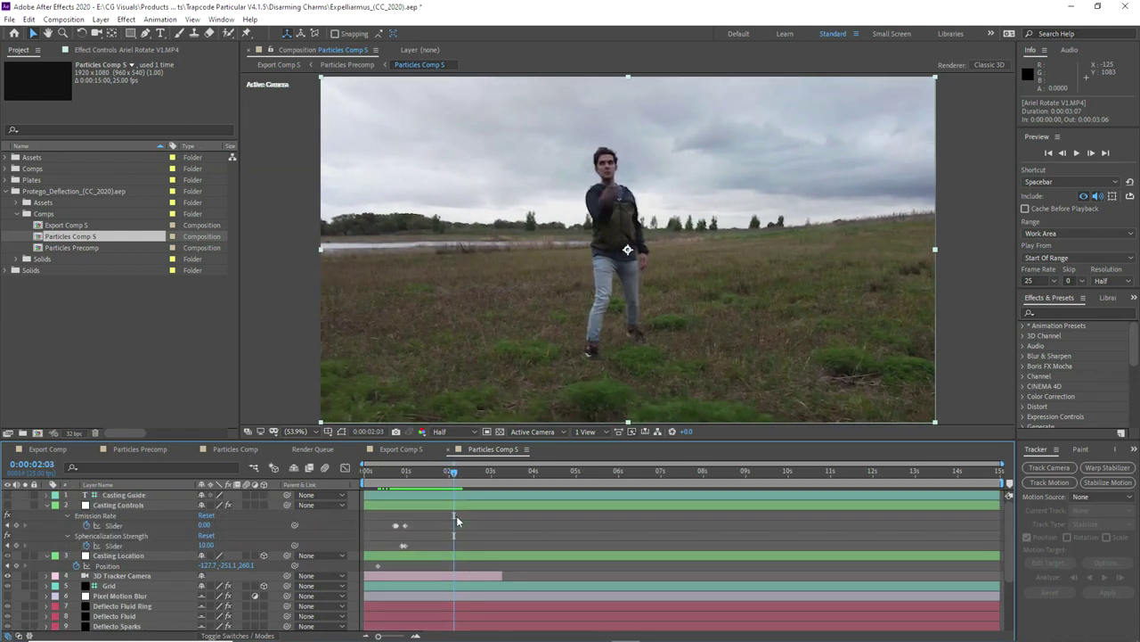
pyautogui.moveTo(404, 540); pyautogui.dragTo(462, 524)
# - In Particular's rendering settings on Deflecto Dust, turn Motion Blur off and set Particle Amount to 25
pyautogui.scroll(-2, 112, 564)
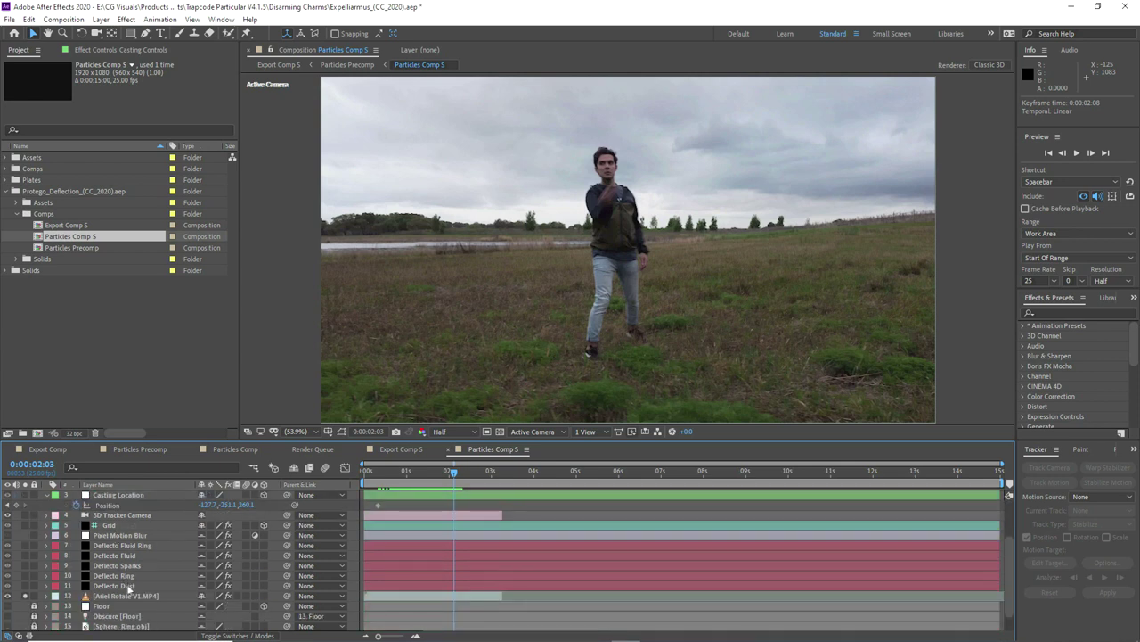
pyautogui.click(113, 587)
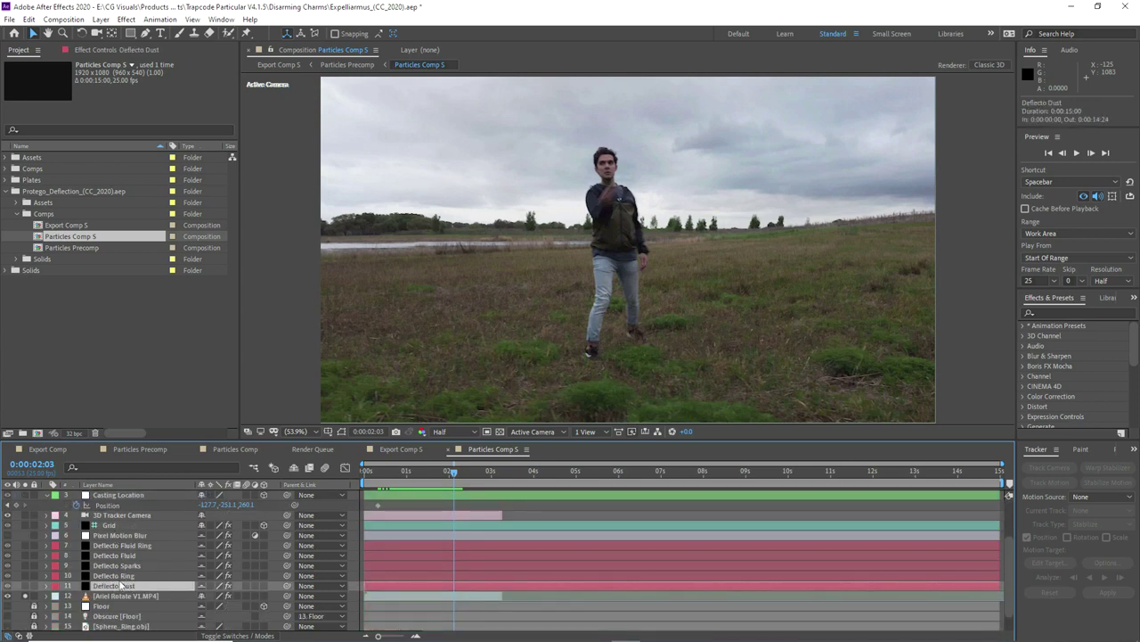
pyautogui.click(109, 51)
pyautogui.click(15, 232)
pyautogui.click(143, 313)
pyautogui.click(147, 337)
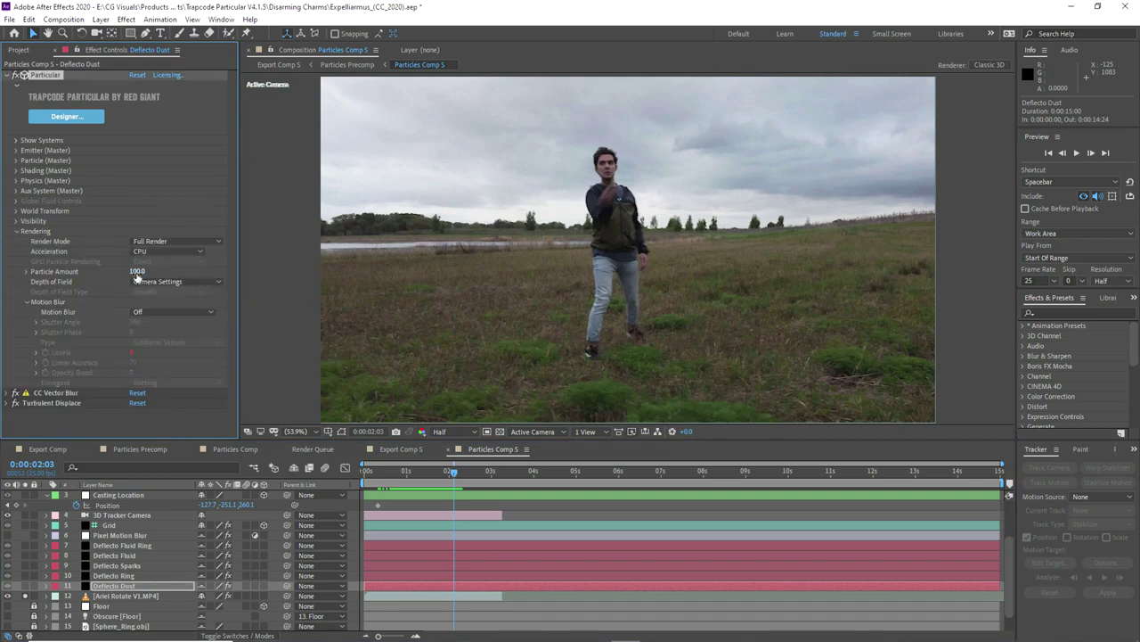
# - Disable Turbulent Displace and CC Vector Blur on Deflecto Dust, then solo the layer and go to 0:00:02:07
pyautogui.click(15, 403)
pyautogui.click(14, 392)
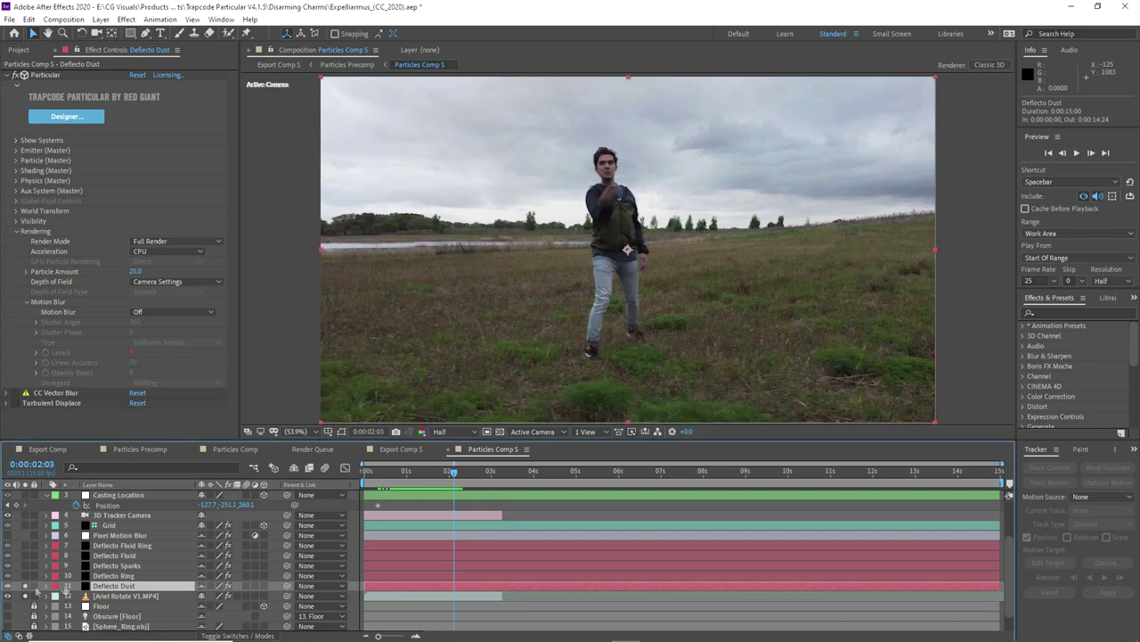
pyautogui.scroll(3, 472, 506)
pyautogui.click(460, 477)
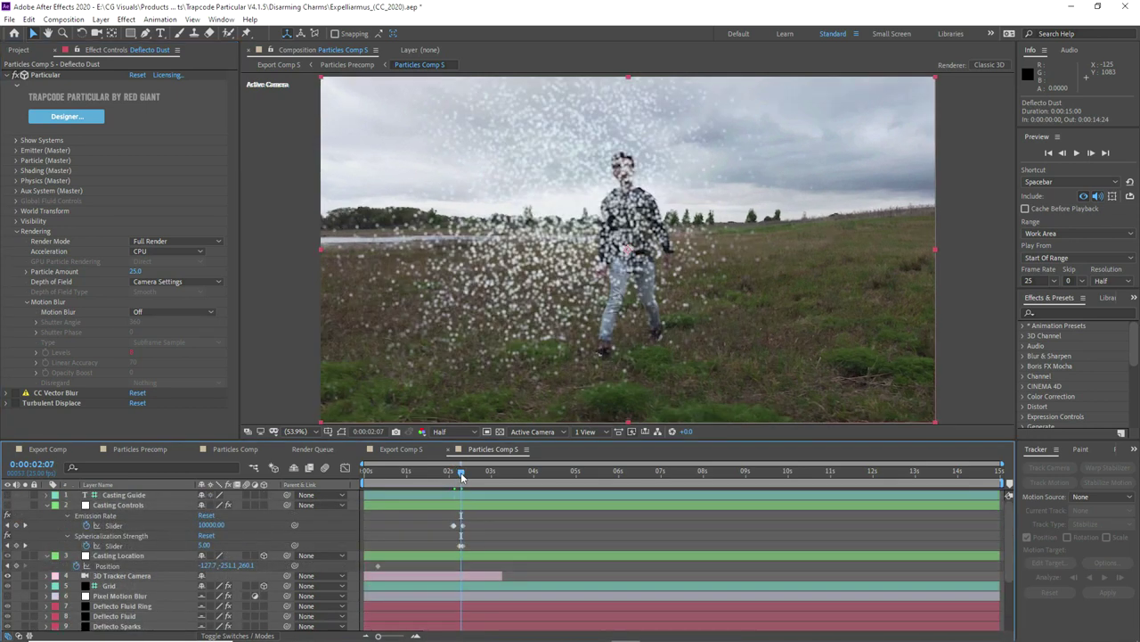
# - Move Casting Location in front of the actor's chest, to about 136.6, -24.5, 754.1, without Position keyframes
pyautogui.moveTo(535, 214); pyautogui.dragTo(626, 201)
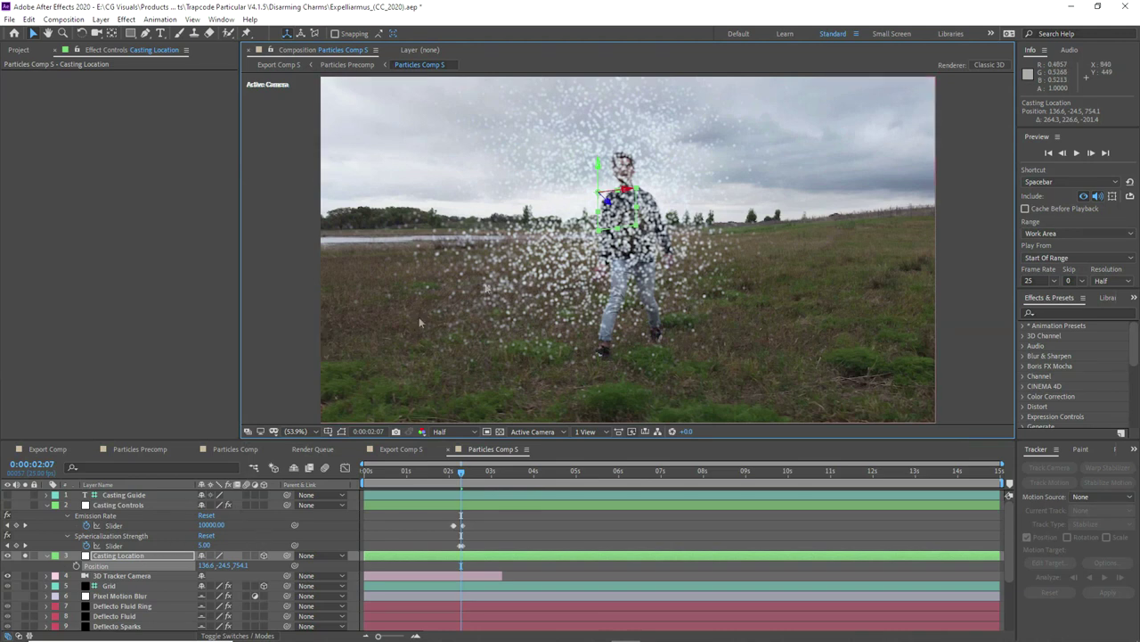
pyautogui.click(137, 556)
pyautogui.press('r')
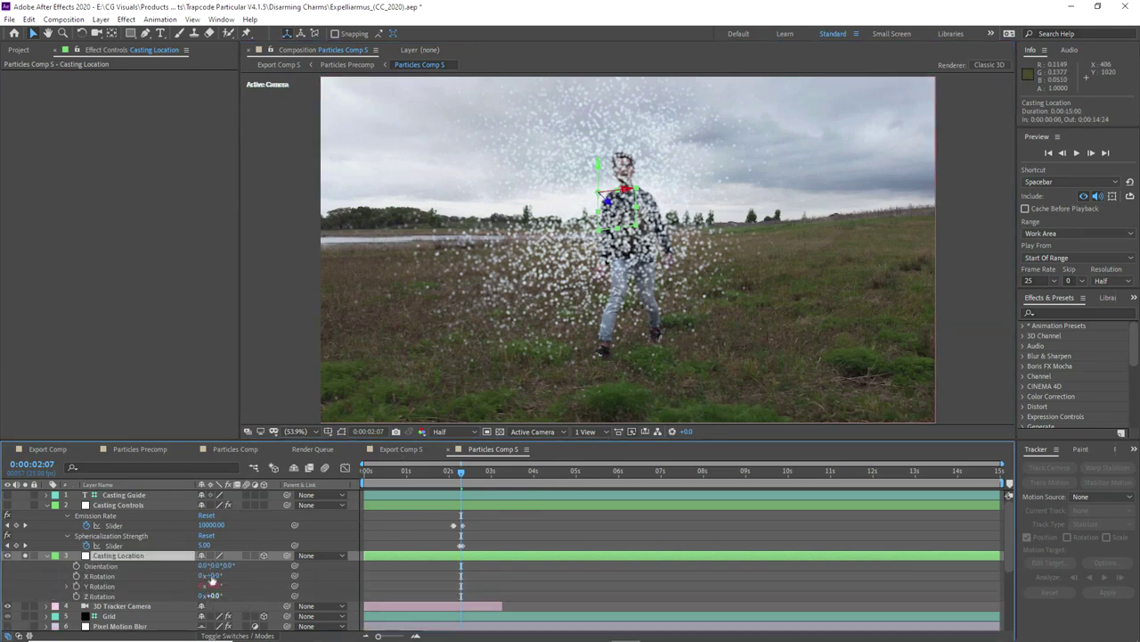
pyautogui.press('r')
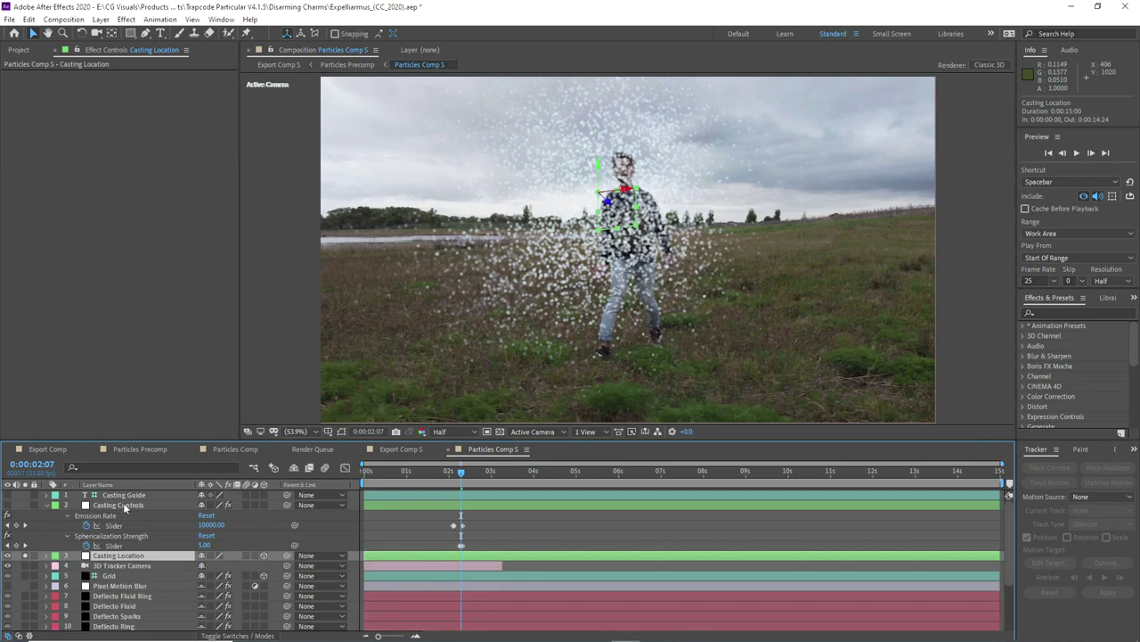
# - Set the Shield Angle in Casting Controls to 44° so the shield faces the actor's casting direction
pyautogui.click(142, 504)
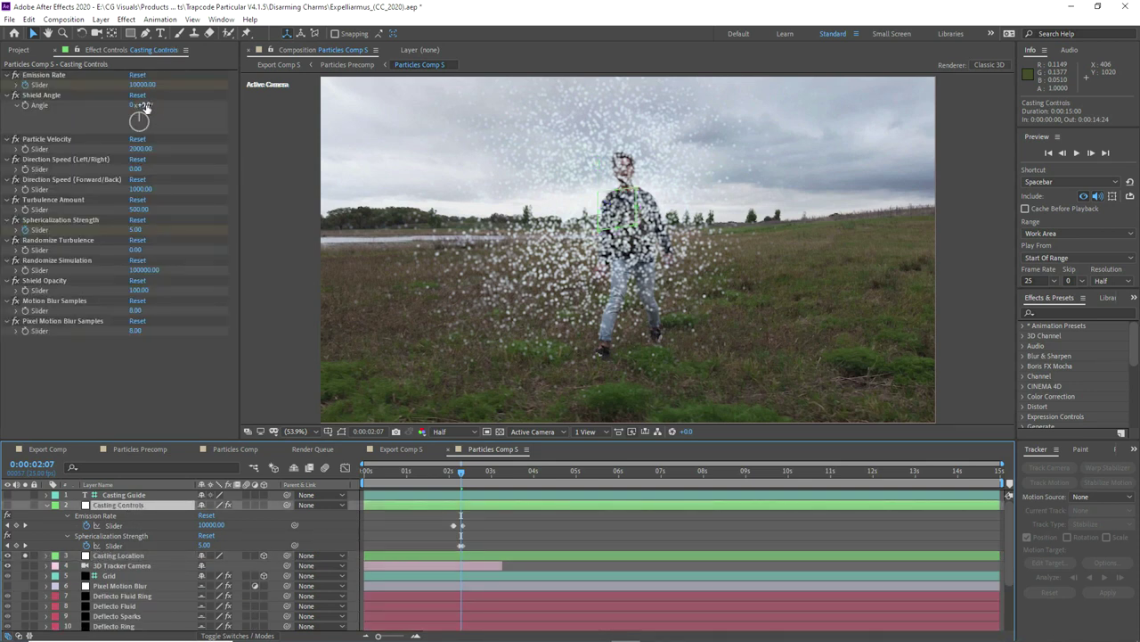
pyautogui.moveTo(142, 105); pyautogui.dragTo(426, 348)
pyautogui.moveTo(456, 474); pyautogui.dragTo(462, 470)
pyautogui.moveTo(145, 106); pyautogui.dragTo(153, 105)
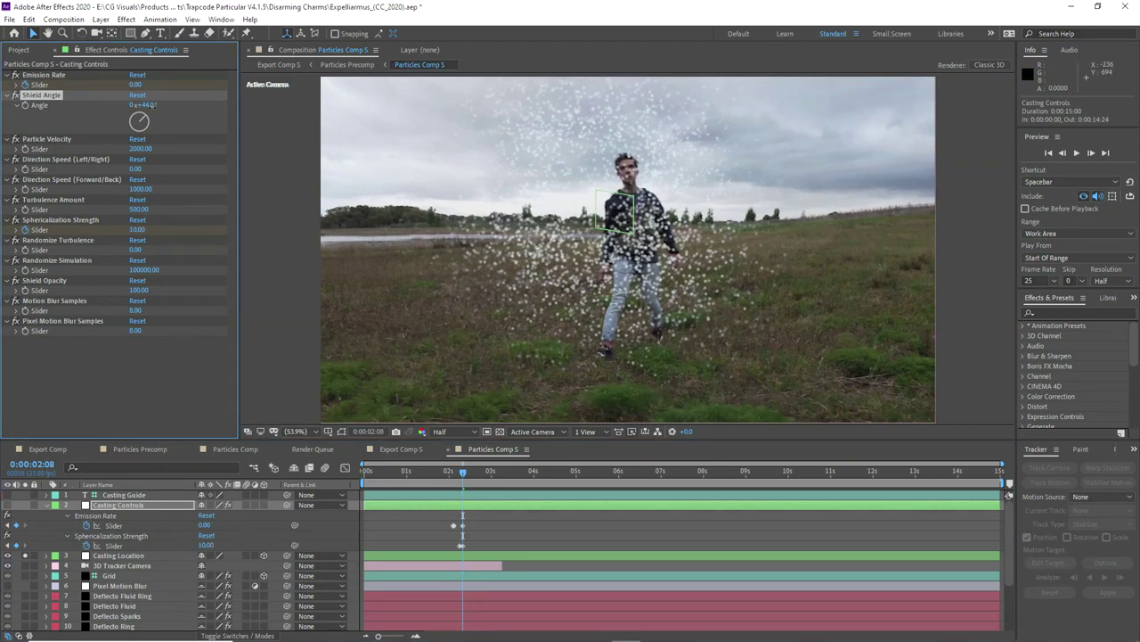
# - At 0:00:02:03, move Casting Location to about 92.5, -101.2, 590.3 and start keyframing its Position
pyautogui.click(118, 555)
pyautogui.moveTo(470, 473); pyautogui.dragTo(454, 476)
pyautogui.press('p')
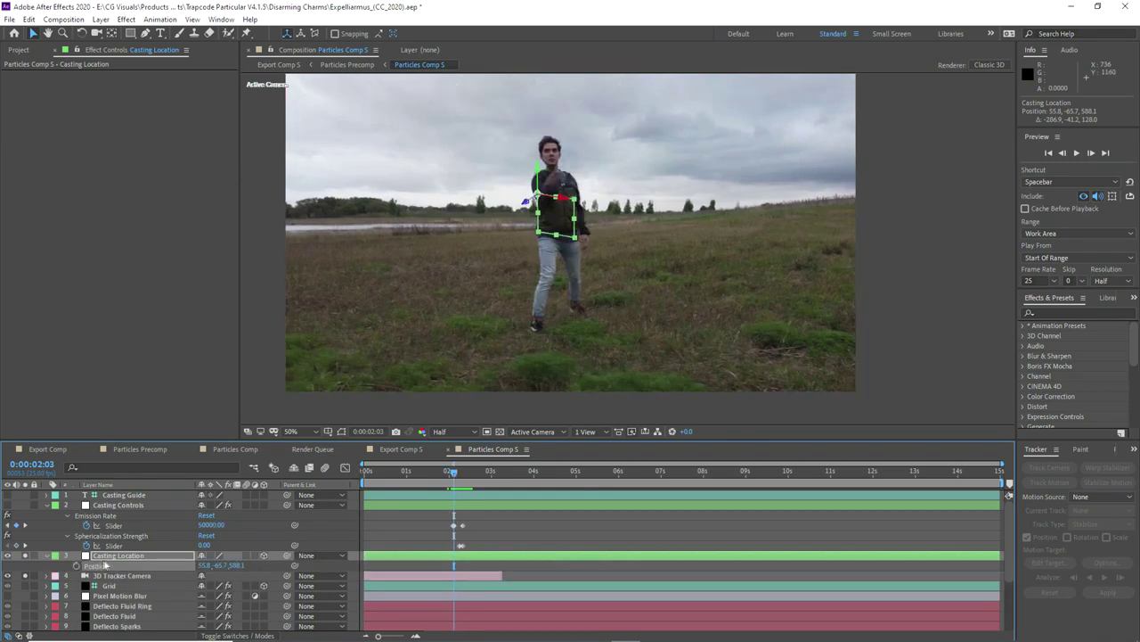
pyautogui.moveTo(537, 198); pyautogui.dragTo(550, 178)
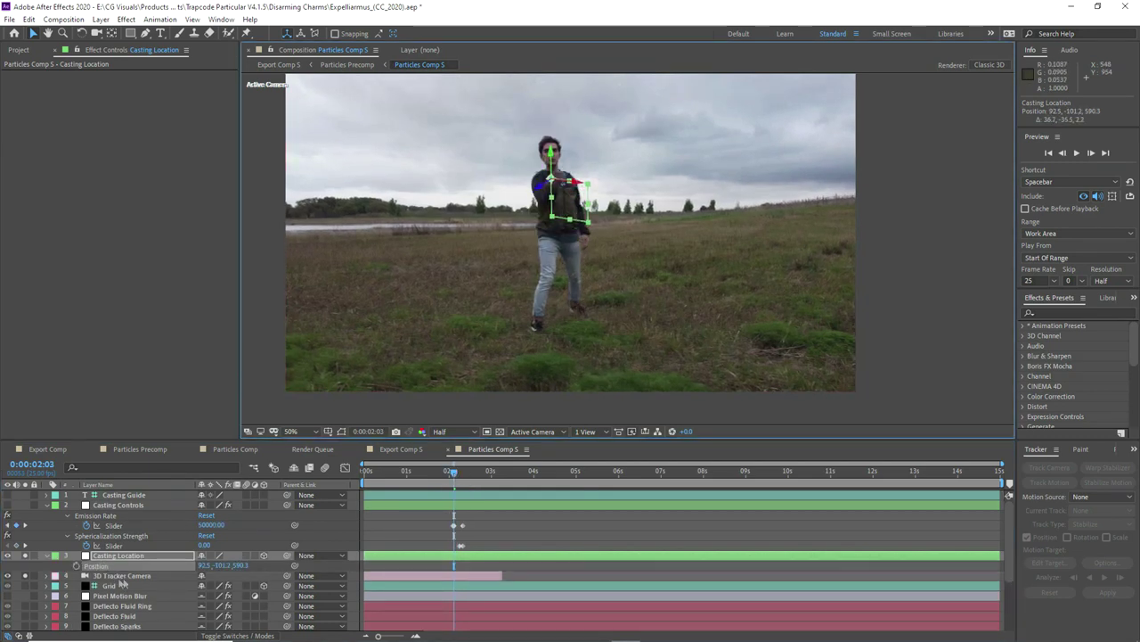
pyautogui.click(77, 566)
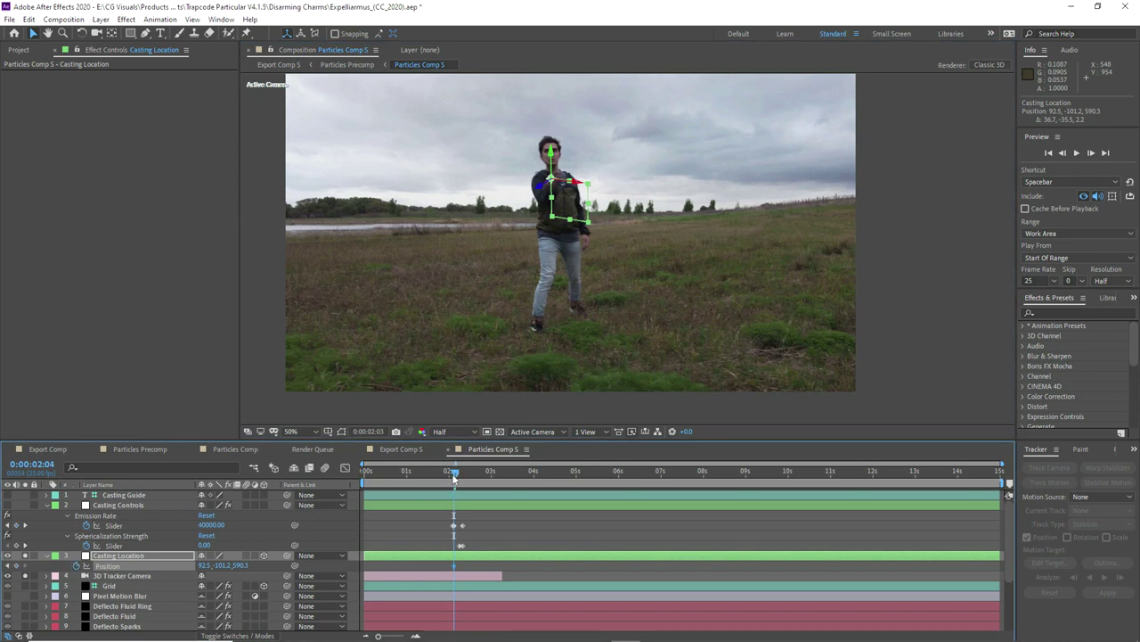
# - Keyframe Casting Location's Position at 0:00:02:02 to about 155.2, -203.3, 610.2
pyautogui.scroll(-3, 4, 577)
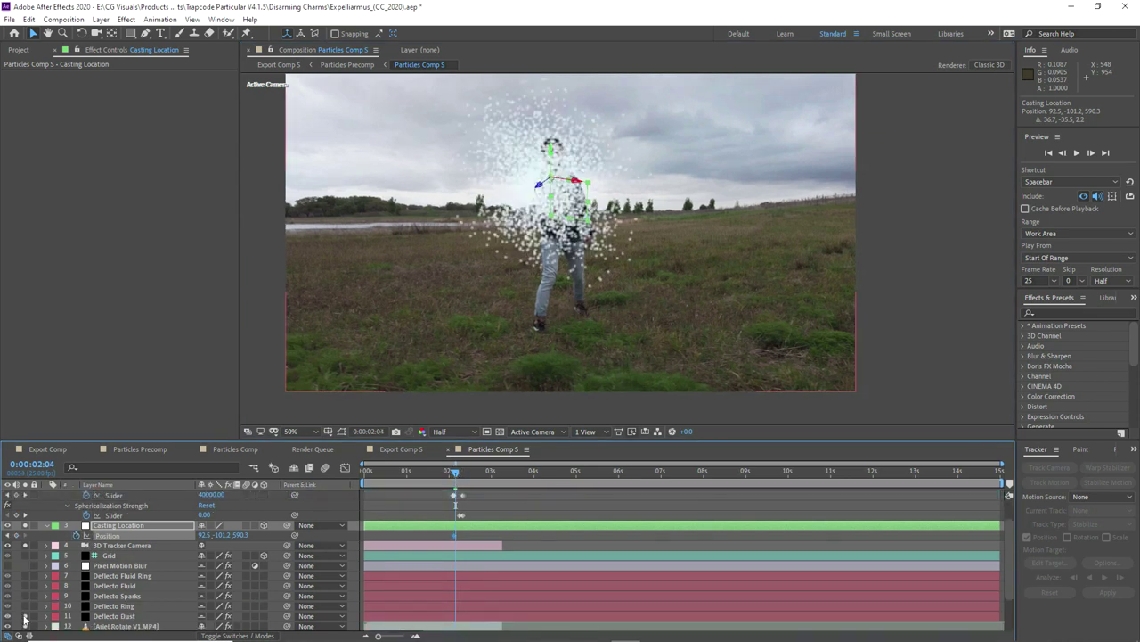
pyautogui.moveTo(564, 193); pyautogui.dragTo(590, 162)
pyautogui.press('pageup')
pyautogui.press('pageup')
pyautogui.scroll(3, 589, 163)
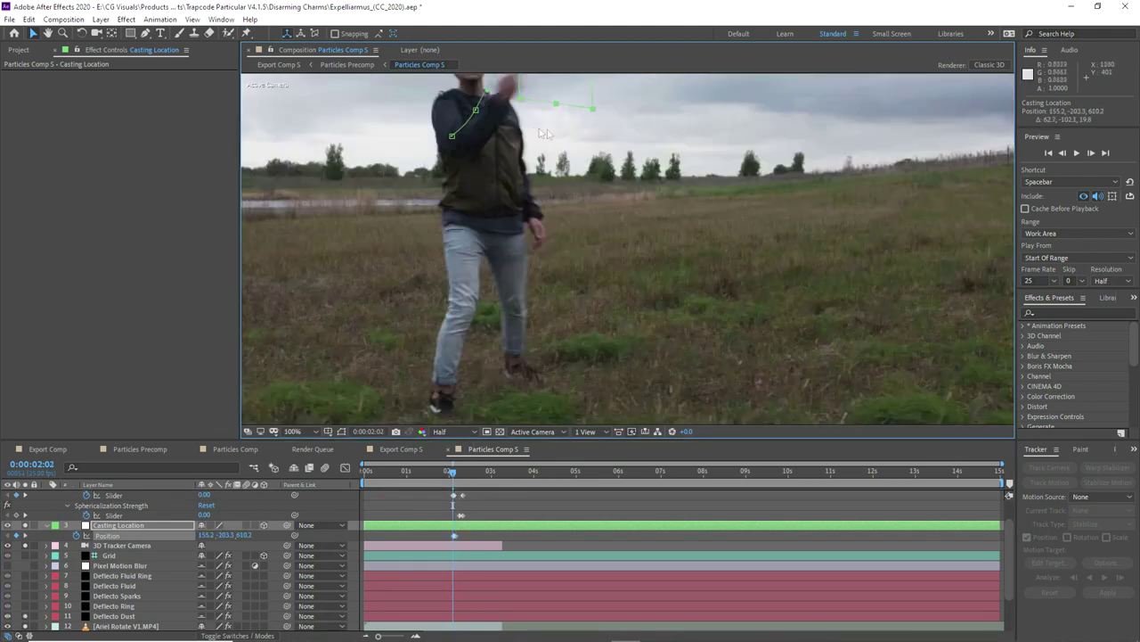
# - Adjust Casting Location's Position keyframe at 0:00:02:03 to about 106.2, -143.6, 602.6, following the actor's raised hand
pyautogui.click(415, 636)
pyautogui.moveTo(452, 477); pyautogui.dragTo(454, 477)
pyautogui.moveTo(639, 336); pyautogui.dragTo(648, 296)
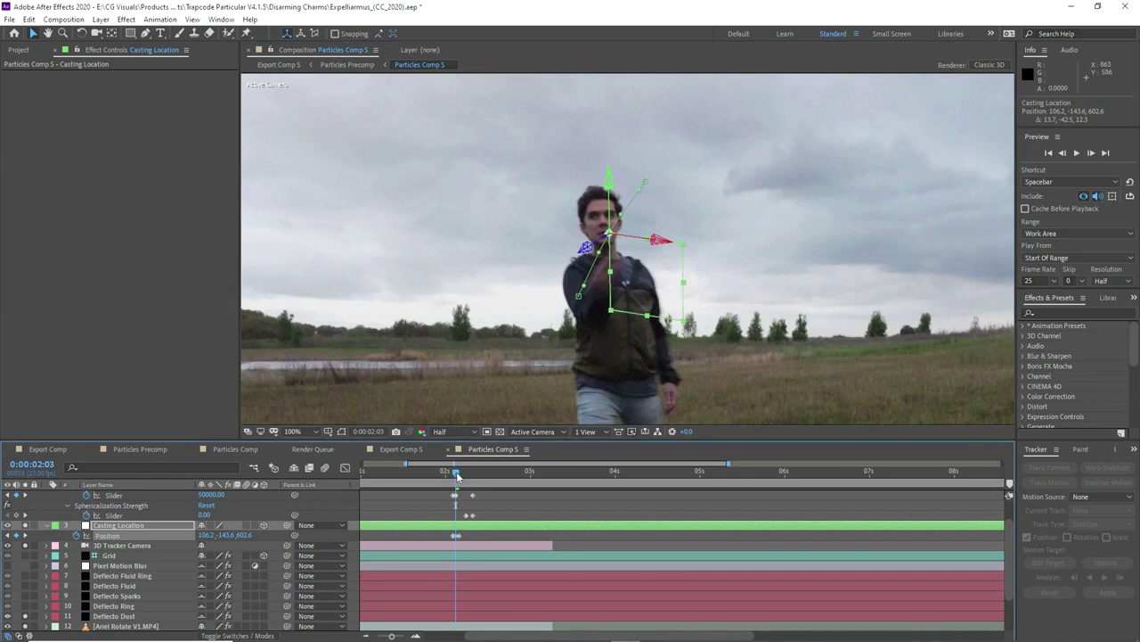
# - Adjust Casting Location's Position at 0:00:02:04 to about 60.7, -59.7, 584.2 with Deflecto Dust unsoloed, then solo it again
pyautogui.moveTo(457, 476); pyautogui.dragTo(459, 477)
pyautogui.click(24, 617)
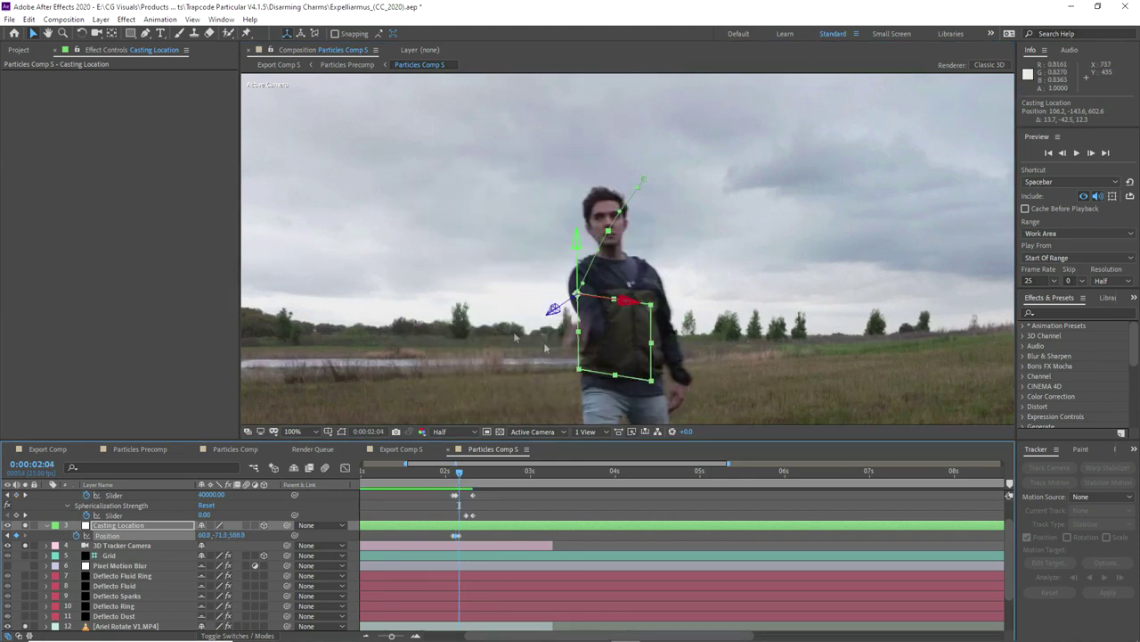
pyautogui.moveTo(622, 331); pyautogui.dragTo(592, 316)
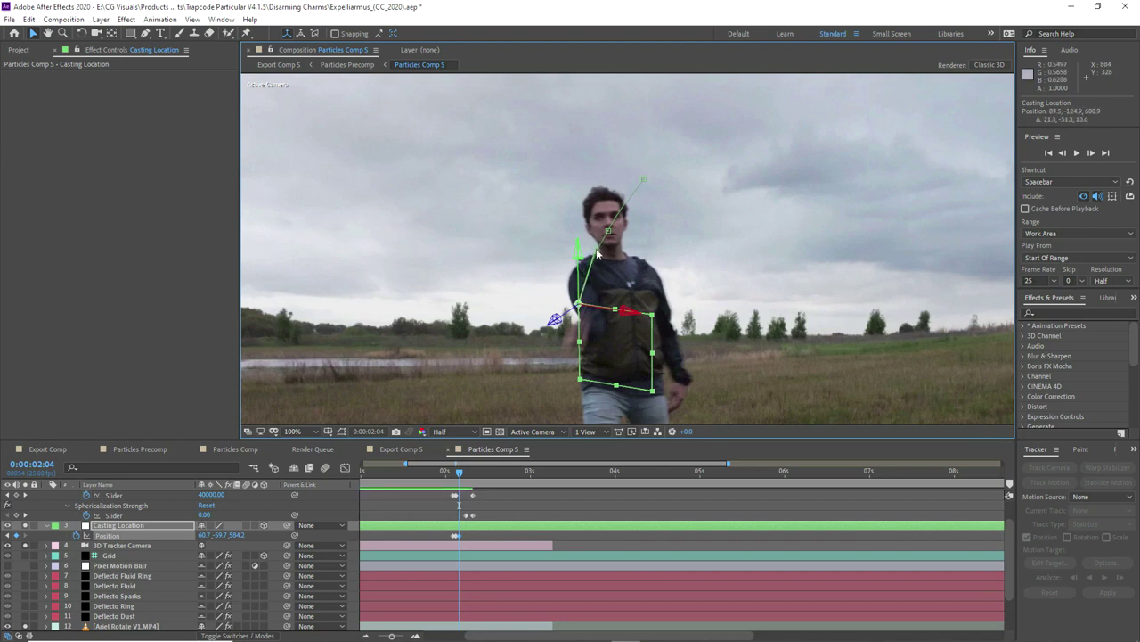
pyautogui.click(25, 616)
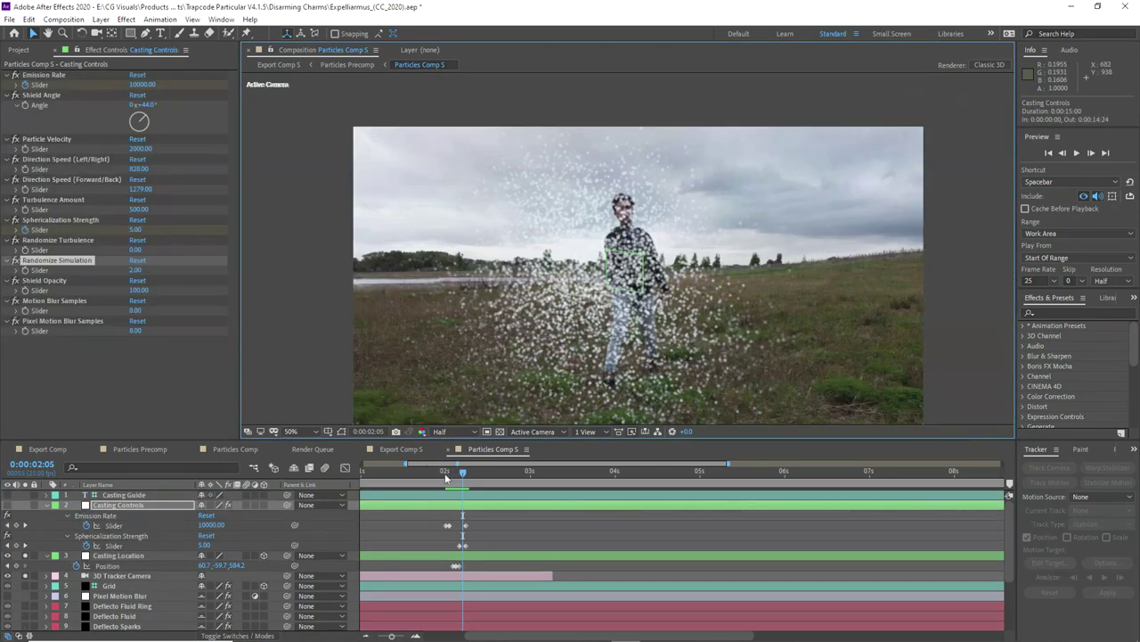
# - Scrub and play back the shield burst around 0:00:02:03 to 0:00:02:07 to check its motion against the actor
pyautogui.click(454, 474)
pyautogui.moveTo(455, 474); pyautogui.dragTo(470, 479)
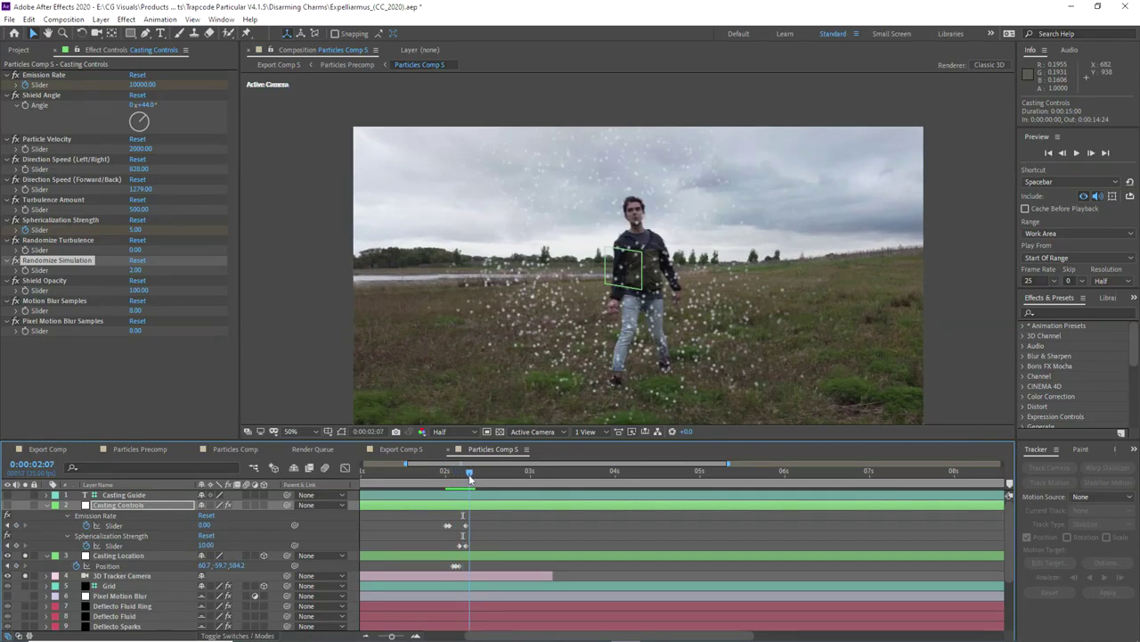
pyautogui.press('space')
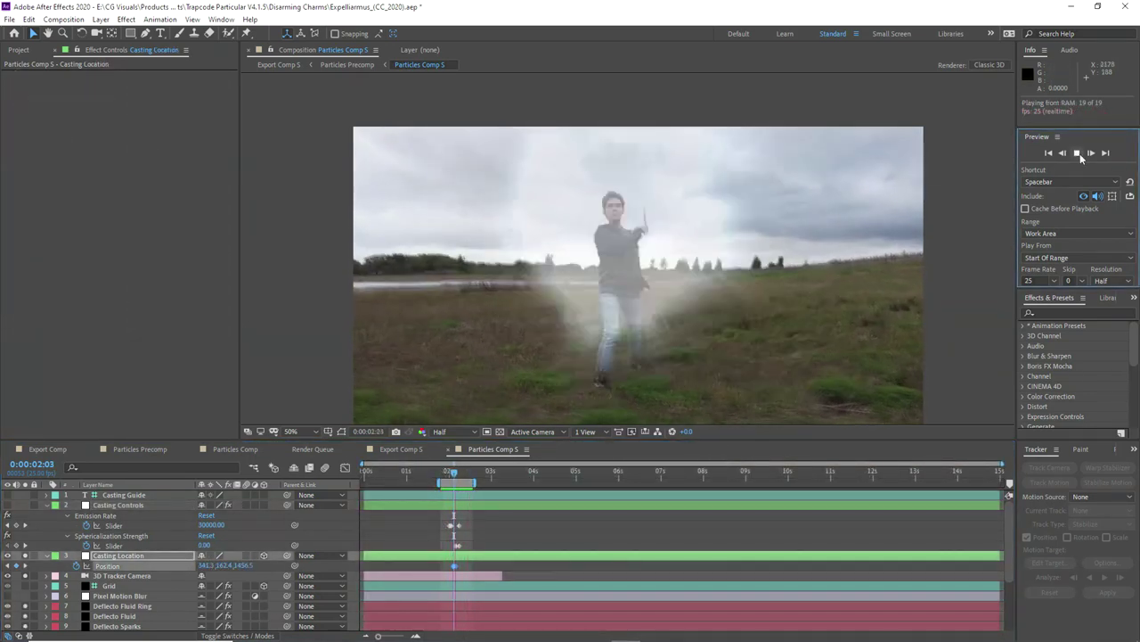
pyautogui.click(1077, 153)
pyautogui.moveTo(444, 477); pyautogui.dragTo(460, 476)
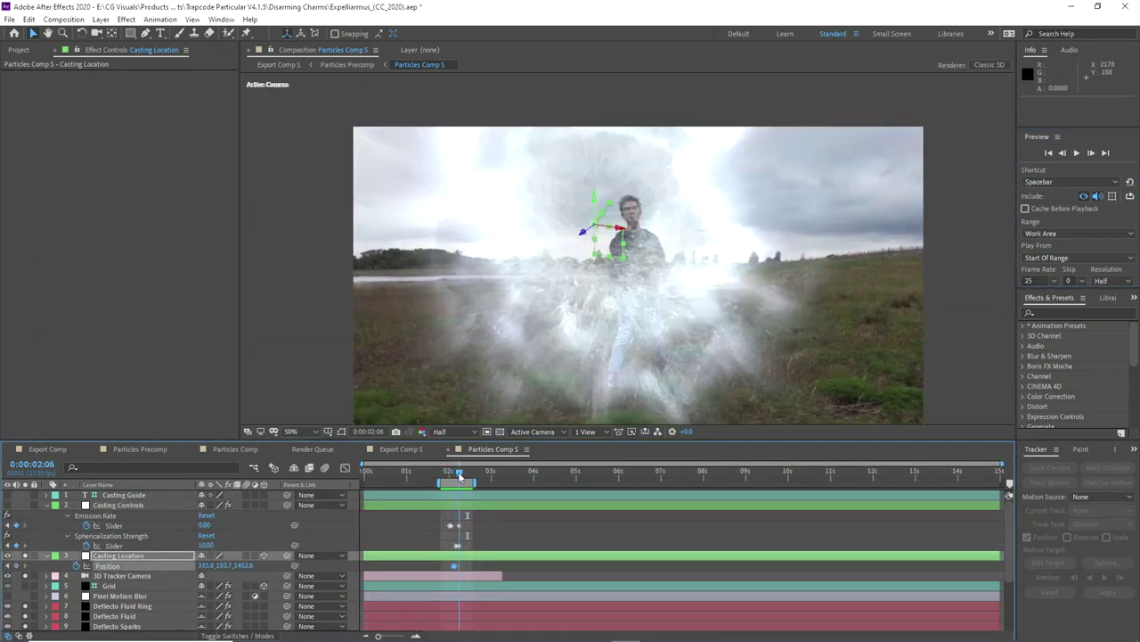
# - Copy Casting Location's Position keyframes and paste them onto the Grid layer's Position at 0:00:02:06
pyautogui.click(90, 516)
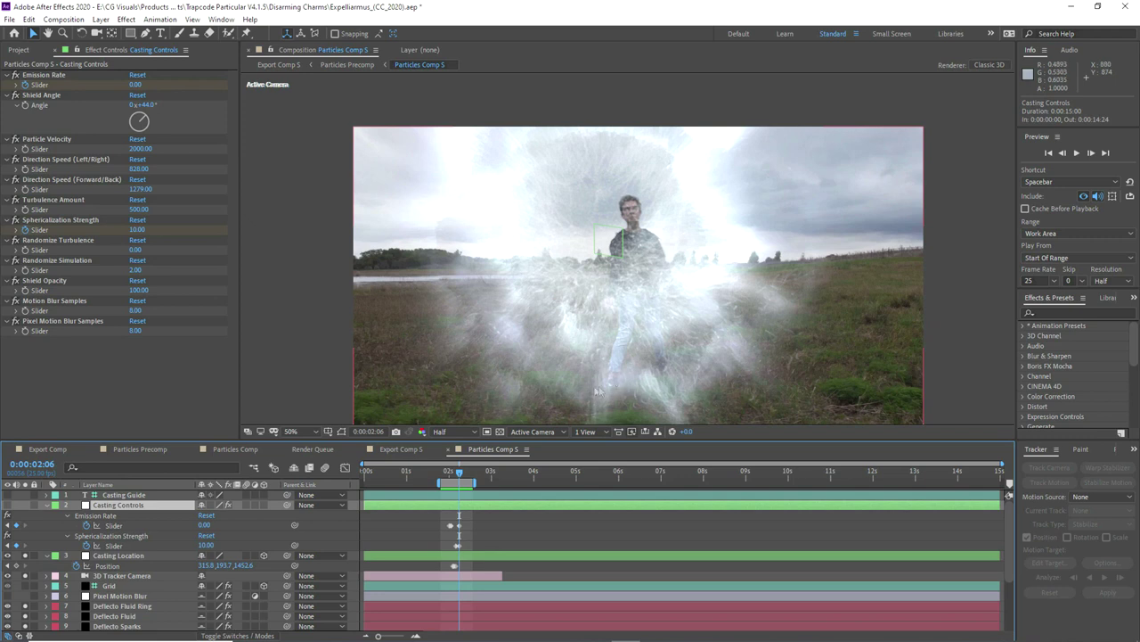
pyautogui.scroll(-3, 142, 574)
pyautogui.click(109, 555)
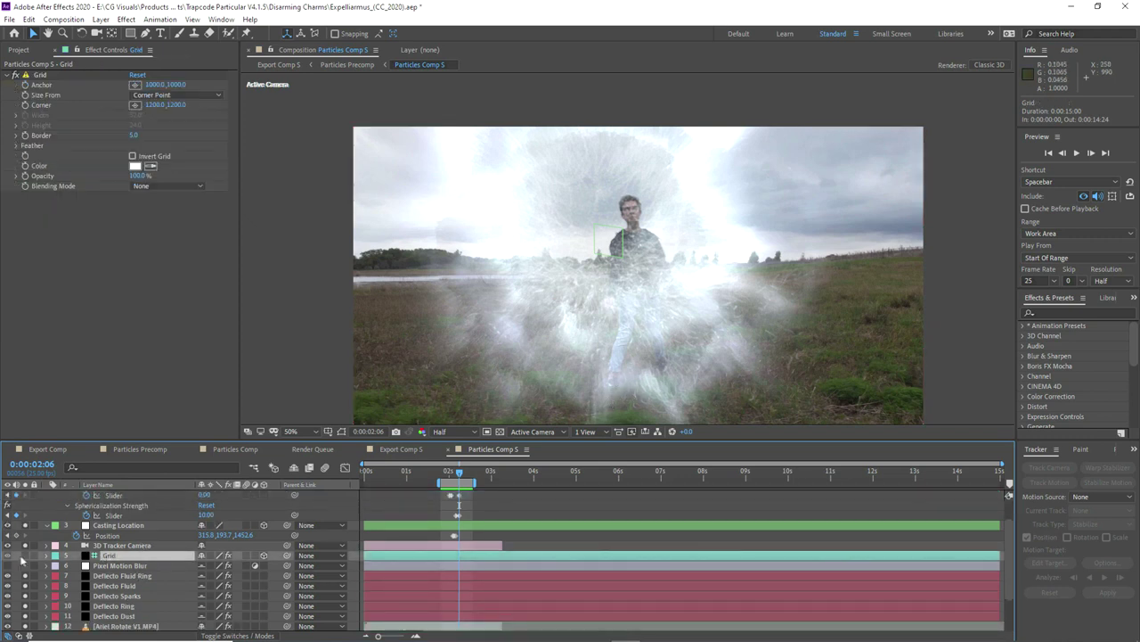
pyautogui.click(108, 526)
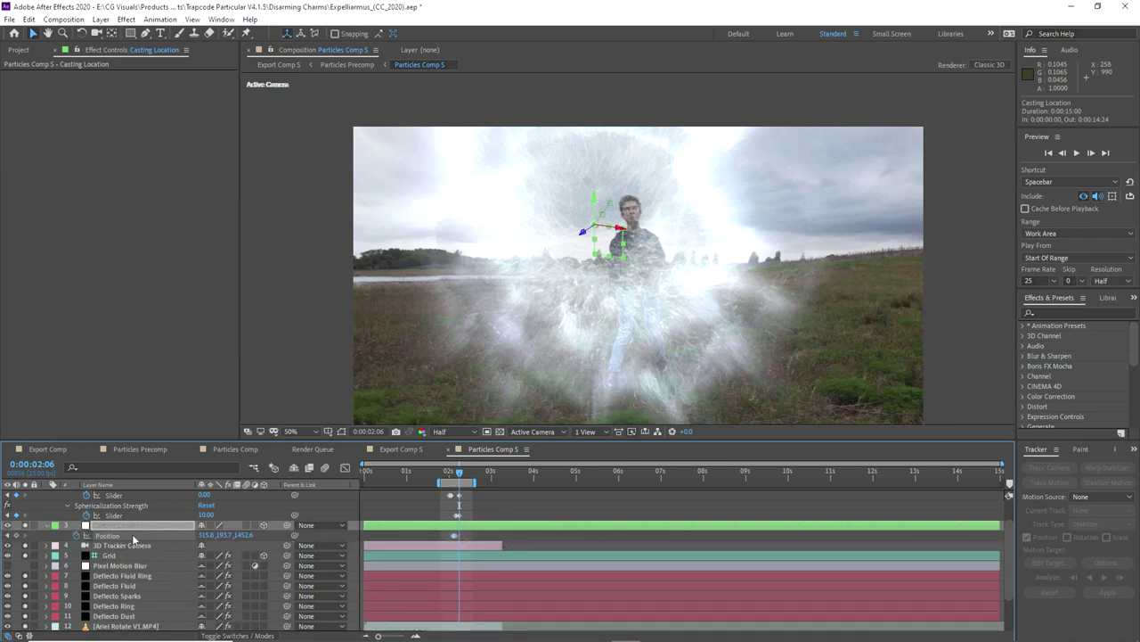
pyautogui.click(111, 556)
pyautogui.press('p')
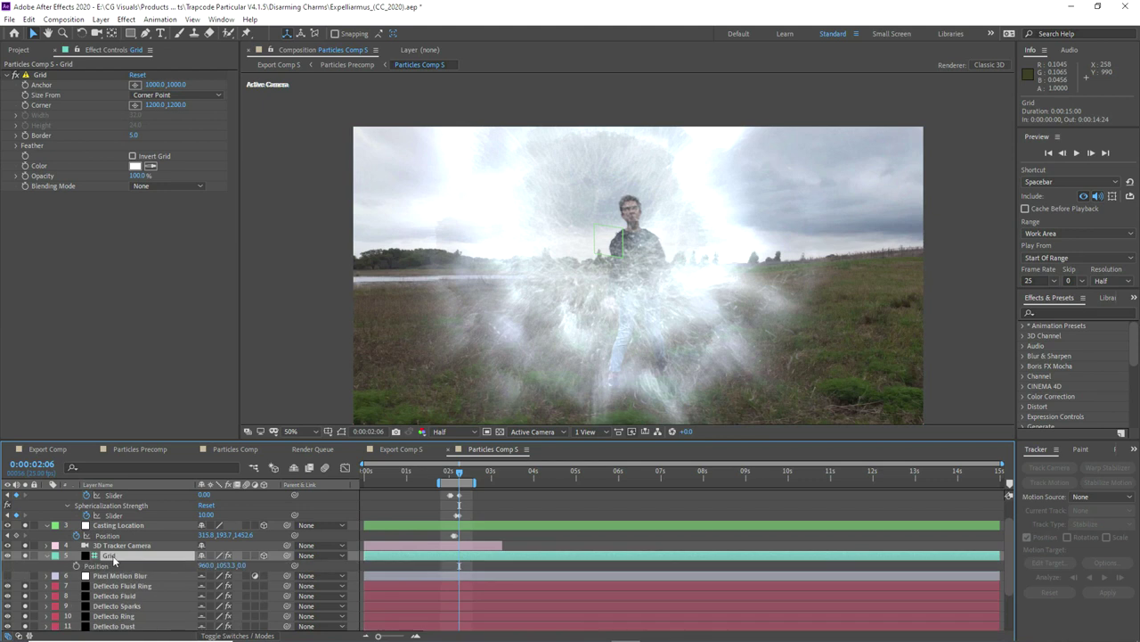
pyautogui.hotkey('ctrl', 'v')
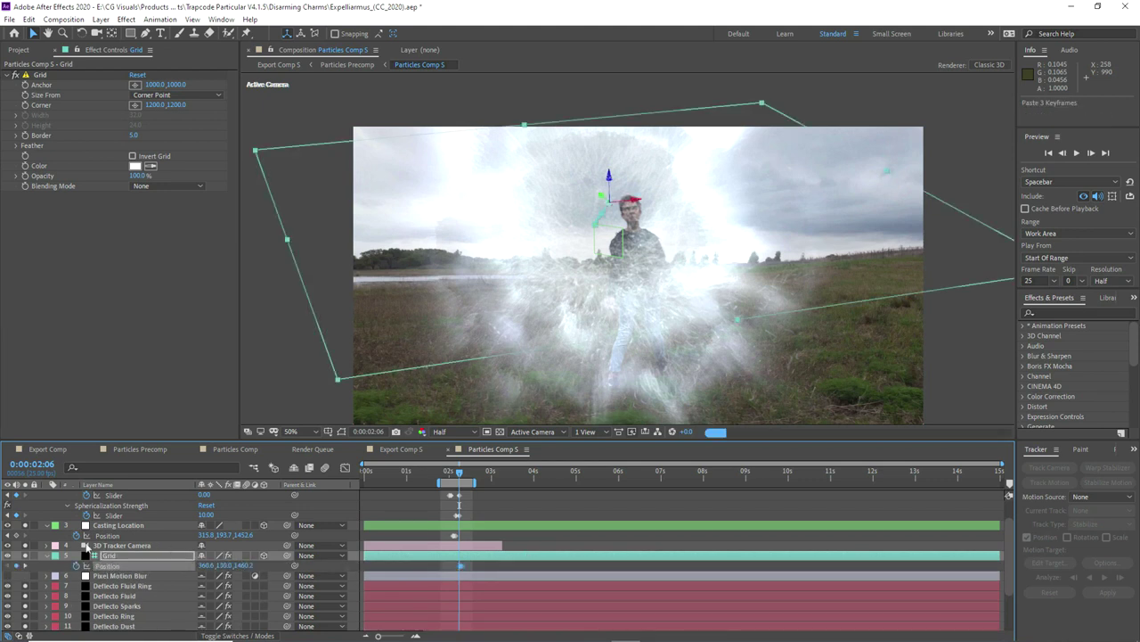
# - Lower the Grid layer to about 368.6, 760.0, 1460.2 and tilt its X Orientation to about 258° to match the ground
pyautogui.moveTo(605, 189); pyautogui.dragTo(611, 406)
pyautogui.press('r')
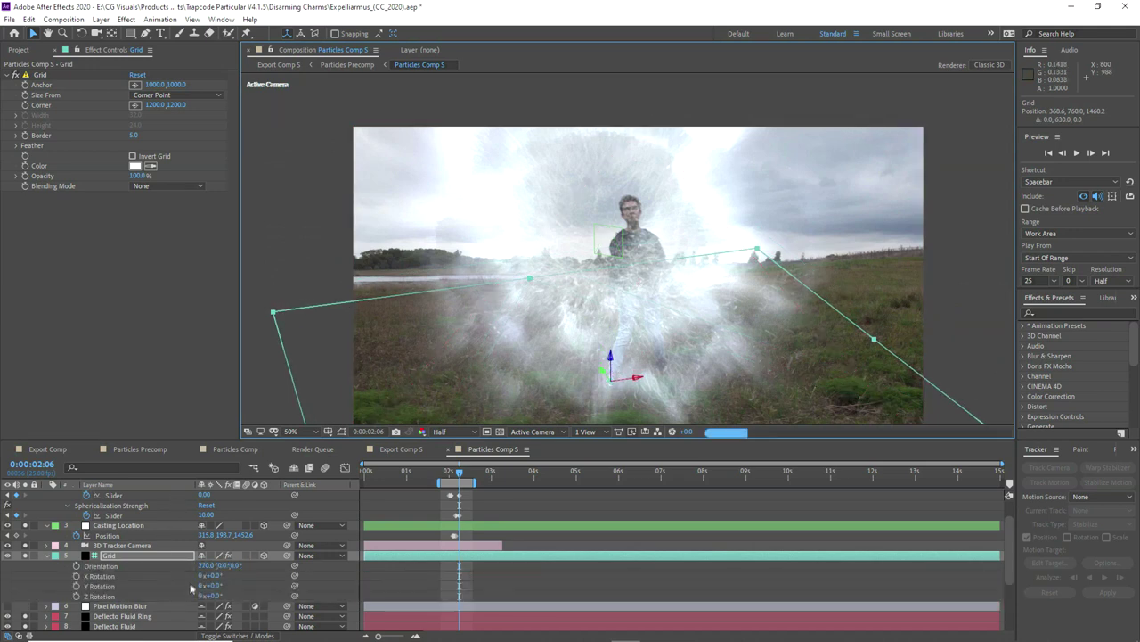
pyautogui.moveTo(207, 568); pyautogui.dragTo(197, 568)
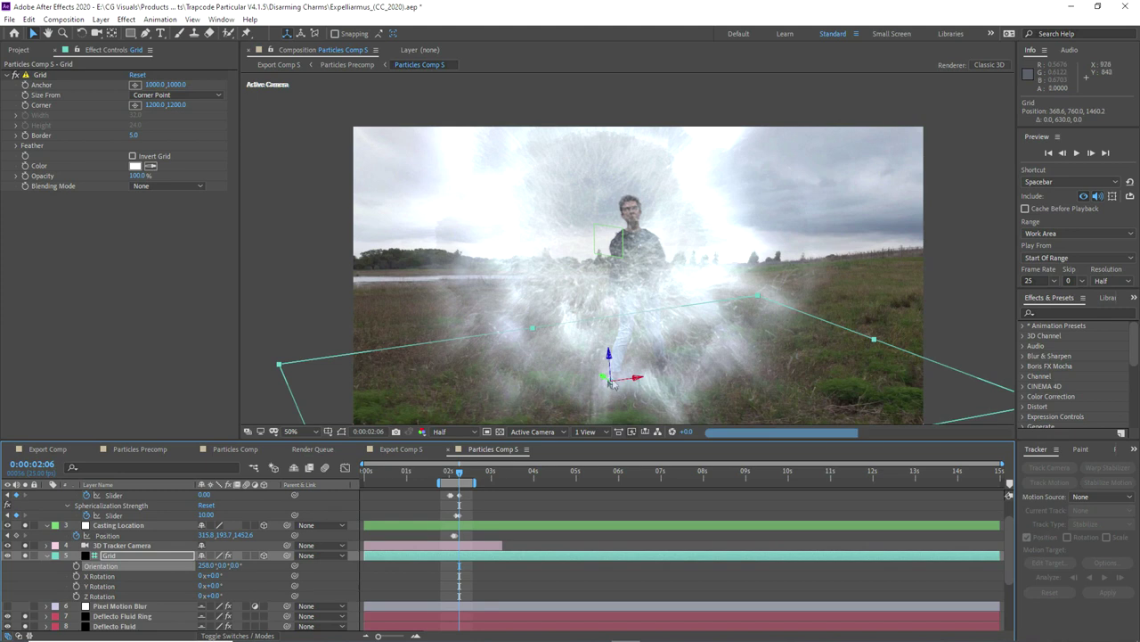
# - Lower the Grid layer further onto the grass at the actor's feet and play back the shield over the footage
pyautogui.moveTo(609, 354); pyautogui.dragTo(609, 368)
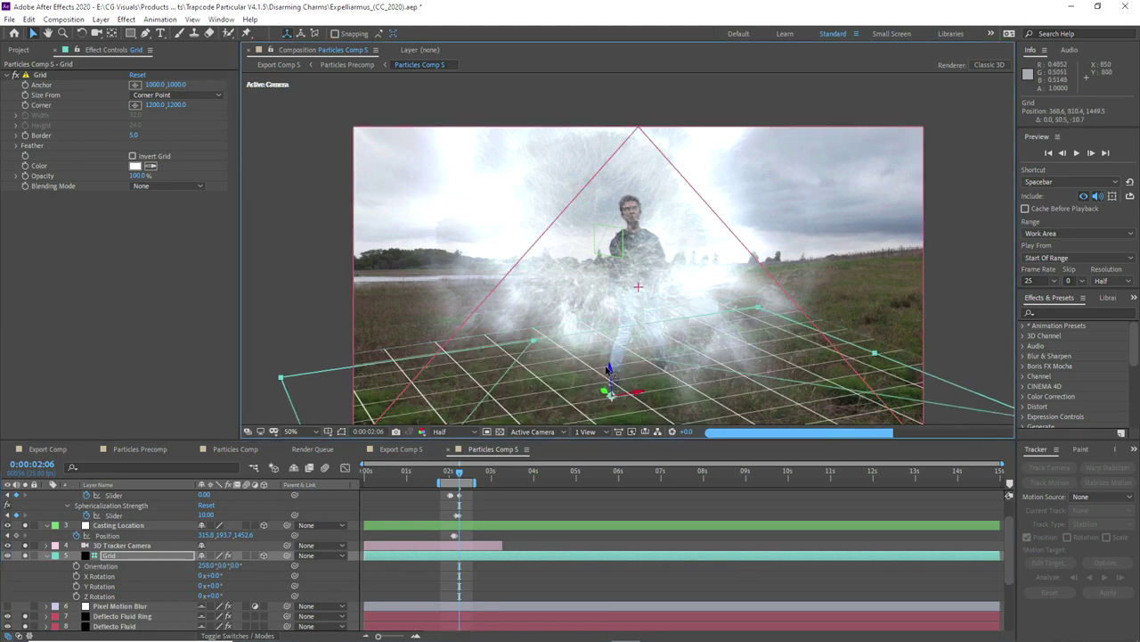
pyautogui.moveTo(608, 368); pyautogui.dragTo(612, 390)
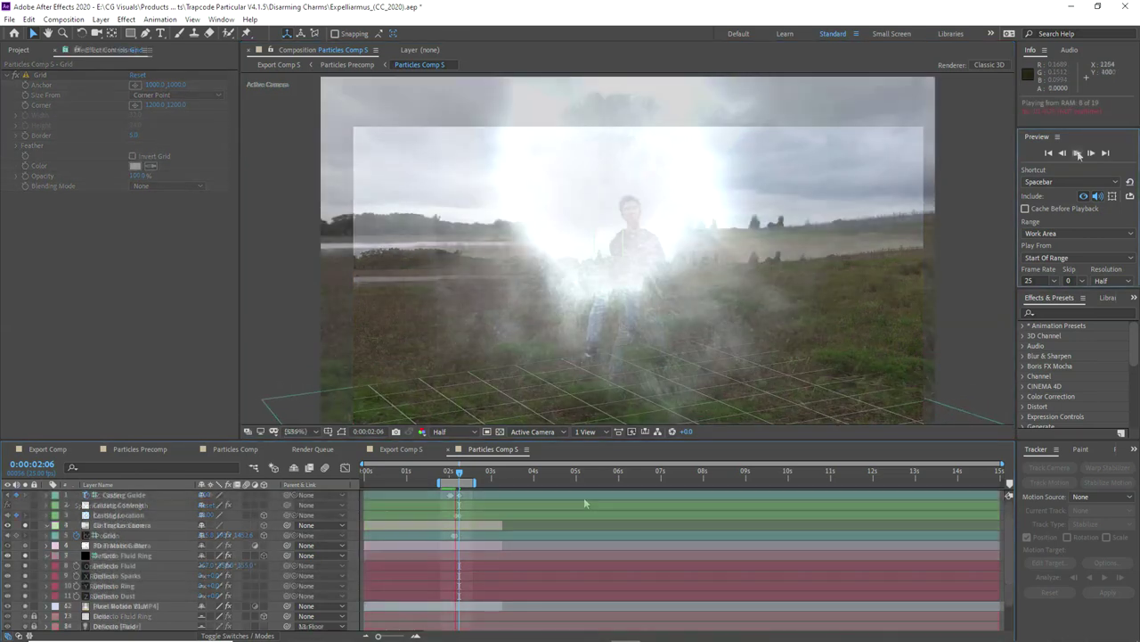
pyautogui.click(1077, 153)
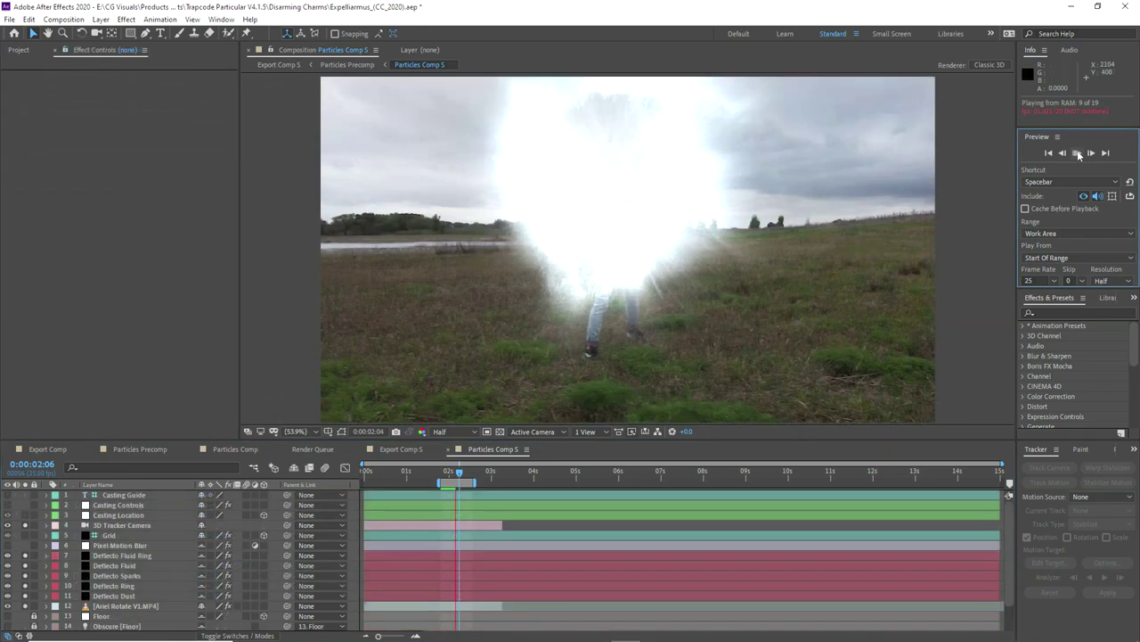
# - Set the Shield Opacity in Casting Controls to 50 and play back the burst
pyautogui.click(116, 505)
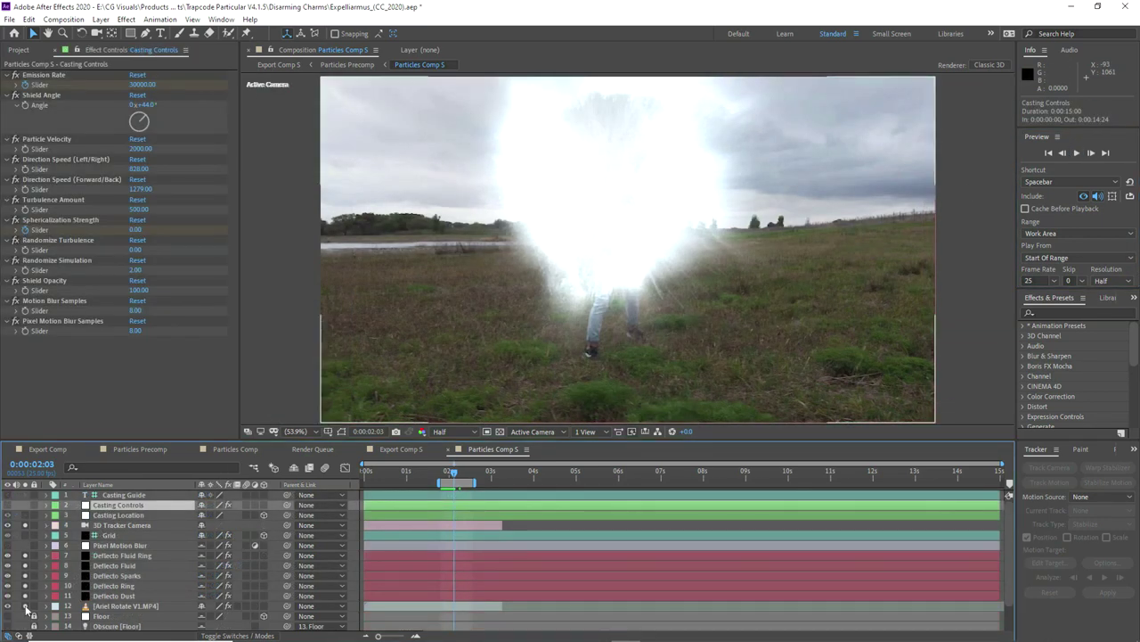
pyautogui.click(26, 608)
pyautogui.click(26, 608)
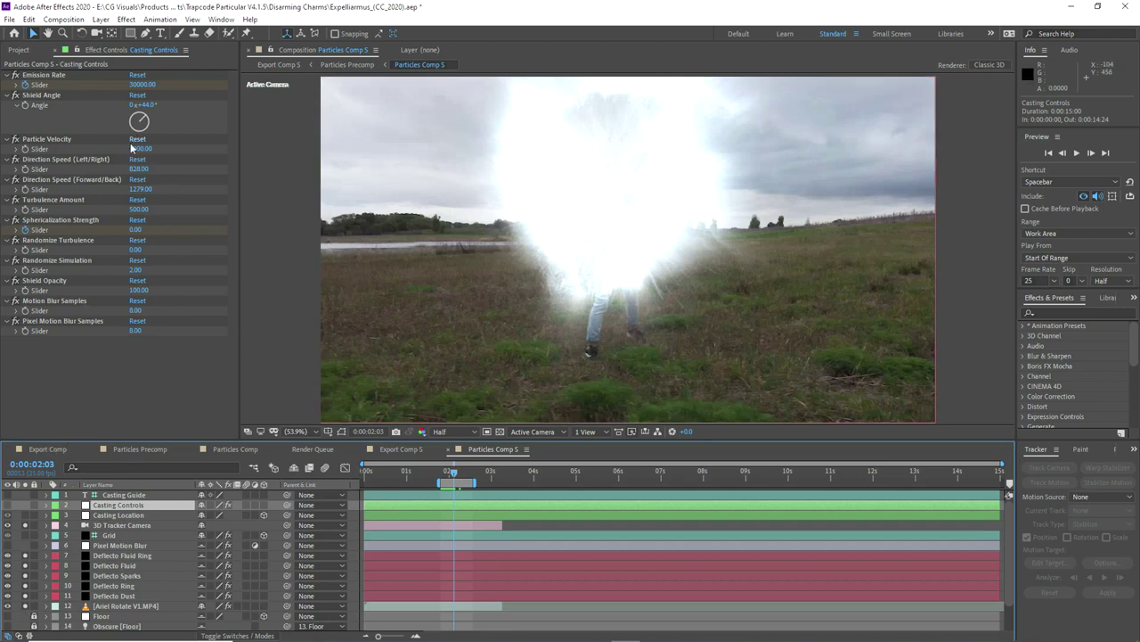
pyautogui.click(137, 291)
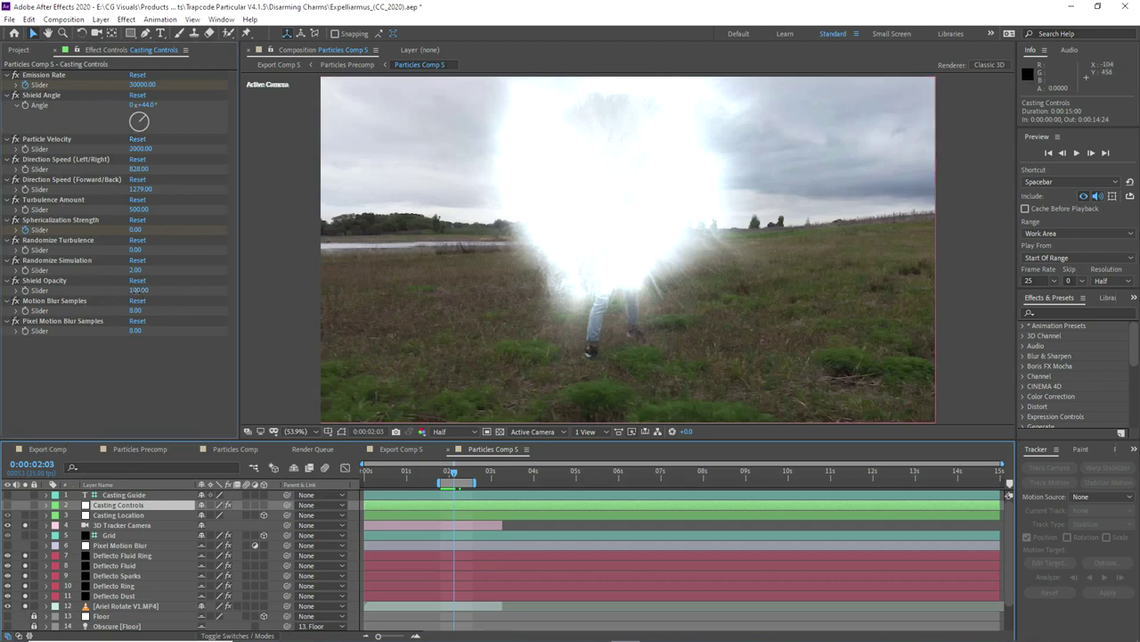
pyautogui.write('50')
pyautogui.press('Return')
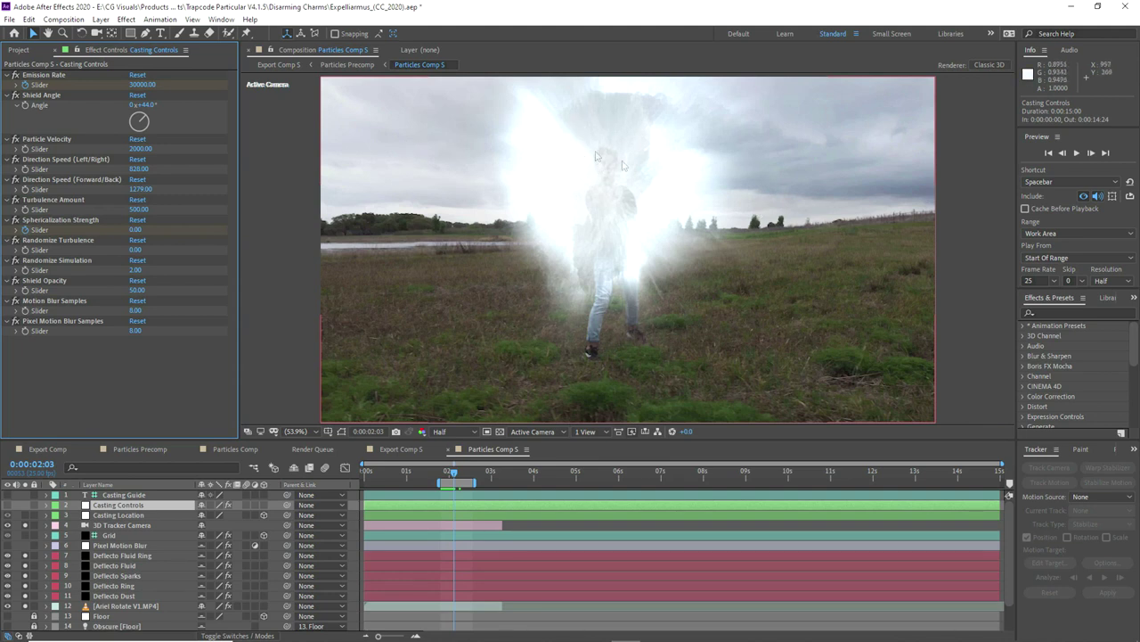
pyautogui.click(1078, 153)
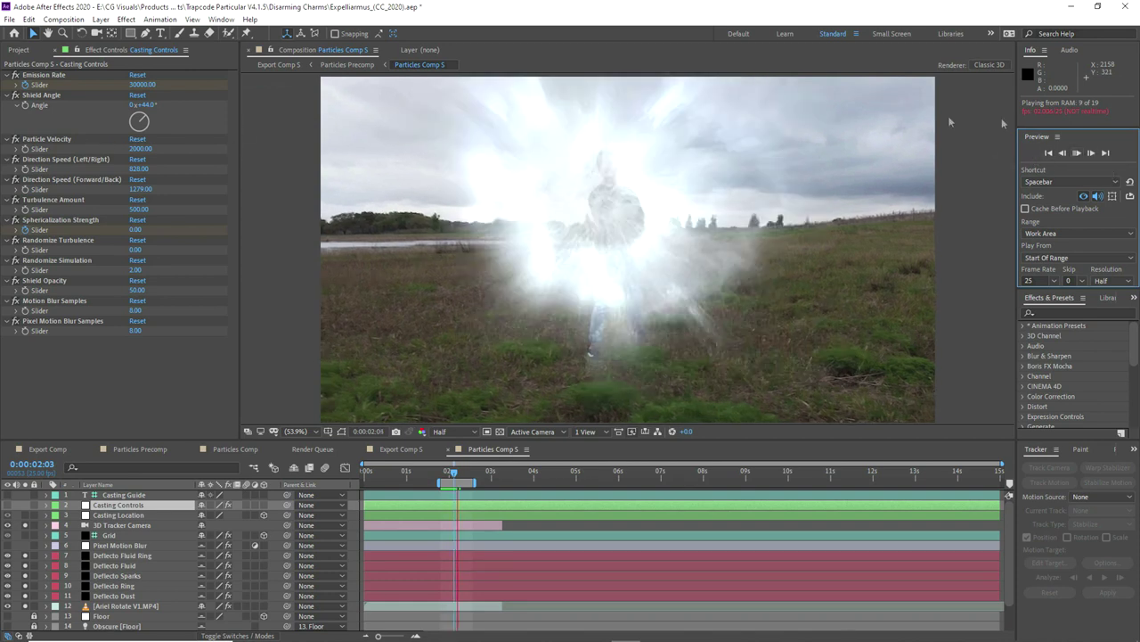
pyautogui.click(1077, 154)
# - Set the Particle Velocity in Casting Controls to 1500 and preview the burst up to 0:00:02:06
pyautogui.click(140, 149)
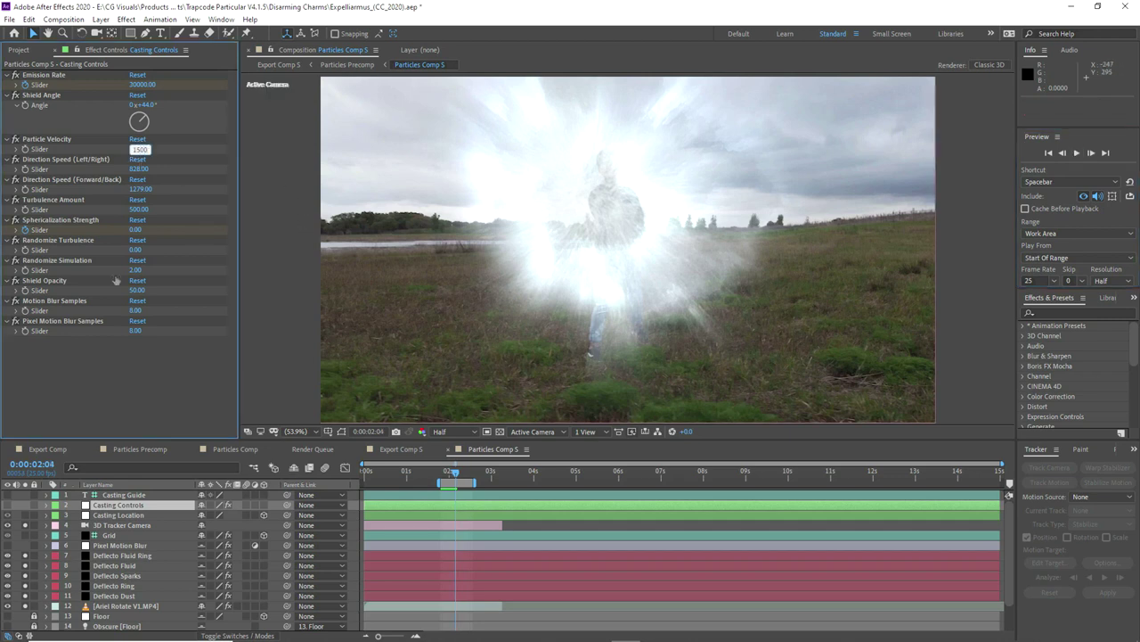
pyautogui.press('Return')
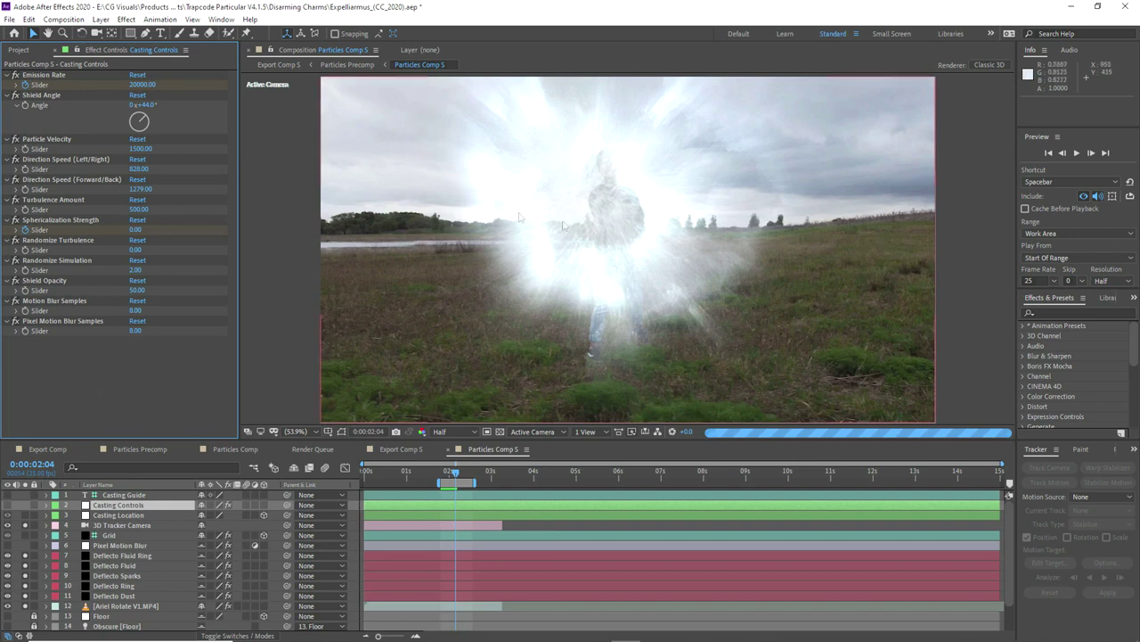
pyautogui.click(1077, 154)
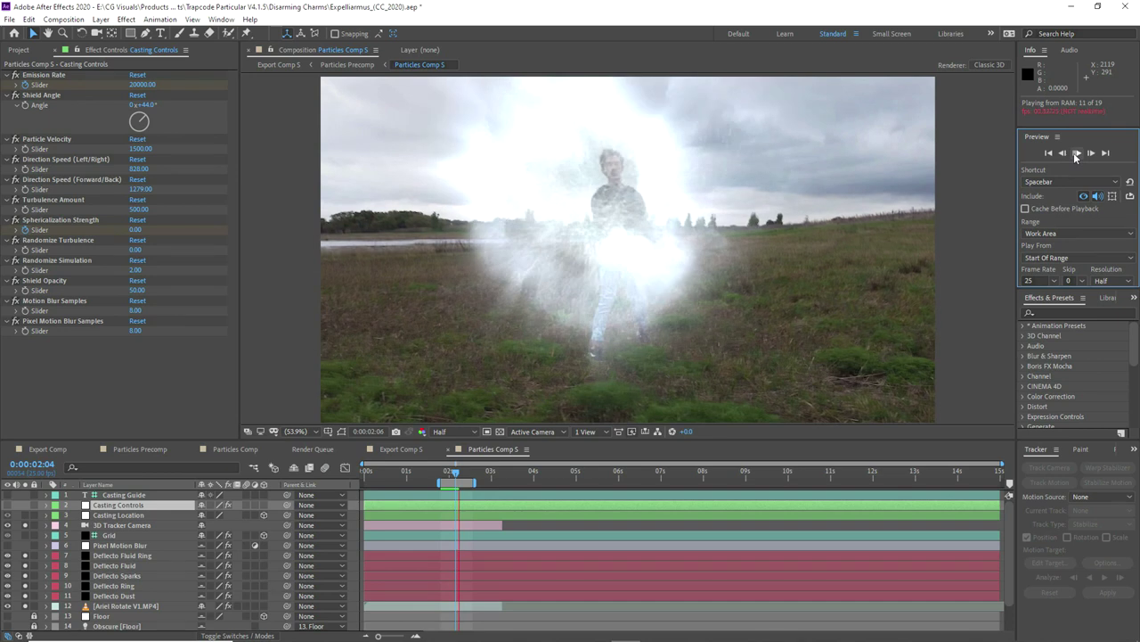
pyautogui.moveTo(436, 473); pyautogui.dragTo(459, 473)
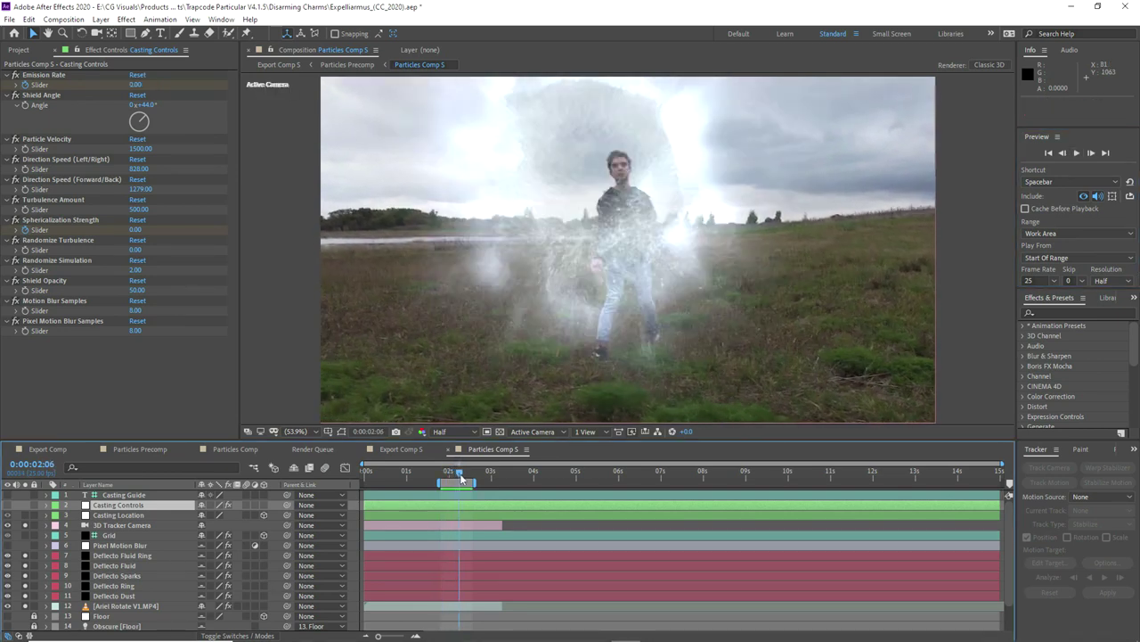
# - Unsolo Deflecto Fluid Ring, Deflecto Fluid and Deflecto Dust, leaving Deflecto Sparks and Deflecto Ring soloed with the footage
pyautogui.click(507, 191)
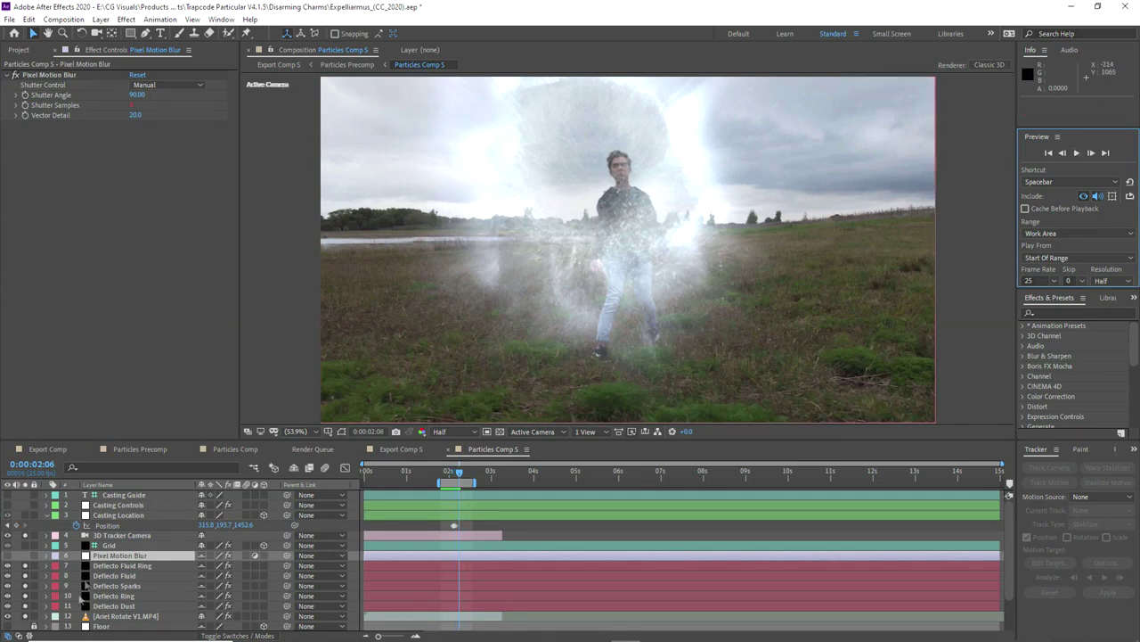
pyautogui.click(25, 567)
pyautogui.click(25, 587)
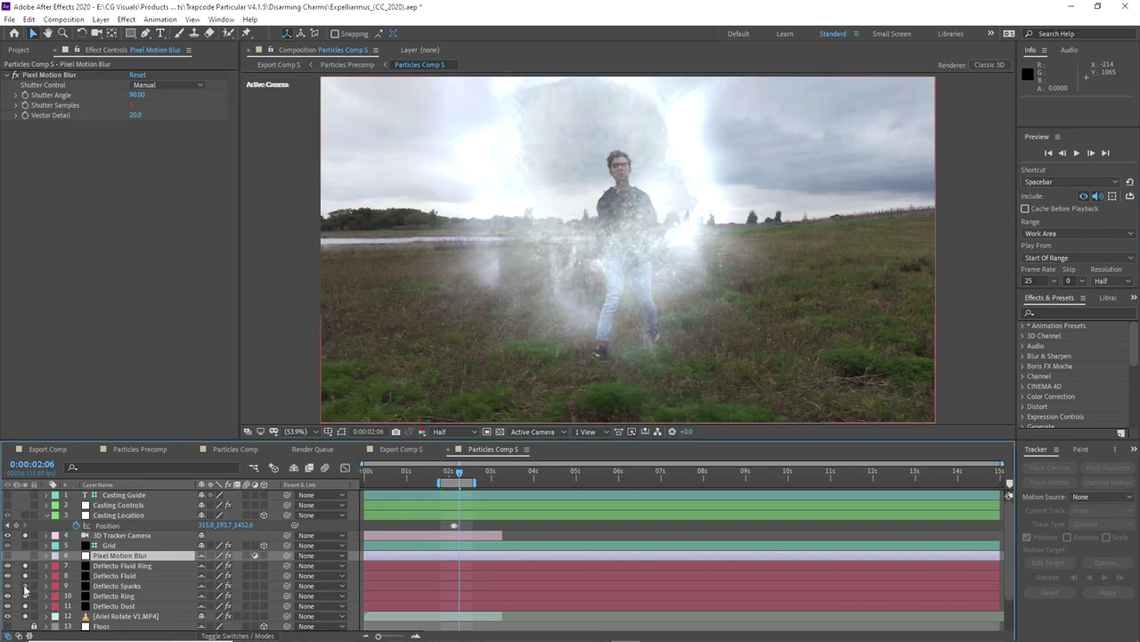
pyautogui.click(26, 576)
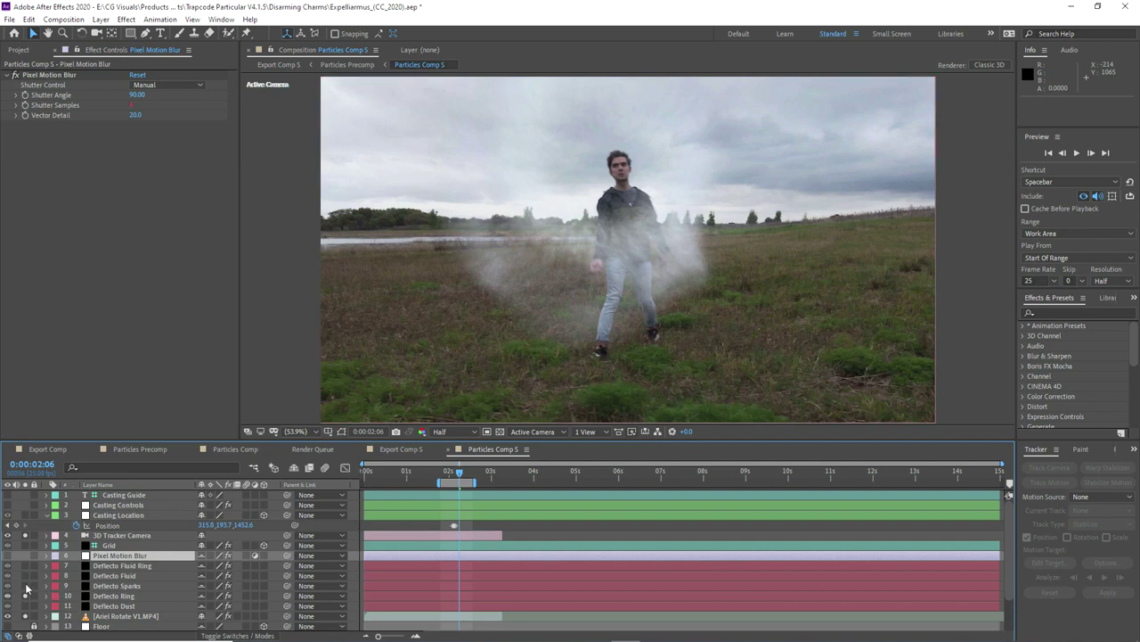
pyautogui.click(26, 587)
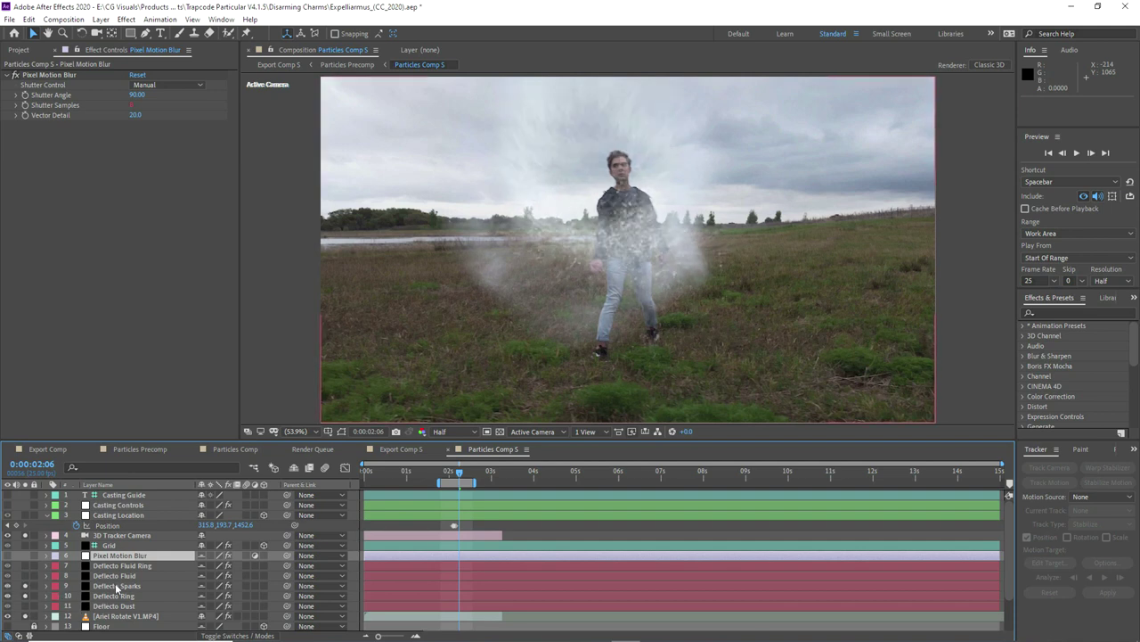
# - In Casting Controls, set Direction Speed (Left/Right) to about 1043 and Direction Speed (Forward/Back) to about 719
pyautogui.click(116, 505)
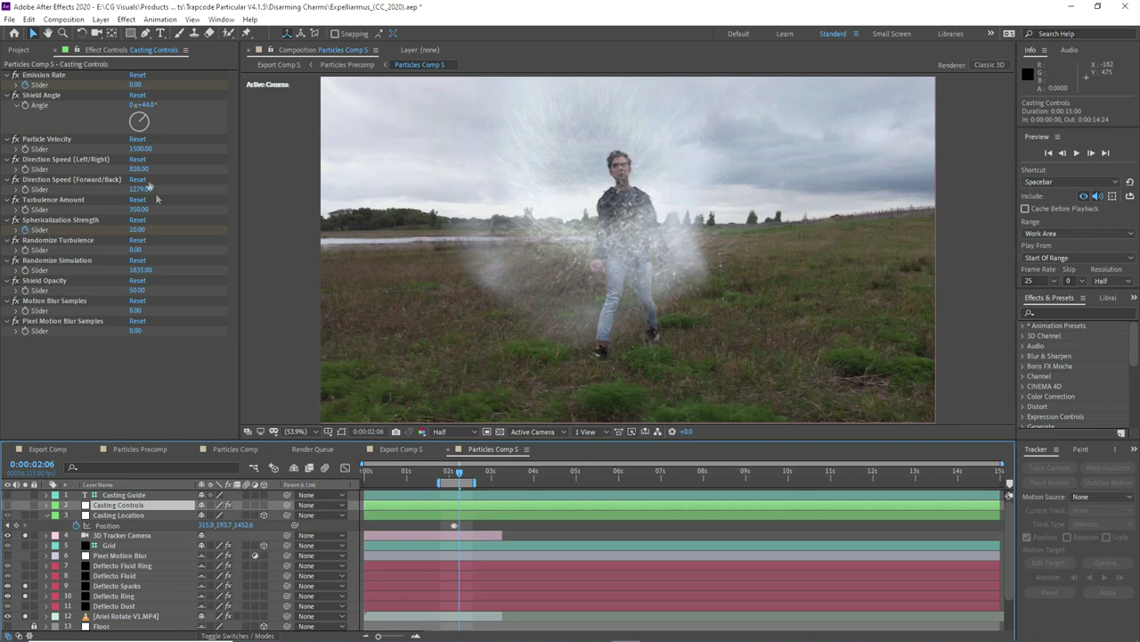
pyautogui.moveTo(138, 168)
pyautogui.mouseDown()
pyautogui.moveTo(182, 170)
pyautogui.moveTo(141, 174)
pyautogui.mouseUp()
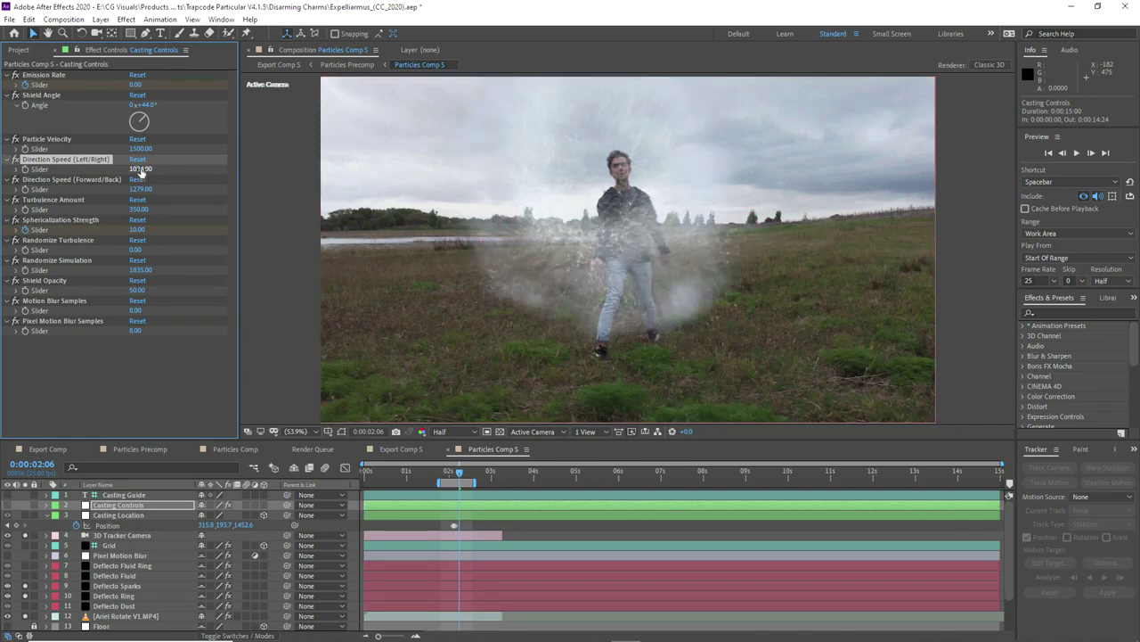
pyautogui.moveTo(141, 169); pyautogui.dragTo(147, 169)
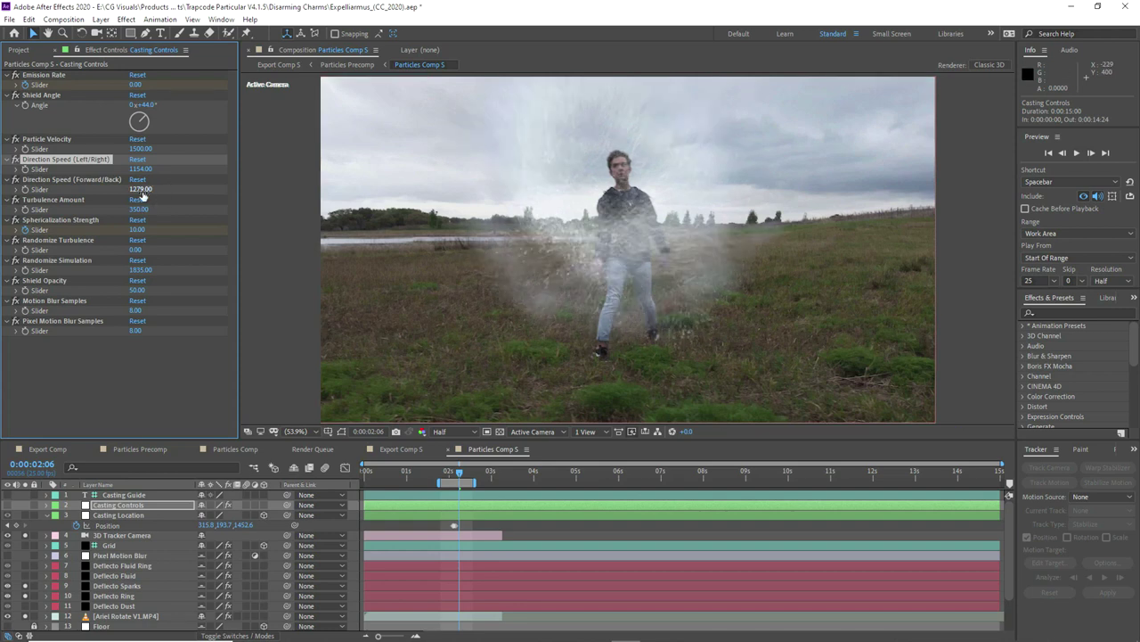
pyautogui.moveTo(141, 190); pyautogui.dragTo(140, 193)
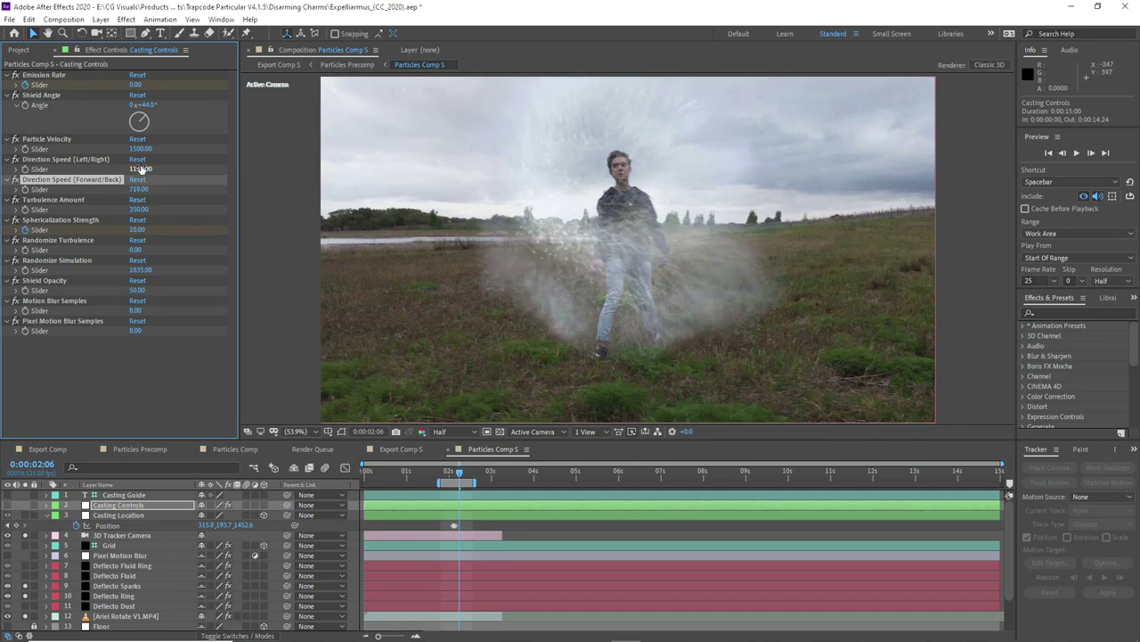
pyautogui.moveTo(140, 168); pyautogui.dragTo(131, 169)
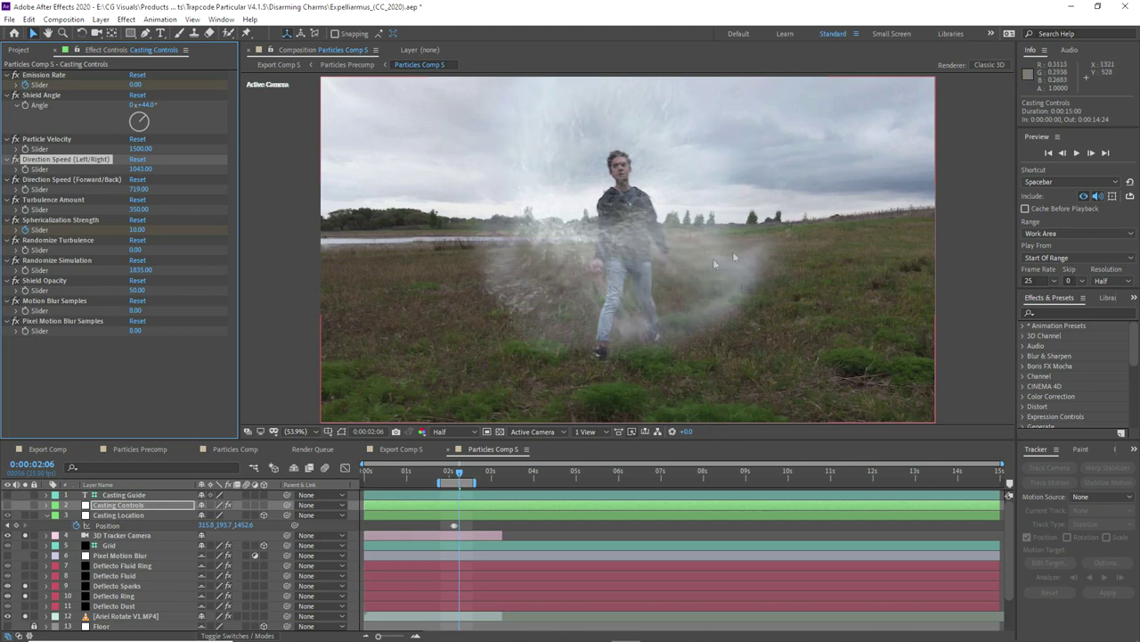
# - Solo Deflecto Fluid Ring, Deflecto Fluid and Deflecto Dust again and play back the complete shield burst
pyautogui.click(1076, 152)
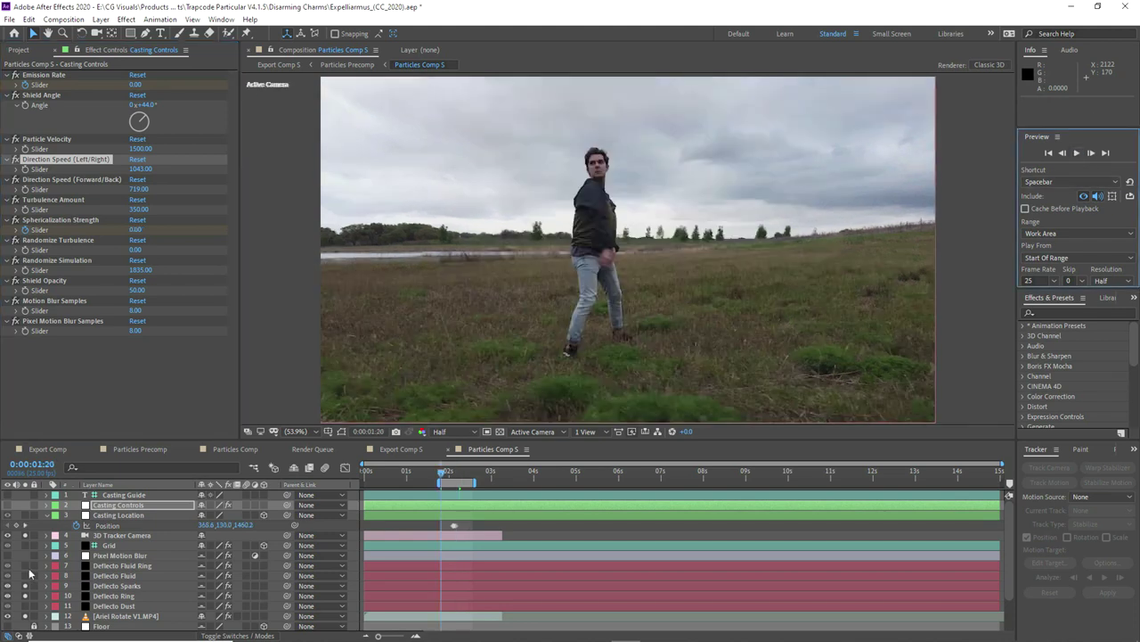
pyautogui.click(29, 574)
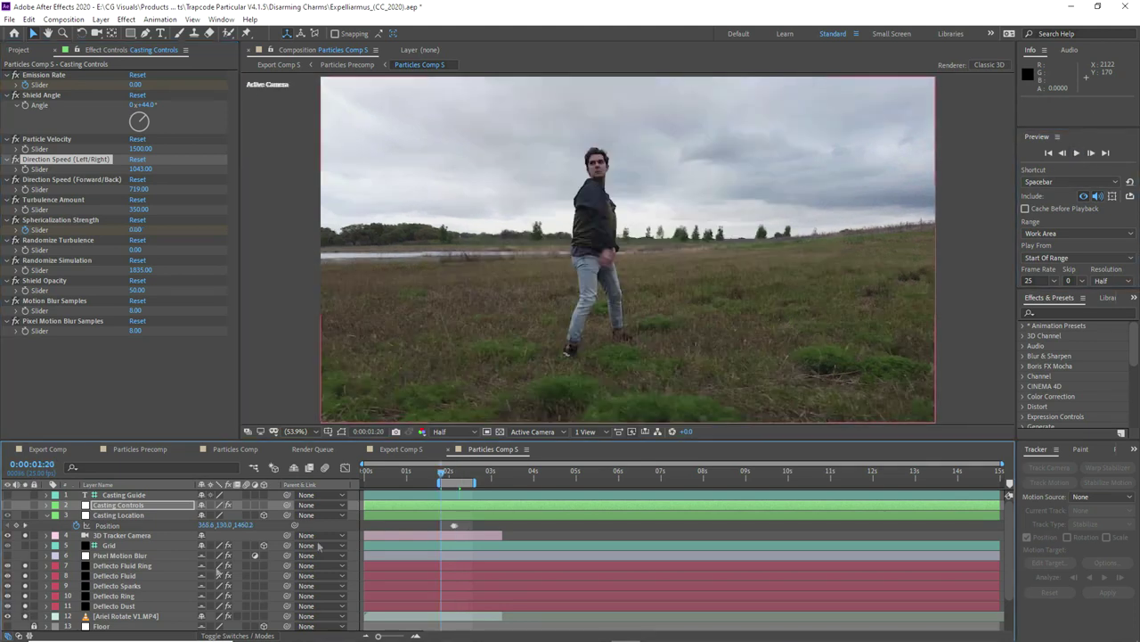
pyautogui.click(1076, 154)
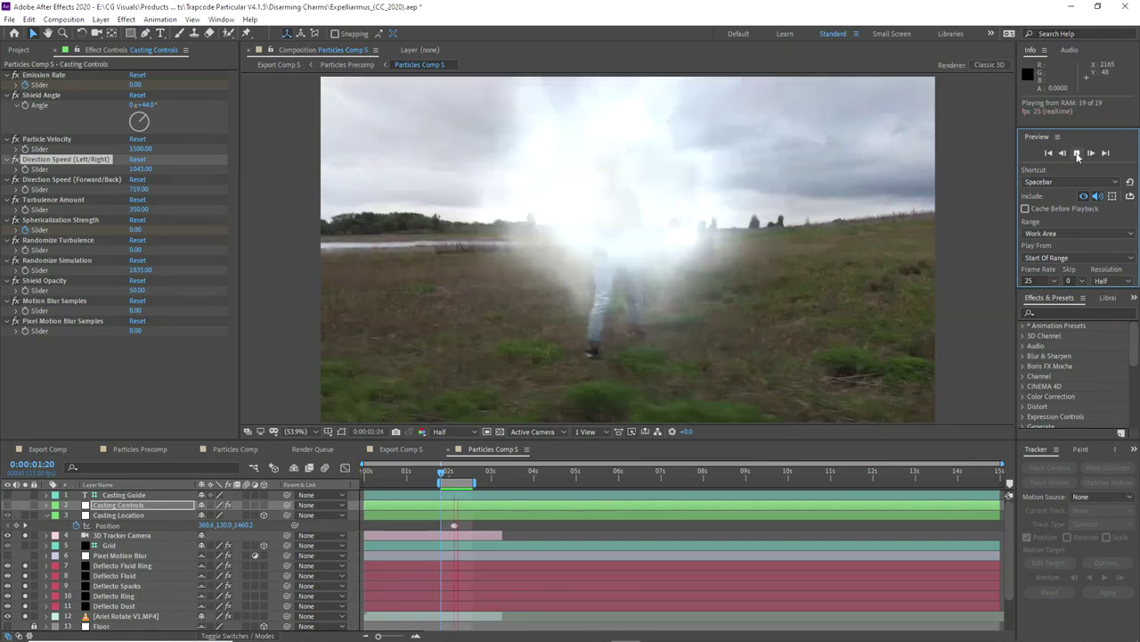
pyautogui.click(1076, 155)
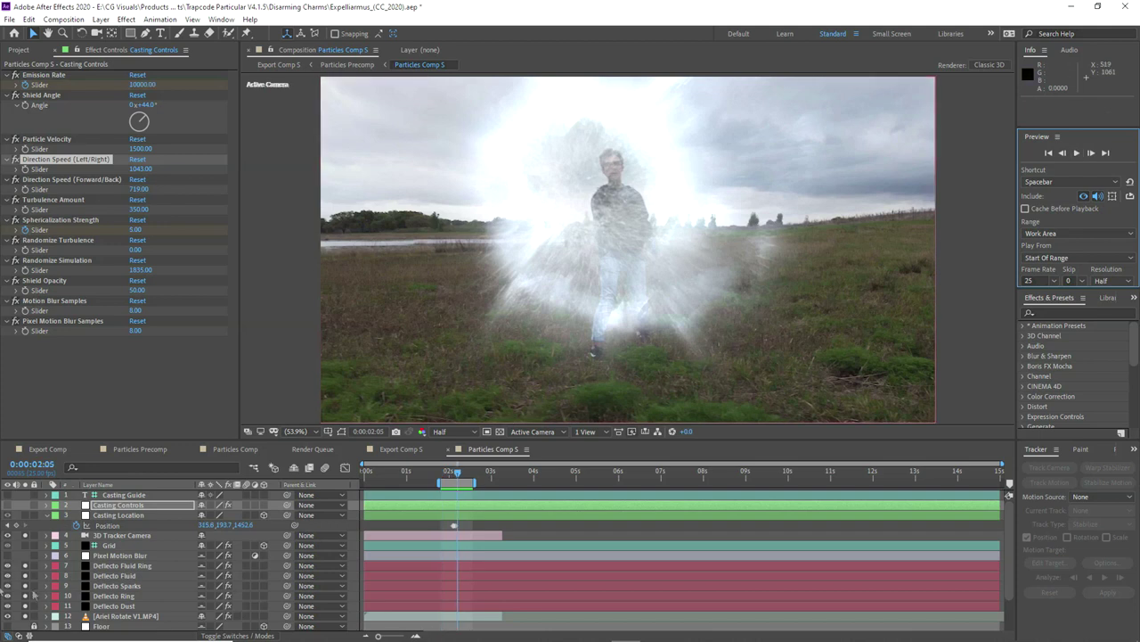
# - Enable and solo Pixel Motion Blur in place of the soloed footage, and extend the work area from 0:00:00:00 to 0:00:03:06
pyautogui.click(98, 555)
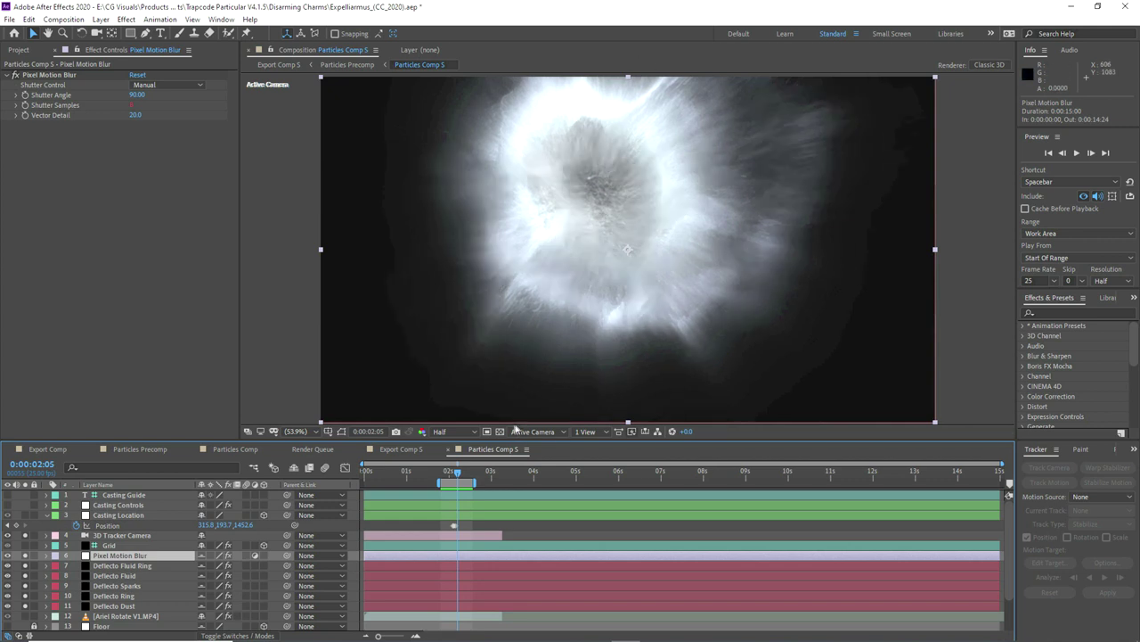
pyautogui.moveTo(435, 481); pyautogui.dragTo(365, 481)
pyautogui.moveTo(475, 481); pyautogui.dragTo(504, 481)
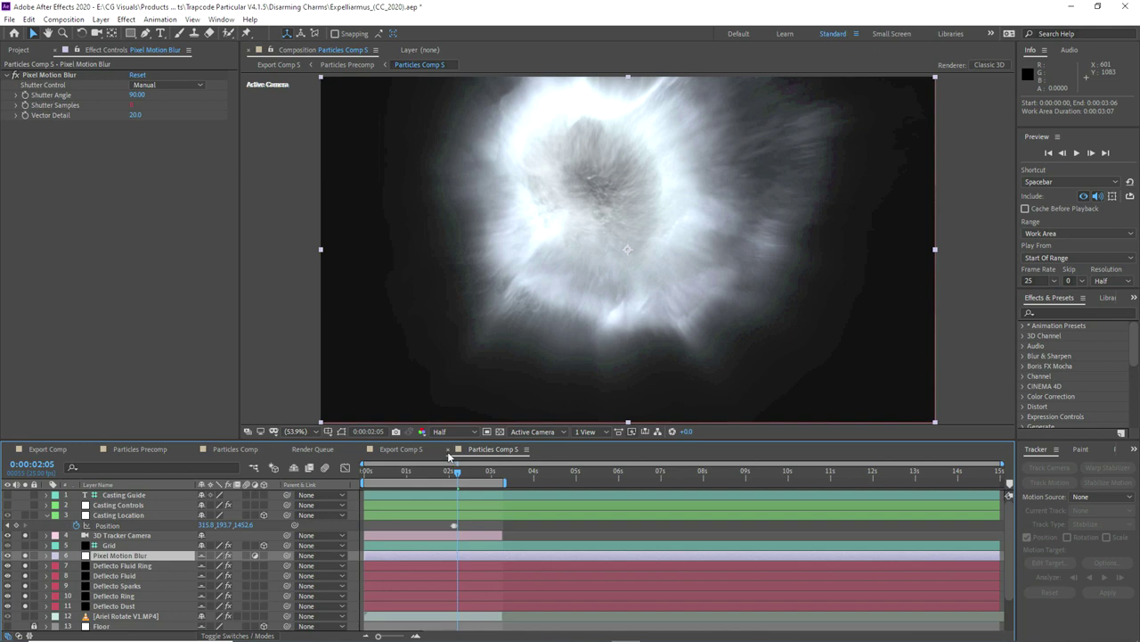
# - Copy the Ariel Rotate V1.MP4 layer from Export Comp into Export Comp S, between the Guide Layer and Gothic_Room_02.jpg
pyautogui.click(448, 448)
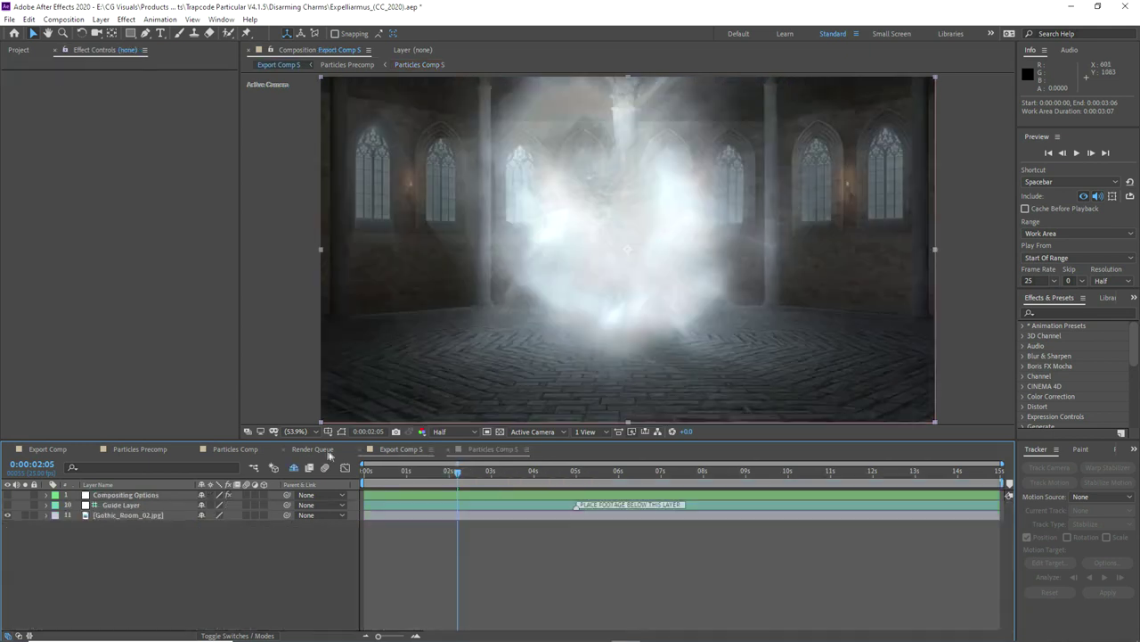
pyautogui.click(429, 448)
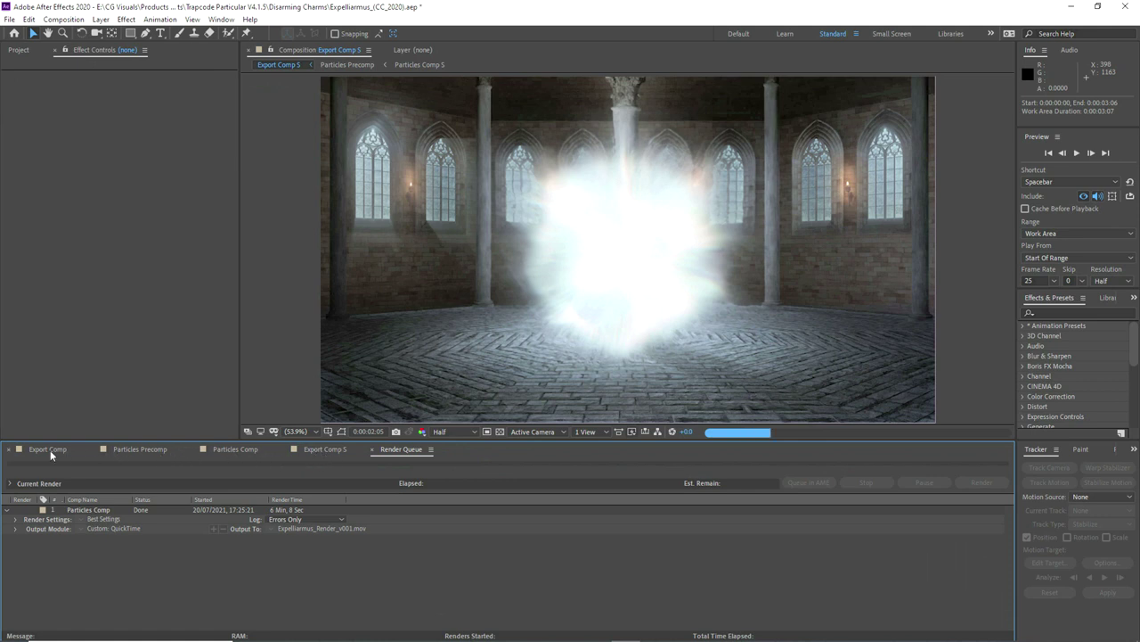
pyautogui.click(81, 448)
pyautogui.click(99, 556)
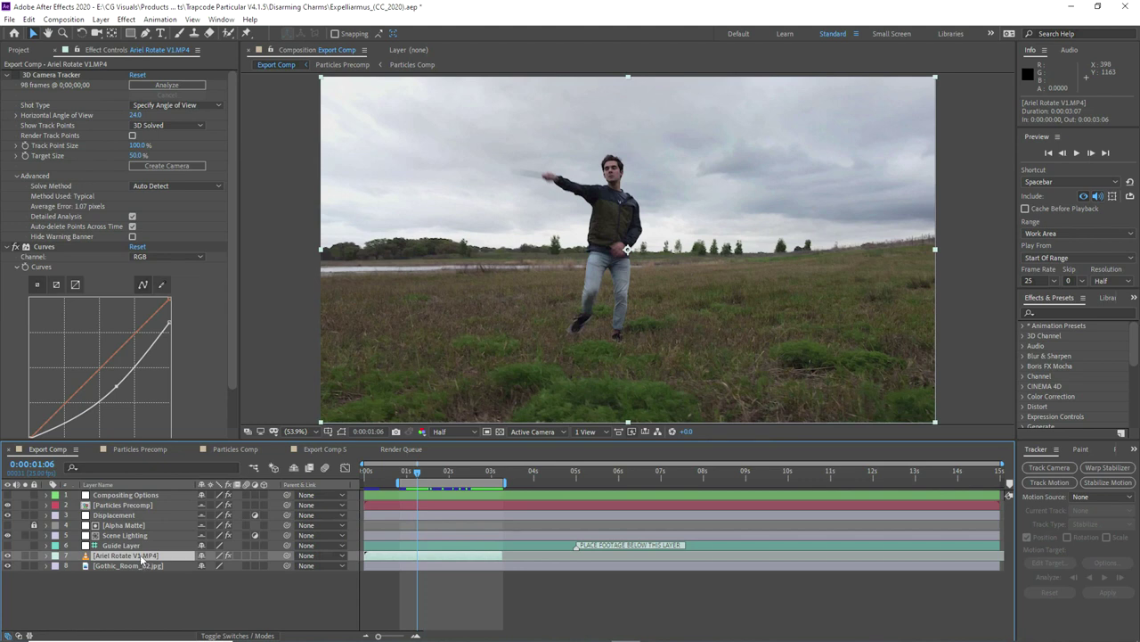
pyautogui.hotkey('ctrl', 'c')
pyautogui.click(325, 449)
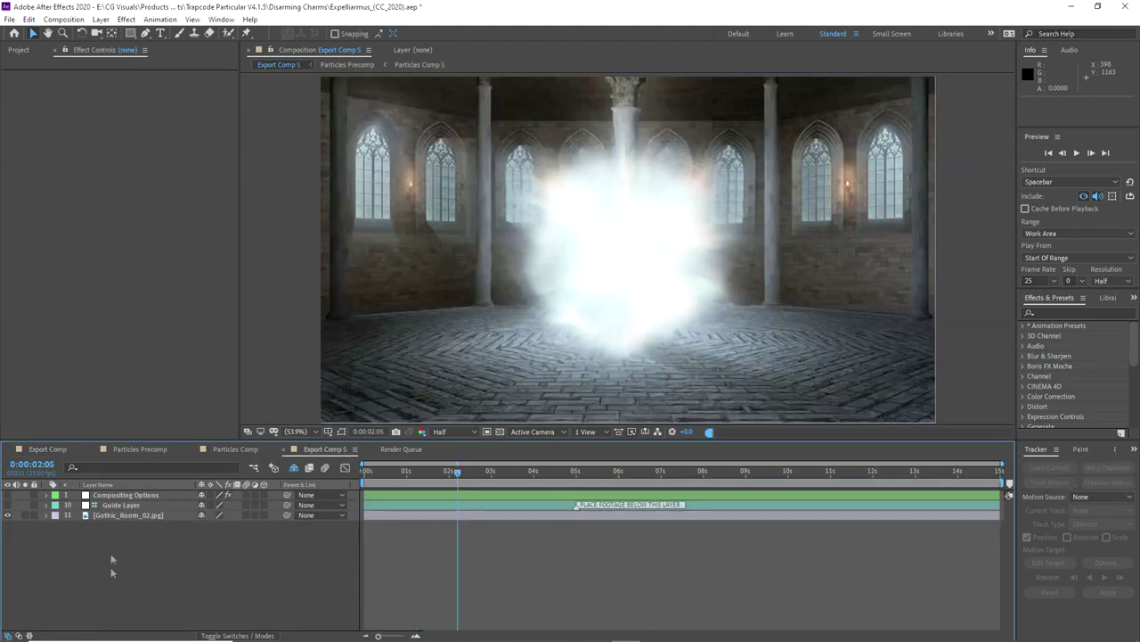
pyautogui.hotkey('ctrl', 'v')
pyautogui.moveTo(111, 514); pyautogui.dragTo(113, 525)
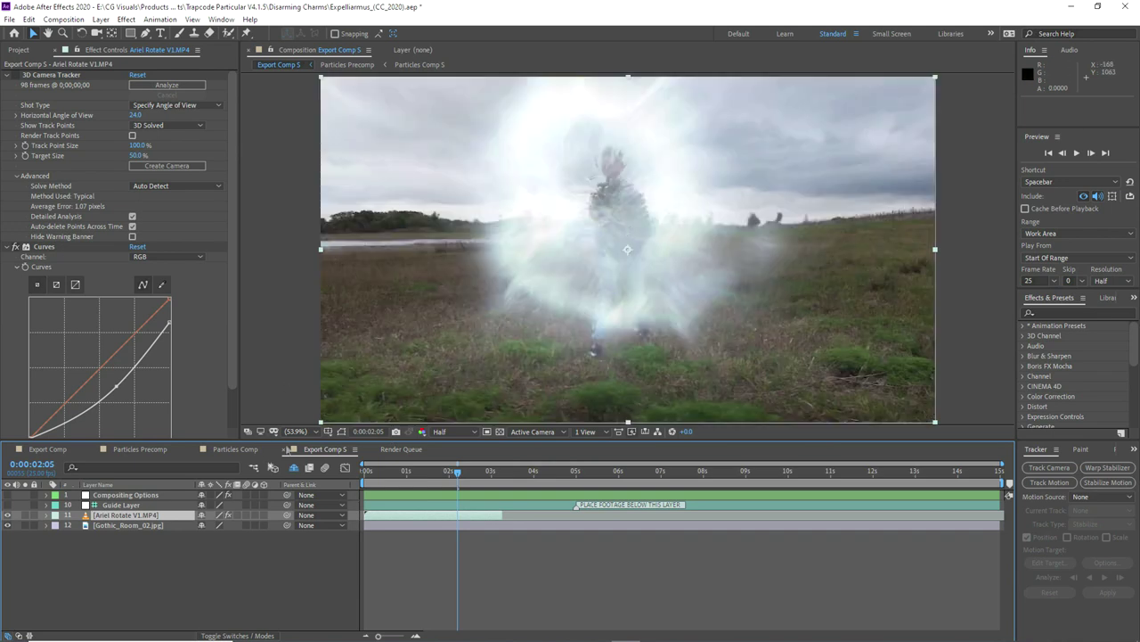
# - In the Compositing Options of Export Comp S, set Environment Light Distance to -273
pyautogui.click(107, 495)
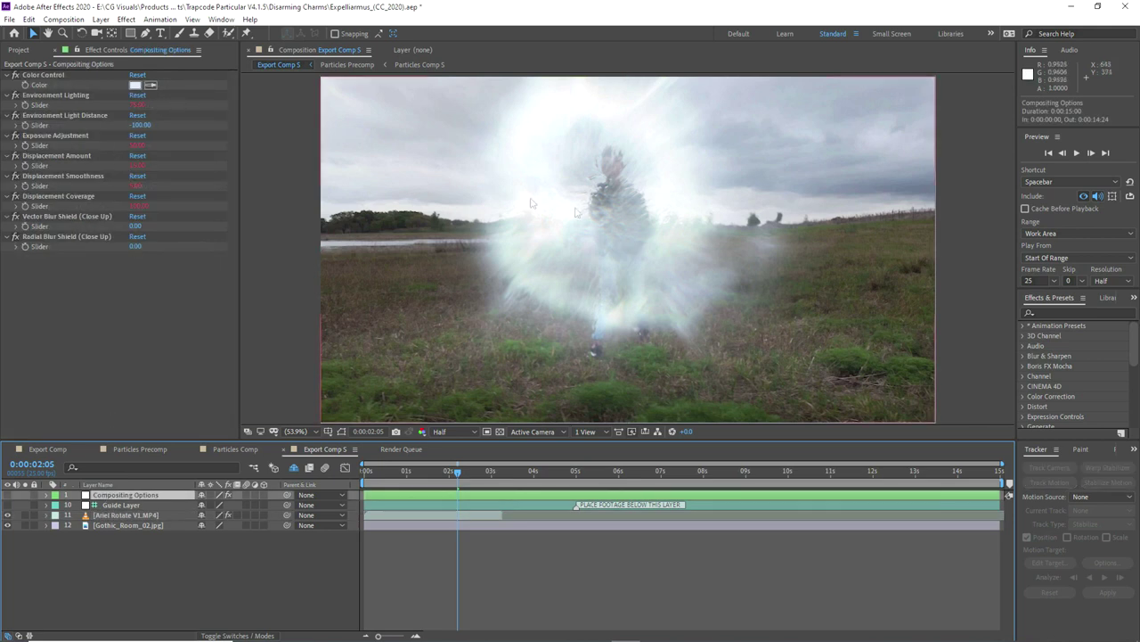
pyautogui.scroll(3, 591, 188)
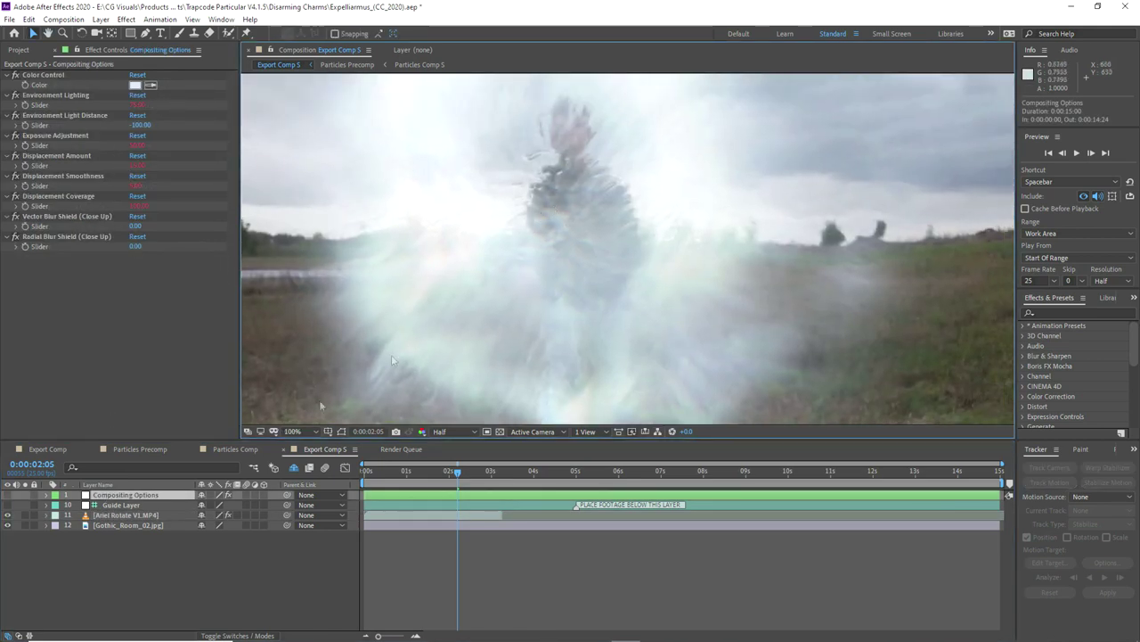
pyautogui.click(304, 433)
pyautogui.click(312, 222)
pyautogui.moveTo(140, 125); pyautogui.dragTo(107, 126)
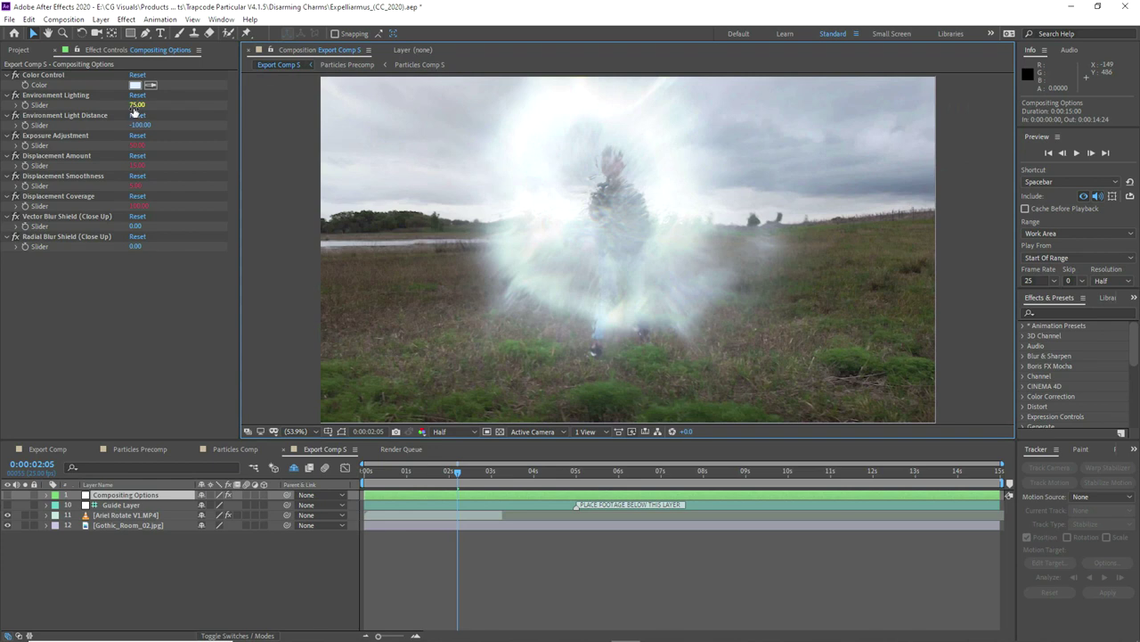
# - Close the Particles Comp S and Particles Precomp timelines, then show Export Comp at 0:00:01:12
pyautogui.click(192, 450)
pyautogui.click(93, 450)
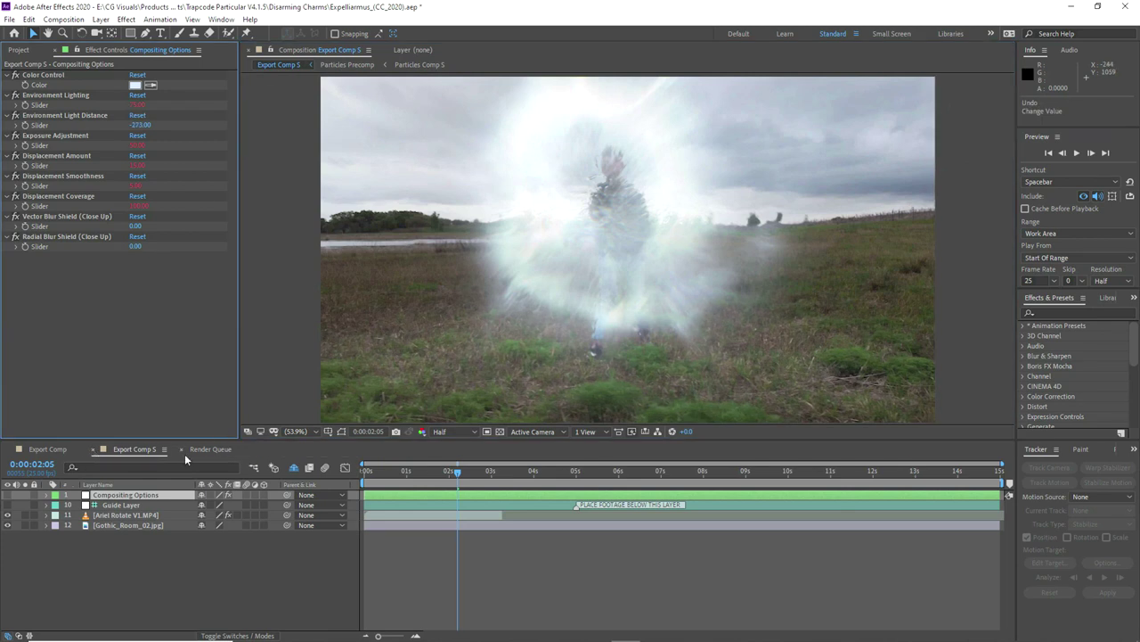
pyautogui.click(46, 449)
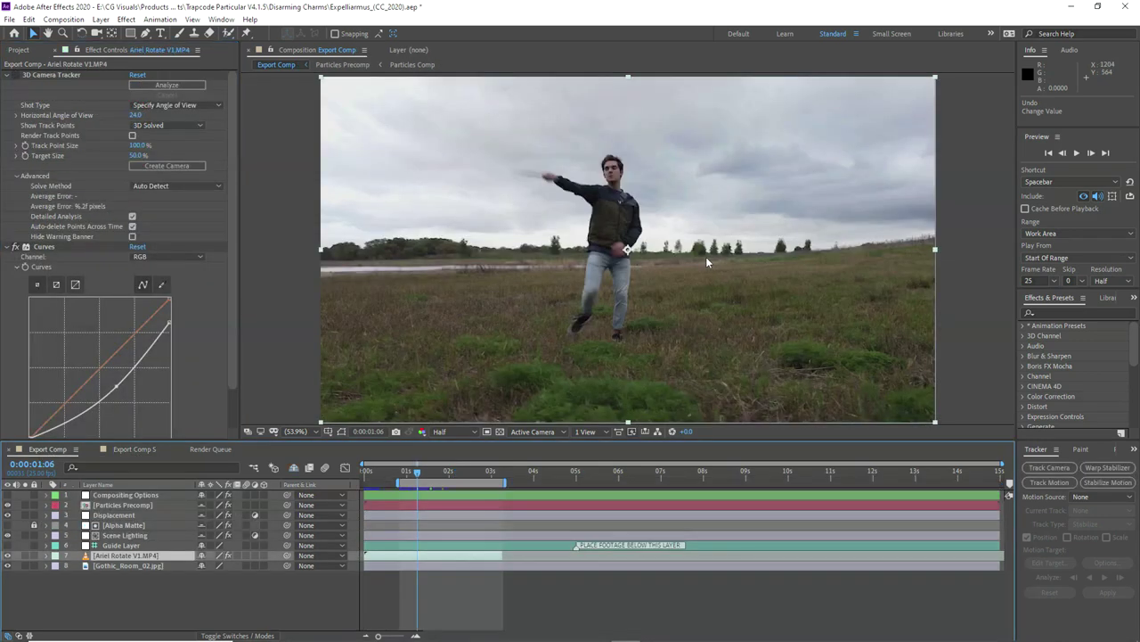
pyautogui.moveTo(418, 475); pyautogui.dragTo(427, 474)
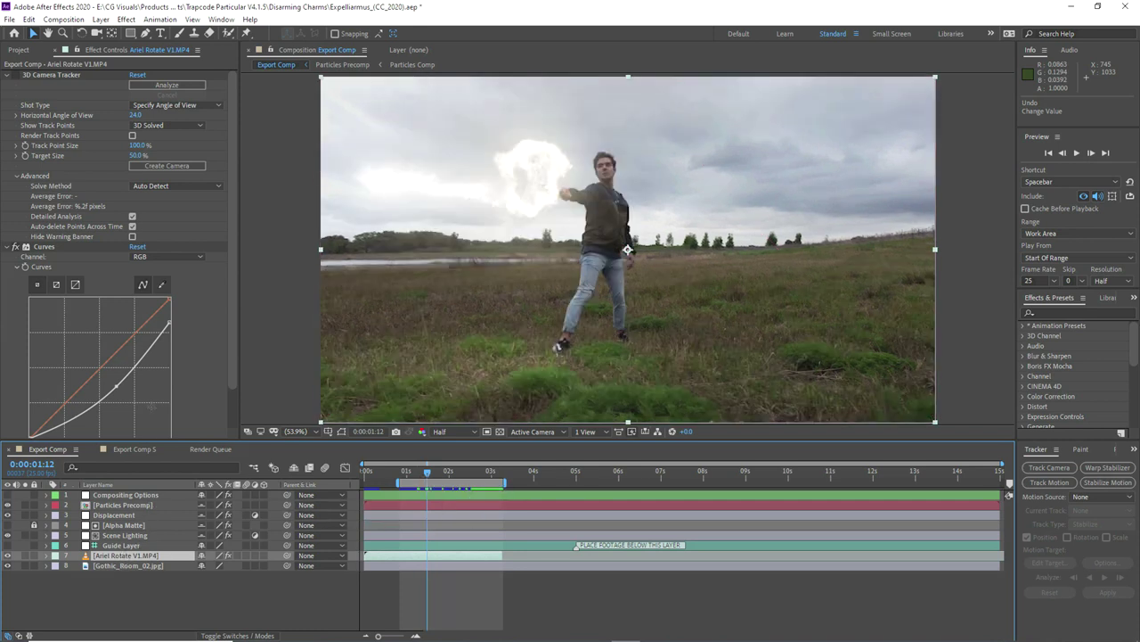
# - Add Export Comp S from the Protego_Deflection comps to Export Comp, between the Guide Layer and Ariel Rotate V1.MP4
pyautogui.click(21, 51)
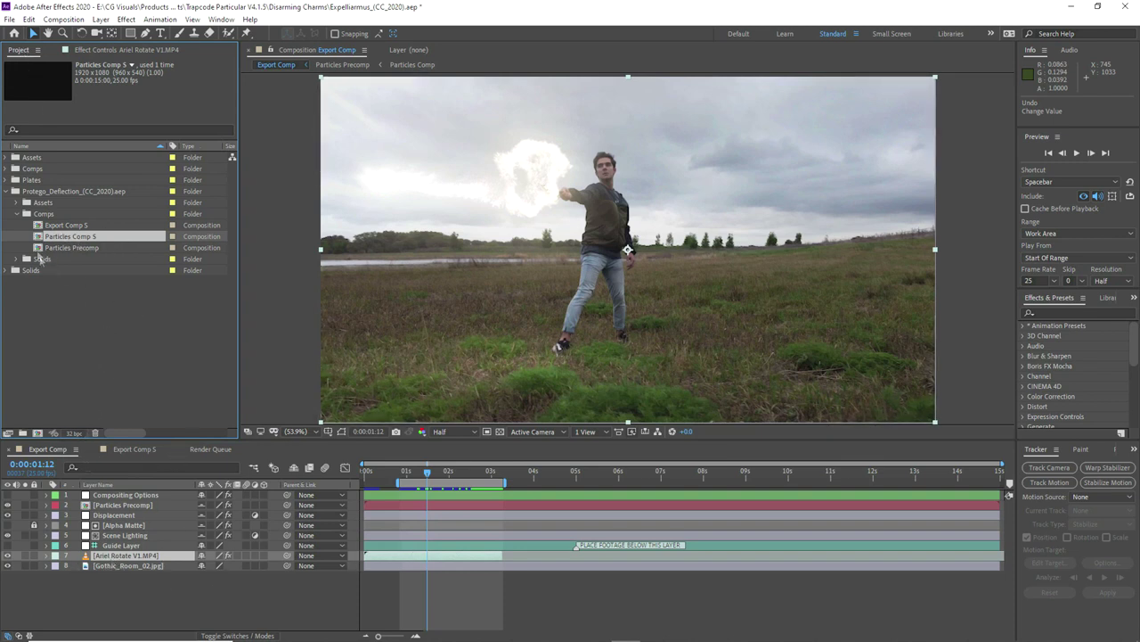
pyautogui.moveTo(55, 229); pyautogui.dragTo(117, 556)
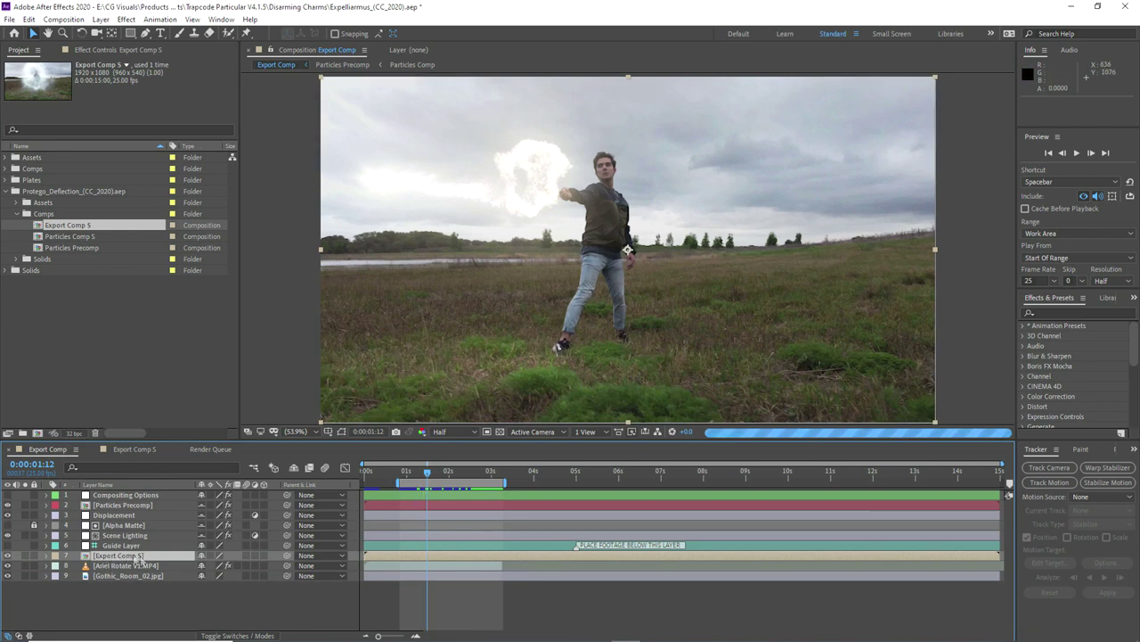
pyautogui.click(434, 476)
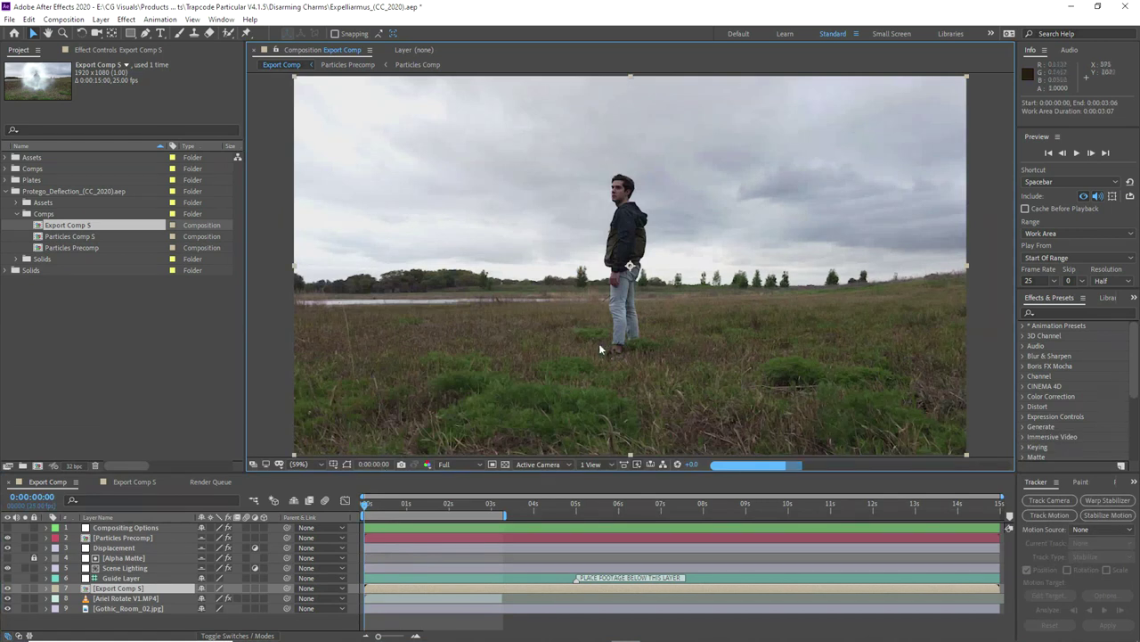
# - Add Export Comp to the Render Queue and remove the finished Particles Comp item
pyautogui.click(64, 19)
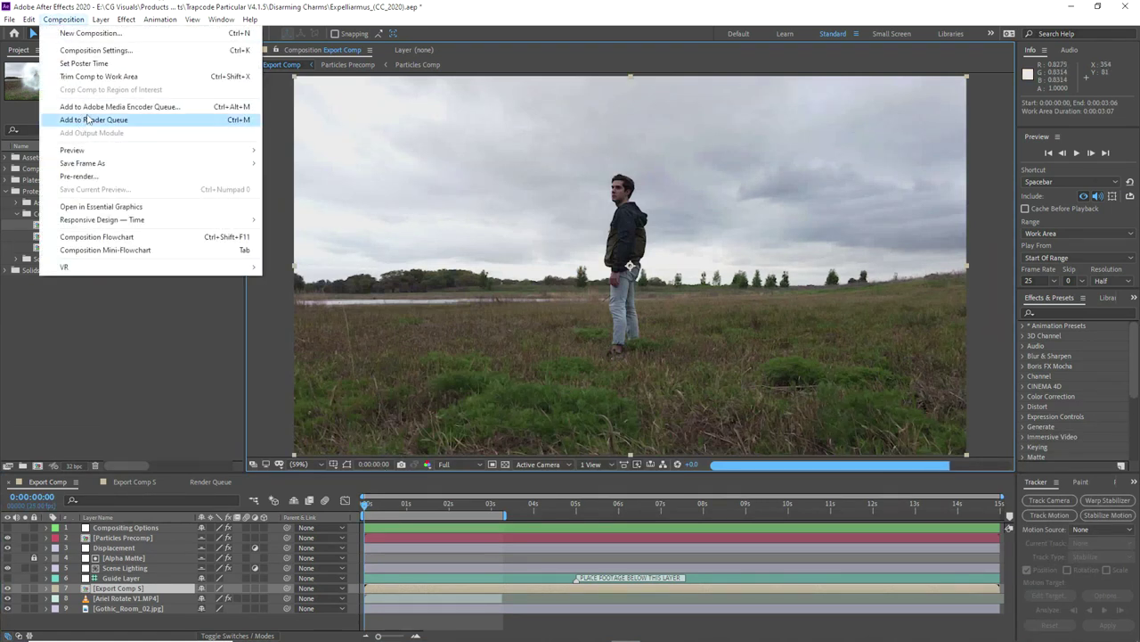
pyautogui.click(88, 119)
pyautogui.click(100, 543)
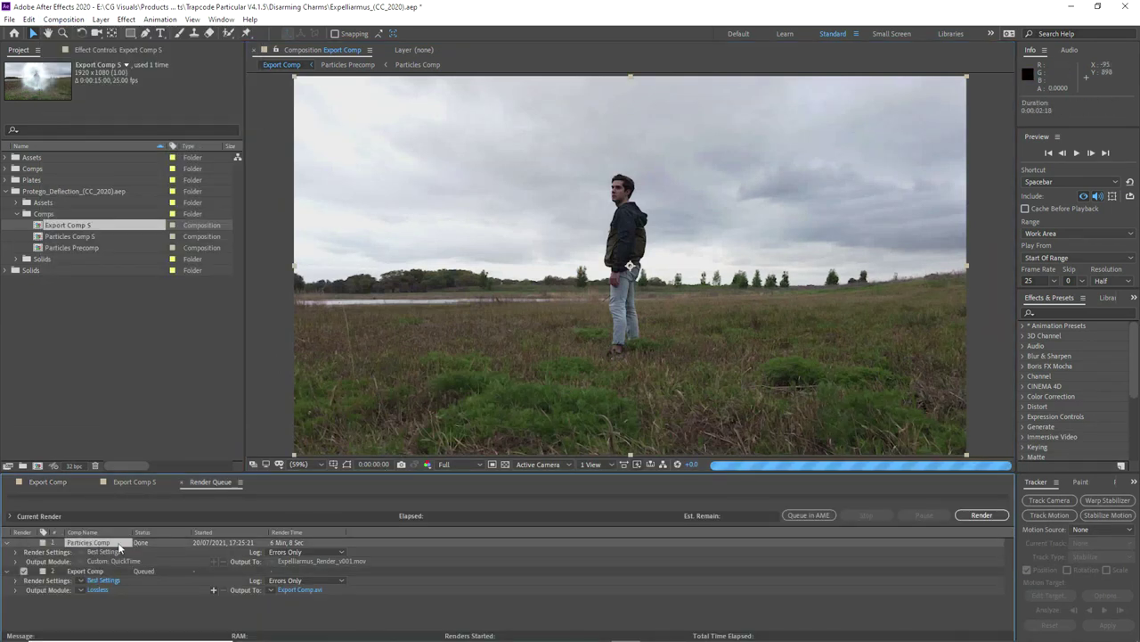
pyautogui.press('Delete')
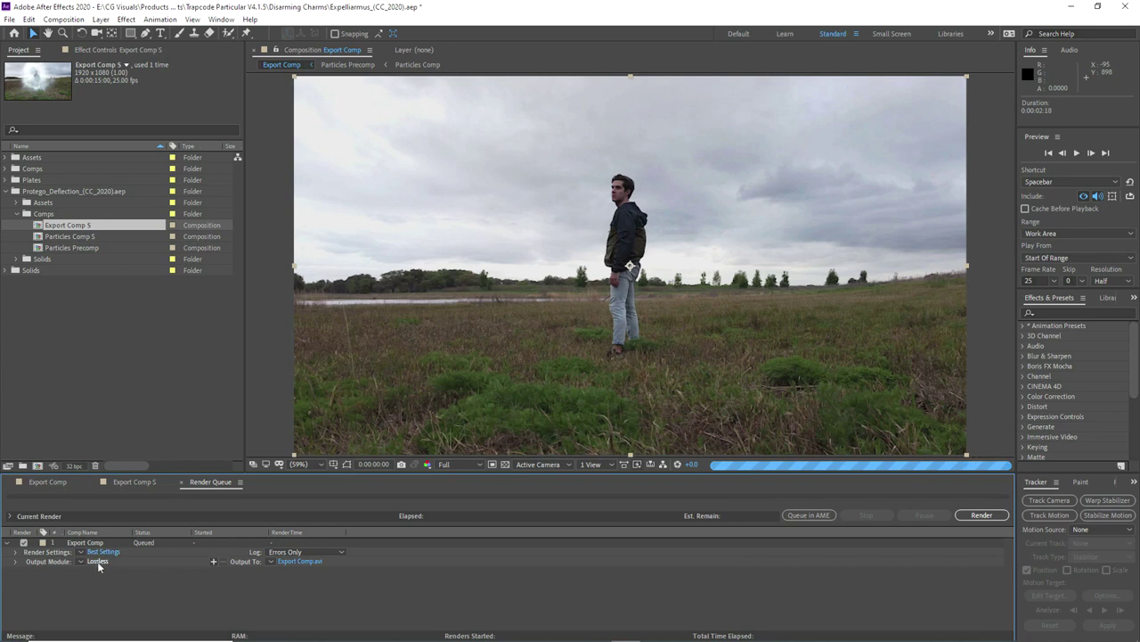
# - Set the Export Comp output module to QuickTime format with audio output off
pyautogui.click(97, 561)
pyautogui.click(641, 184)
pyautogui.click(637, 317)
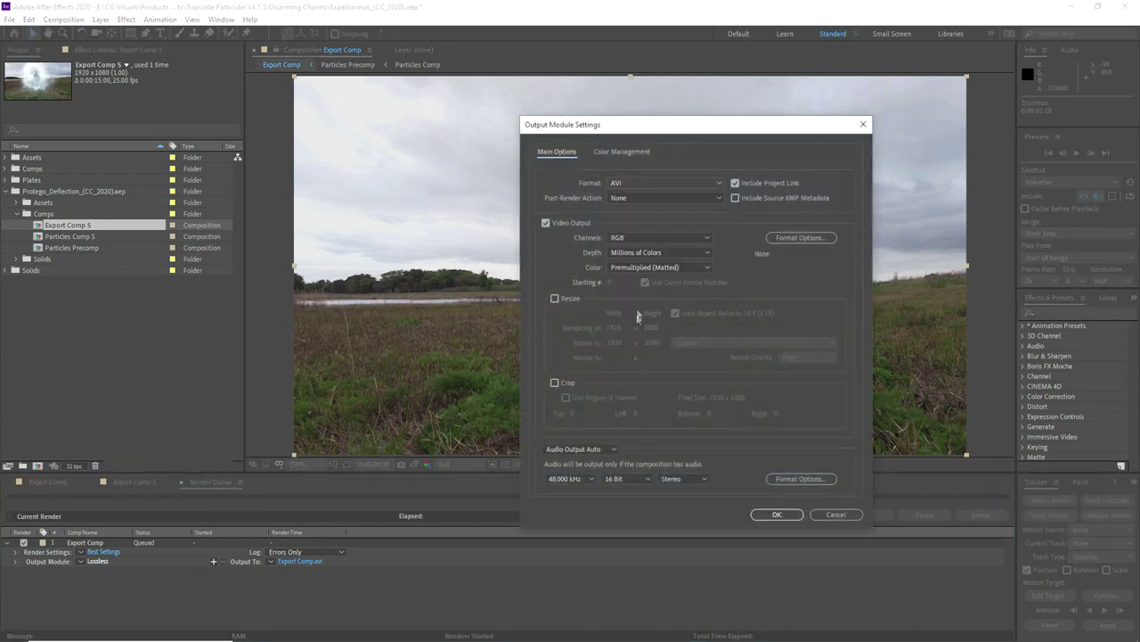
pyautogui.click(578, 449)
pyautogui.click(571, 489)
pyautogui.click(776, 514)
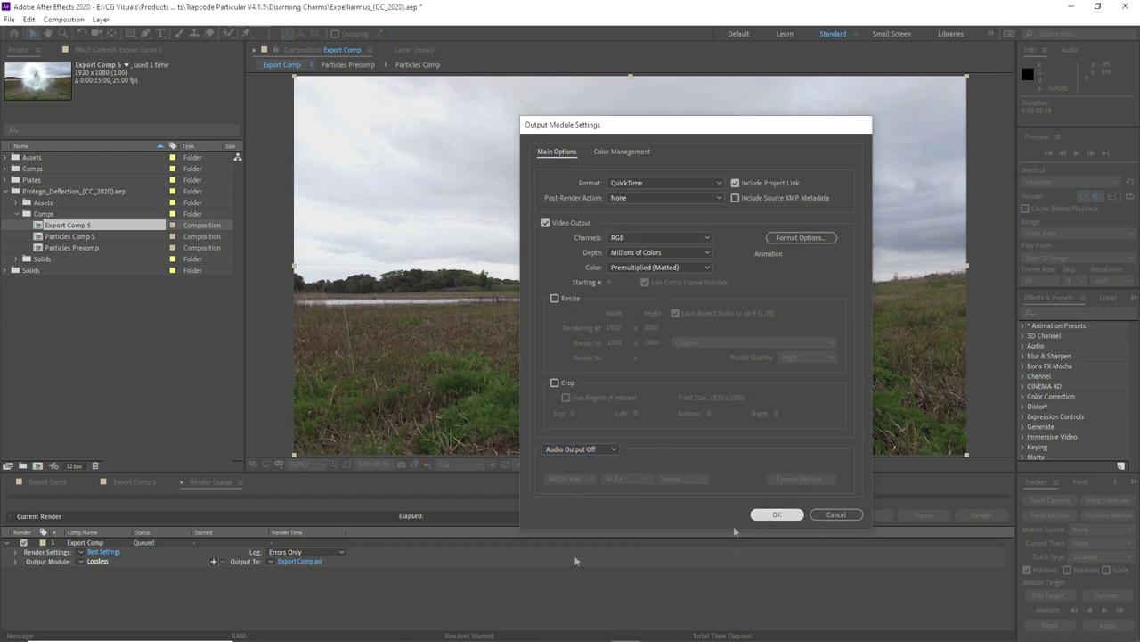
# - Name the output movie Spell_Cast_v001 in the CG Visuals folder and start the render
pyautogui.click(294, 562)
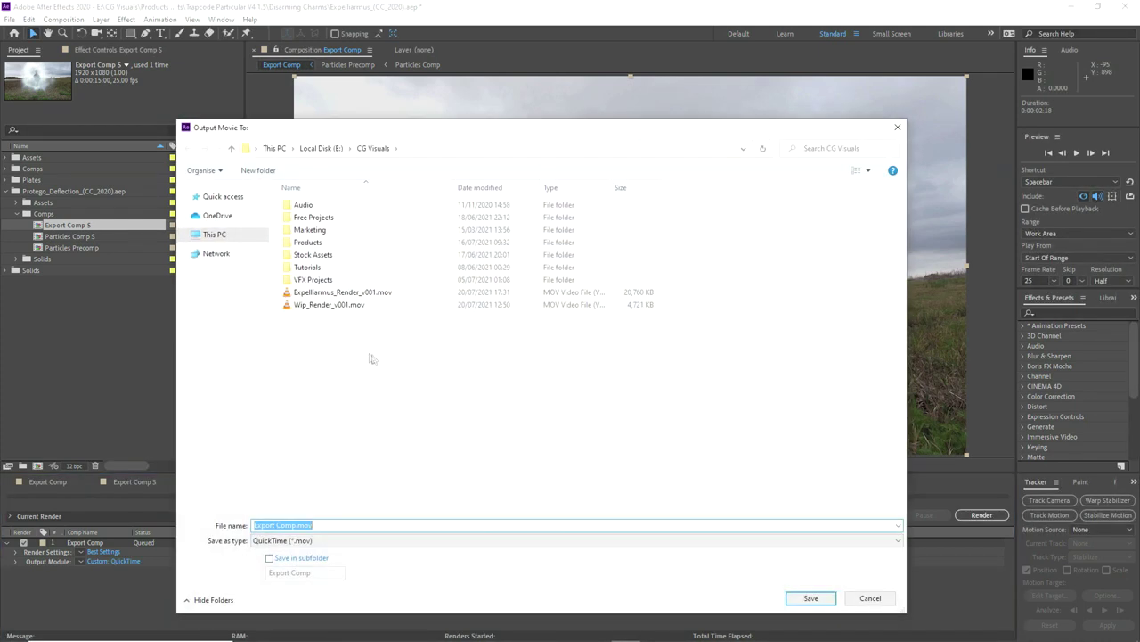
pyautogui.click(275, 524)
pyautogui.moveTo(297, 525); pyautogui.dragTo(210, 522)
pyautogui.write('Spell_Cast_v001')
pyautogui.click(810, 597)
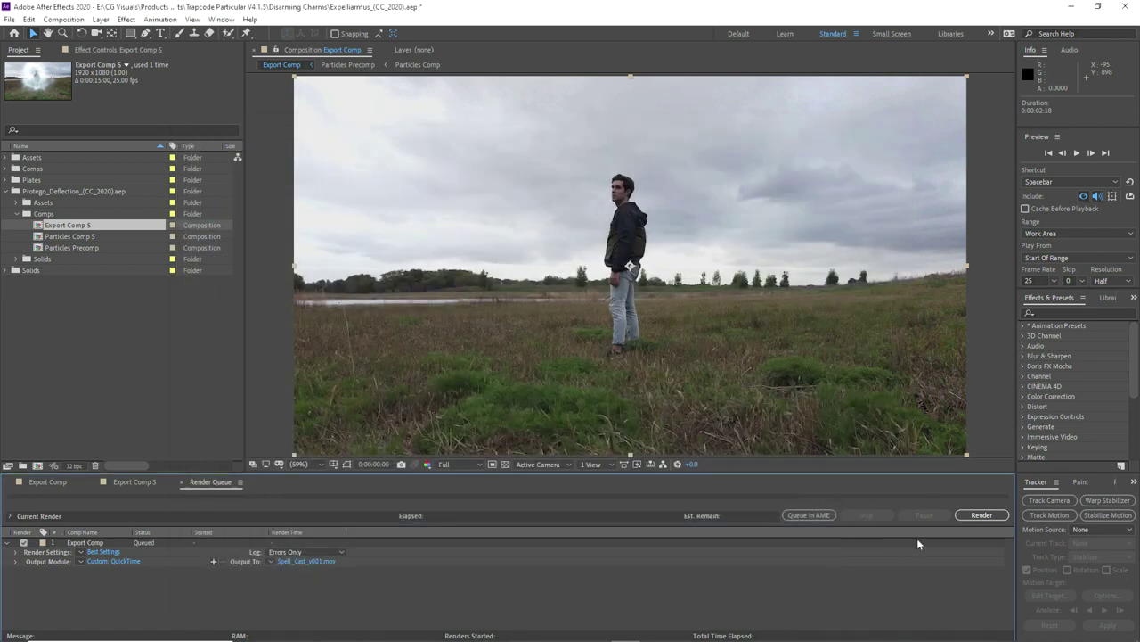
pyautogui.click(14, 191)
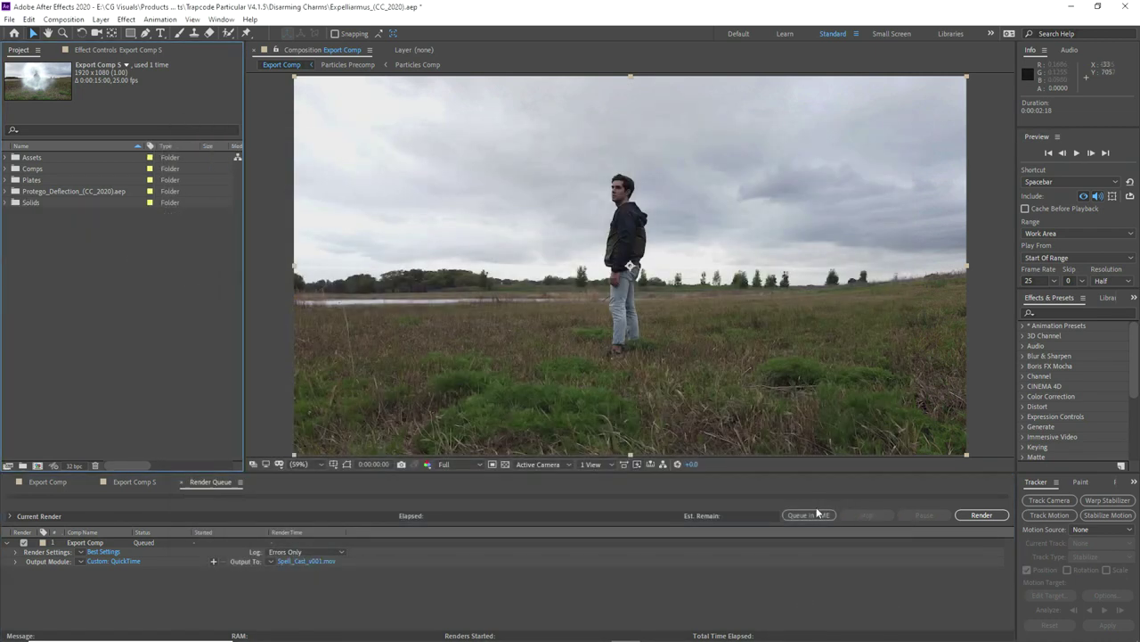
pyautogui.click(976, 519)
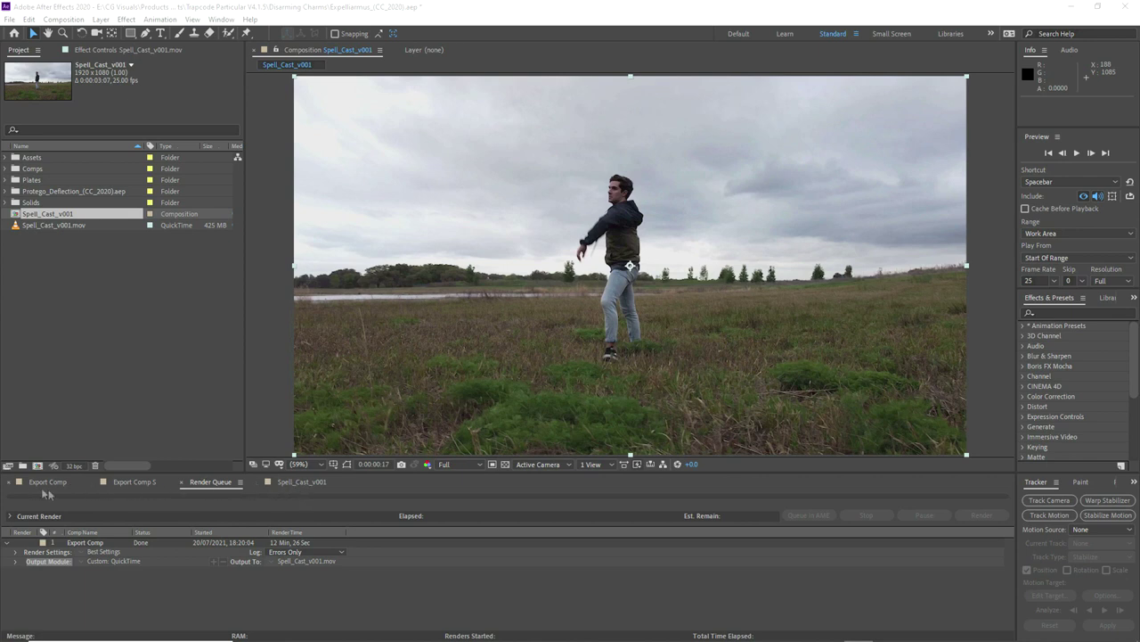
# - Open the Spell_Cast_v001 composition and play back the rendered spell shot
pyautogui.click(297, 482)
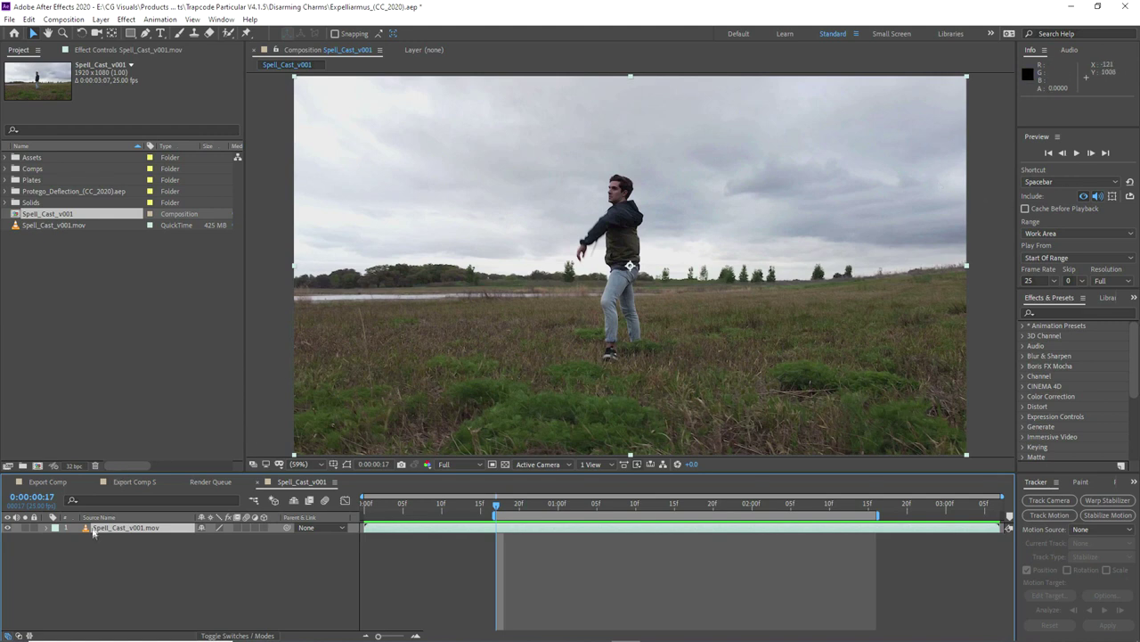
pyautogui.moveTo(365, 479); pyautogui.dragTo(365, 512)
pyautogui.click(1078, 152)
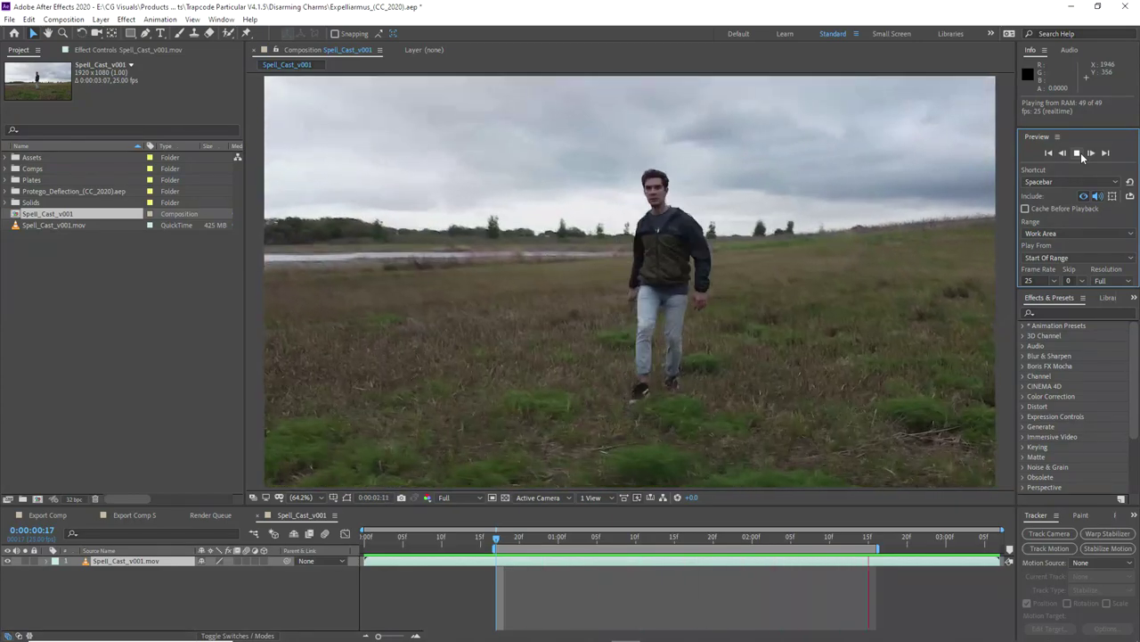
pyautogui.press('space')
pyautogui.moveTo(697, 540); pyautogui.dragTo(689, 563)
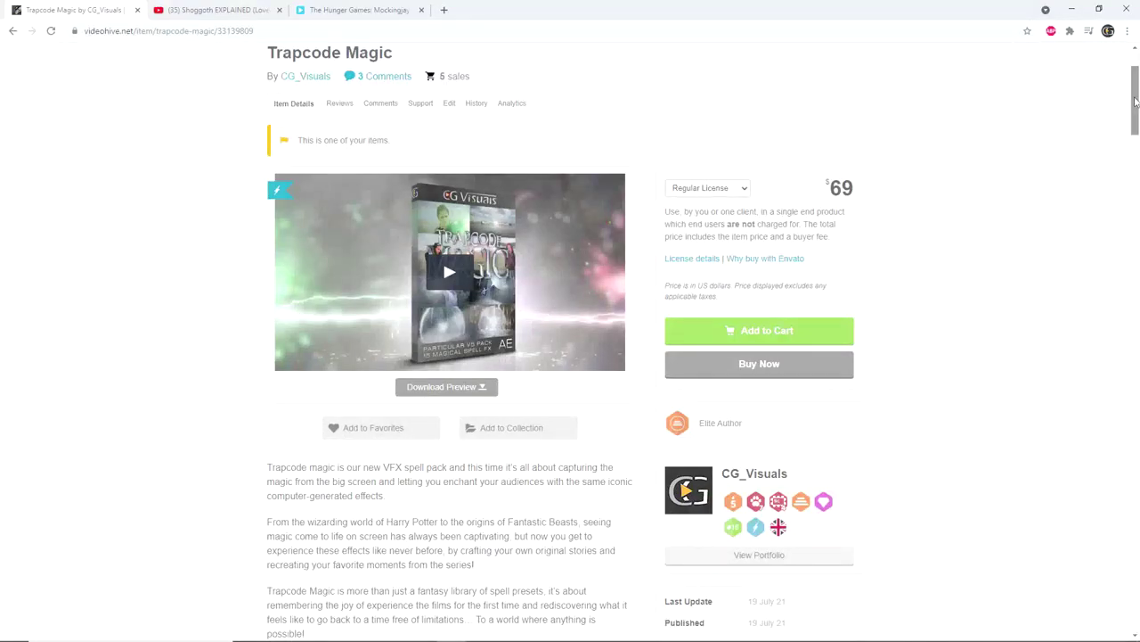
# - On the Trapcode Magic page on VideoHive in the browser, examine the spell previews from Stupefy to Protego
pyautogui.moveTo(1135, 101); pyautogui.dragTo(1124, 189)
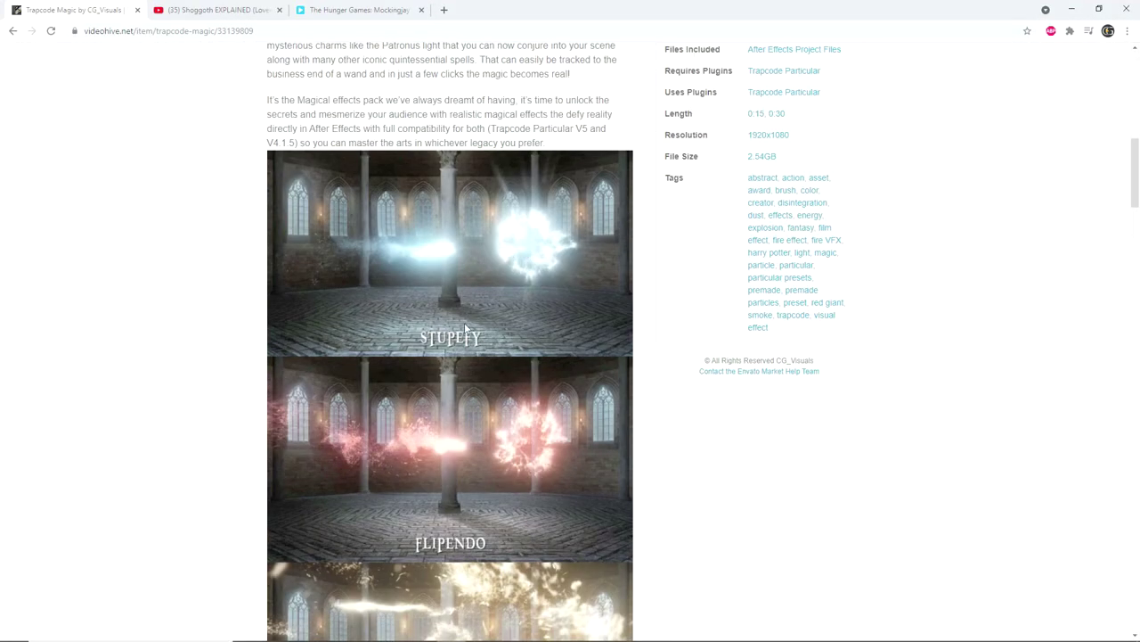
pyautogui.scroll(-2, 464, 321)
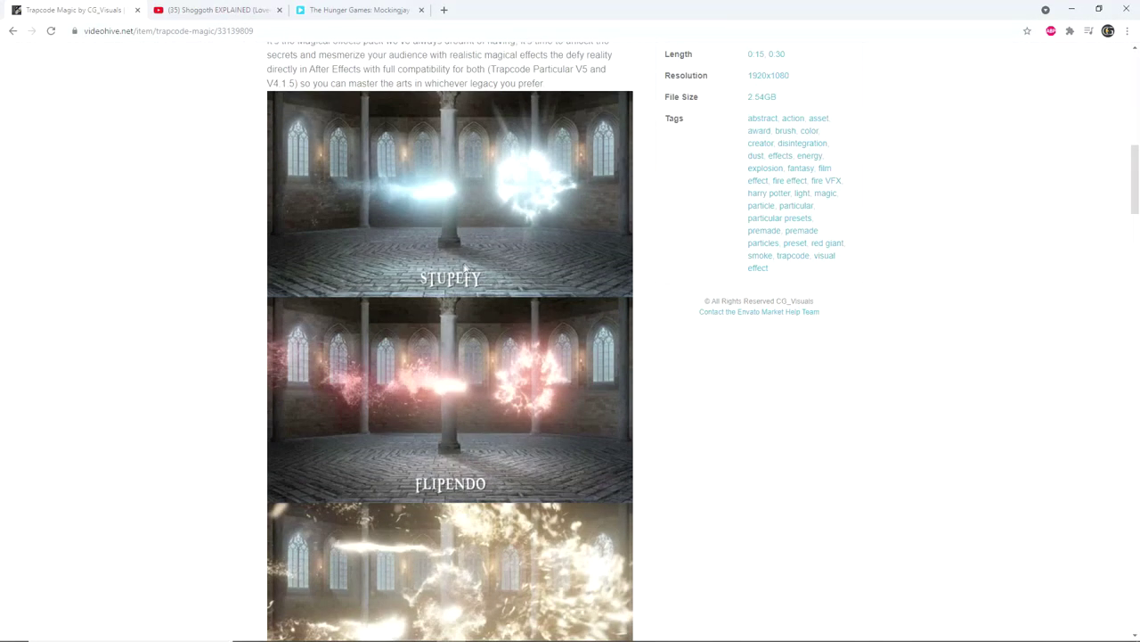
pyautogui.scroll(2, 436, 267)
pyautogui.scroll(-4, 450, 294)
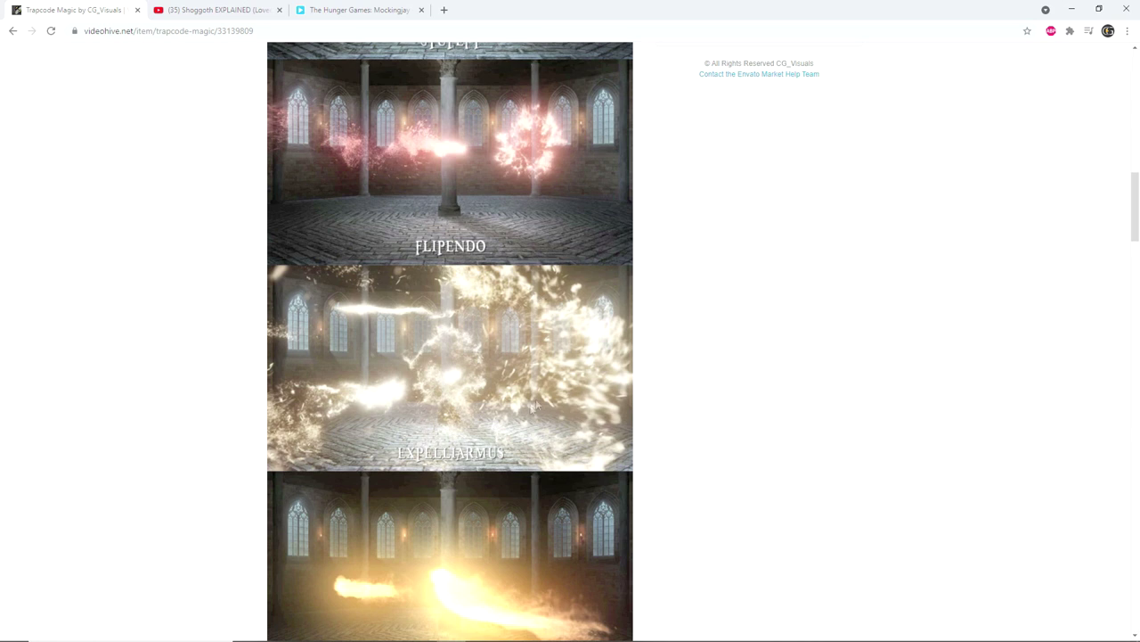
pyautogui.scroll(-3, 490, 312)
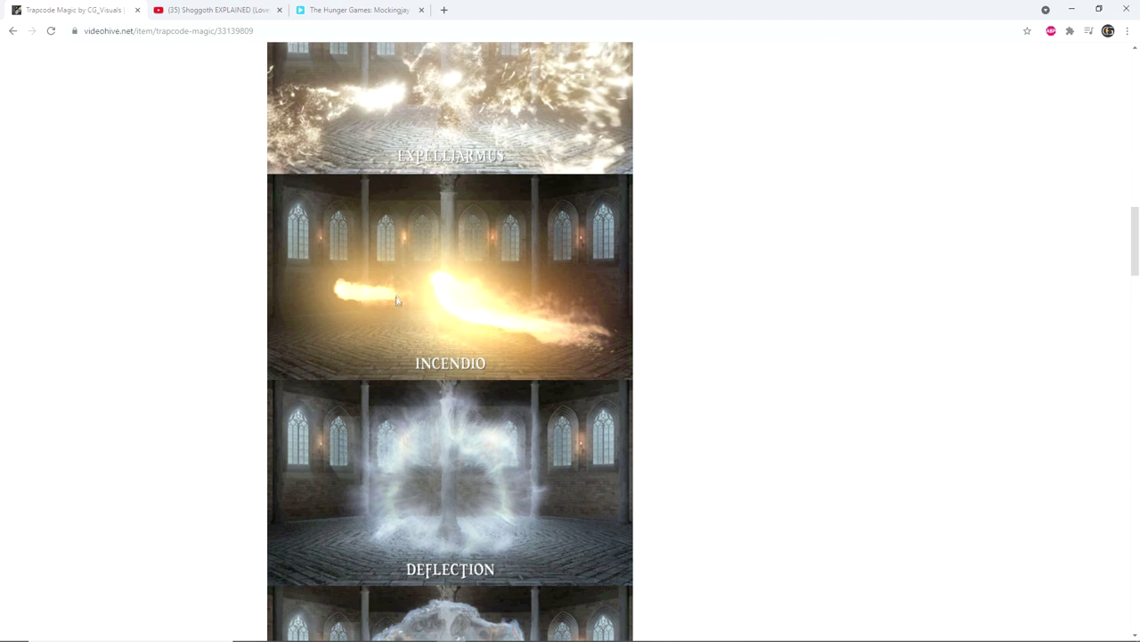
pyautogui.scroll(-2, 435, 304)
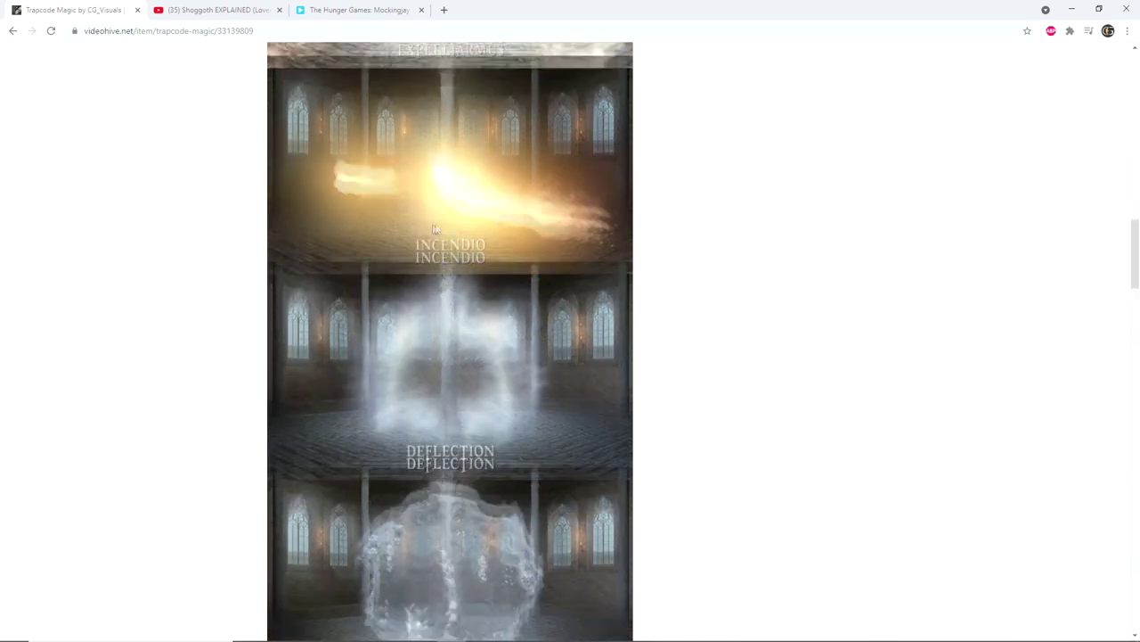
pyautogui.scroll(-1, 436, 230)
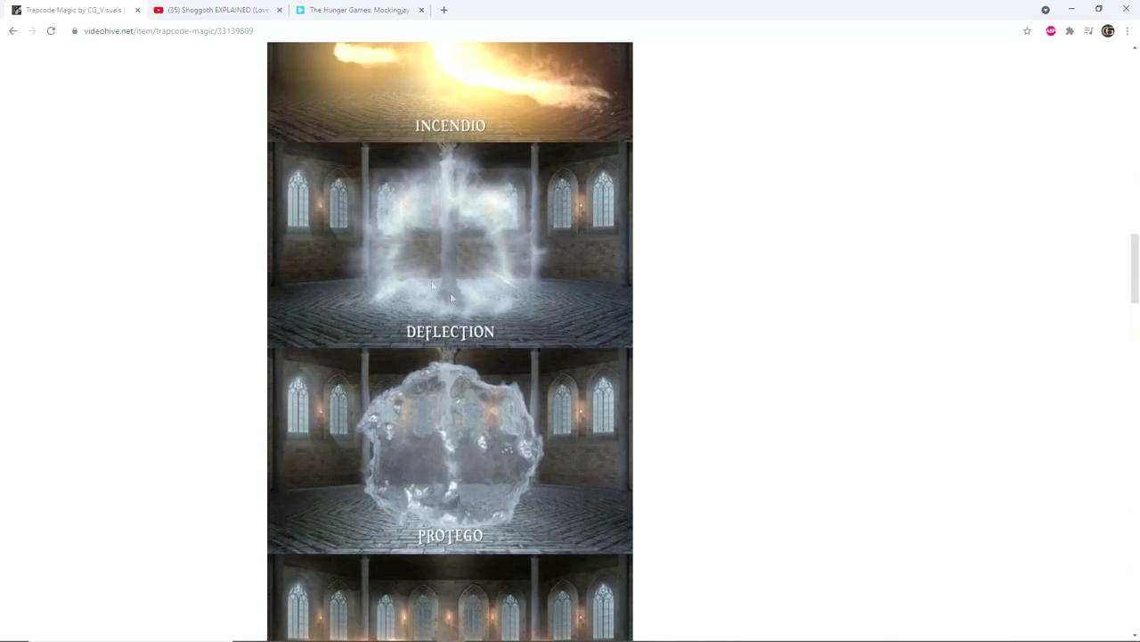
pyautogui.scroll(-1, 452, 237)
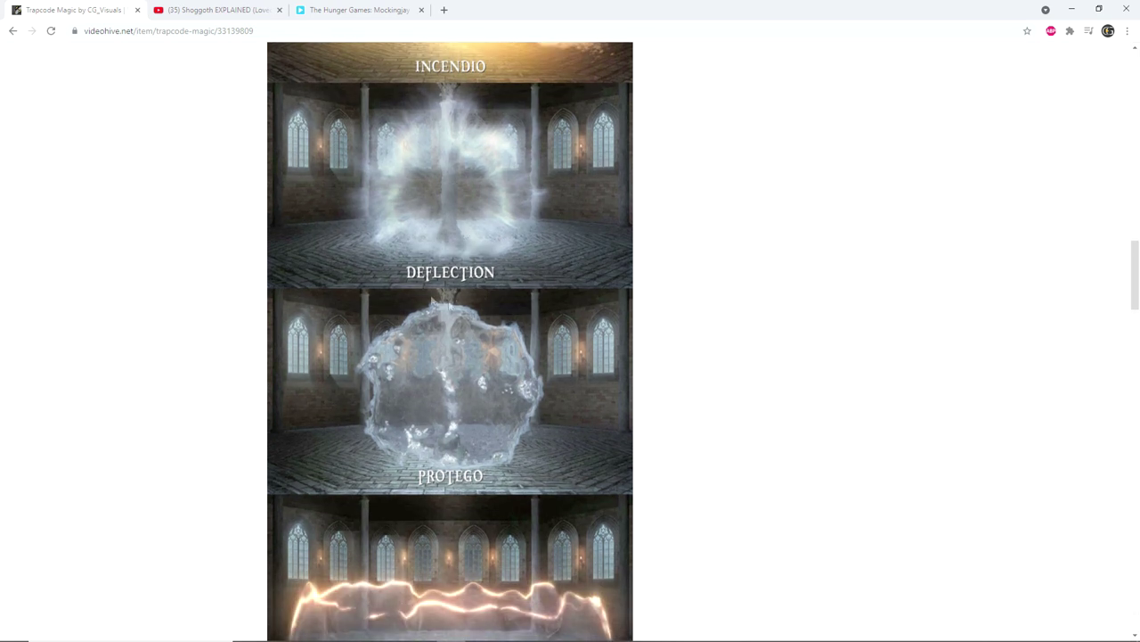
pyautogui.scroll(-1, 457, 266)
pyautogui.scroll(1, 423, 332)
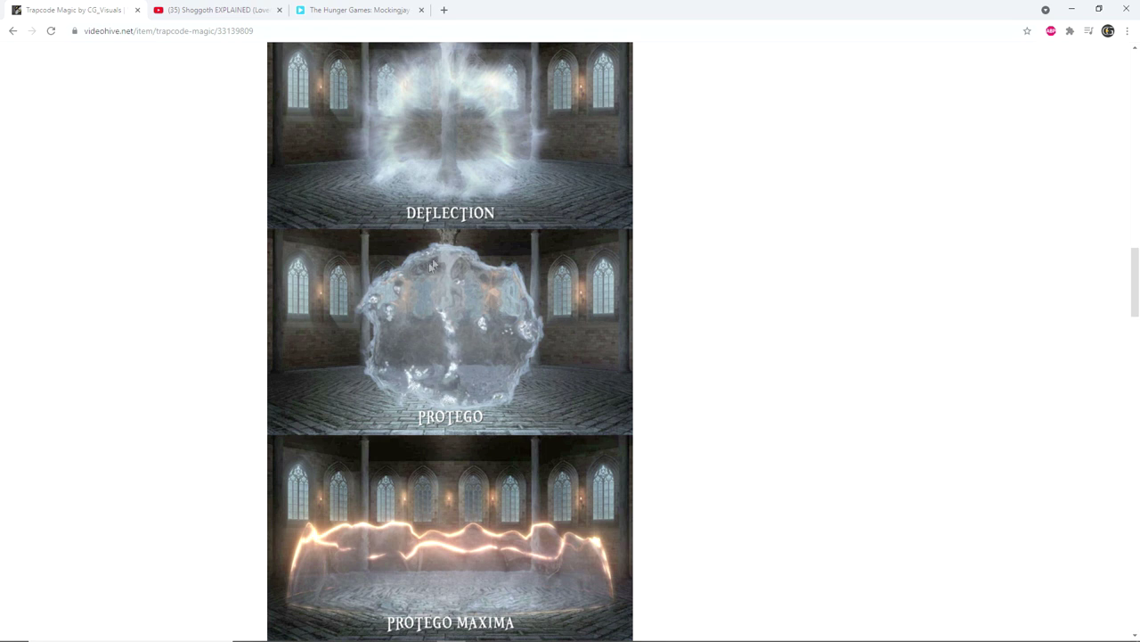
# - Examine the remaining spell previews on the product page, from Protego Maxima through Wand Flash and Bombarda to Avada Kedavra
pyautogui.scroll(-4, 414, 392)
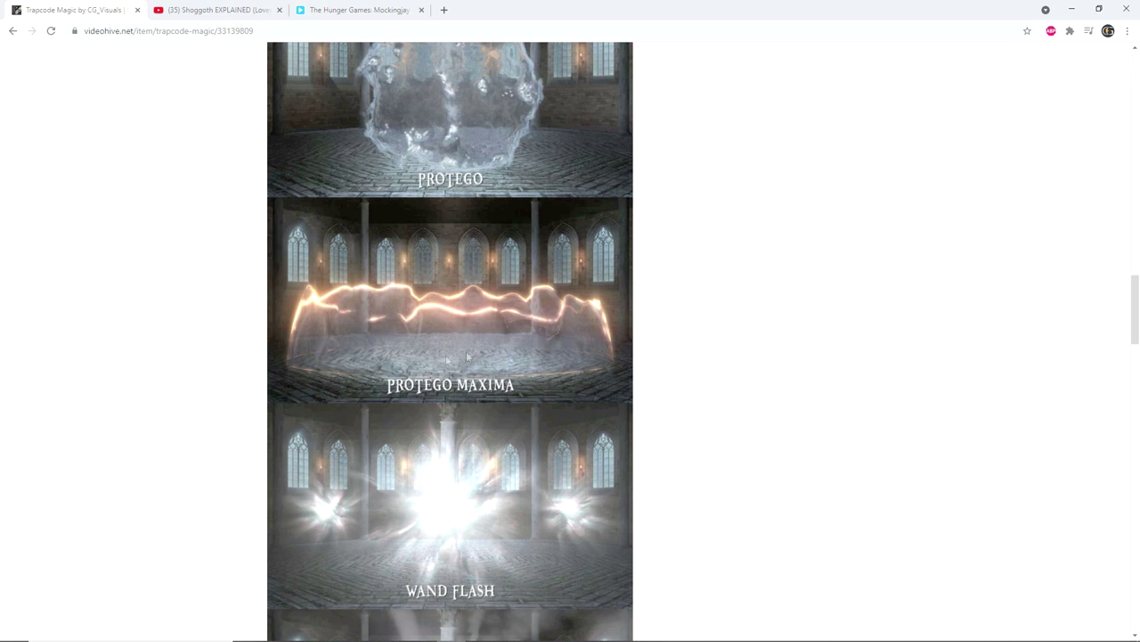
pyautogui.scroll(-3, 538, 352)
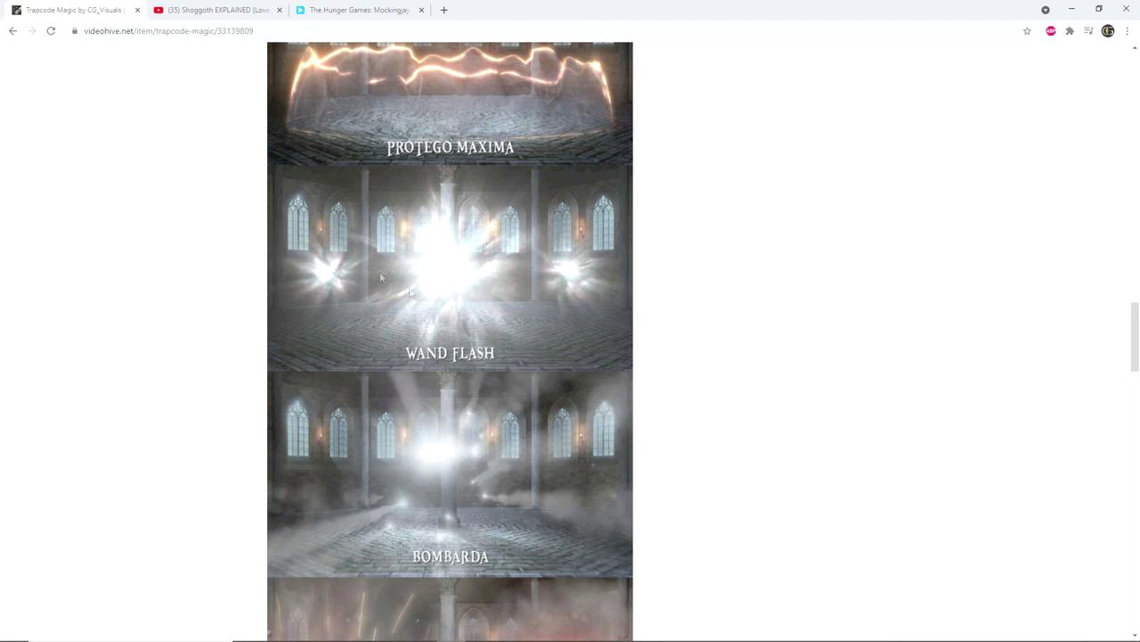
pyautogui.scroll(-1, 381, 278)
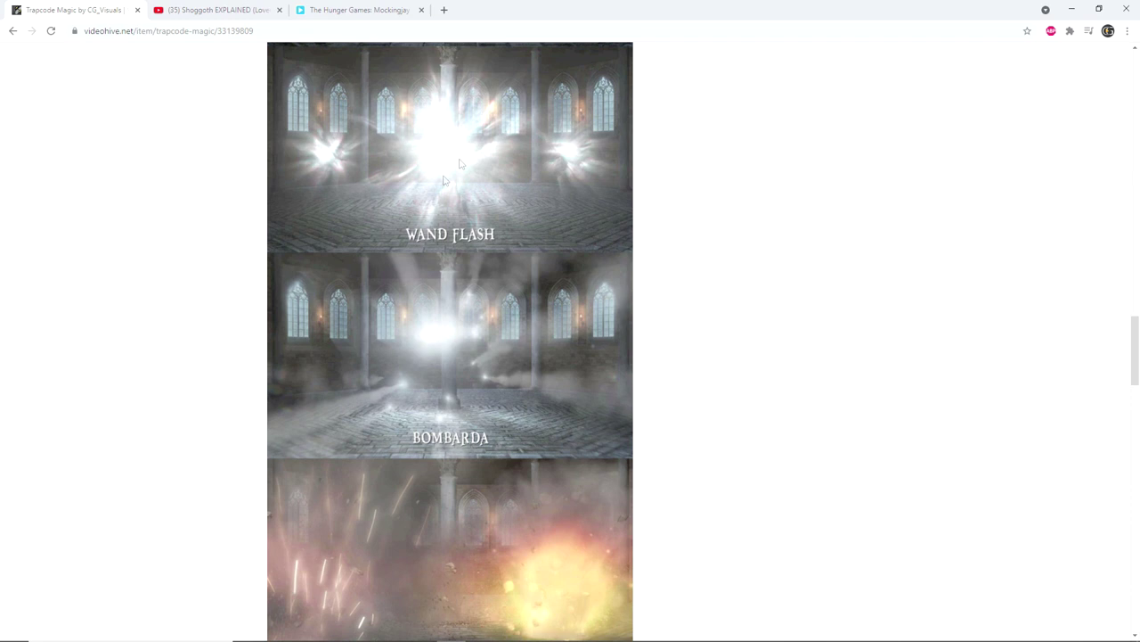
pyautogui.scroll(-1, 501, 266)
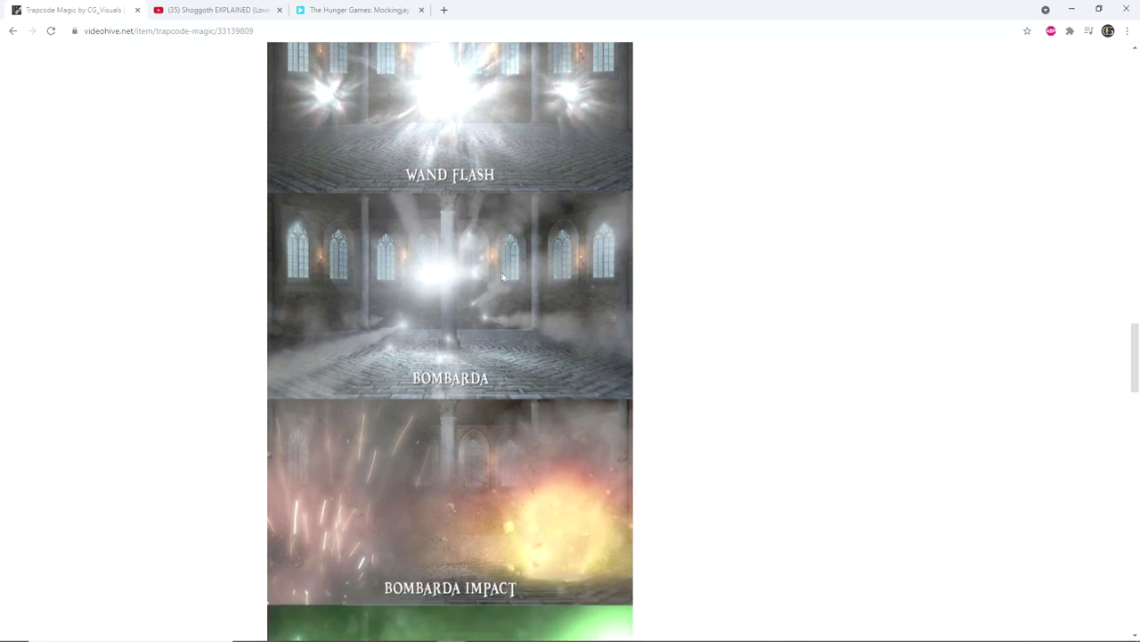
pyautogui.scroll(-1, 464, 271)
pyautogui.scroll(2, 466, 264)
pyautogui.scroll(-1, 445, 354)
pyautogui.scroll(-3, 523, 228)
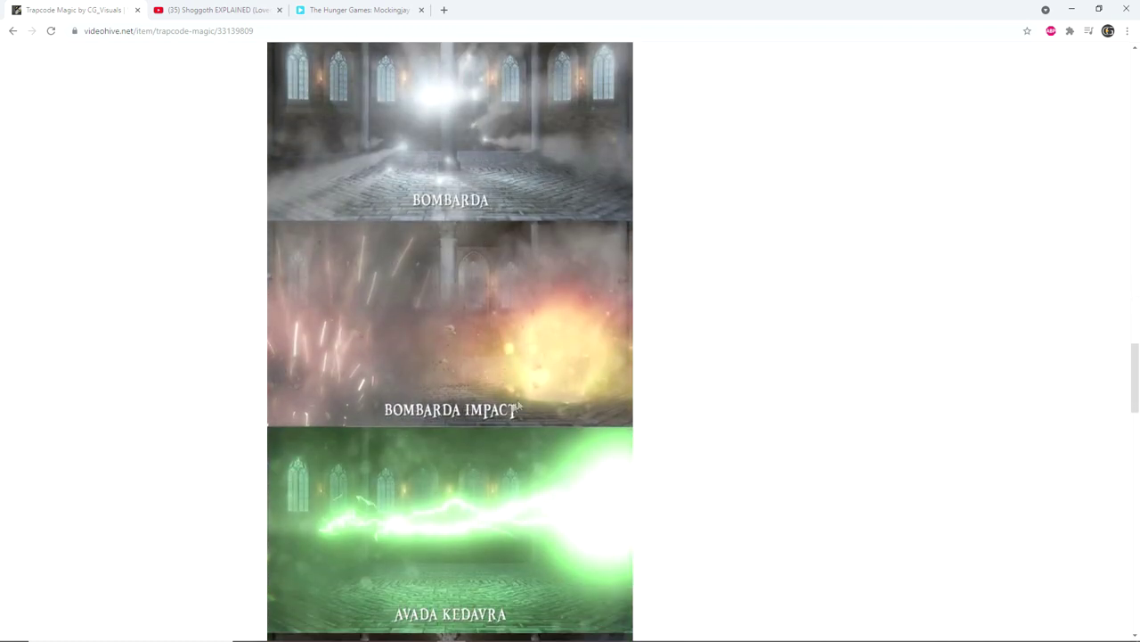
pyautogui.scroll(-1, 433, 329)
pyautogui.scroll(-1, 433, 328)
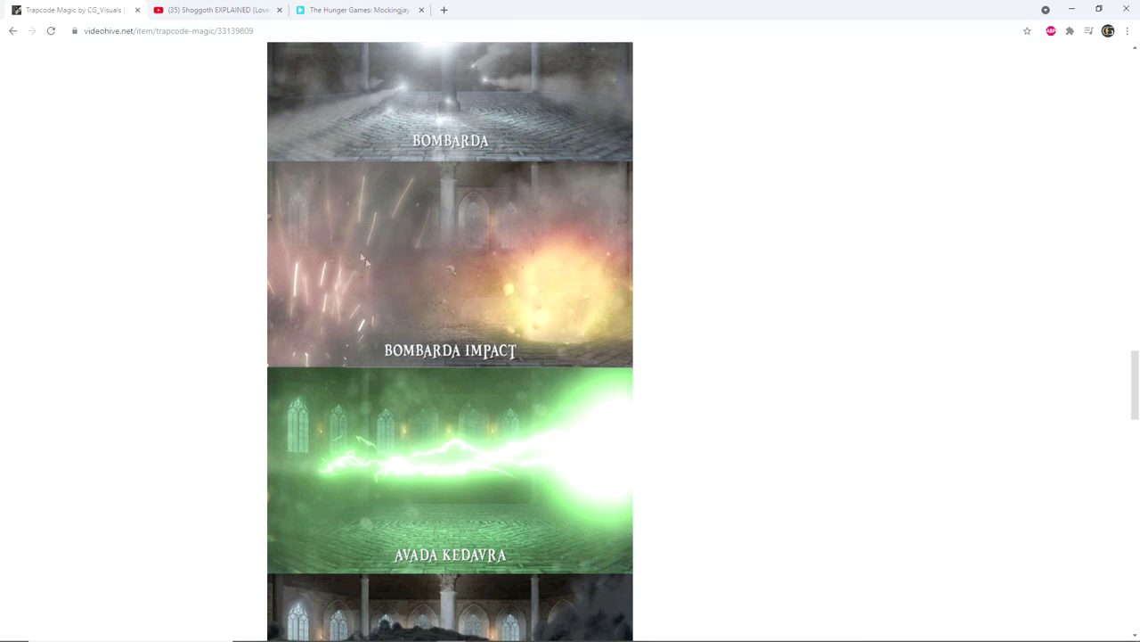
# - Examine the Avada Kedavra, Death Eater Smoke and Expecto Patronum previews on the Trapcode Magic product page
pyautogui.scroll(-1, 500, 179)
pyautogui.scroll(-3, 499, 185)
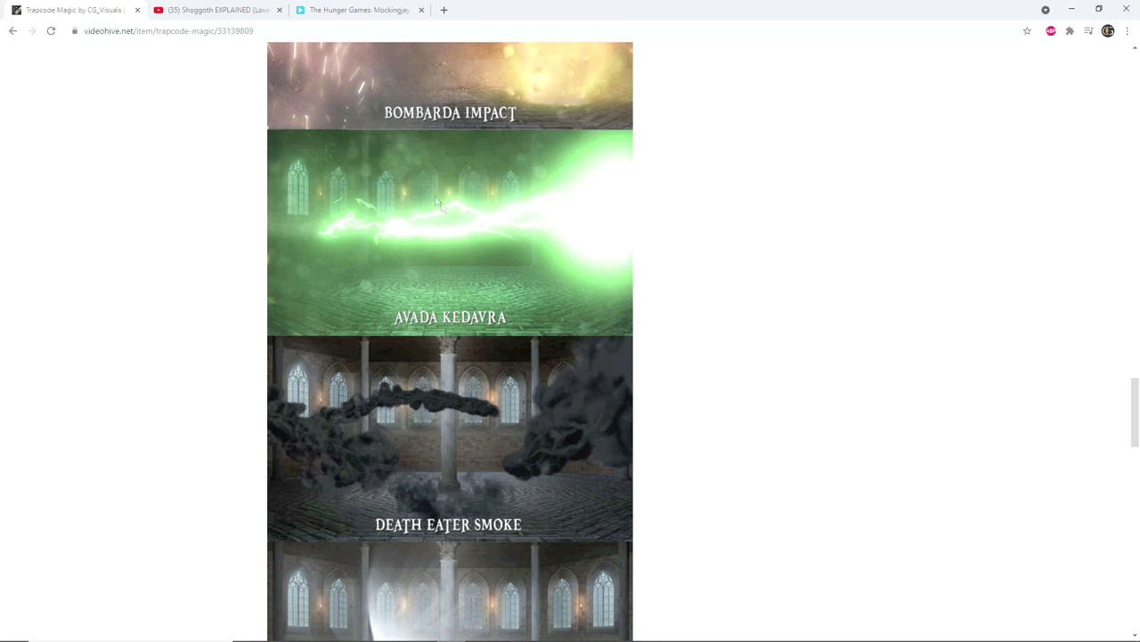
pyautogui.scroll(-1, 478, 258)
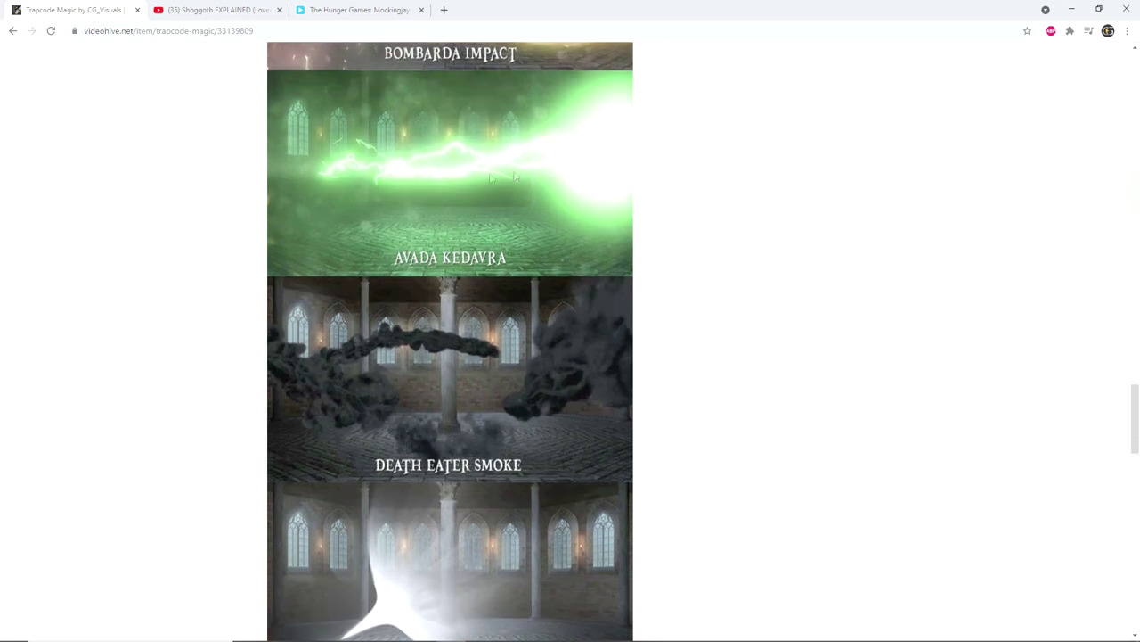
pyautogui.scroll(-1, 450, 169)
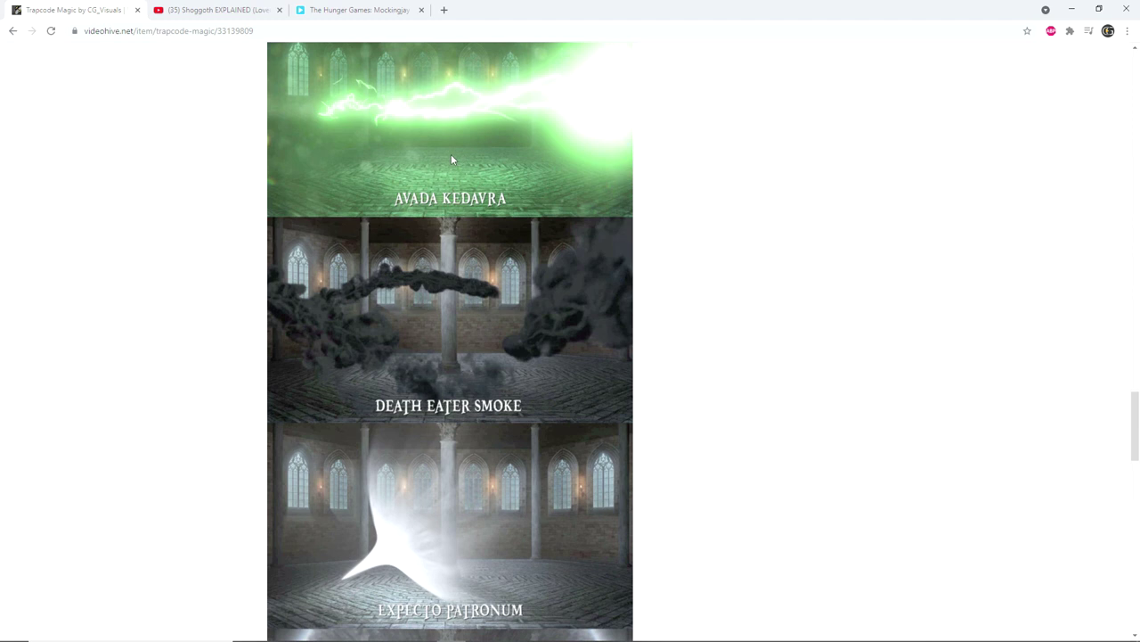
pyautogui.scroll(-2, 505, 191)
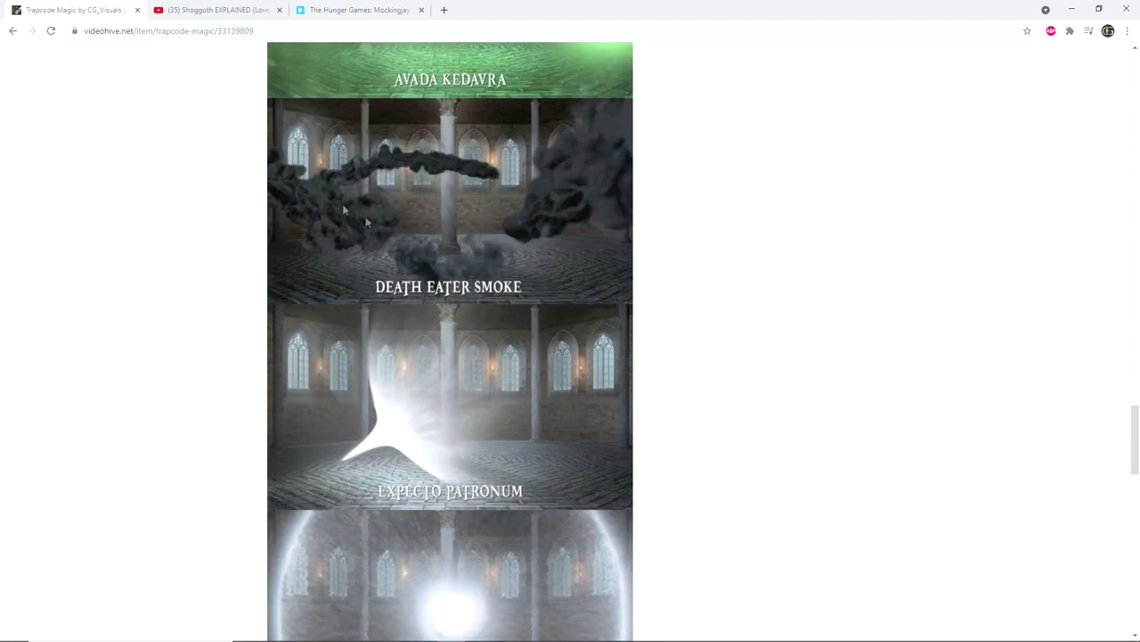
pyautogui.scroll(-1, 562, 197)
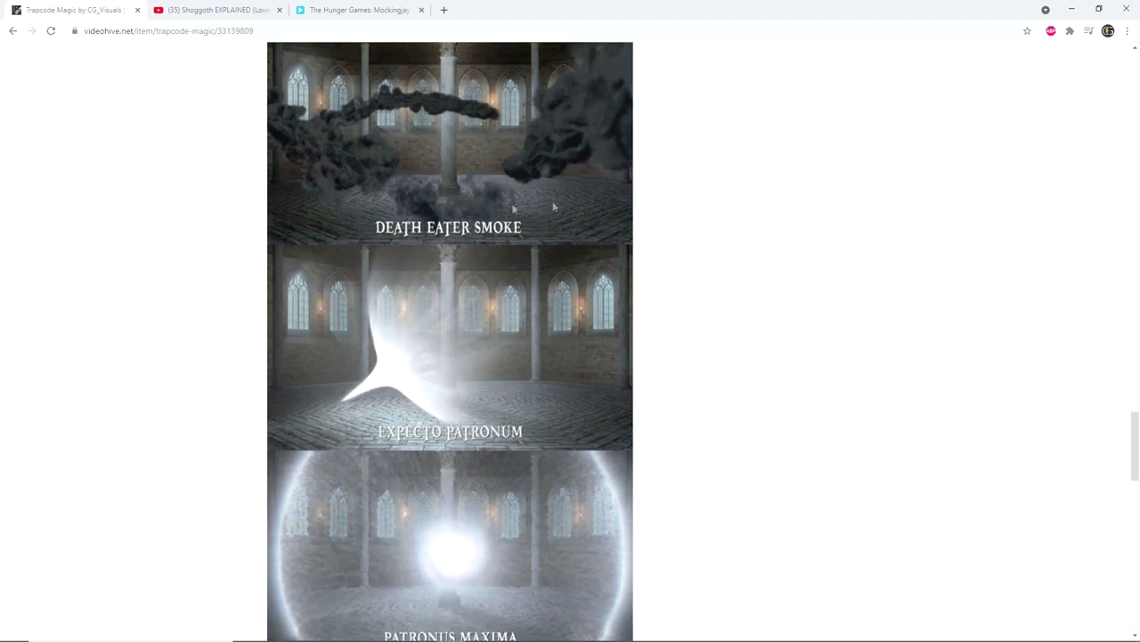
pyautogui.scroll(-2, 511, 147)
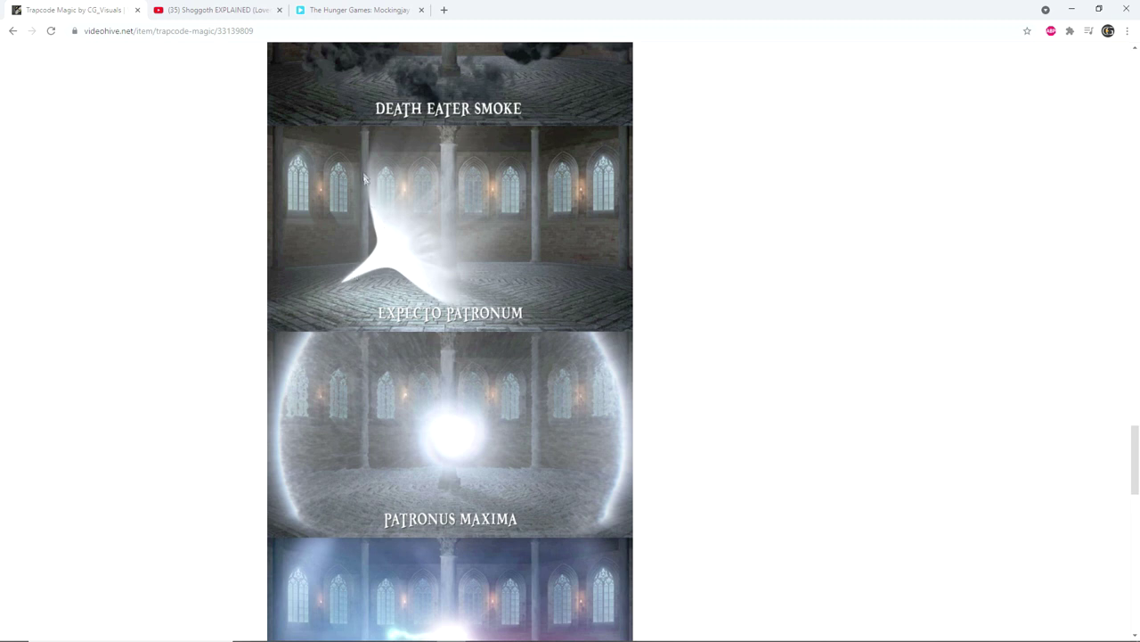
pyautogui.scroll(-1, 339, 190)
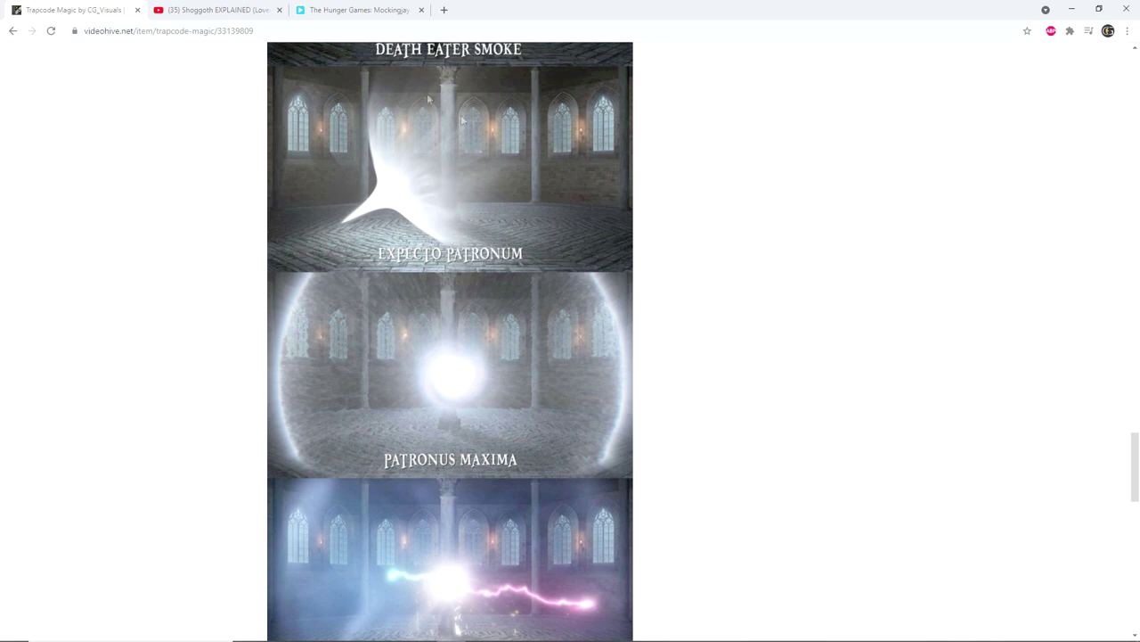
# - Examine the Patronus Maxima and Priori Incantatem previews through the closing pack artwork, and return to the product page's header and description
pyautogui.scroll(-3, 439, 112)
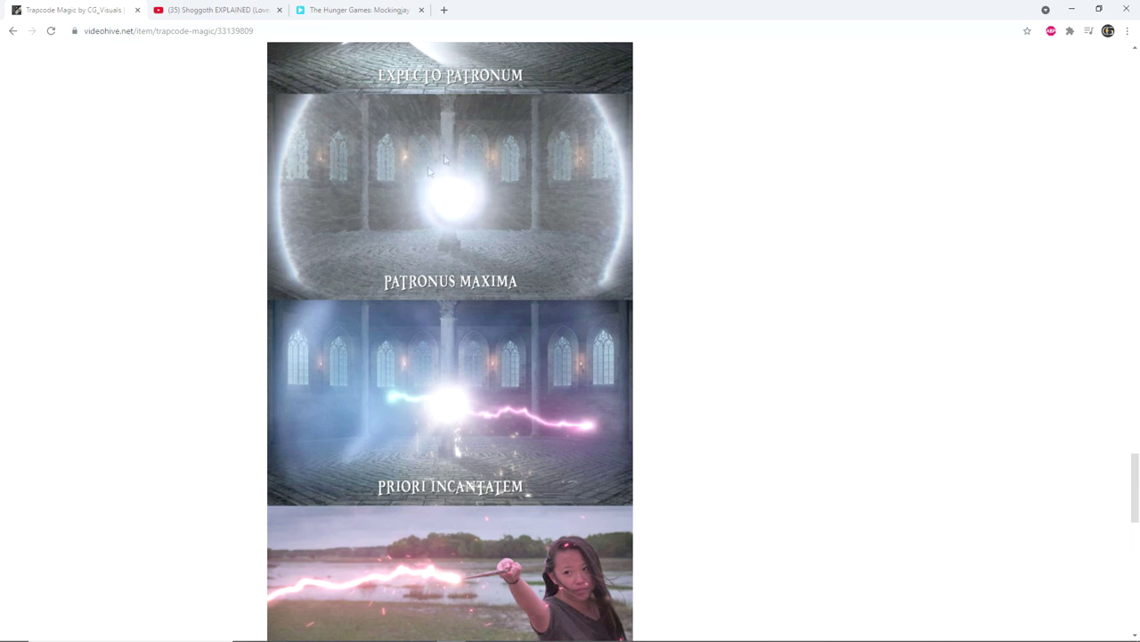
pyautogui.scroll(-1, 415, 164)
pyautogui.scroll(1, 392, 164)
pyautogui.scroll(2, 485, 91)
pyautogui.scroll(-2, 499, 160)
pyautogui.scroll(-1, 502, 230)
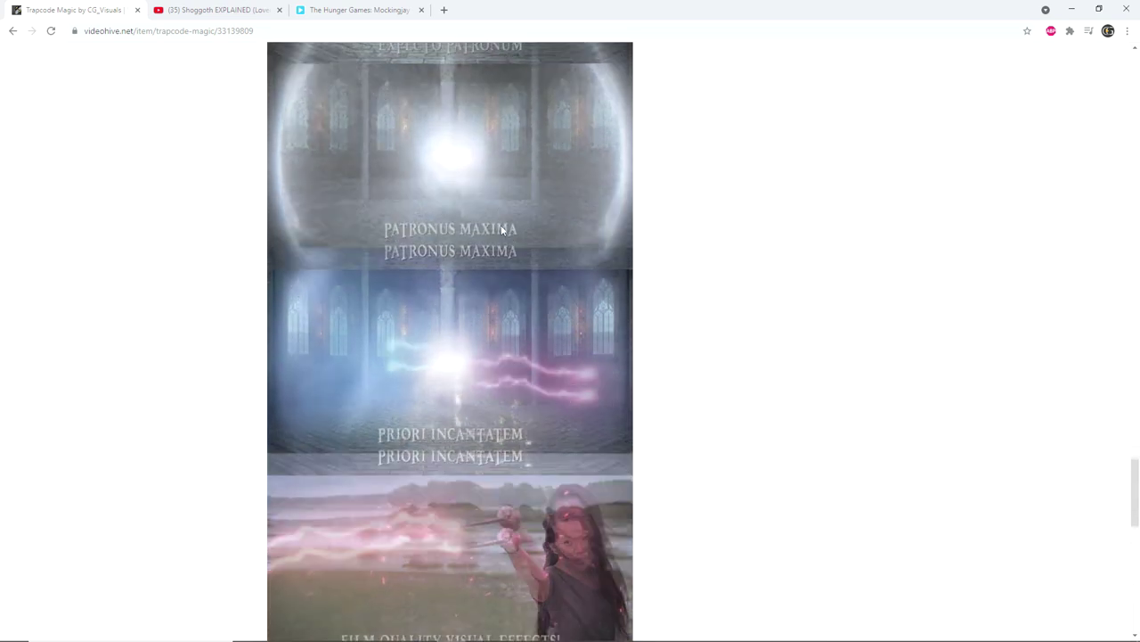
pyautogui.scroll(-3, 494, 240)
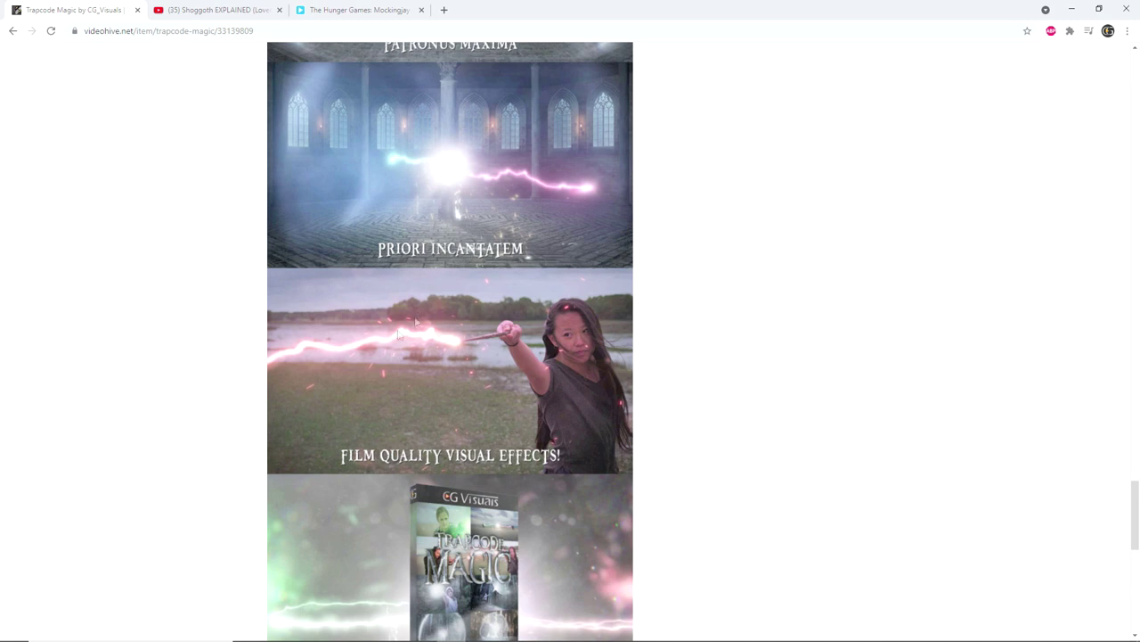
pyautogui.scroll(-1, 462, 182)
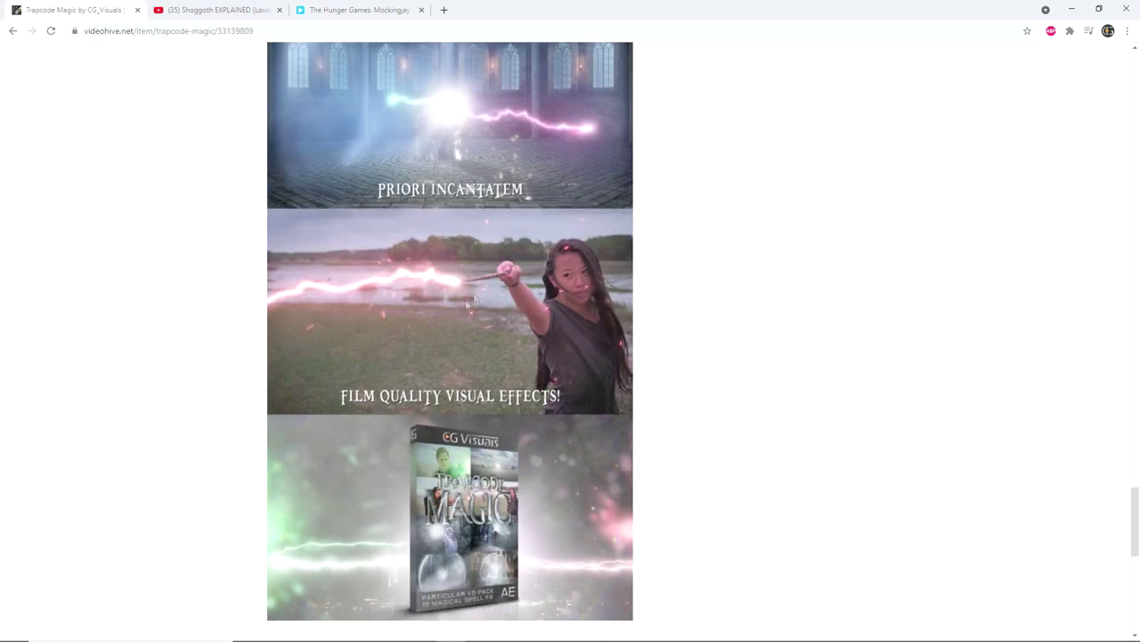
pyautogui.scroll(-1, 481, 268)
pyautogui.scroll(-1, 494, 237)
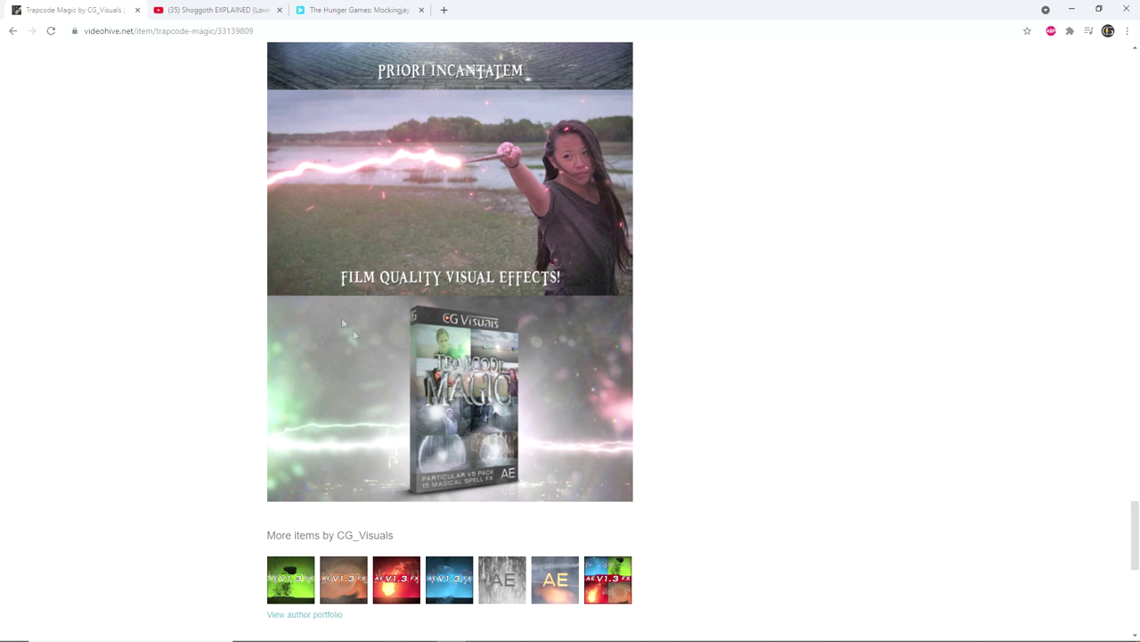
pyautogui.moveTo(1135, 530); pyautogui.dragTo(1075, 84)
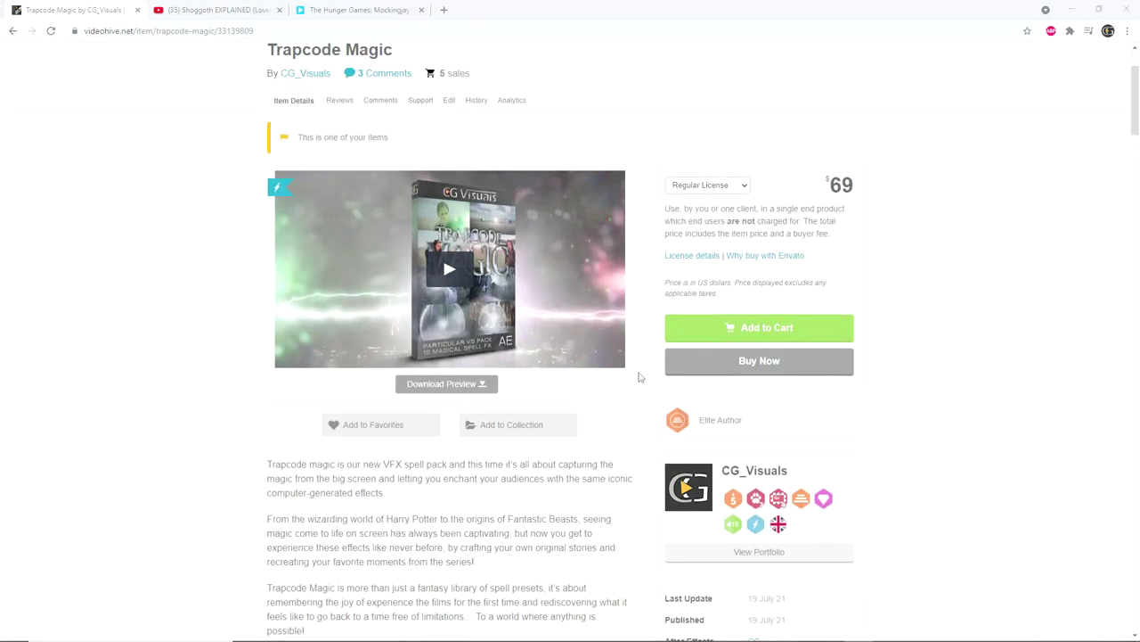